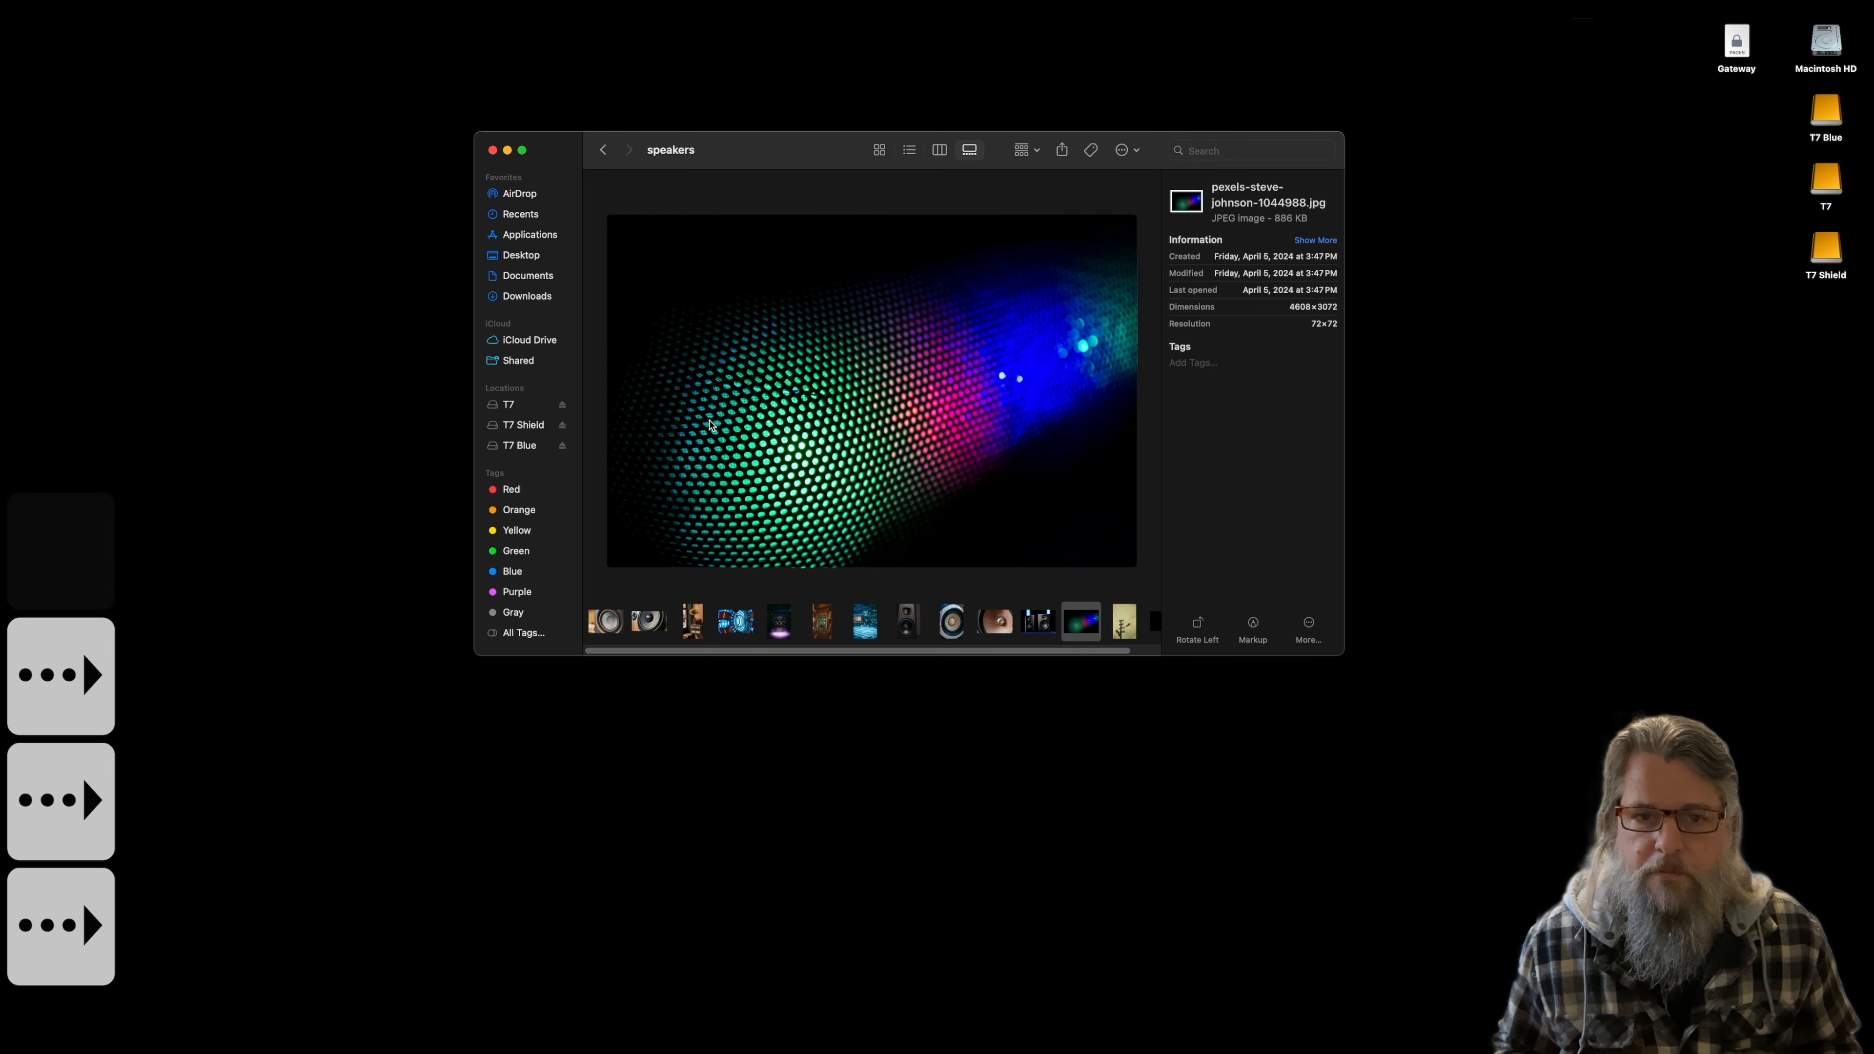
Step: Look through the images in the speakers folder and close its window after viewing the black two-way speaker photo
key(Right)
key(Right)
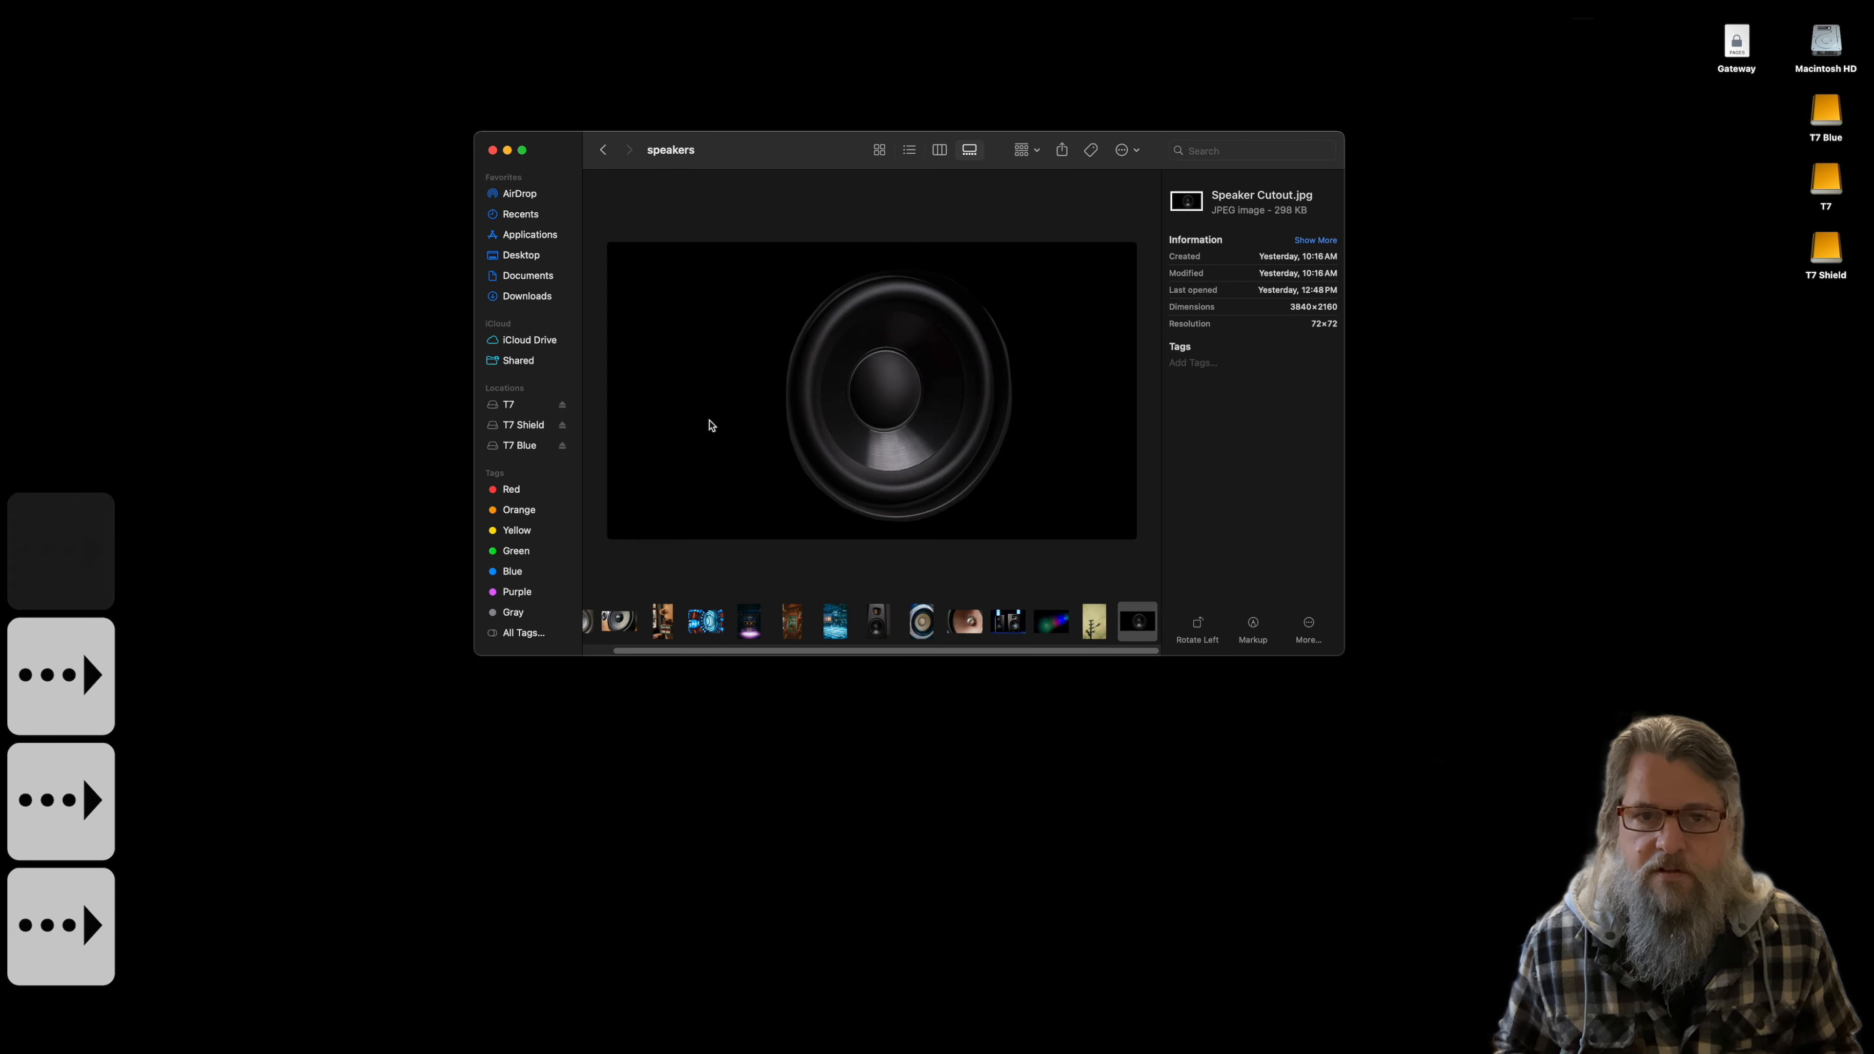
key(Left)
key(Left)
key(Left)
key(Left)
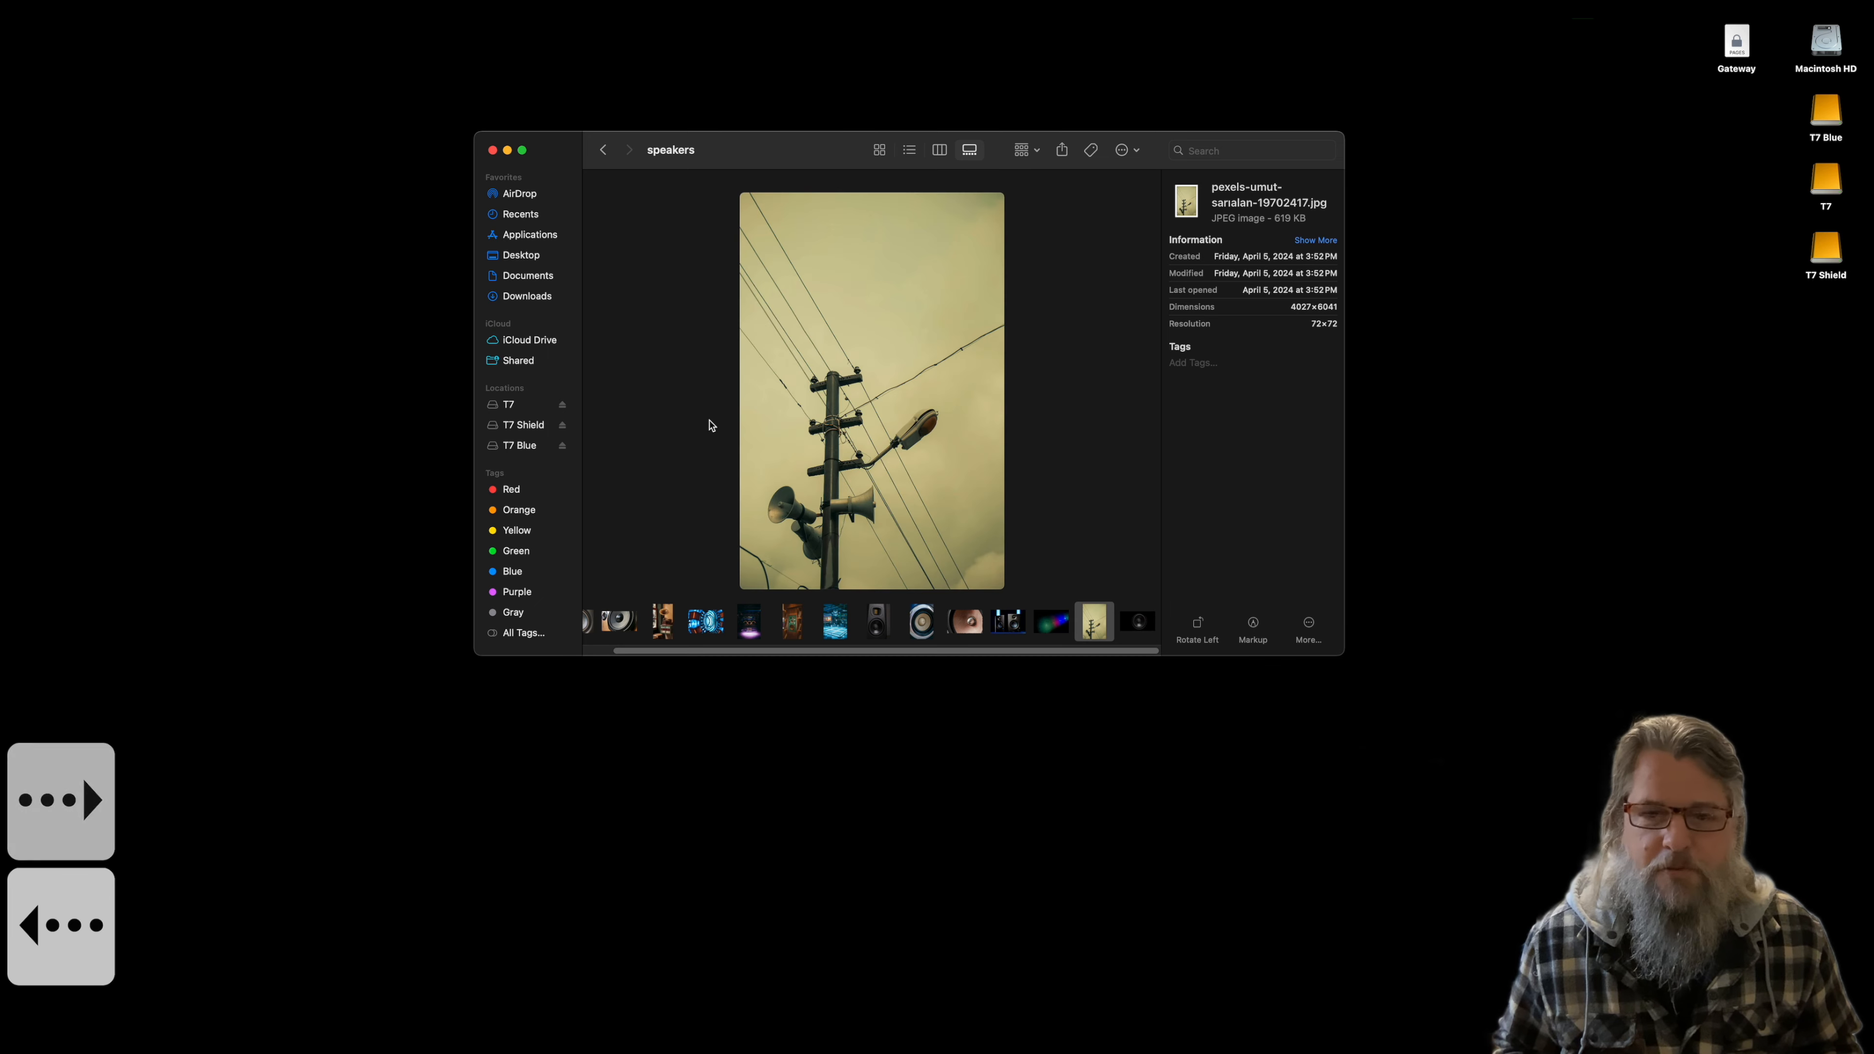
key(Left)
key(Left)
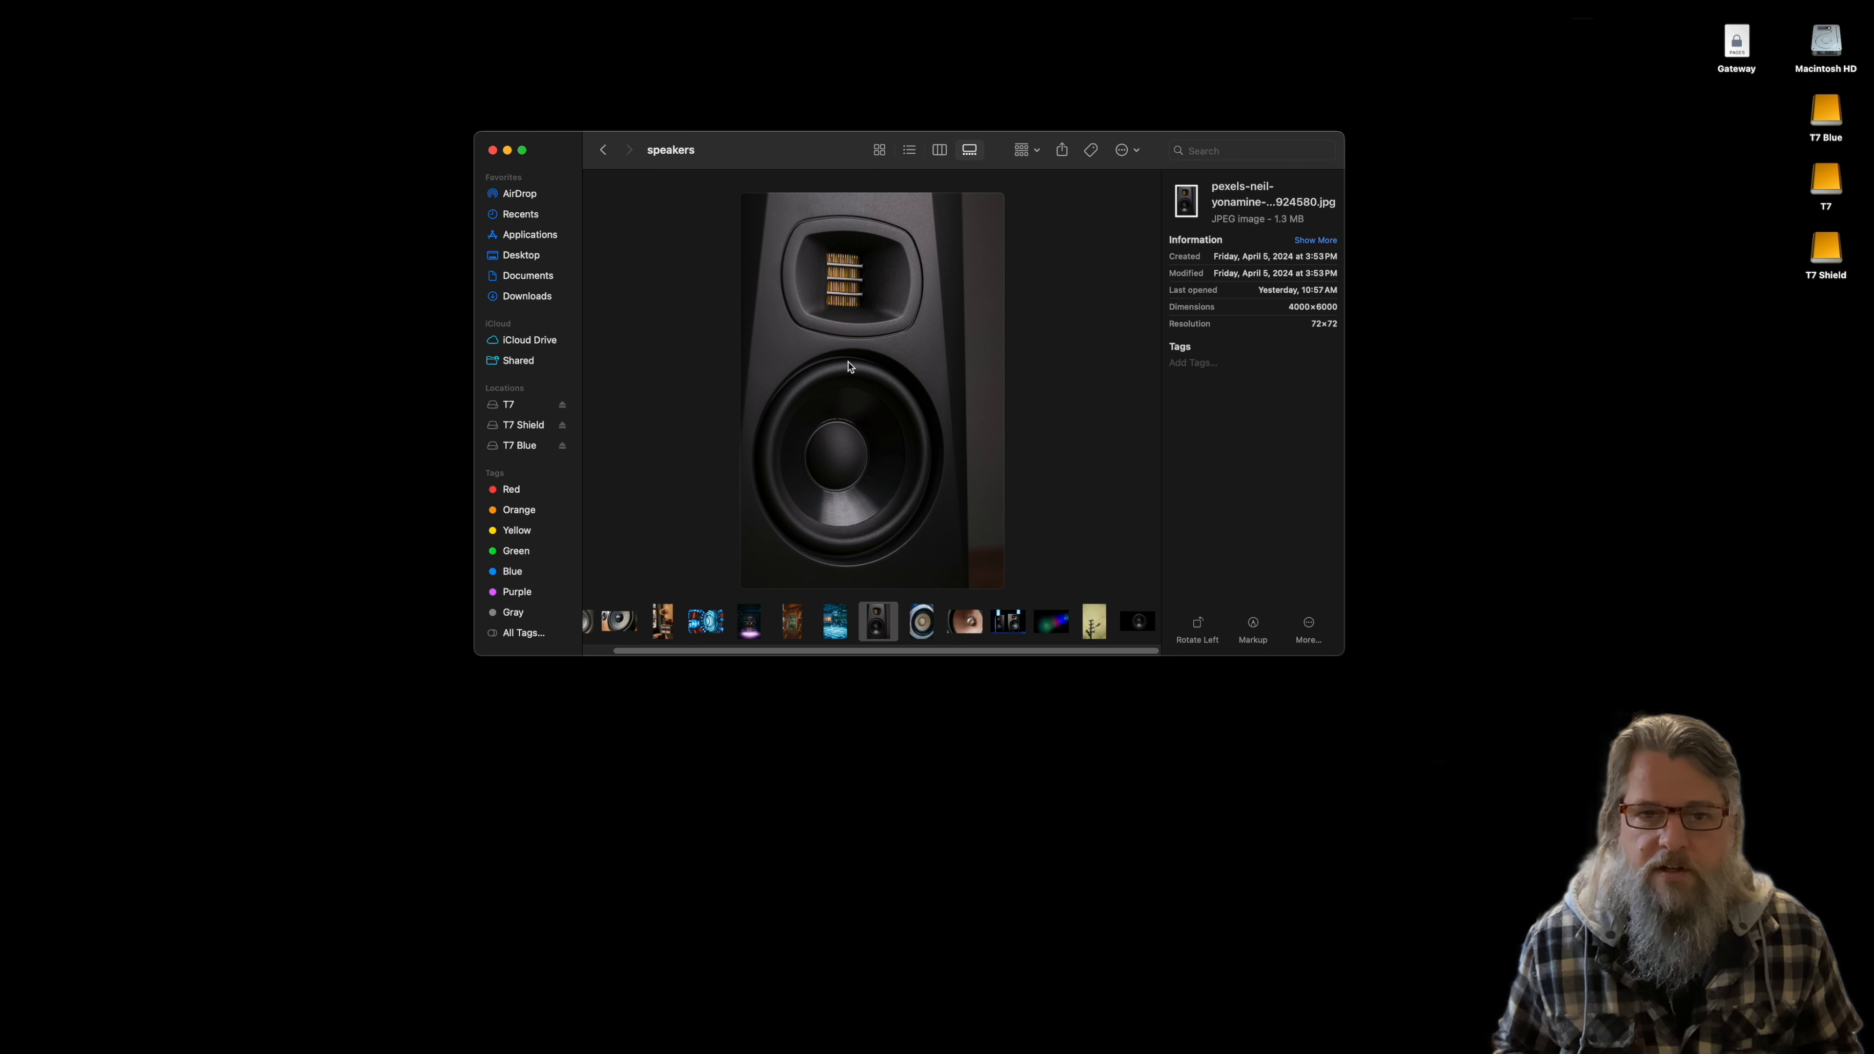
click(492, 150)
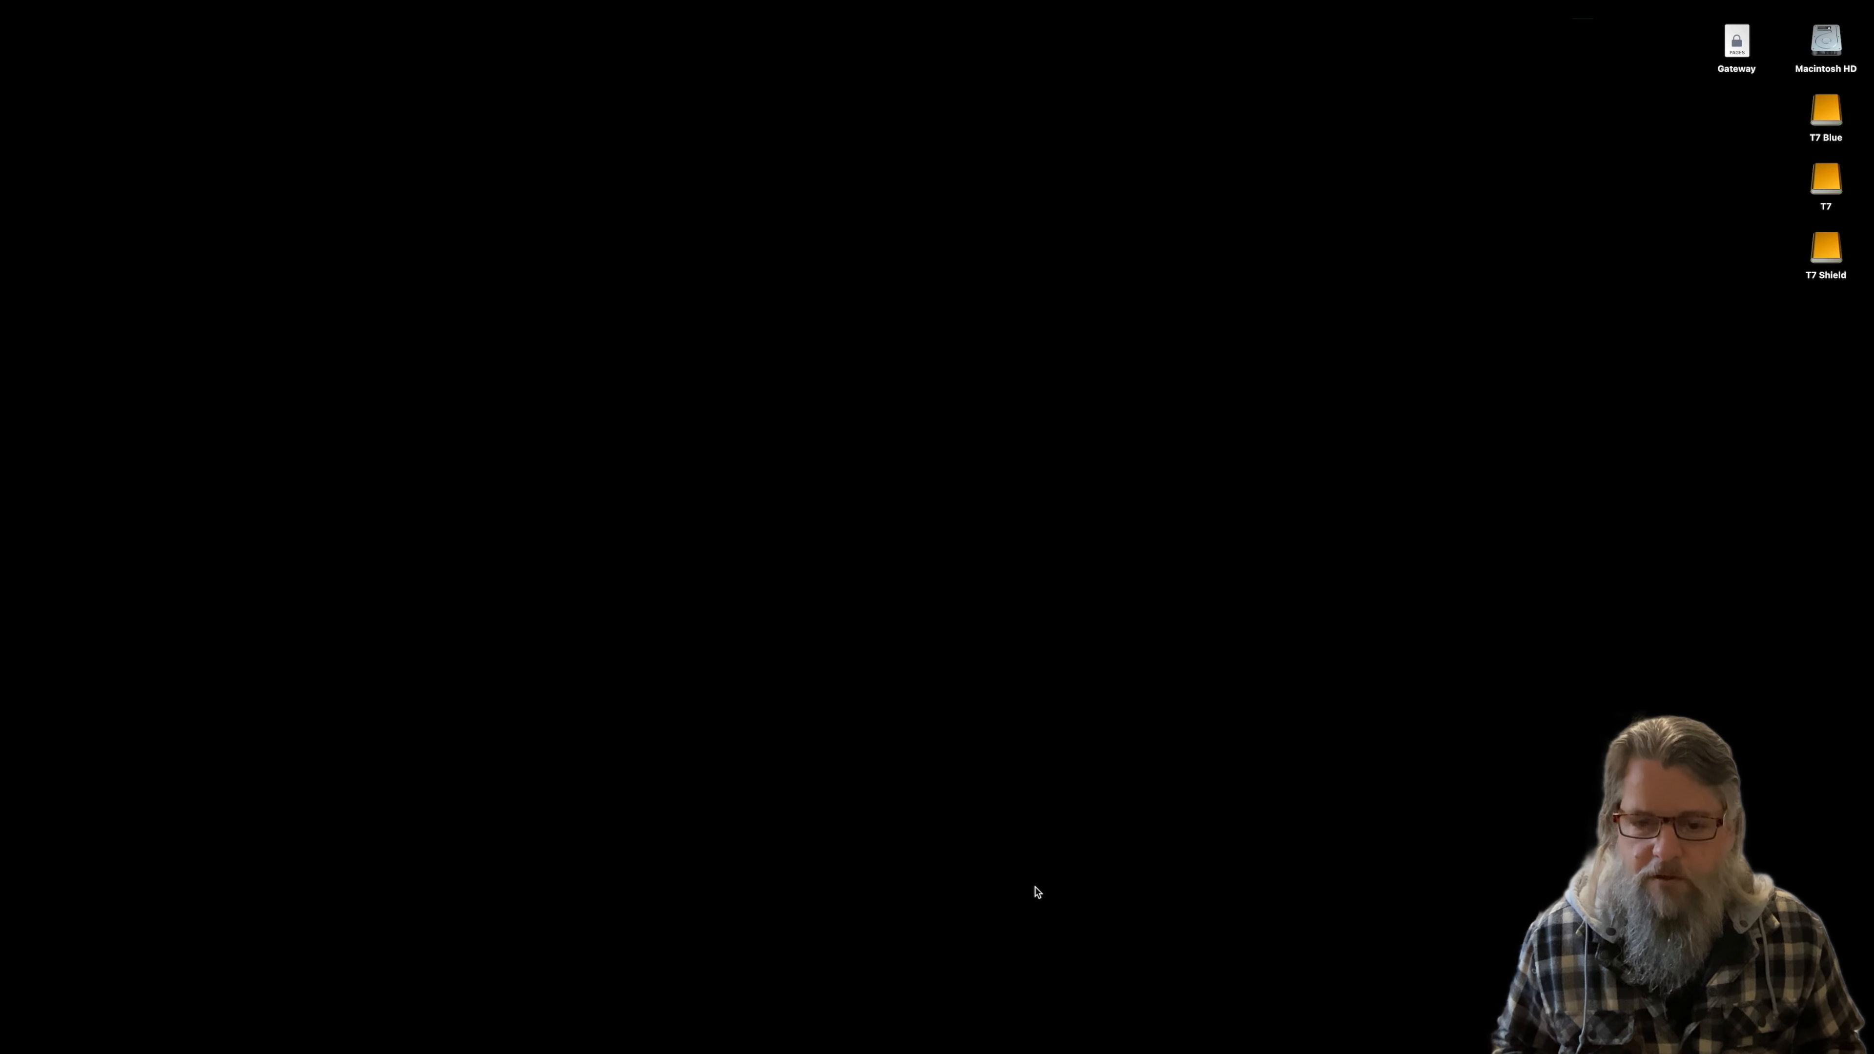
Step: Switch to Final Cut Pro and create a 4K 29.97p project named "Speaker Cutout" in the footage and projects event
click(938, 1022)
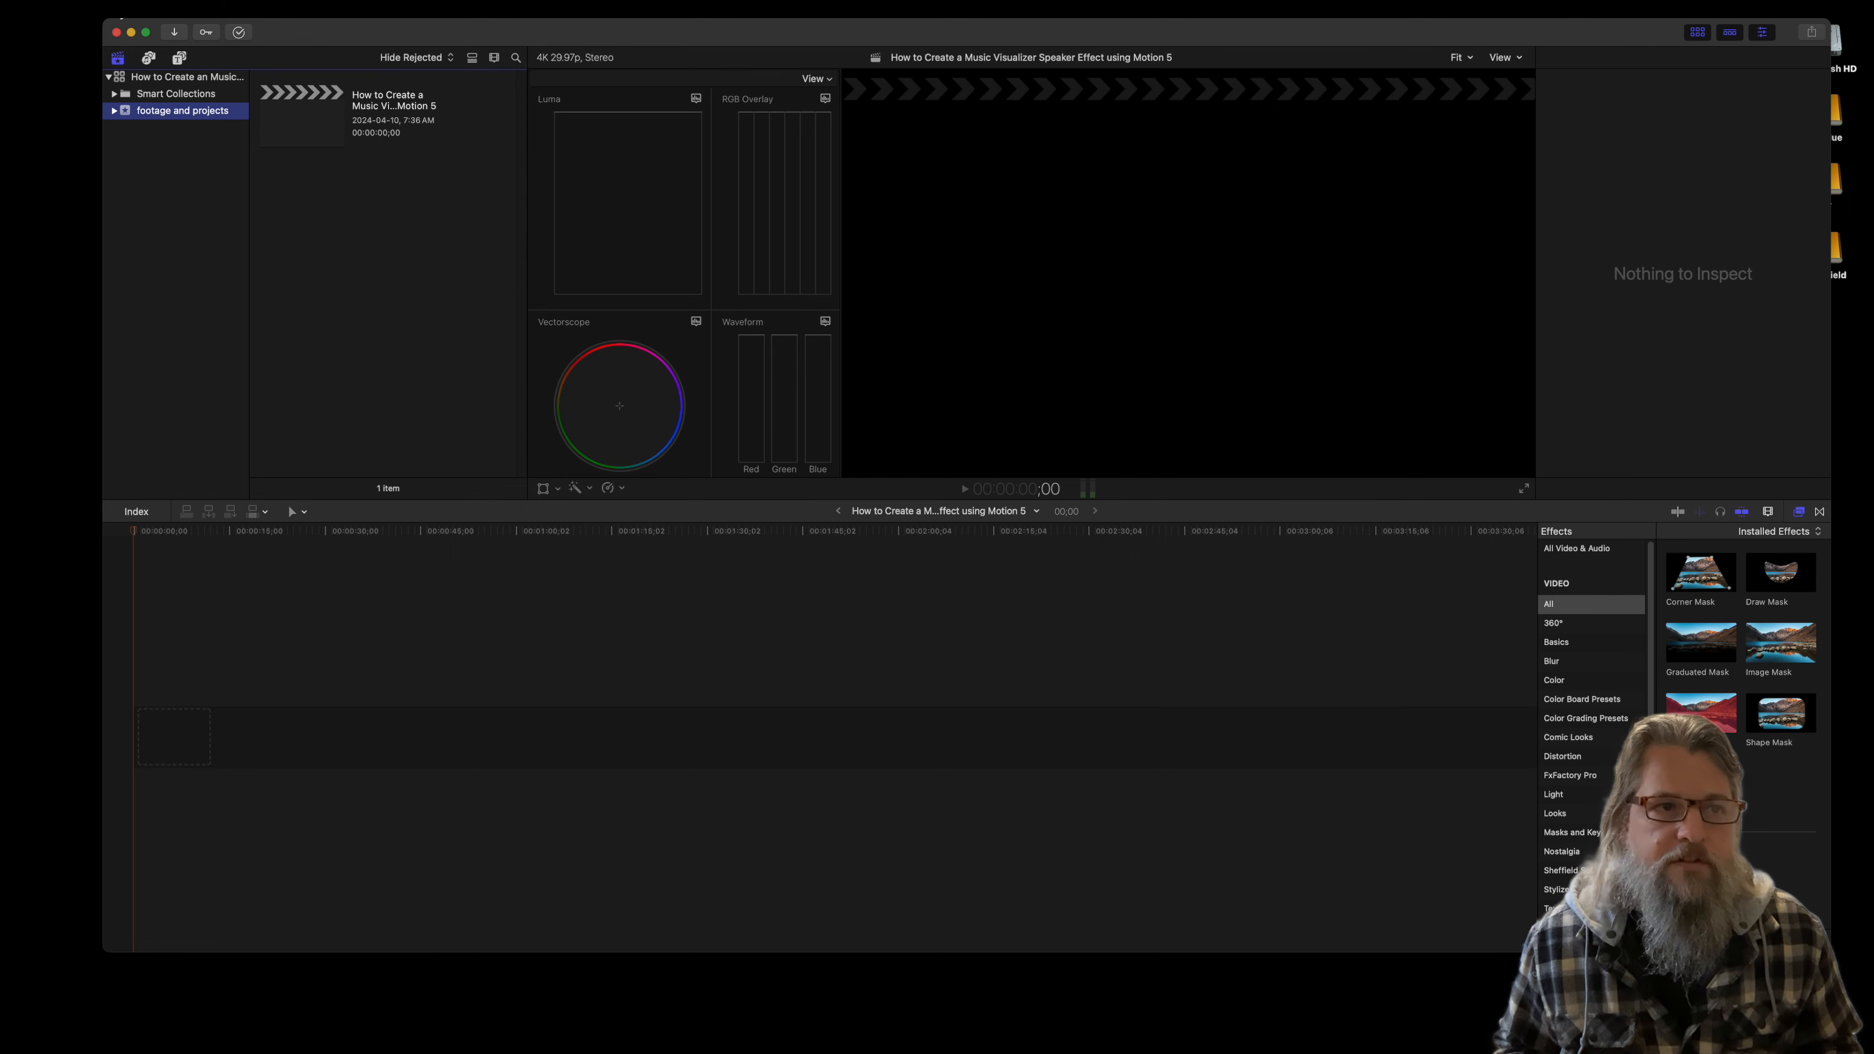
click(130, 6)
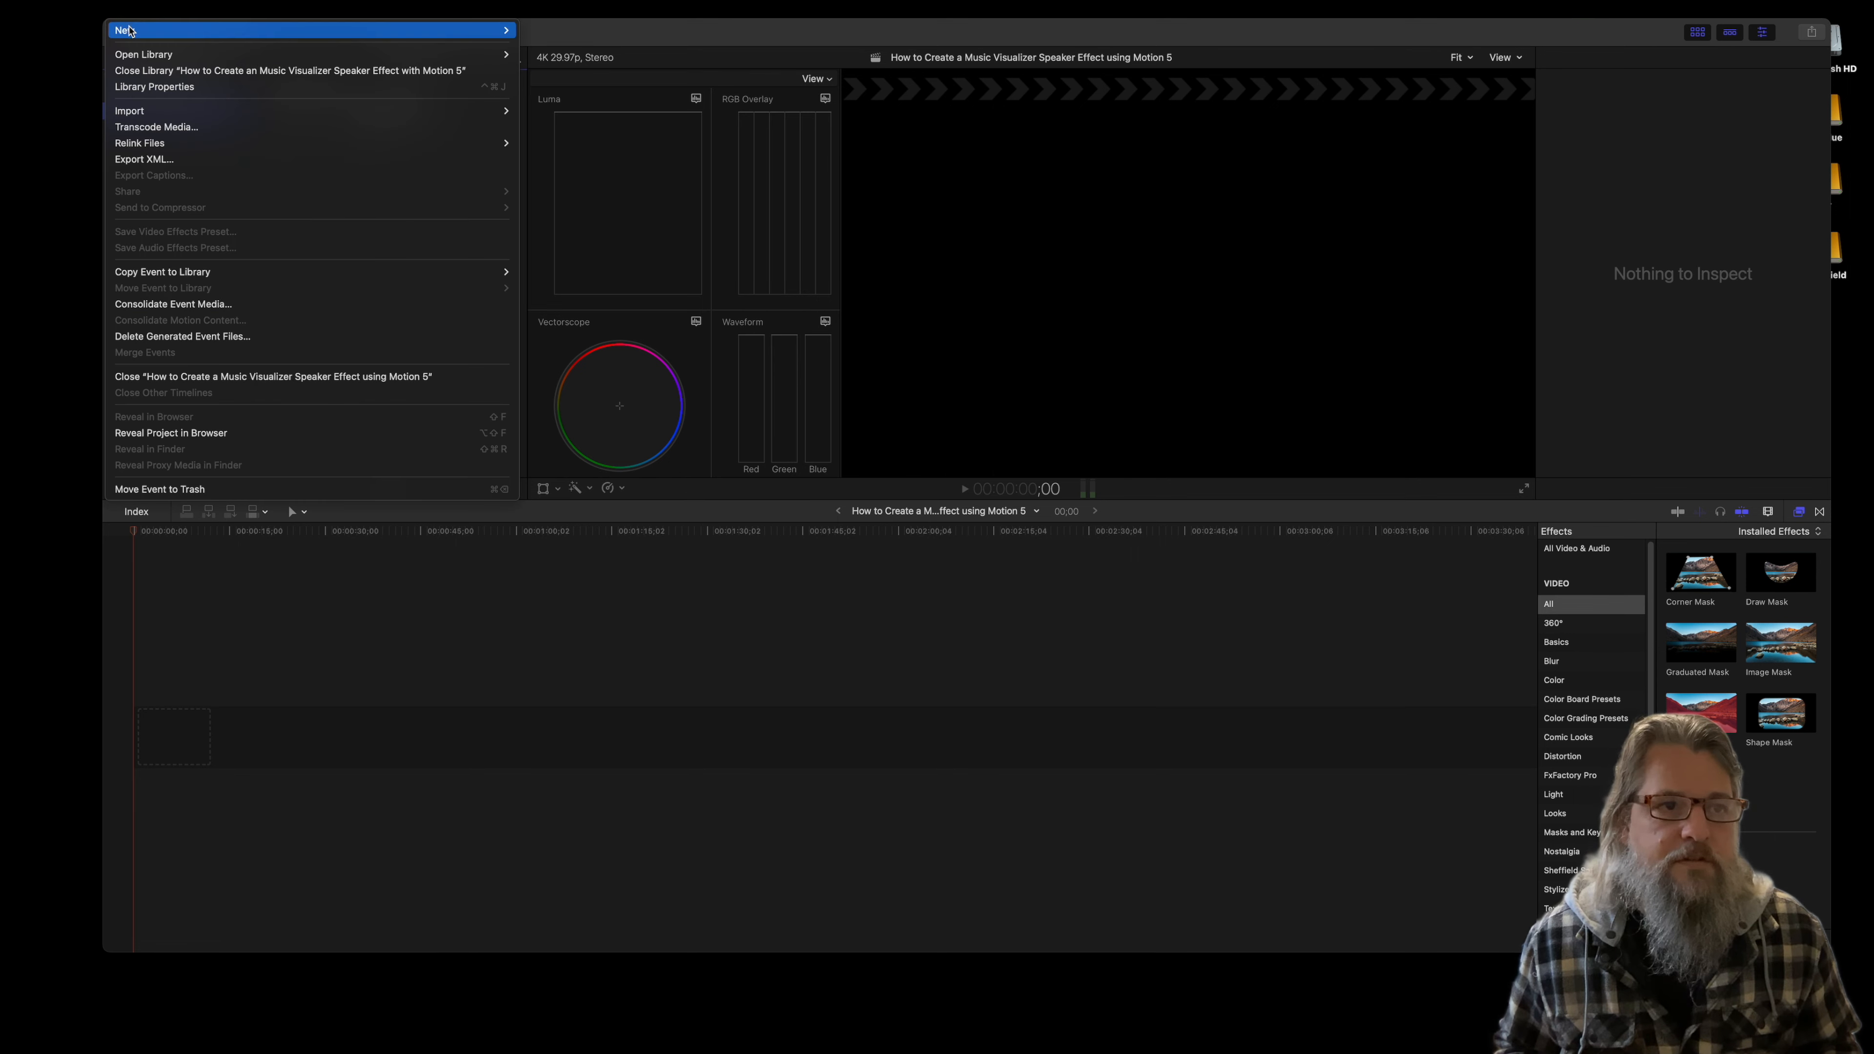
mouse_move(130, 30)
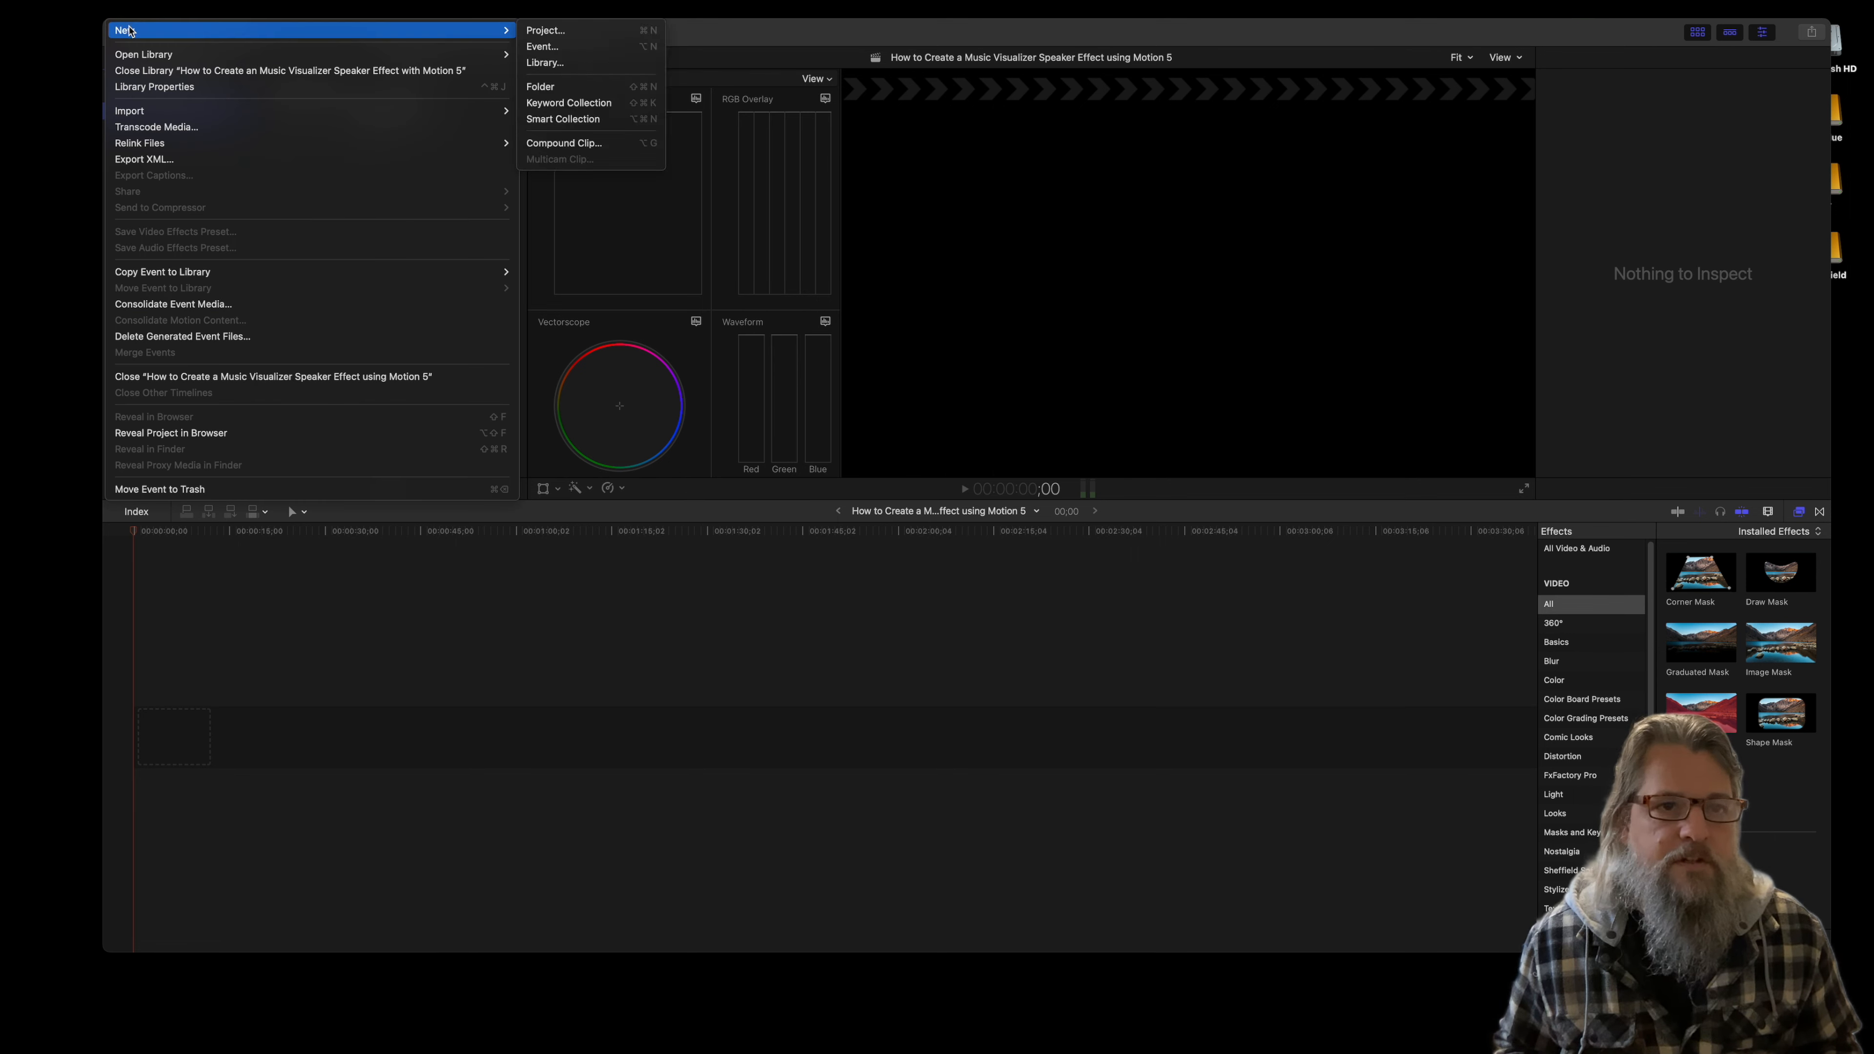
click(545, 31)
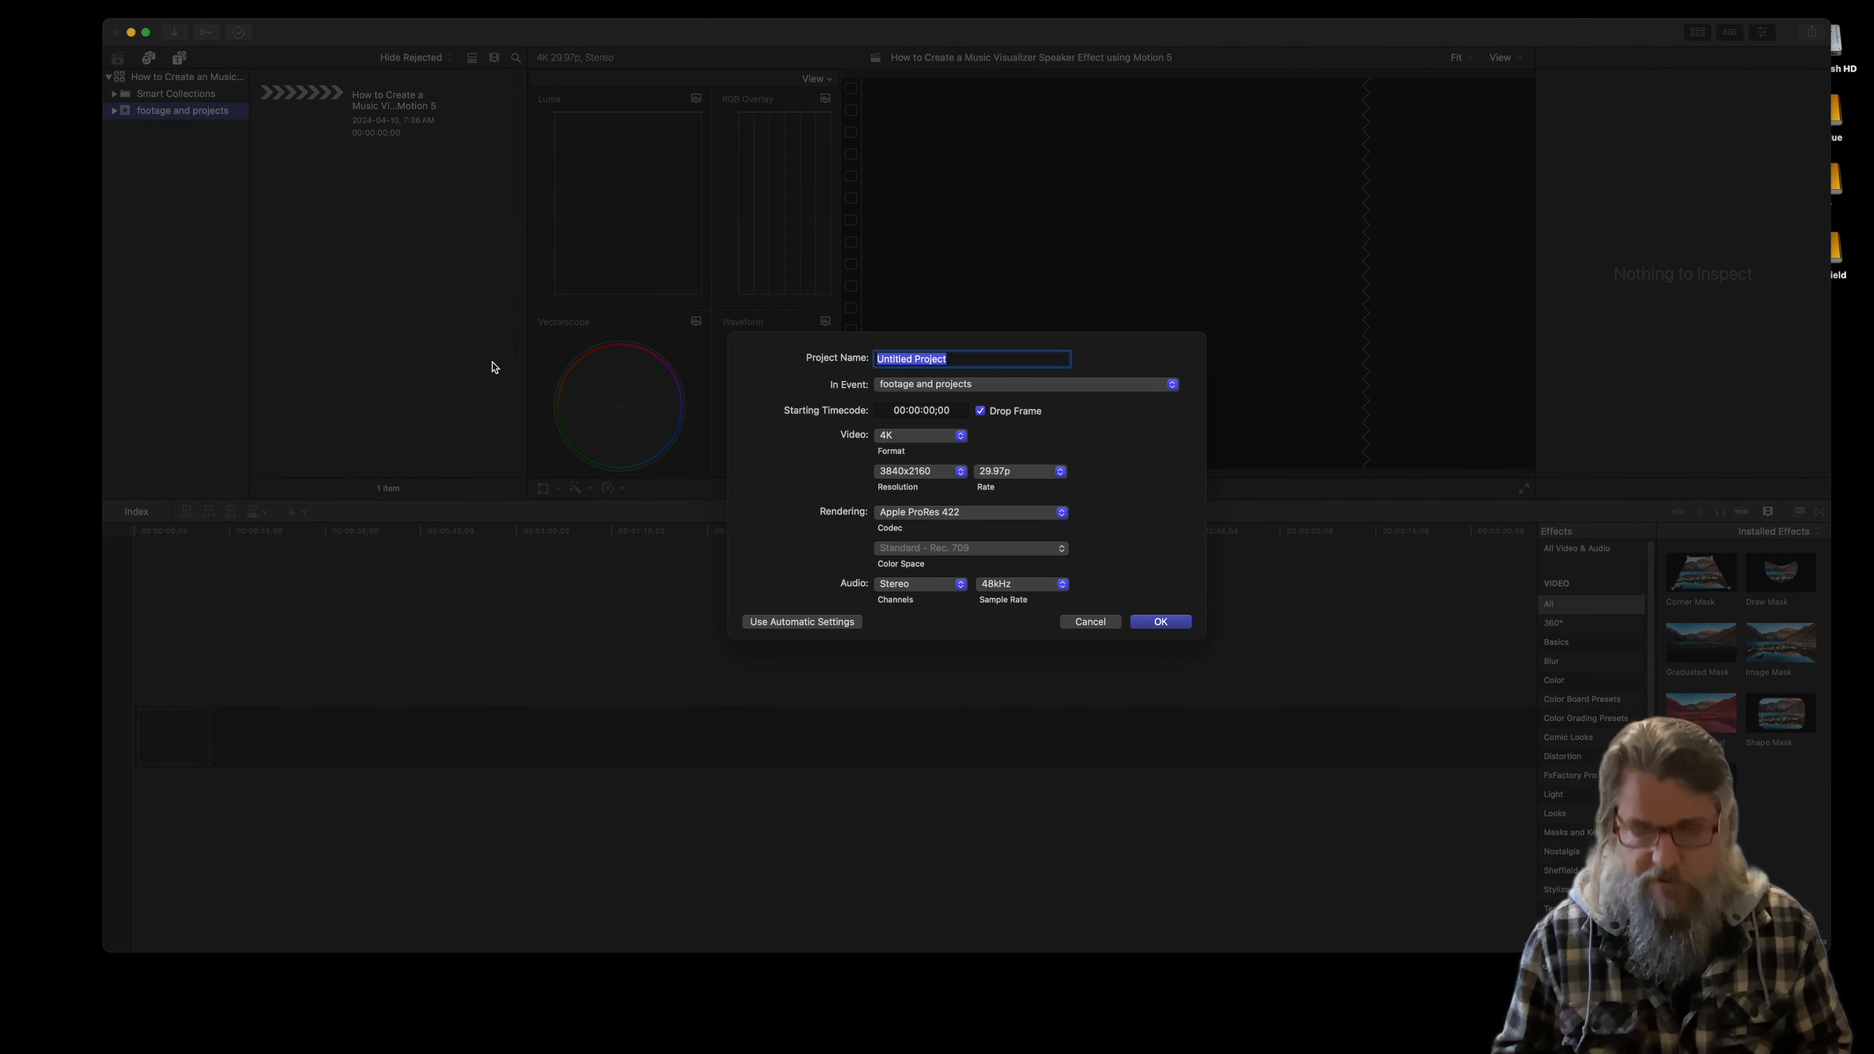
text(Speaker Cutout)
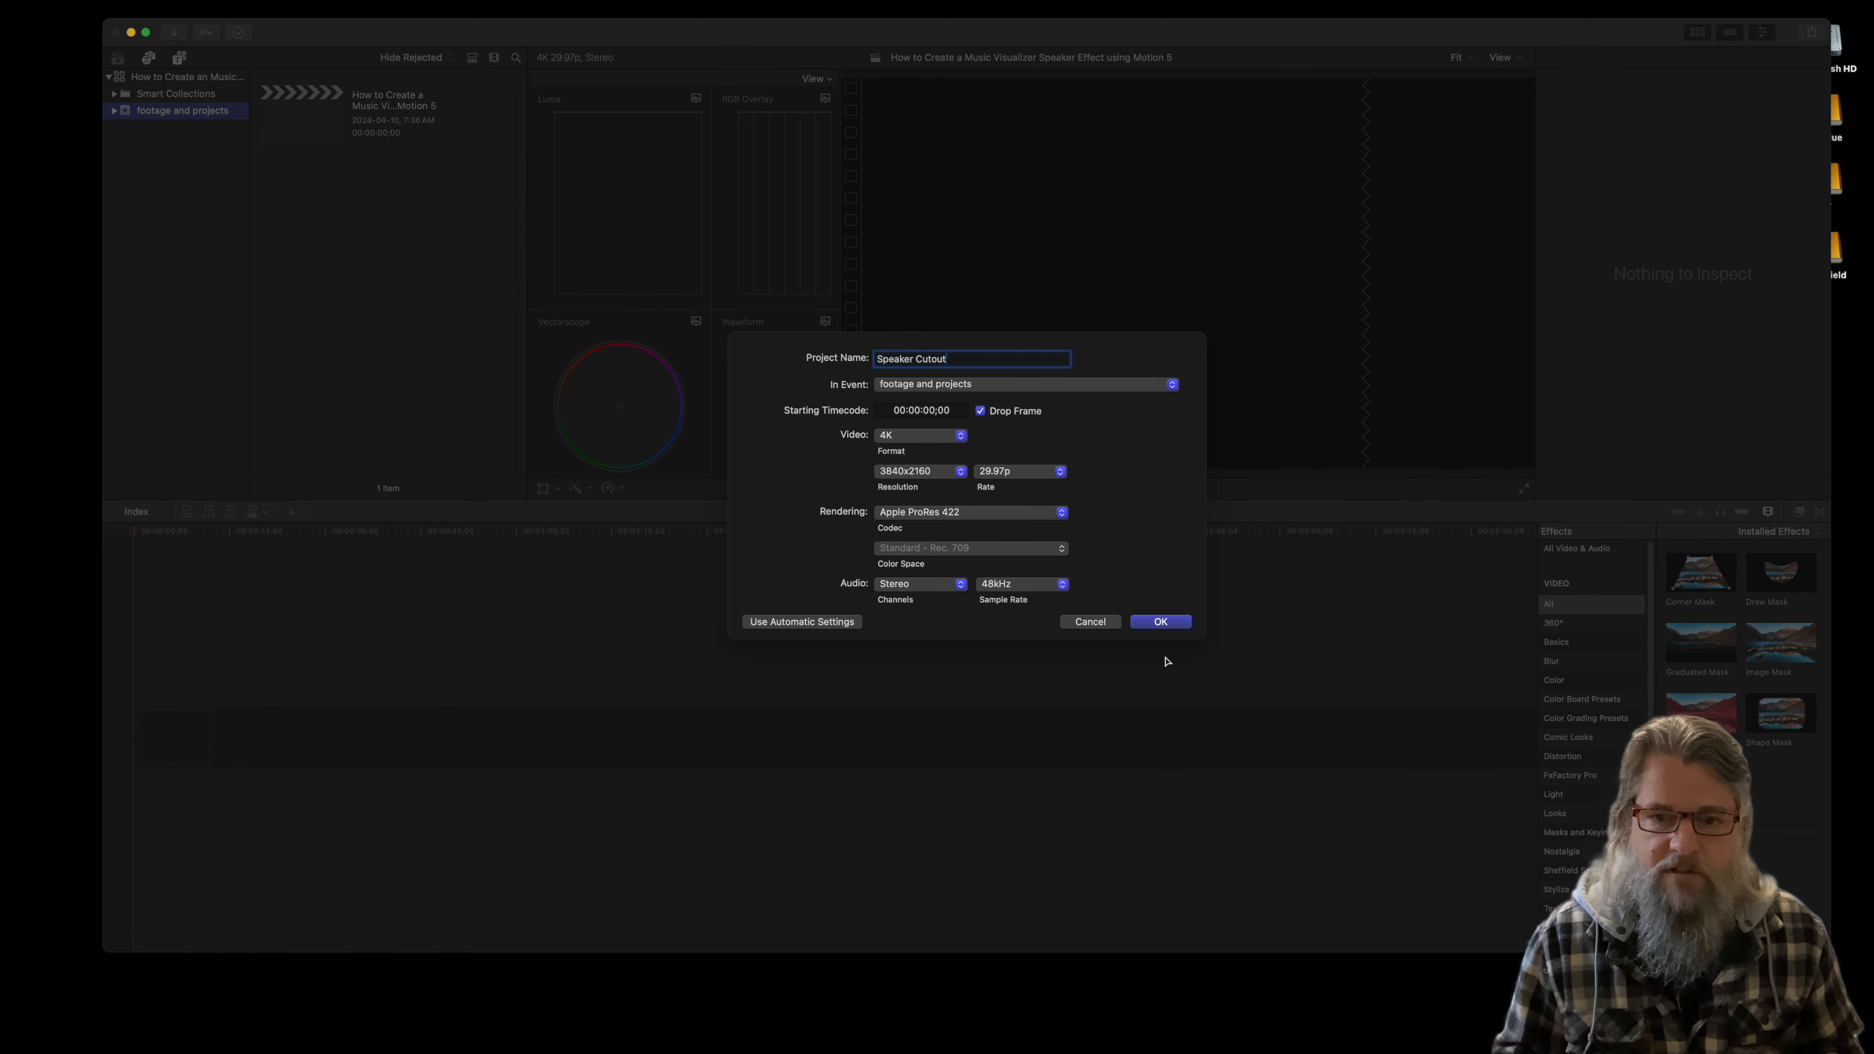
click(1163, 622)
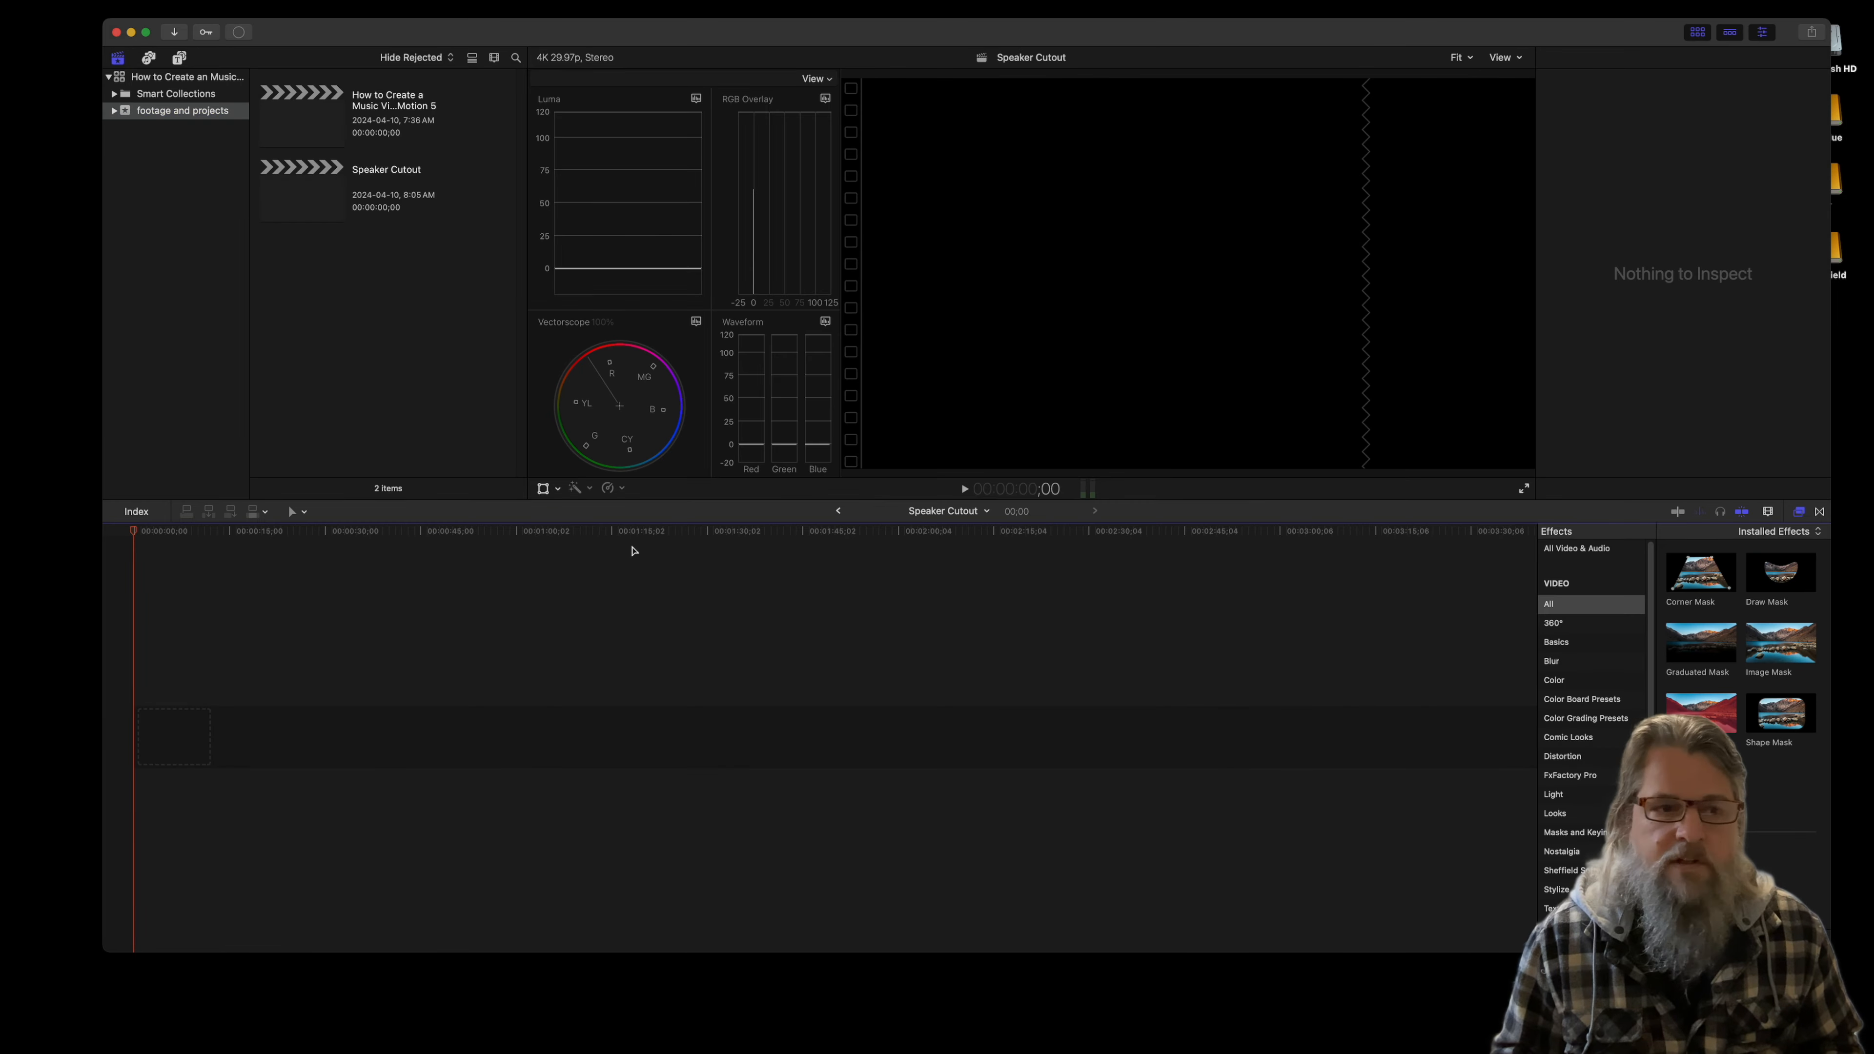
Step: Open the speakers folder on the T7 Blue drive, inside Sandbox and How to Create a Music Visualizer, in list view
click(1283, 34)
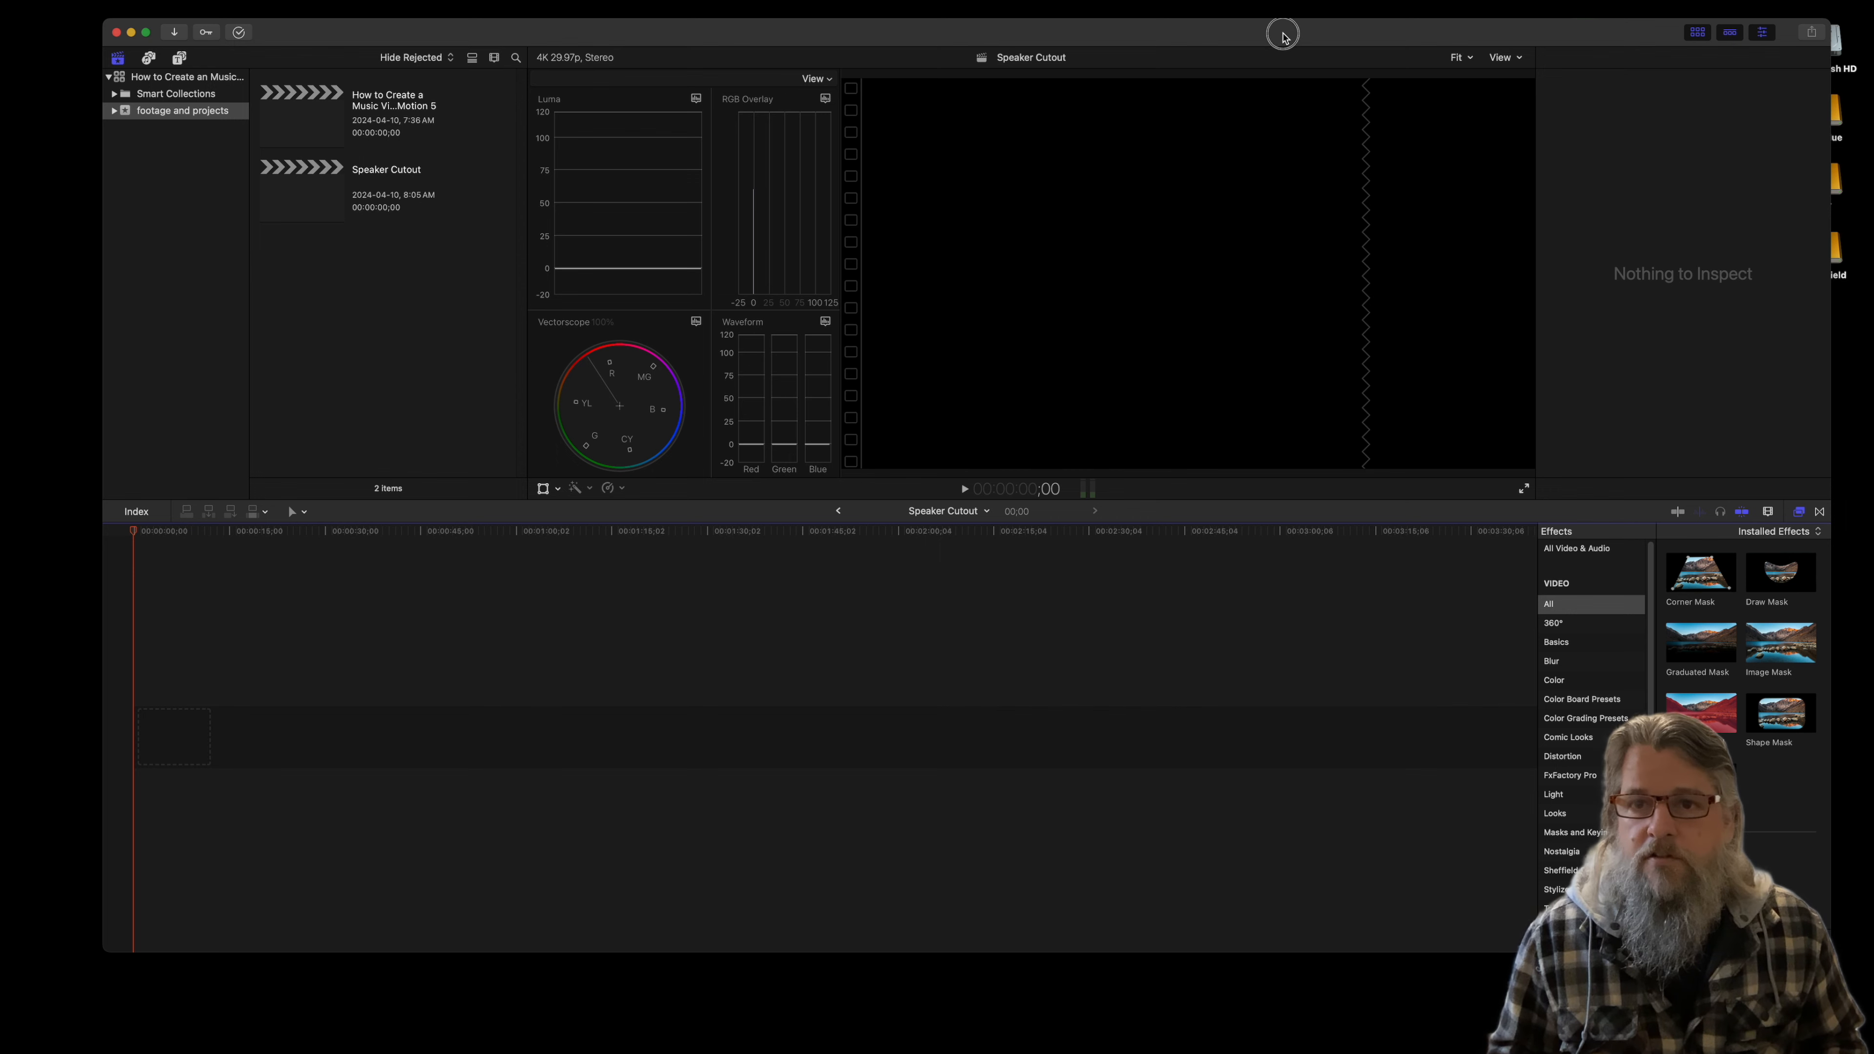
drag(1283, 34, 969, 35)
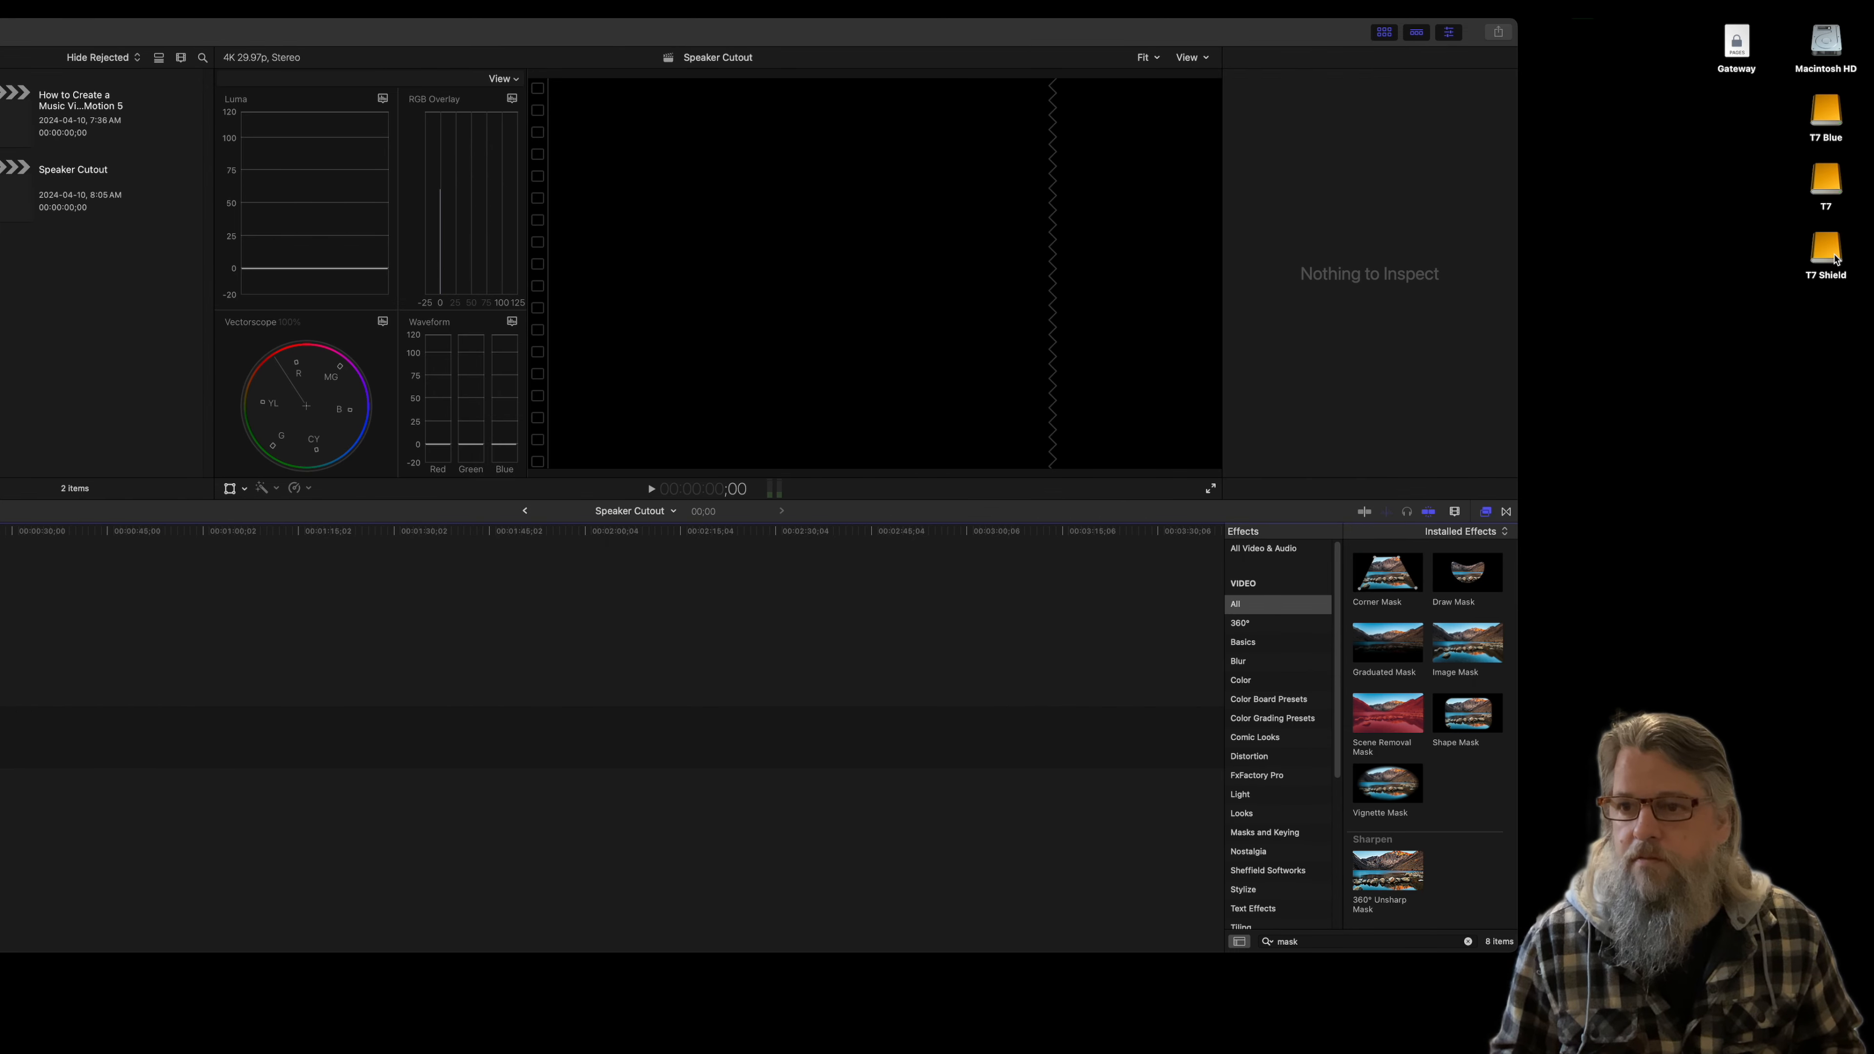
double_click(1828, 111)
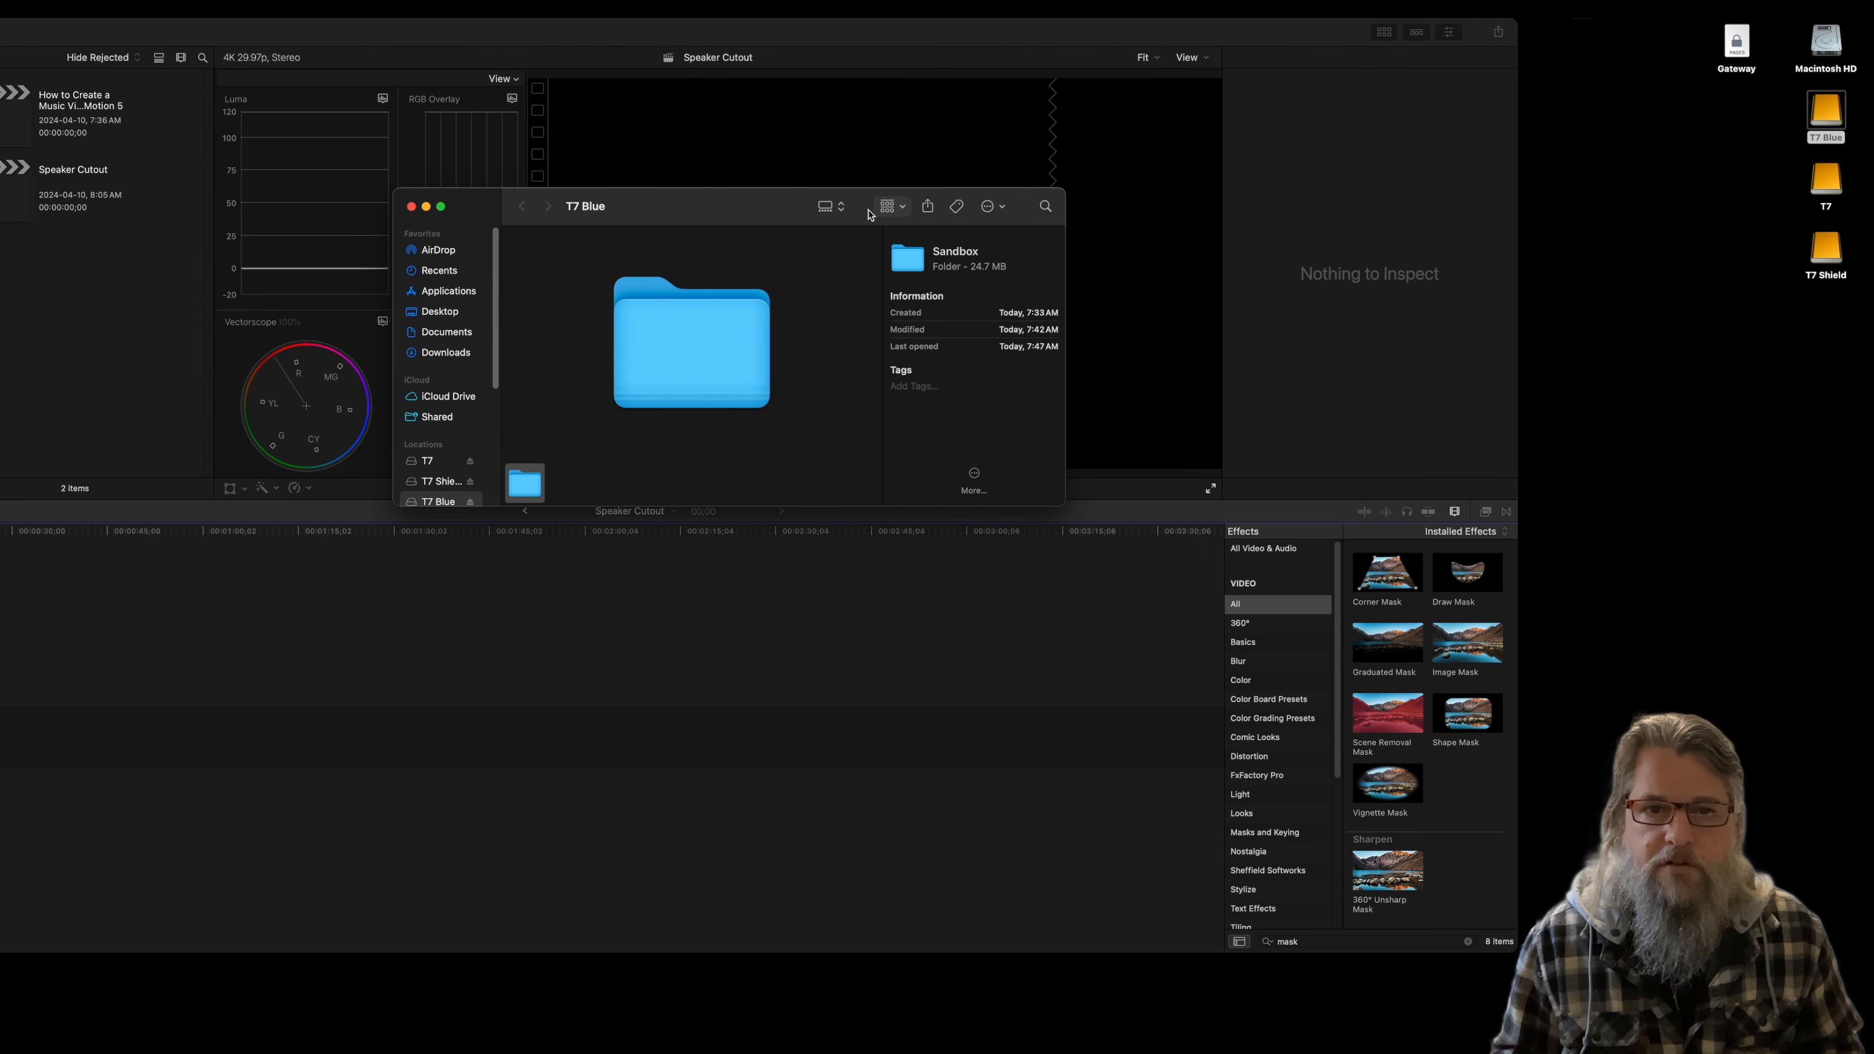
click(829, 206)
click(844, 180)
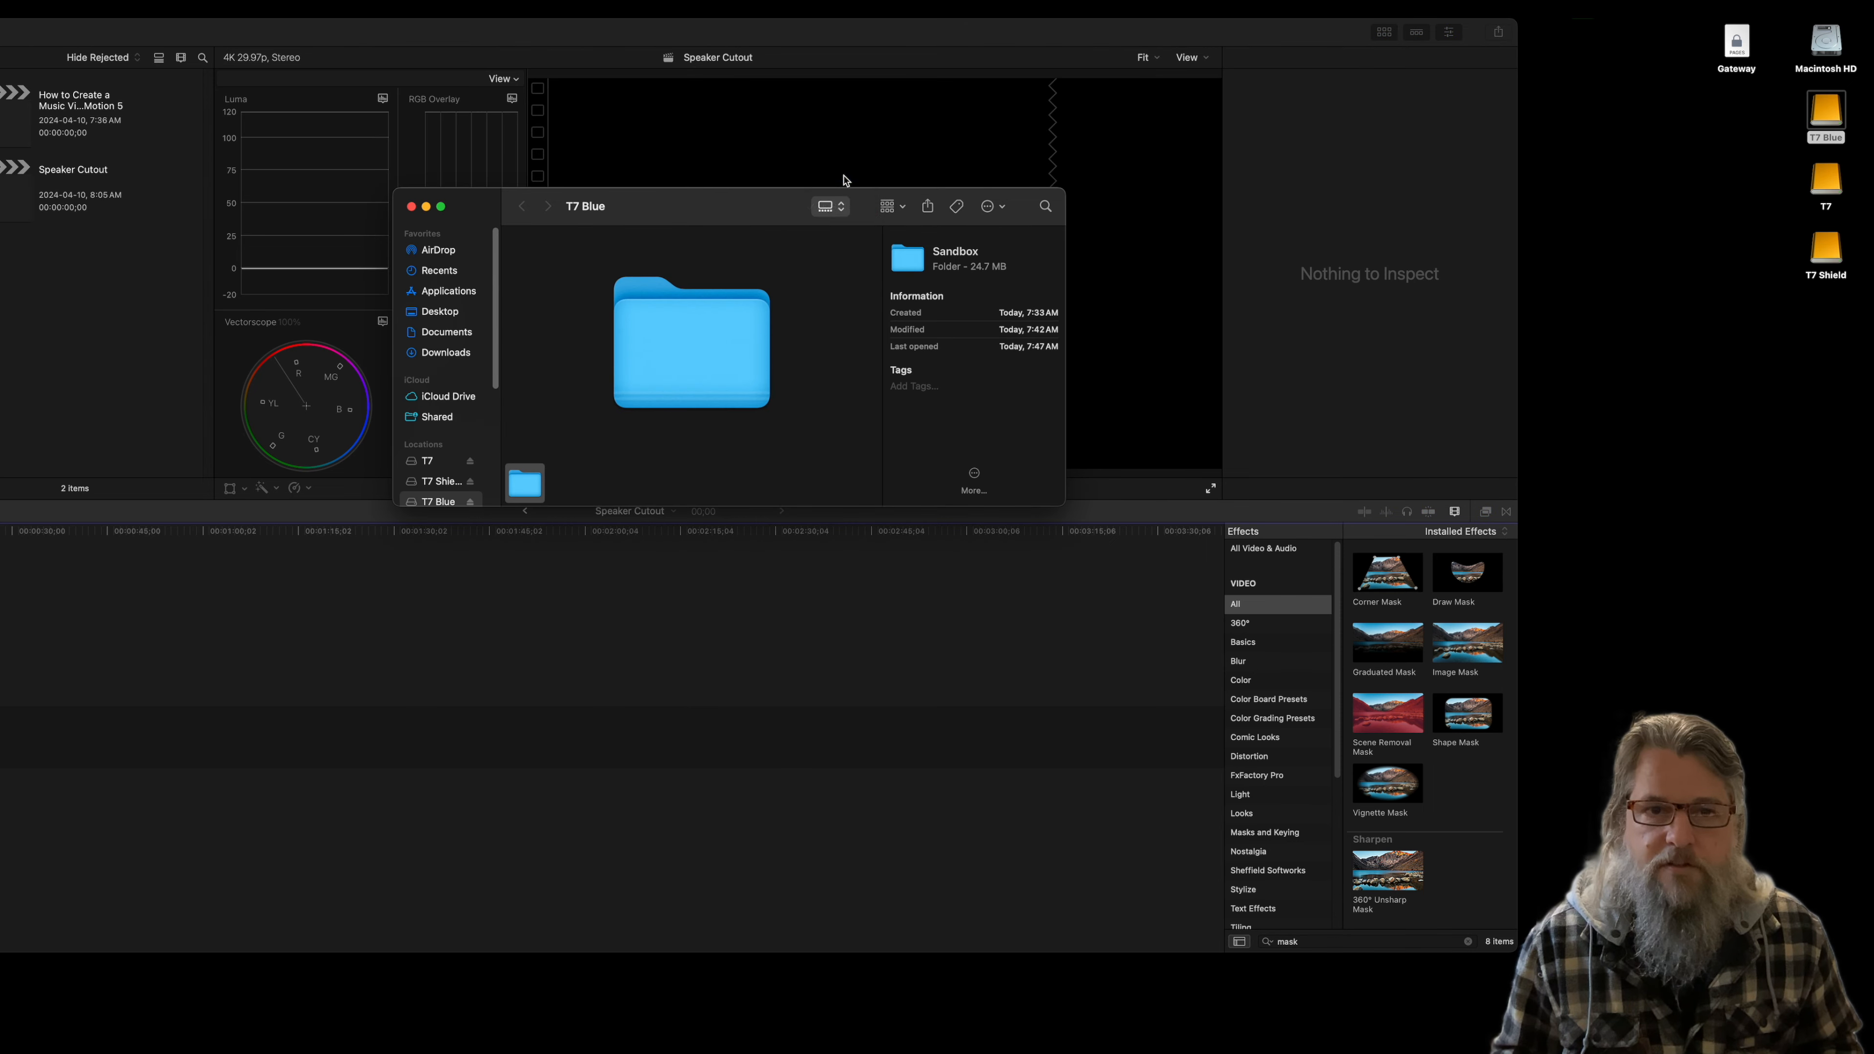
double_click(556, 258)
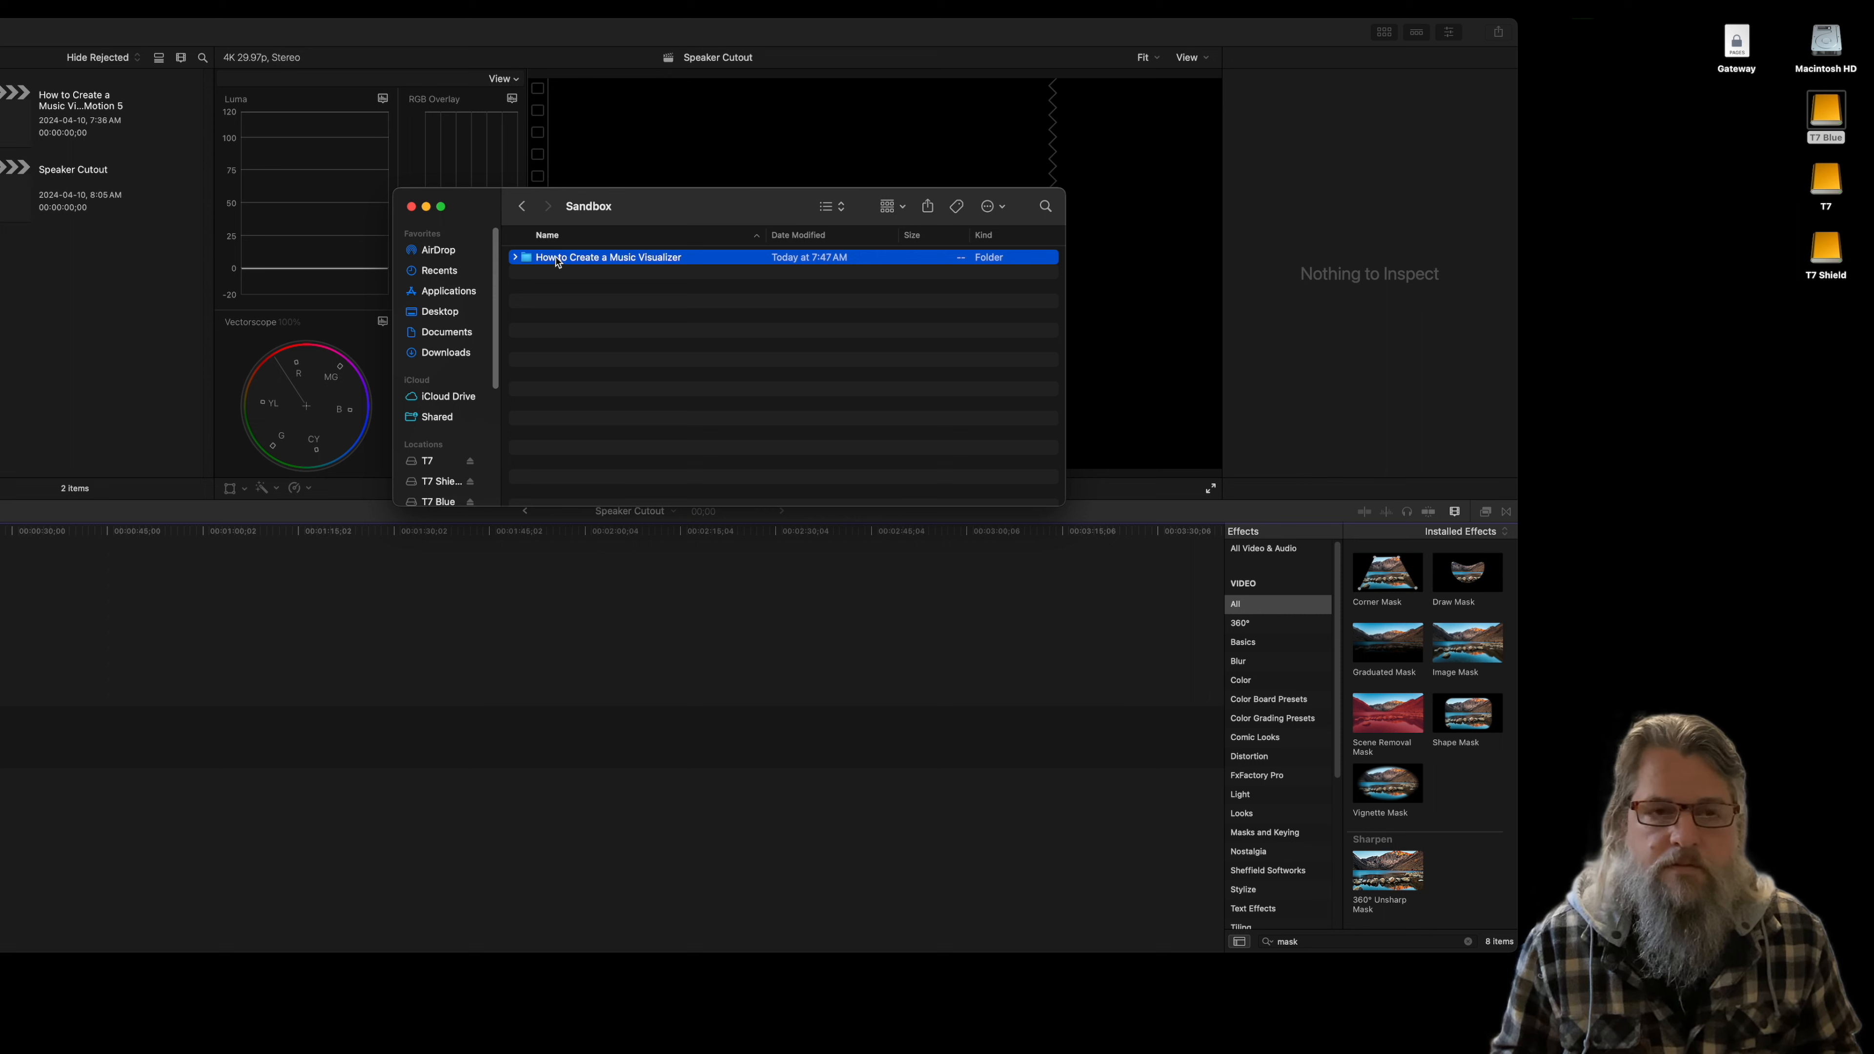
double_click(556, 257)
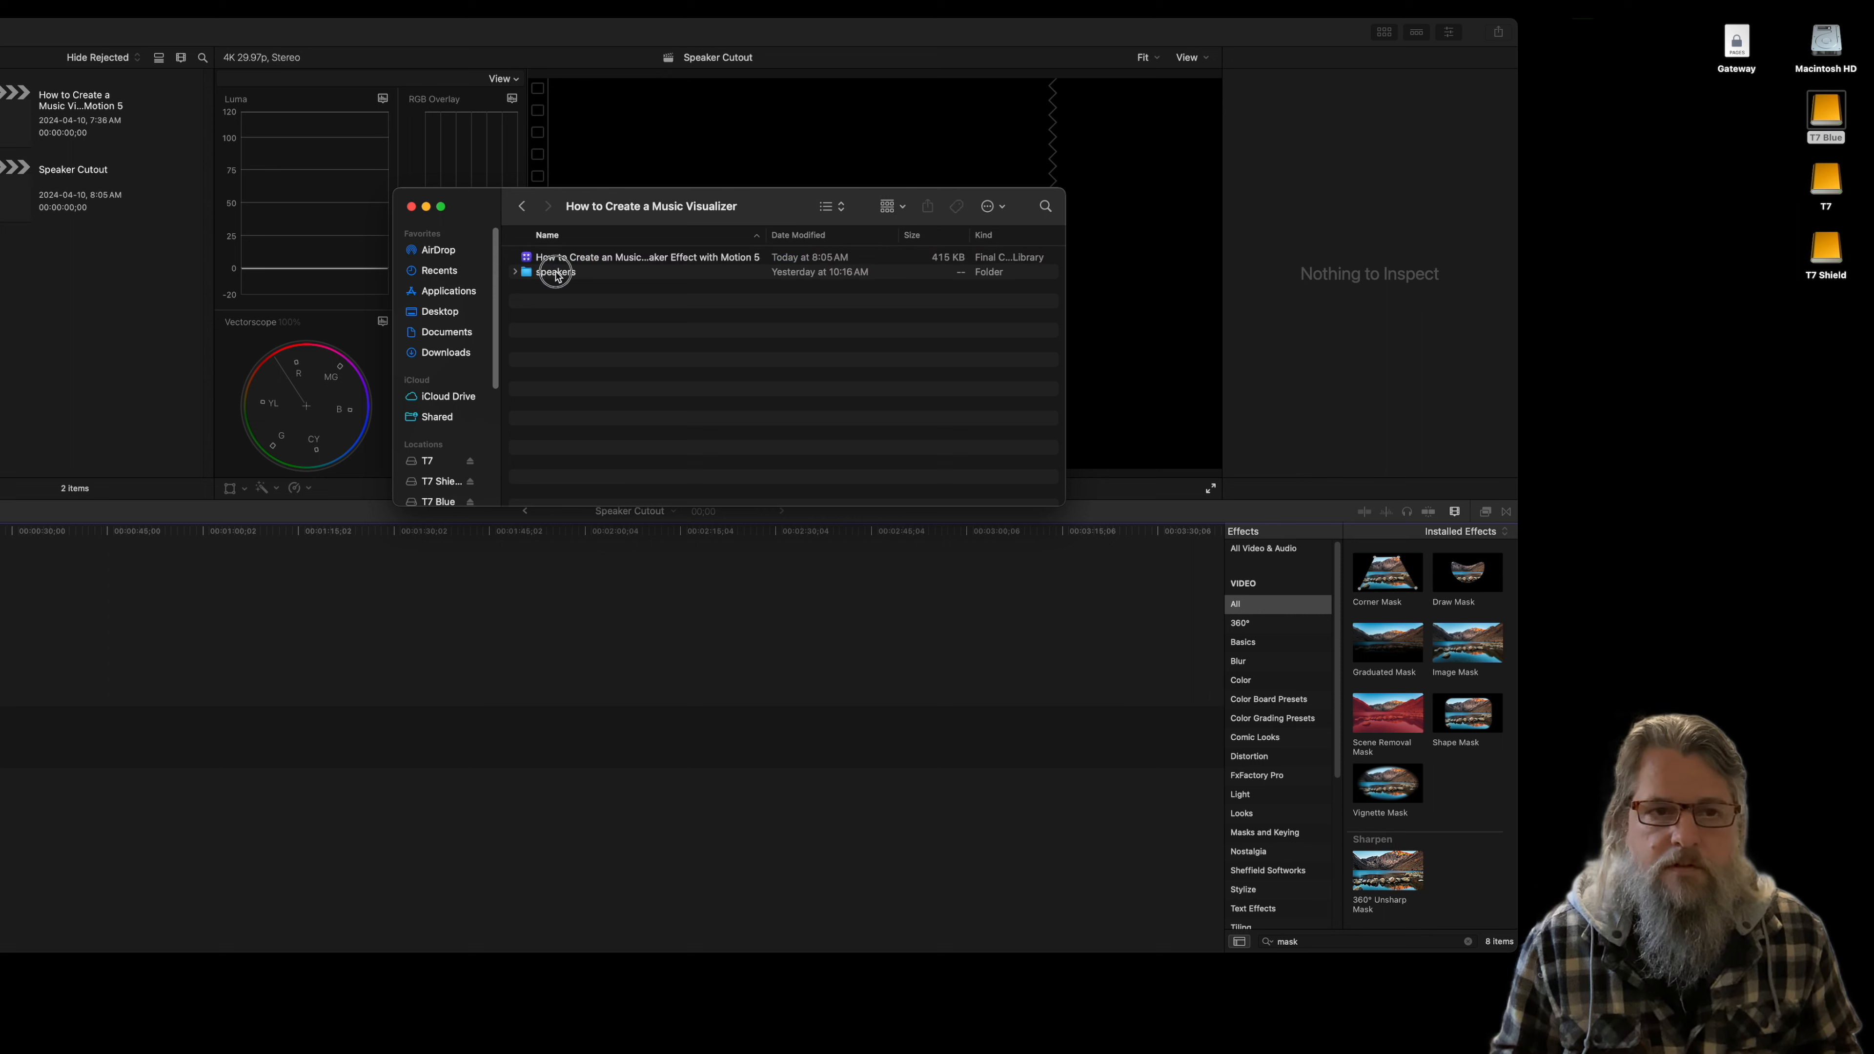
double_click(557, 273)
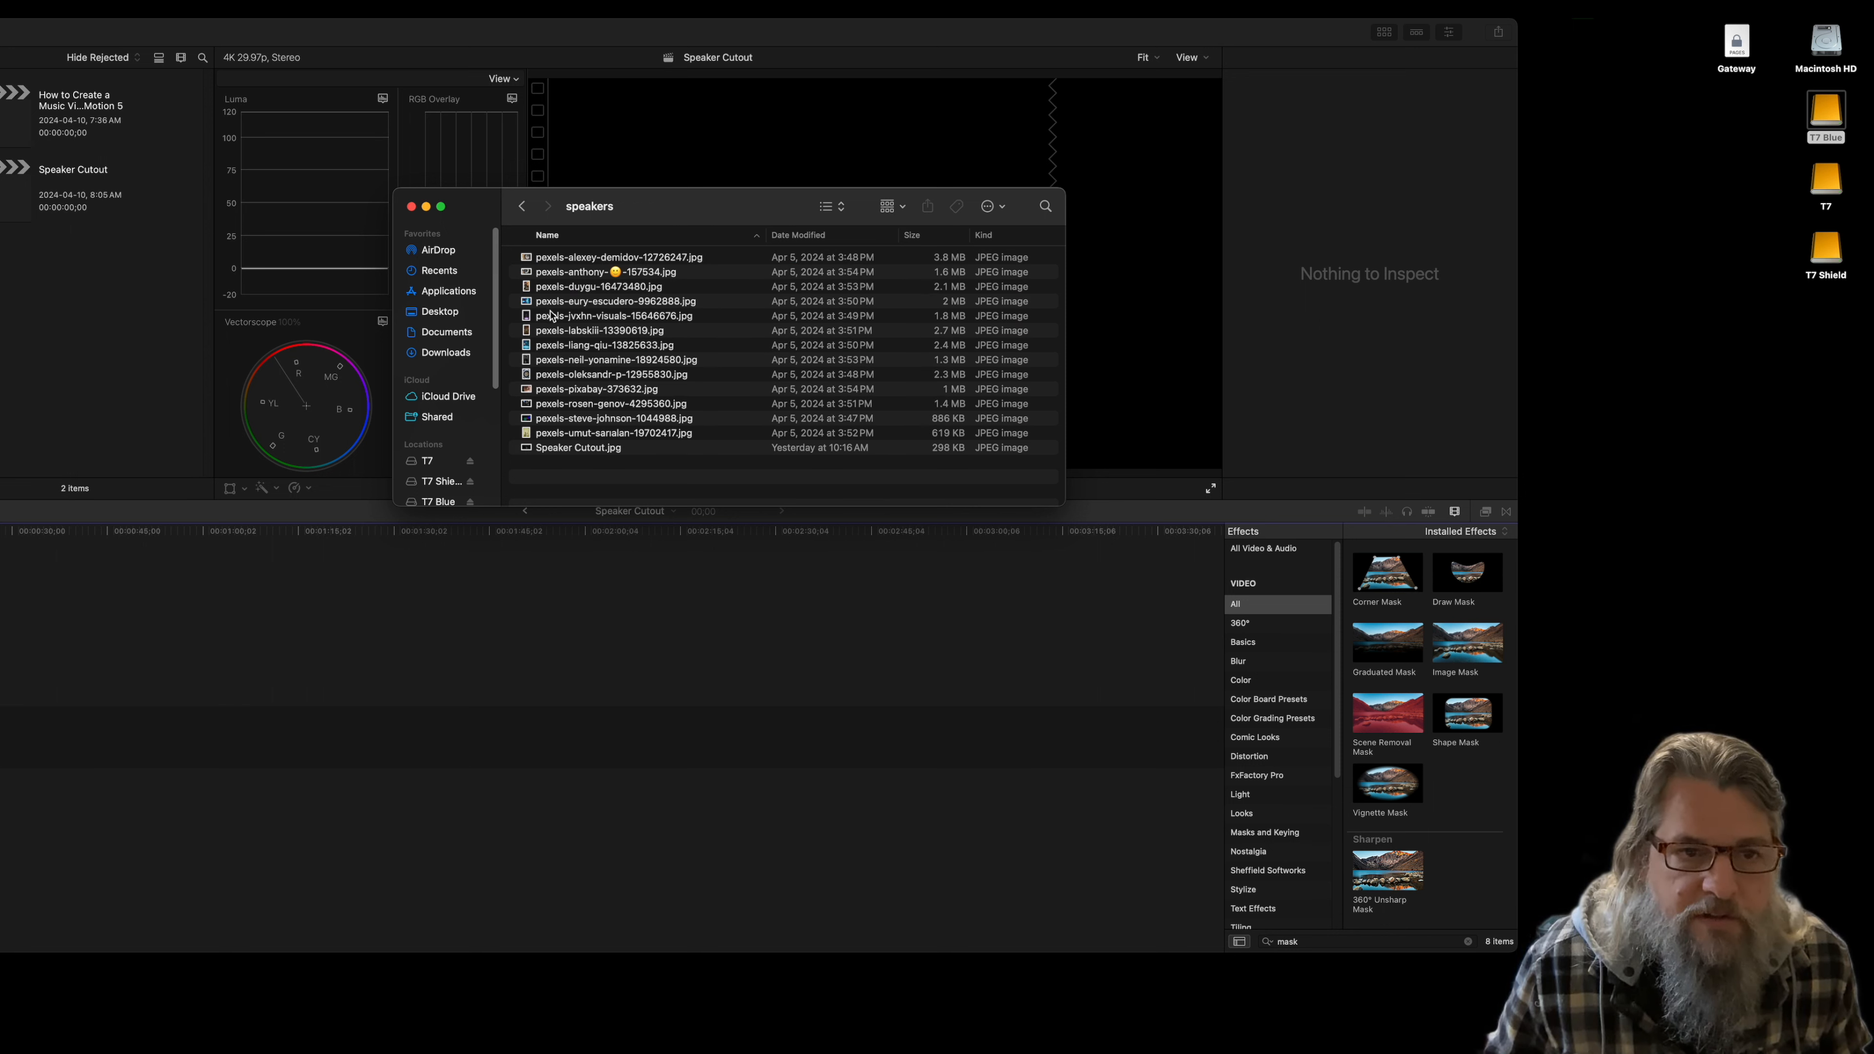
Step: Preview the black two-way speaker photo (18924580.jpg) and add it from the folder to the Speaker Cutout timeline
double_click(557, 358)
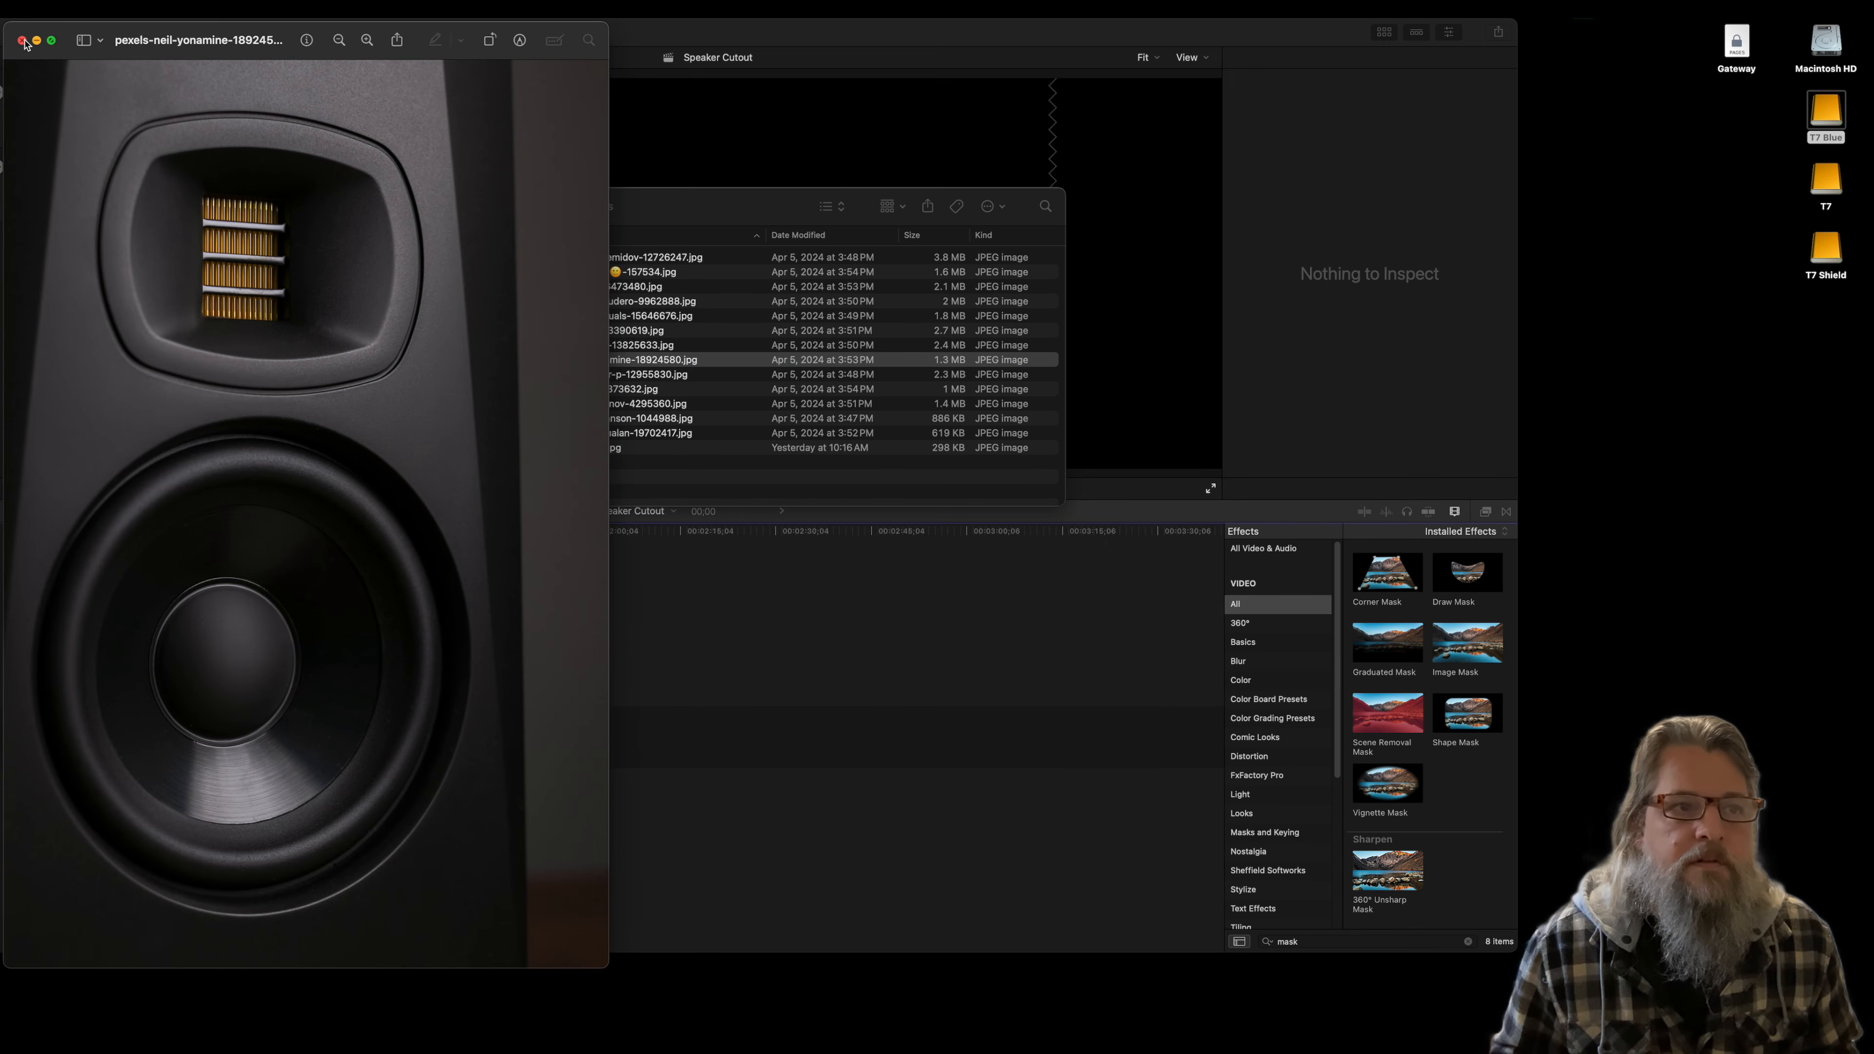
click(23, 42)
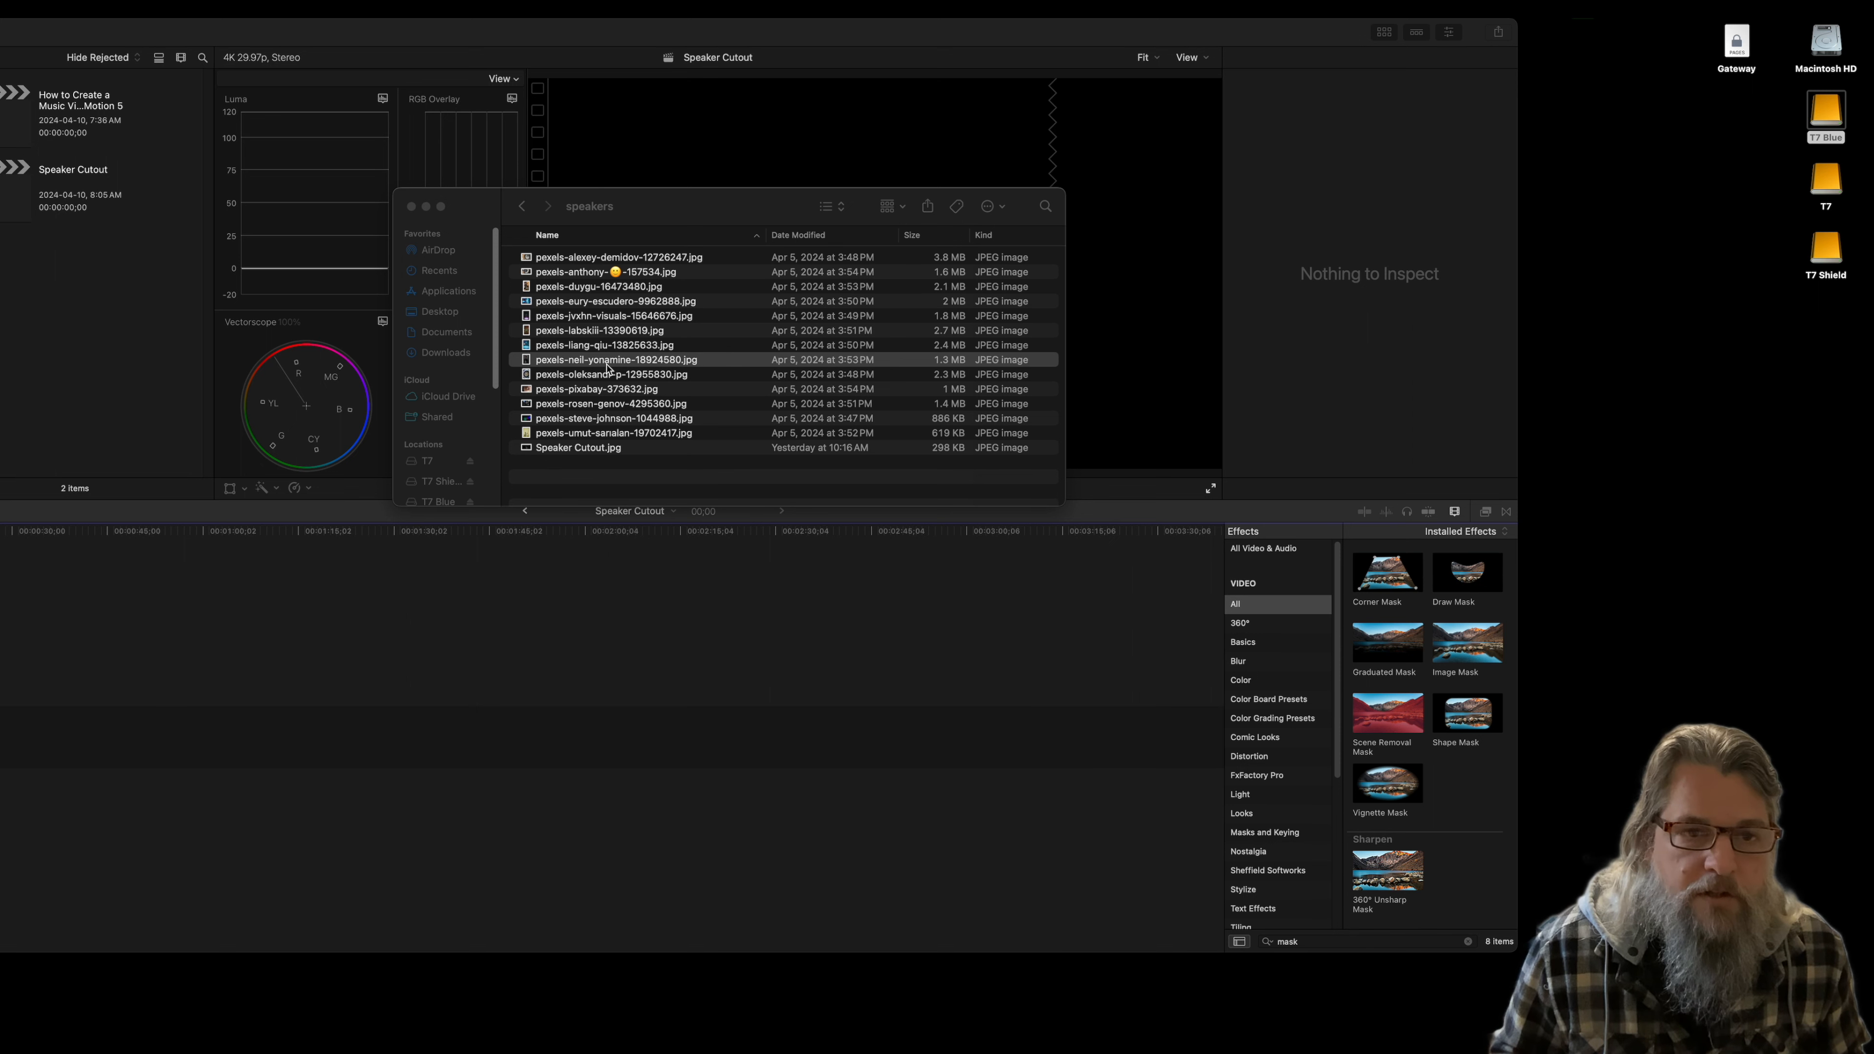
drag(639, 198, 947, 153)
drag(835, 319, 273, 731)
click(278, 734)
drag(467, 35, 782, 33)
Step: Delete the empty gap ahead of the speaker clip and reopen the Speaker Cutout project with the clip fitted to the timeline
click(451, 741)
key(BackSpace)
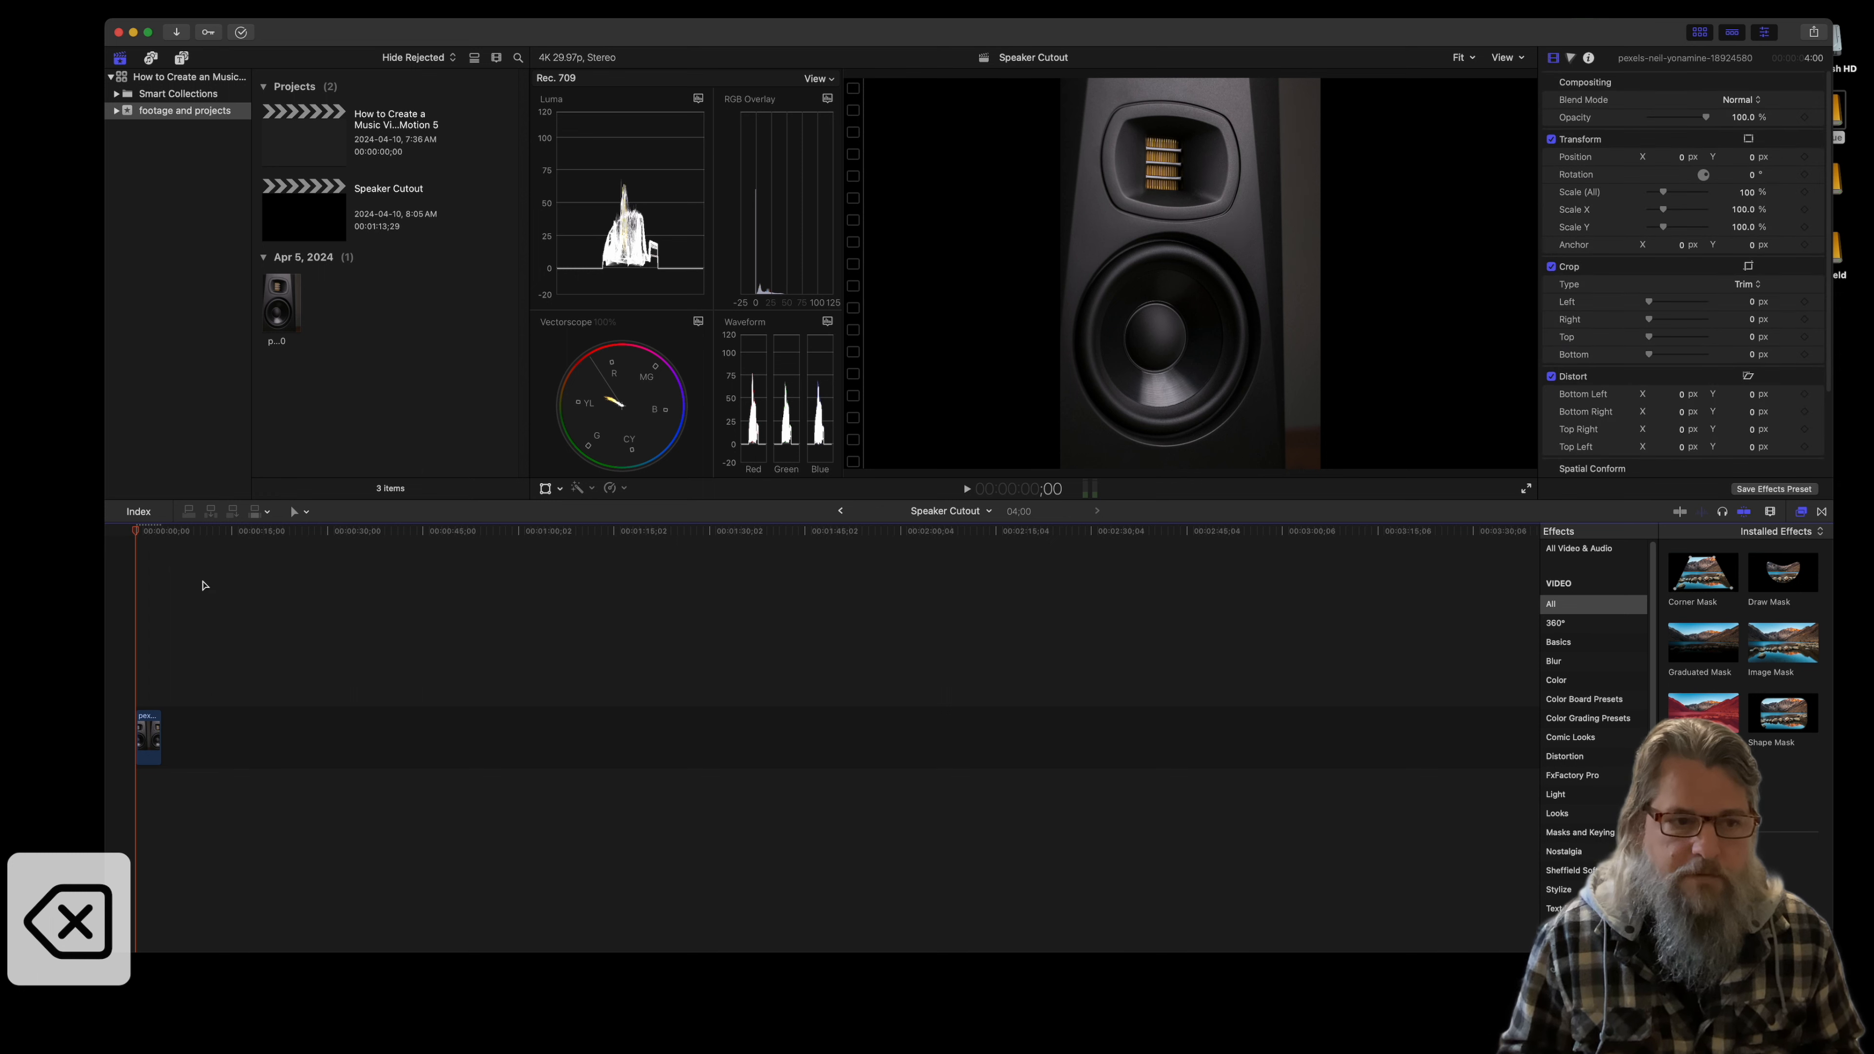
click(144, 721)
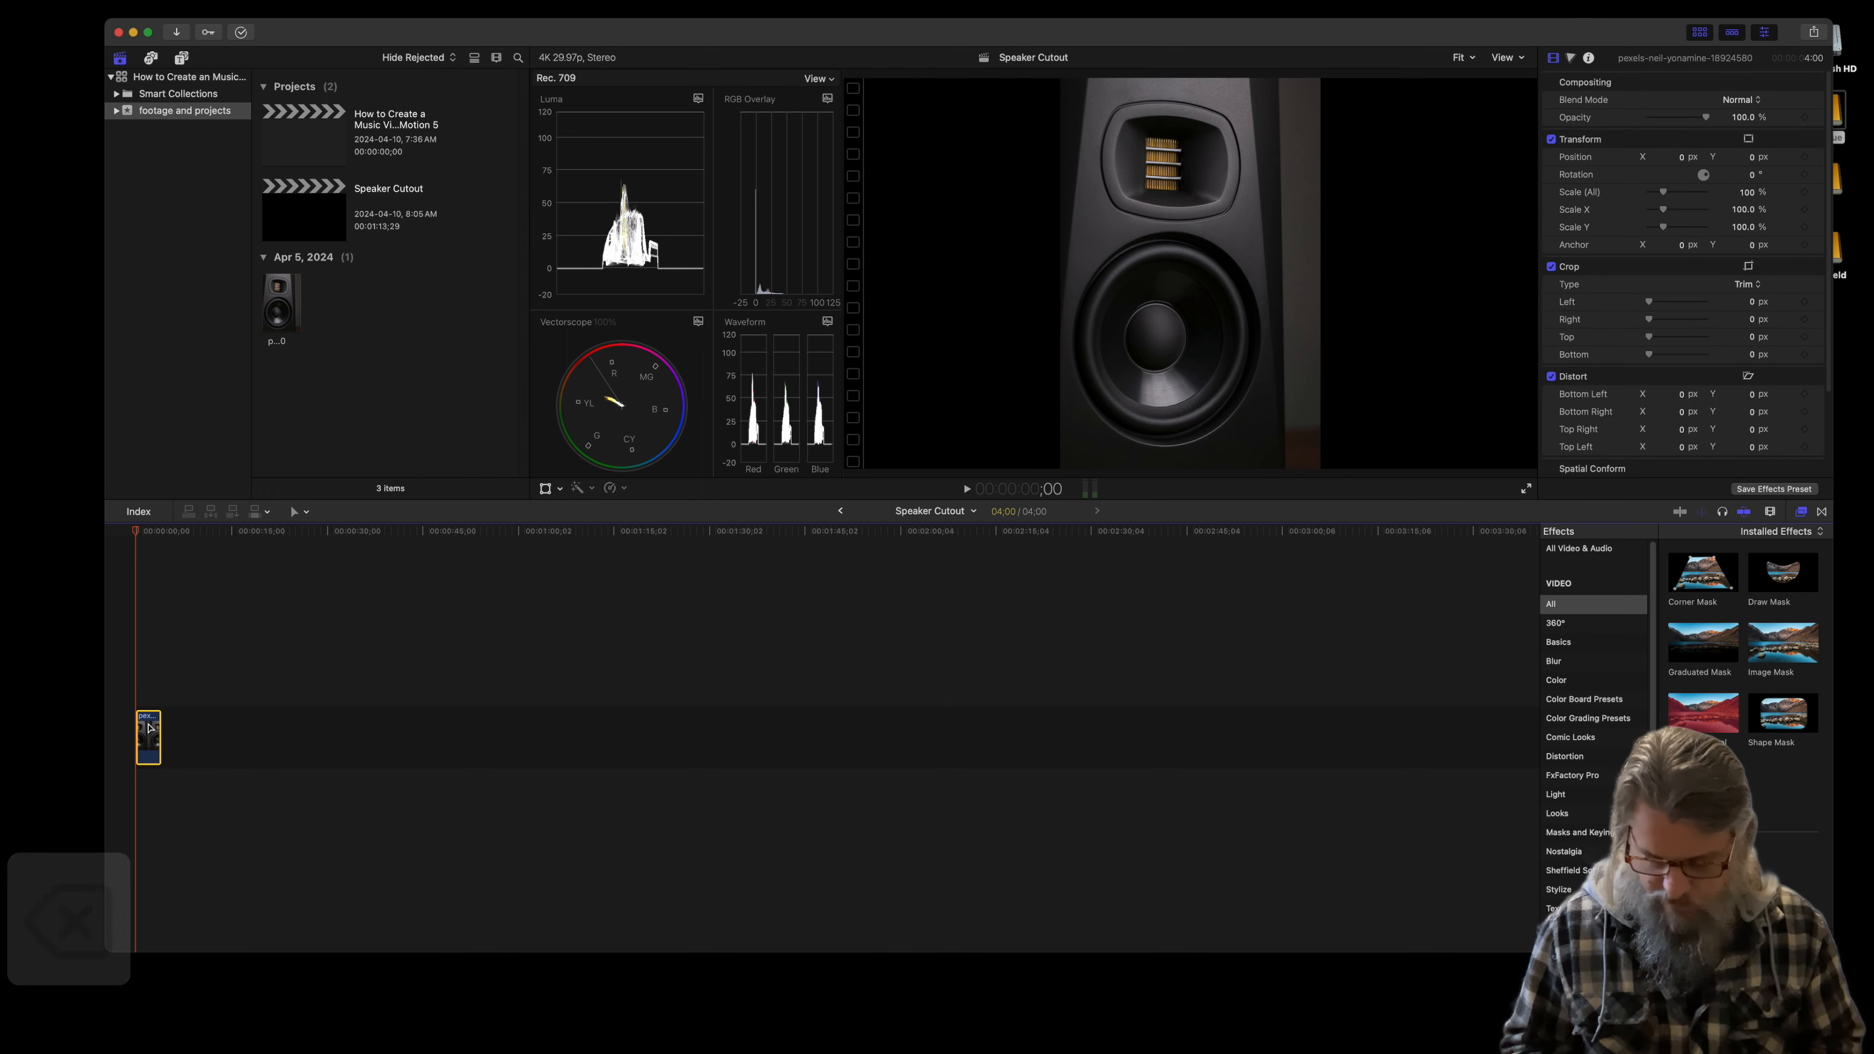
key(super+equal)
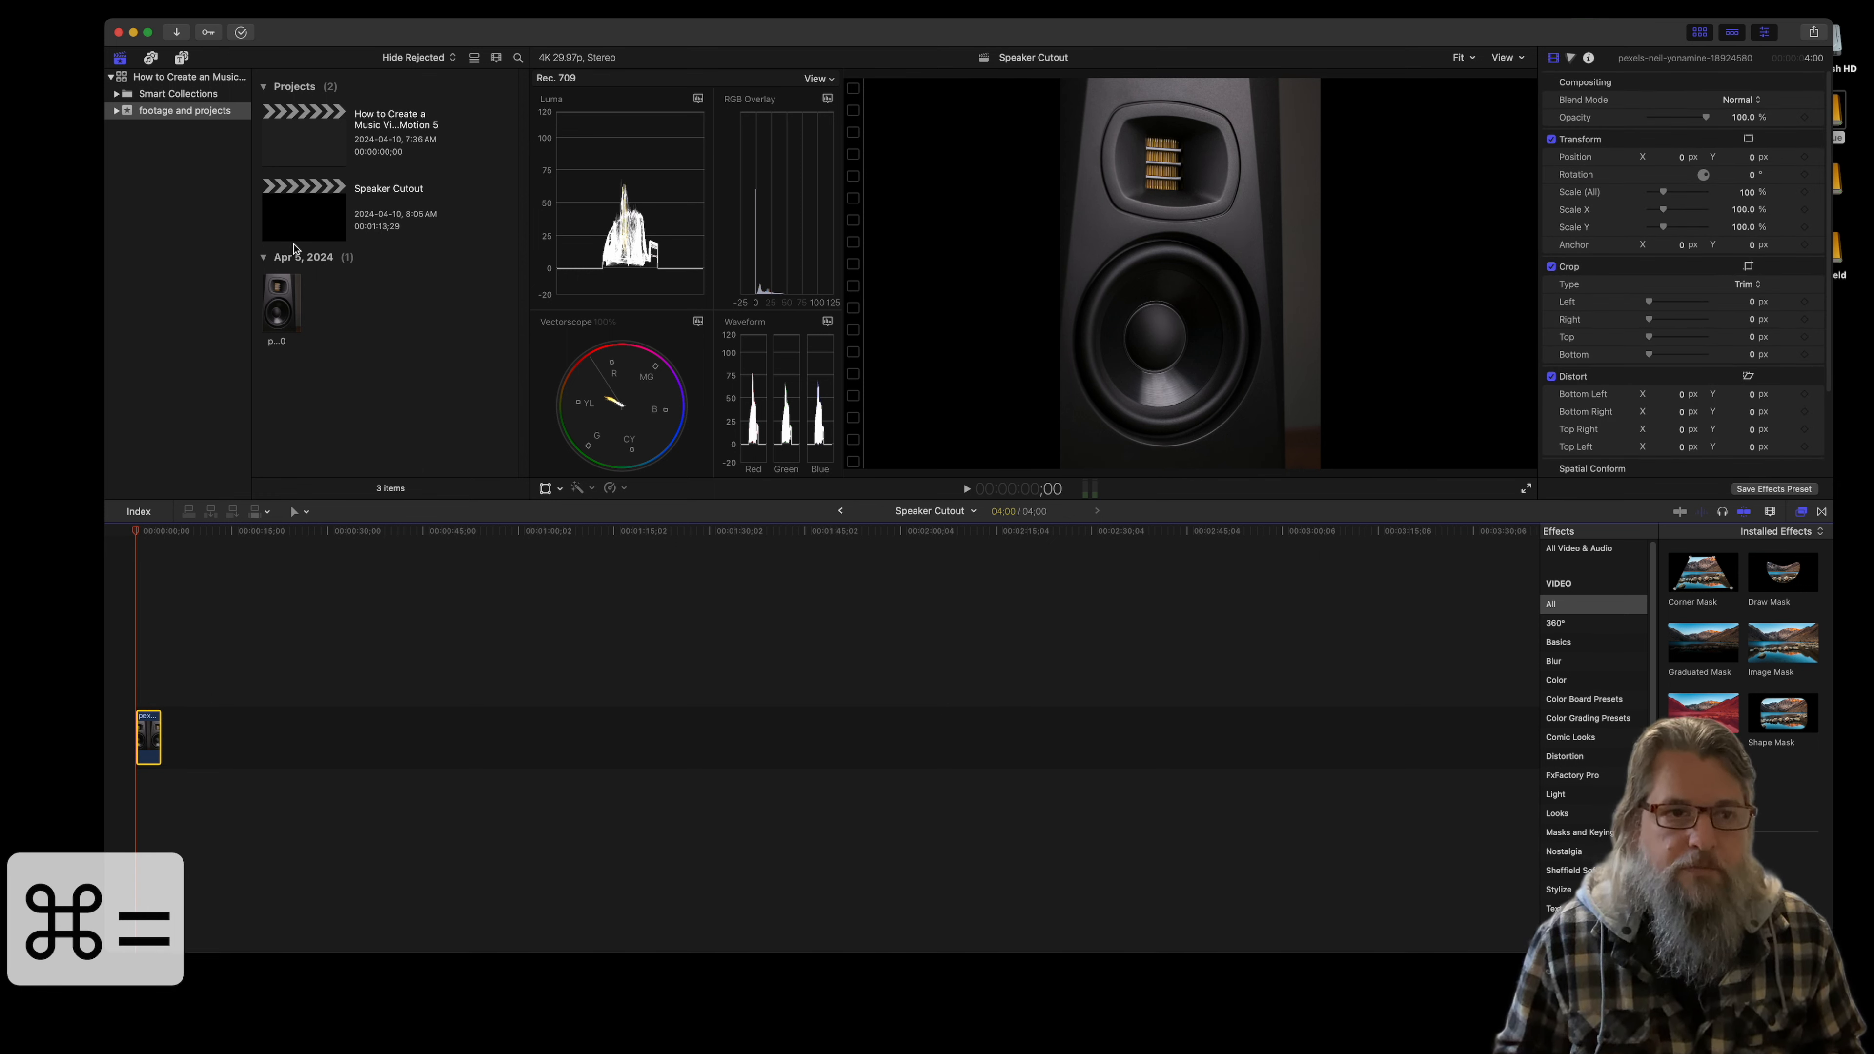
double_click(304, 147)
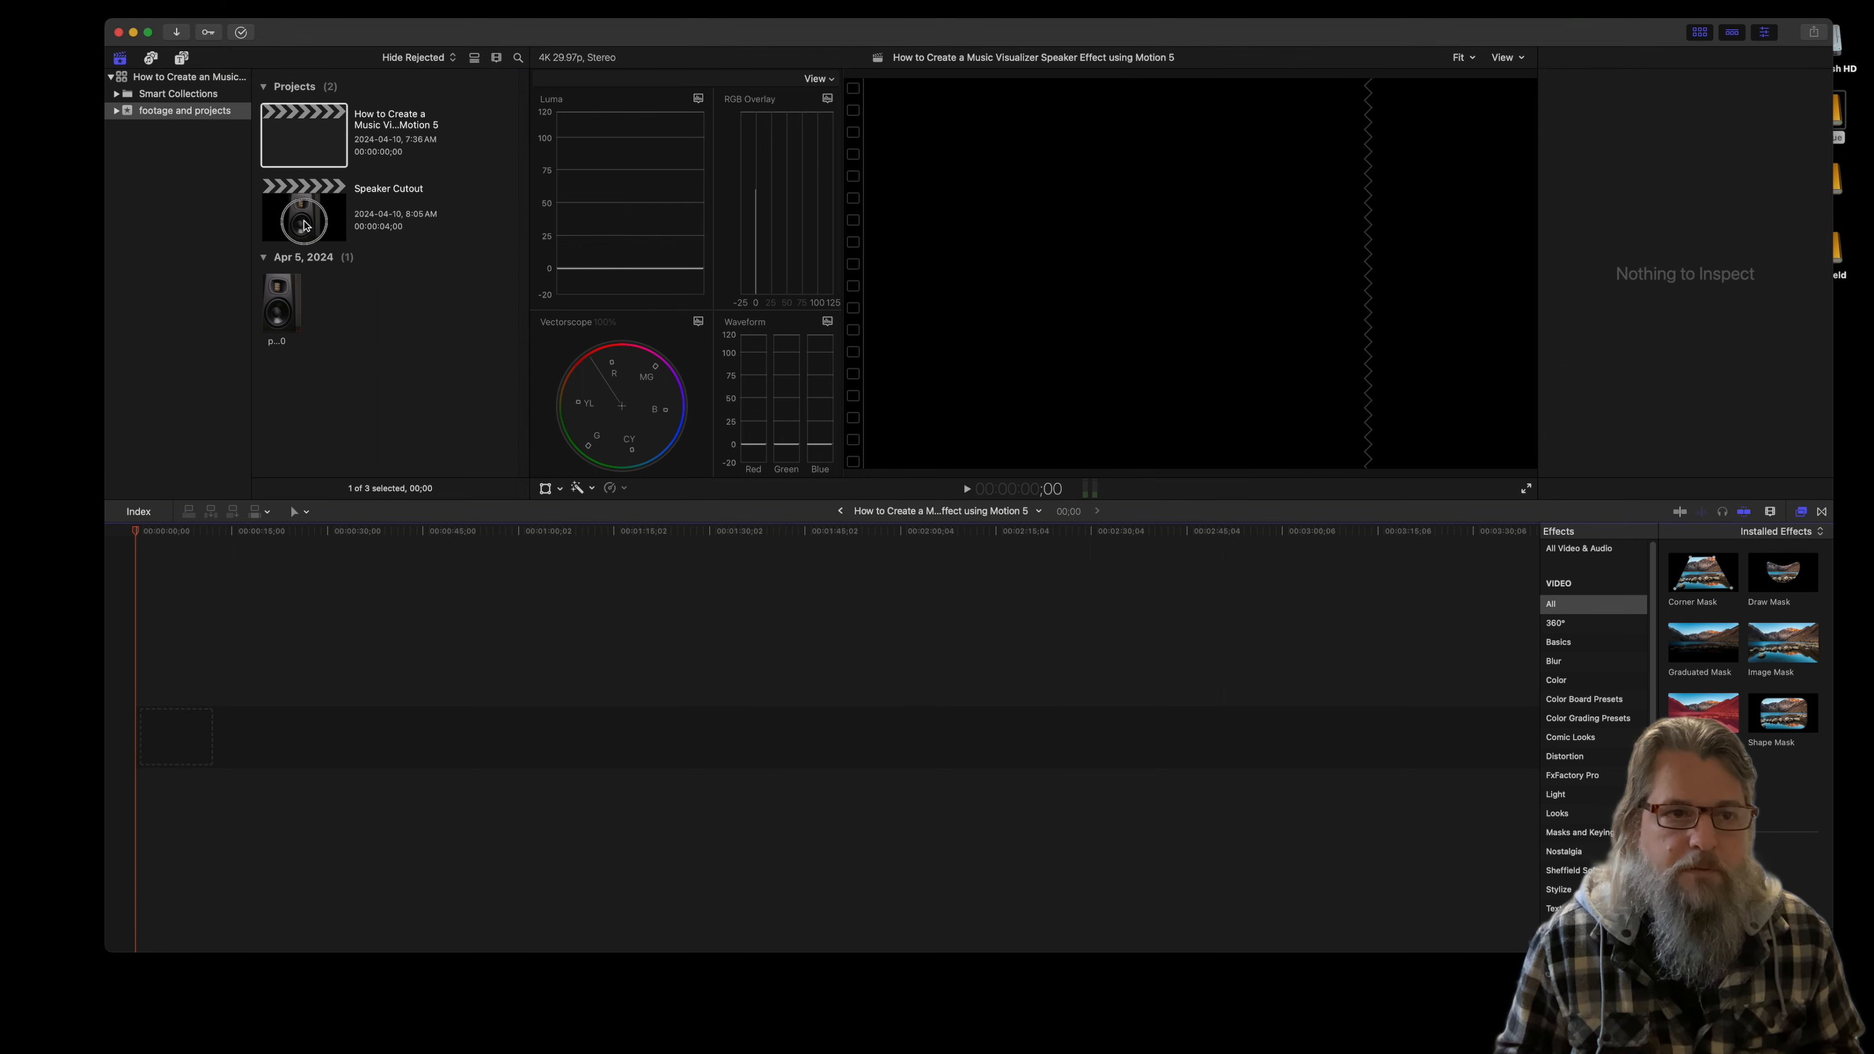
double_click(305, 225)
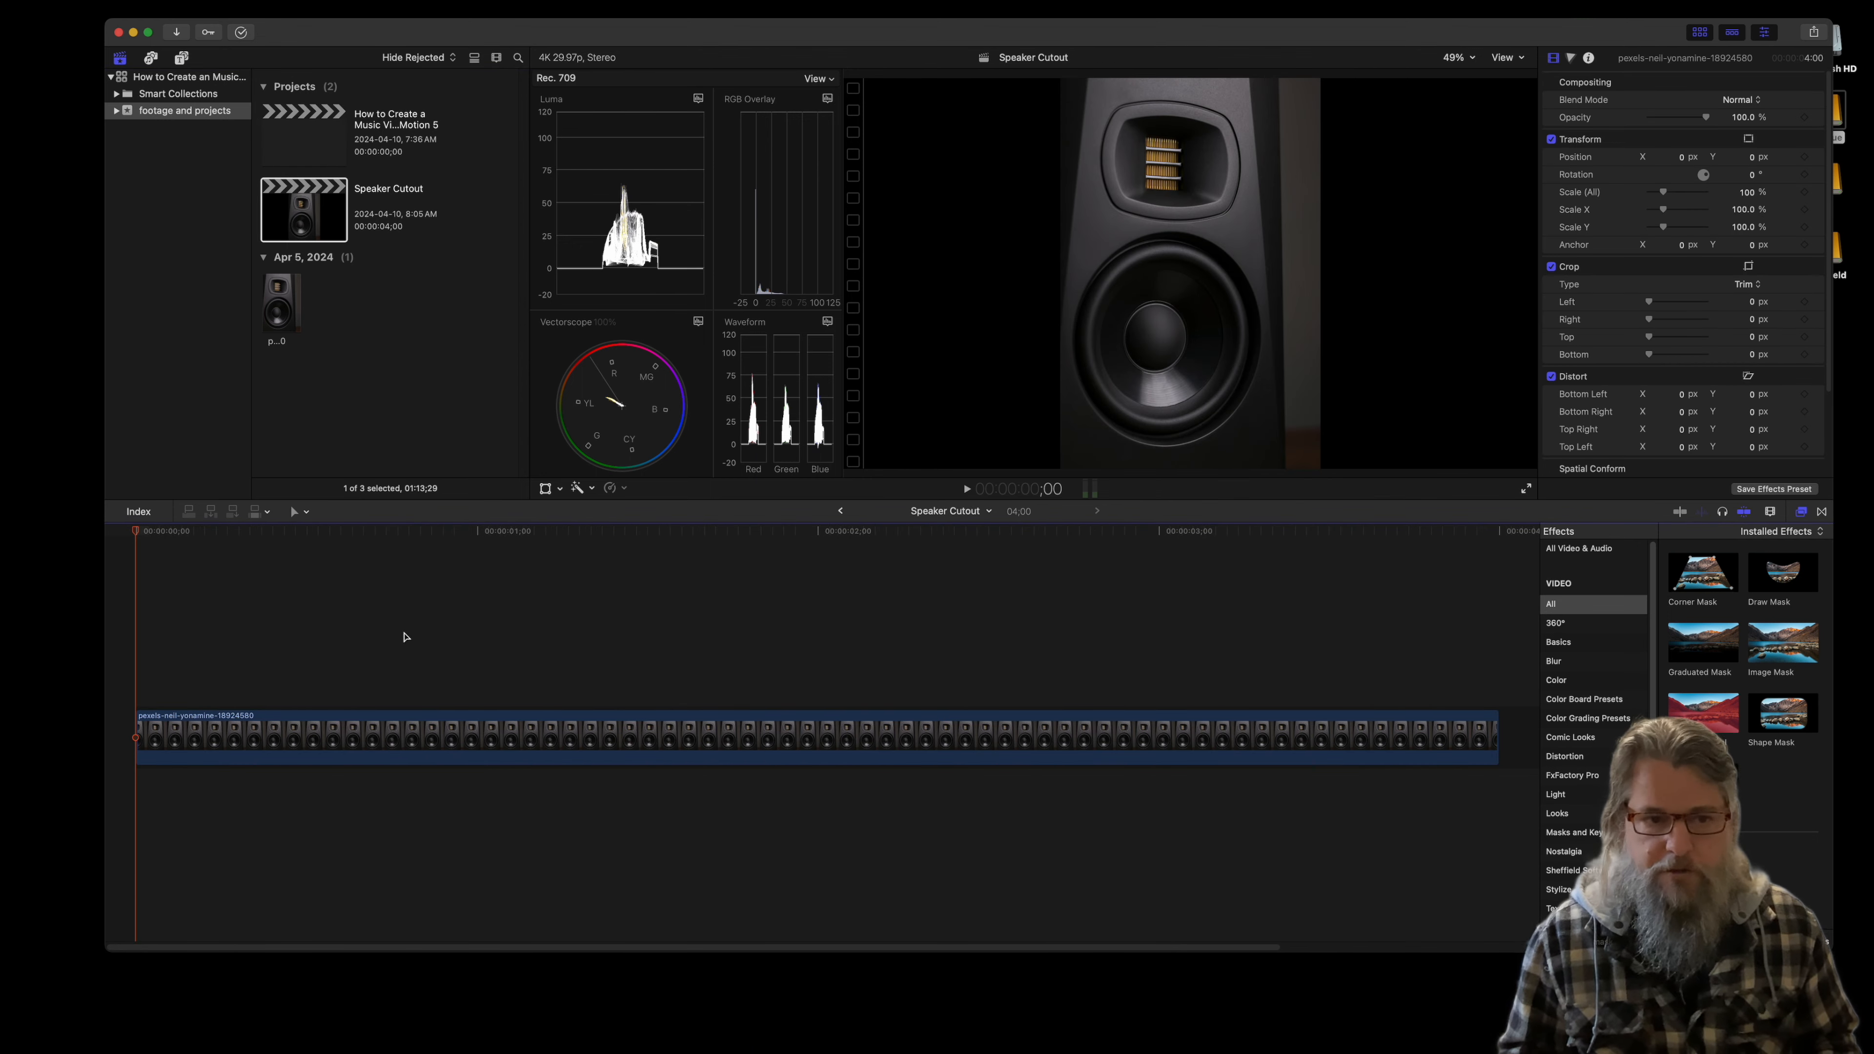
Step: Park the playhead at 2:00 and apply the Draw Mask effect, found with the search "mask", to the speaker clip
click(446, 739)
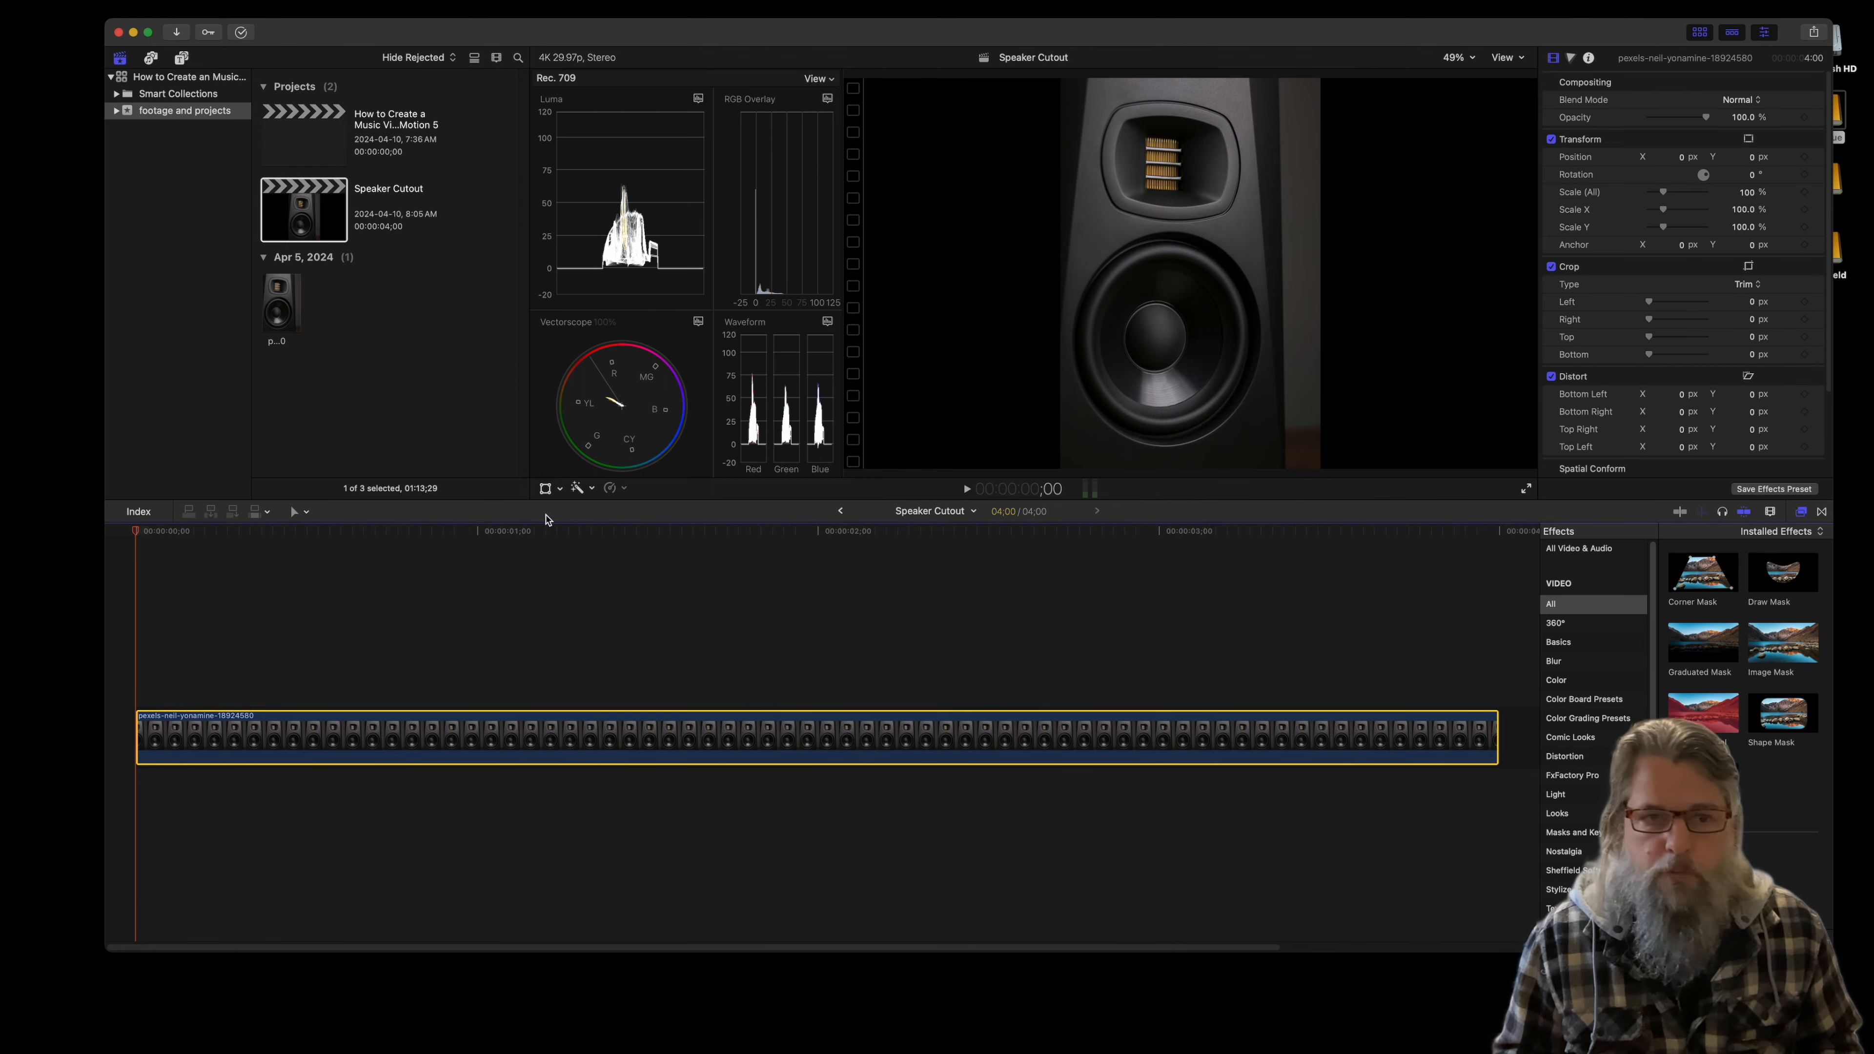
drag(611, 534, 821, 531)
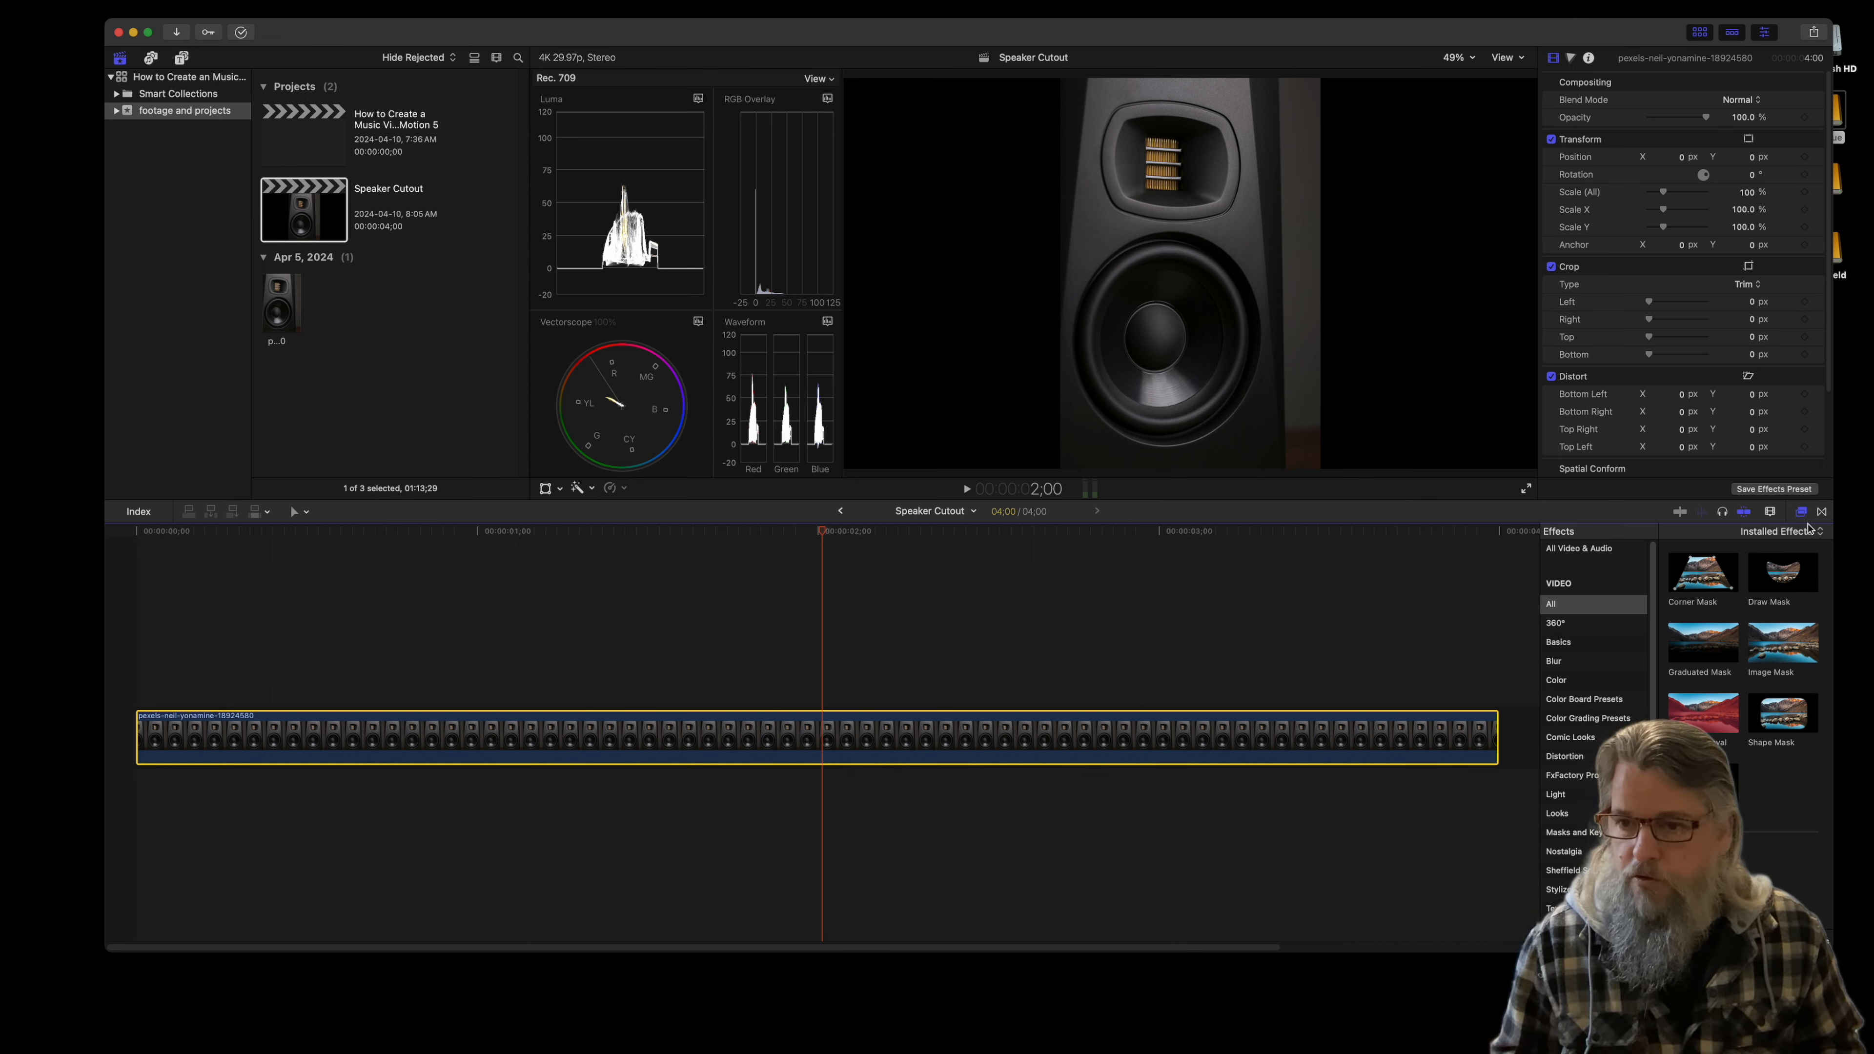
click(1801, 515)
click(1800, 512)
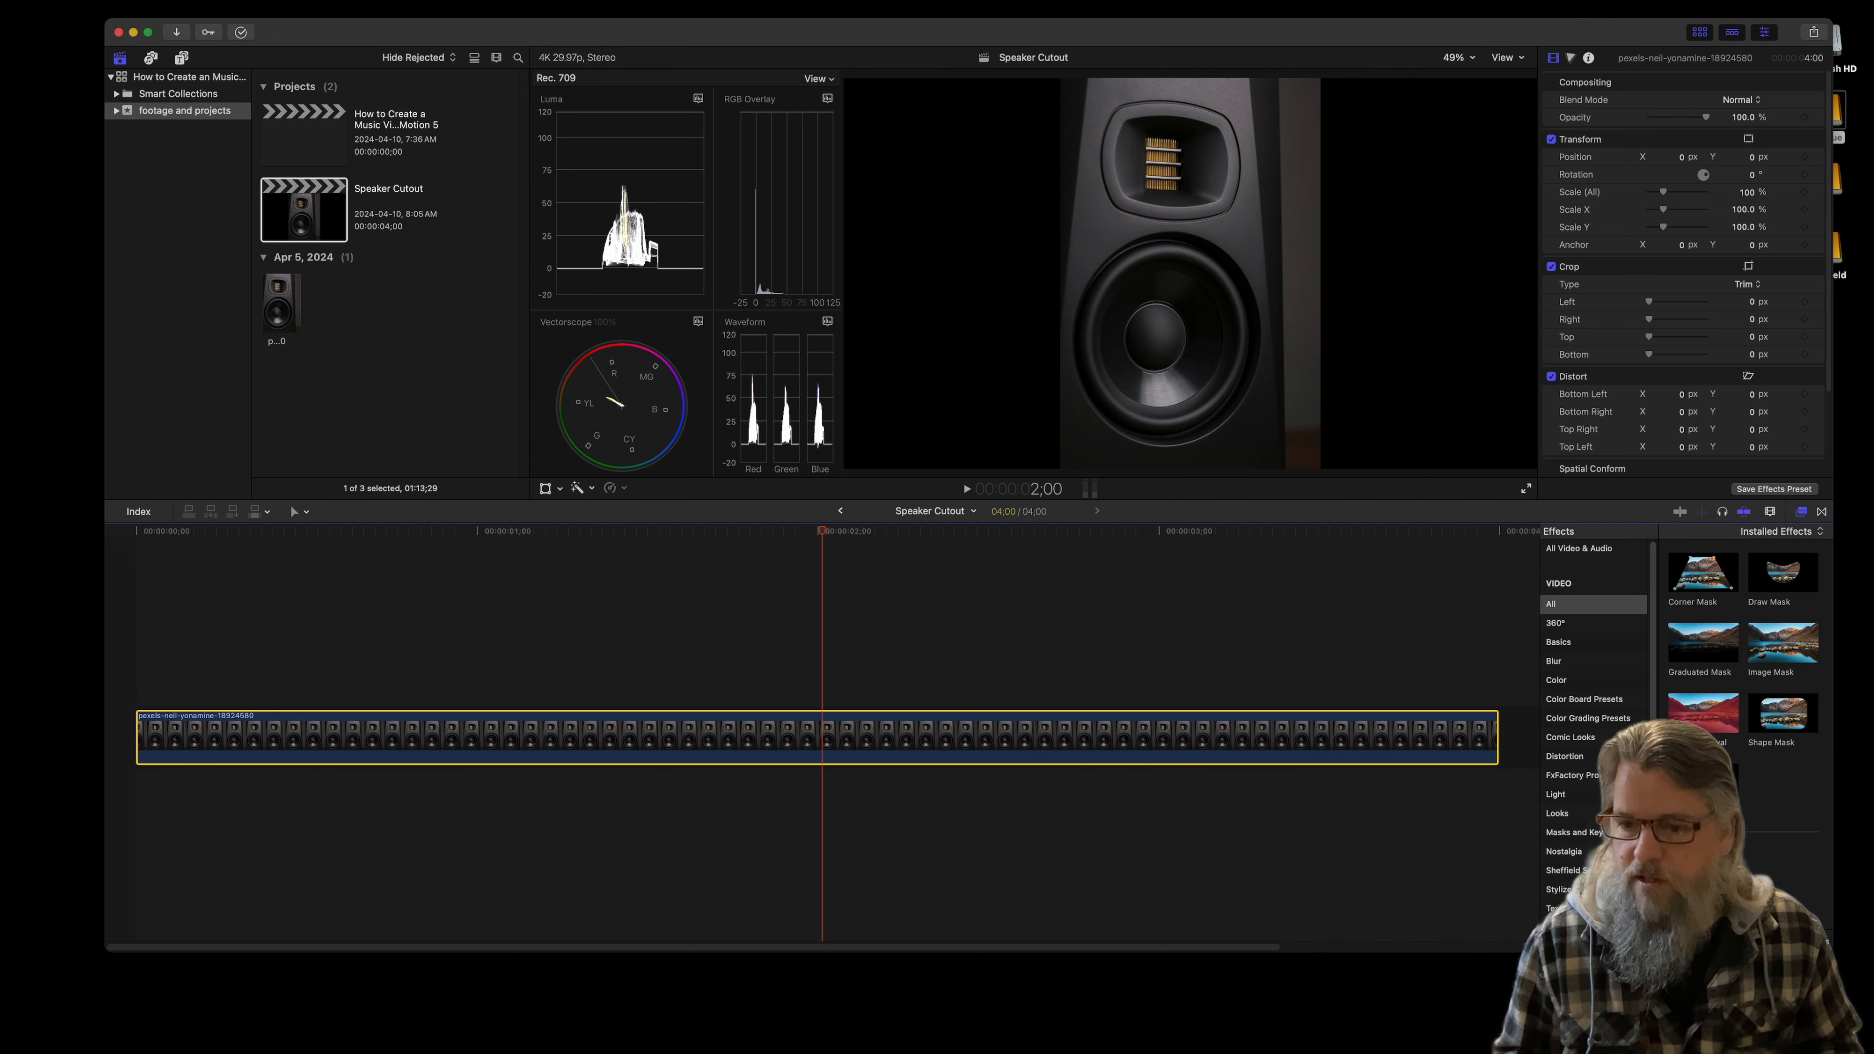
text(mask)
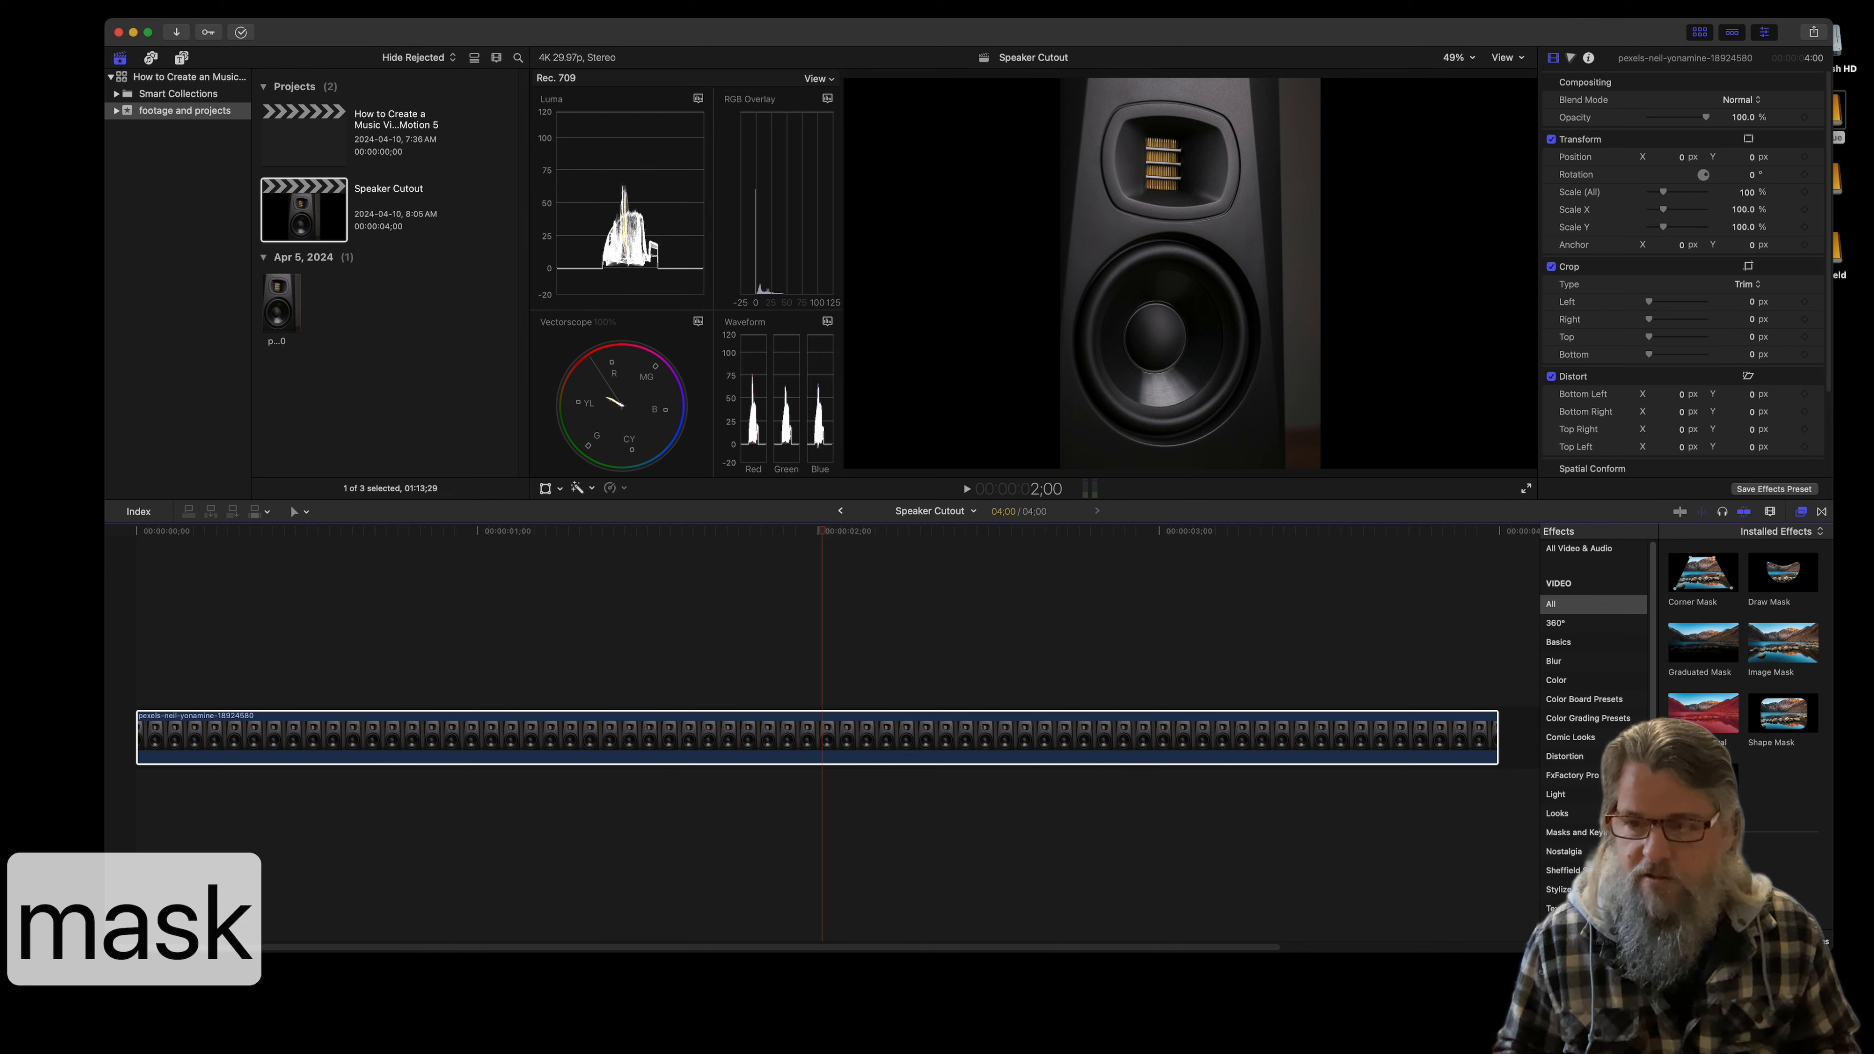
key(Return)
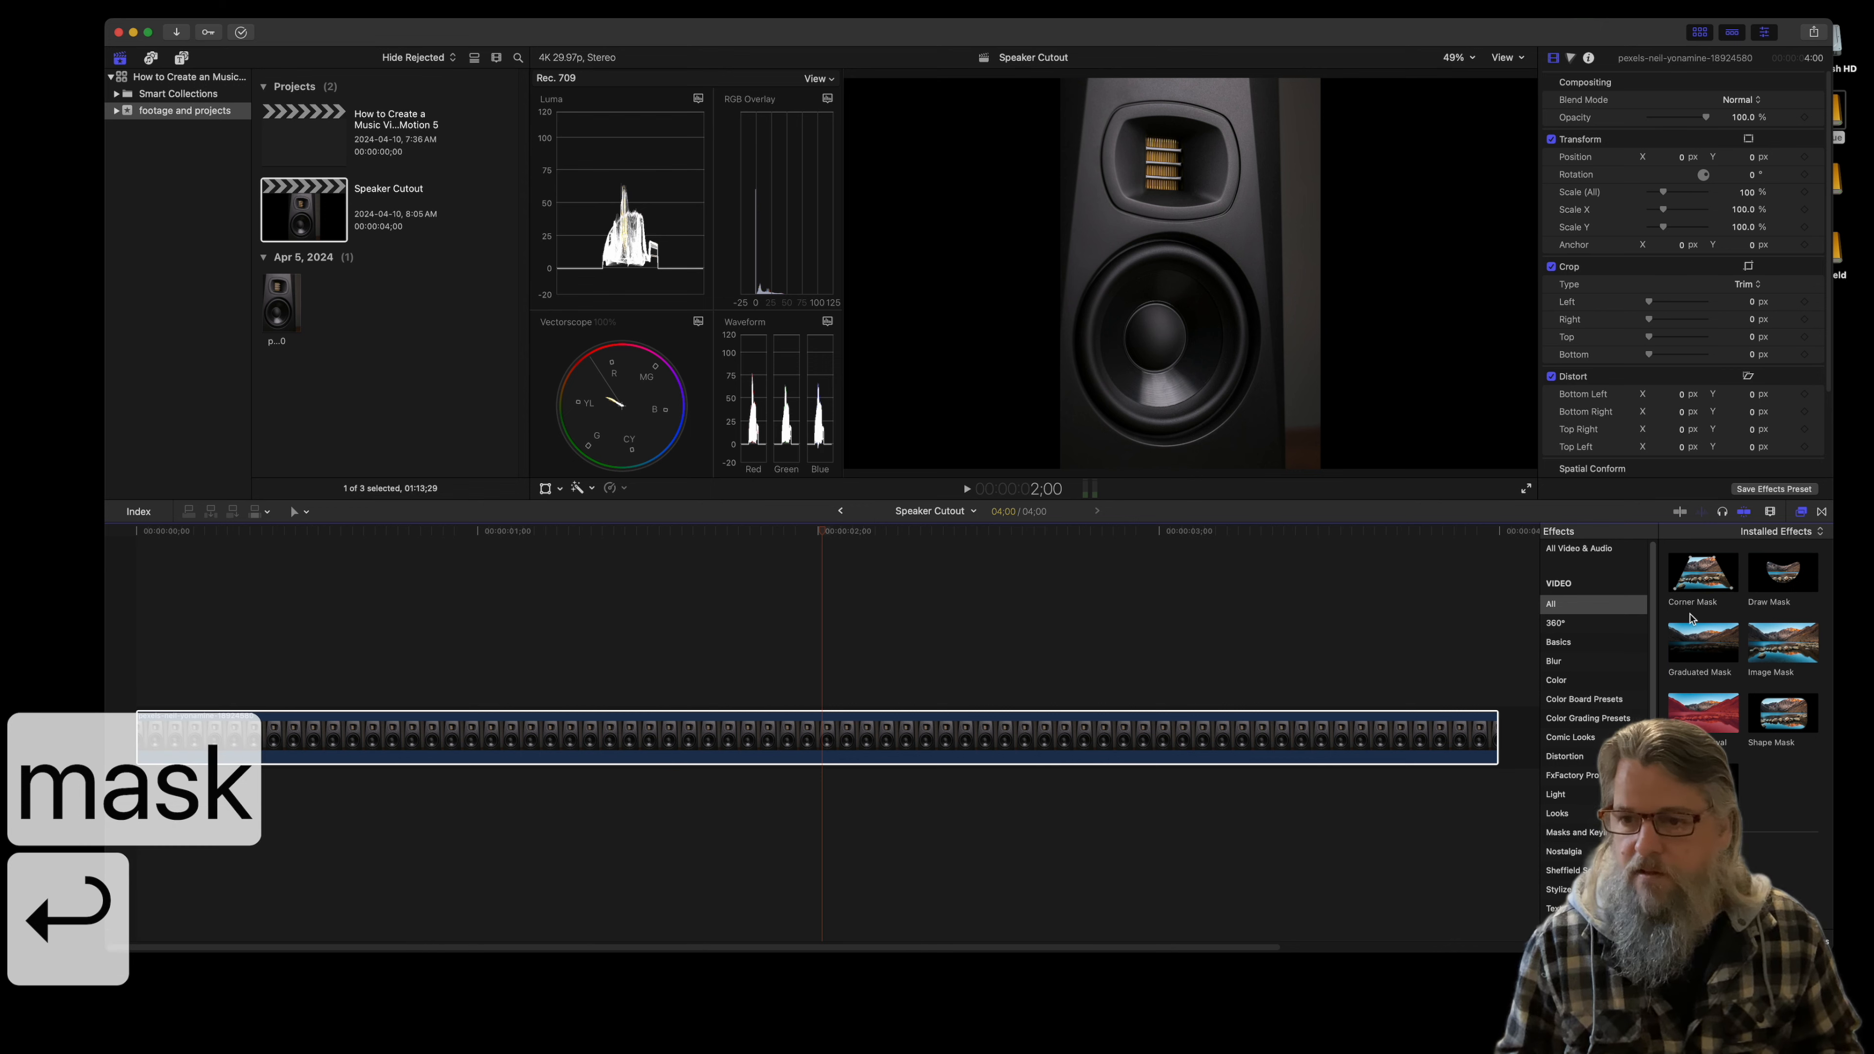
click(1788, 576)
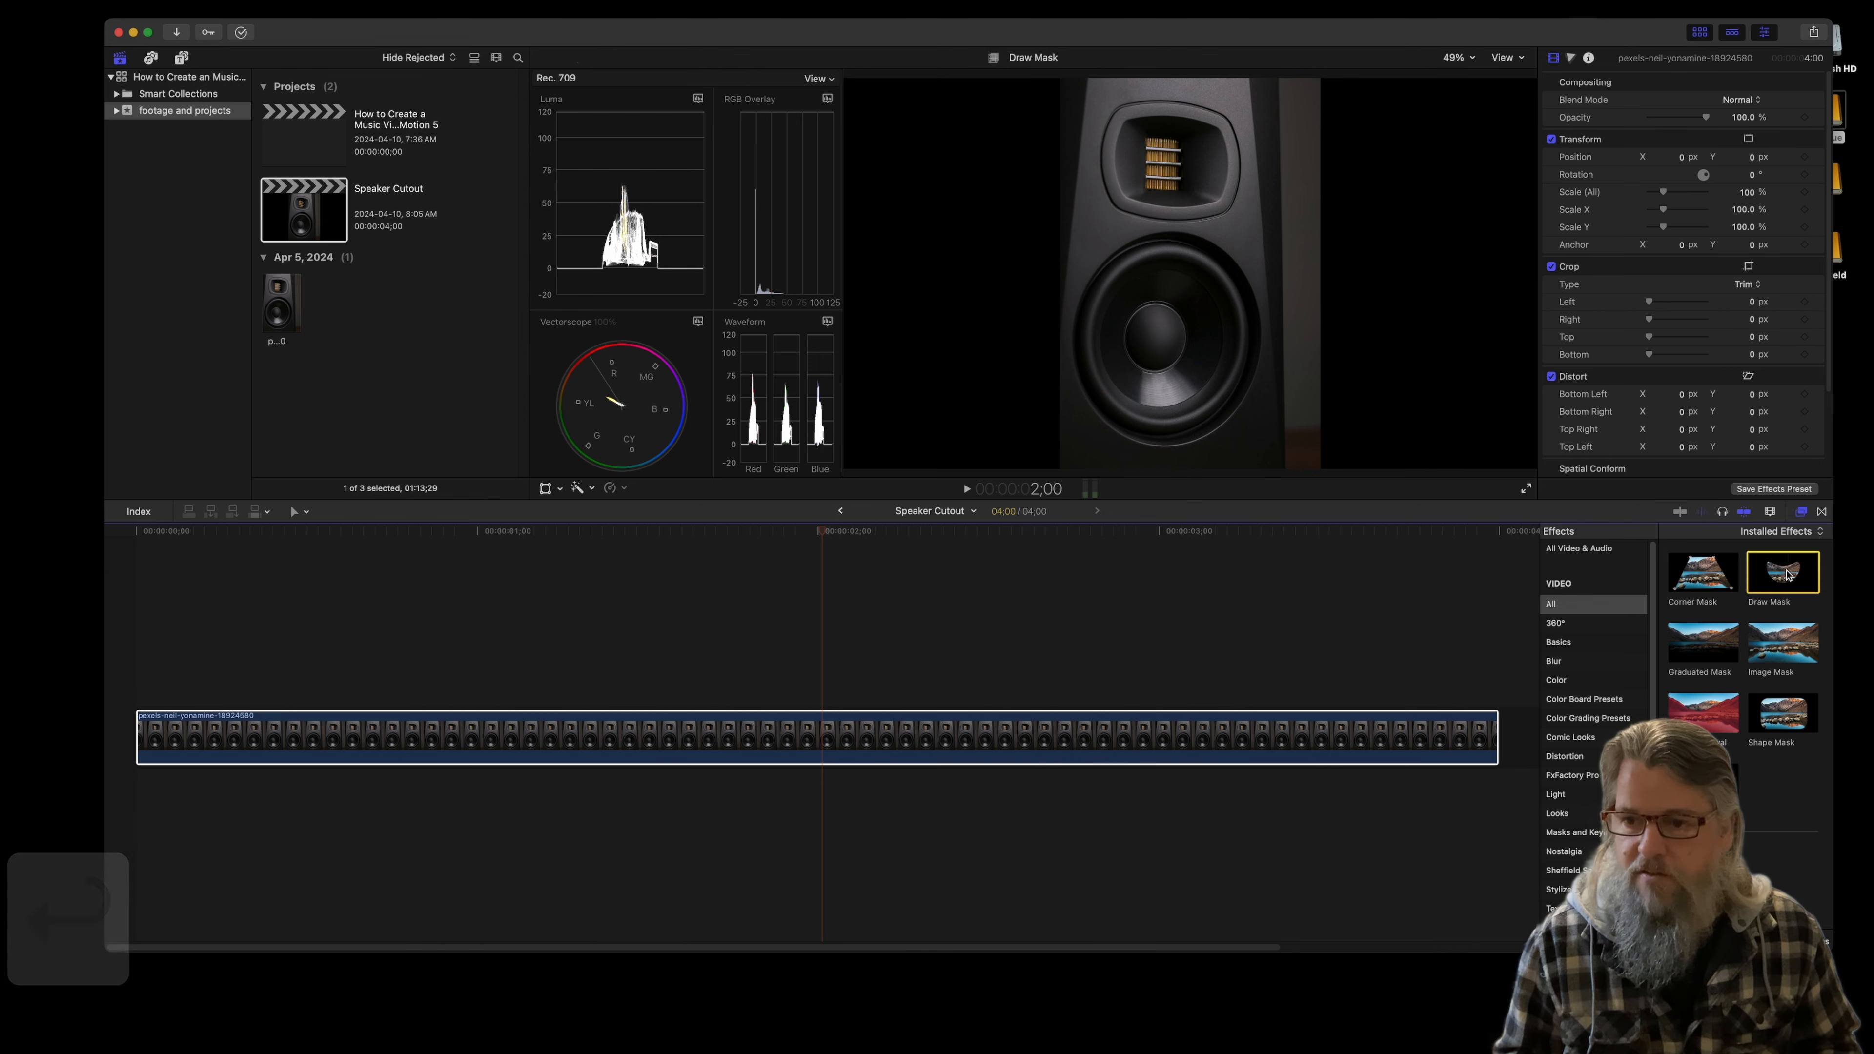
mouse_move(1788, 575)
mouse_down()
mouse_move(1359, 690)
mouse_move(996, 743)
mouse_up()
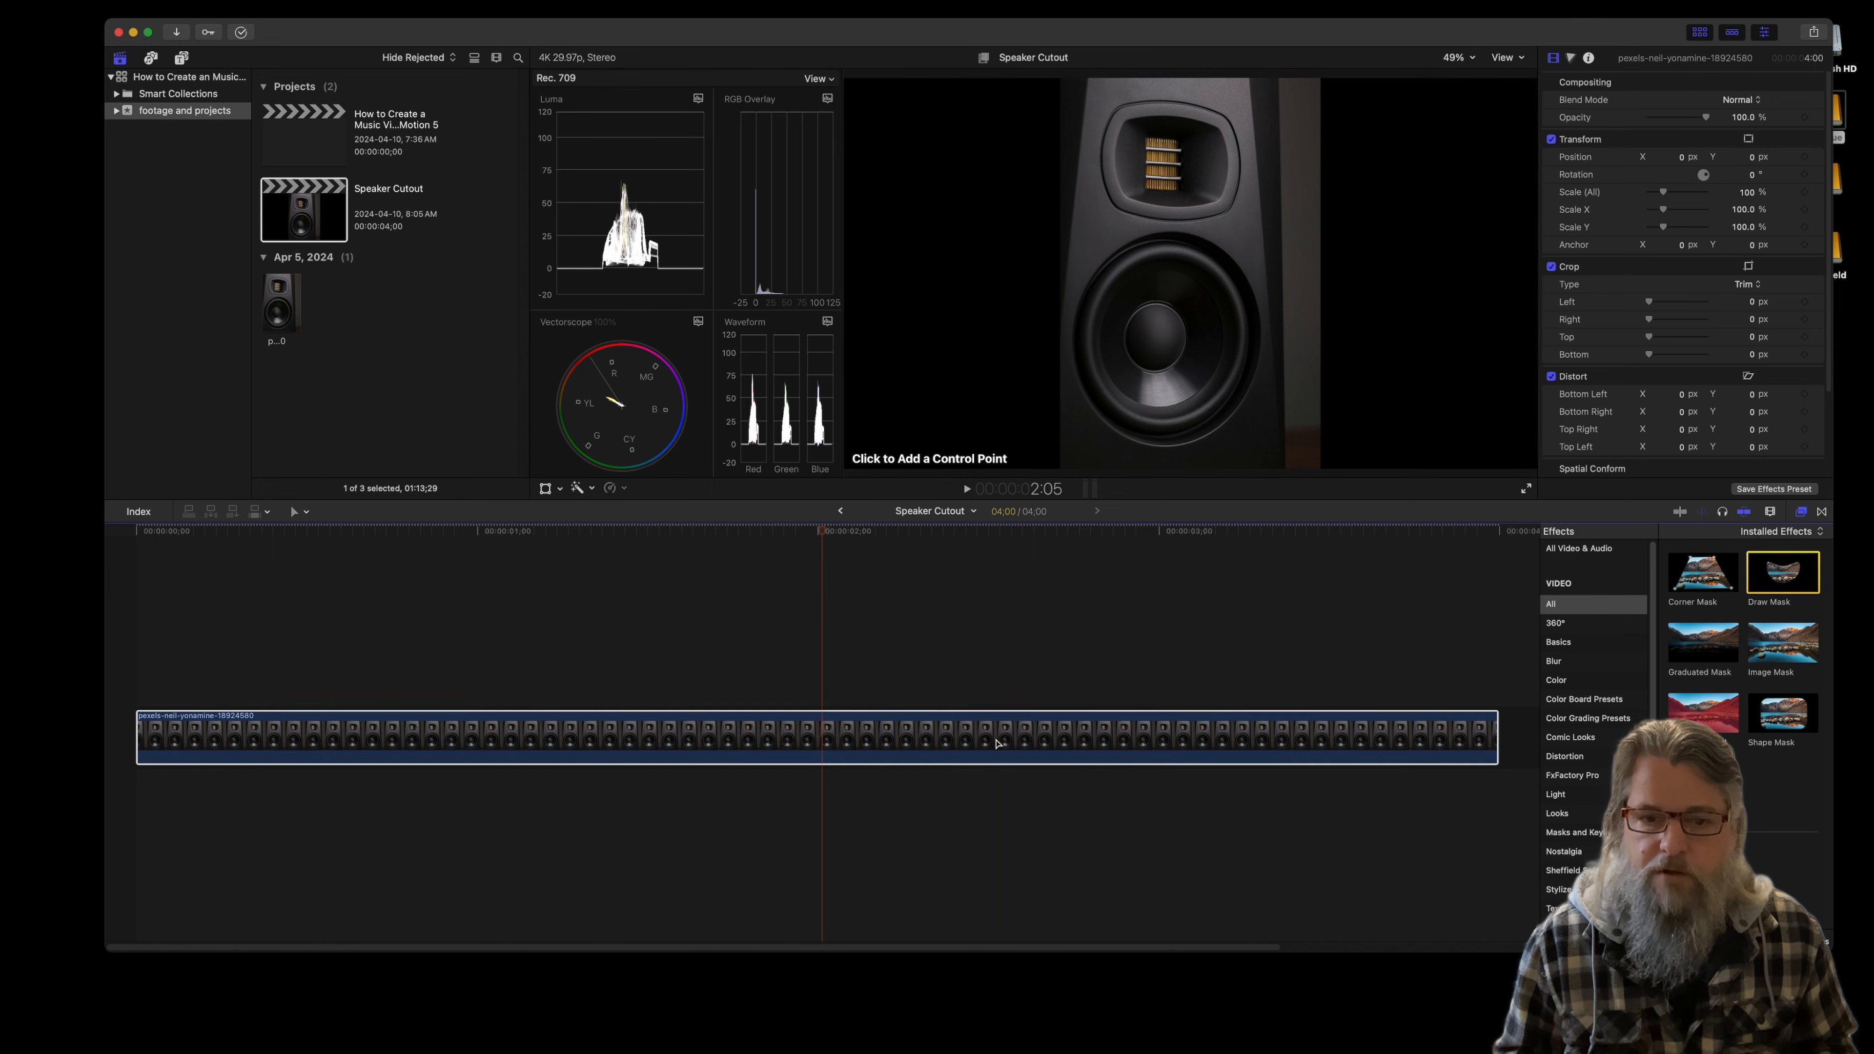
click(950, 742)
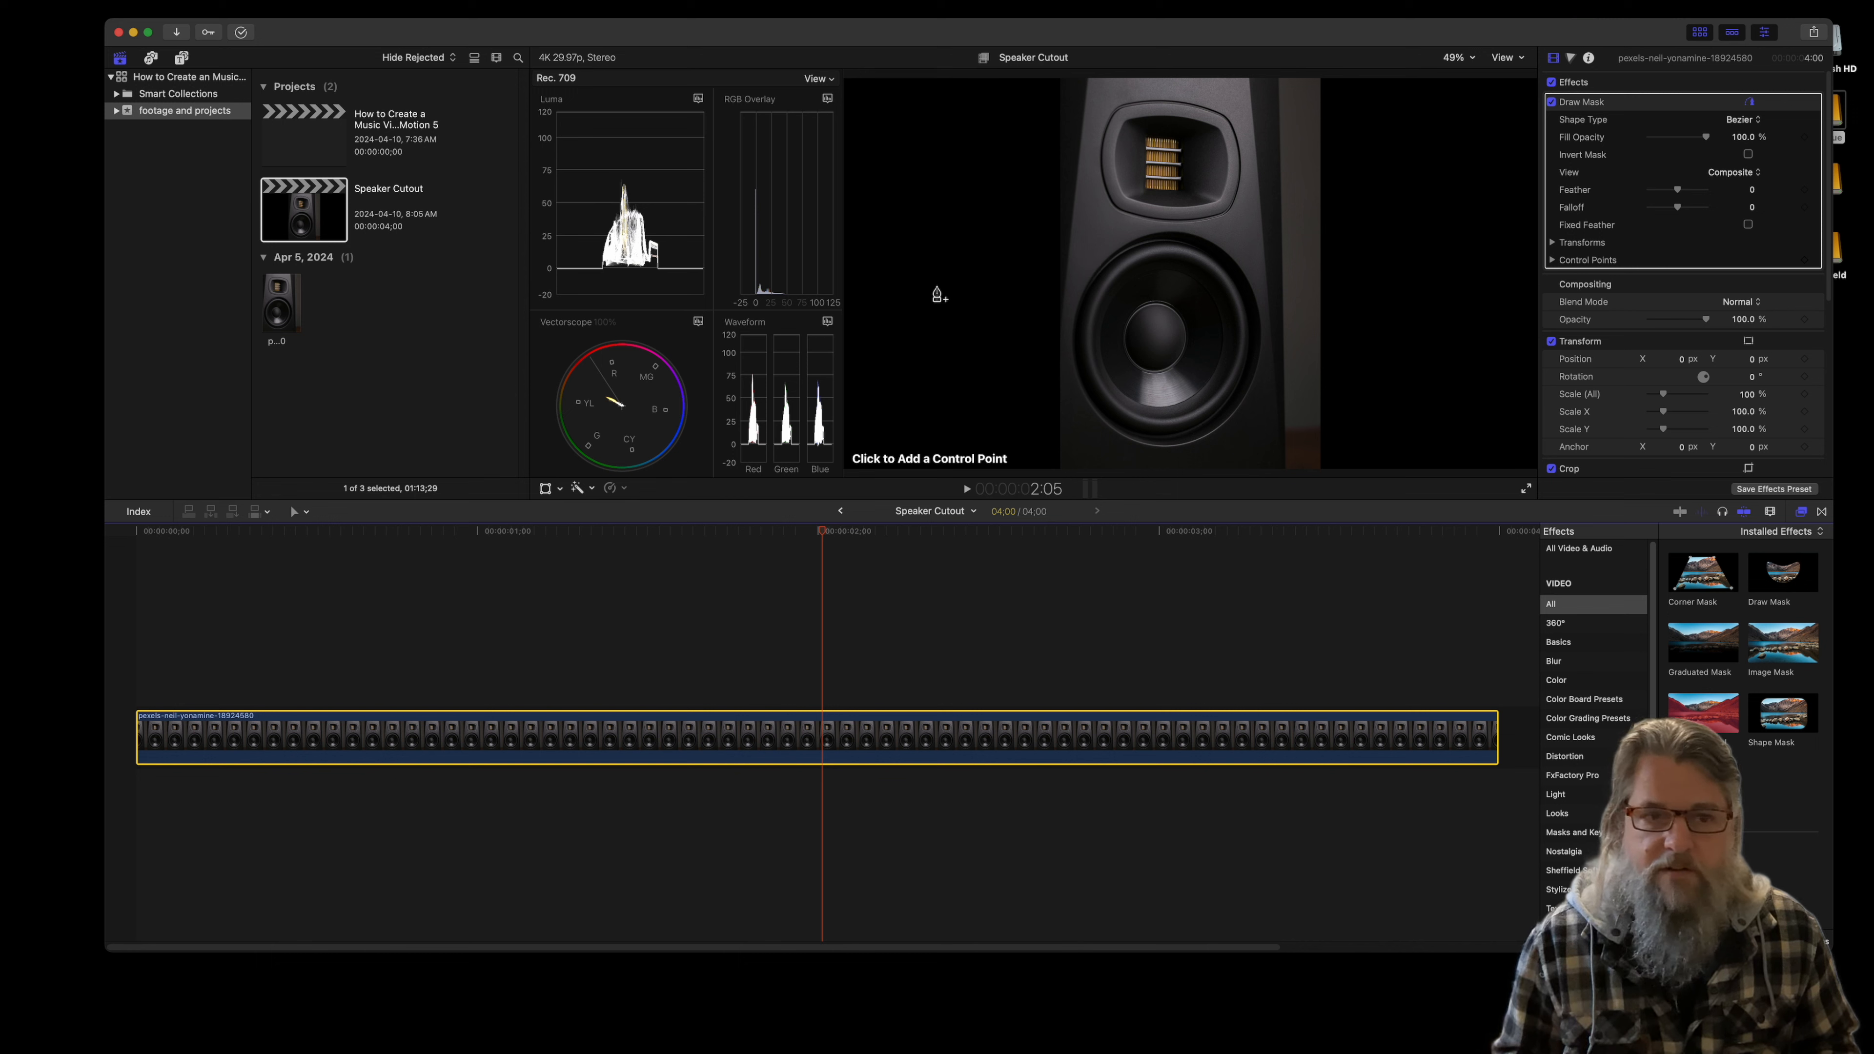
Step: Shift the speaker photo horizontally with the Transform tool to an X position of about 137 px
click(546, 489)
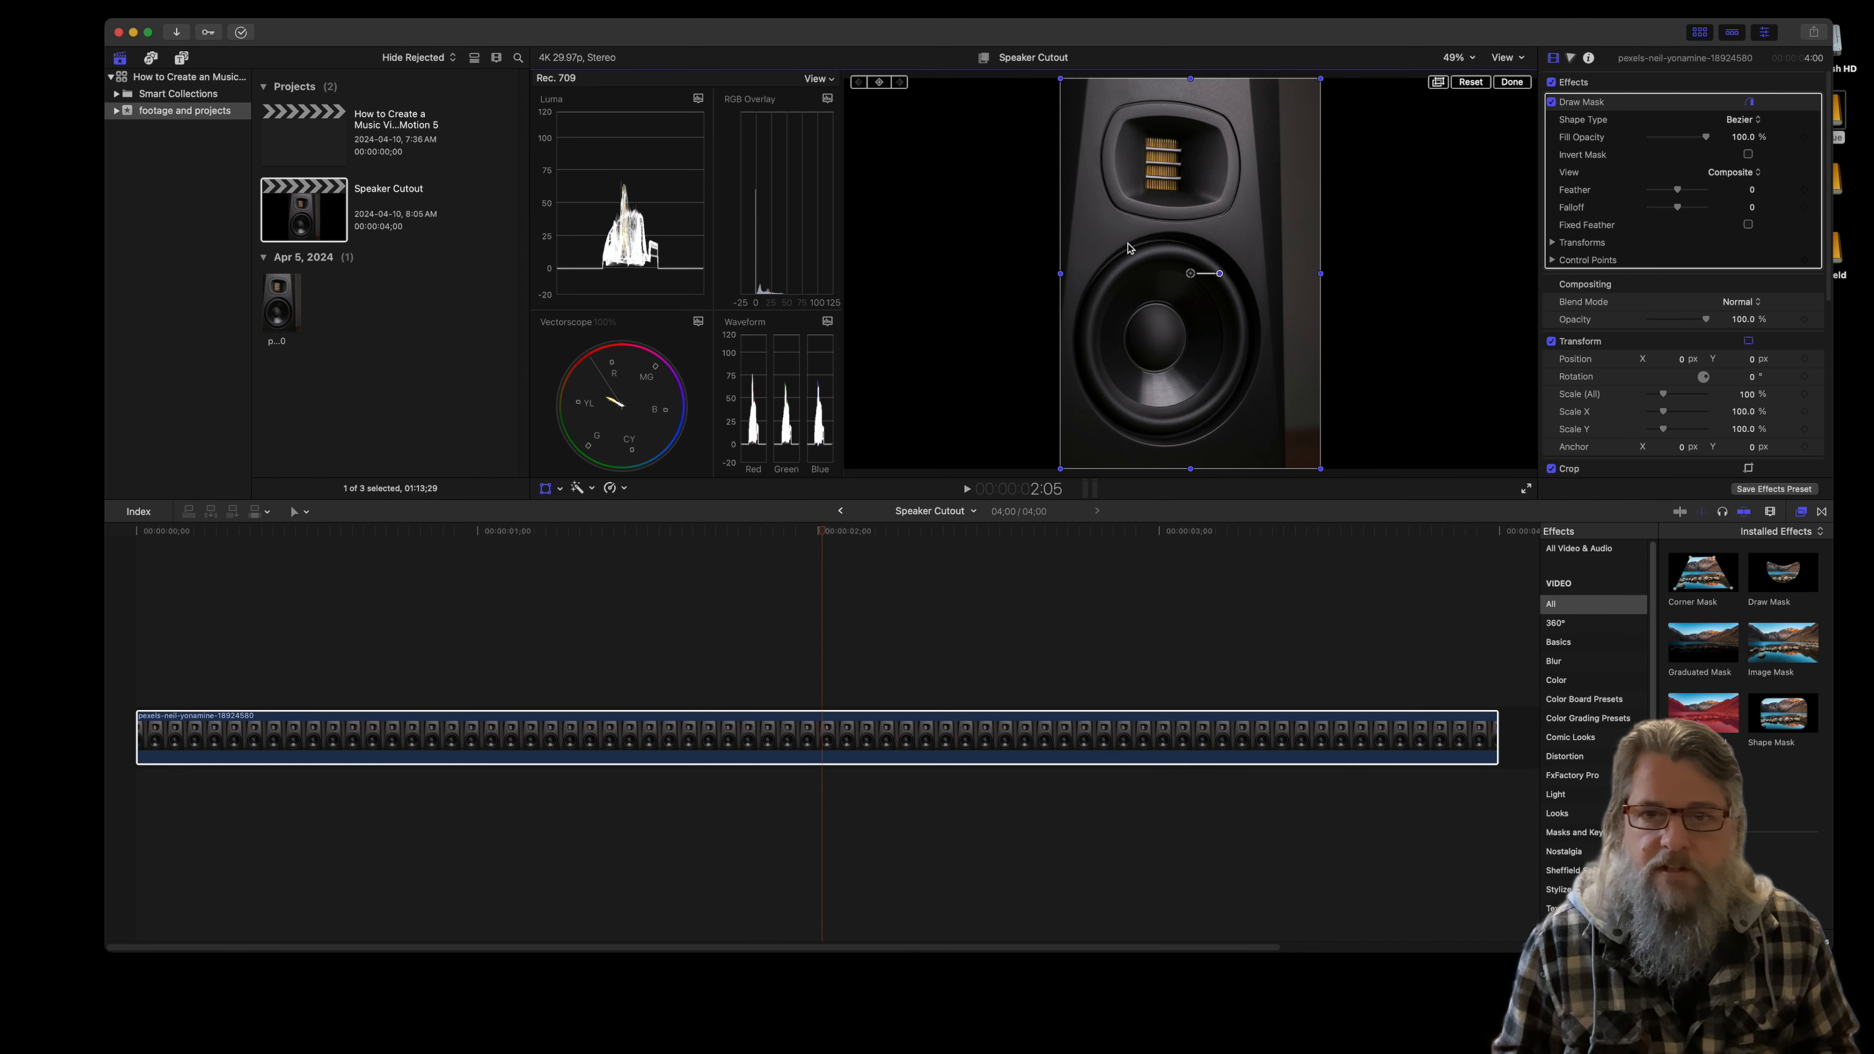
mouse_move(1195, 276)
mouse_down()
mouse_move(1129, 295)
mouse_move(1246, 314)
mouse_move(1206, 288)
mouse_move(1215, 274)
mouse_up()
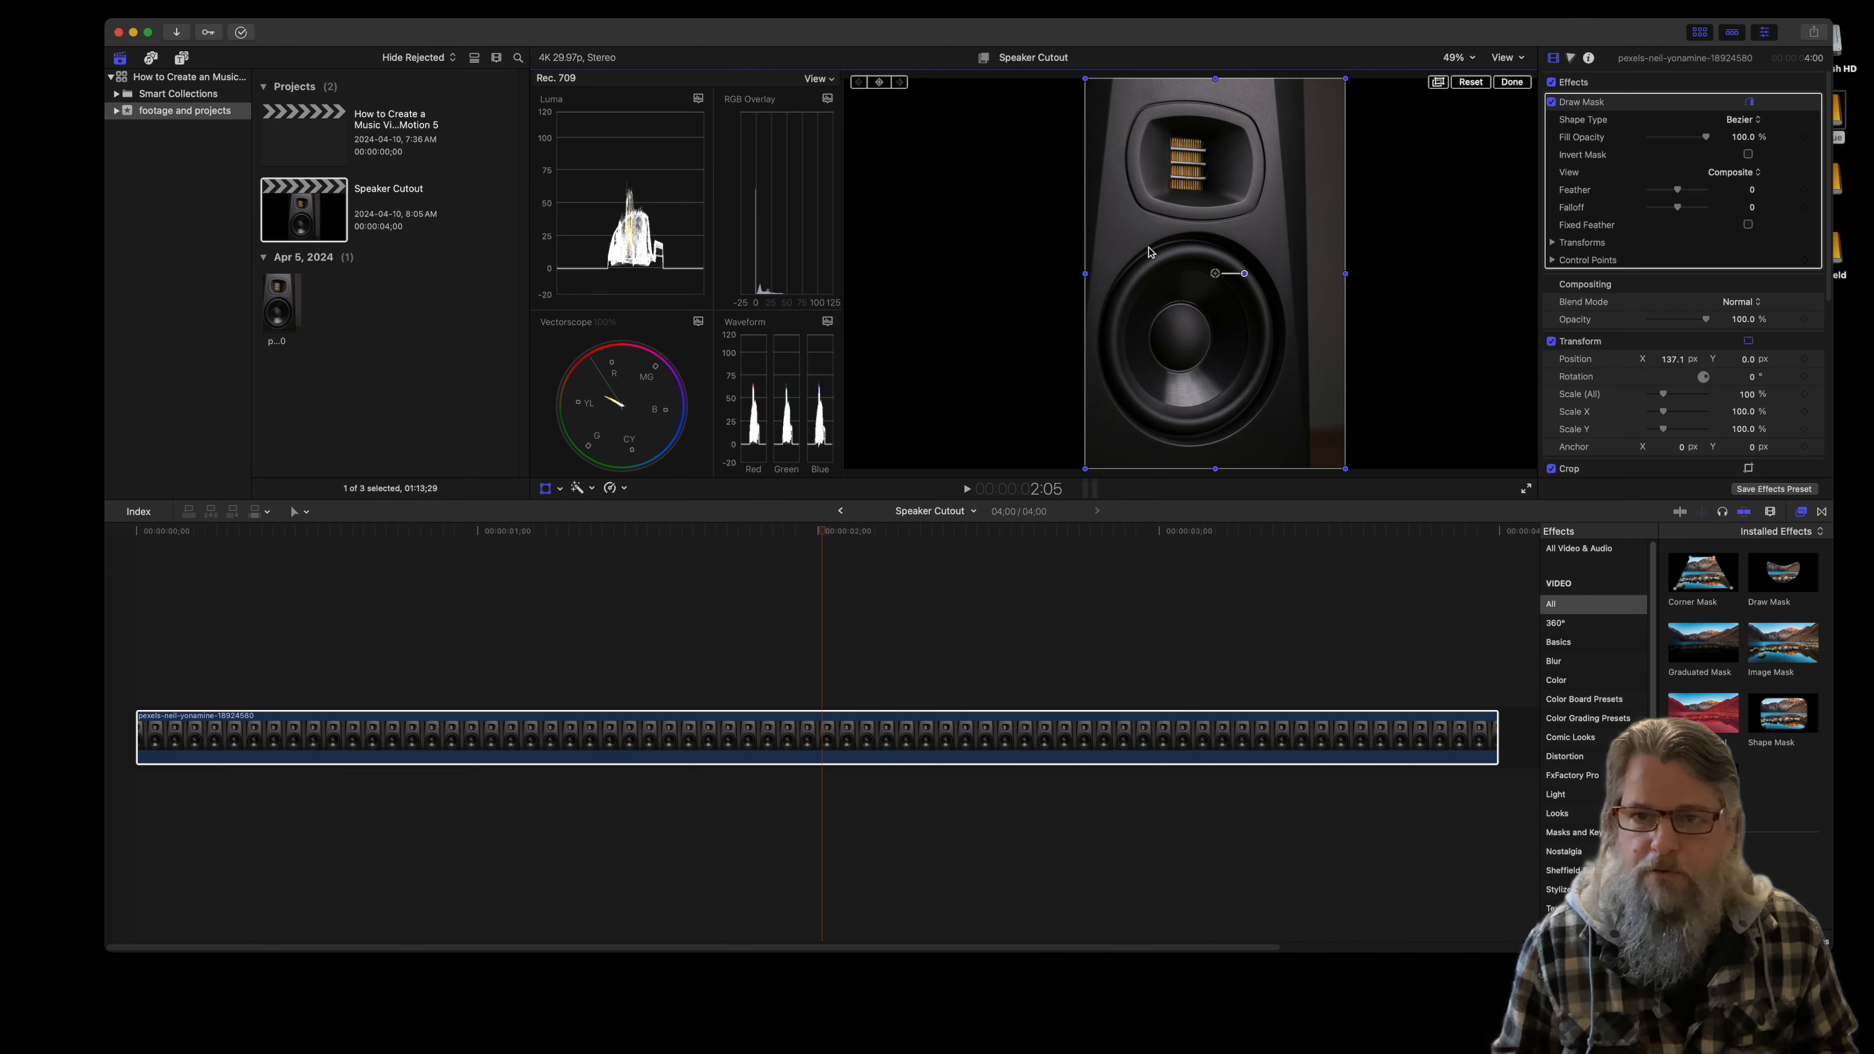
click(545, 488)
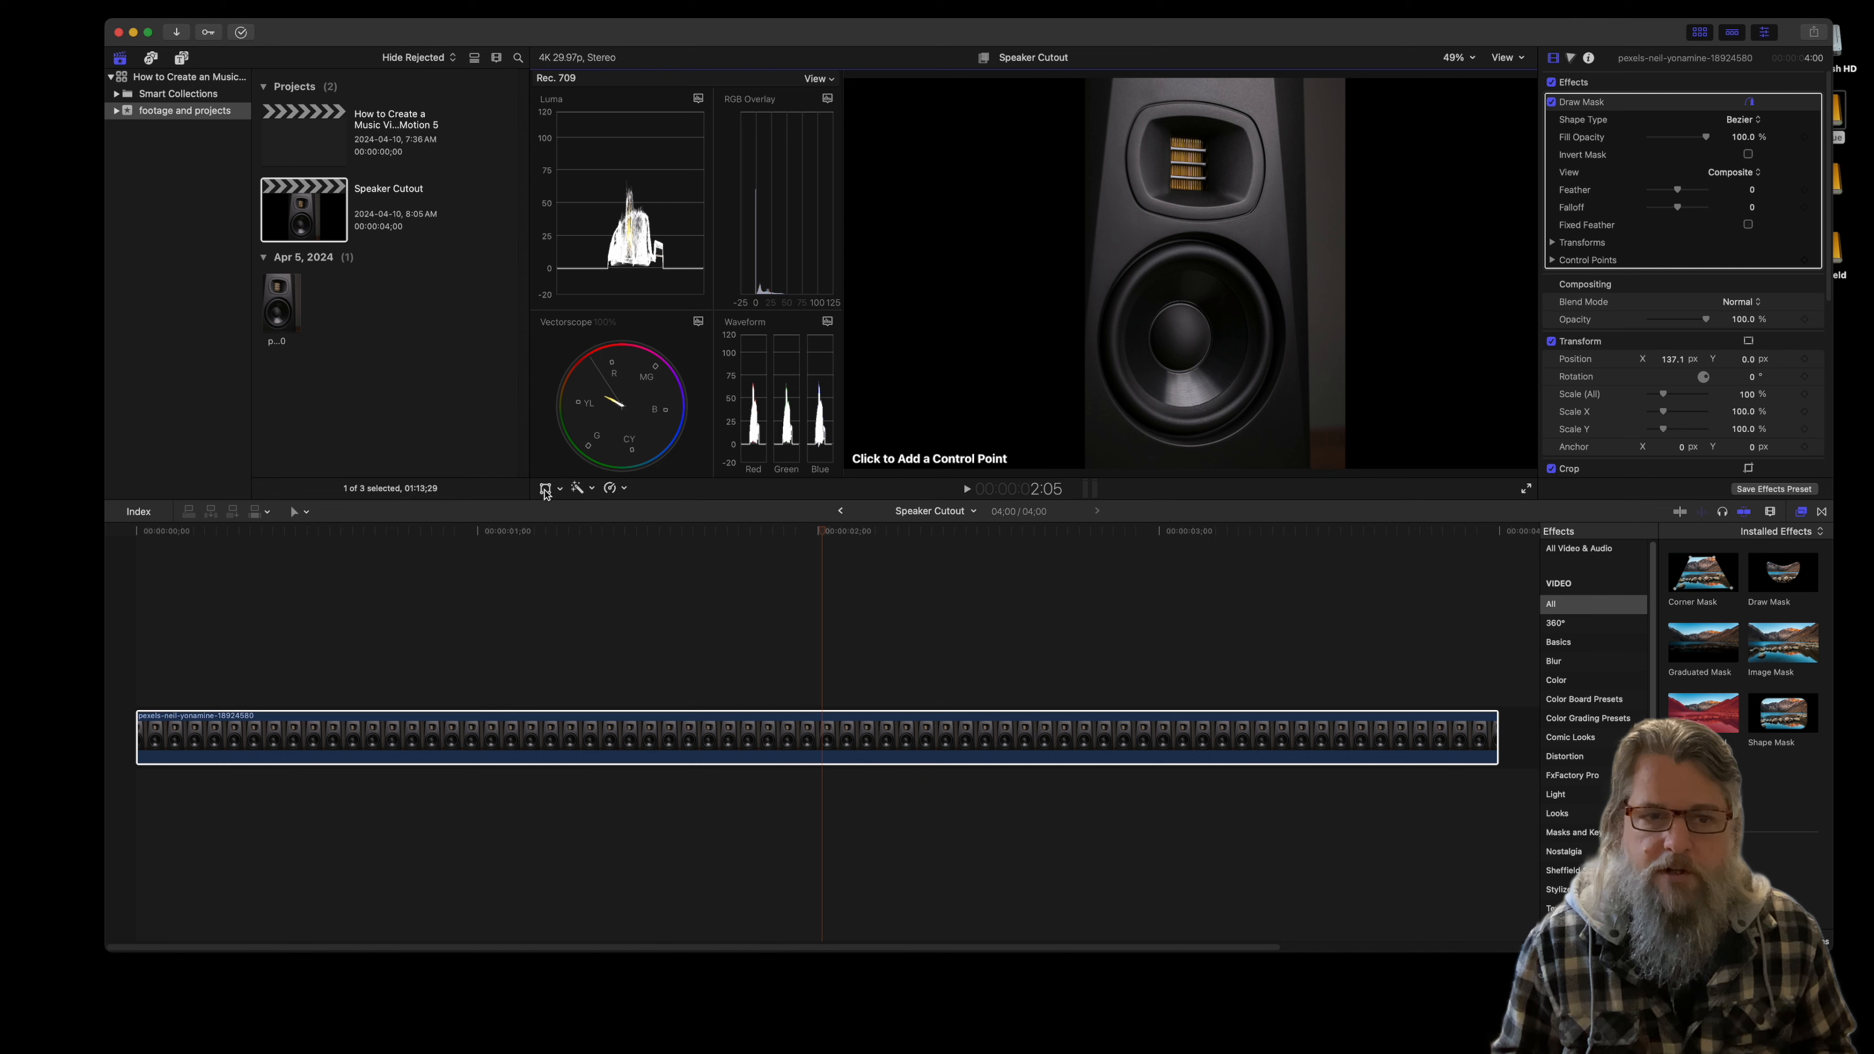
Step: Draw a closed Draw Mask outline with closely spaced control points around the outer rim of the speaker's large woofer
click(1123, 265)
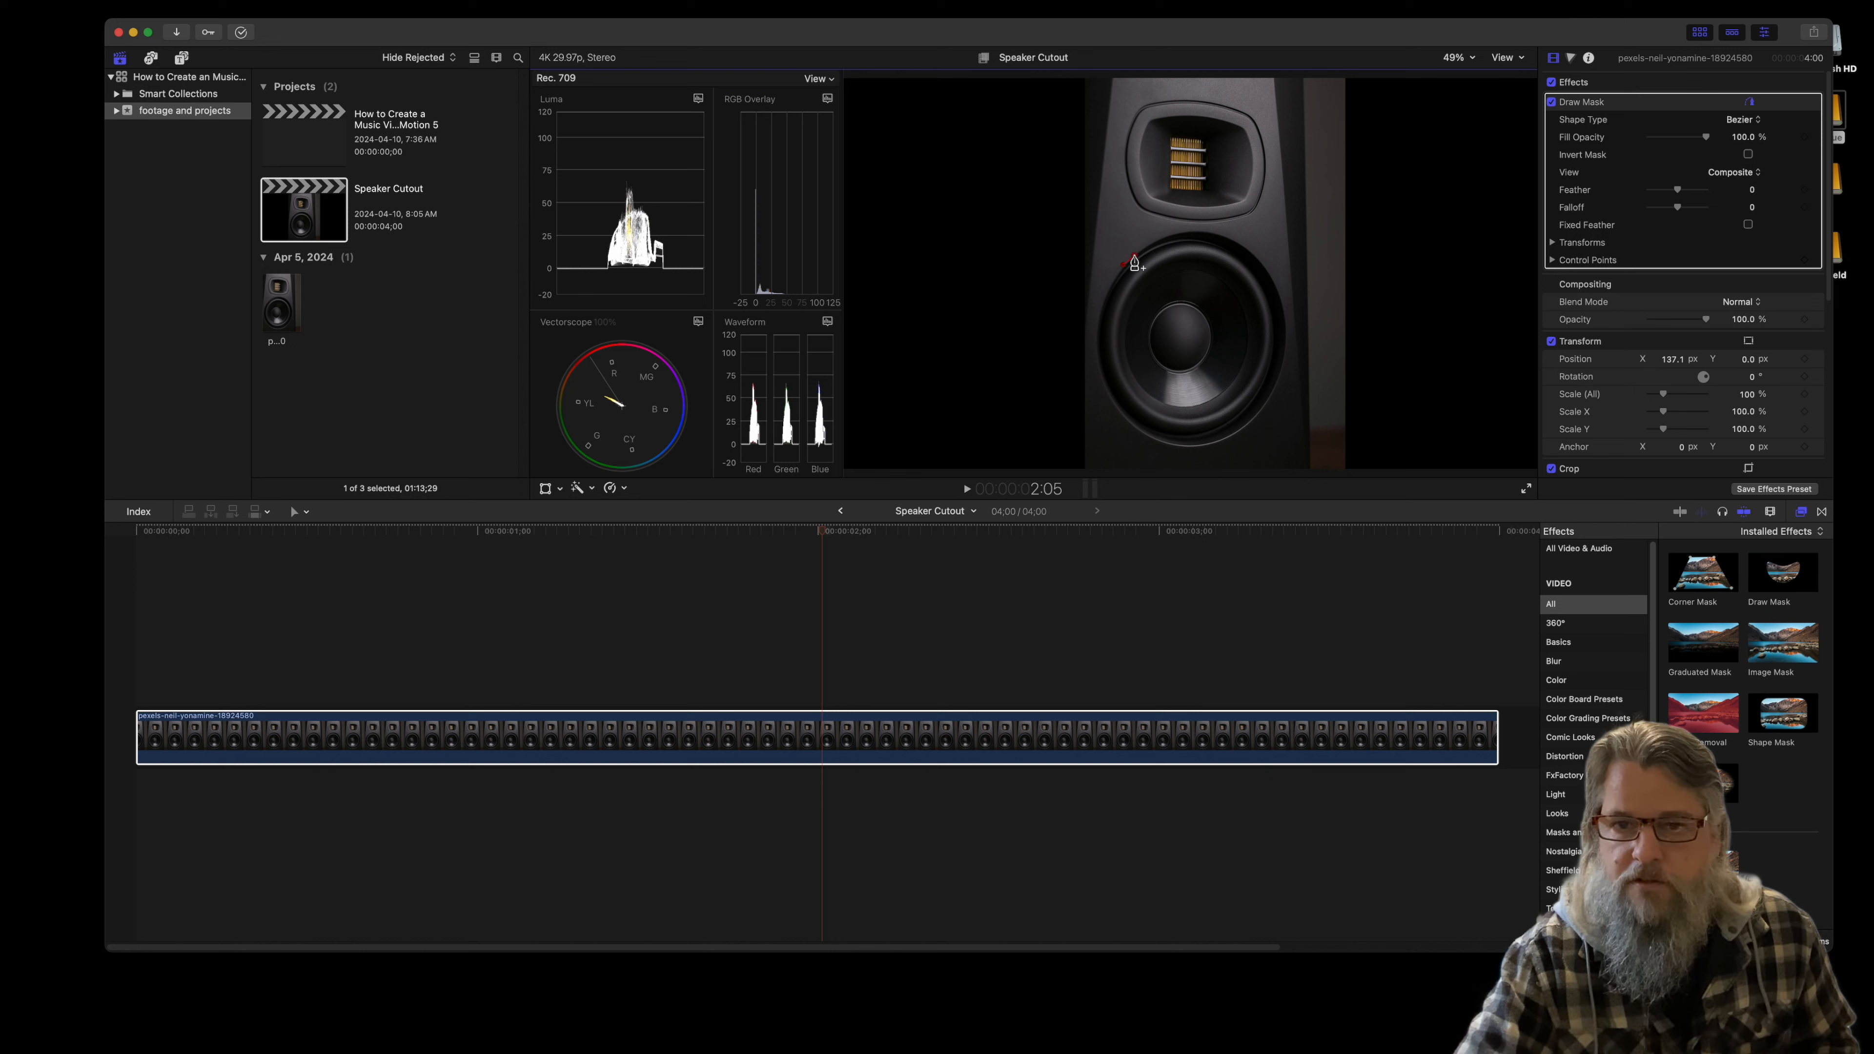
click(1145, 247)
click(1155, 239)
click(1172, 236)
click(1190, 232)
click(1207, 230)
click(1221, 238)
click(1237, 240)
click(1251, 248)
click(1272, 271)
click(1281, 287)
click(1286, 307)
click(1289, 330)
click(1287, 350)
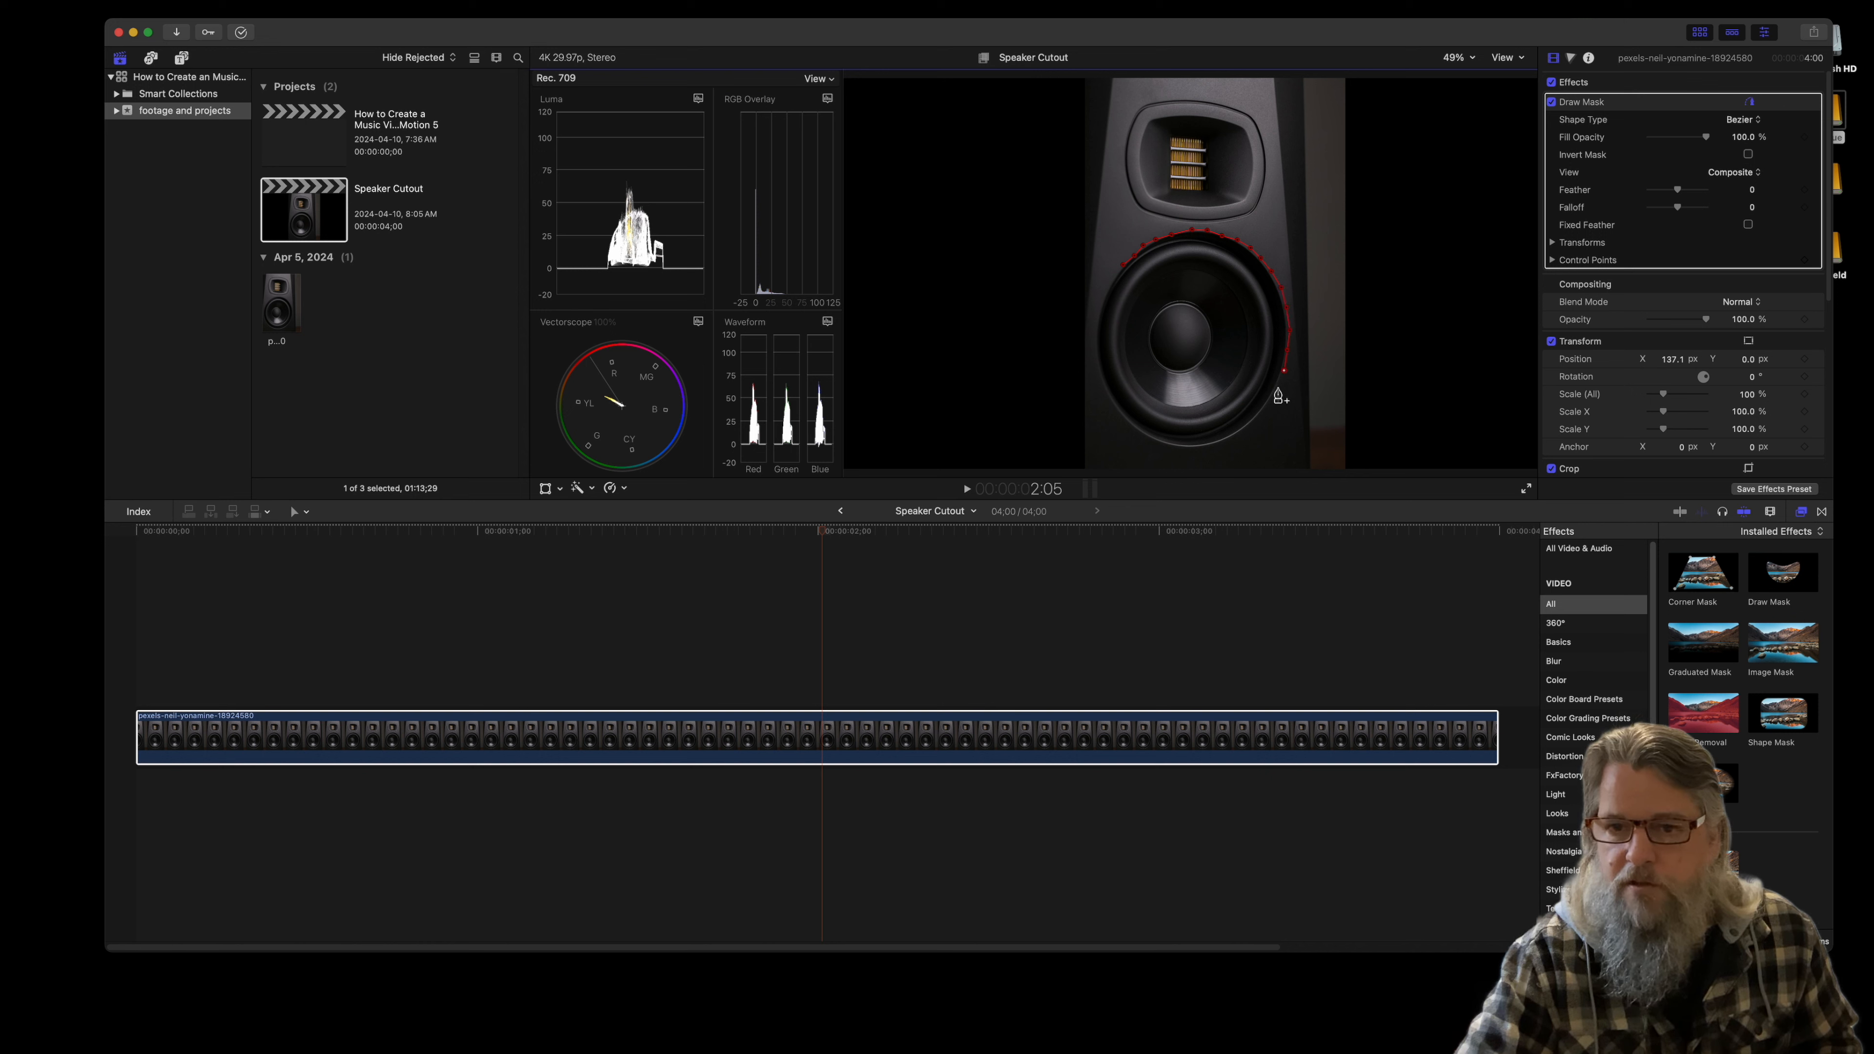
click(1277, 391)
click(1267, 406)
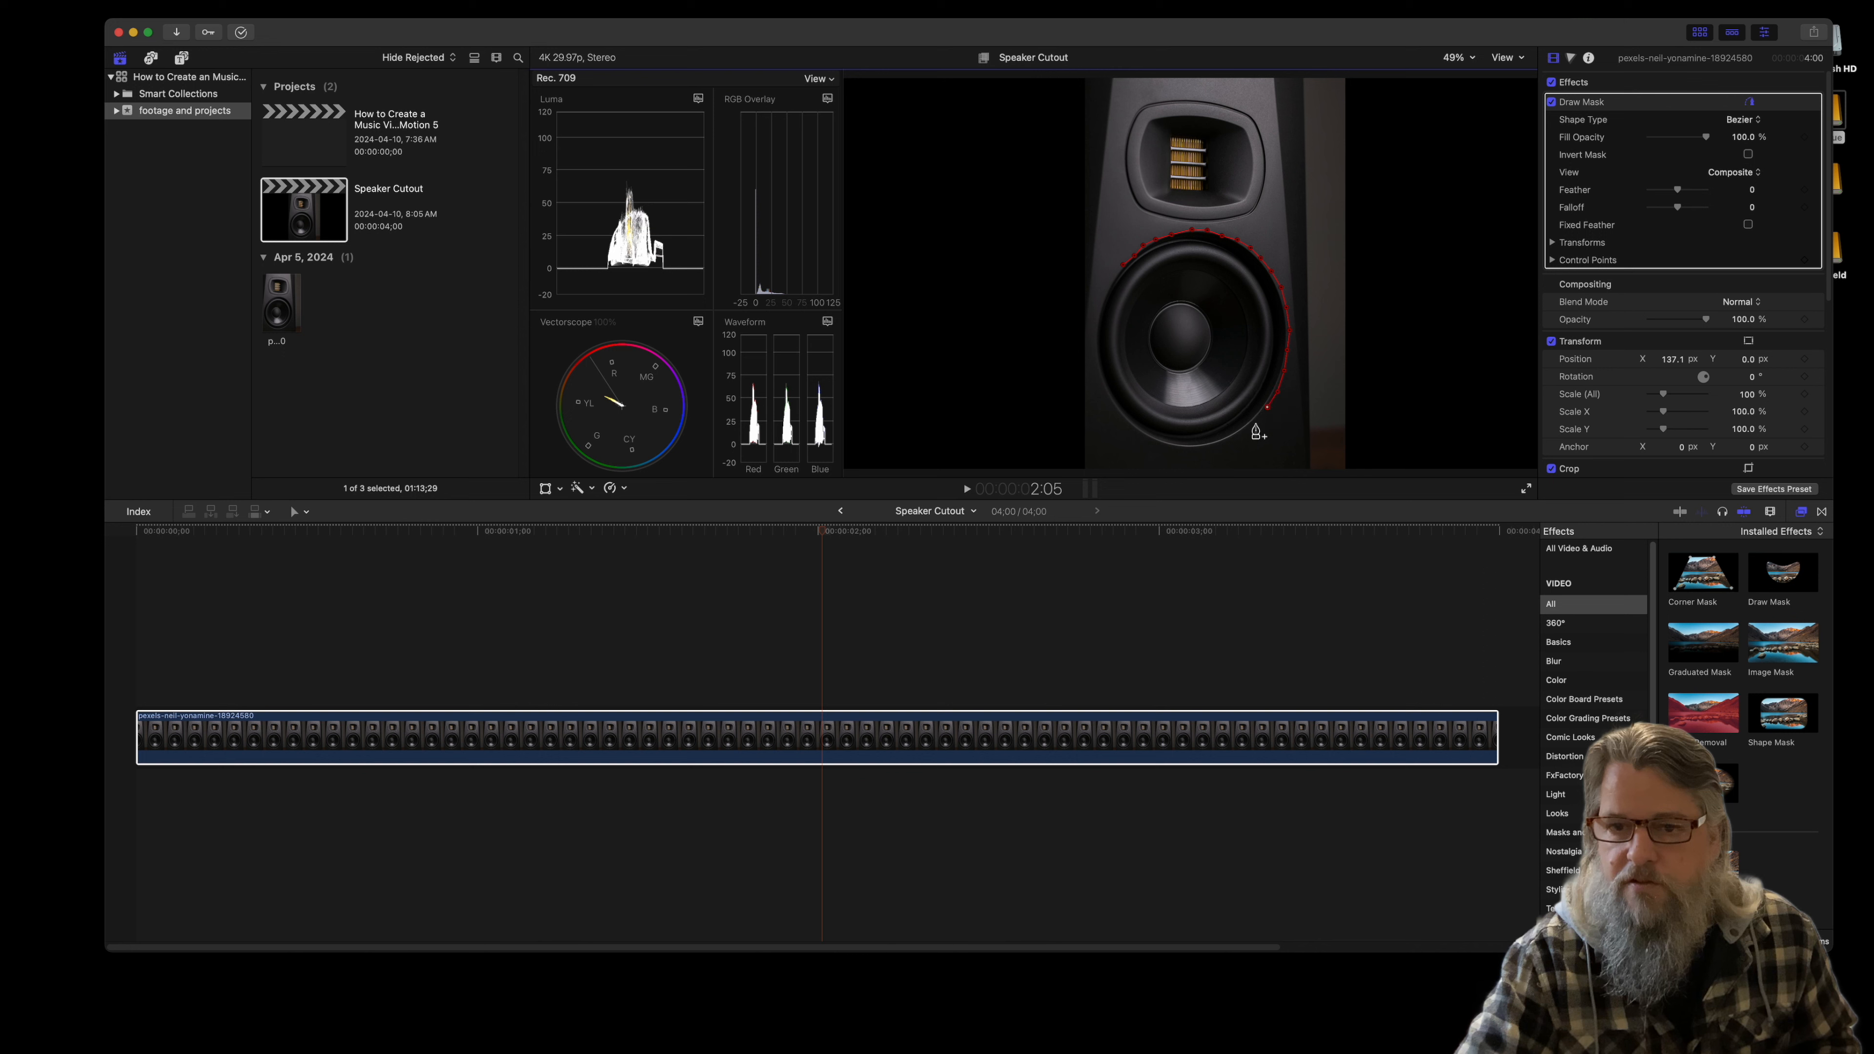
click(1238, 435)
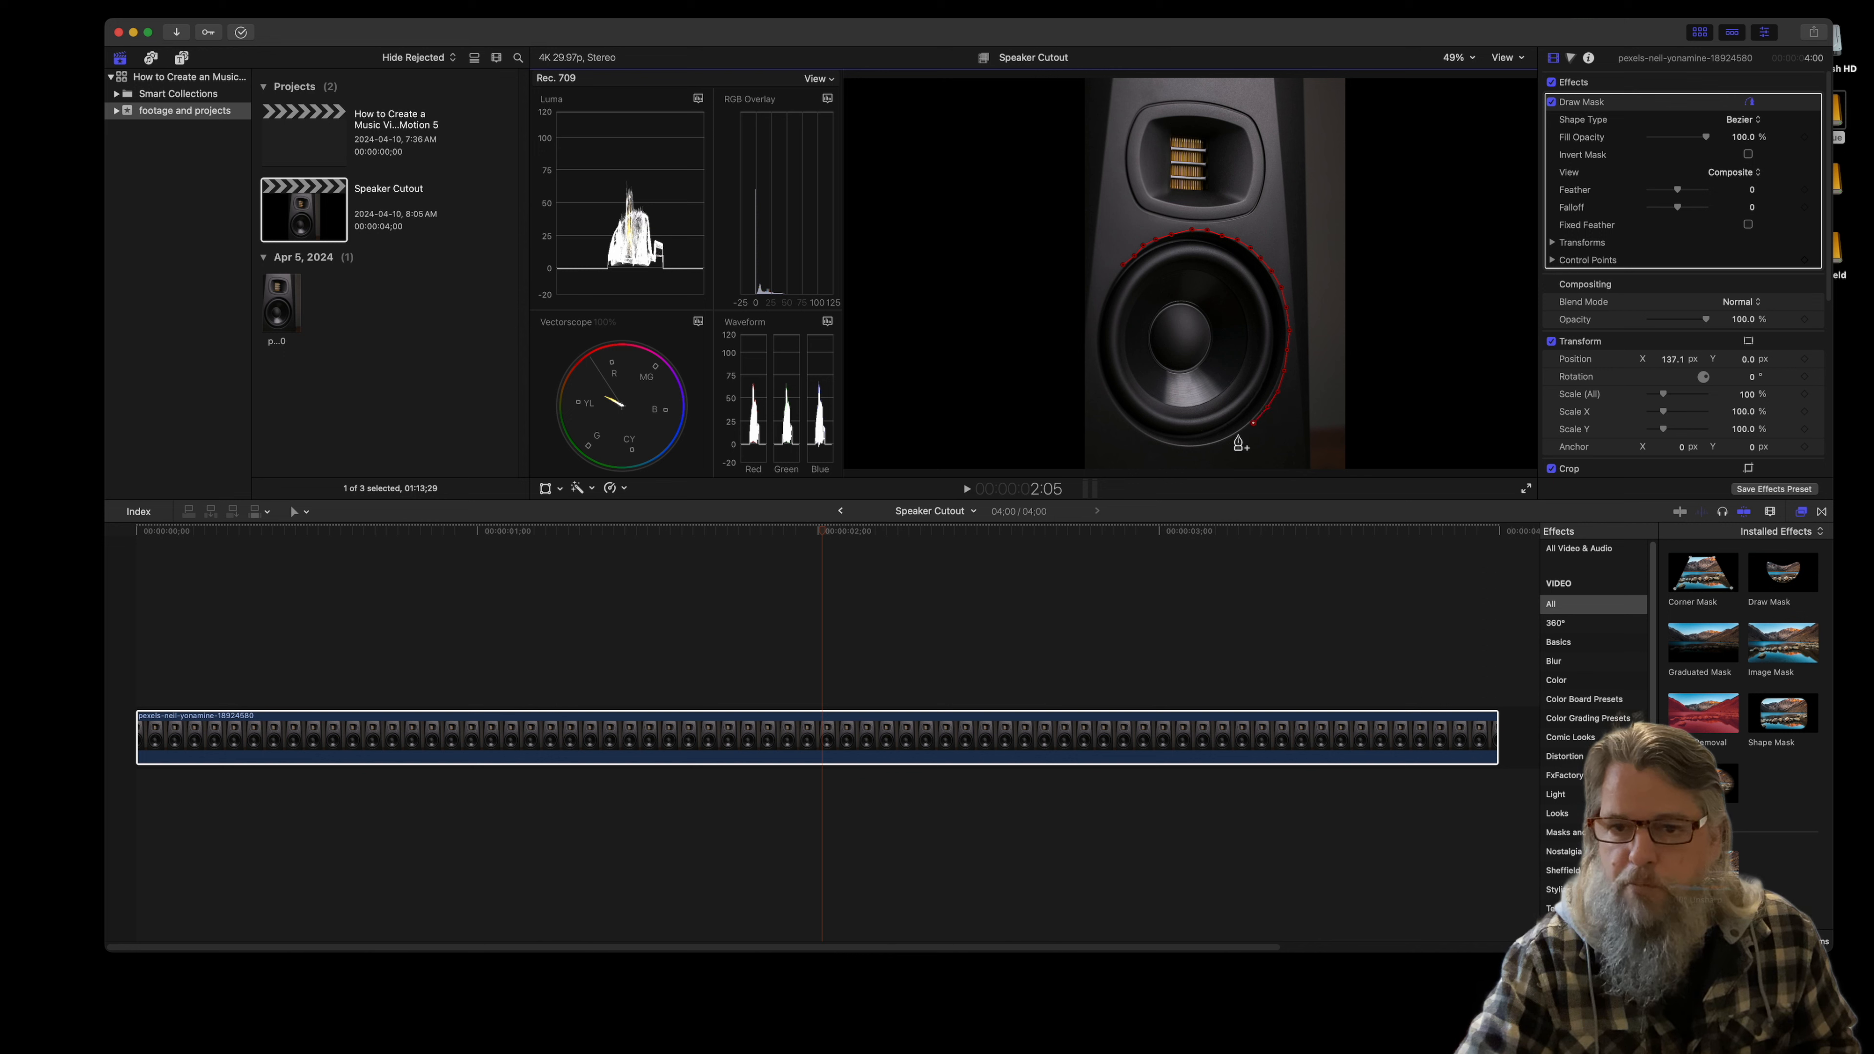
click(1221, 443)
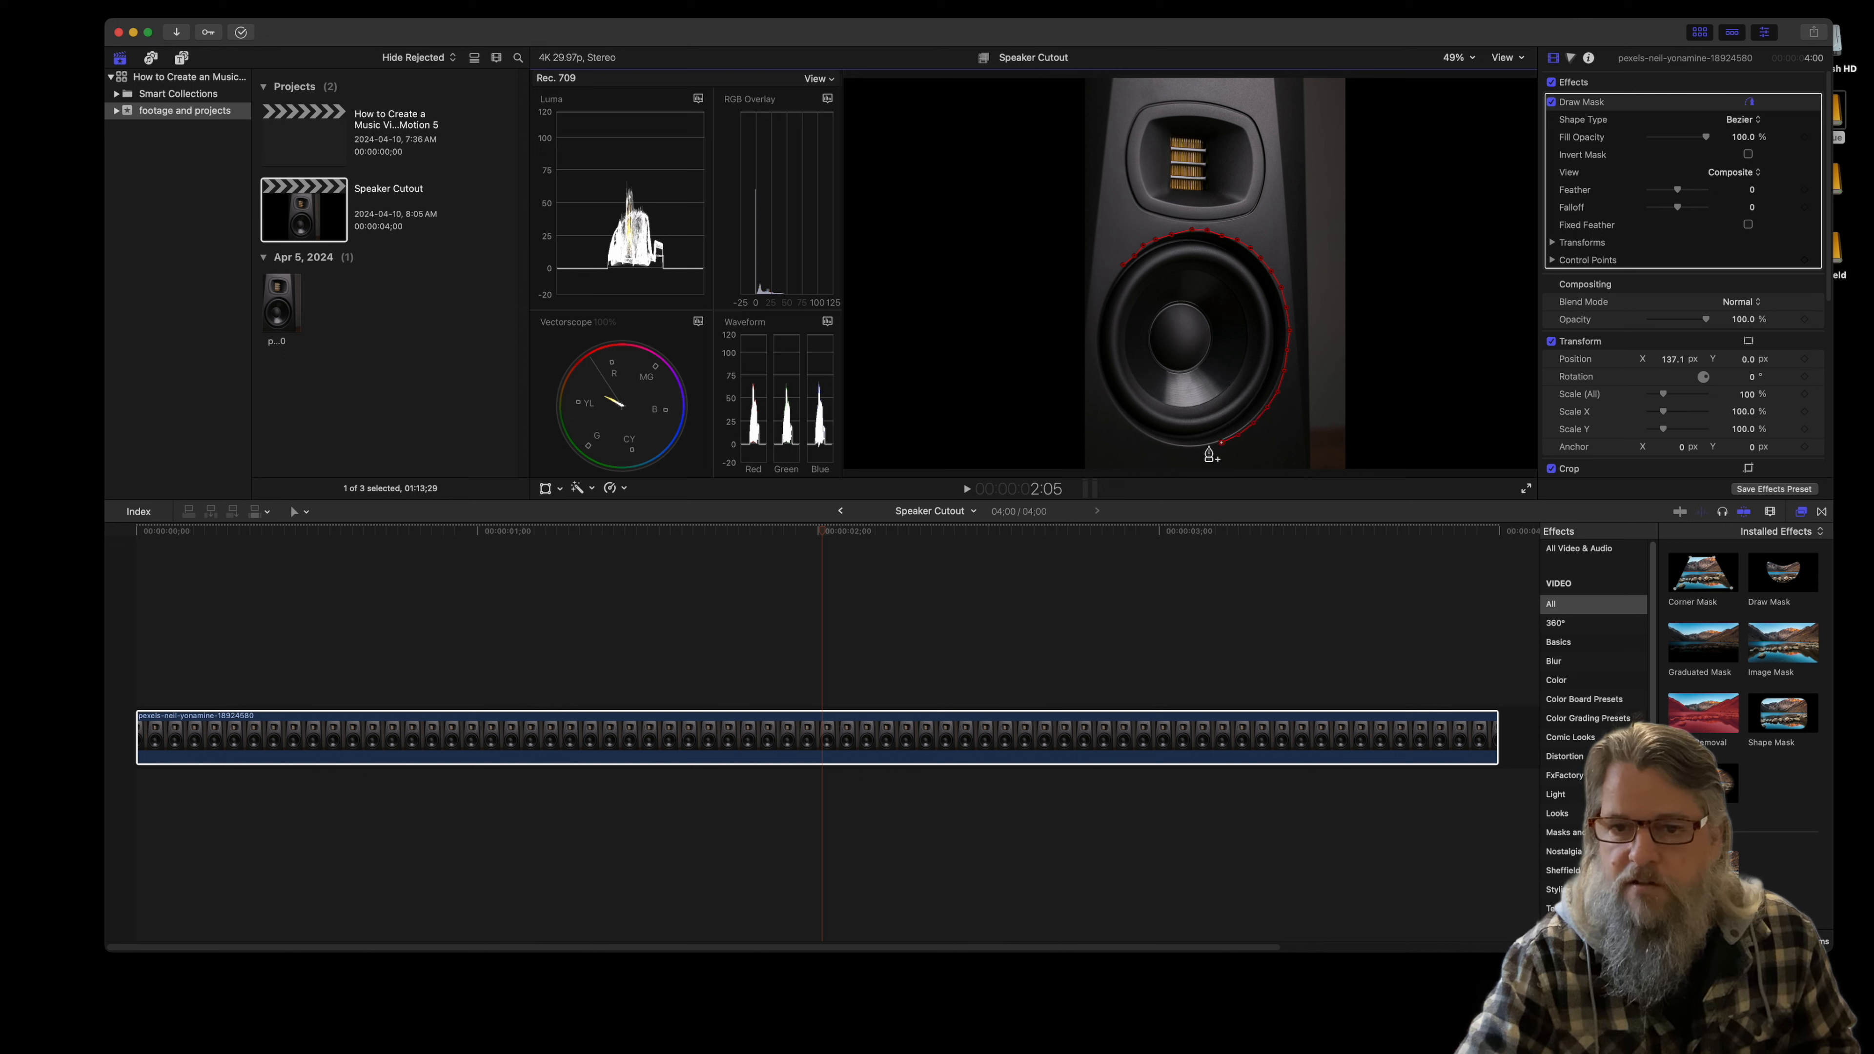
click(1185, 448)
click(1167, 445)
click(1146, 439)
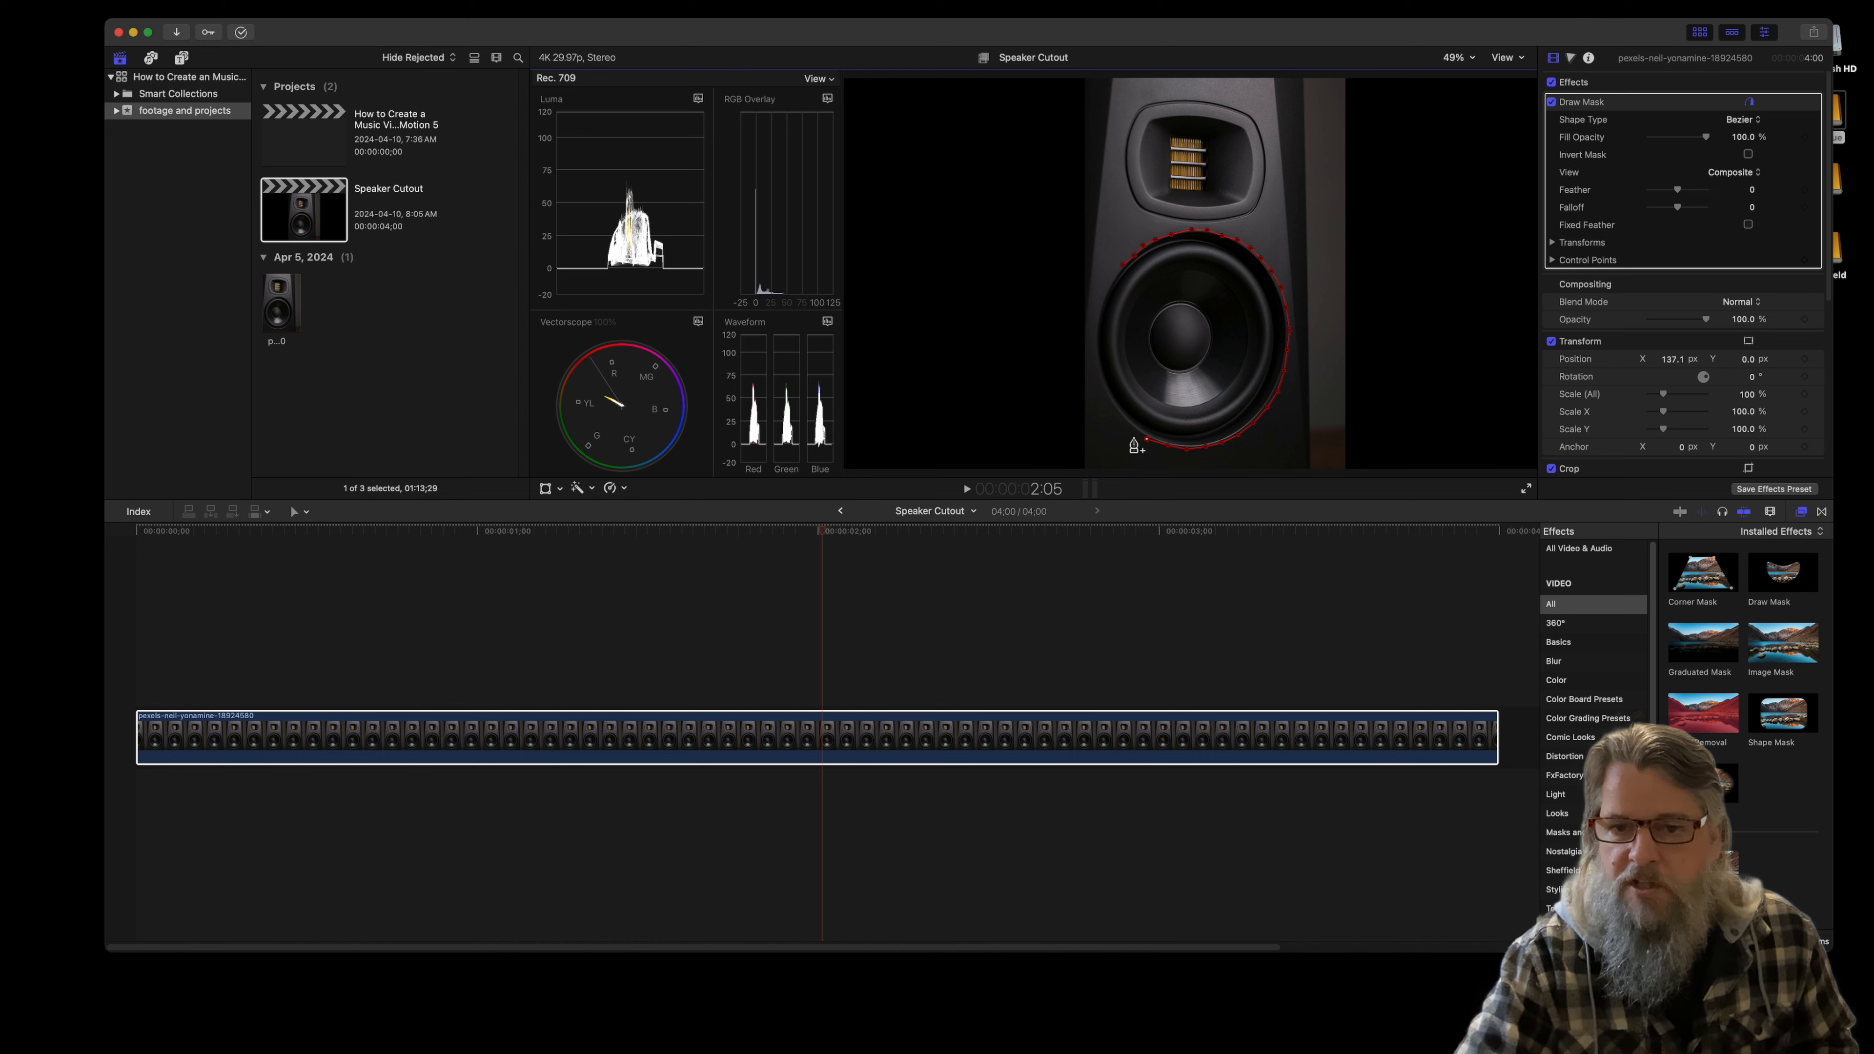
click(1128, 427)
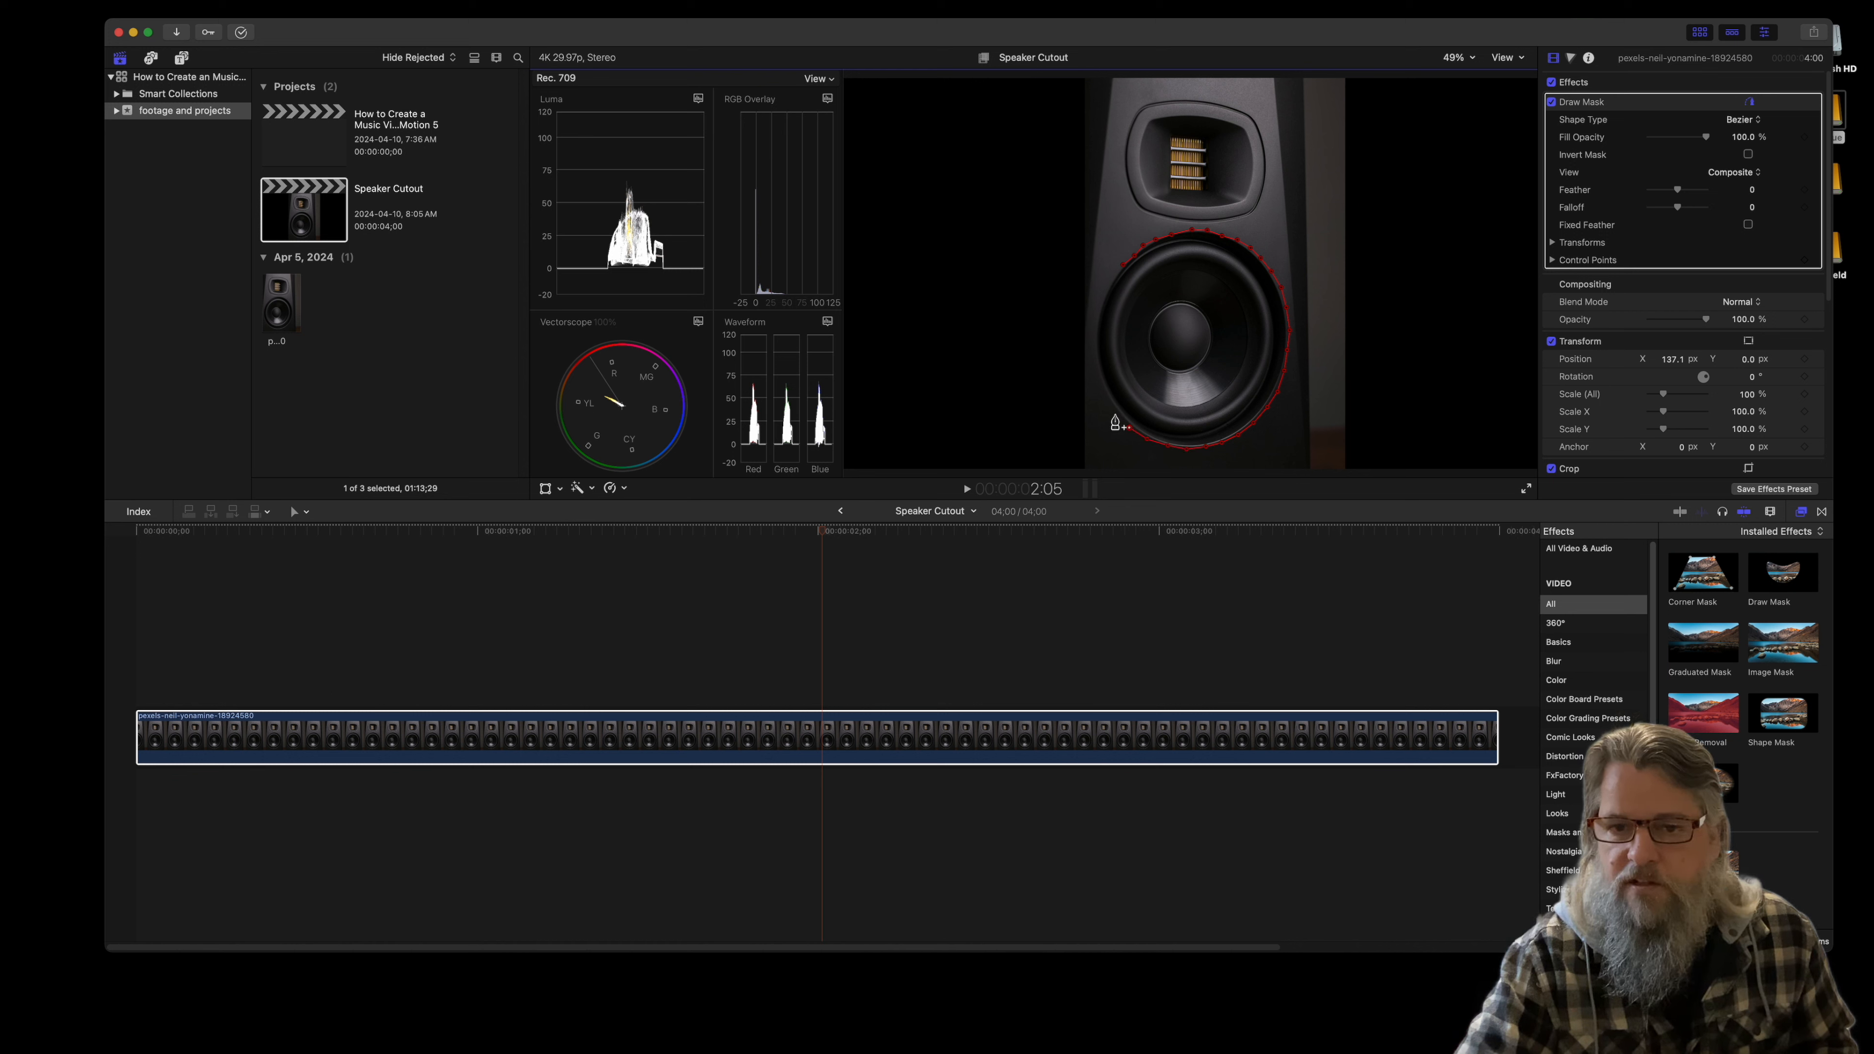
click(1117, 414)
click(1108, 399)
click(1100, 381)
click(1096, 363)
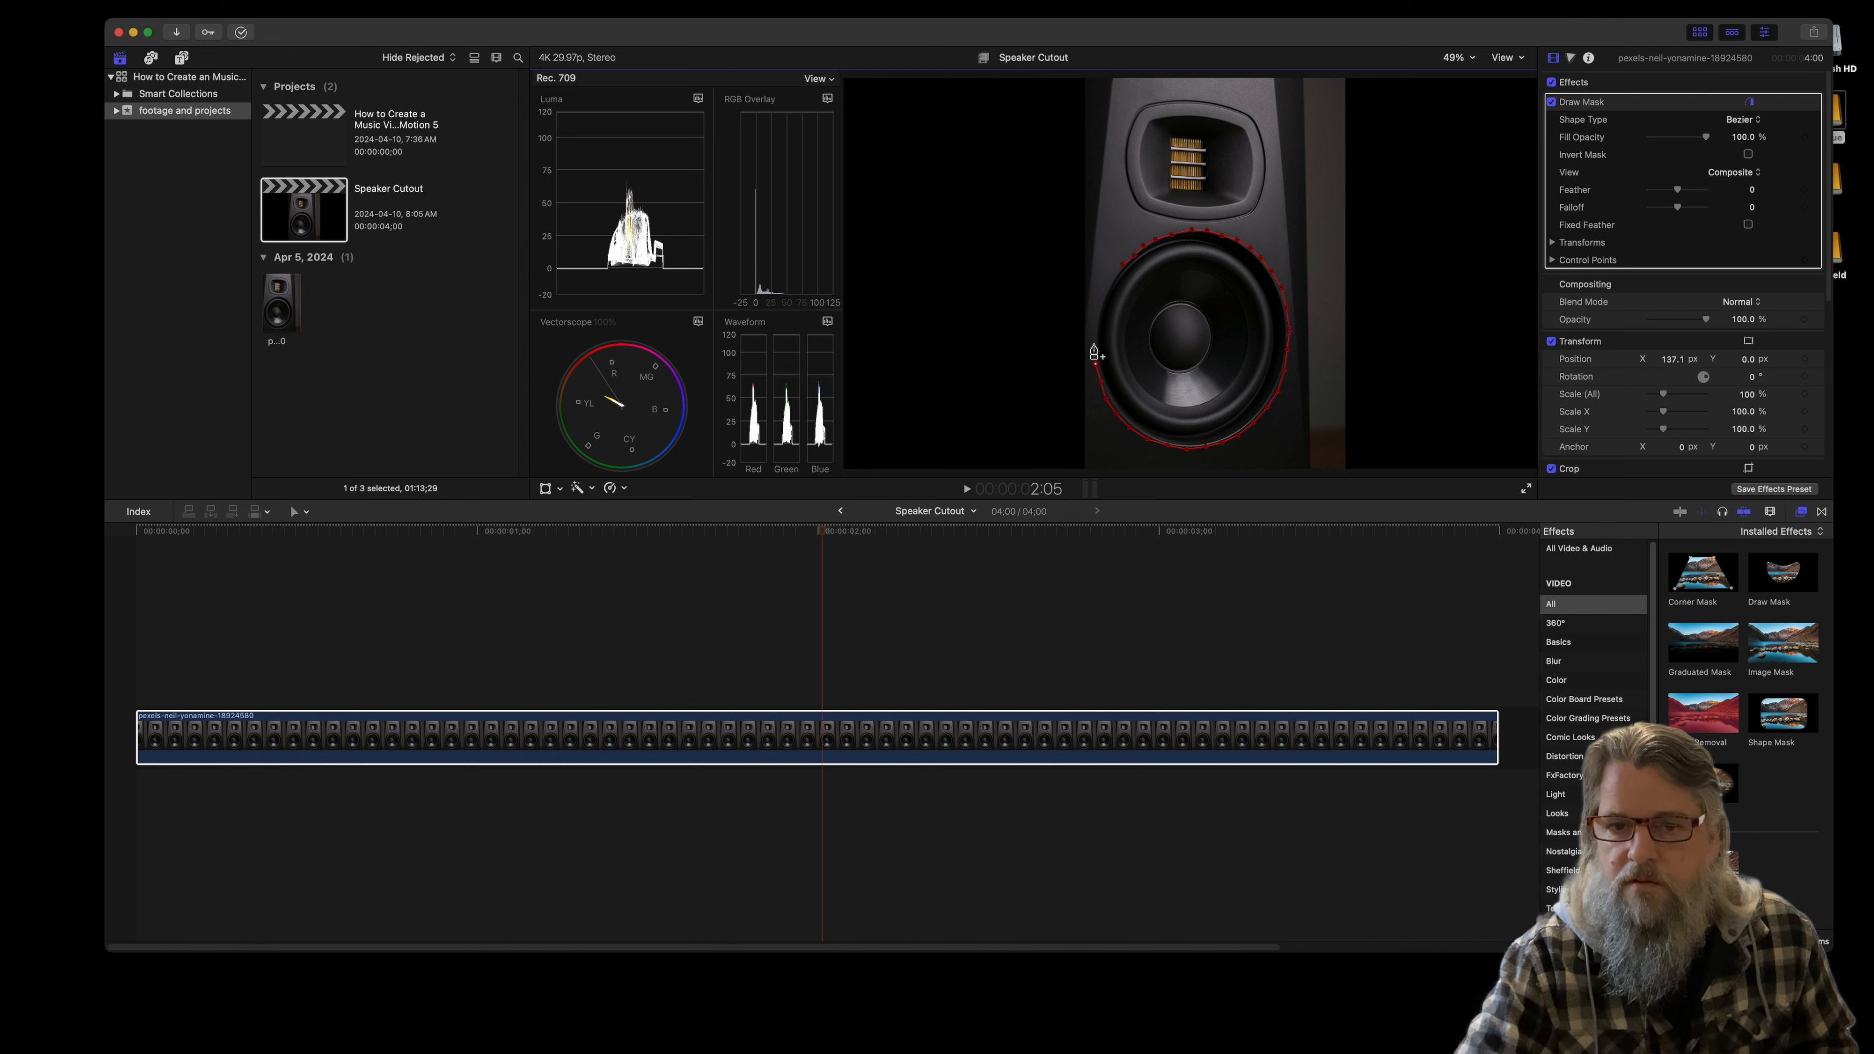
click(1095, 341)
click(1097, 325)
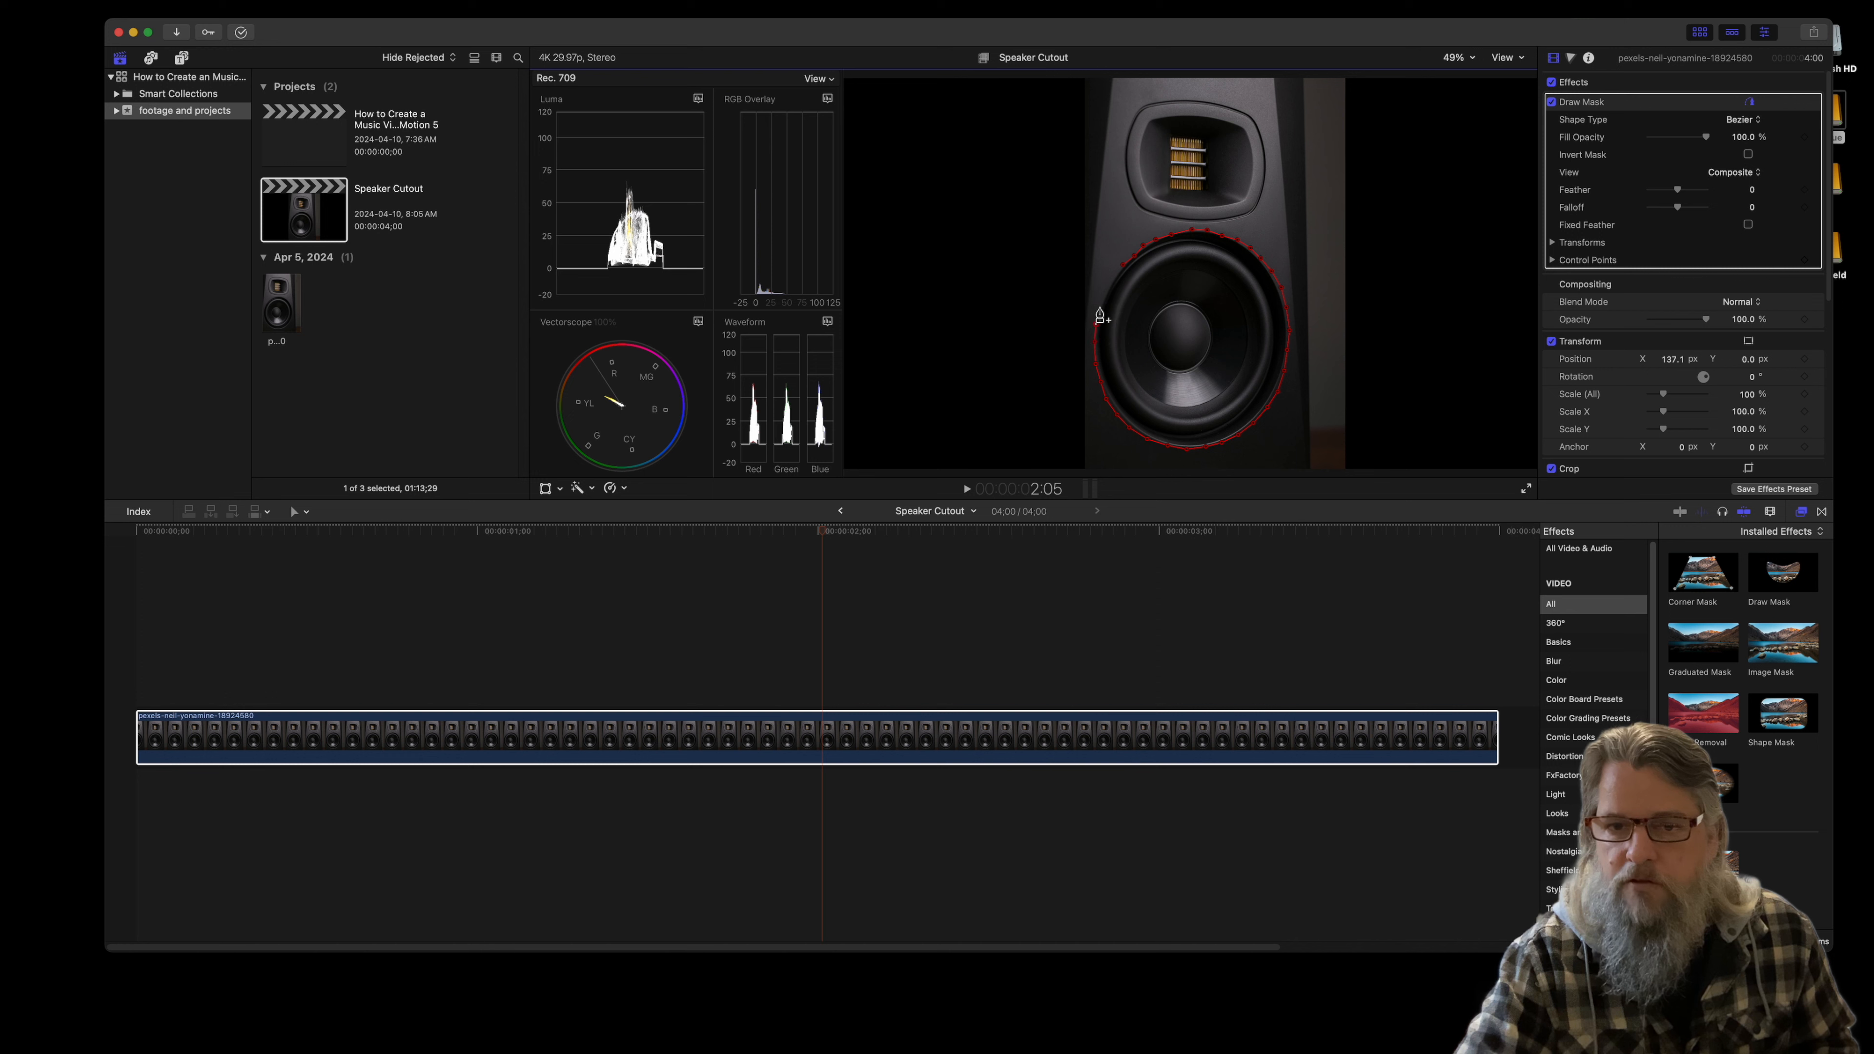
click(1100, 307)
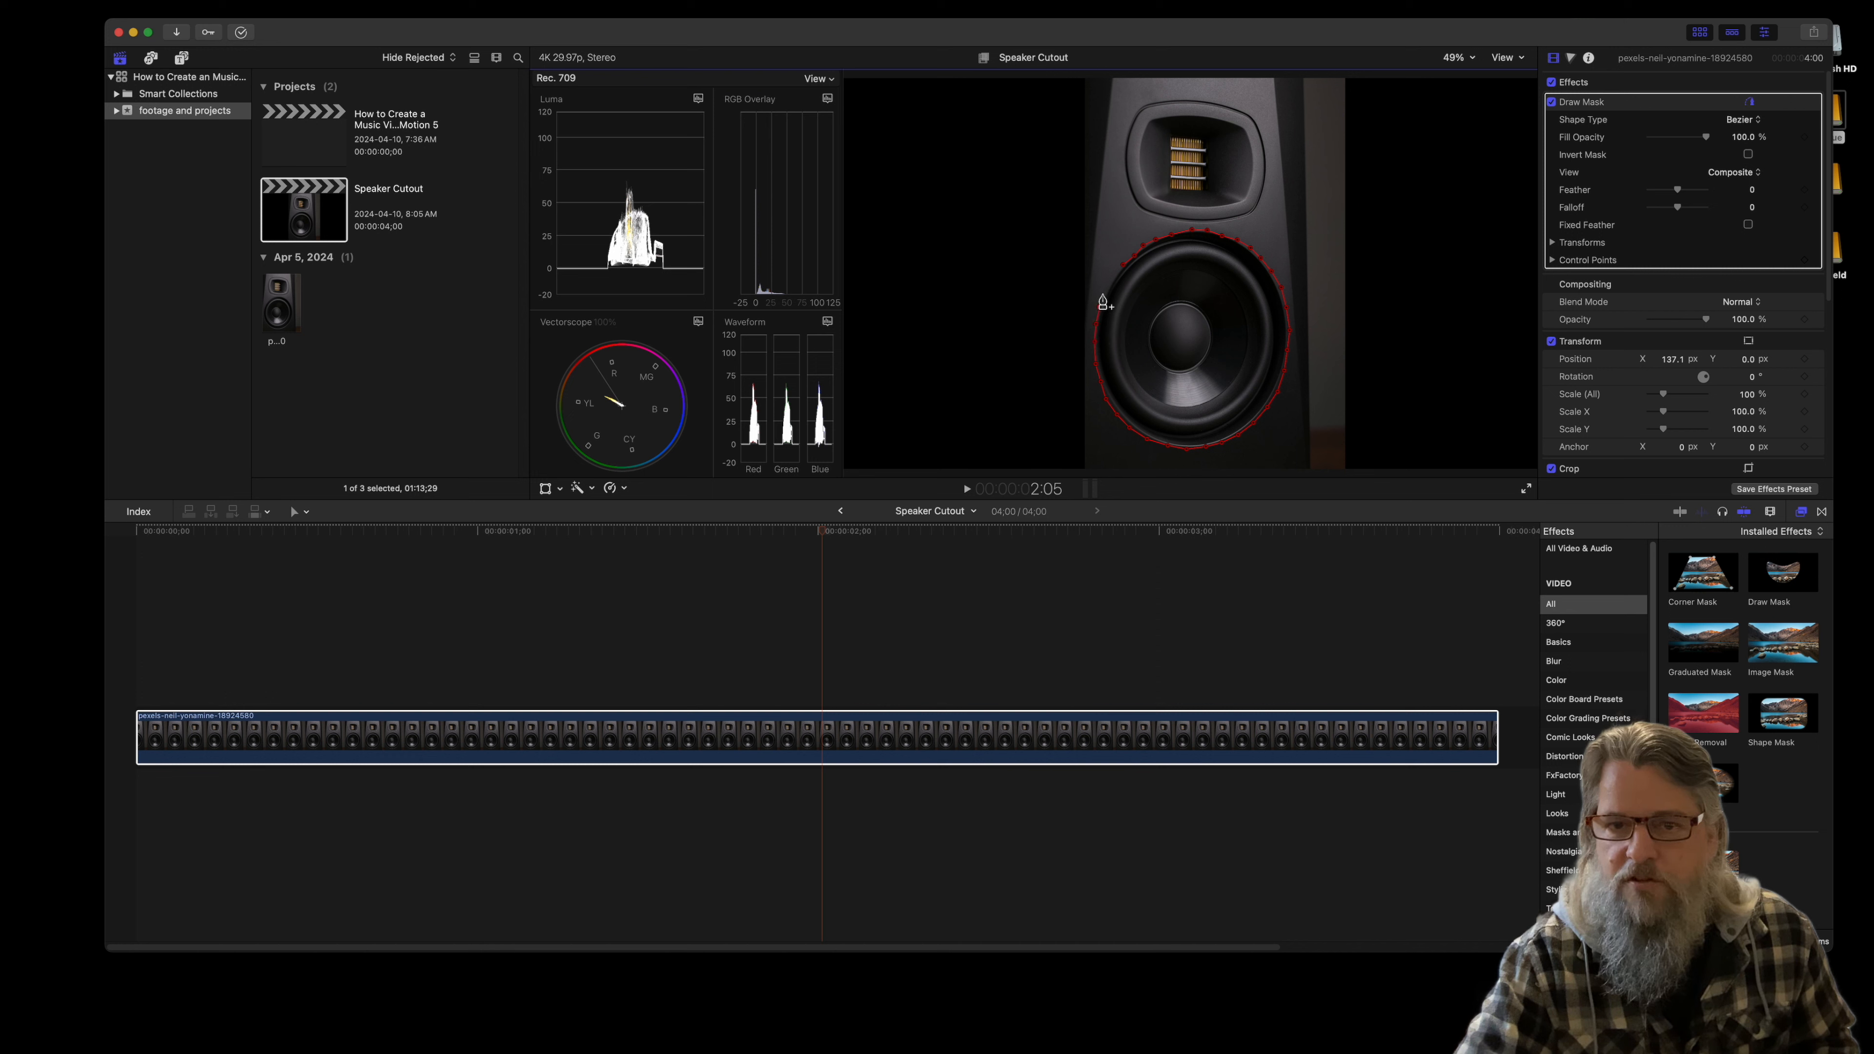
click(1101, 292)
click(1111, 278)
click(1122, 272)
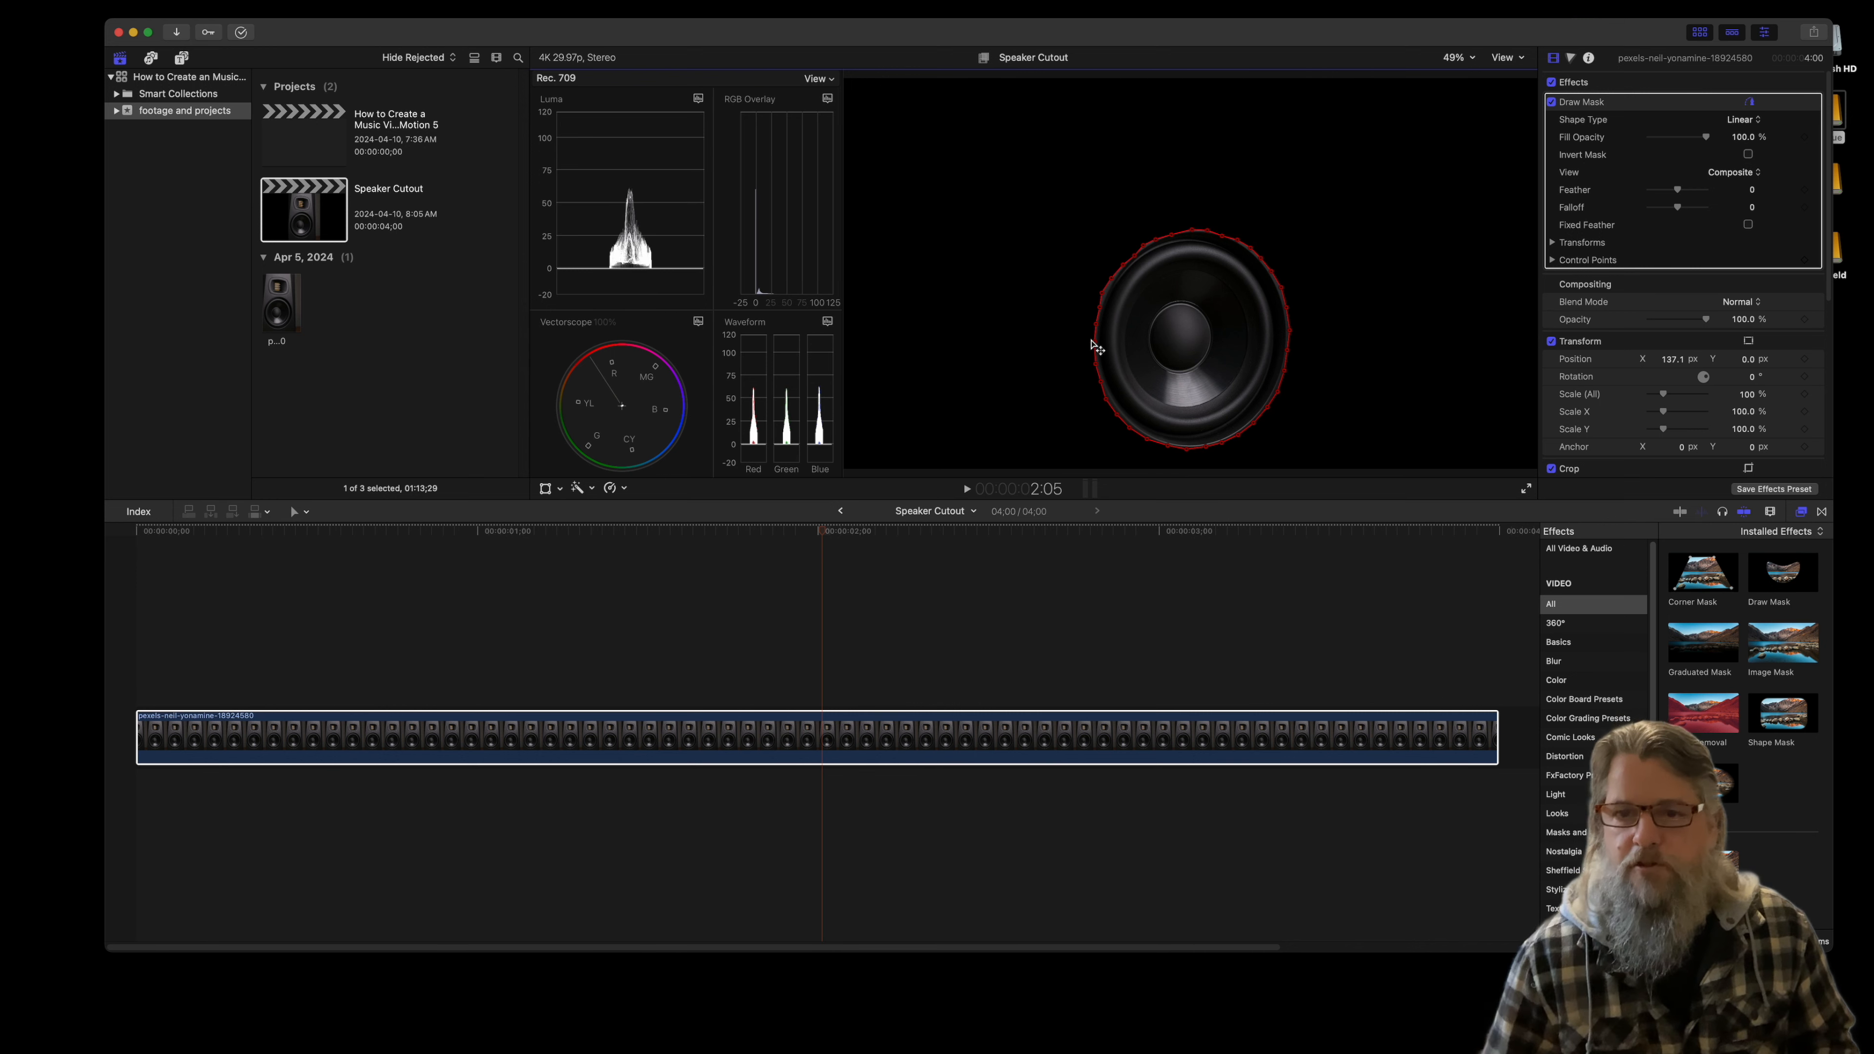
Step: Adjust the mask's control points along the woofer's upper edge to smooth the outline
click(1135, 260)
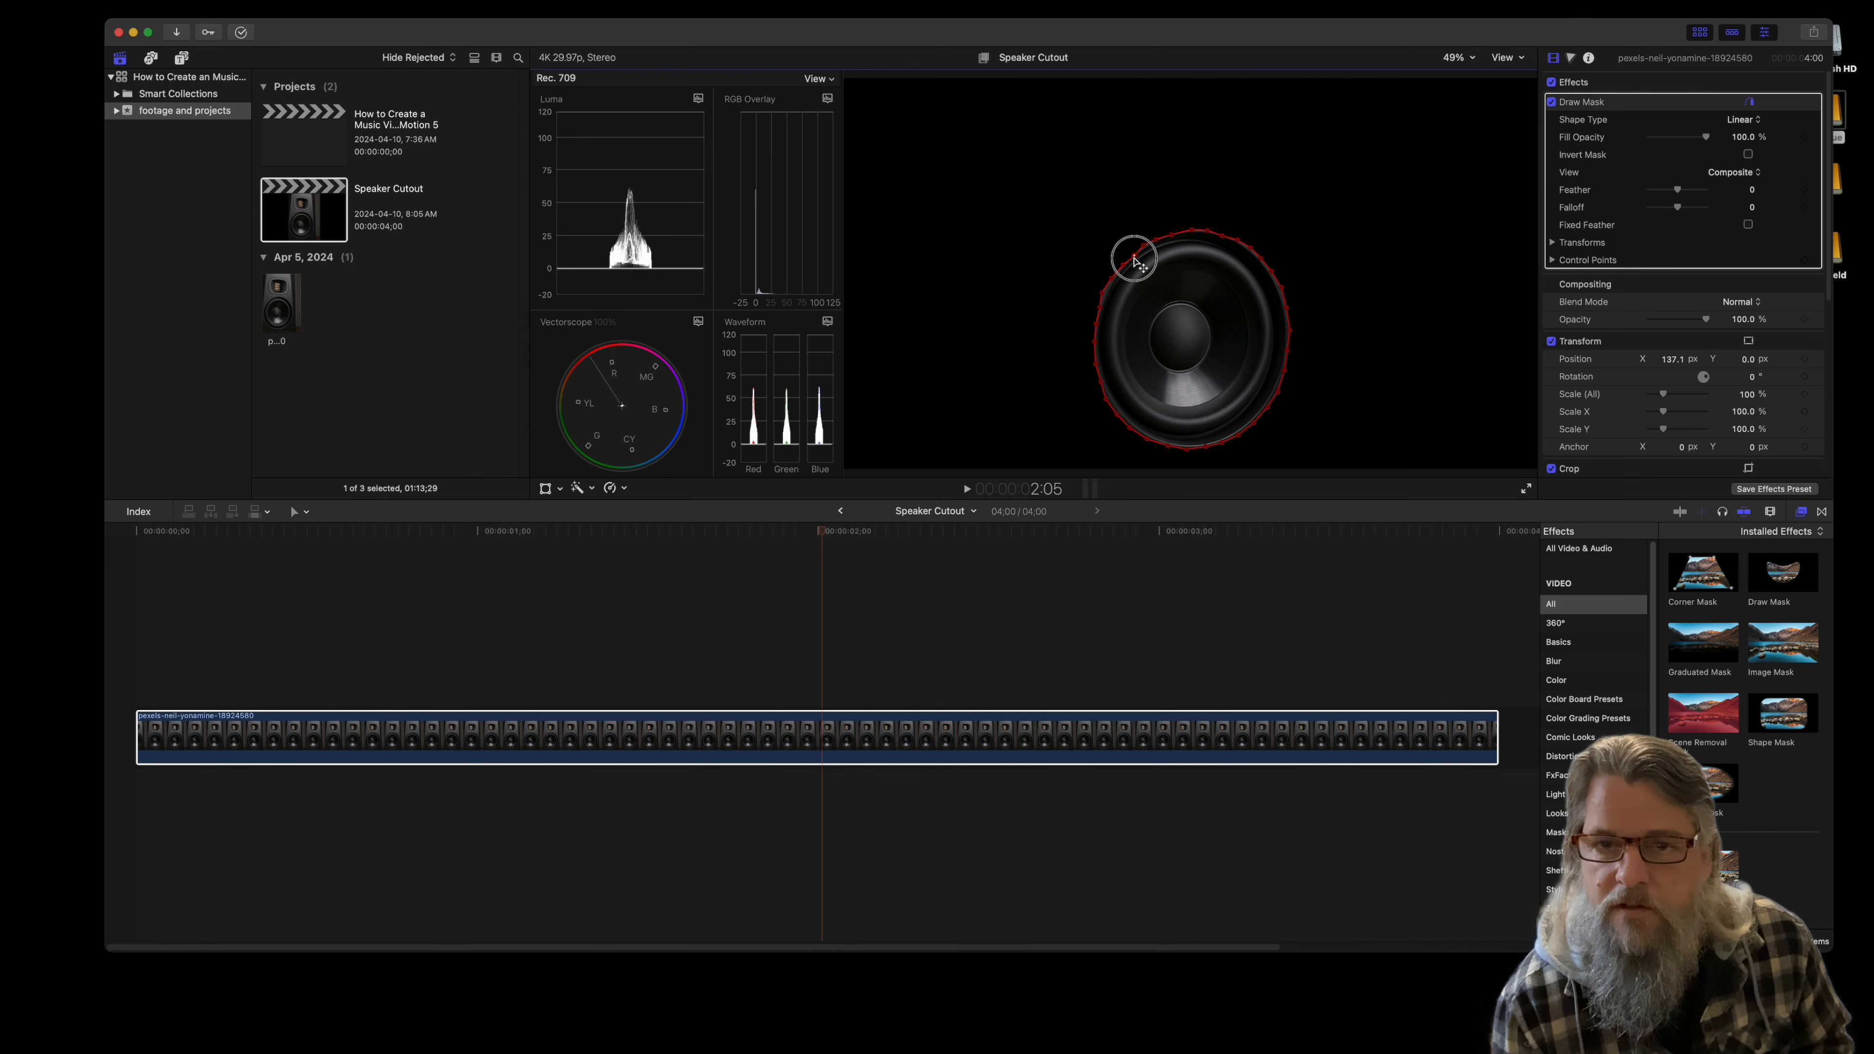
click(1122, 263)
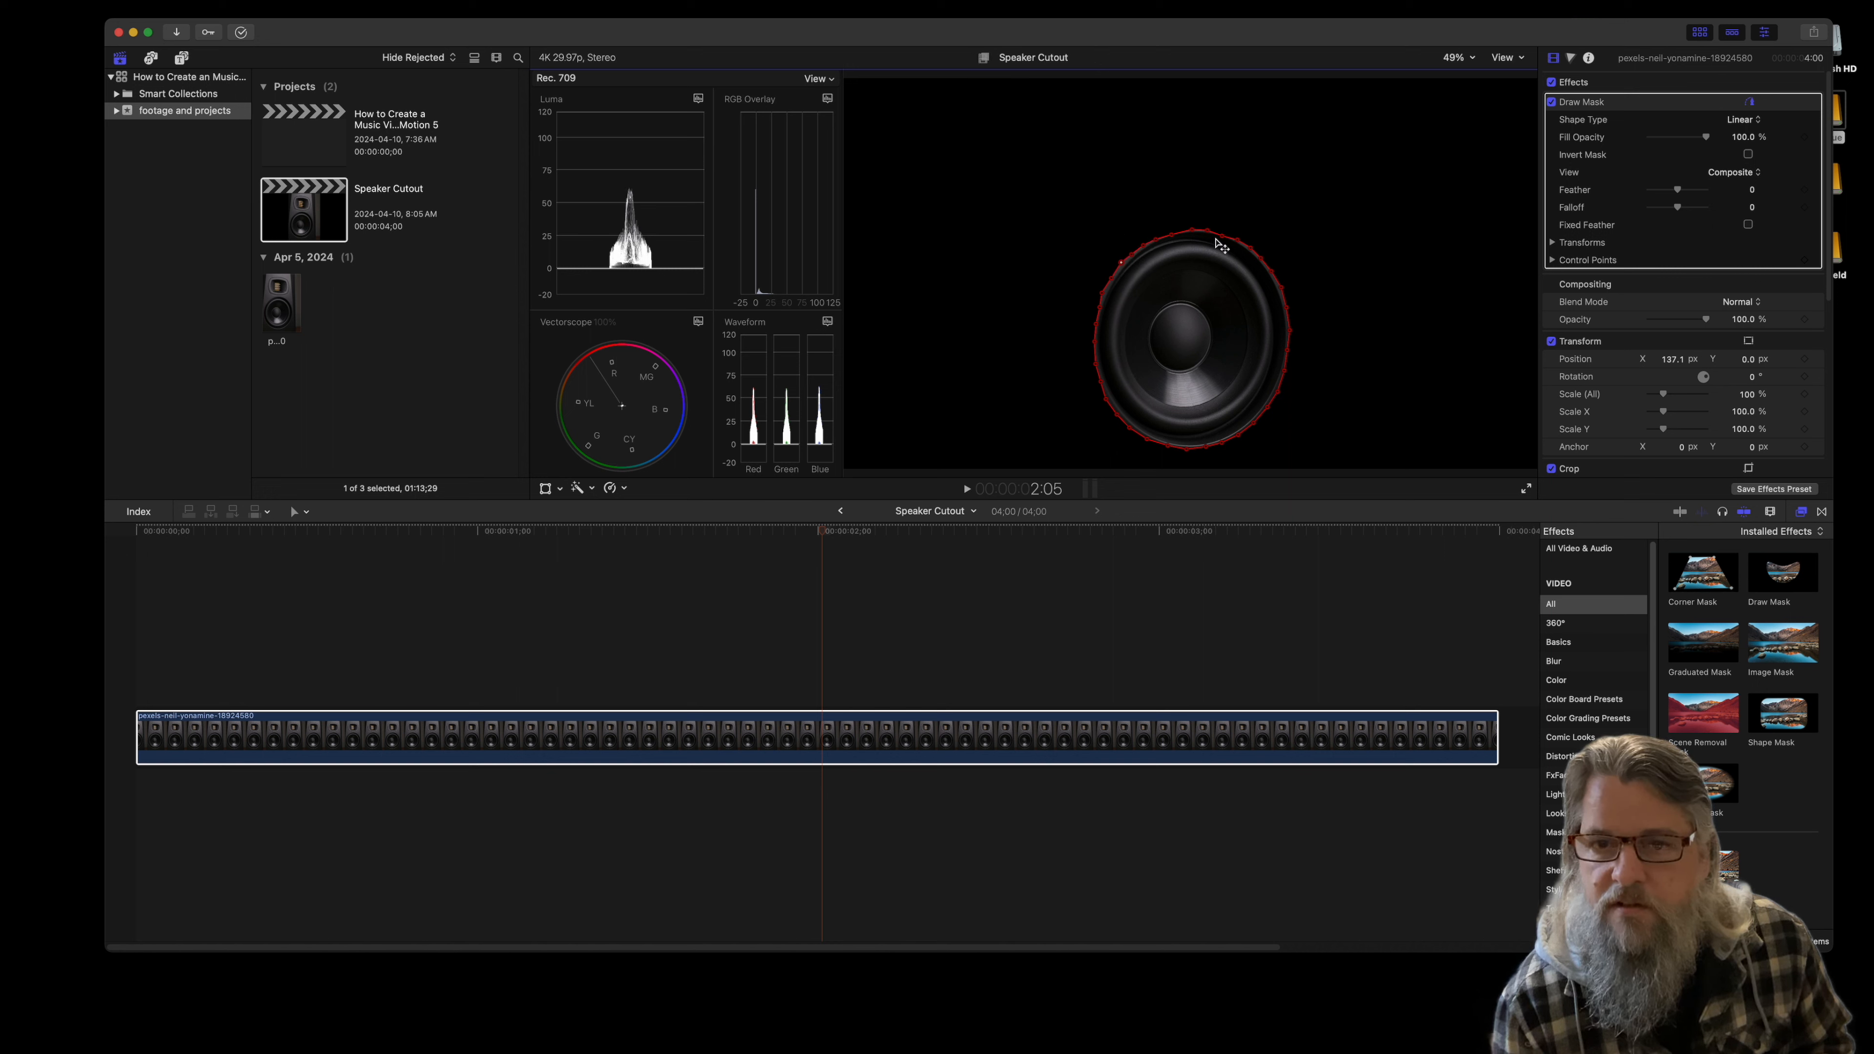
click(1221, 234)
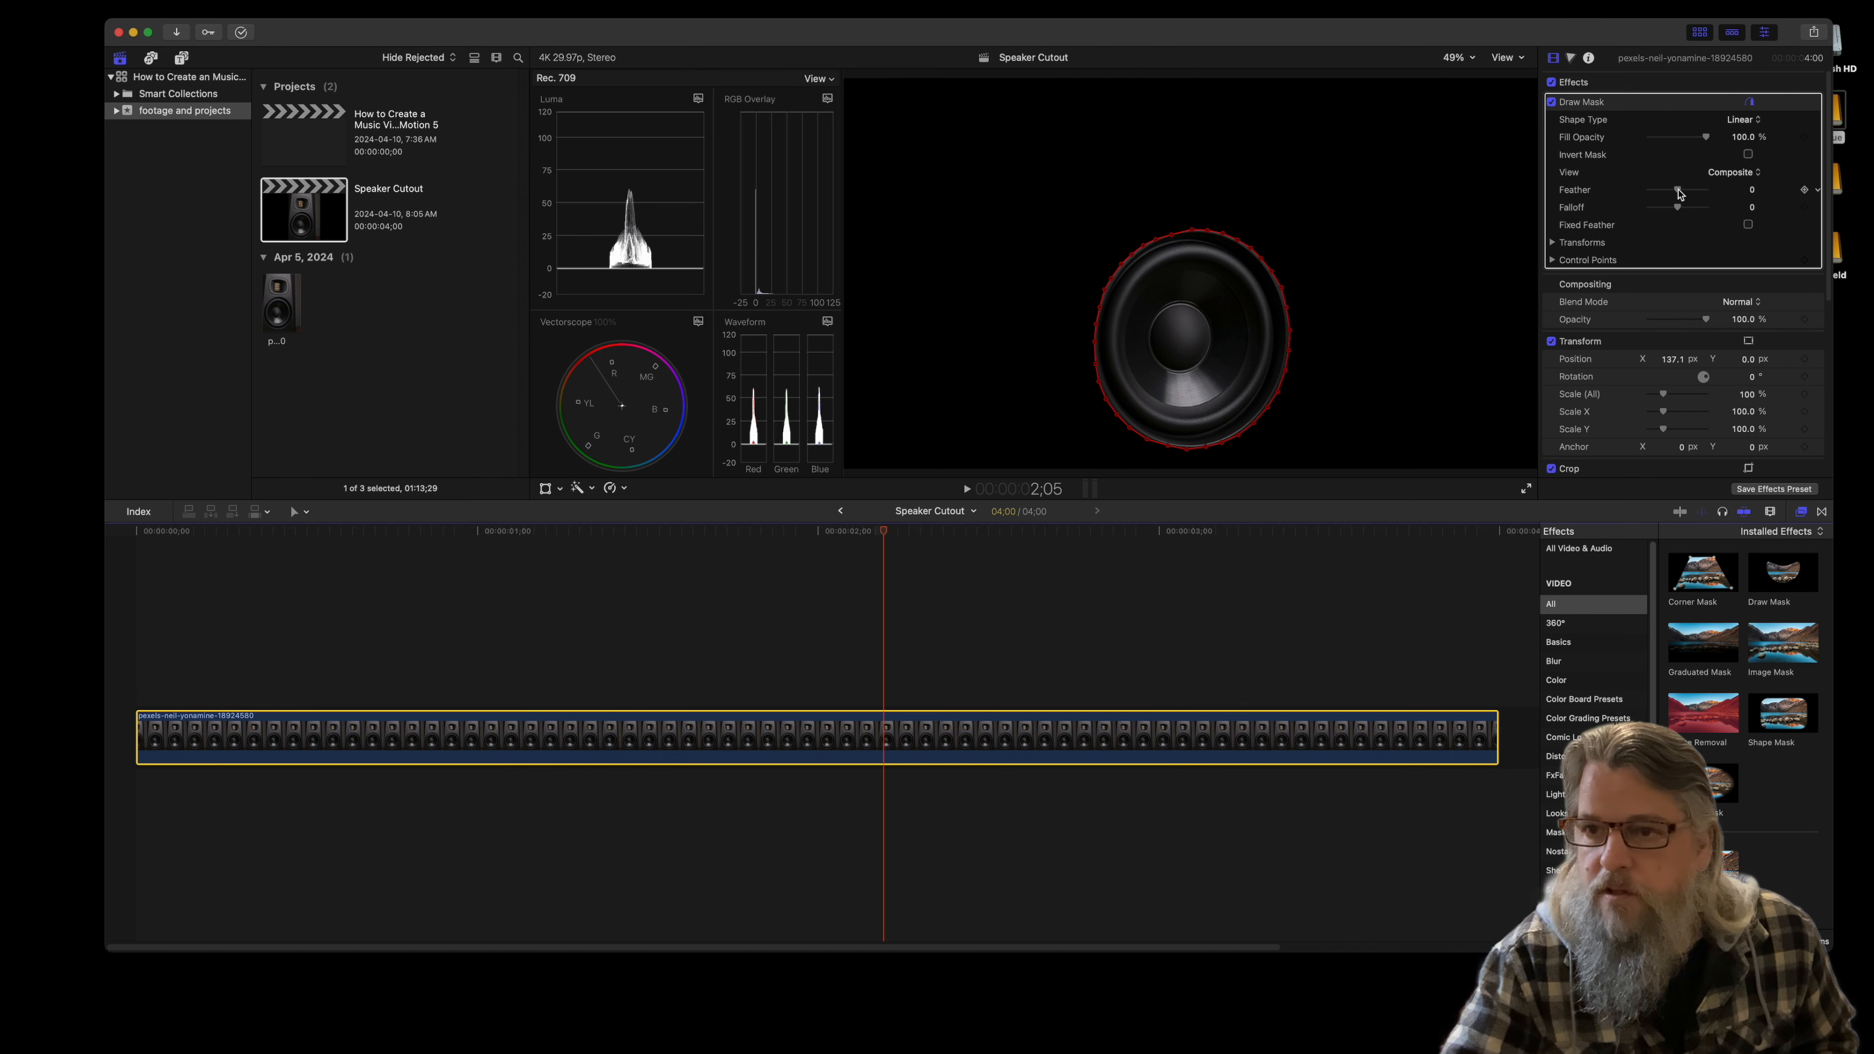
Step: Soften the mask edge by setting Feather to -100 and Falloff to 100, with the red outline hidden to judge it
drag(1759, 190, 1583, 198)
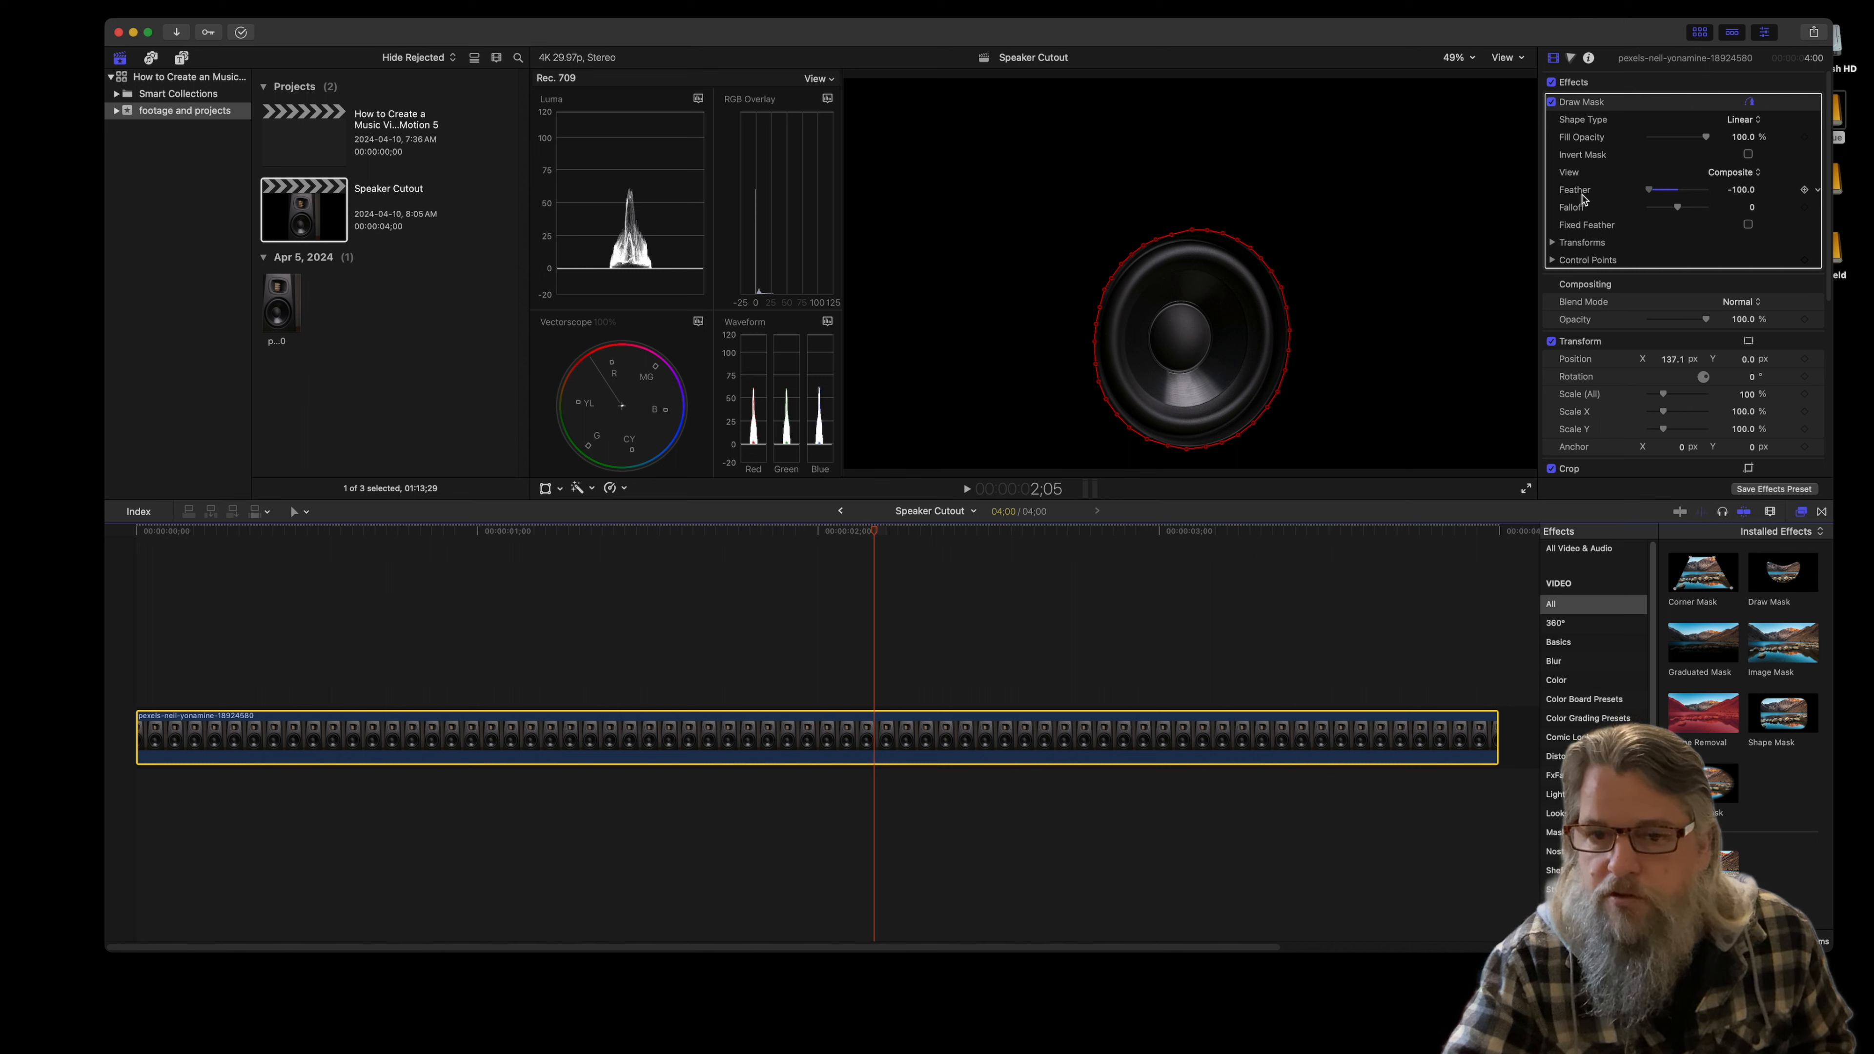
mouse_move(1679, 213)
mouse_down()
mouse_move(1582, 210)
mouse_move(1734, 208)
mouse_move(1619, 208)
mouse_up()
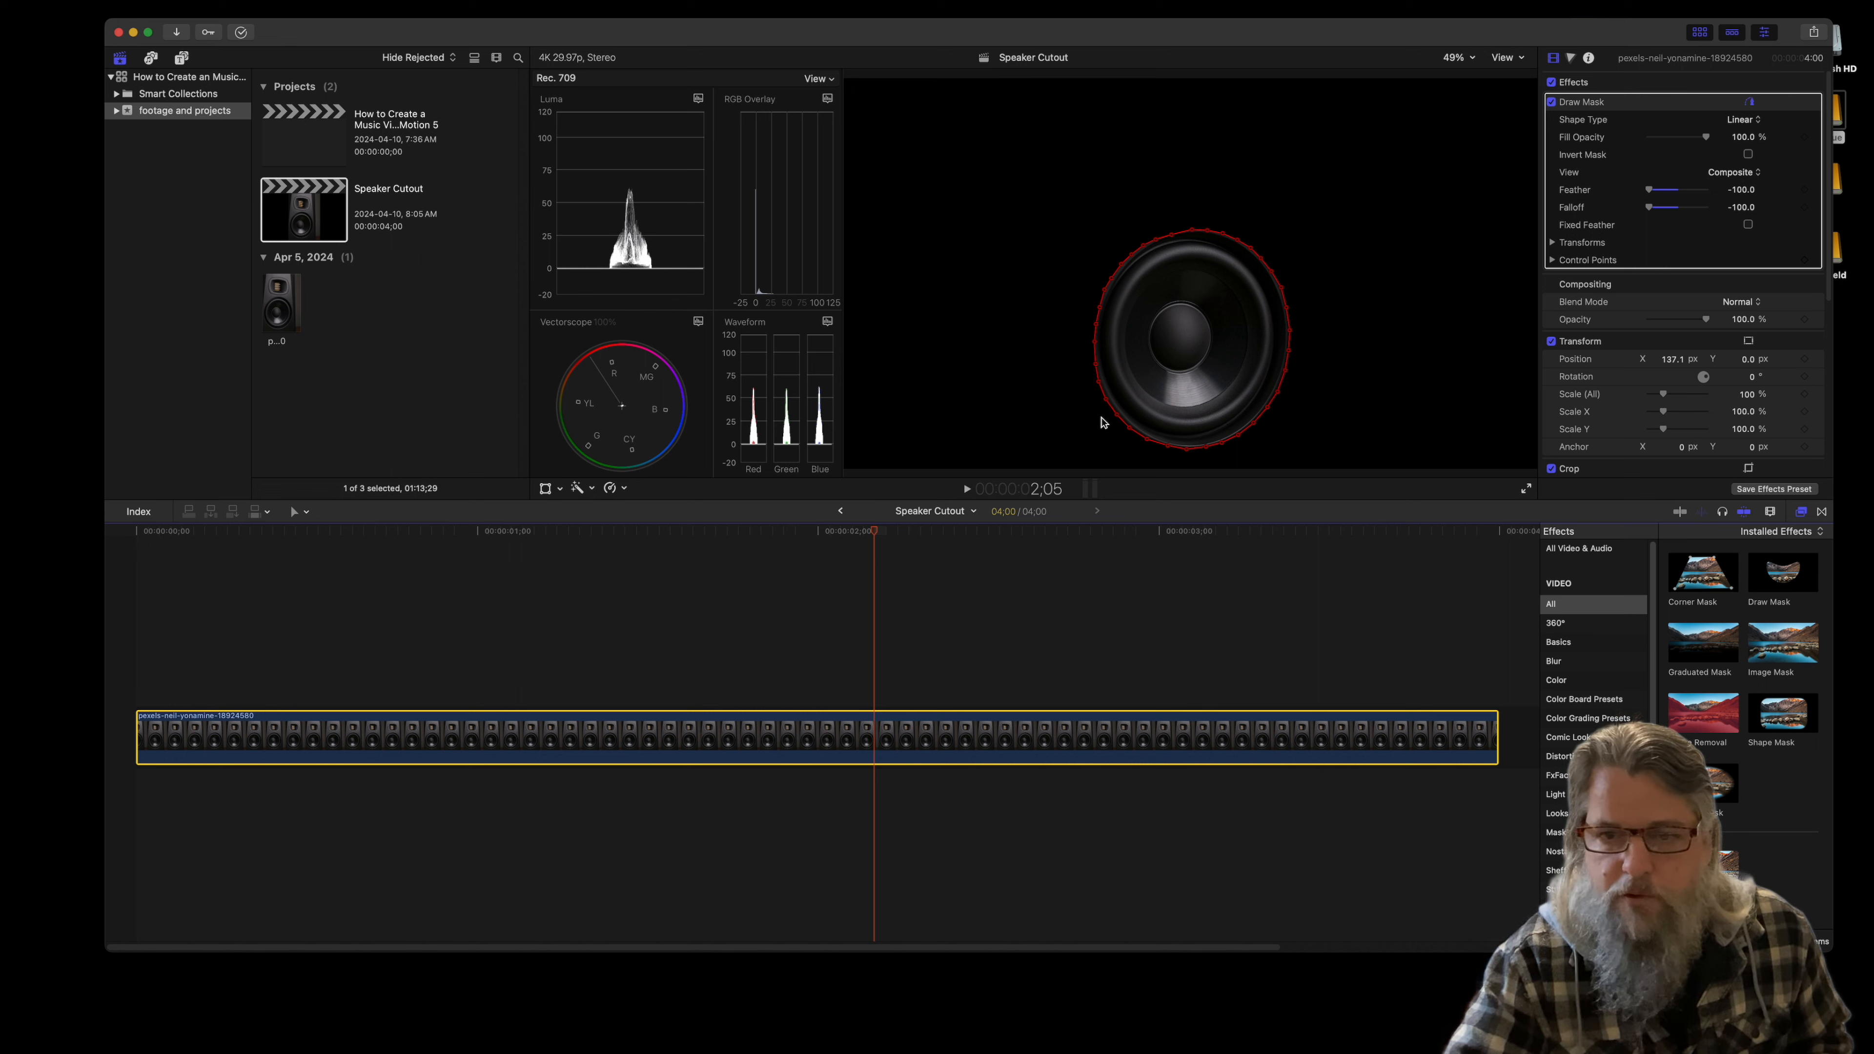
click(545, 490)
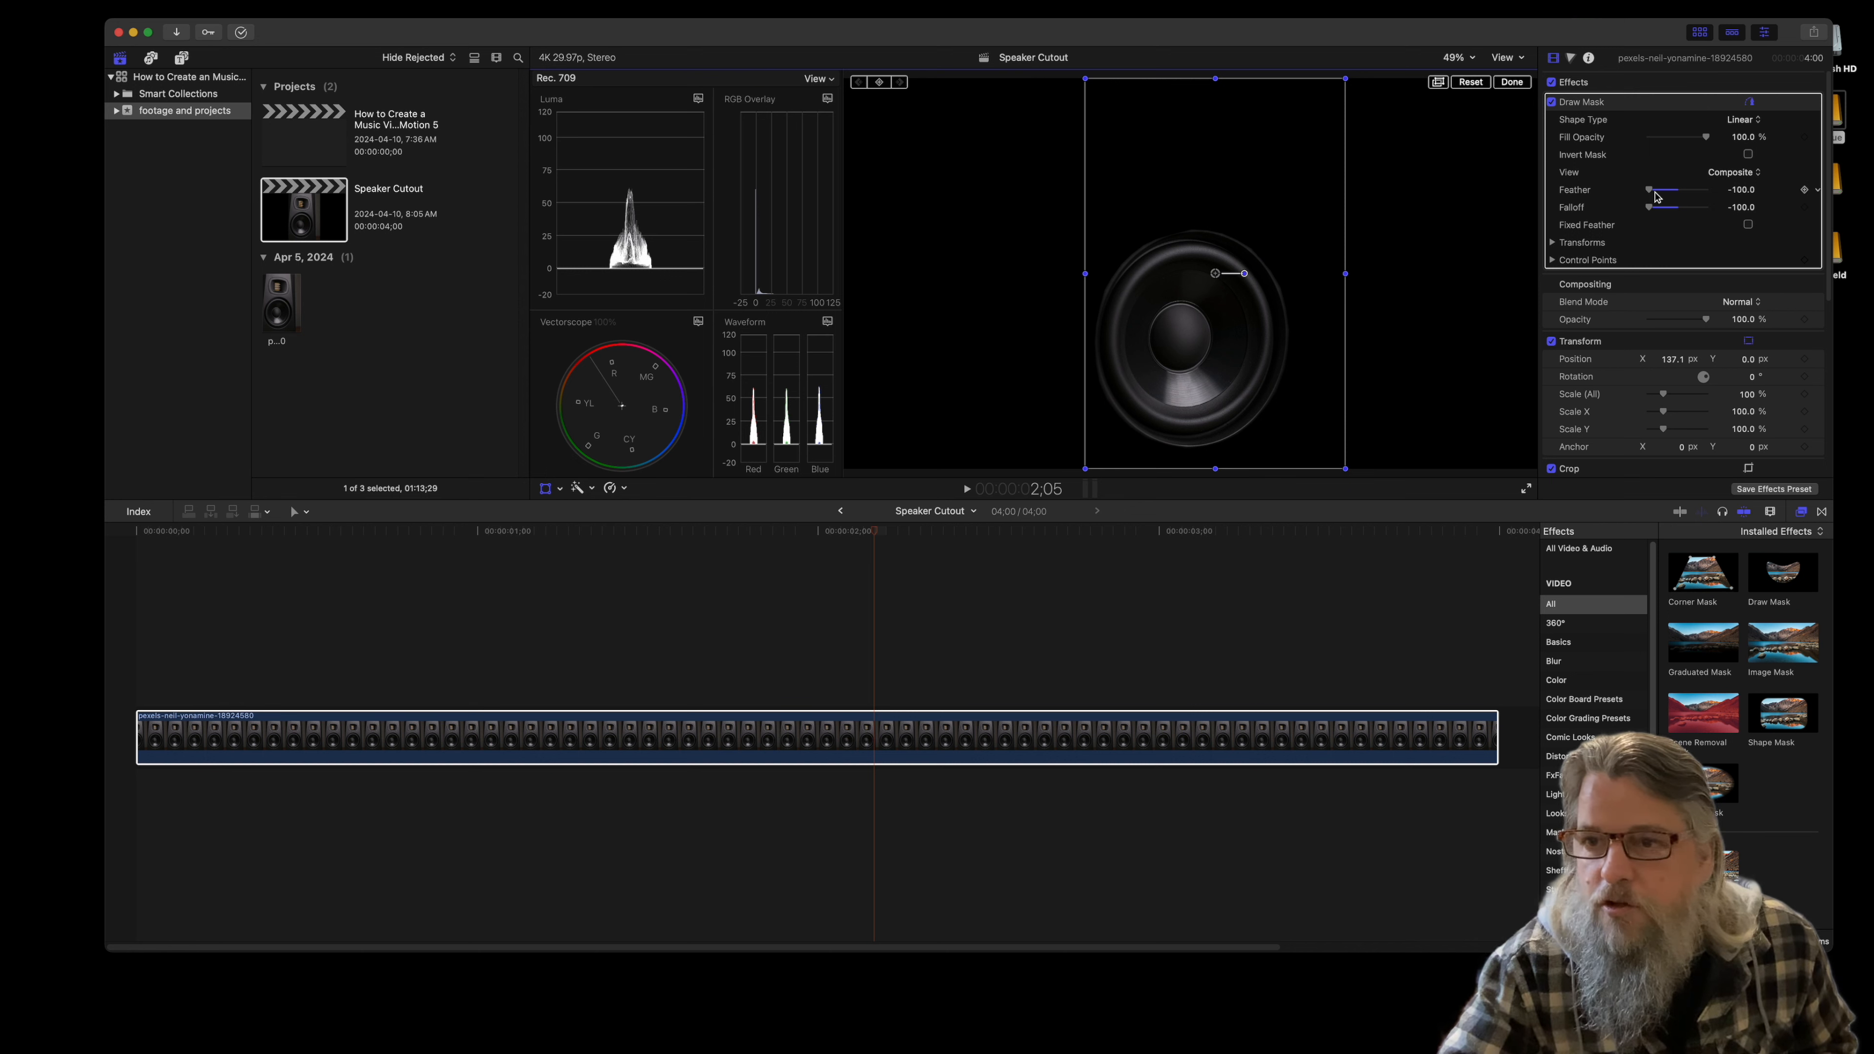
mouse_move(1650, 207)
mouse_down()
mouse_move(1717, 209)
mouse_move(1622, 209)
mouse_move(1722, 208)
mouse_move(1619, 189)
mouse_up()
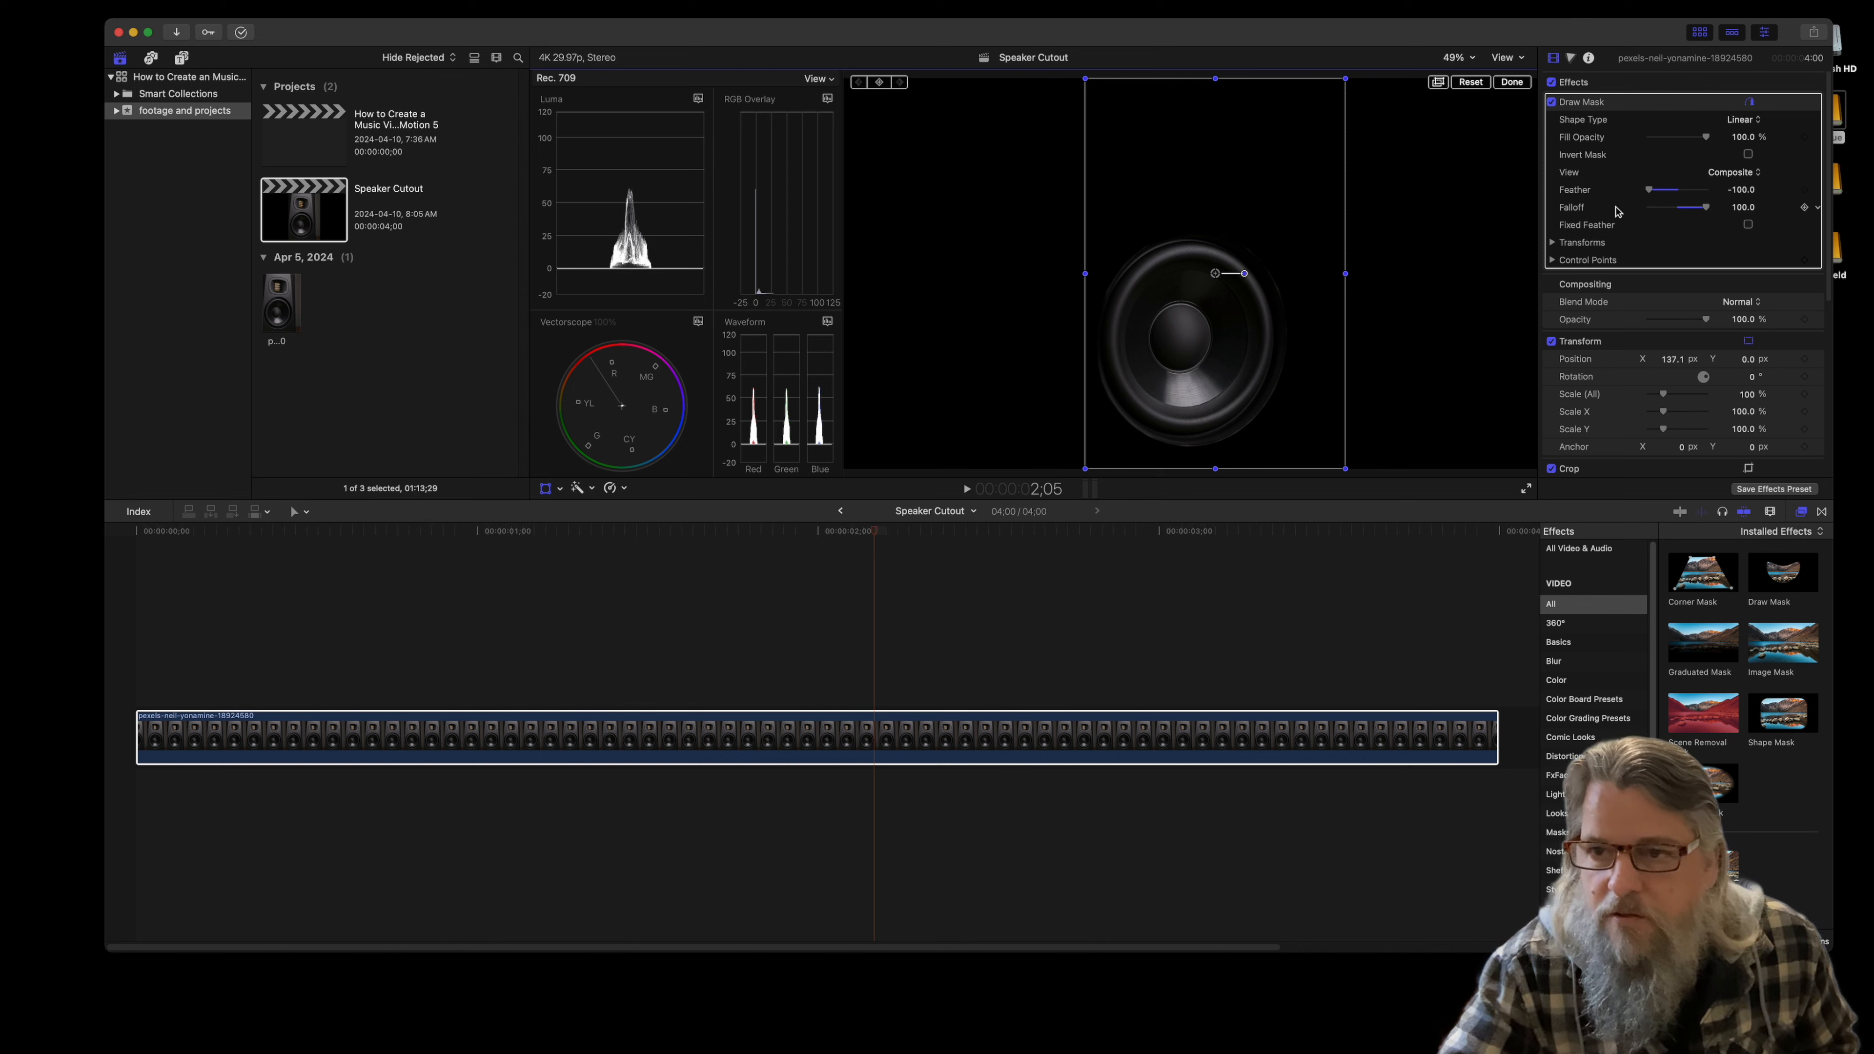
mouse_move(1708, 210)
mouse_down()
mouse_move(1652, 207)
mouse_move(1734, 210)
mouse_up()
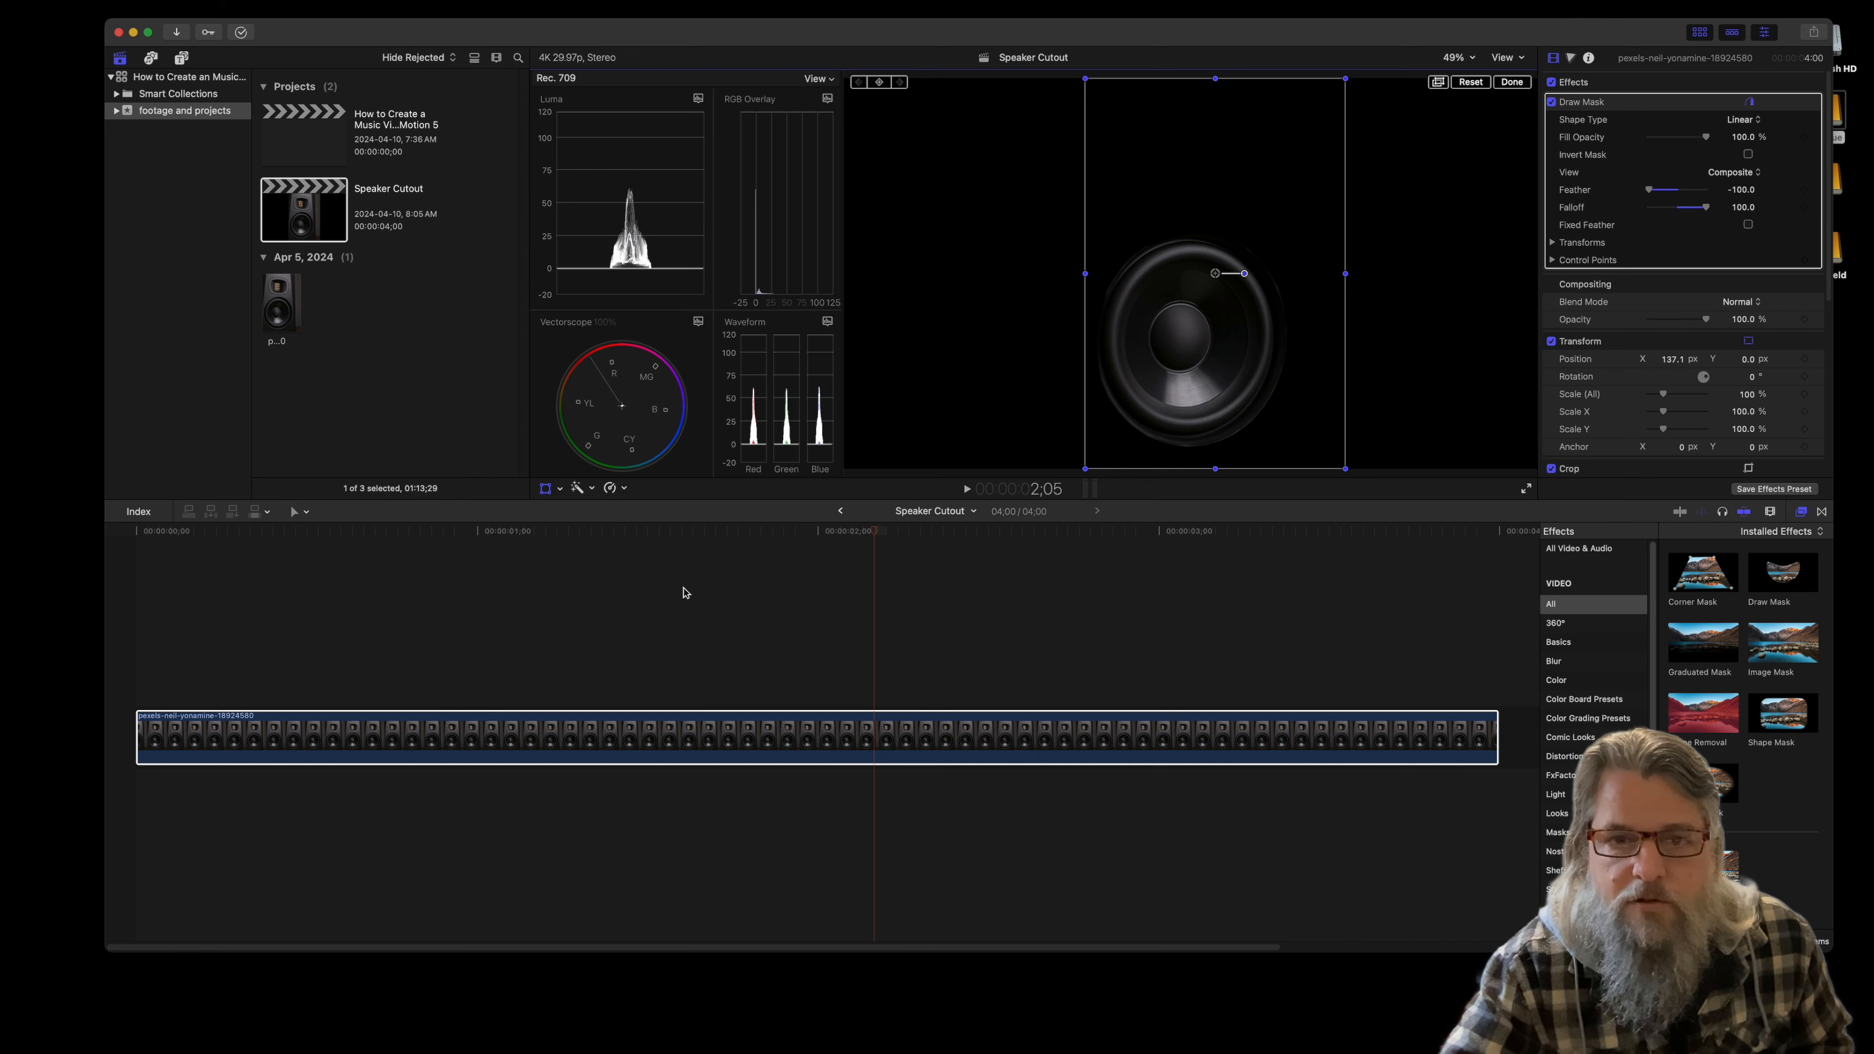
Step: Refine the mask's control points along the woofer's lower edge and check the cutout with the outline hidden
click(546, 490)
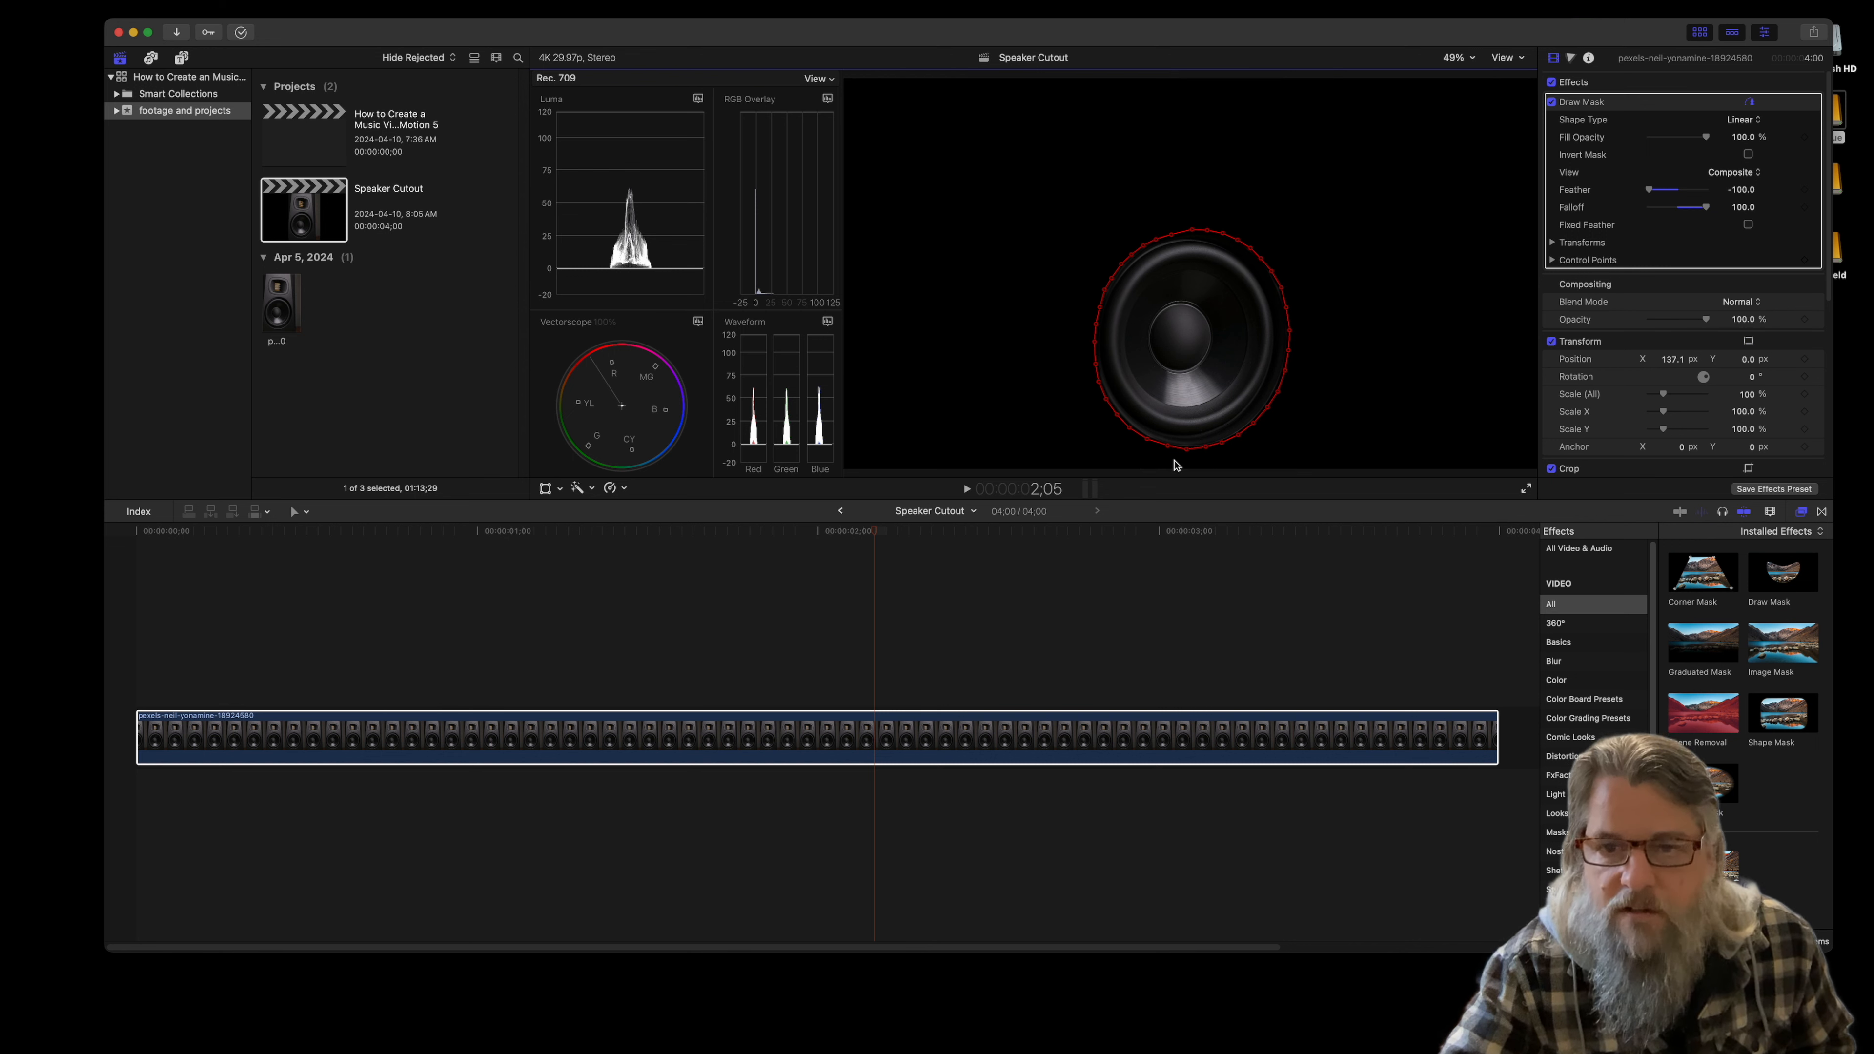
drag(1187, 450, 1185, 446)
click(1147, 440)
click(1110, 404)
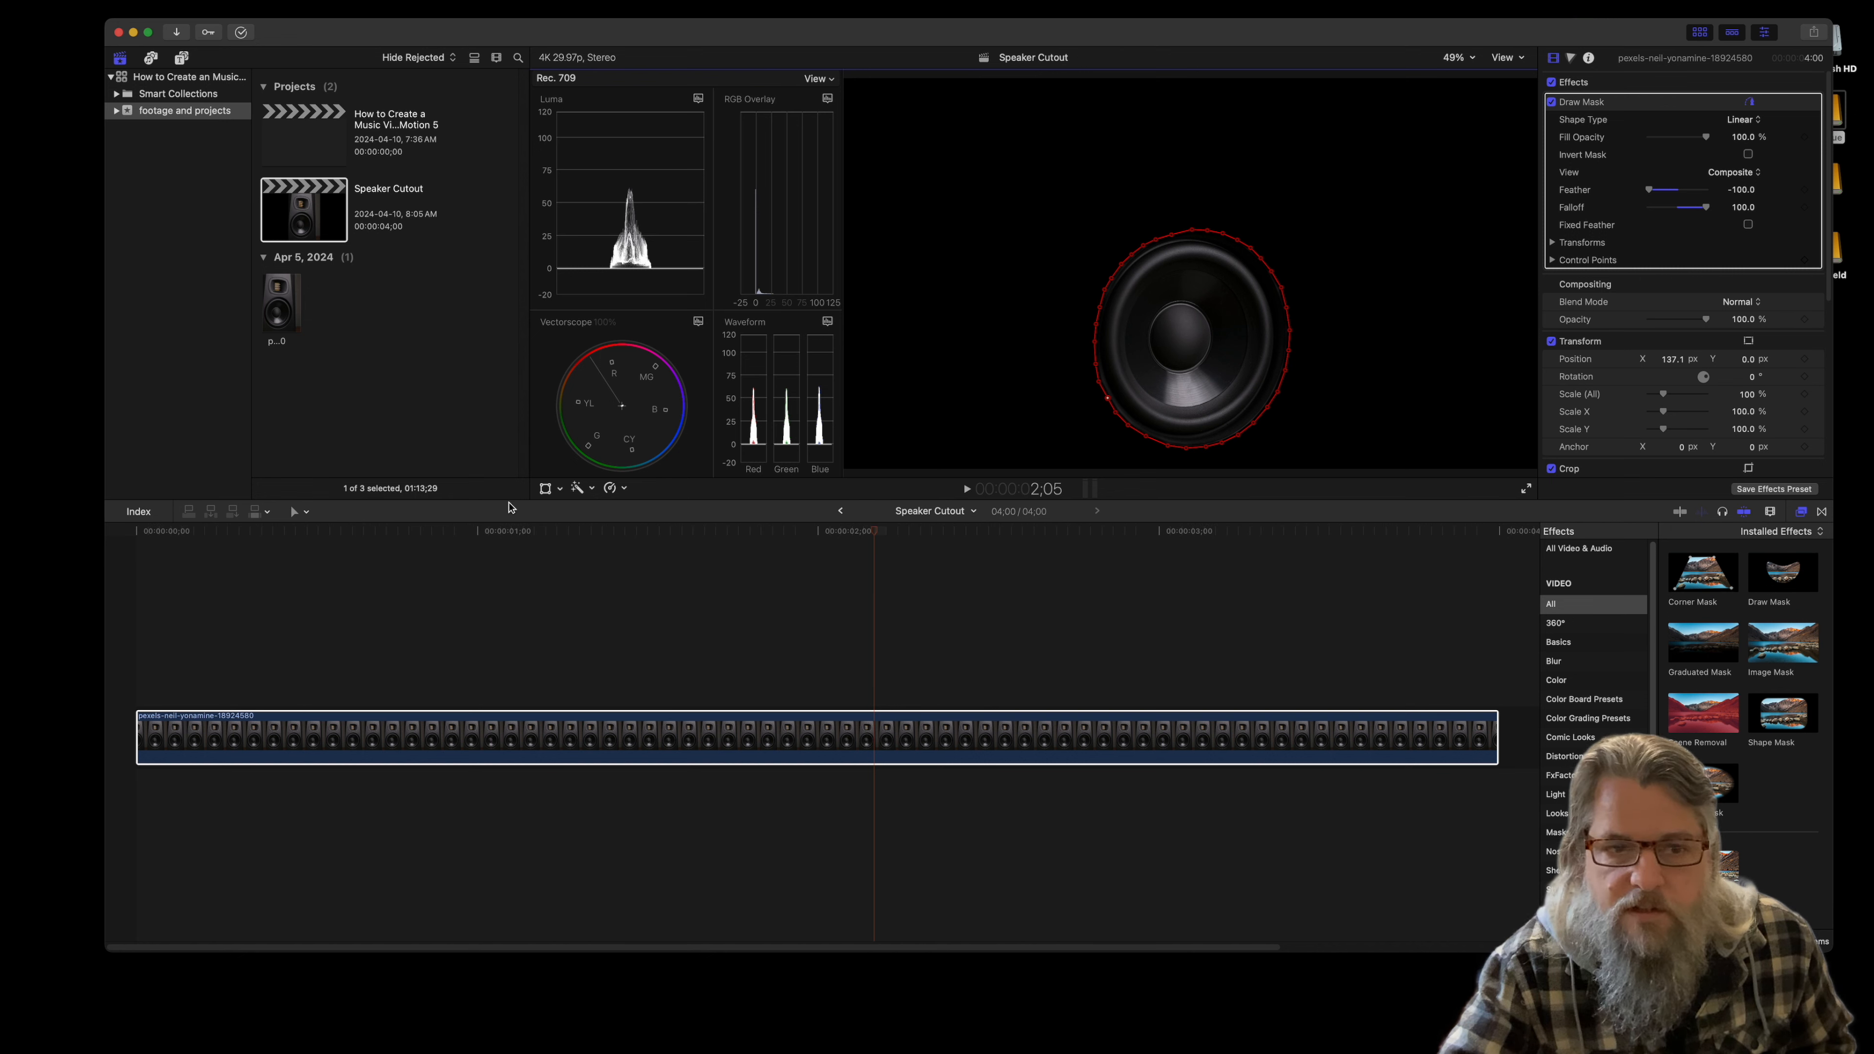
click(545, 490)
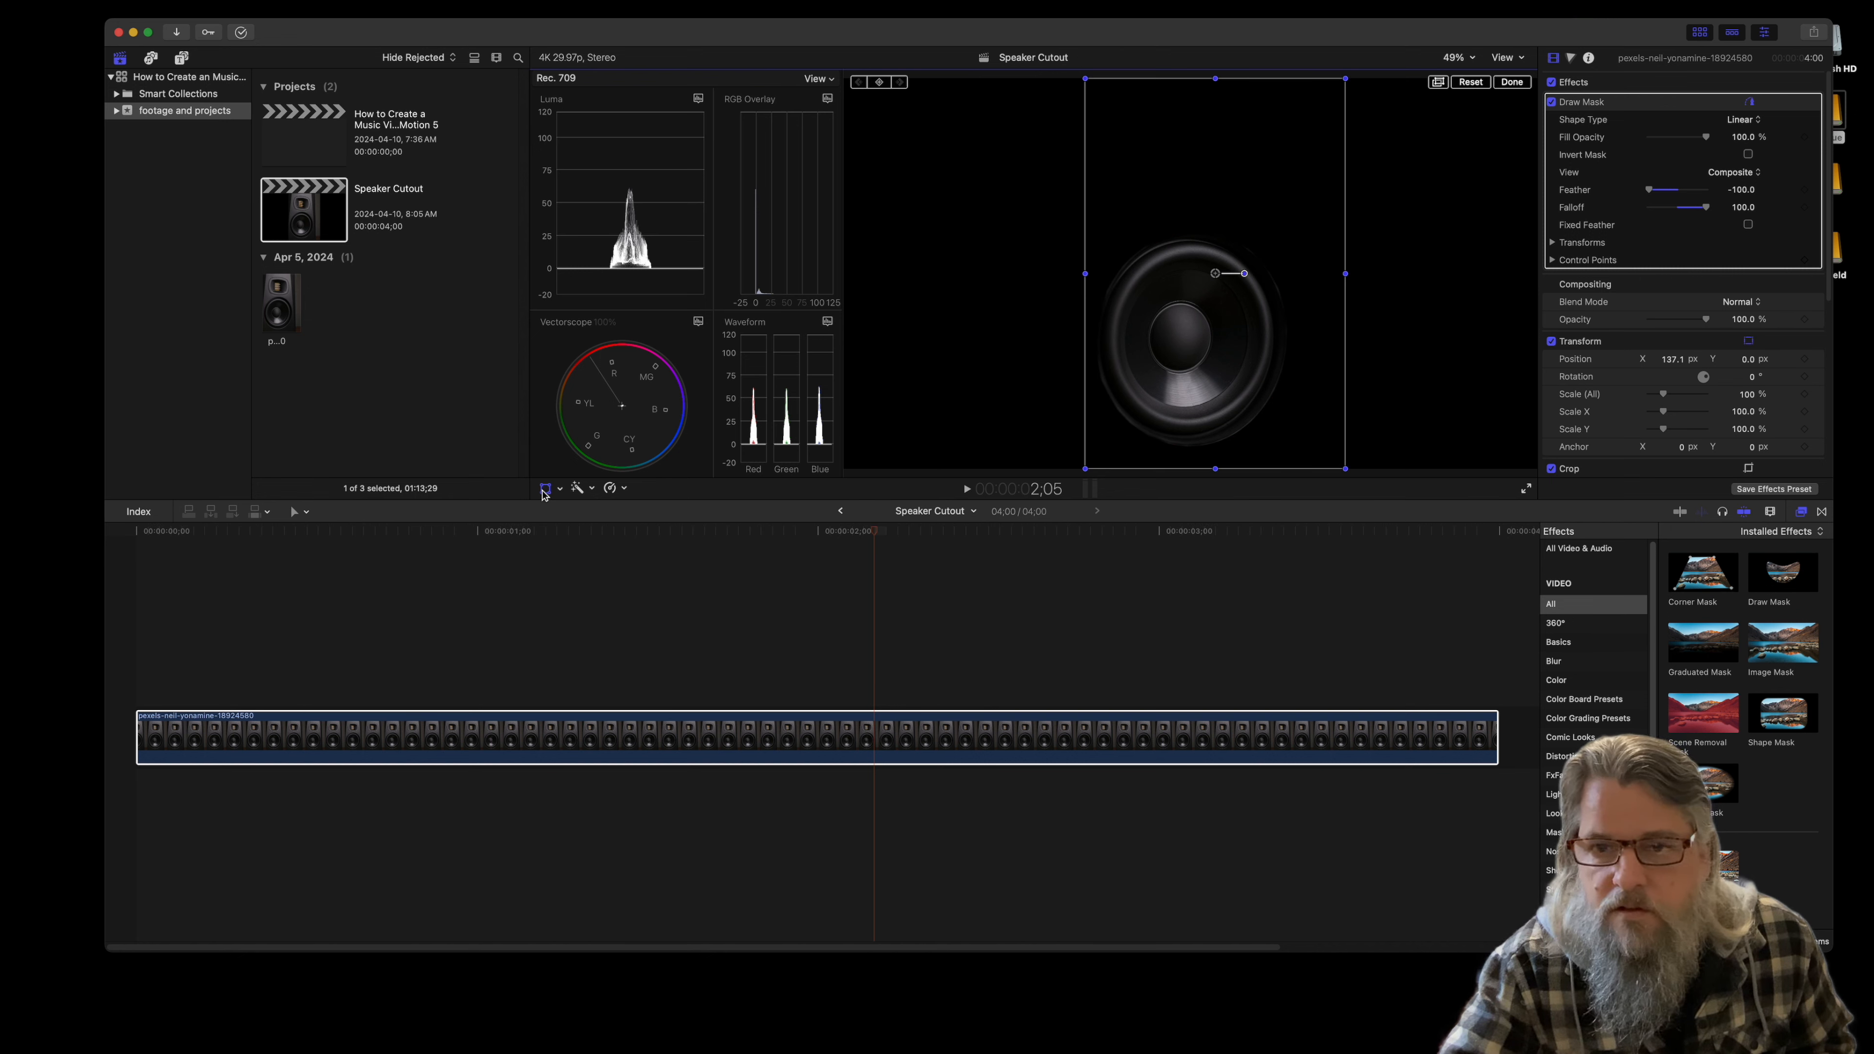
click(545, 490)
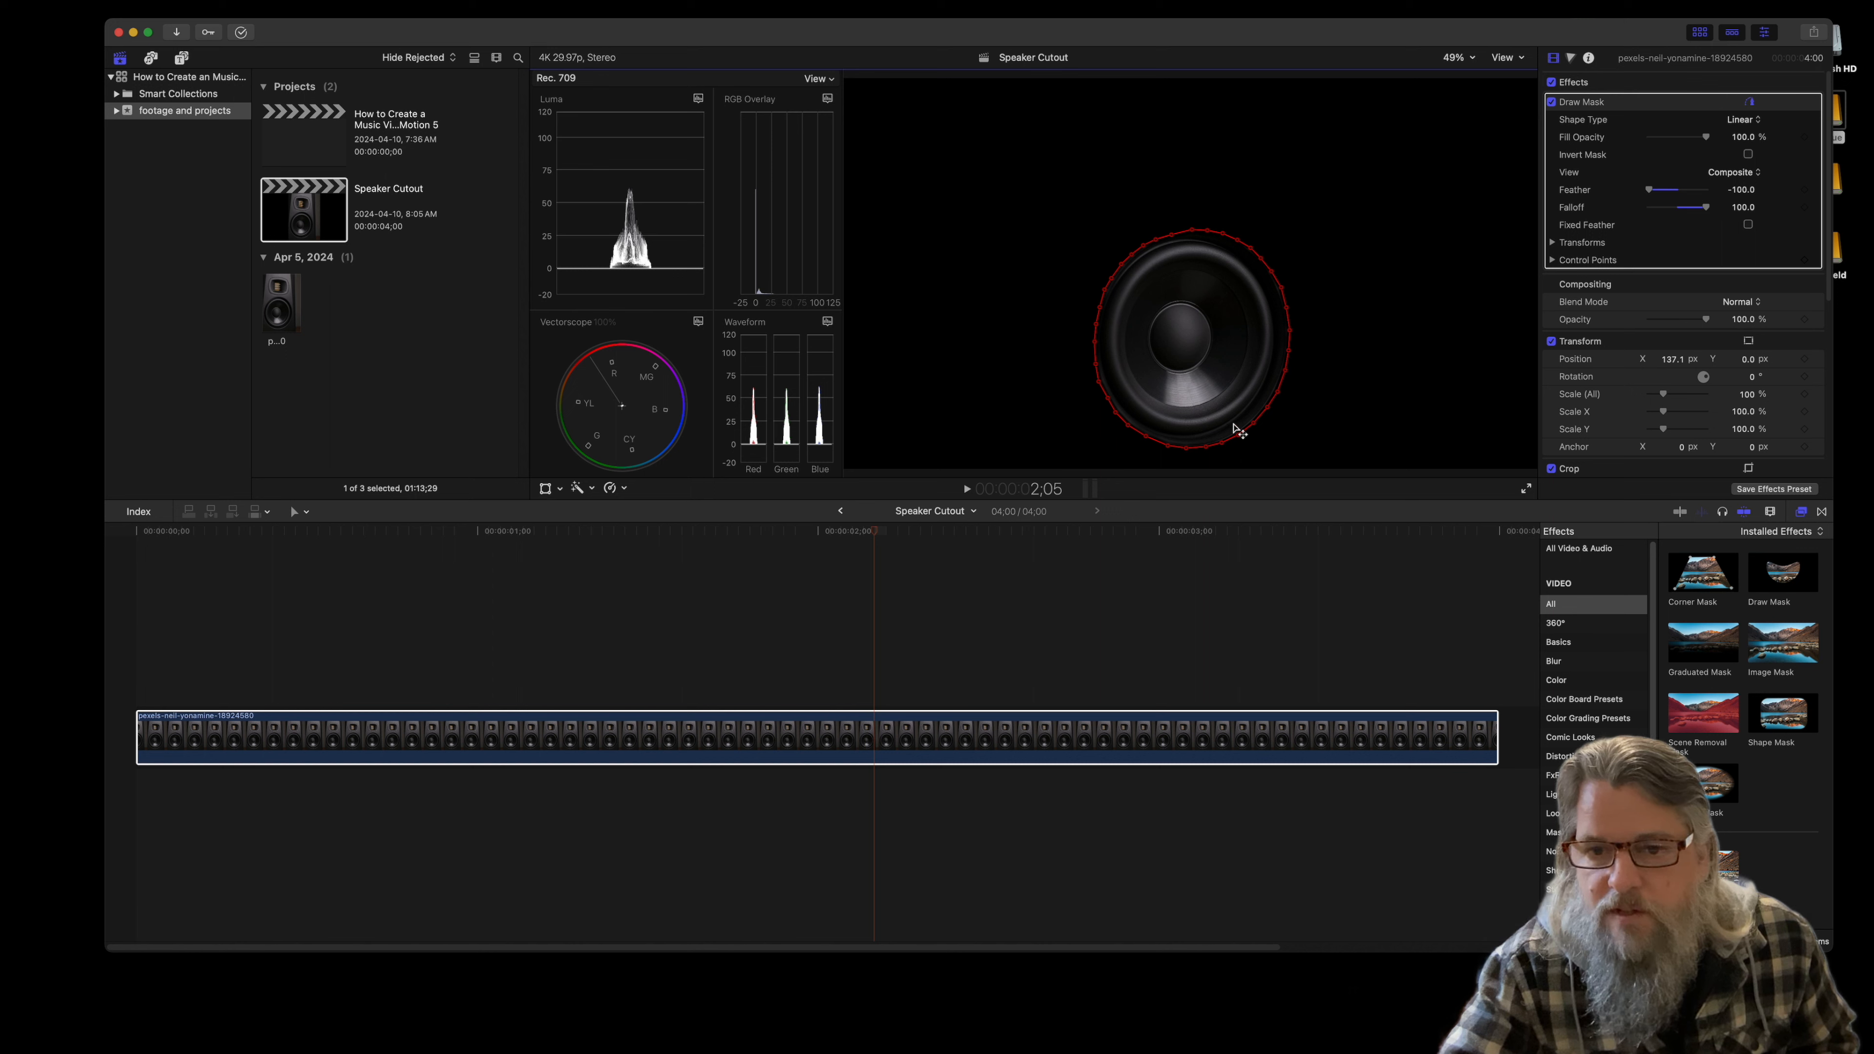
click(1122, 419)
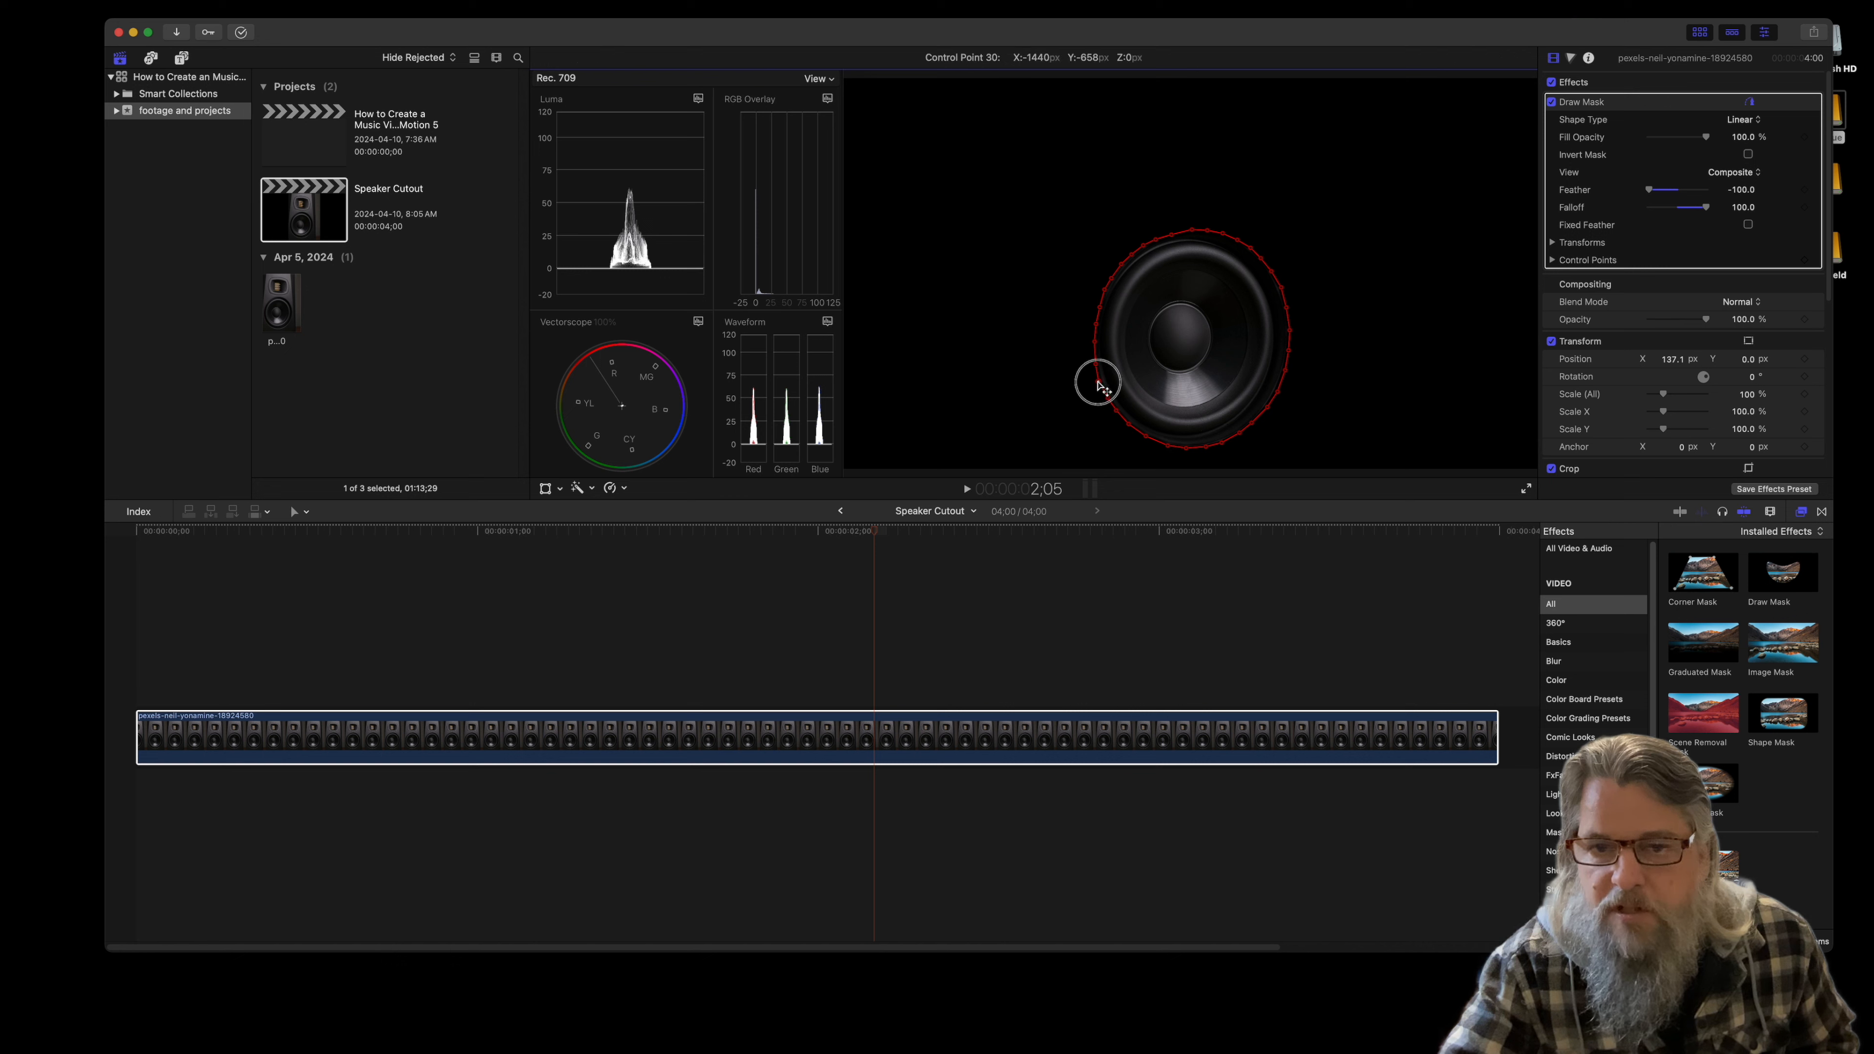
click(545, 489)
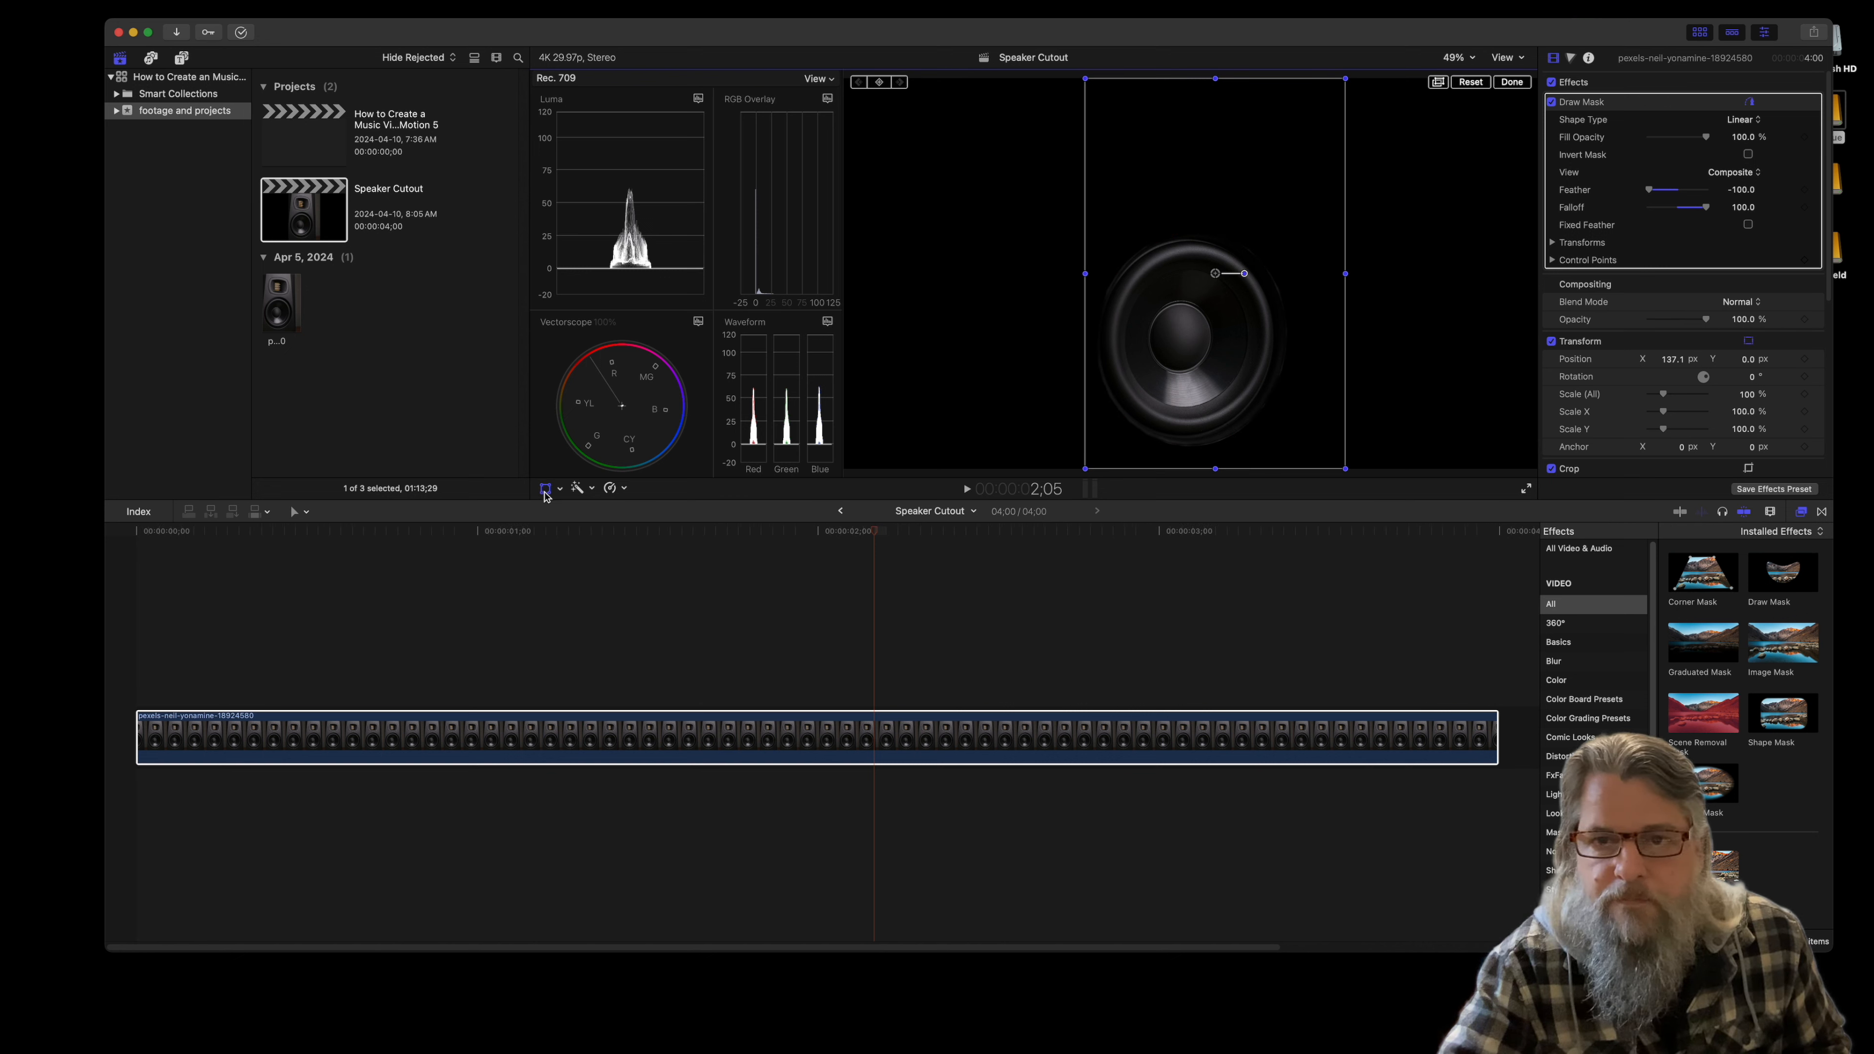
click(545, 488)
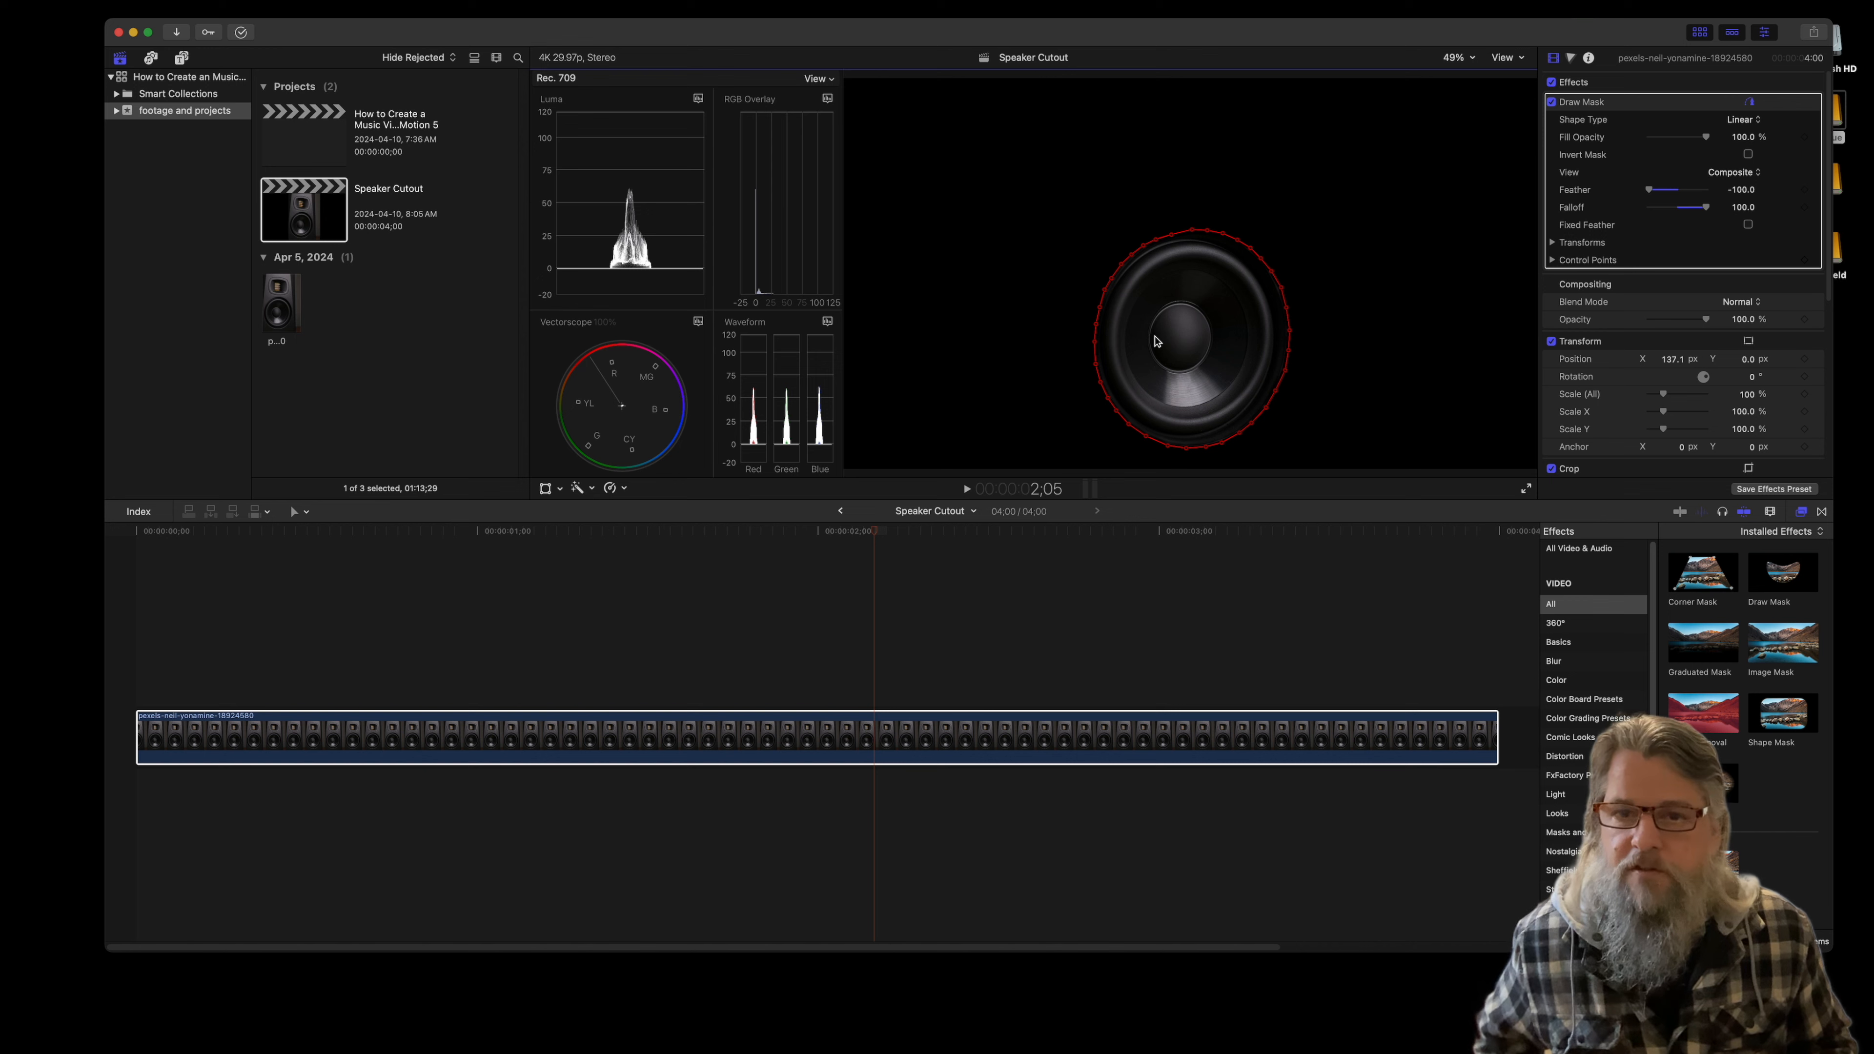
Step: Move the masked woofer up in the frame with the Transform tool to a position of about X 141 px, Y 330 px
click(545, 489)
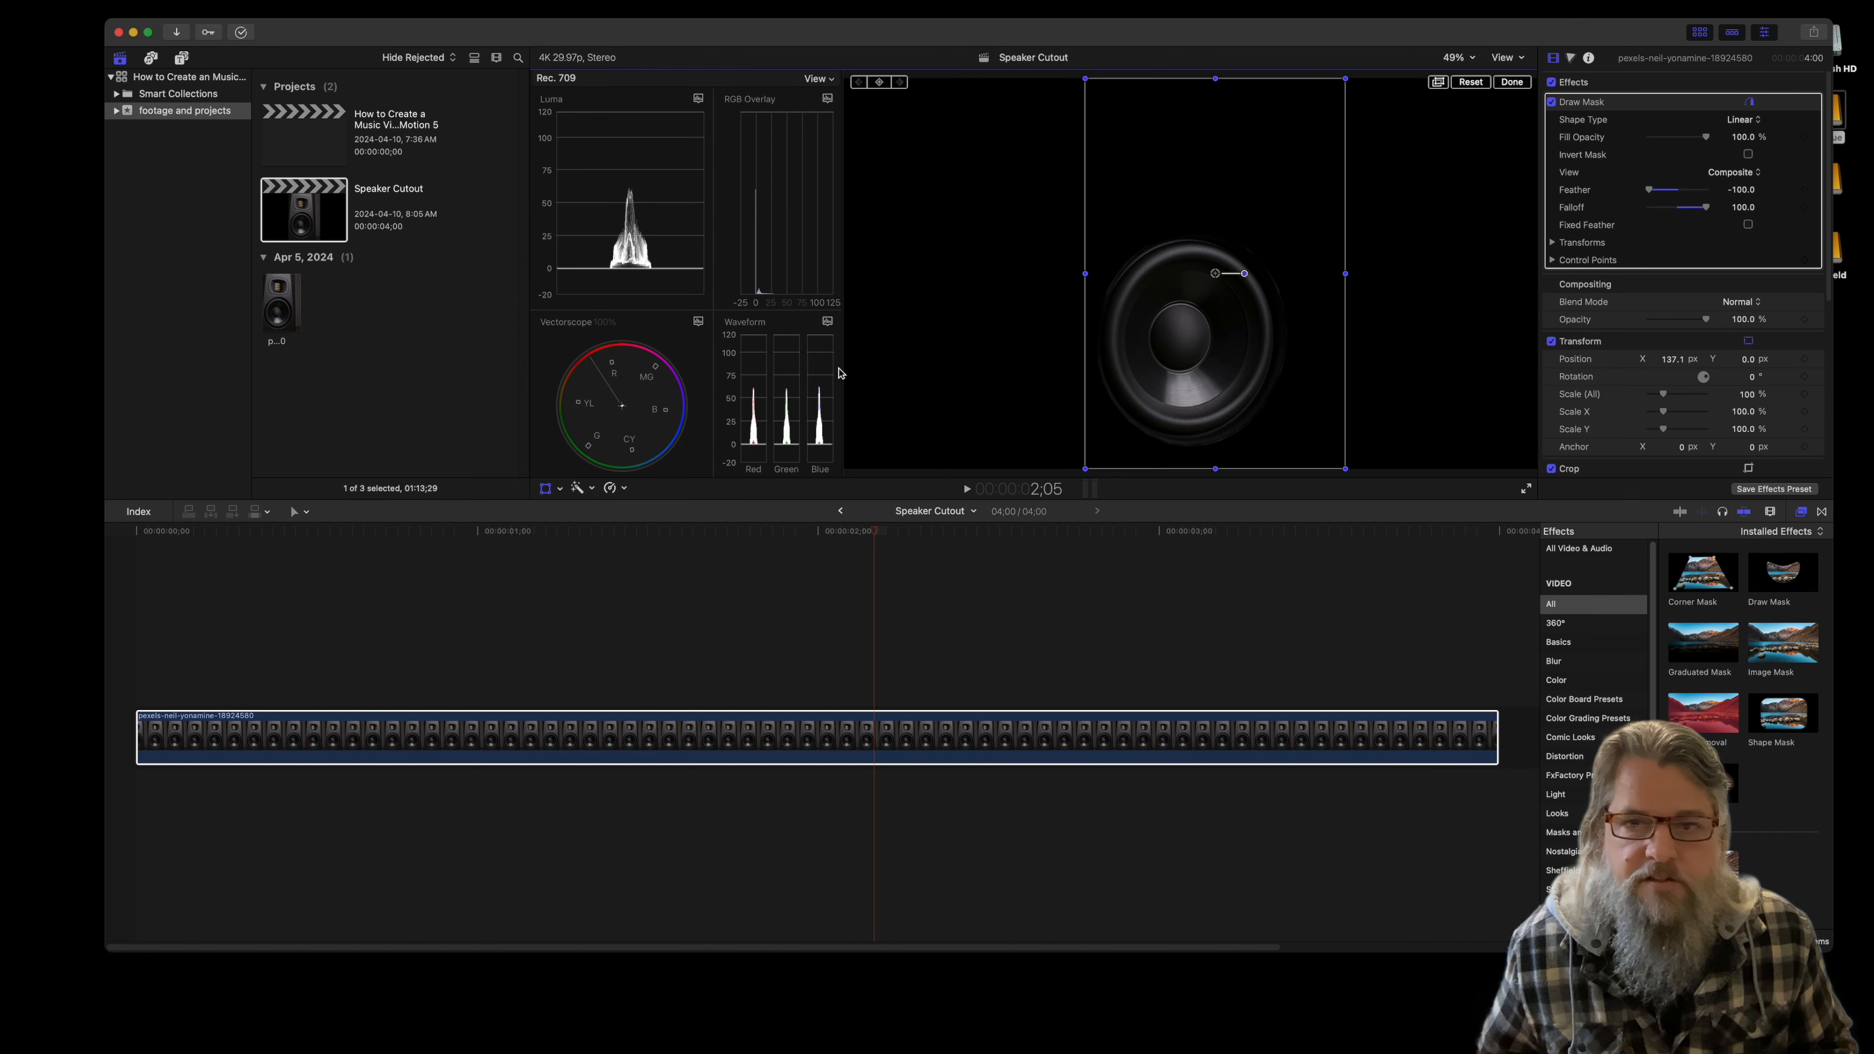
drag(1215, 273, 1213, 212)
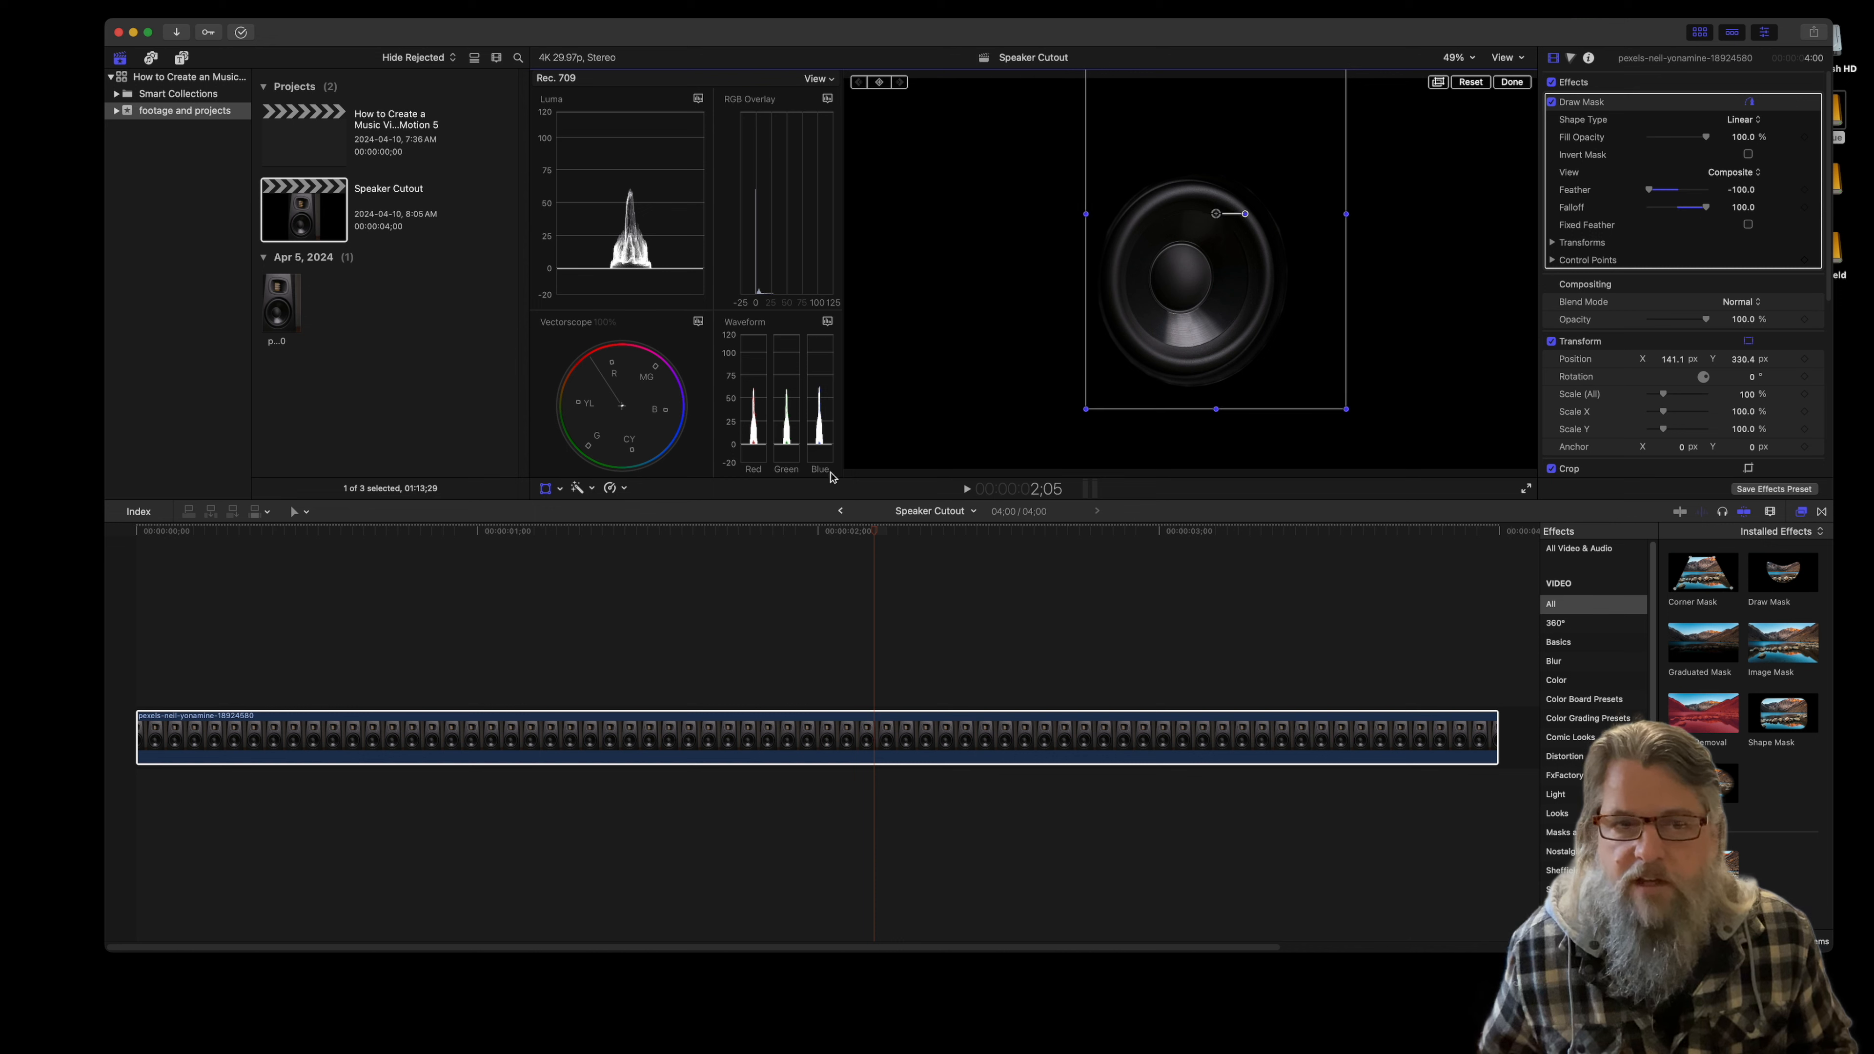
click(543, 490)
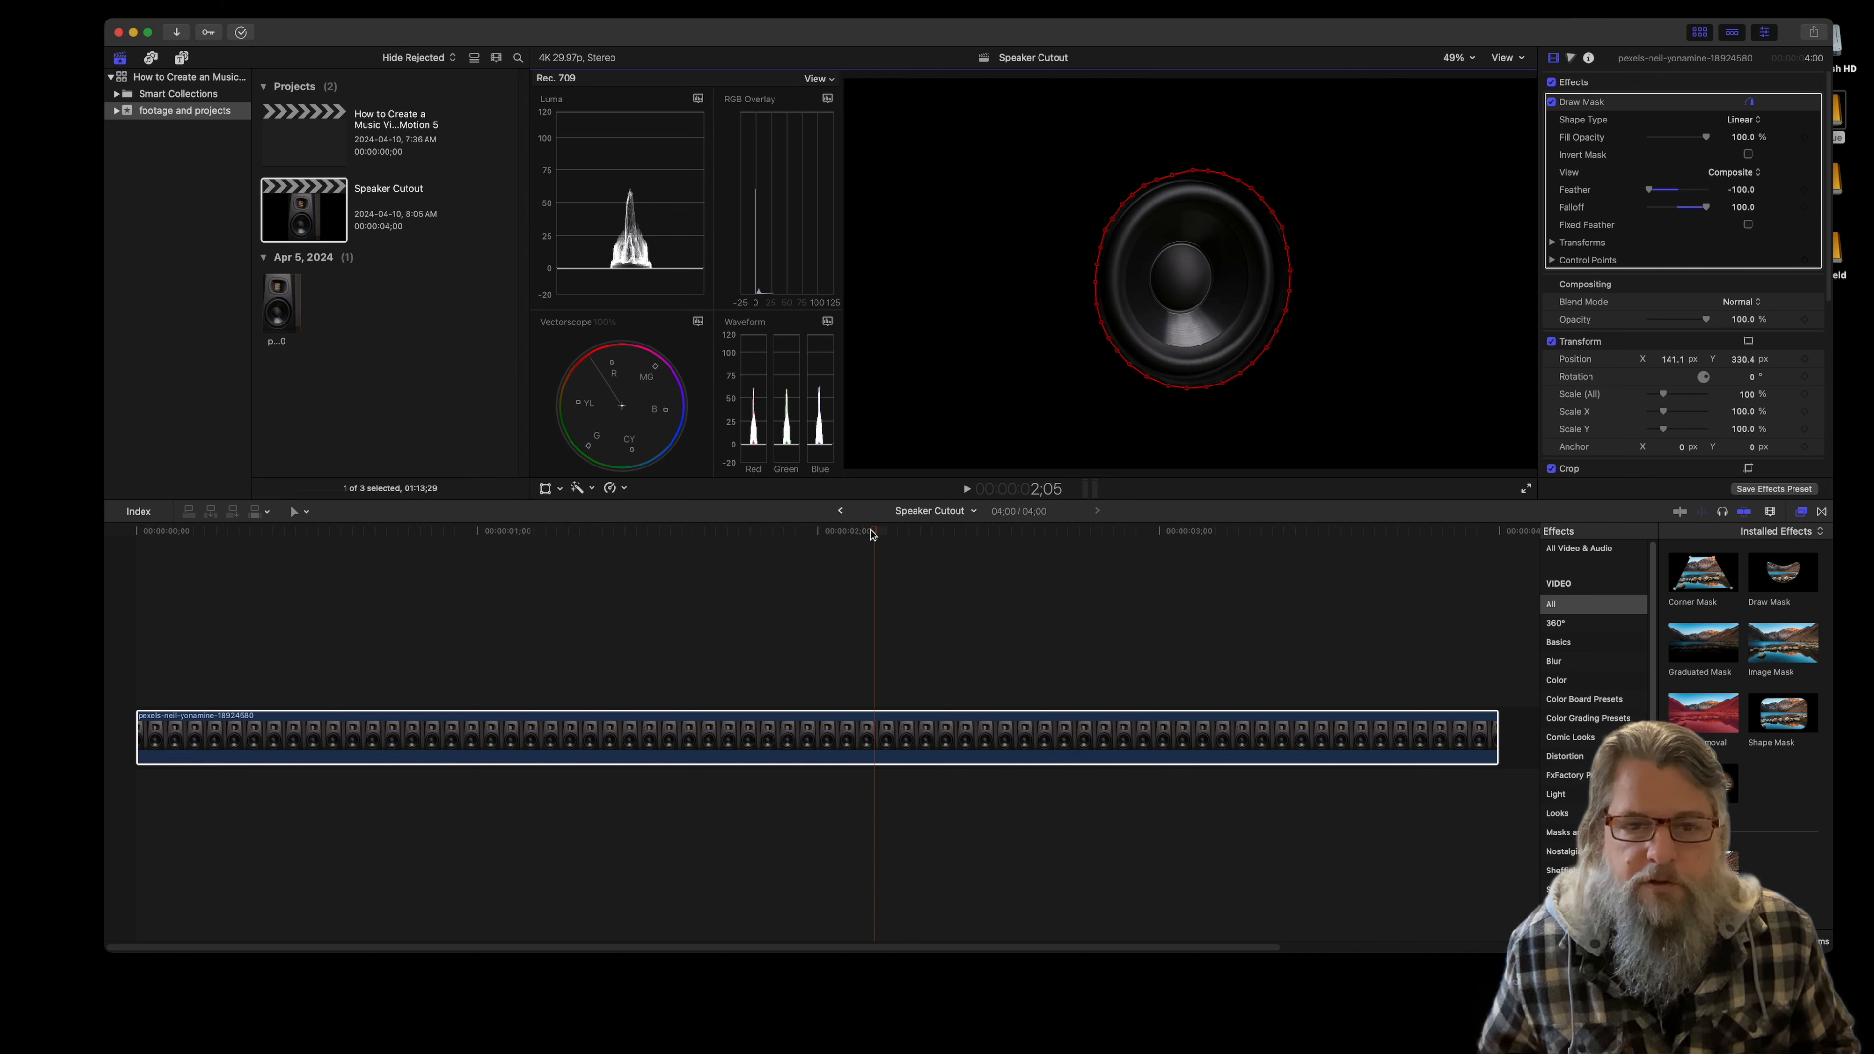
Step: Set up a Save Current Frame export of the frame at 2:05 and replace its tag with "speaker cutout"
click(876, 535)
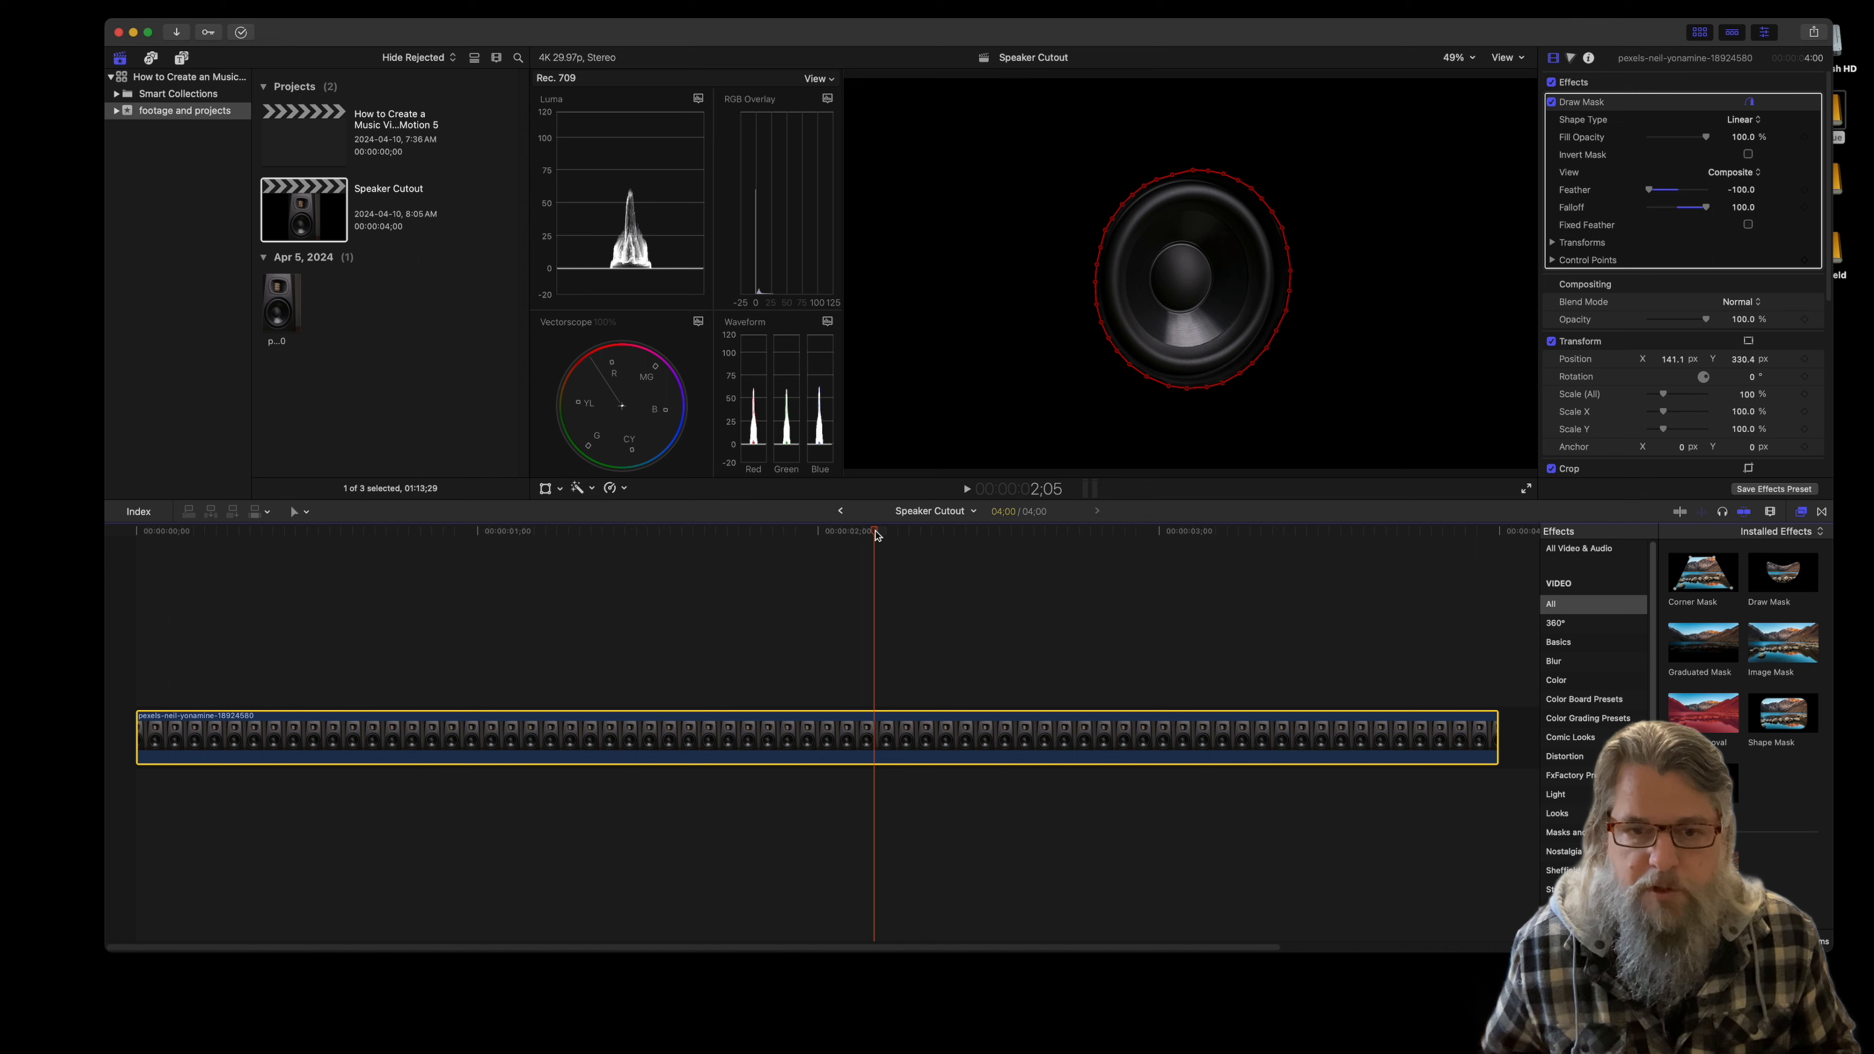
click(131, 9)
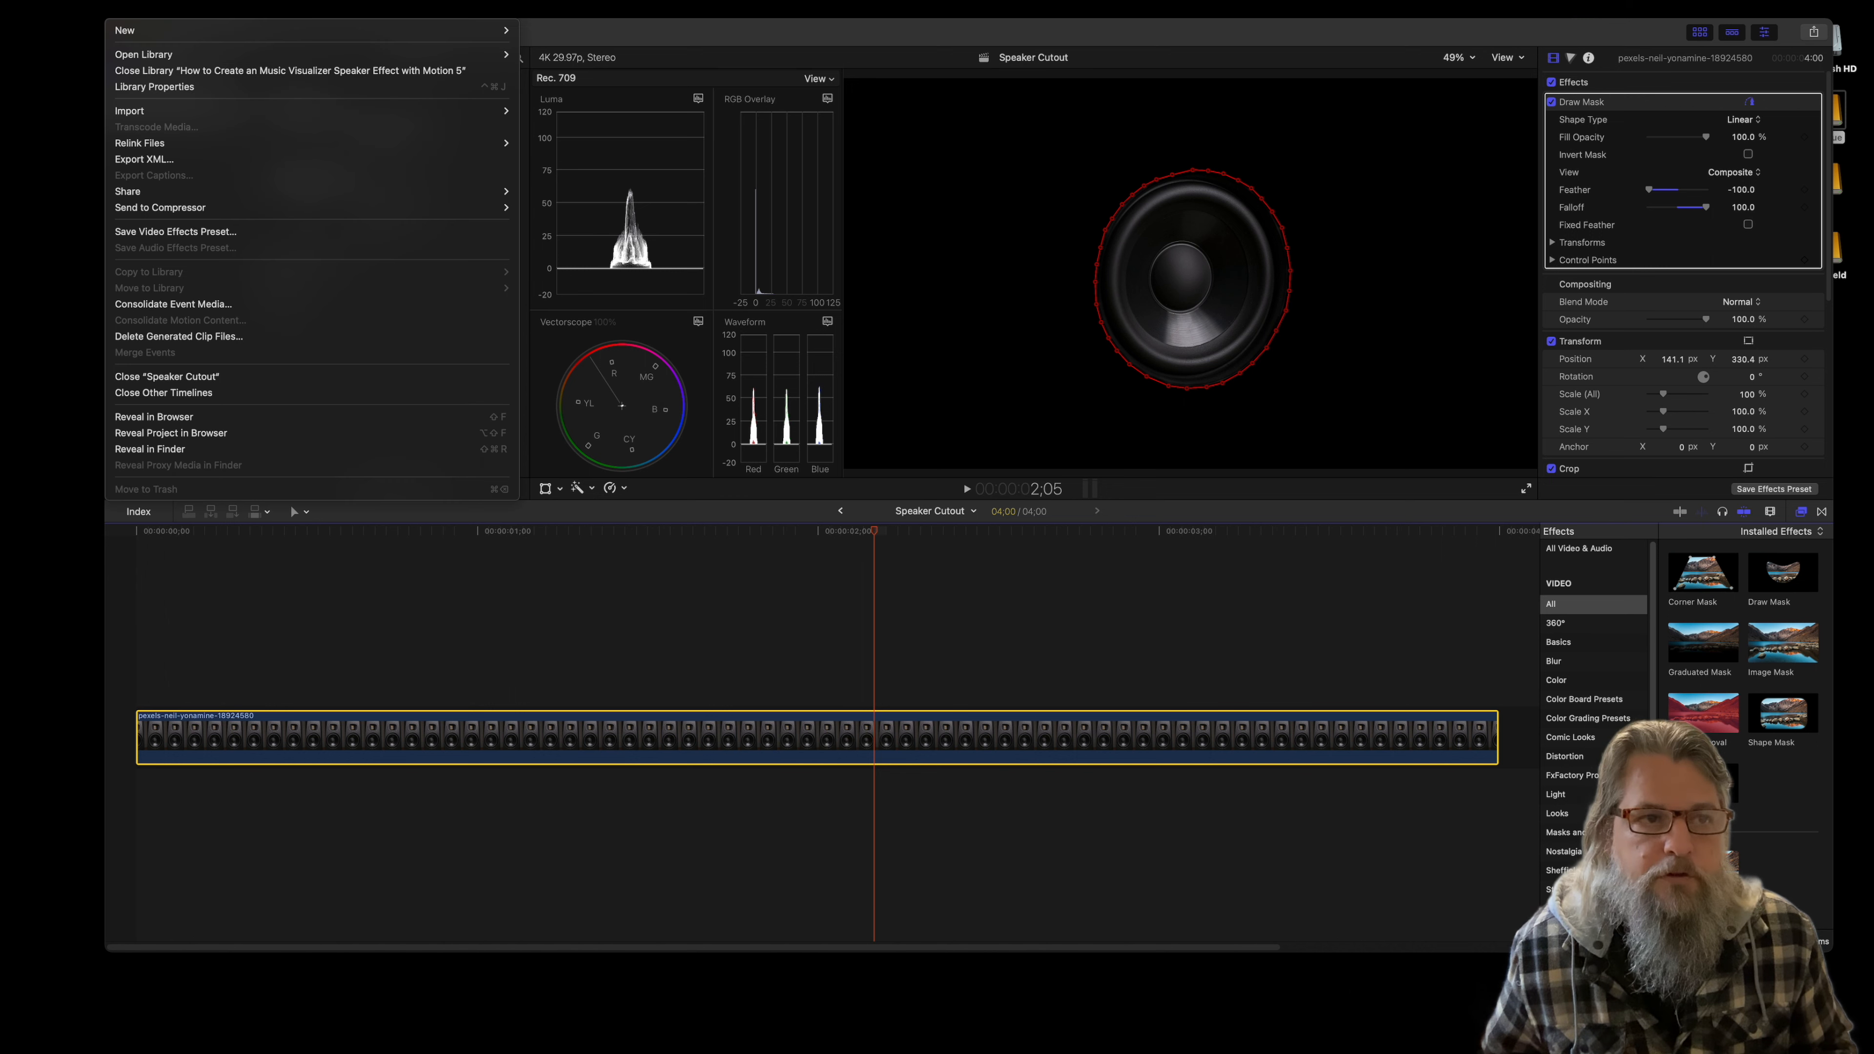
mouse_move(170, 193)
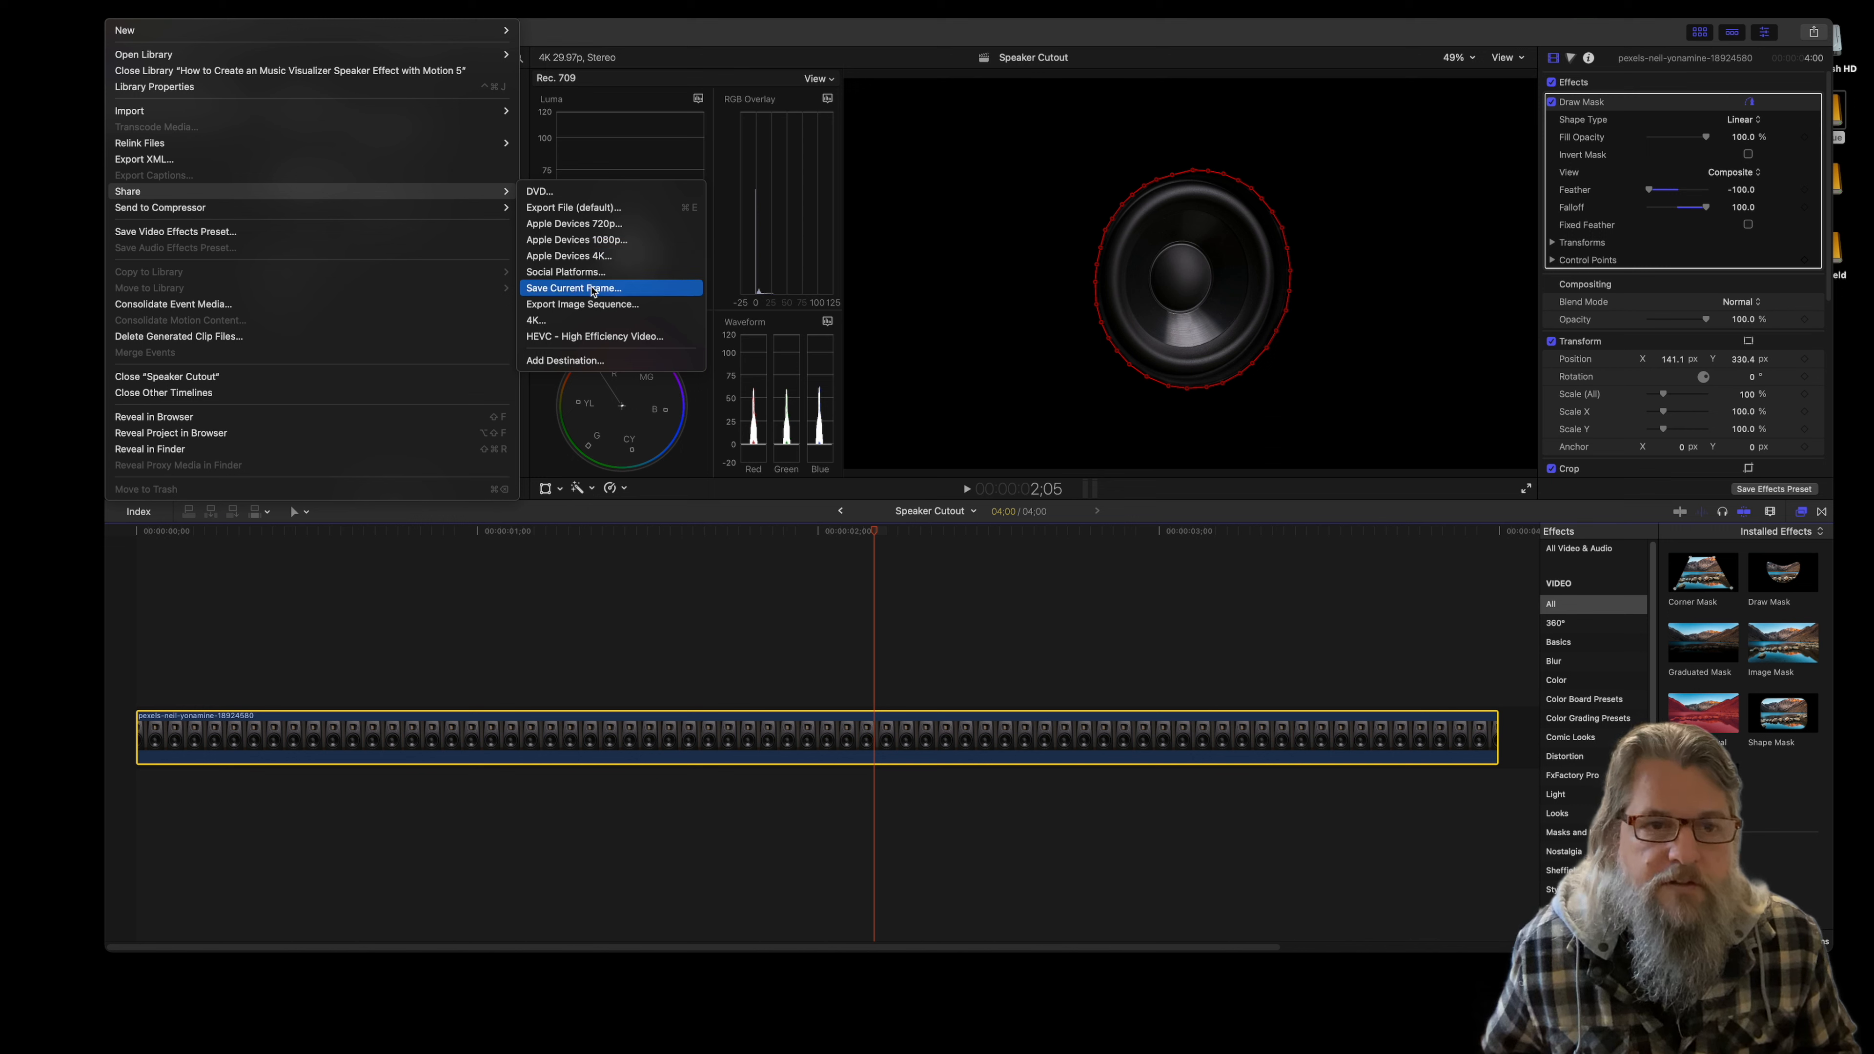
click(595, 288)
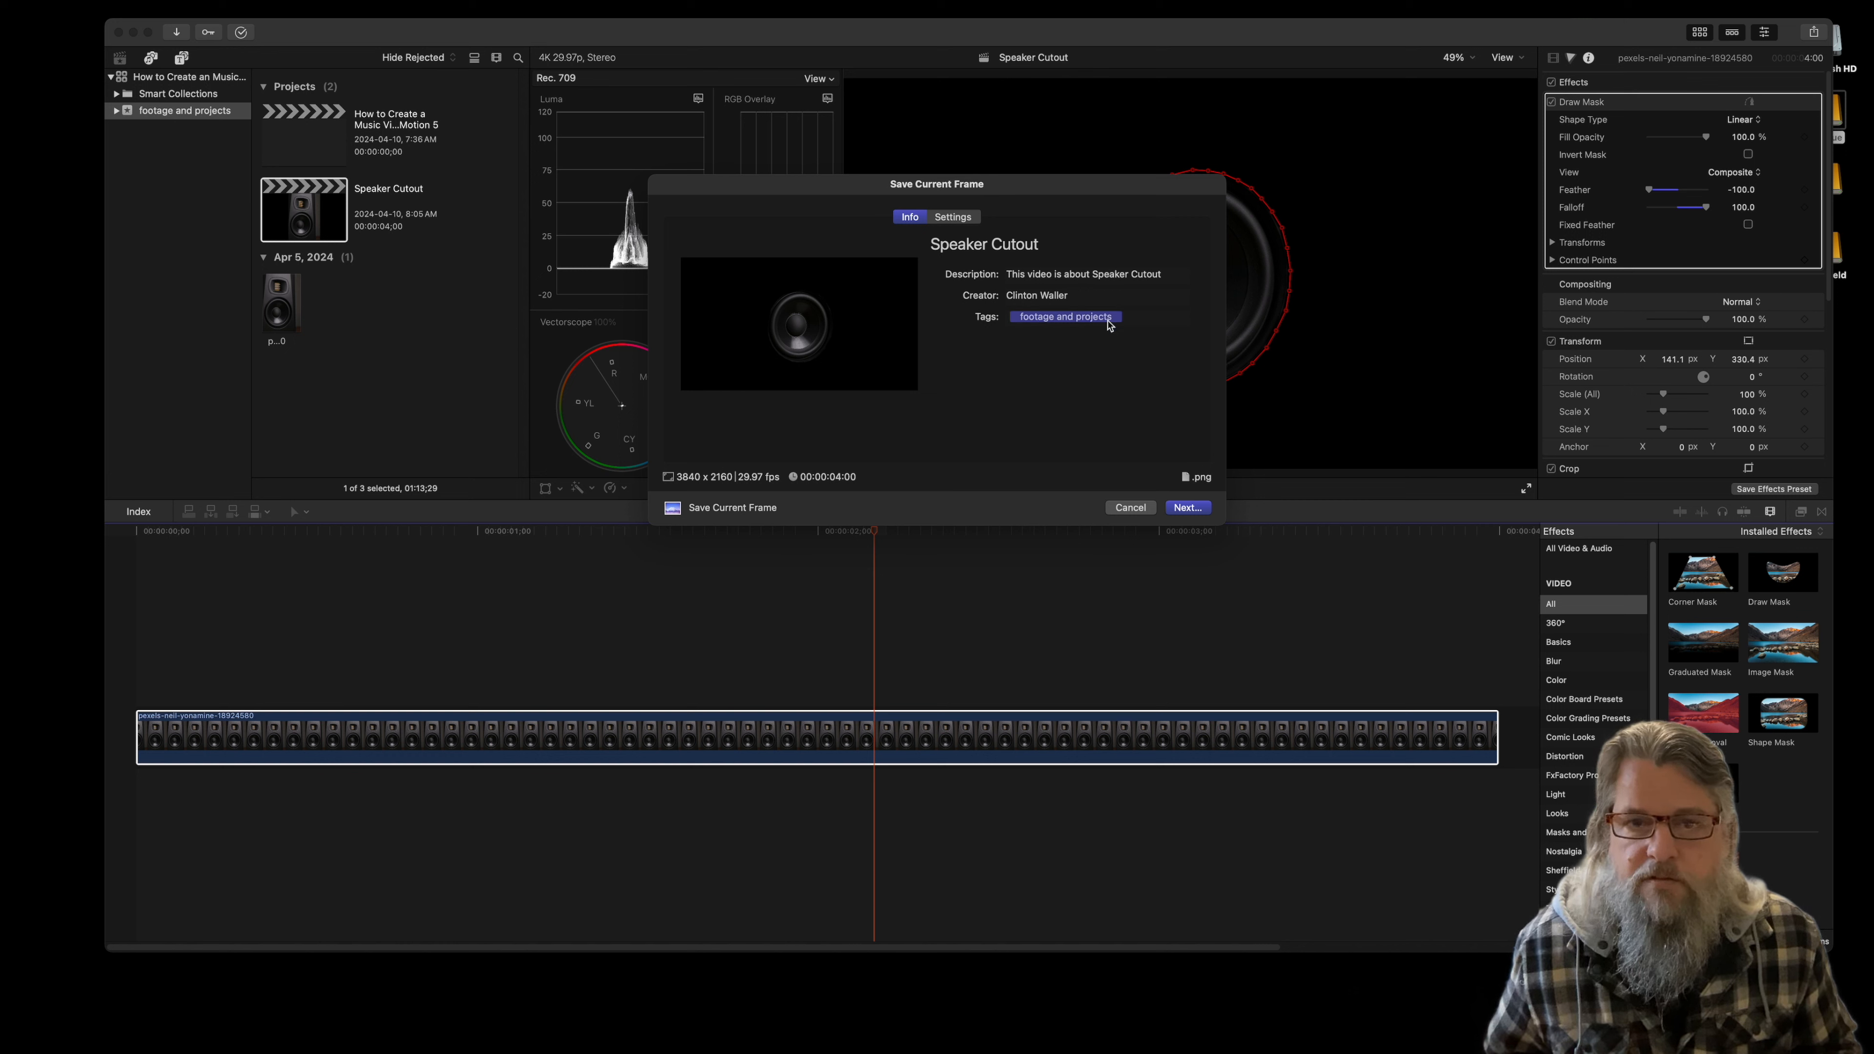
click(1127, 321)
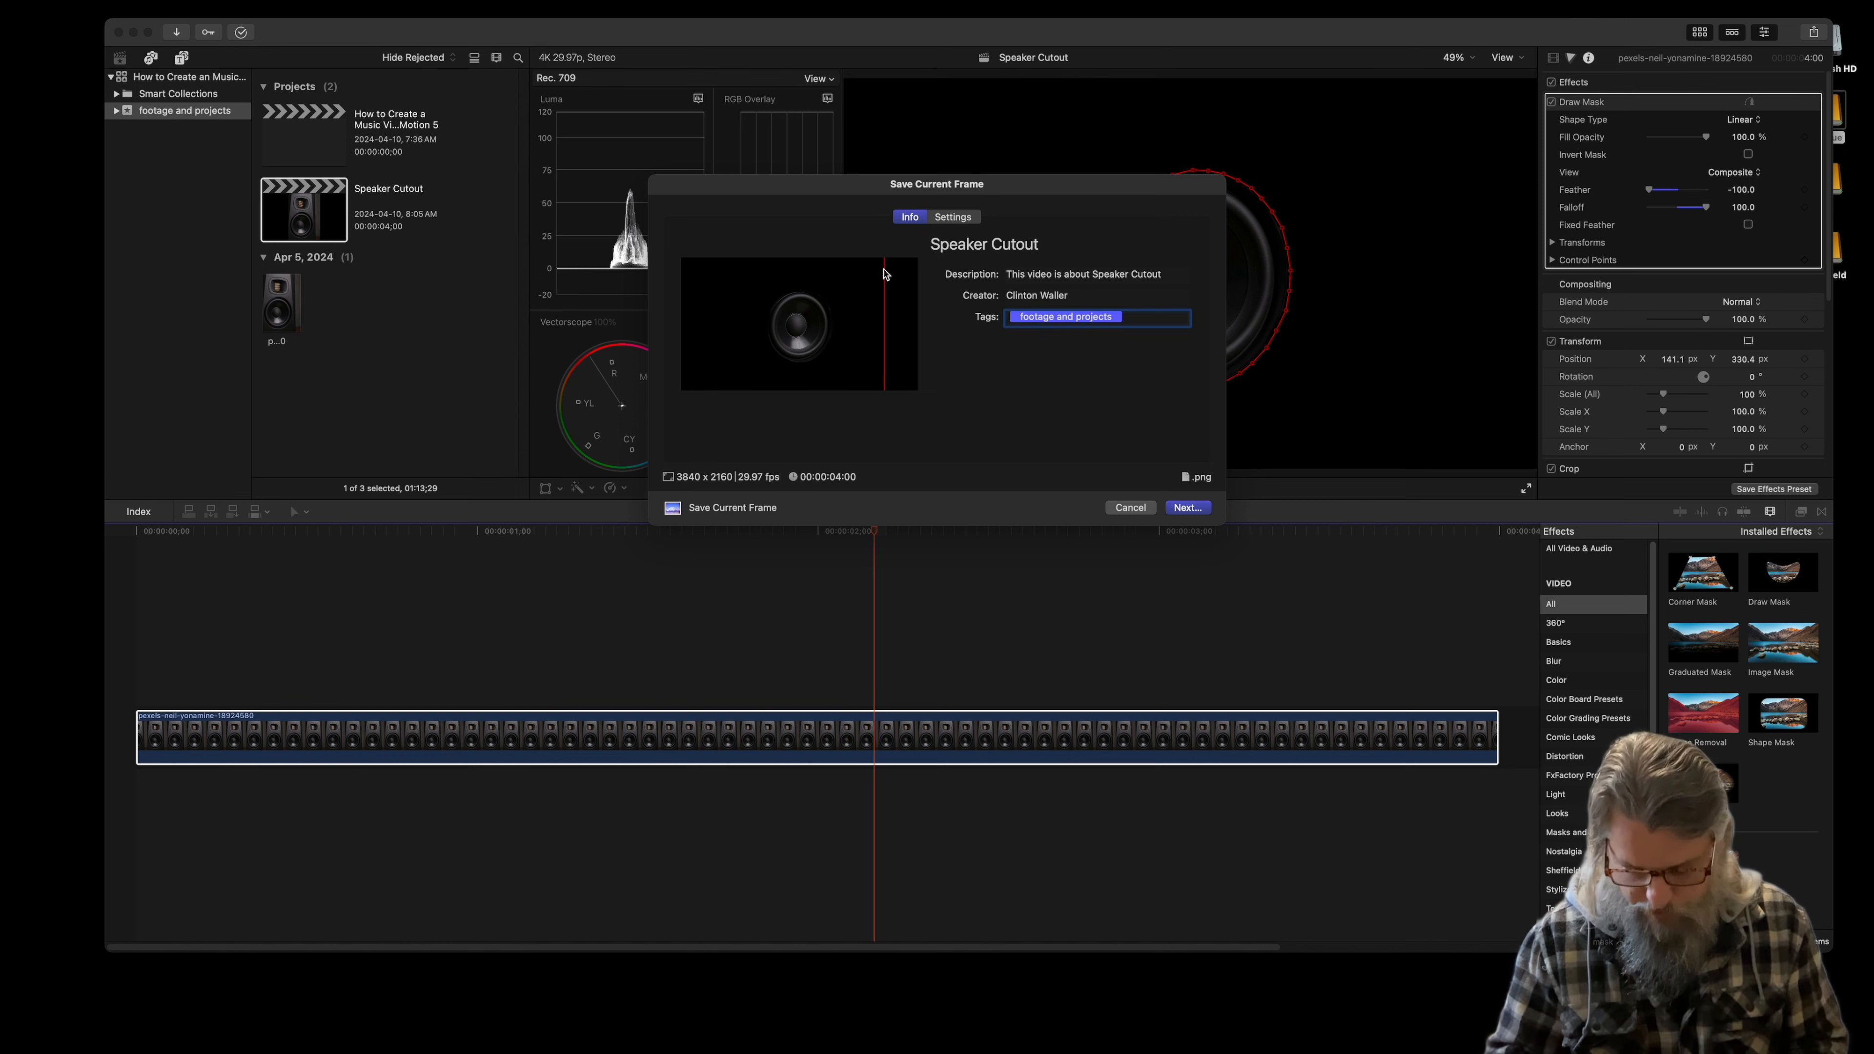
text(speaker cutout,)
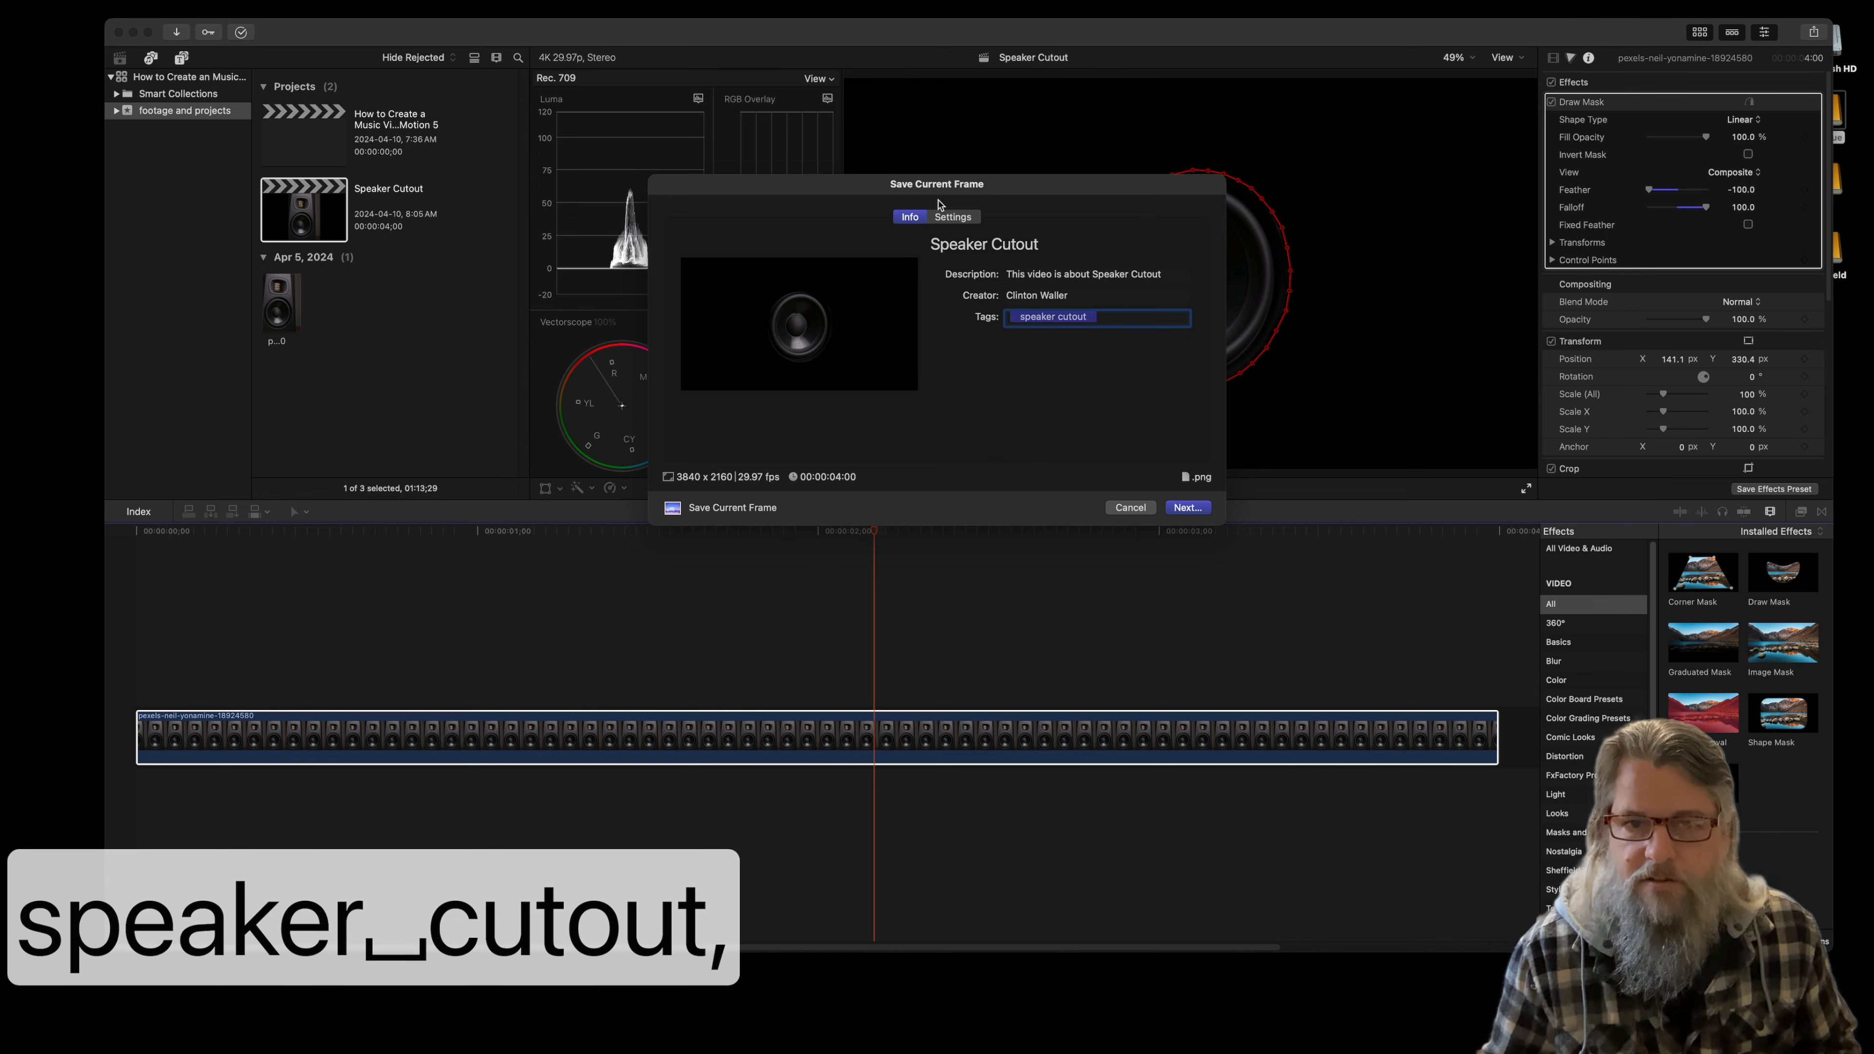
Step: Set the current-frame export format to PNG Image in the export settings
click(953, 217)
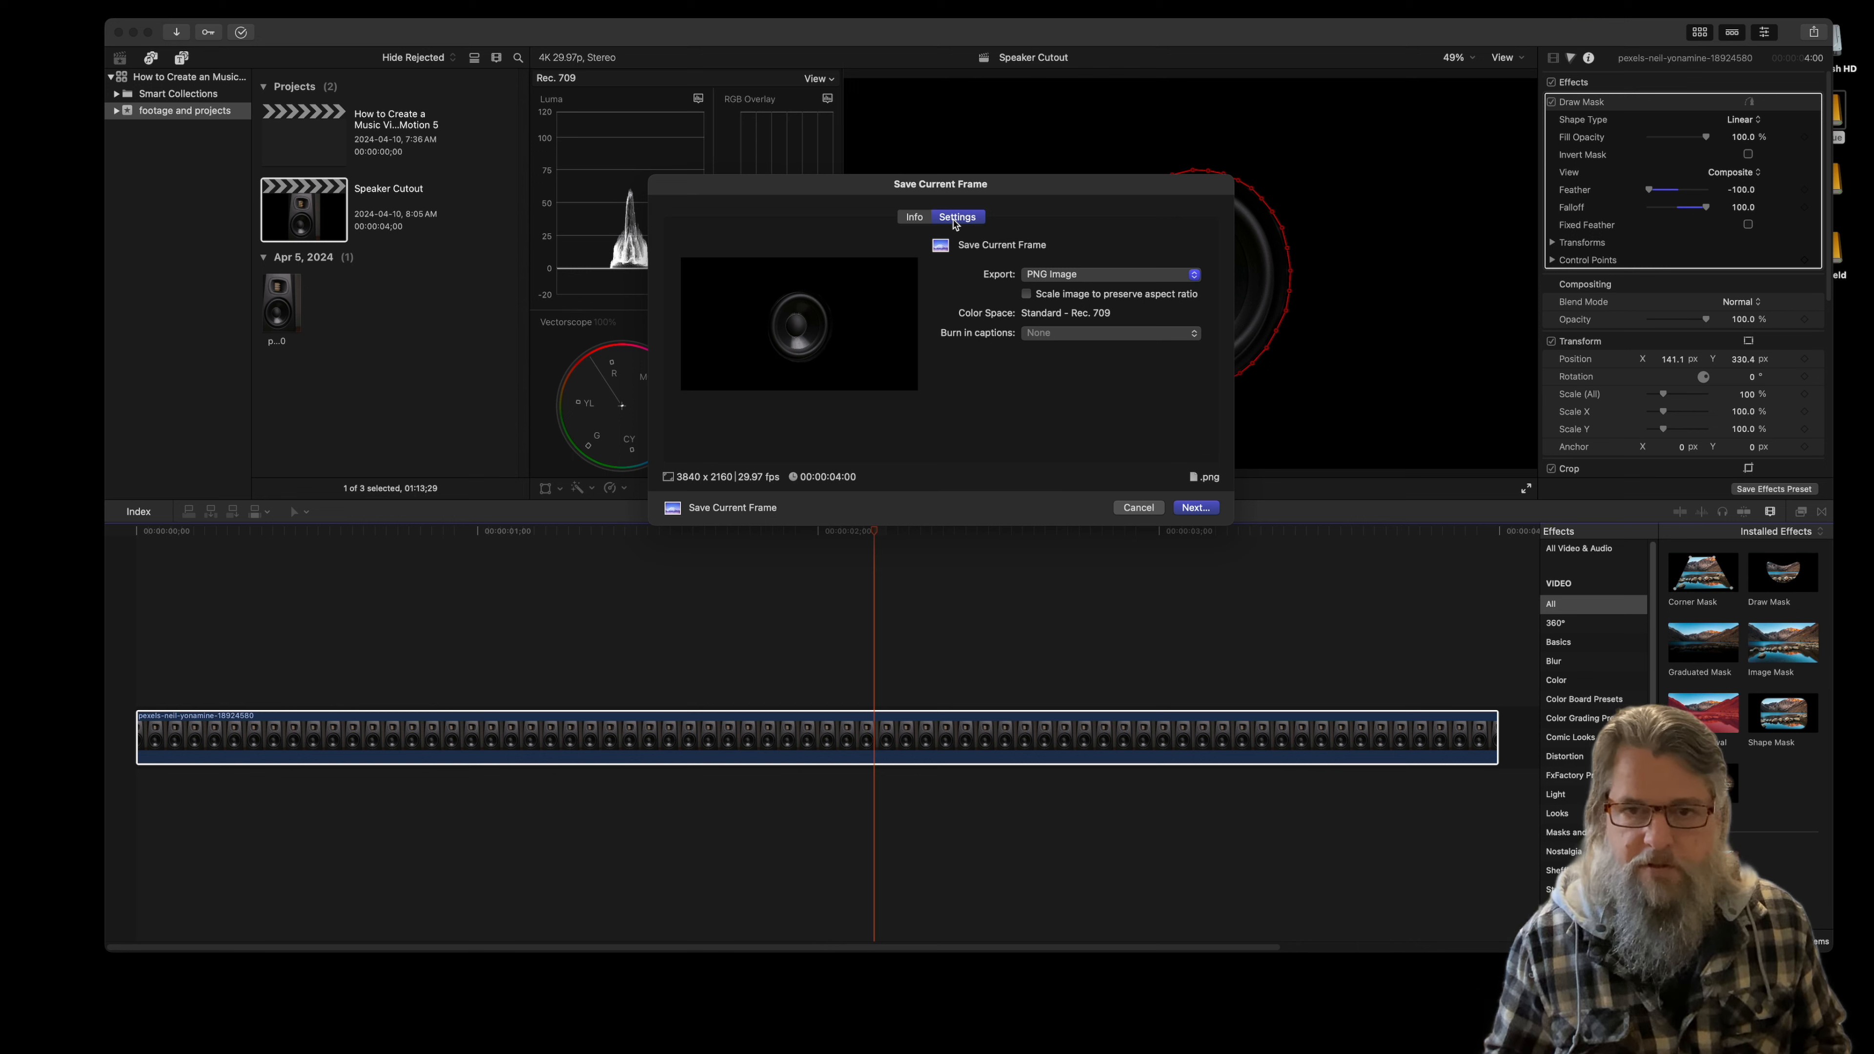
click(1057, 275)
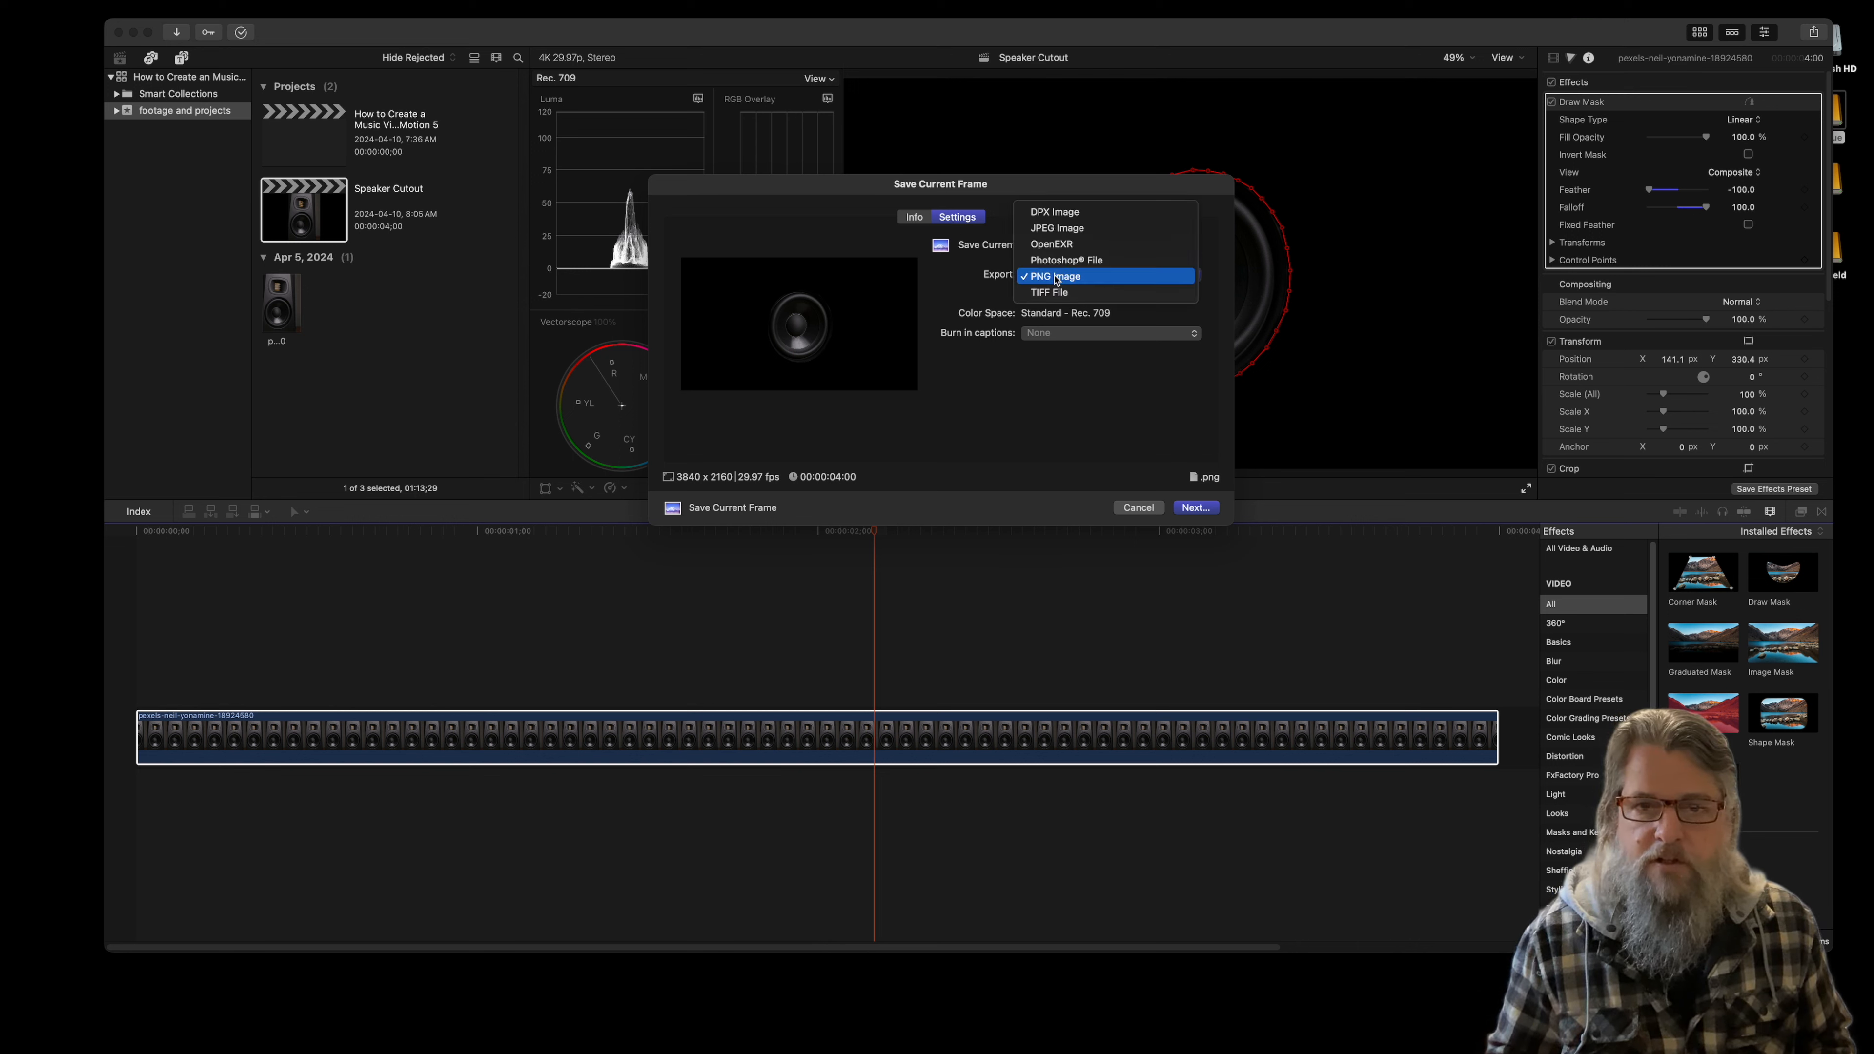
click(1053, 229)
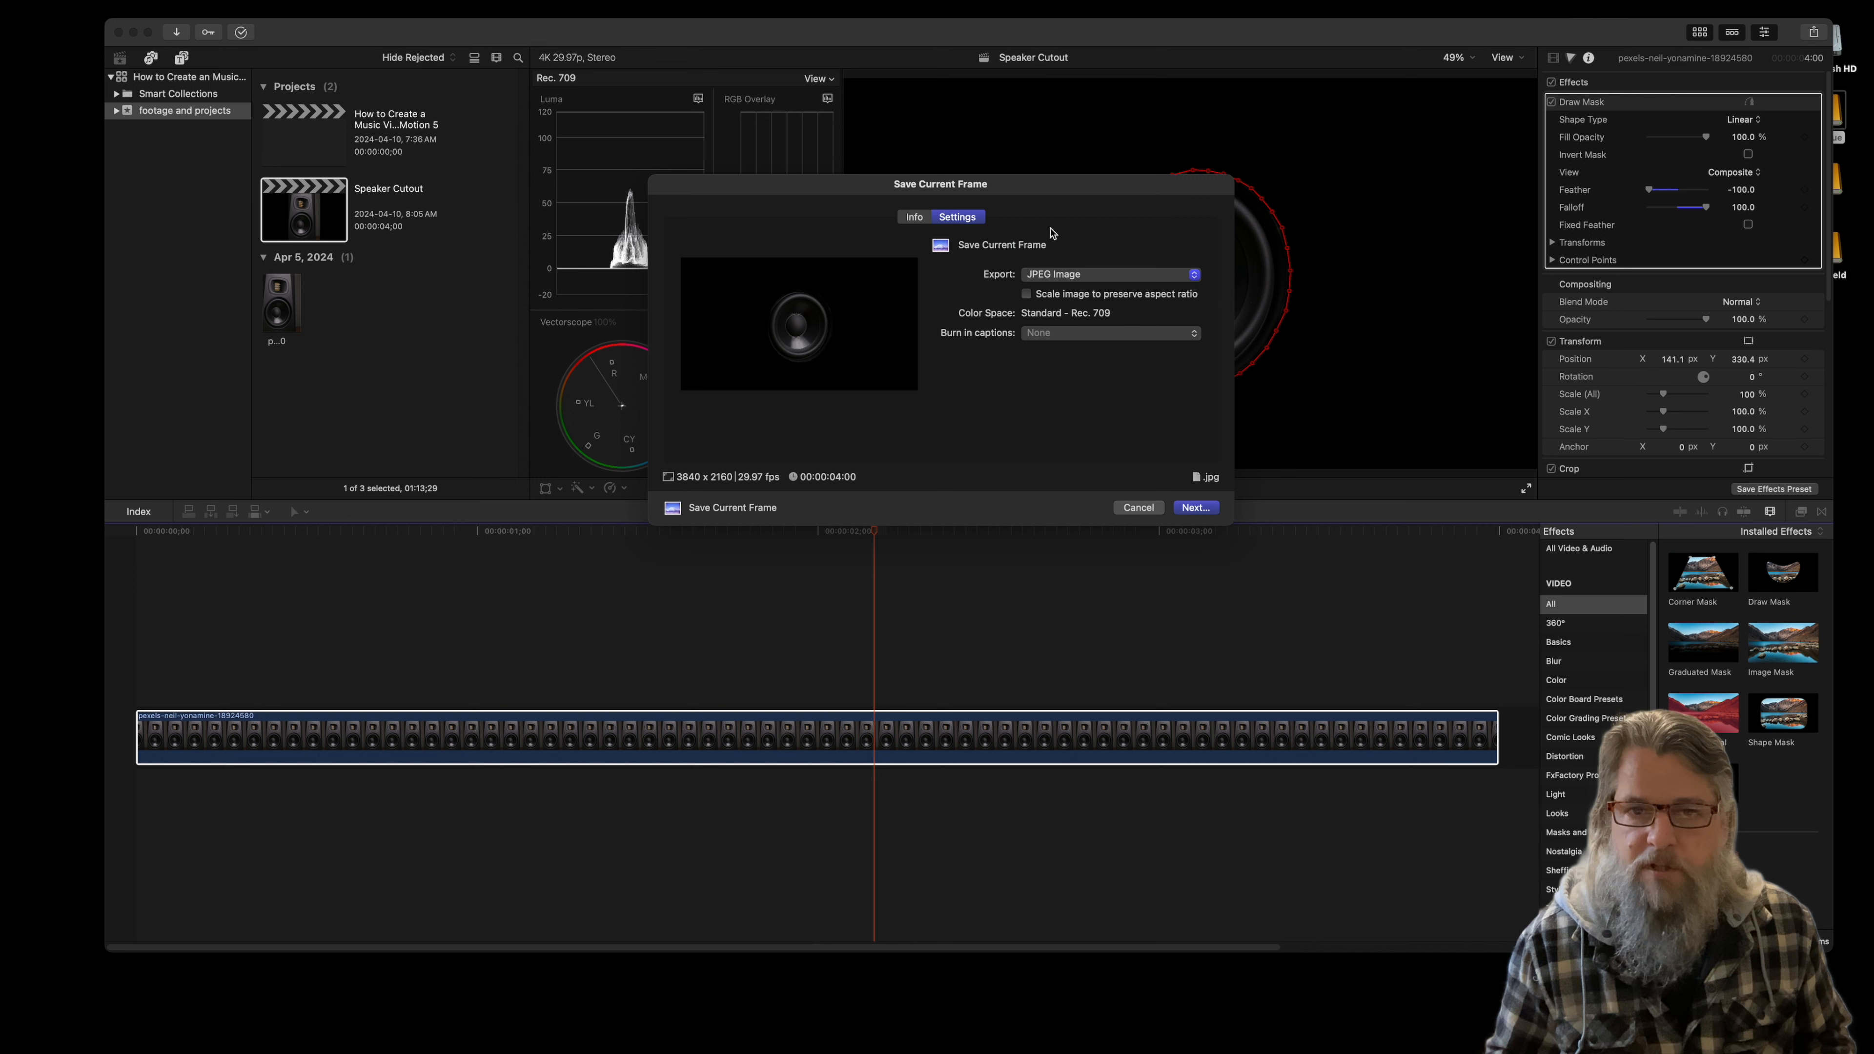
click(1062, 280)
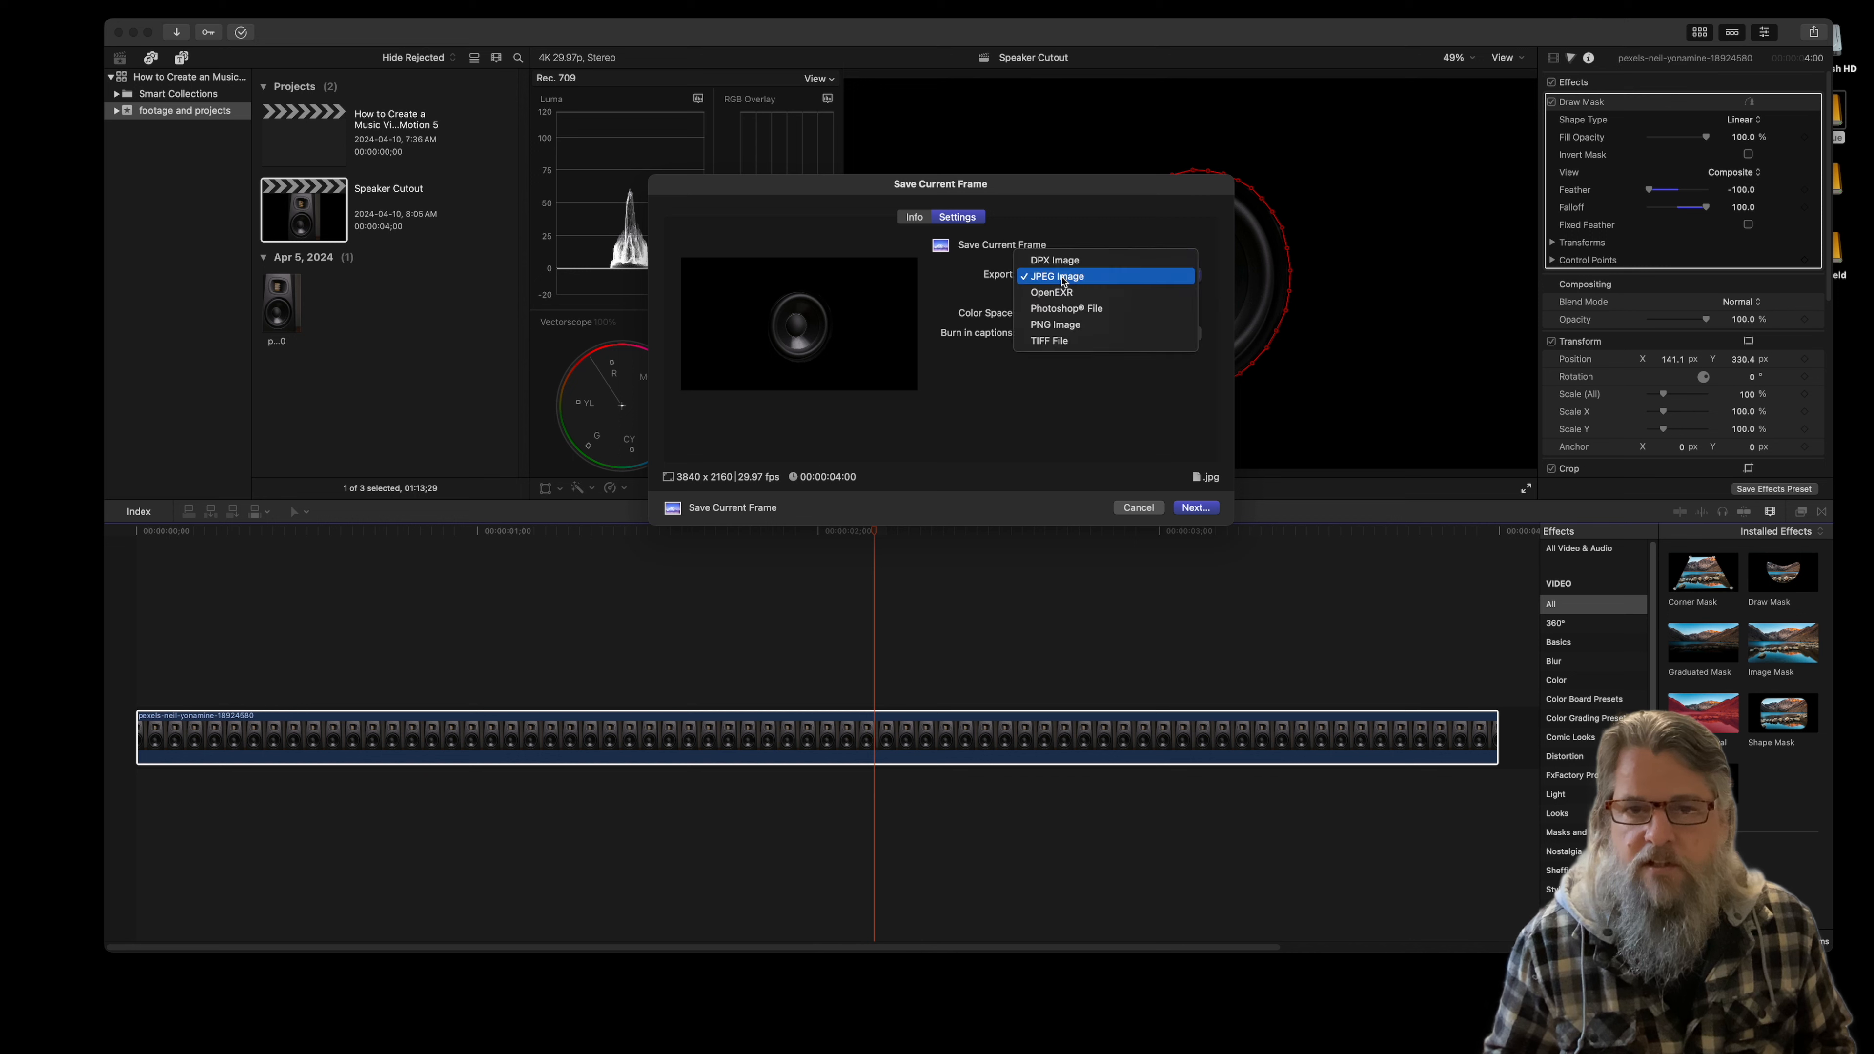
click(1061, 330)
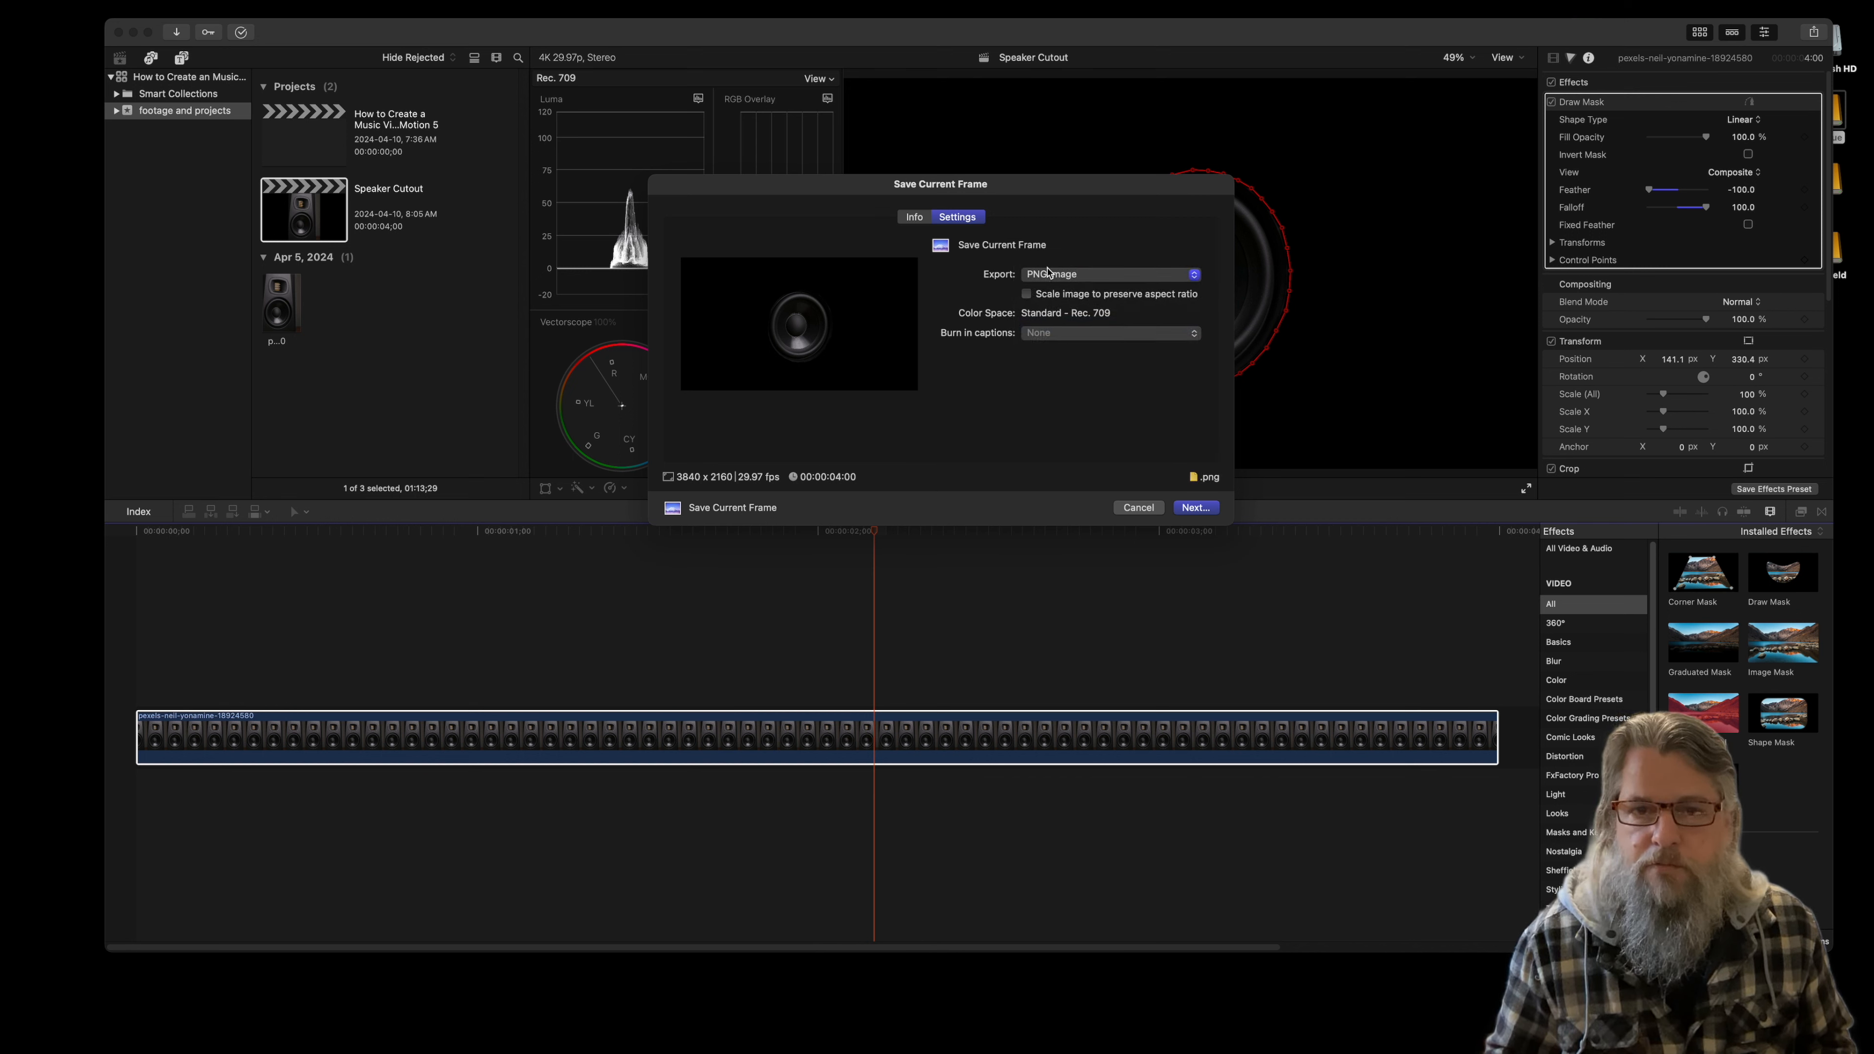
Step: Save the still as Speaker Cutout in the How to Create a Music Visualizer folder under T7 Blue's Sandbox, and check the exported PNG
click(1195, 508)
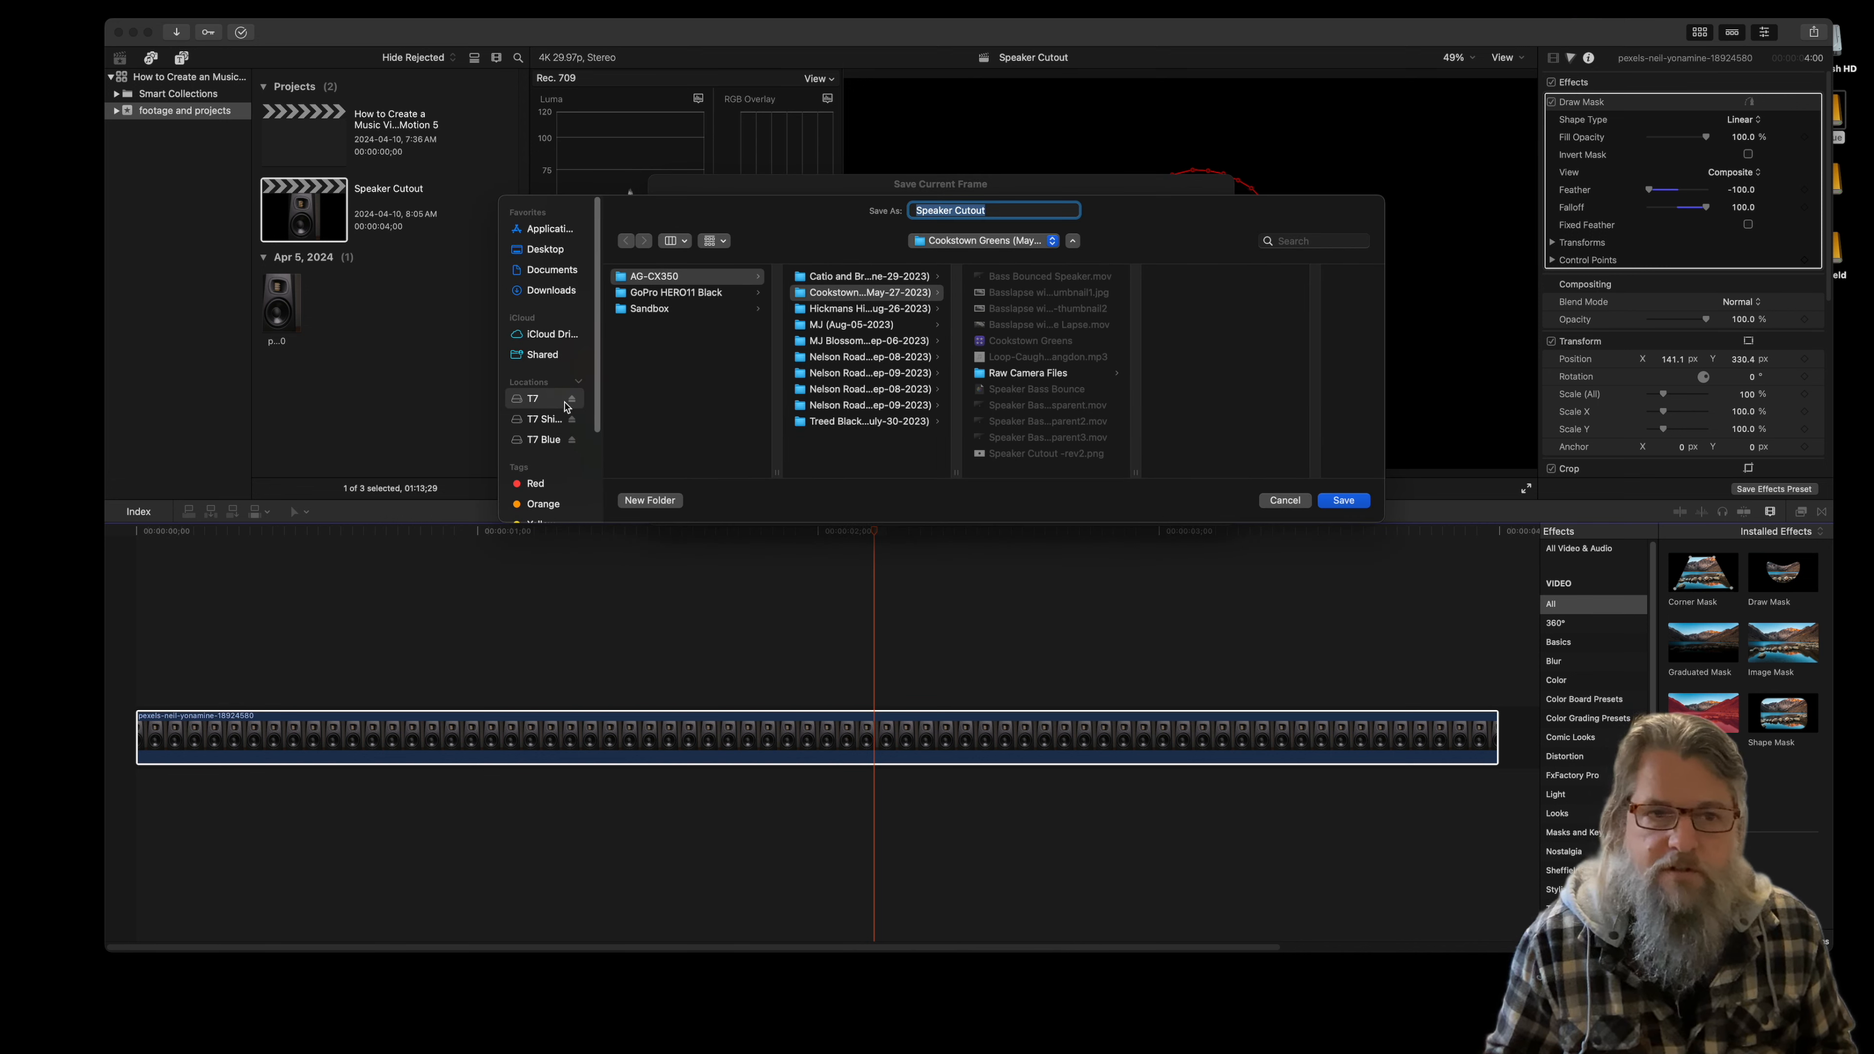
click(543, 439)
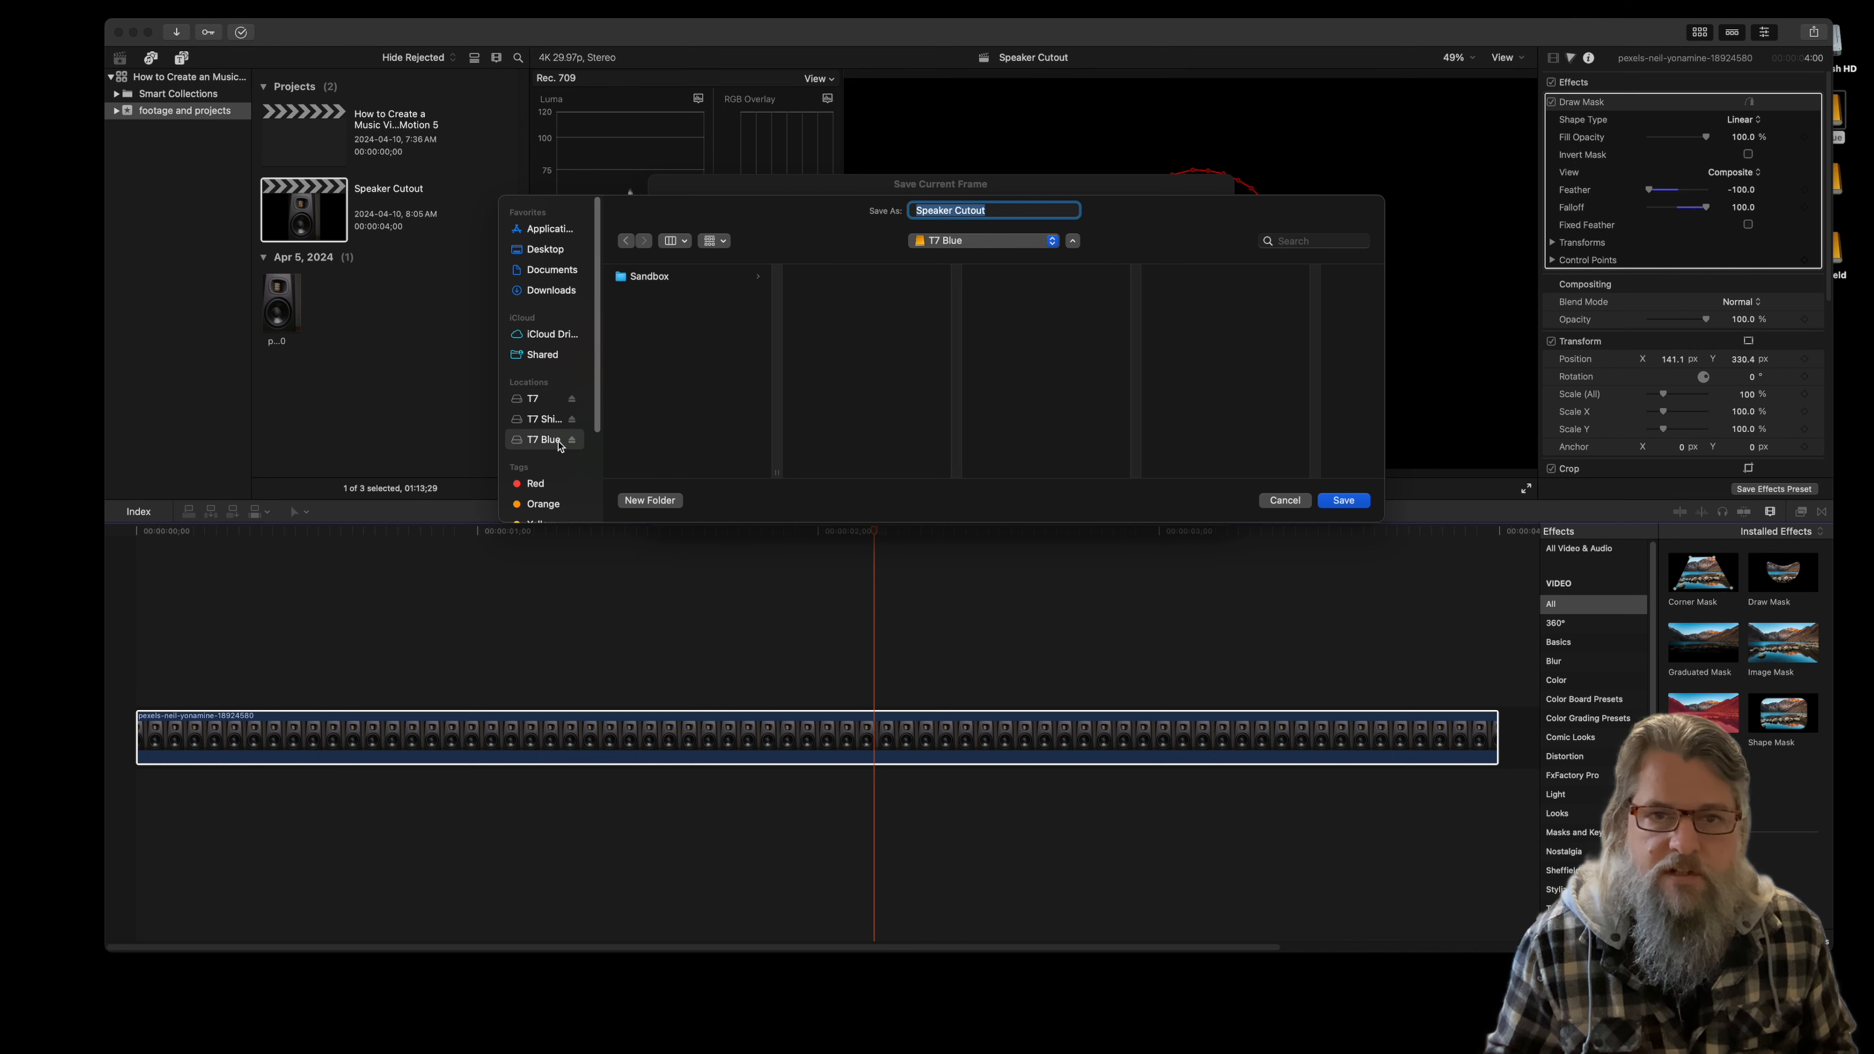
click(664, 277)
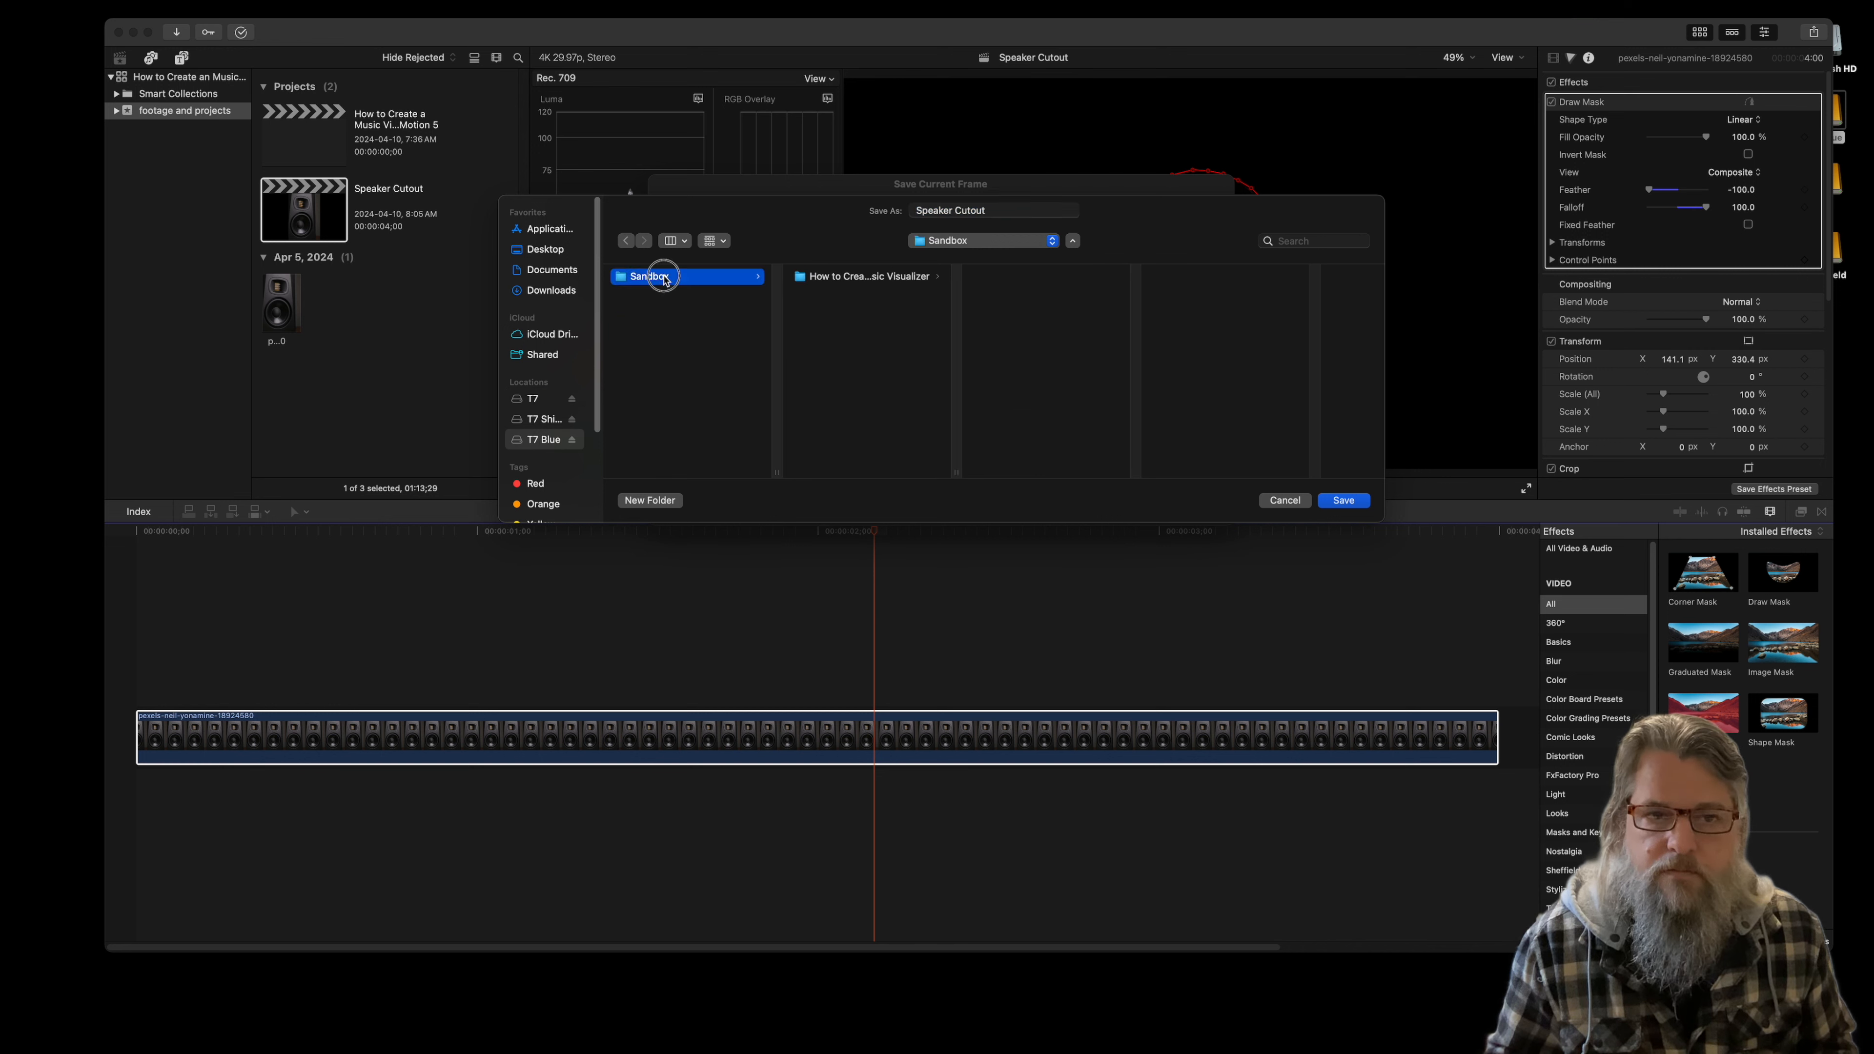
click(859, 278)
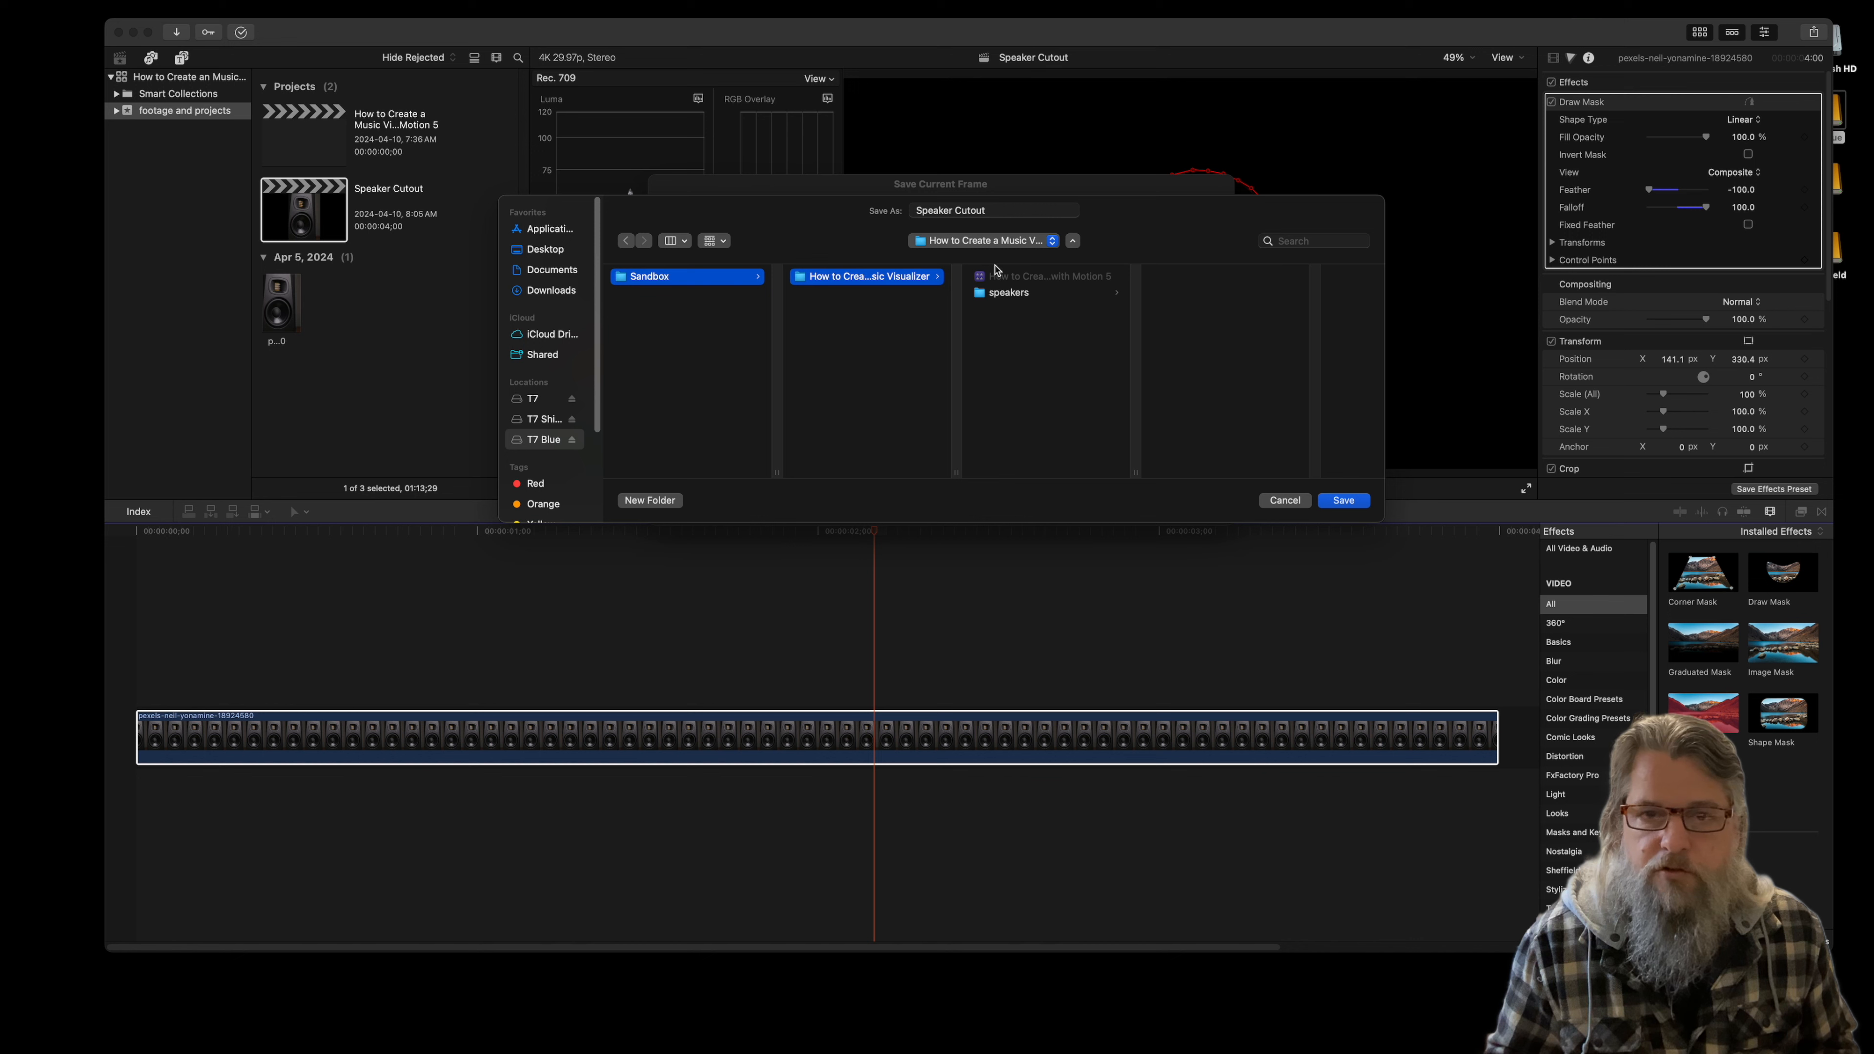
click(1343, 501)
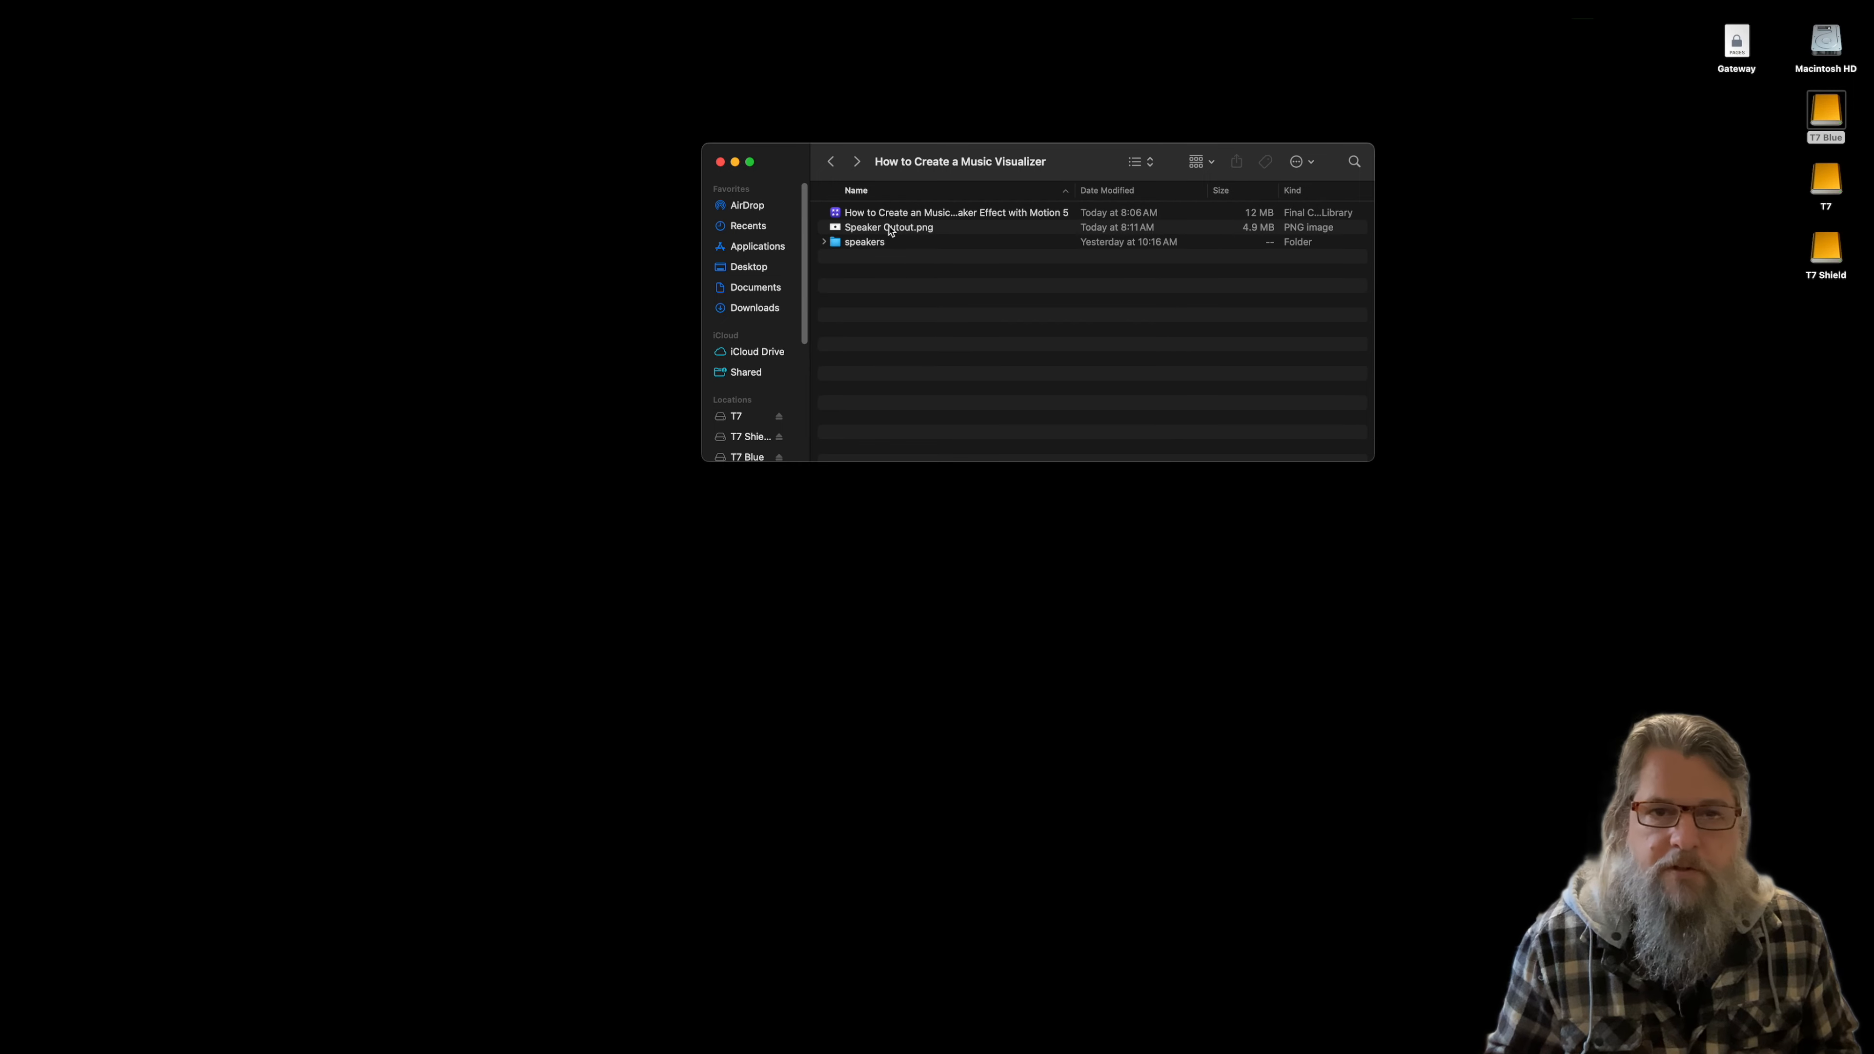
double_click(890, 231)
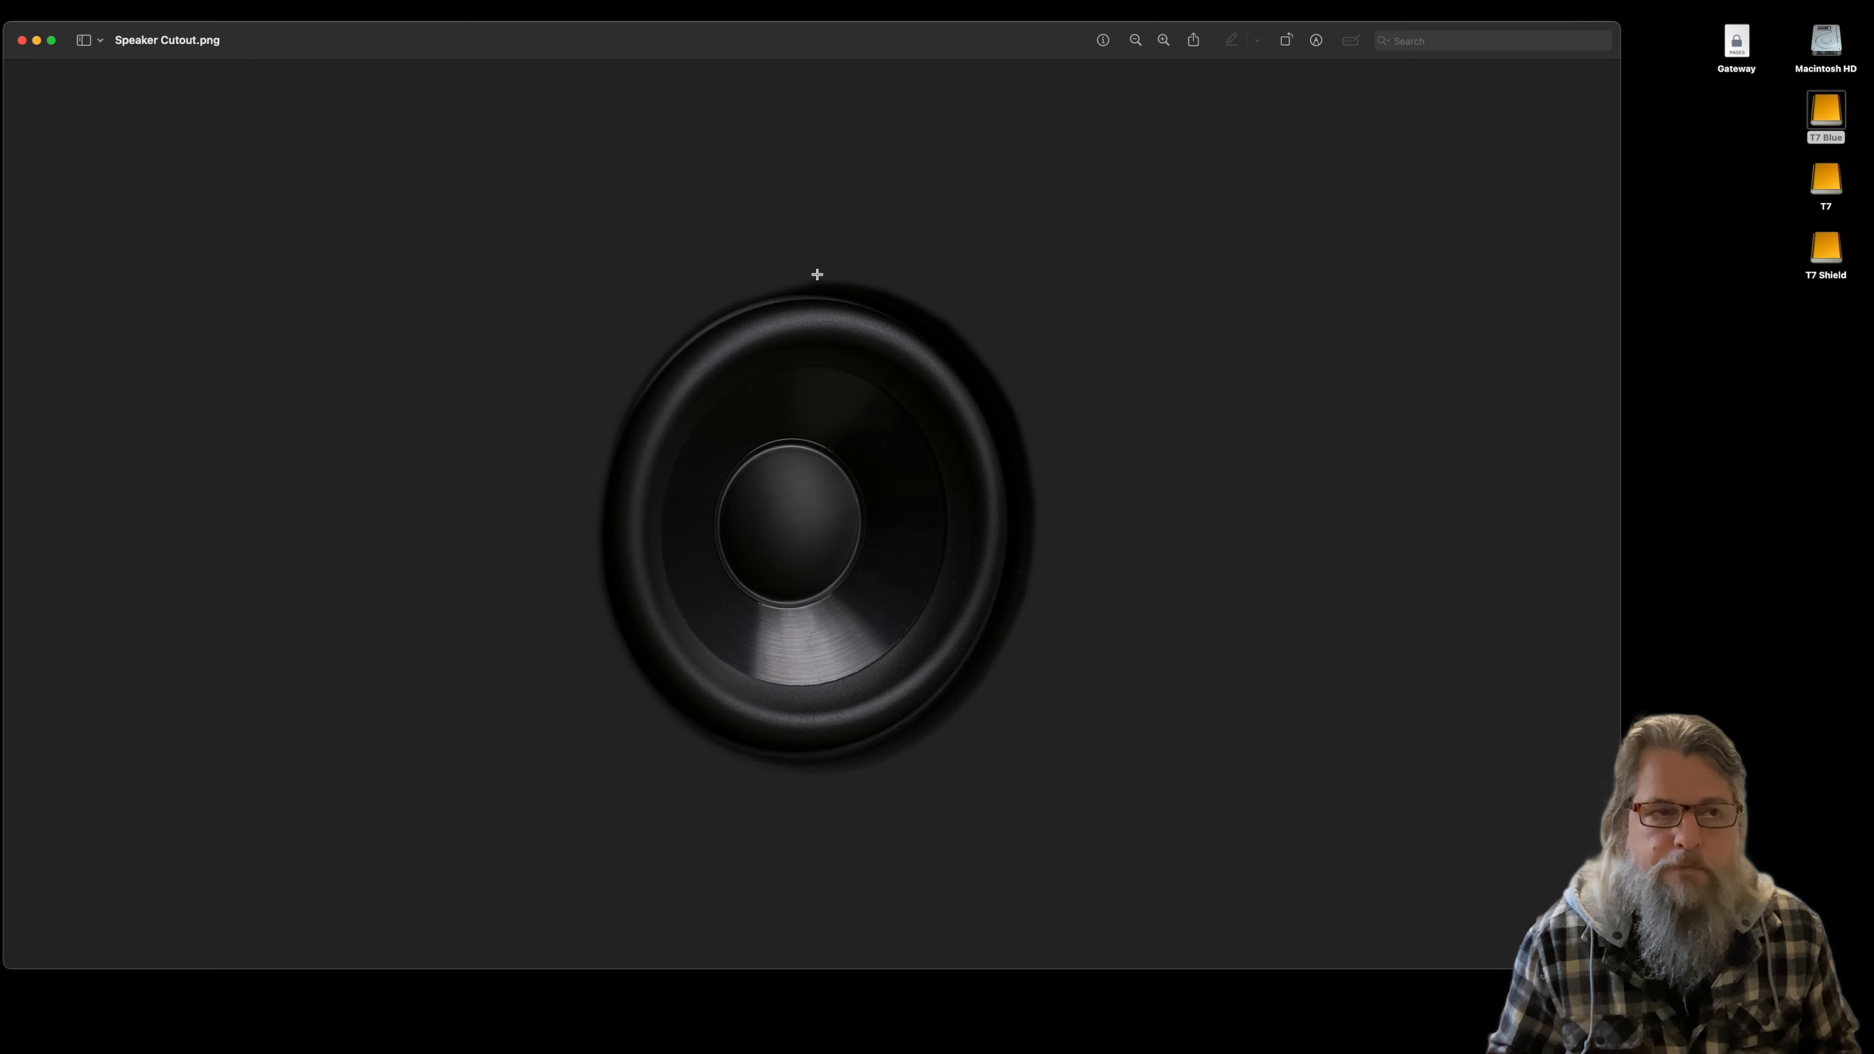
click(22, 41)
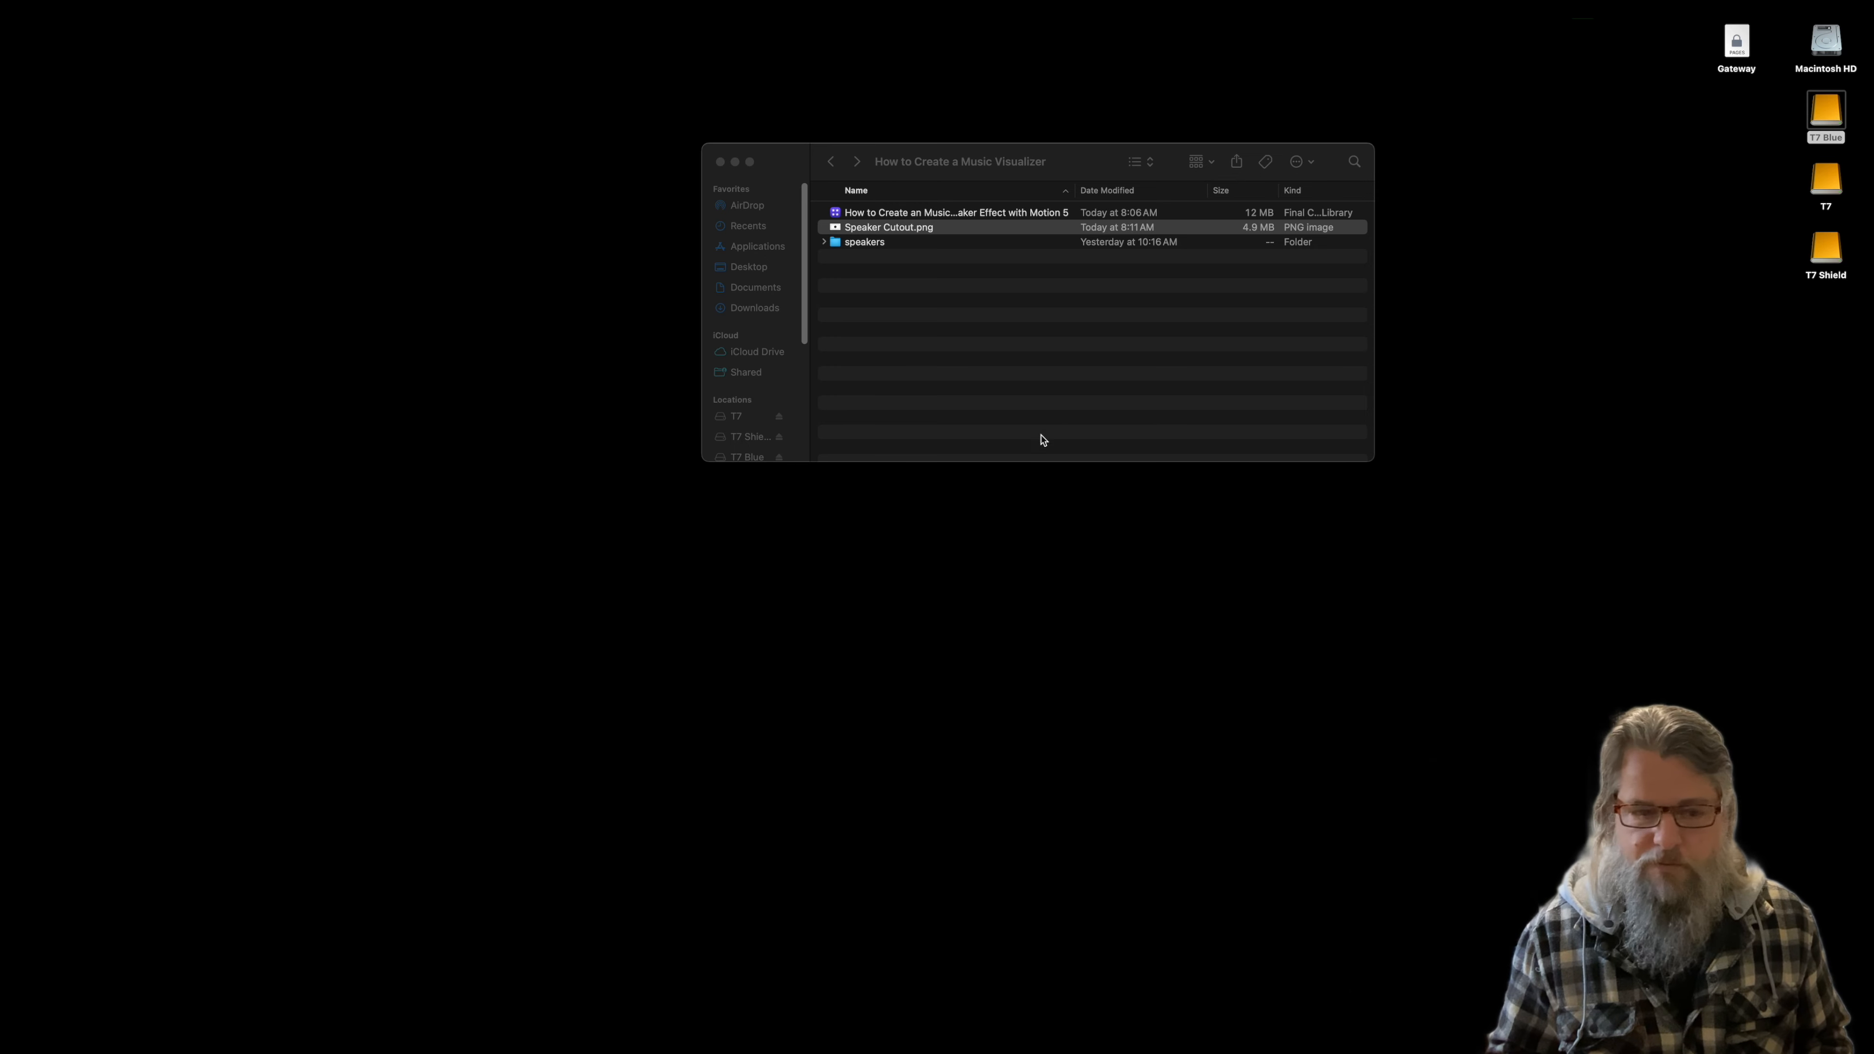
Step: Switch to YouTube Studio in the browser and search its audio library for "deep bass"
click(164, 1009)
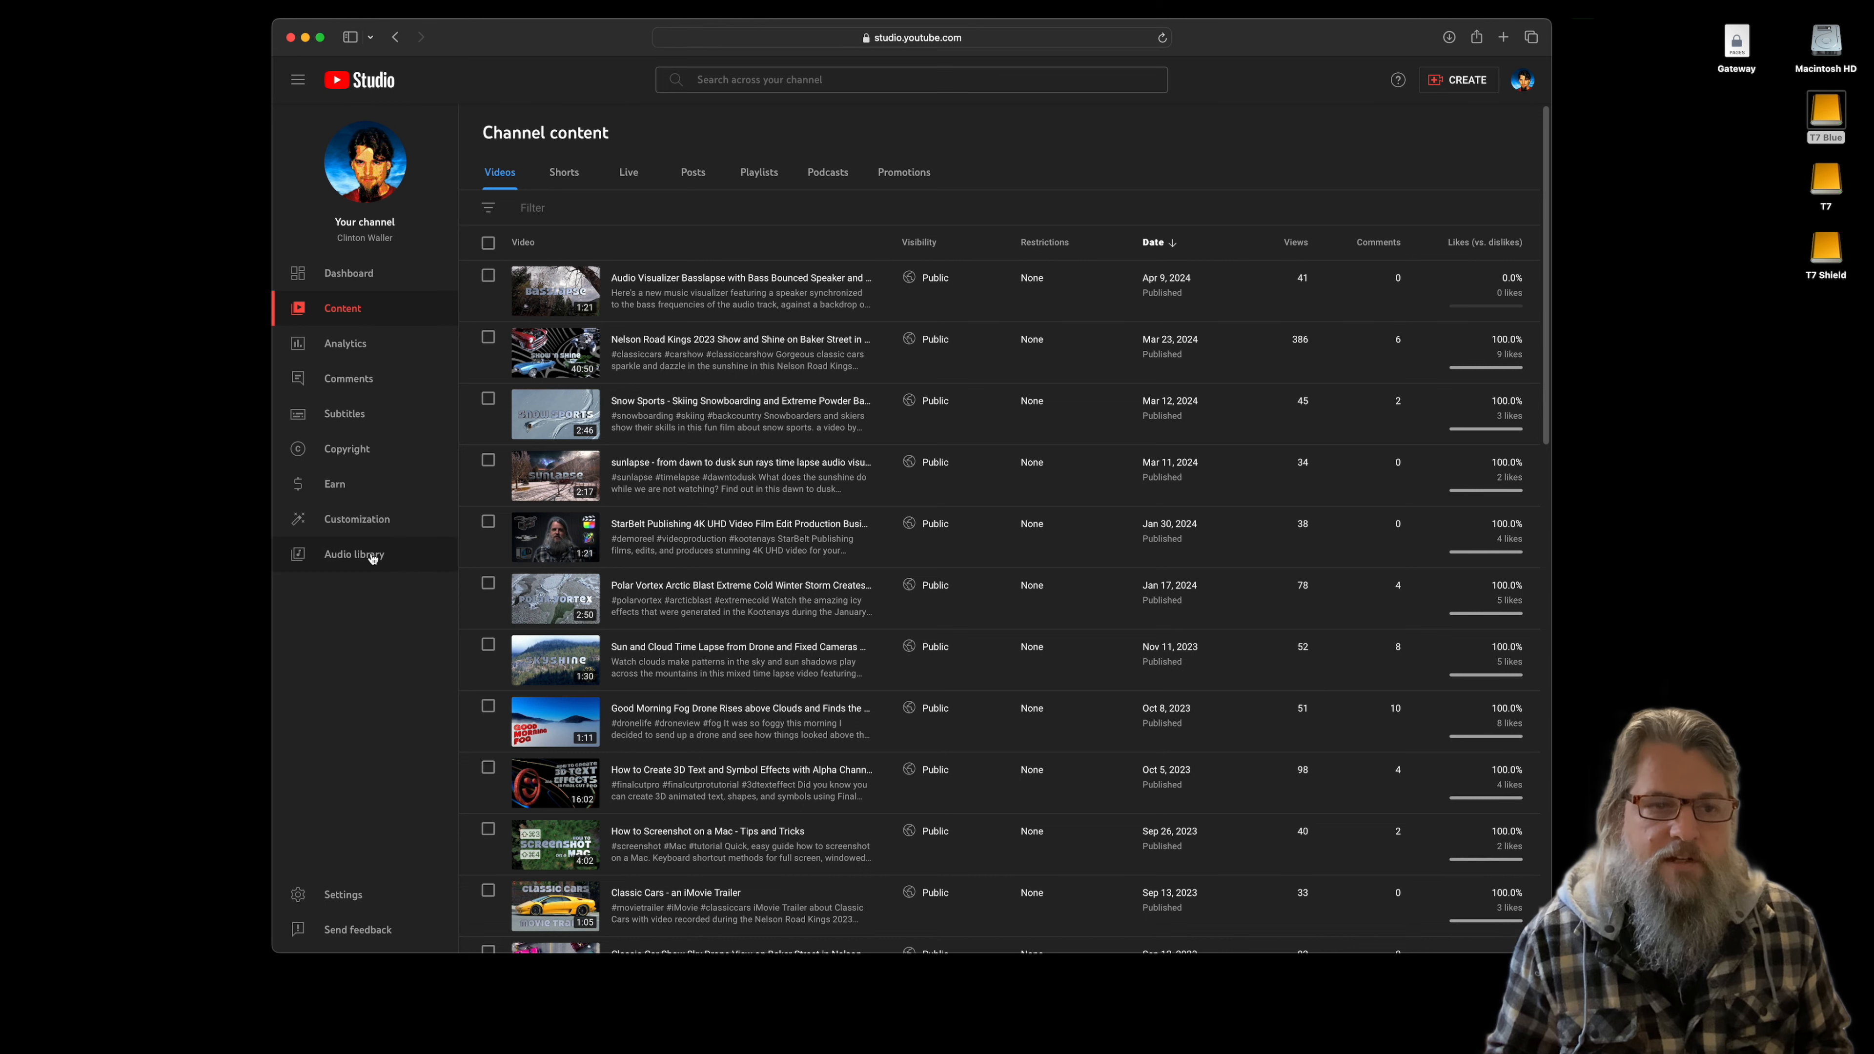
click(354, 554)
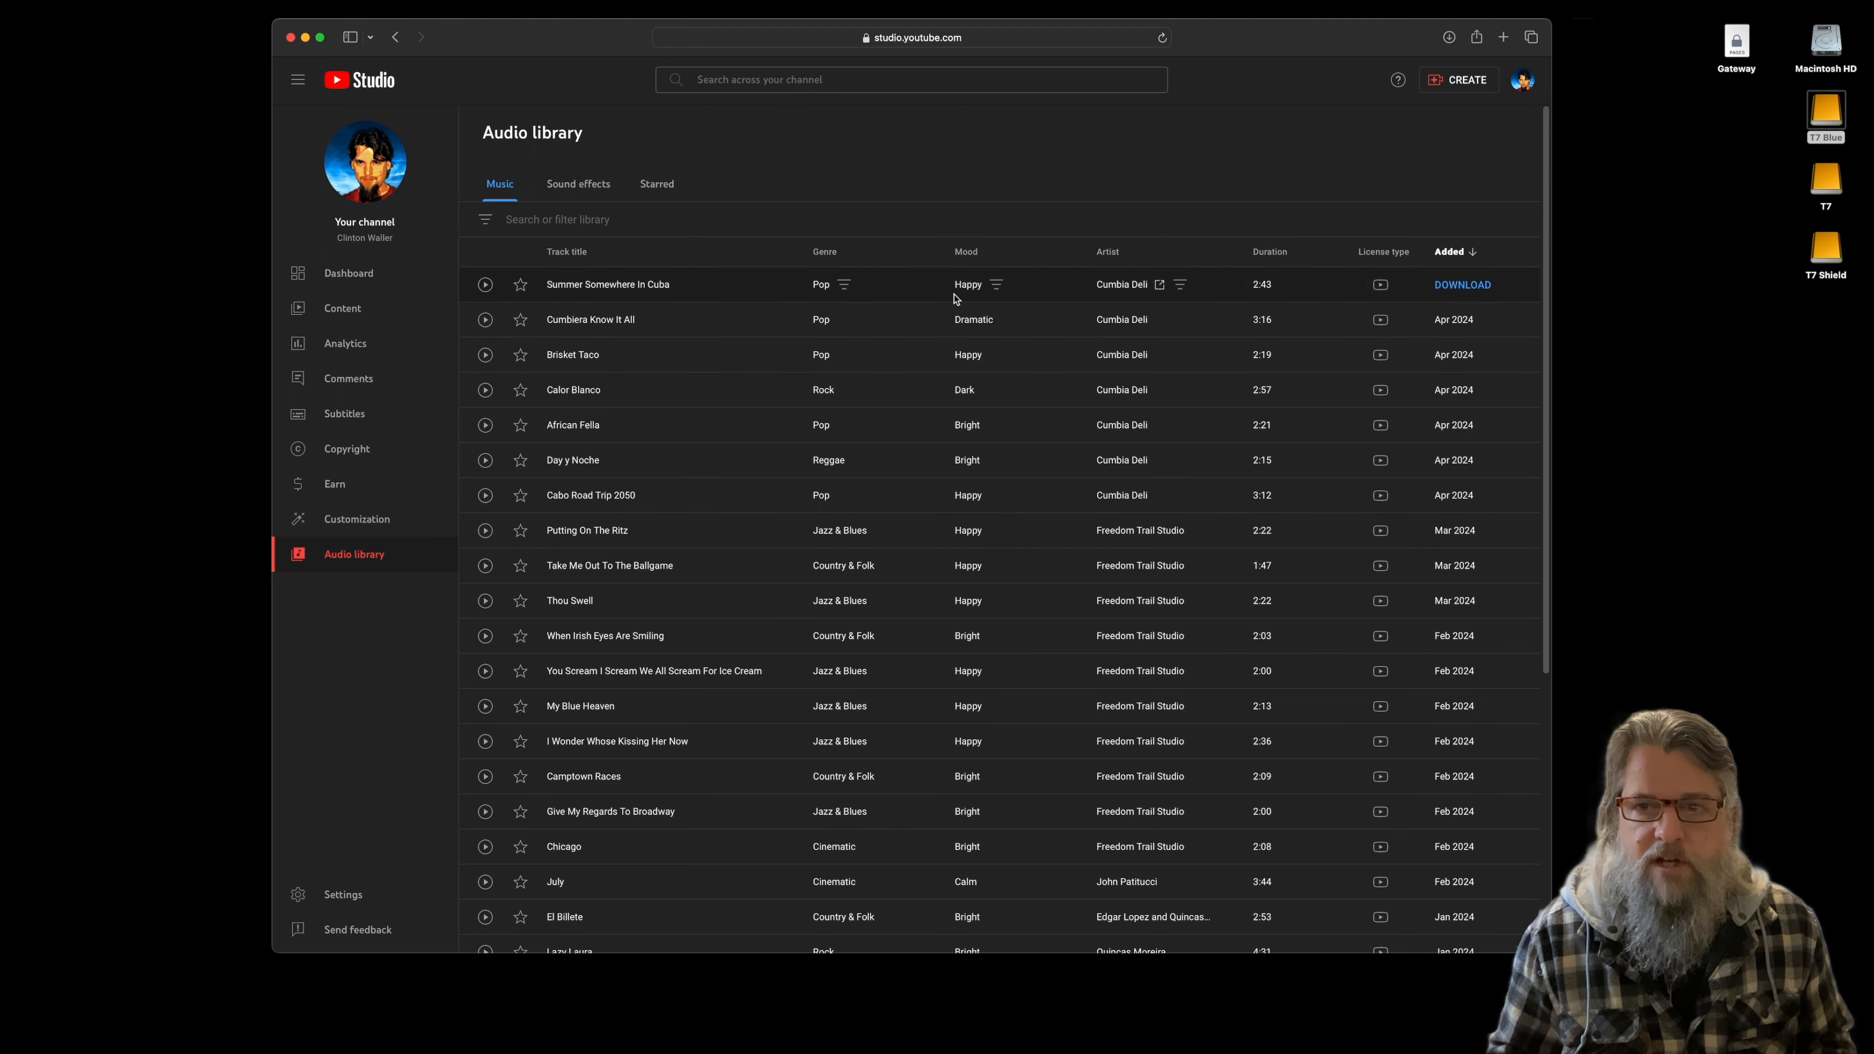
click(561, 219)
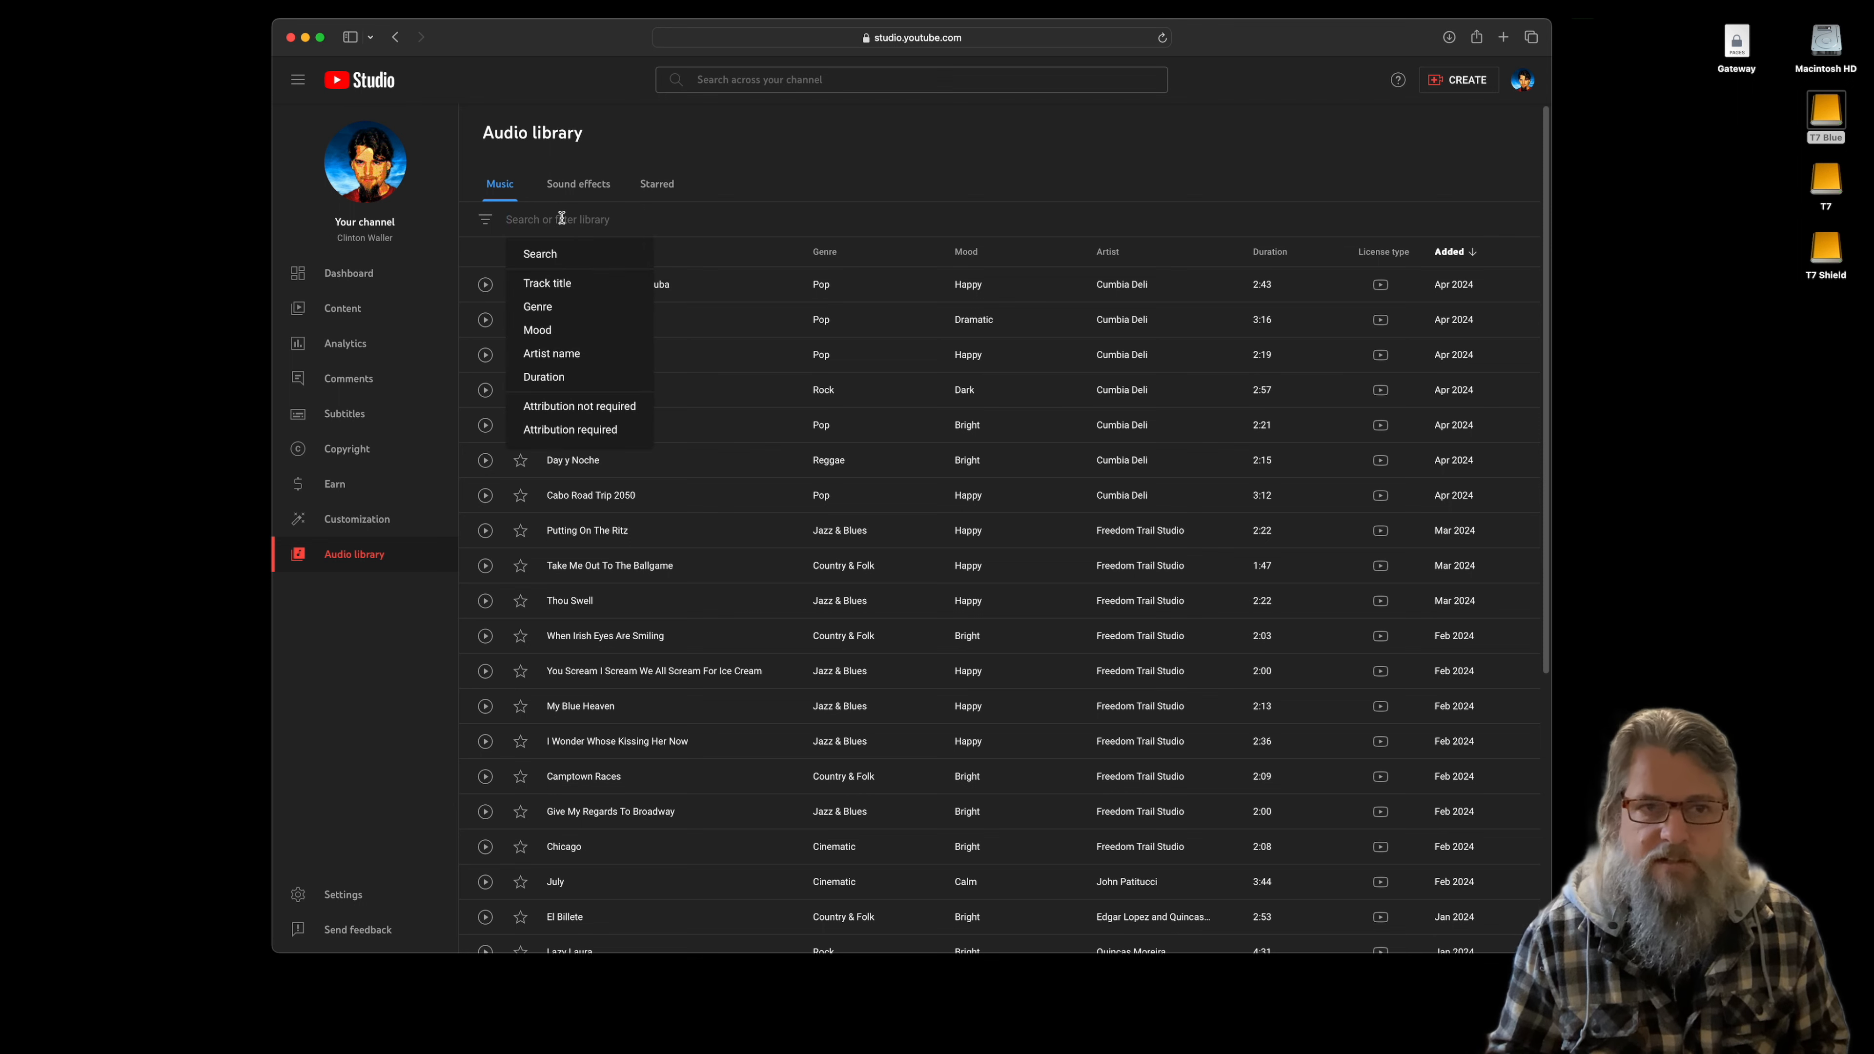
text(dee)
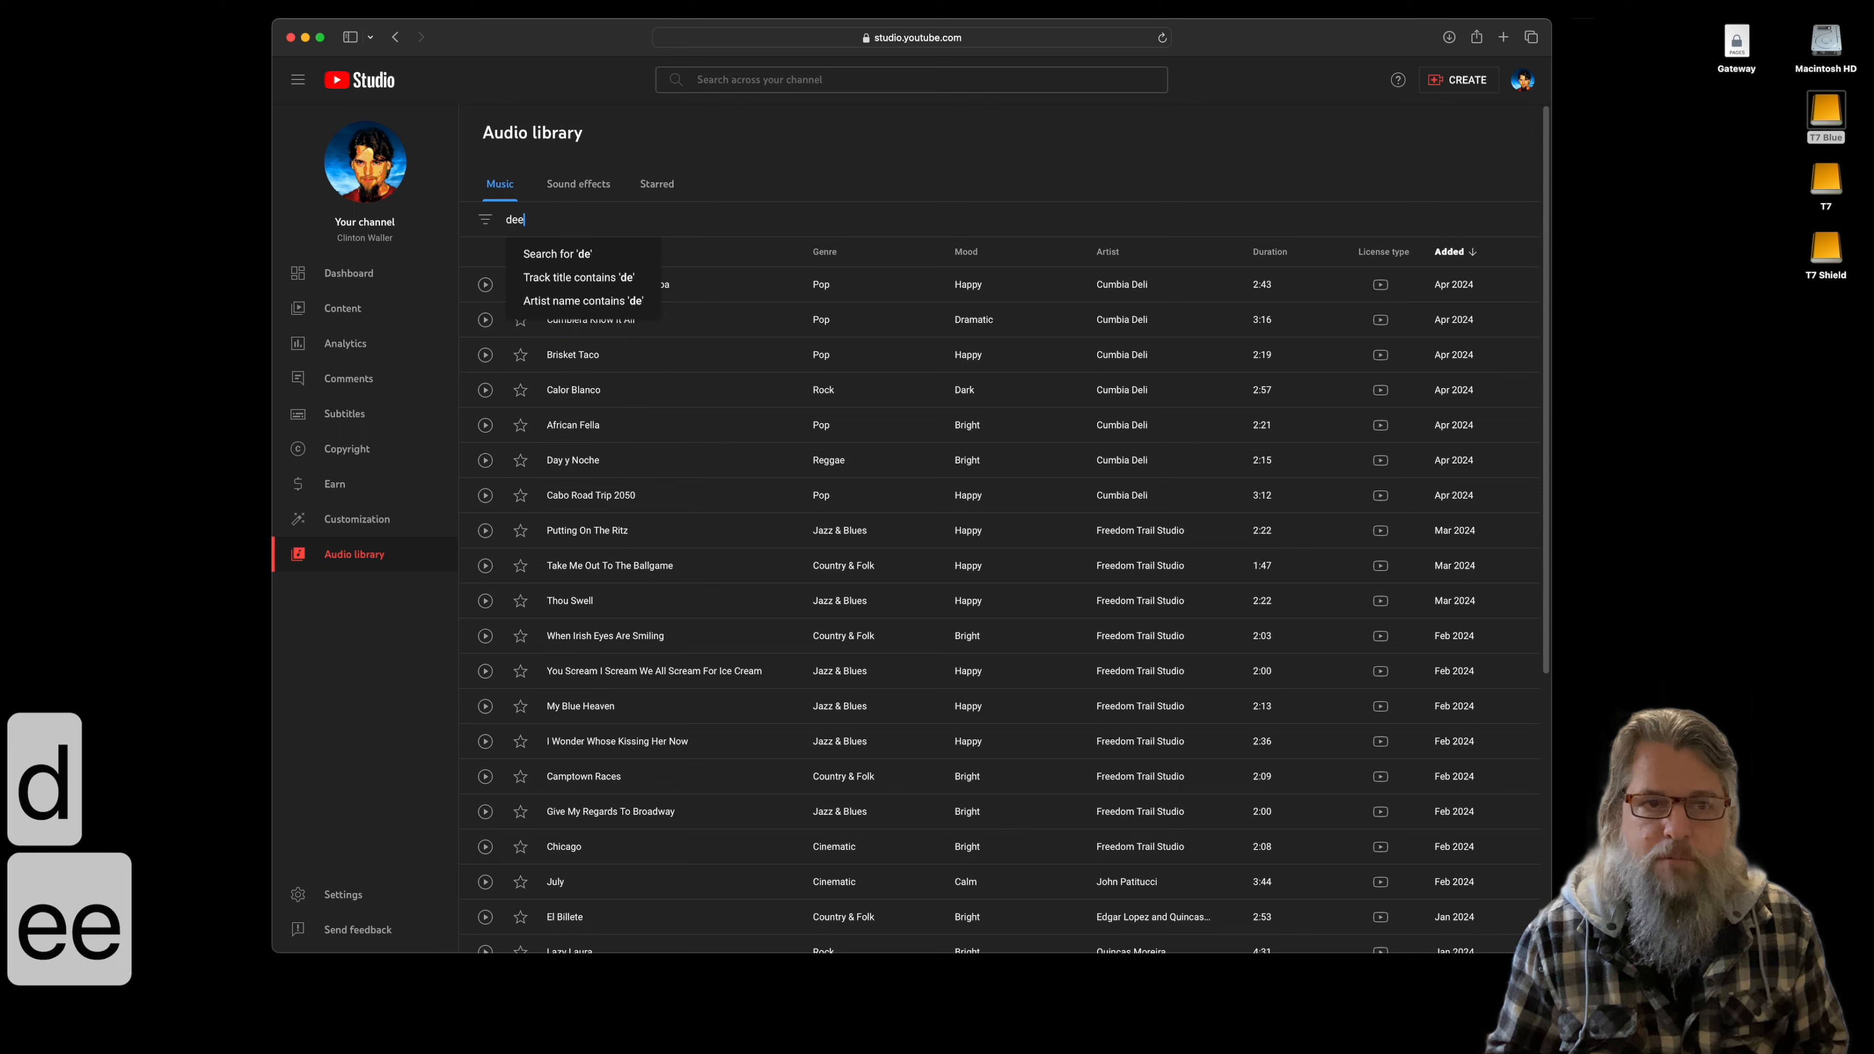
text(p bass)
key(Return)
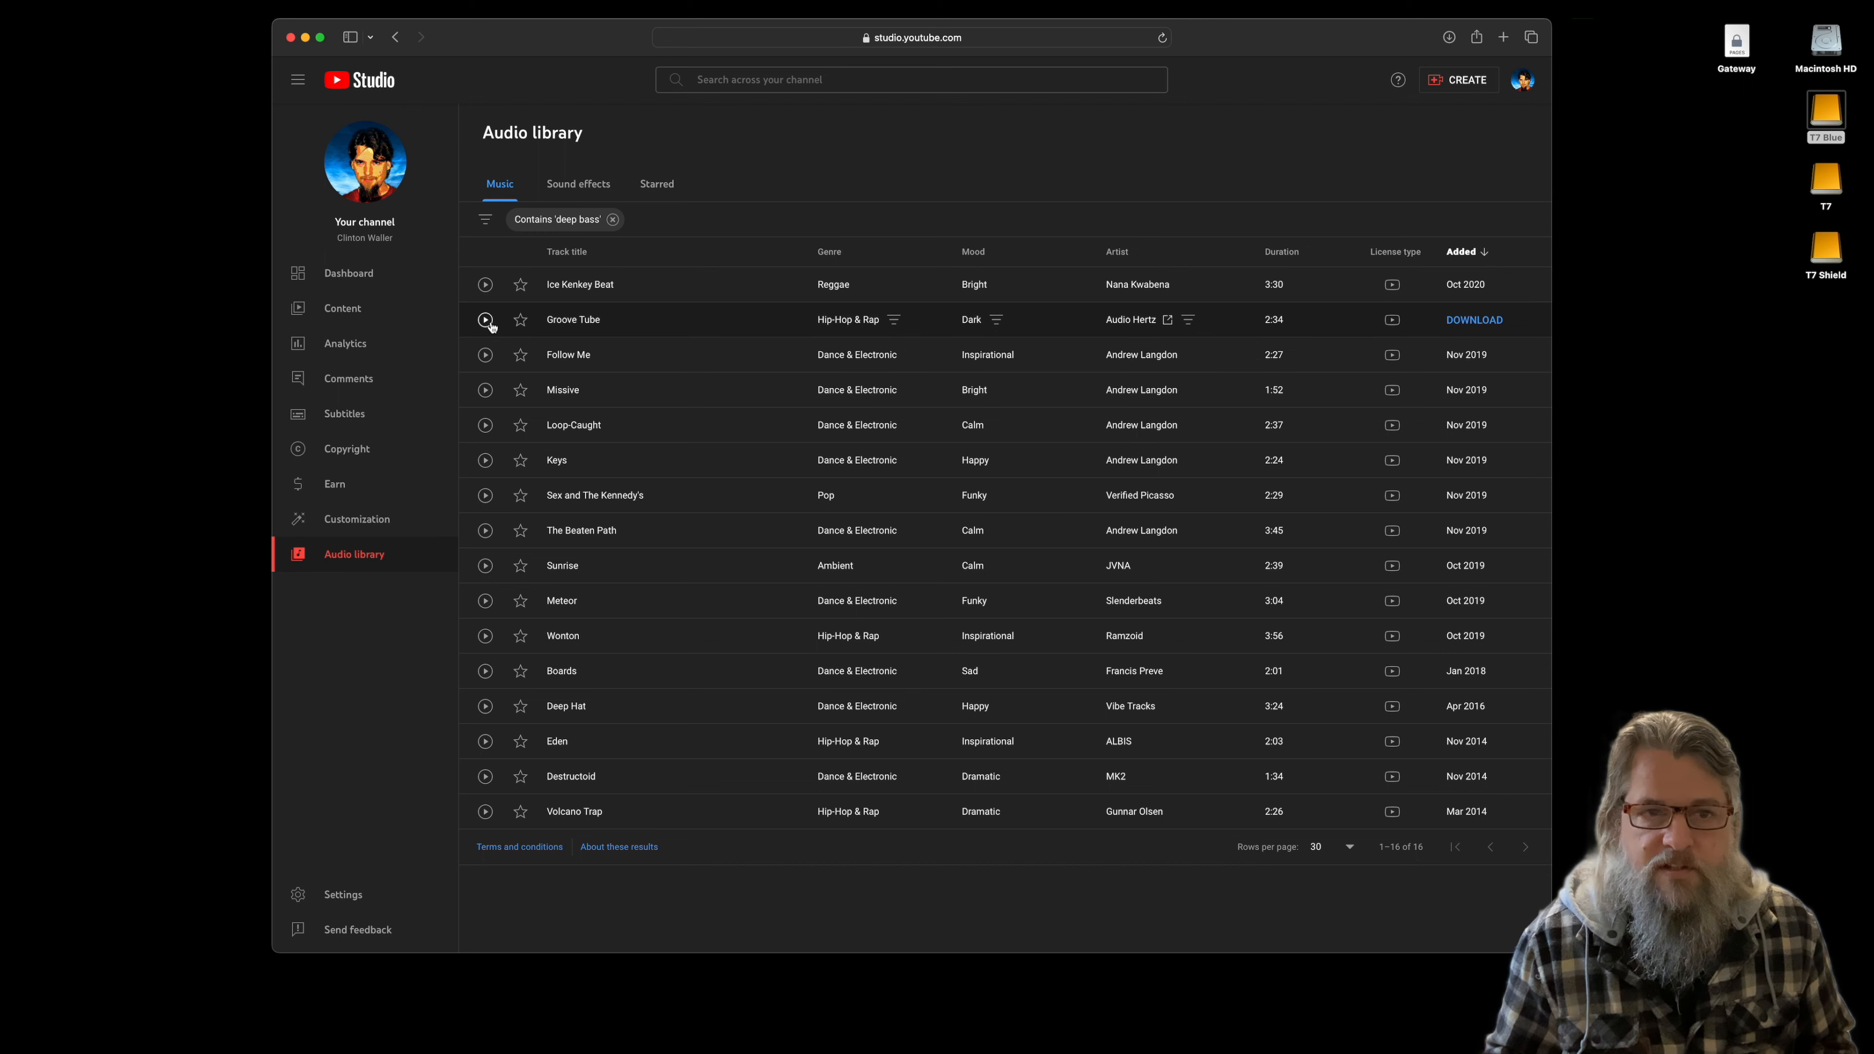
Step: Preview the Loop-Caught track from its start and around its middle, and stop playback
click(485, 426)
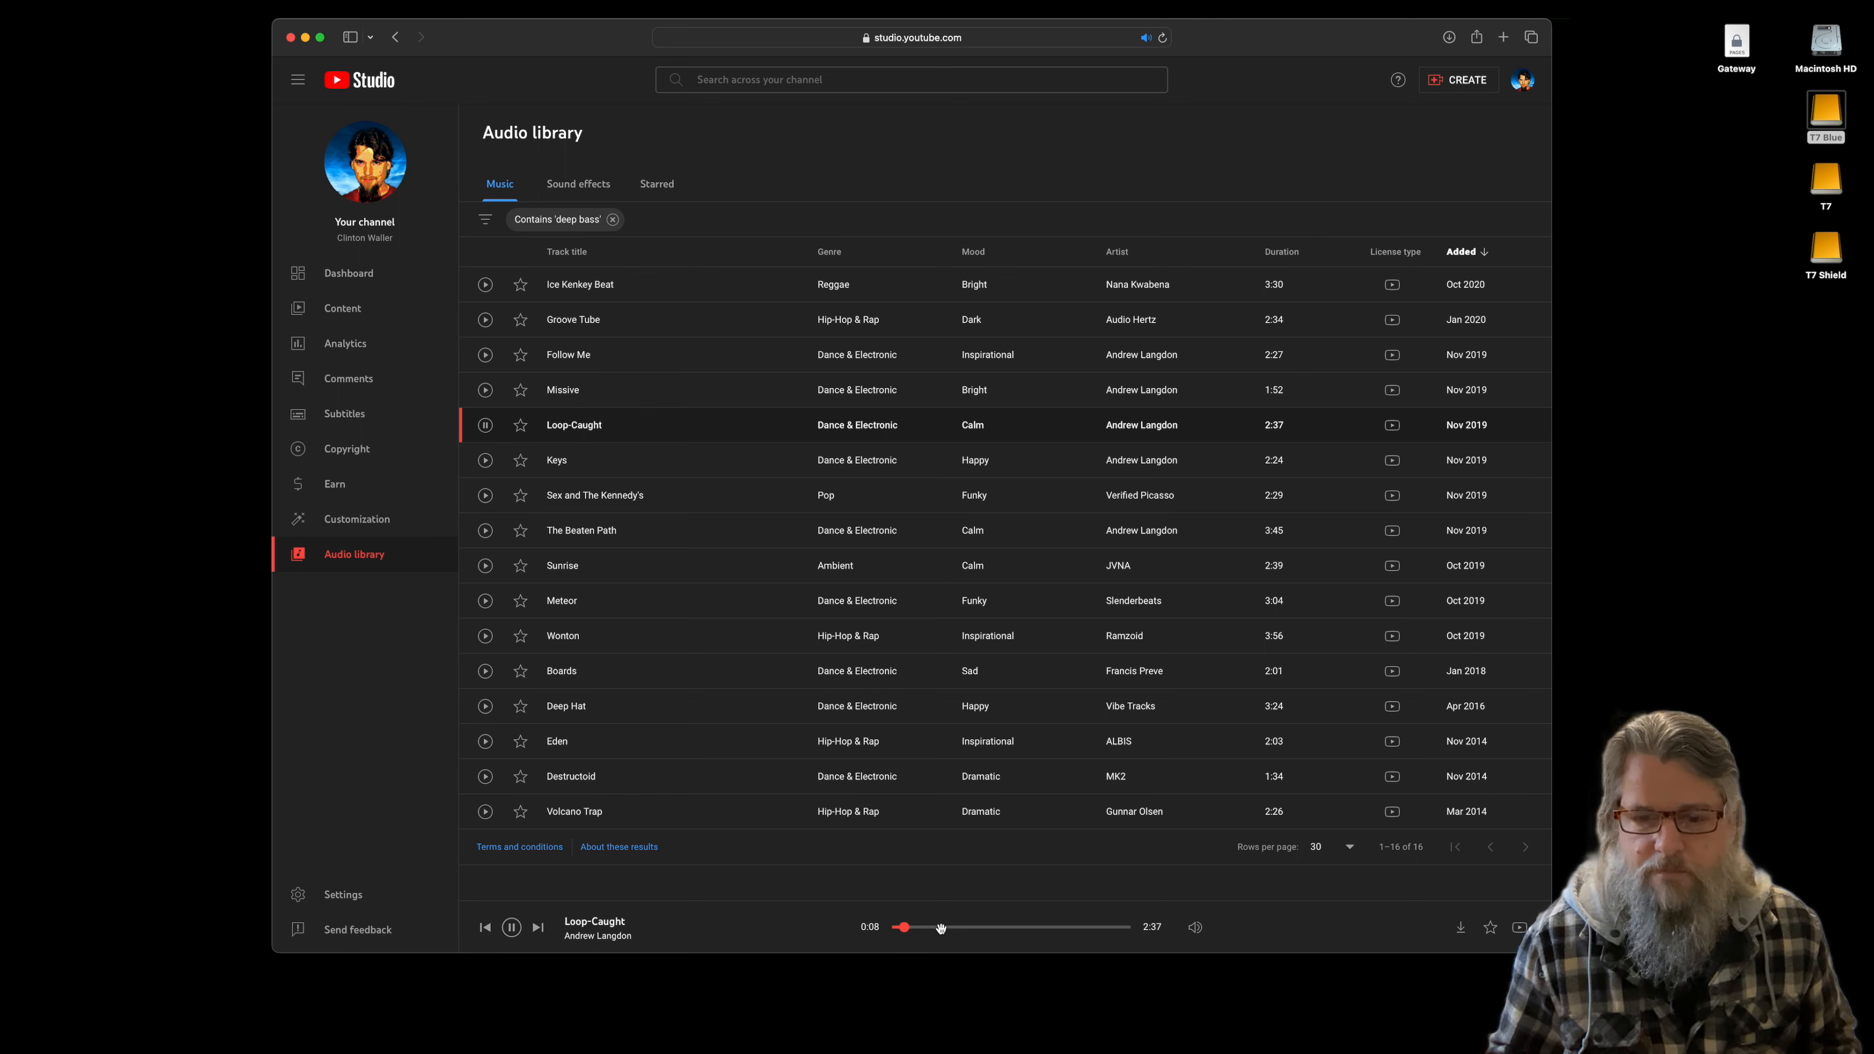
click(1001, 927)
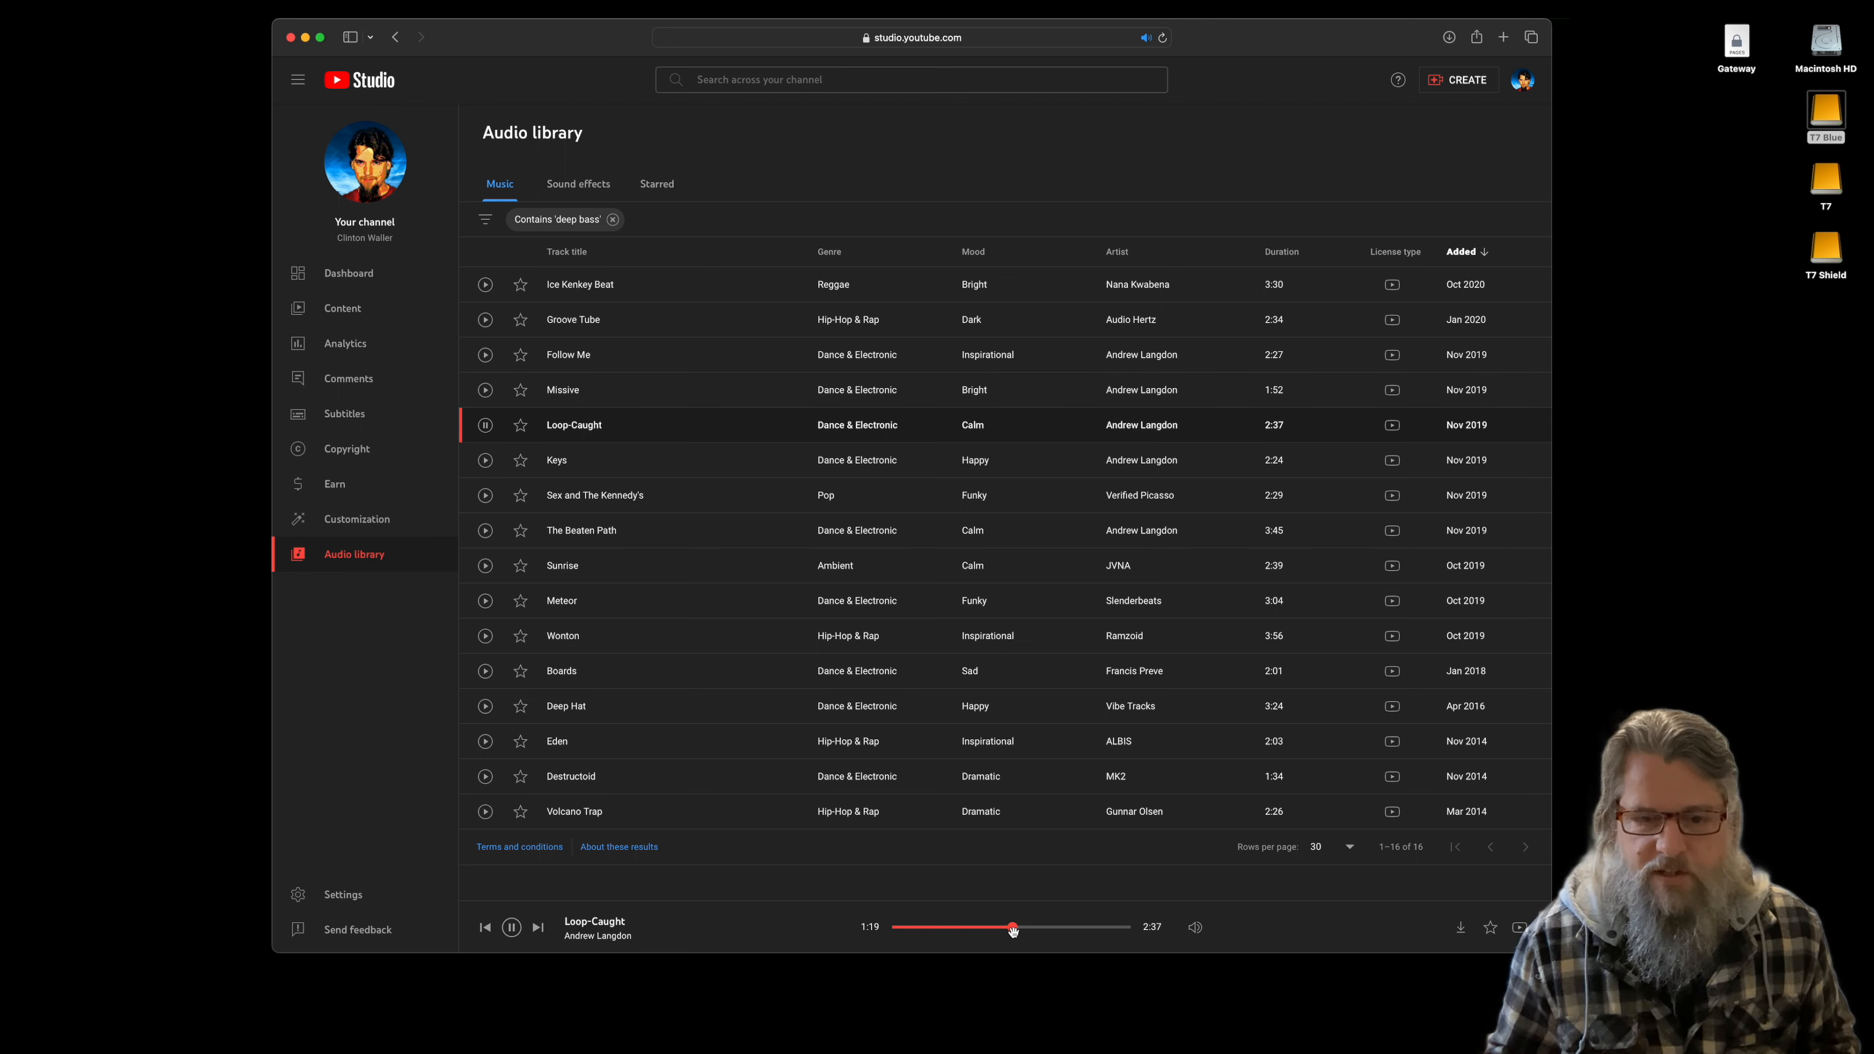
click(484, 426)
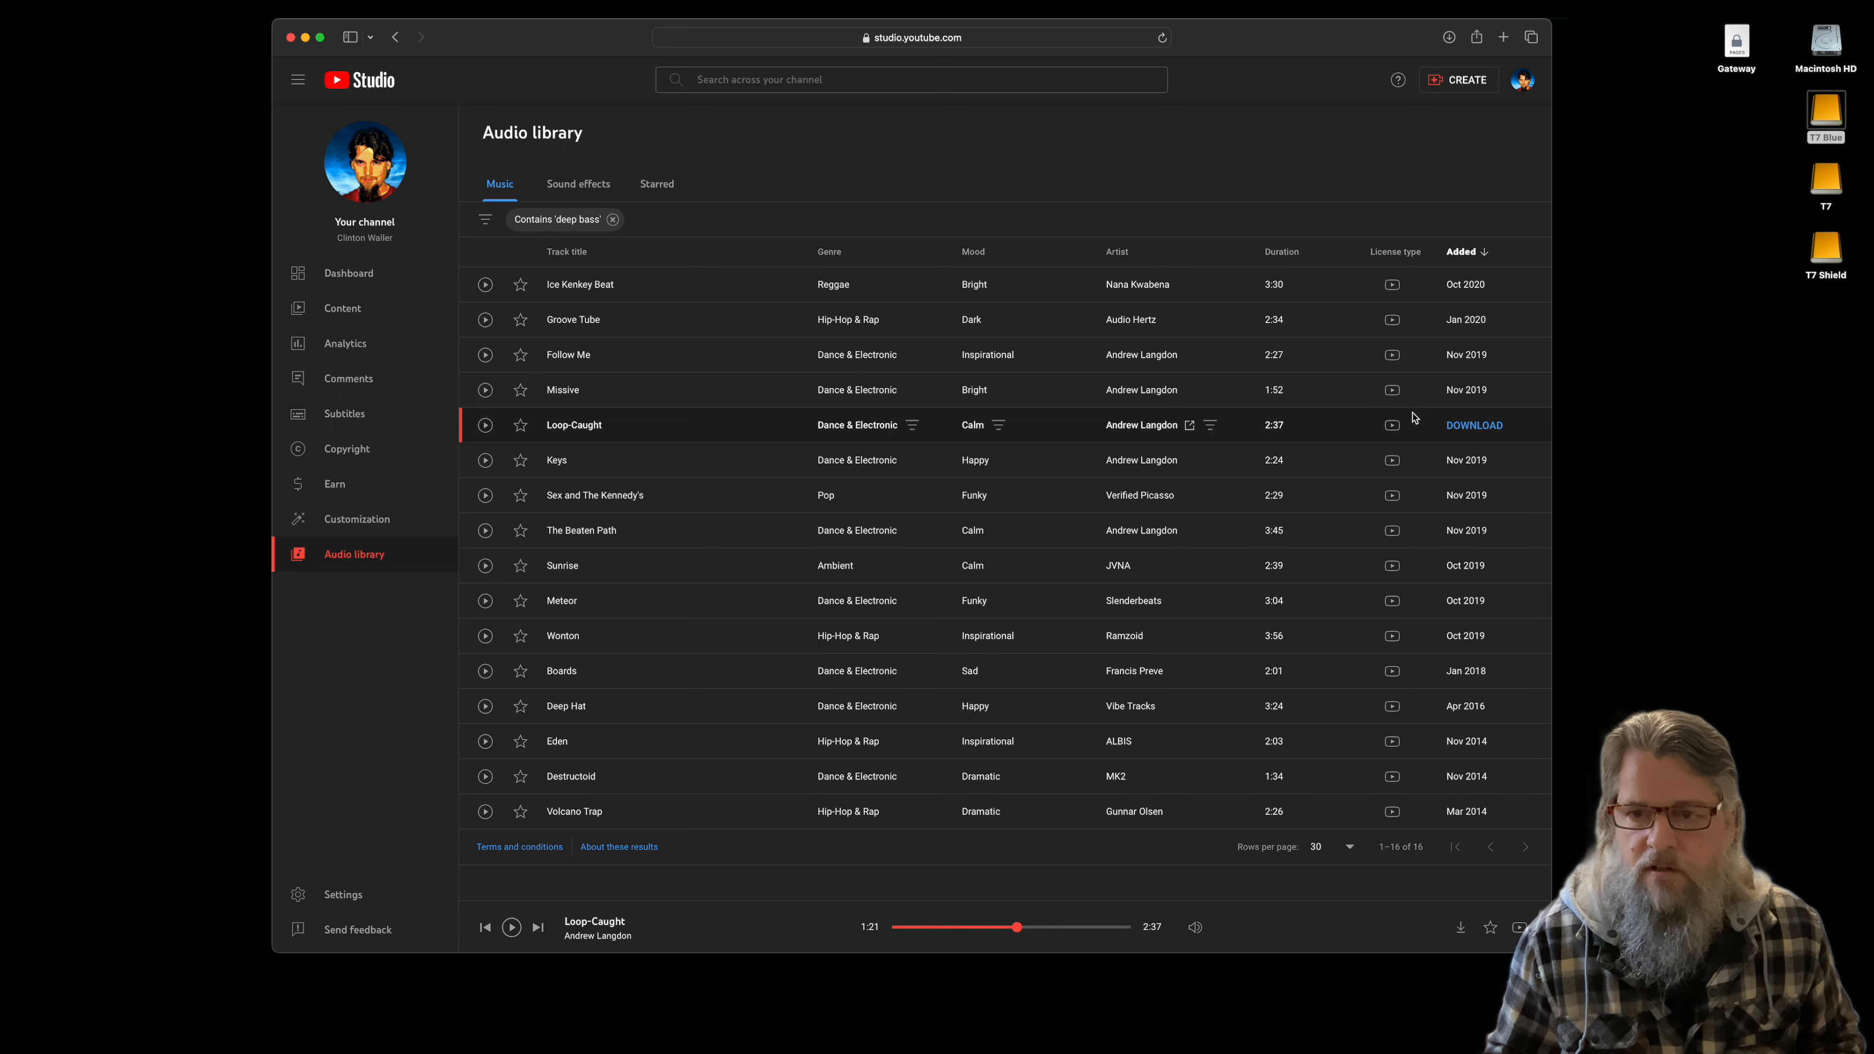
Step: Check the Loop-Caught license terms and download the track, pausing and dismissing the Music app that starts playing it
mouse_move(1392, 426)
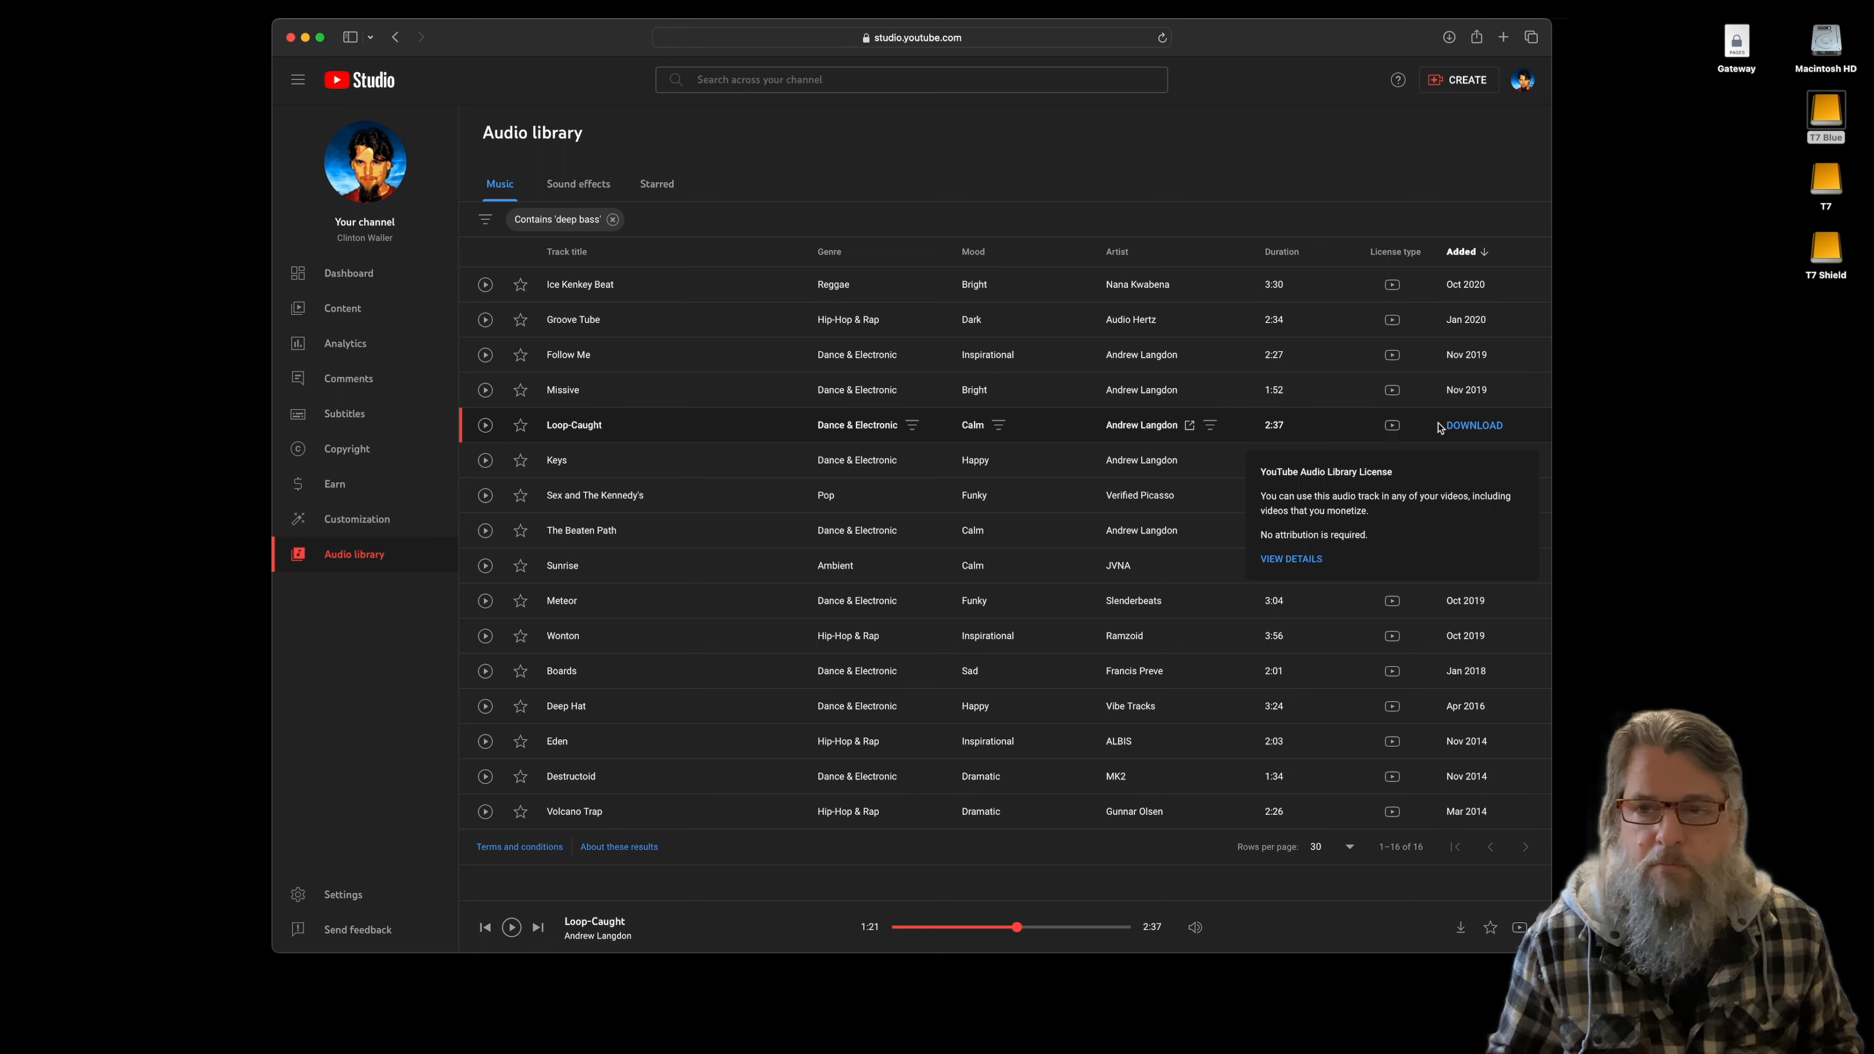
click(1475, 427)
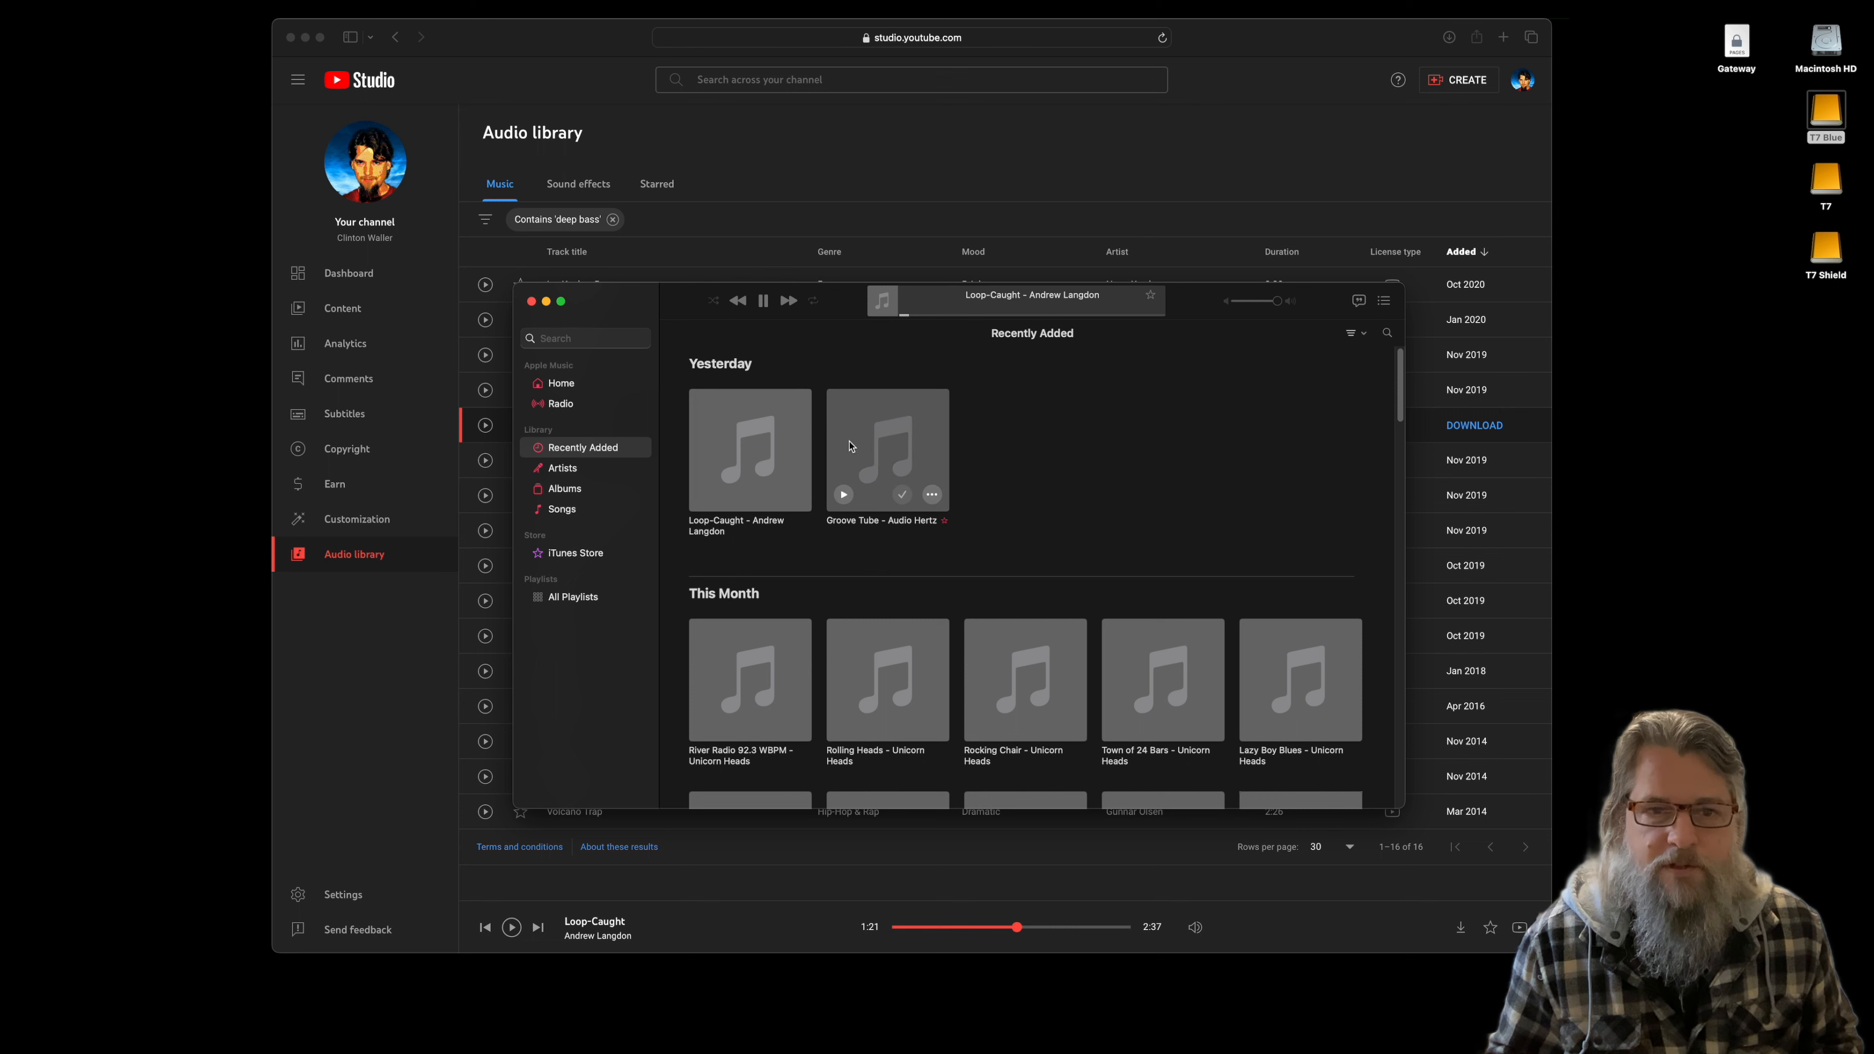
click(764, 301)
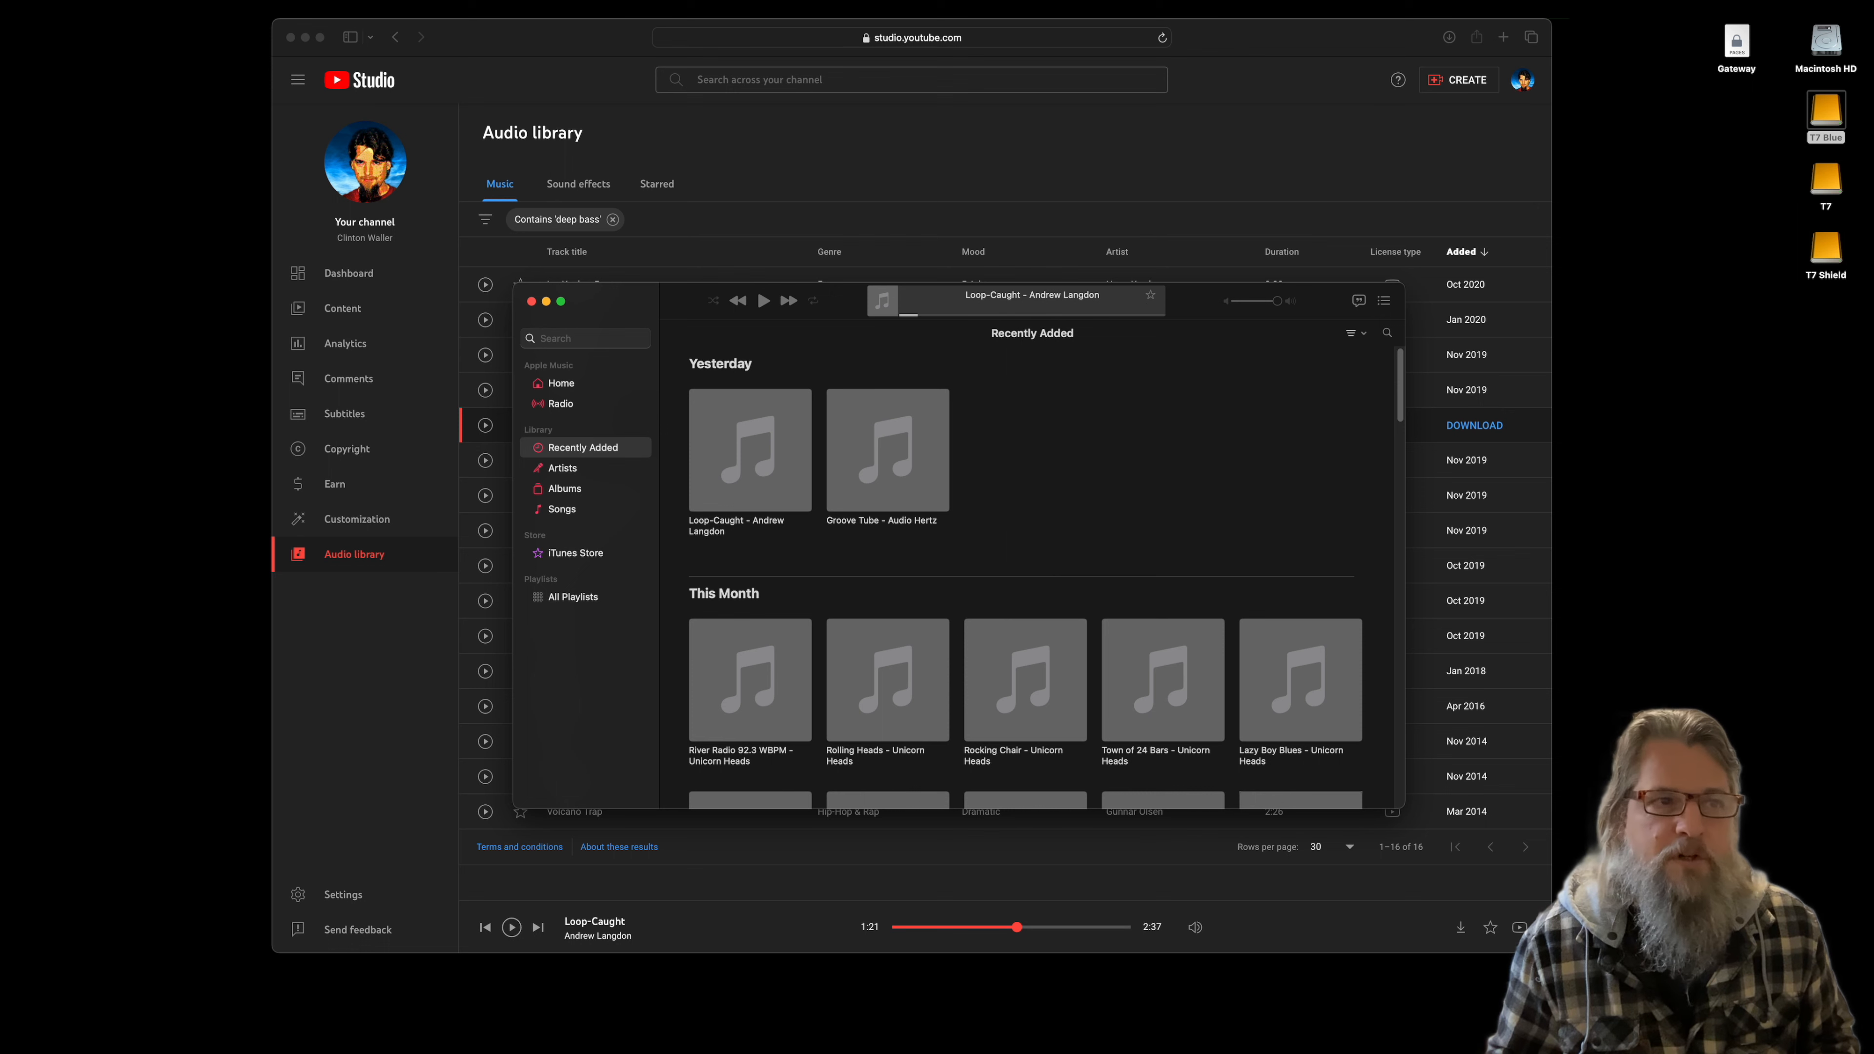
click(44, 9)
click(68, 158)
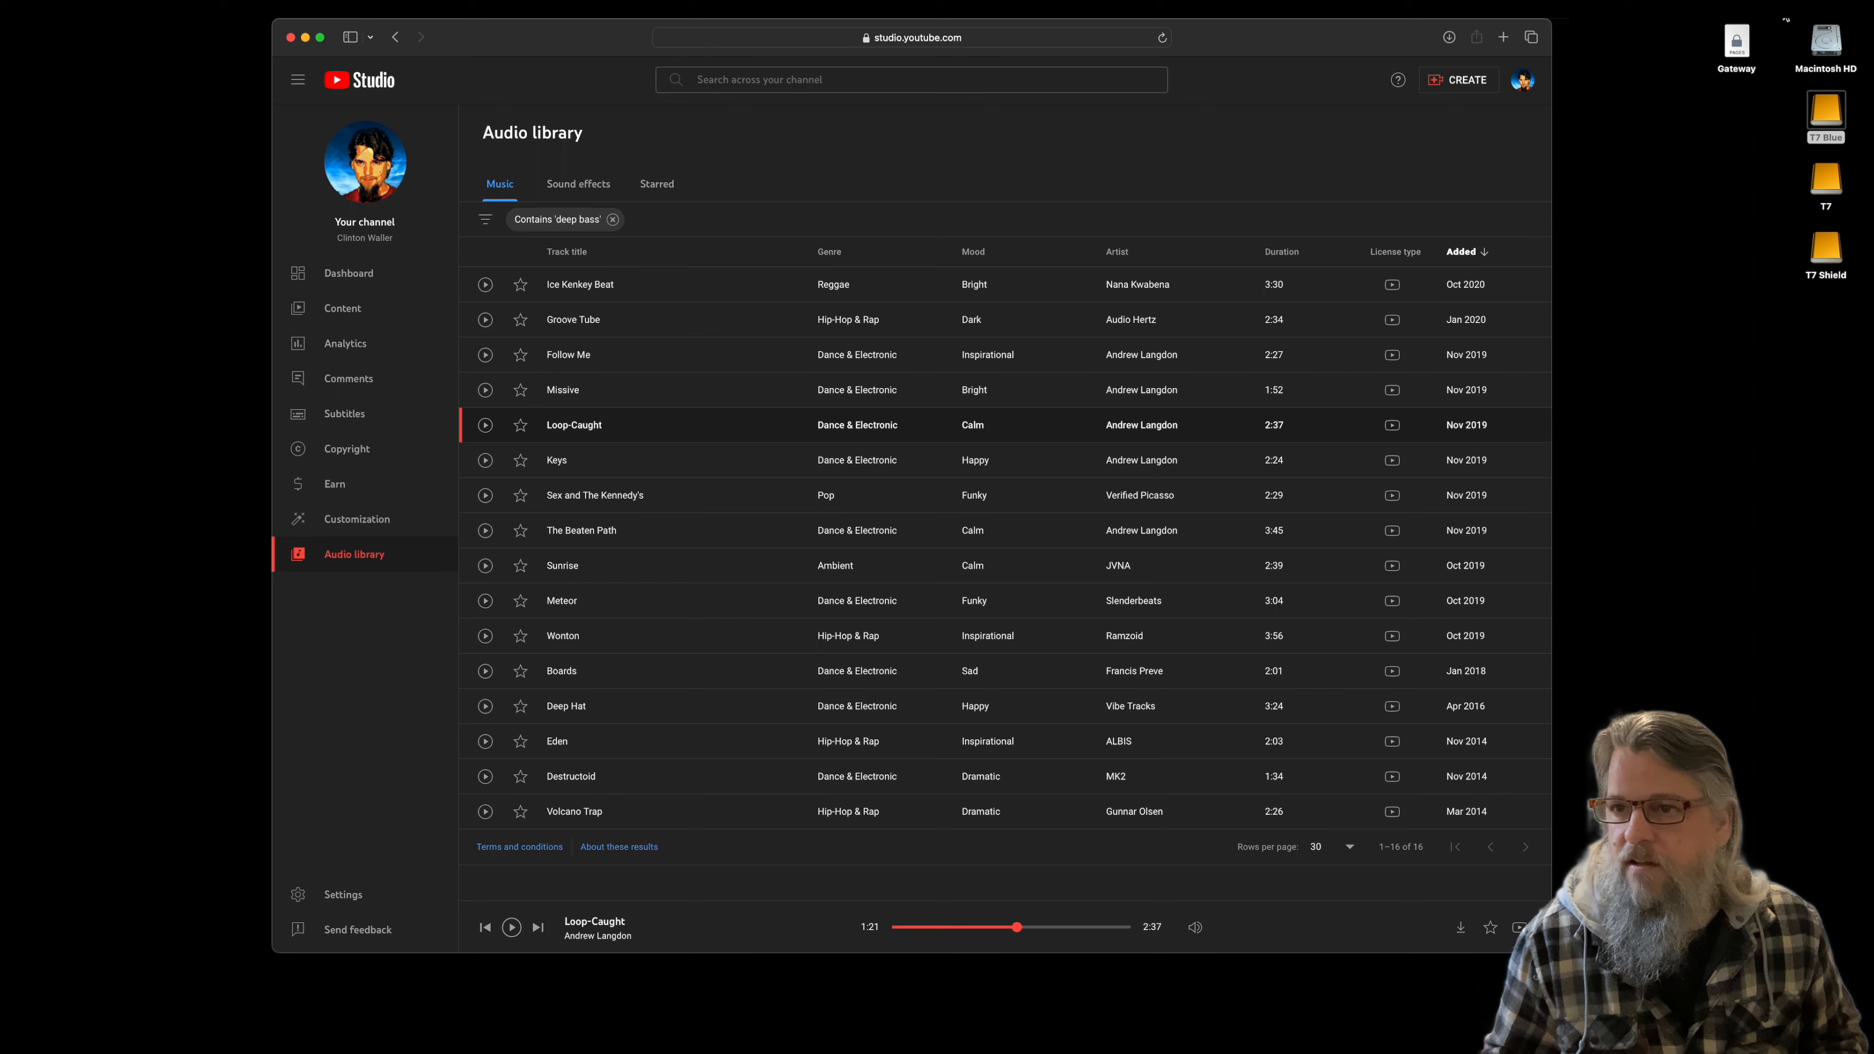
Step: Move the Loop-Caught MP3 from the Downloads folder into the How to Create a Music Visualizer folder using Finder
double_click(1819, 46)
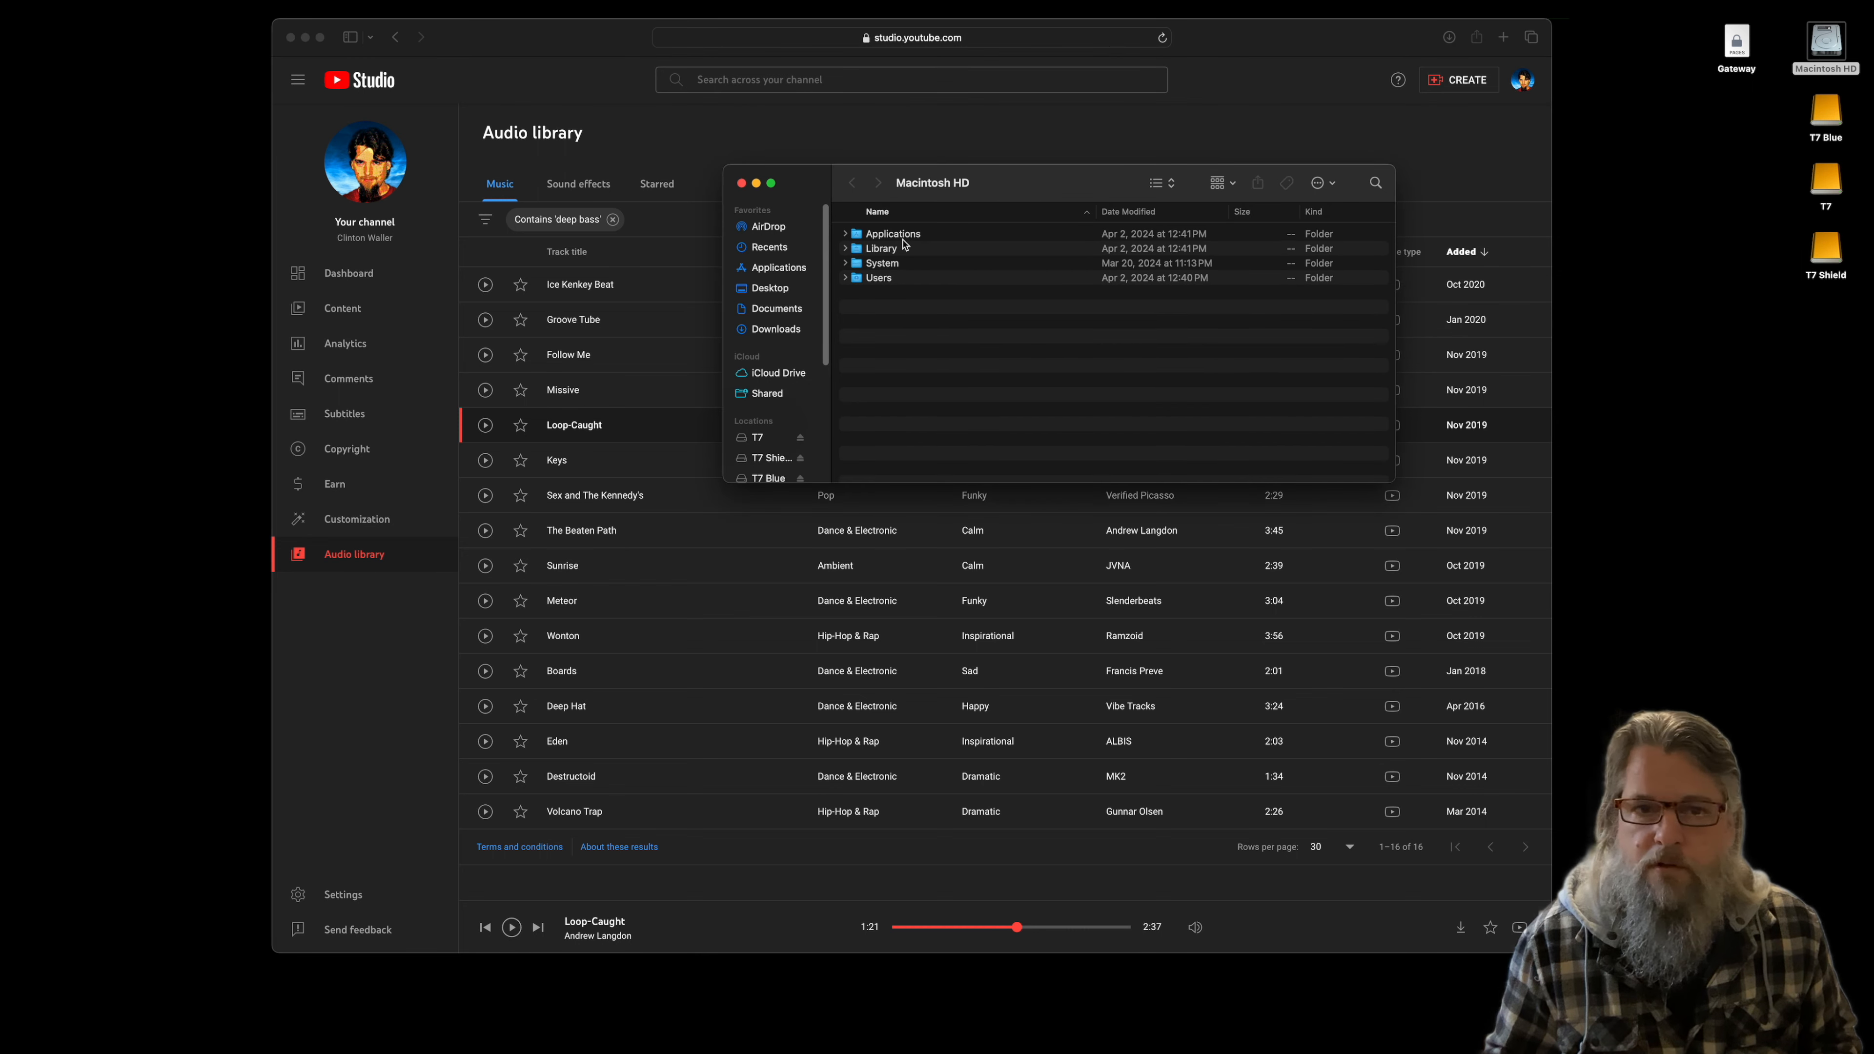
click(775, 332)
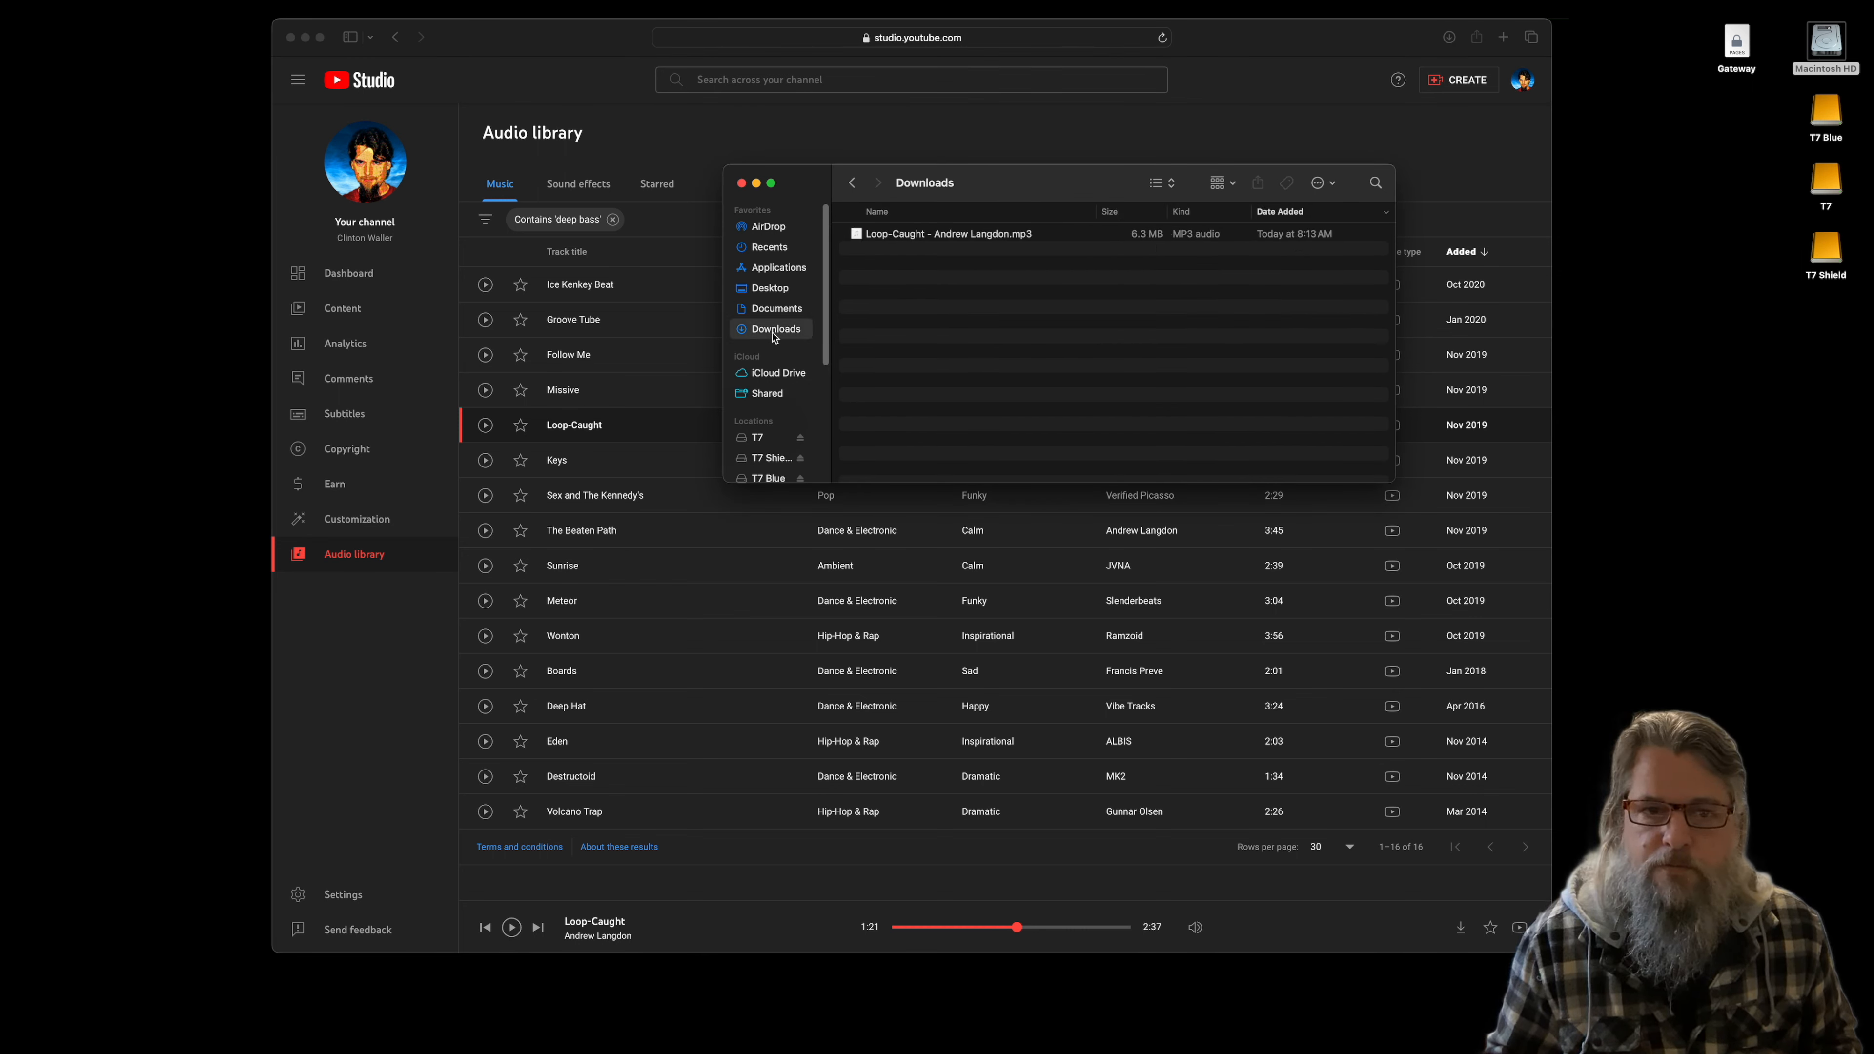
click(911, 236)
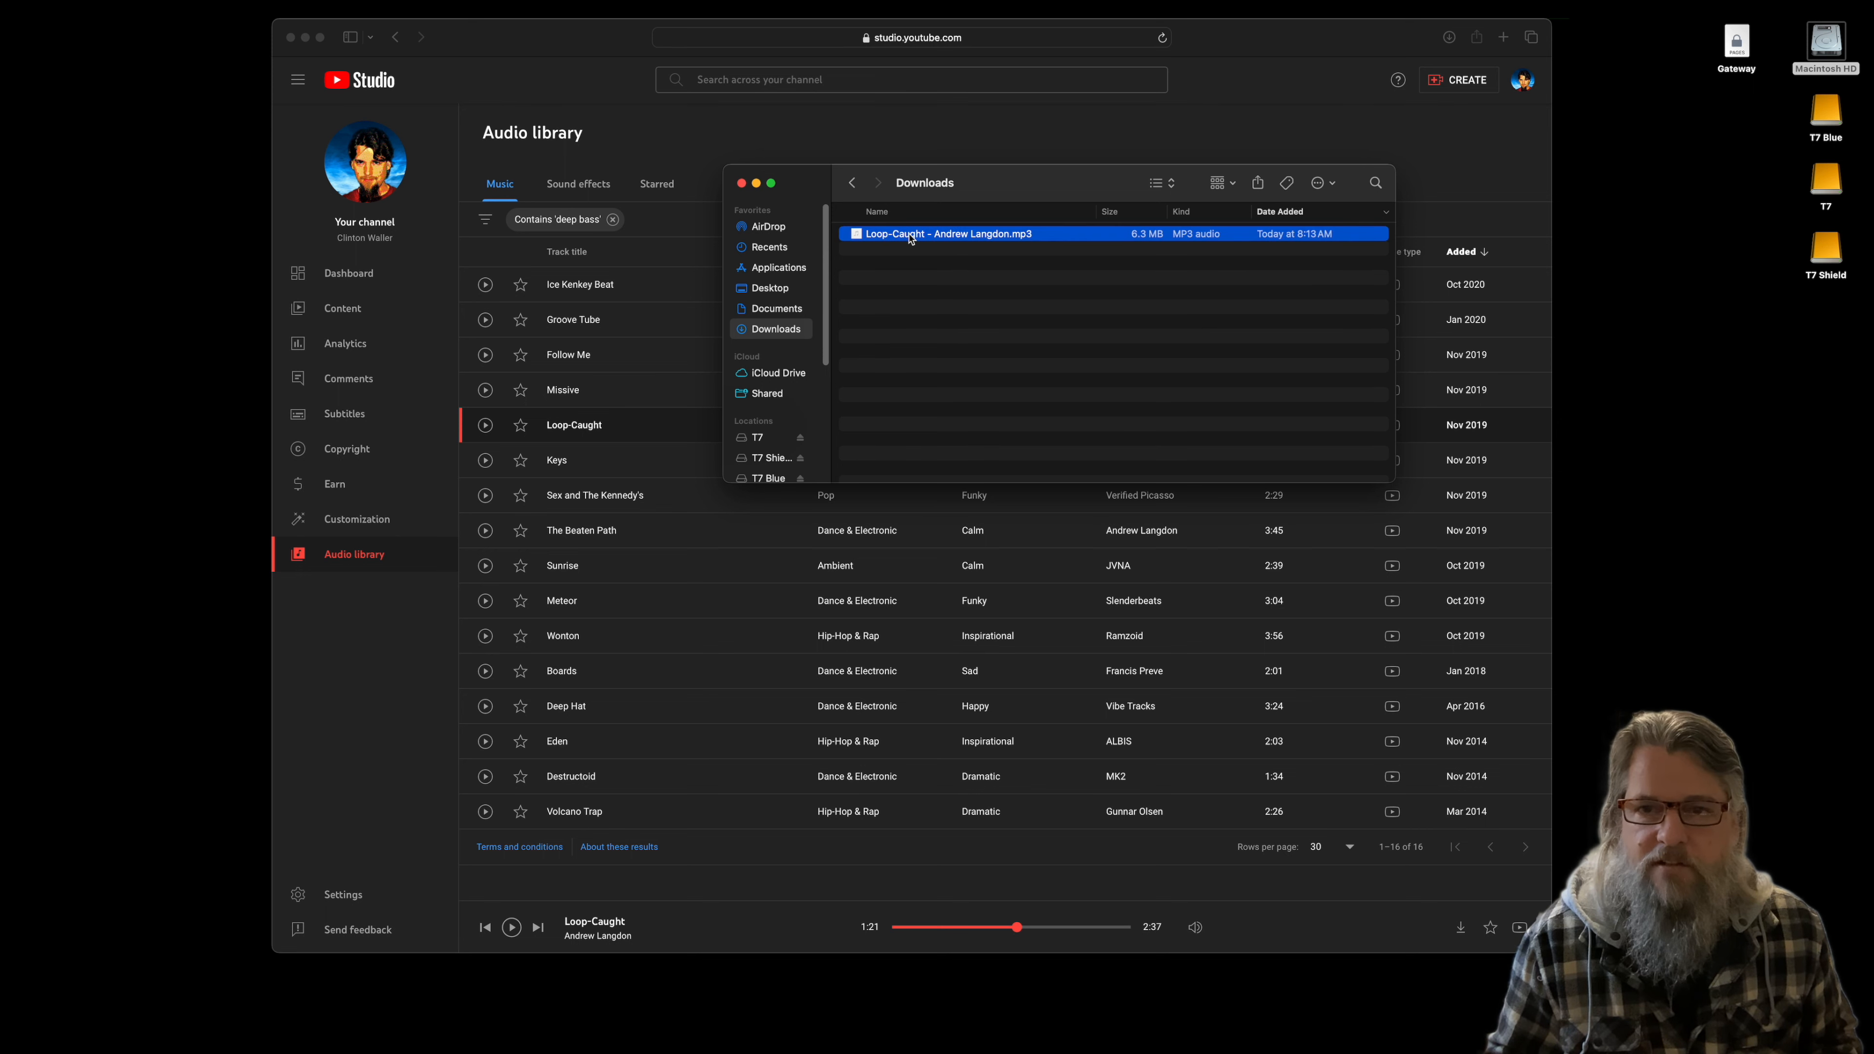
click(307, 38)
drag(1038, 179, 1051, 506)
drag(867, 564, 884, 383)
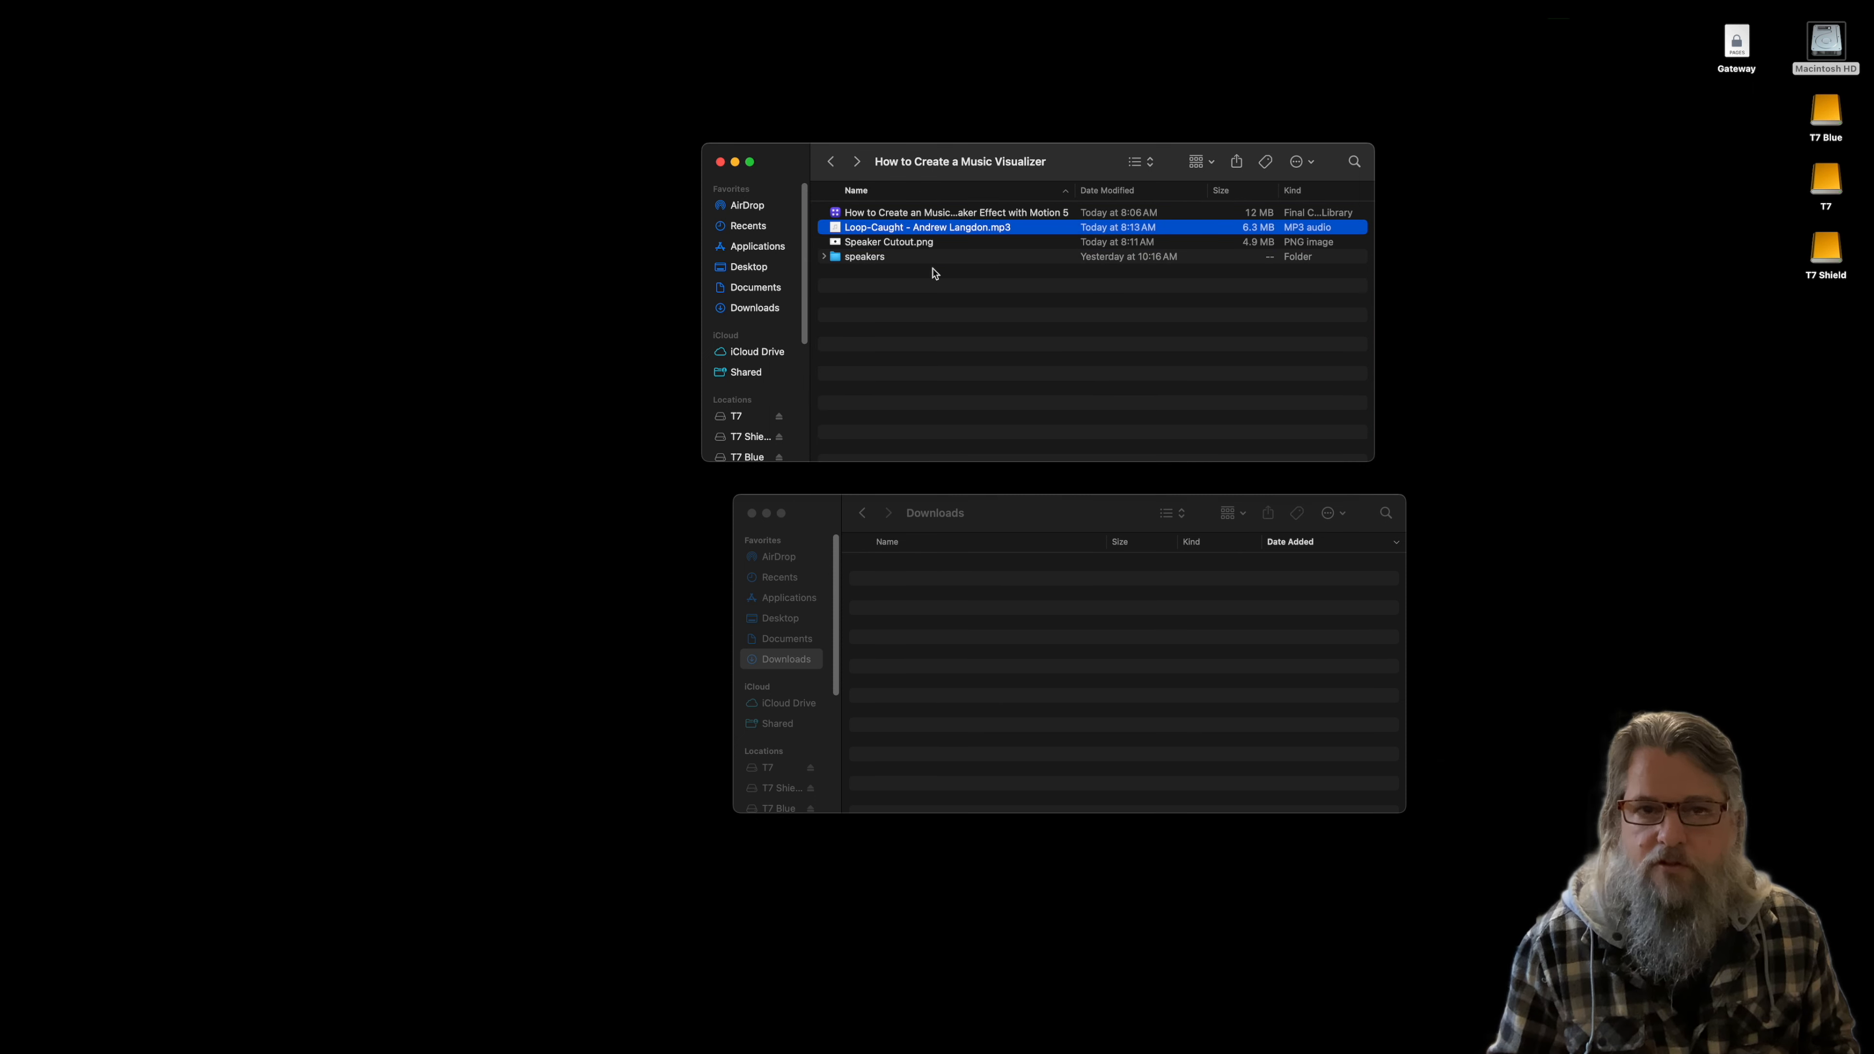
click(764, 513)
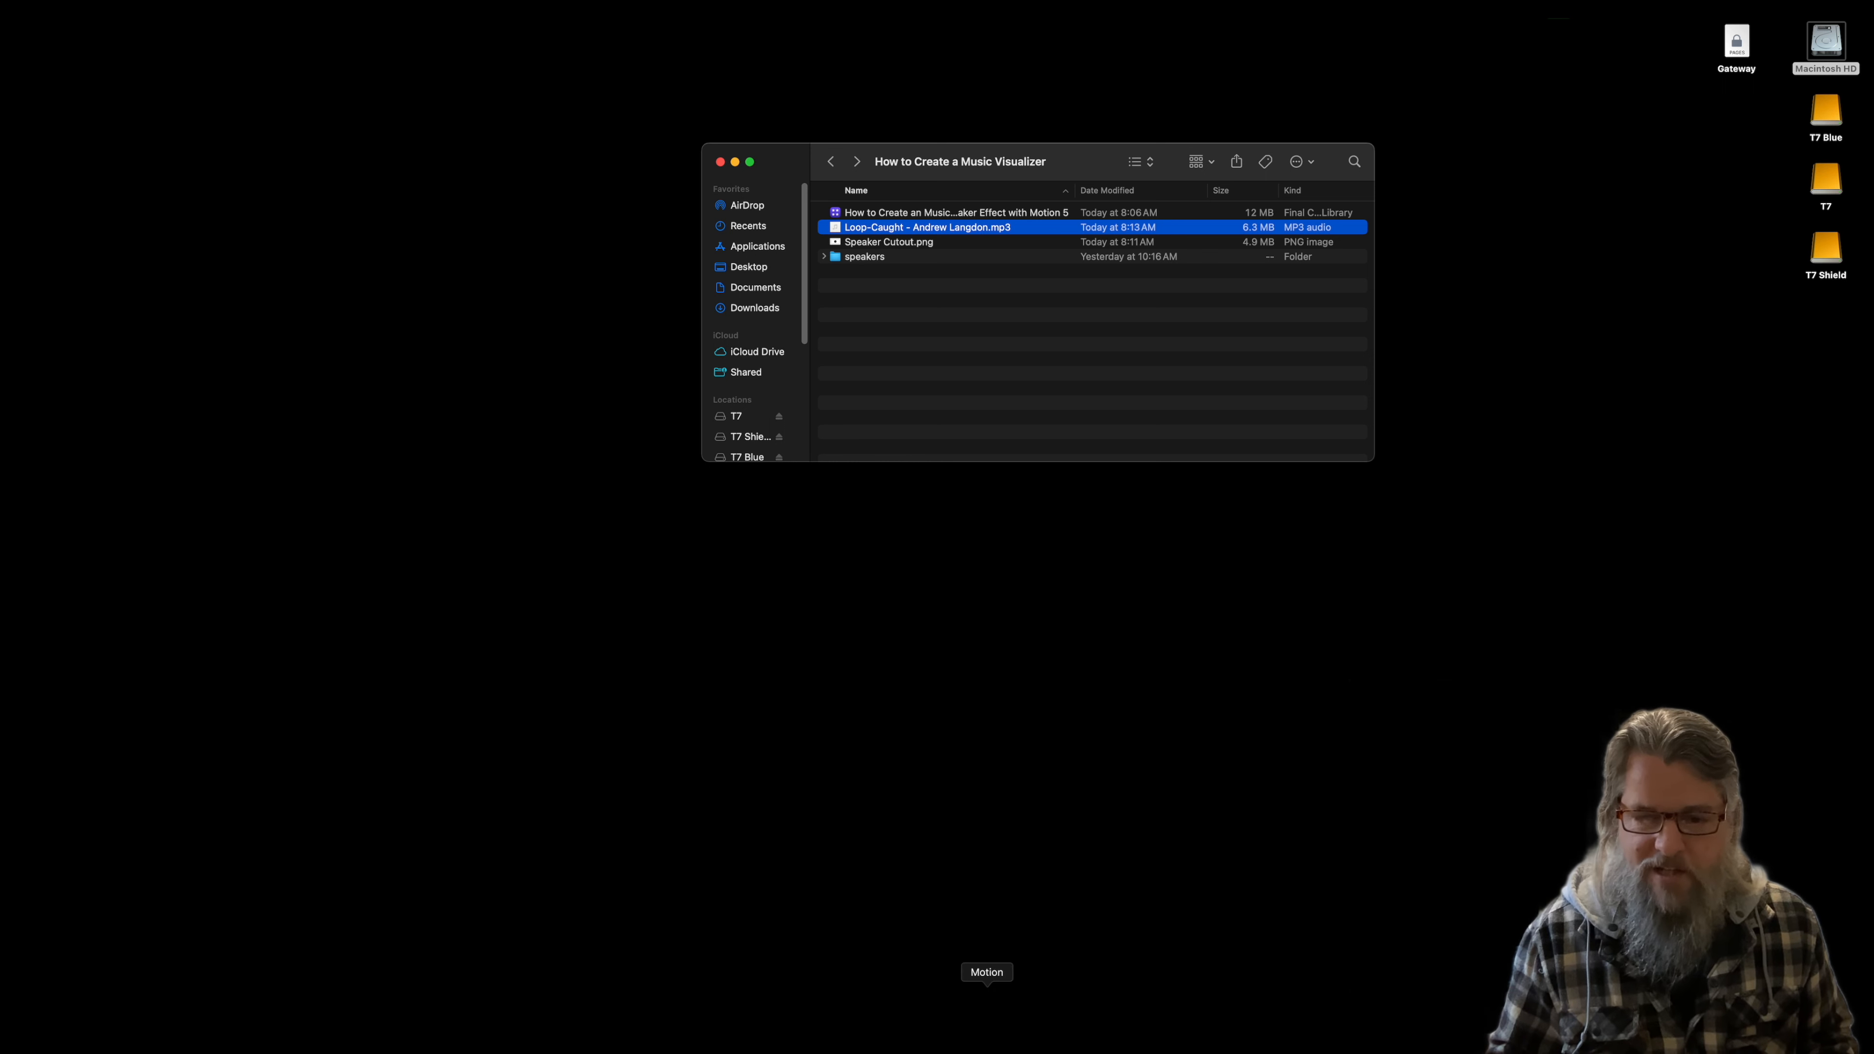
Step: Switch to Motion and create a blank 4K - Ultra HD Motion Project with the frame rate set to 29.97 fps - NTSC
click(986, 1022)
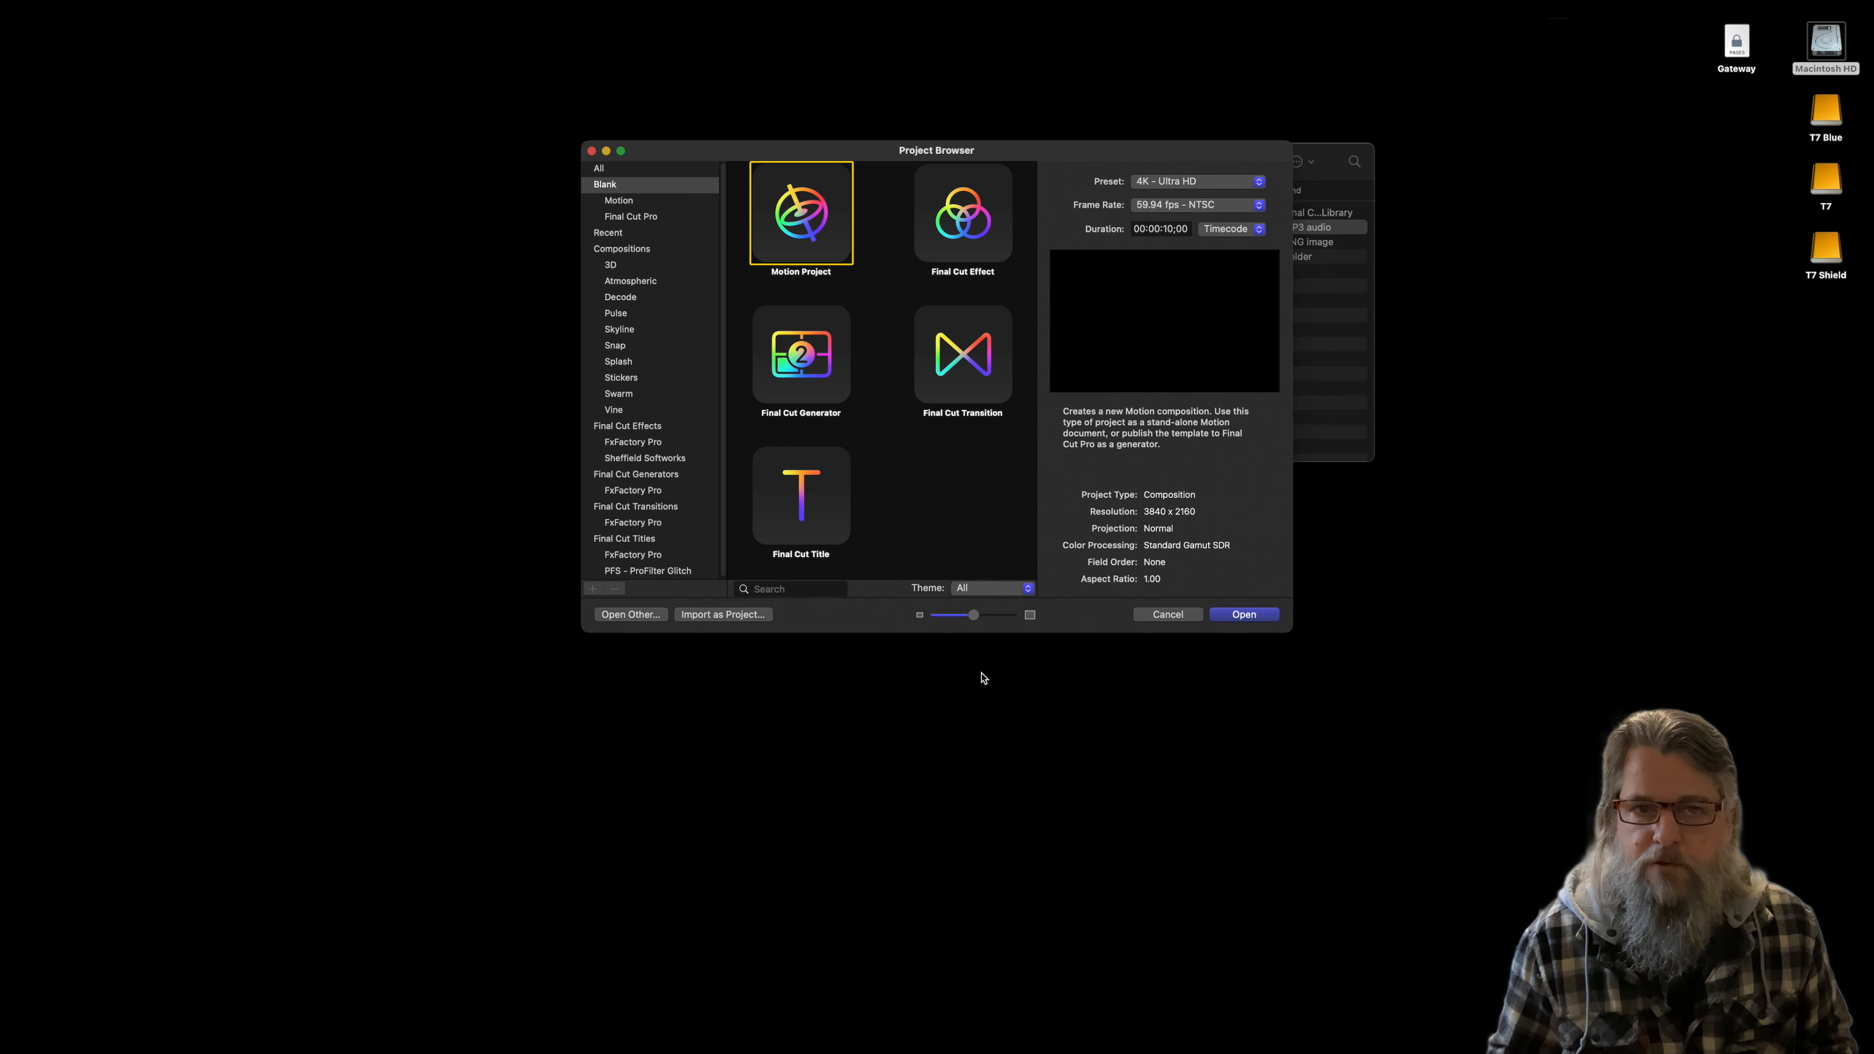
click(1169, 210)
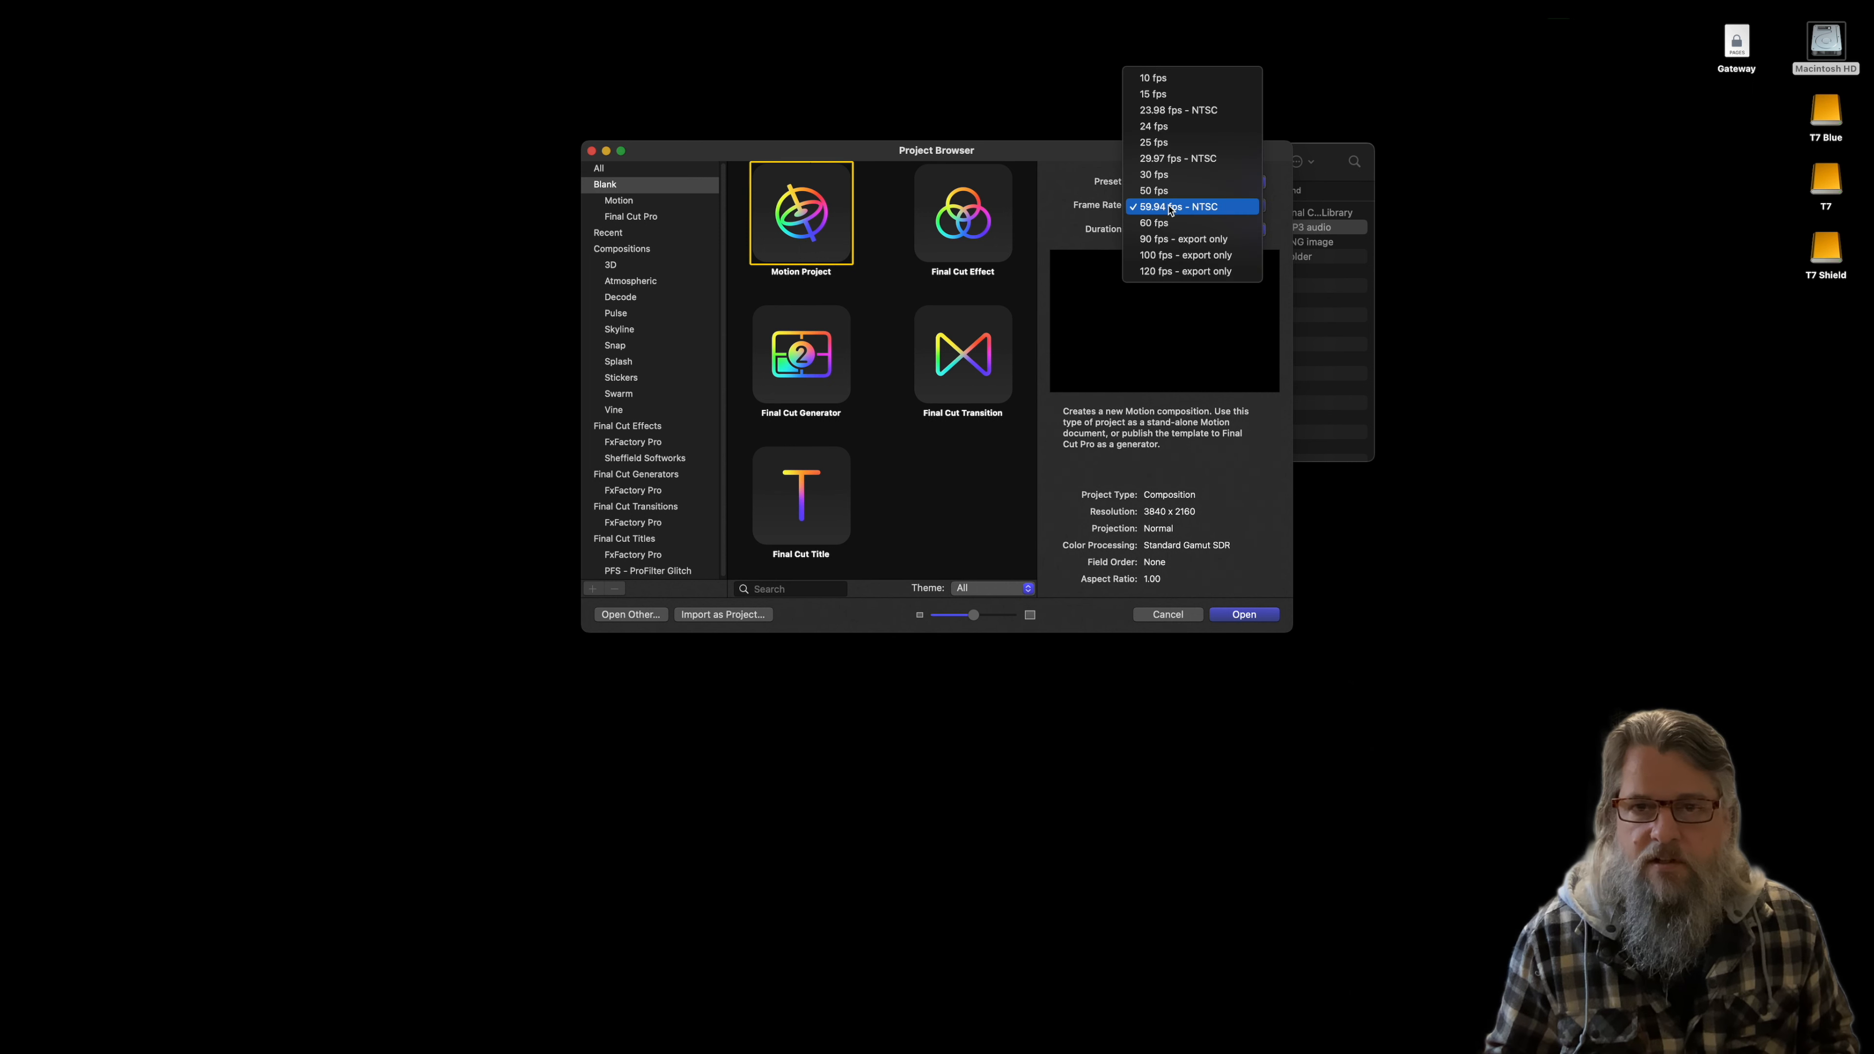
click(1167, 161)
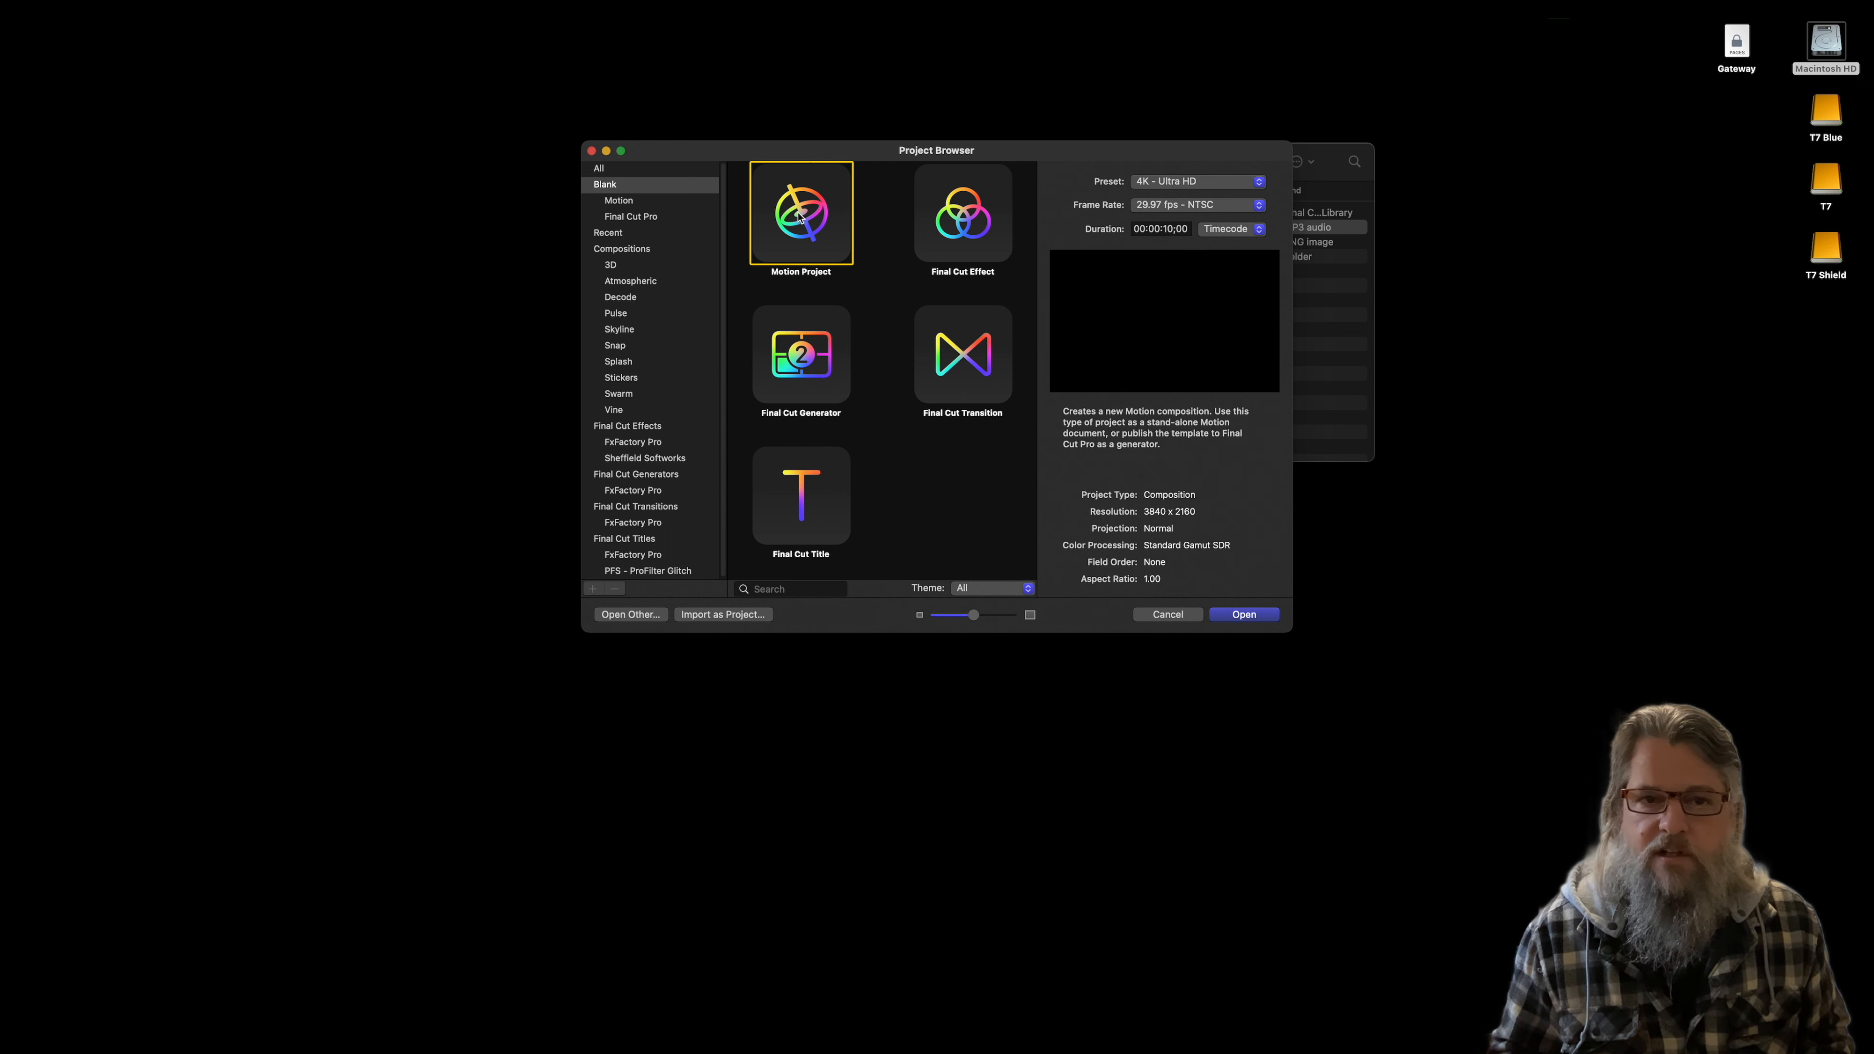
click(1244, 616)
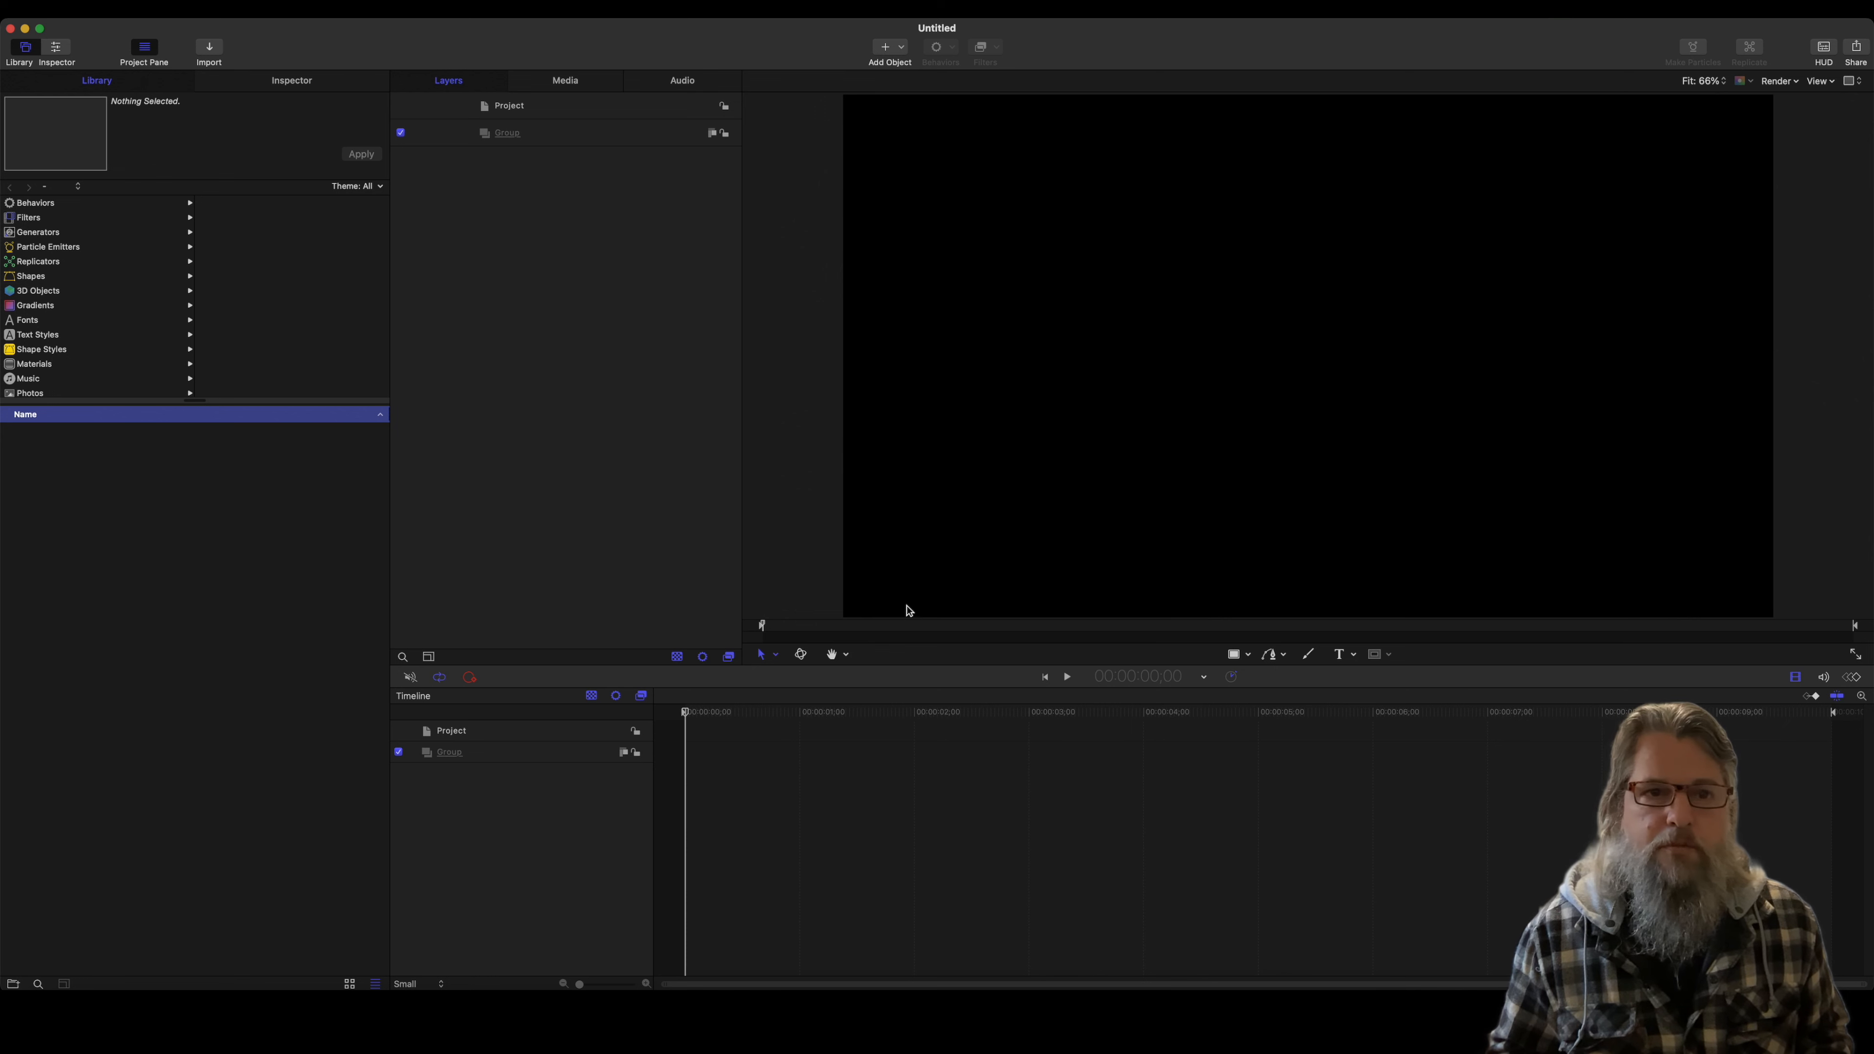
Step: Save the project as Speaker Bass Bounce in the How to Create a Music Visualizer folder within Sandbox on the T7 Blue drive
click(98, 15)
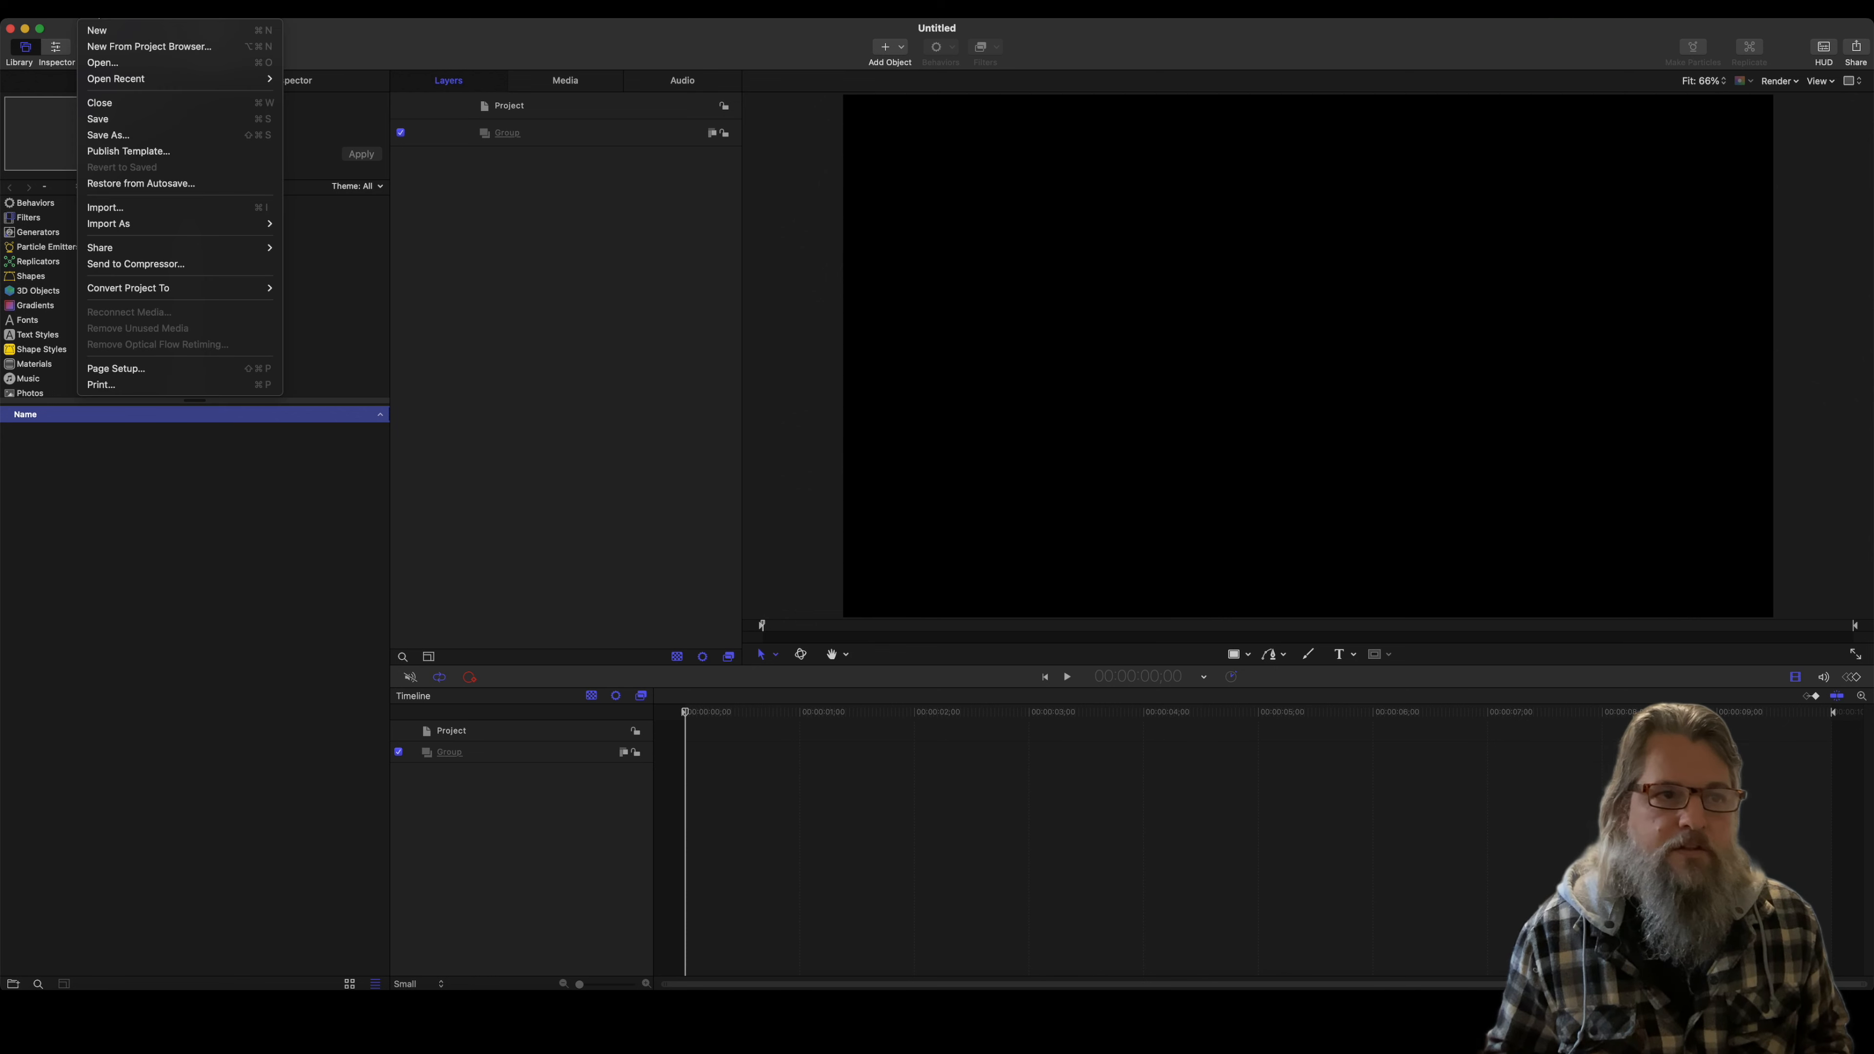
click(120, 140)
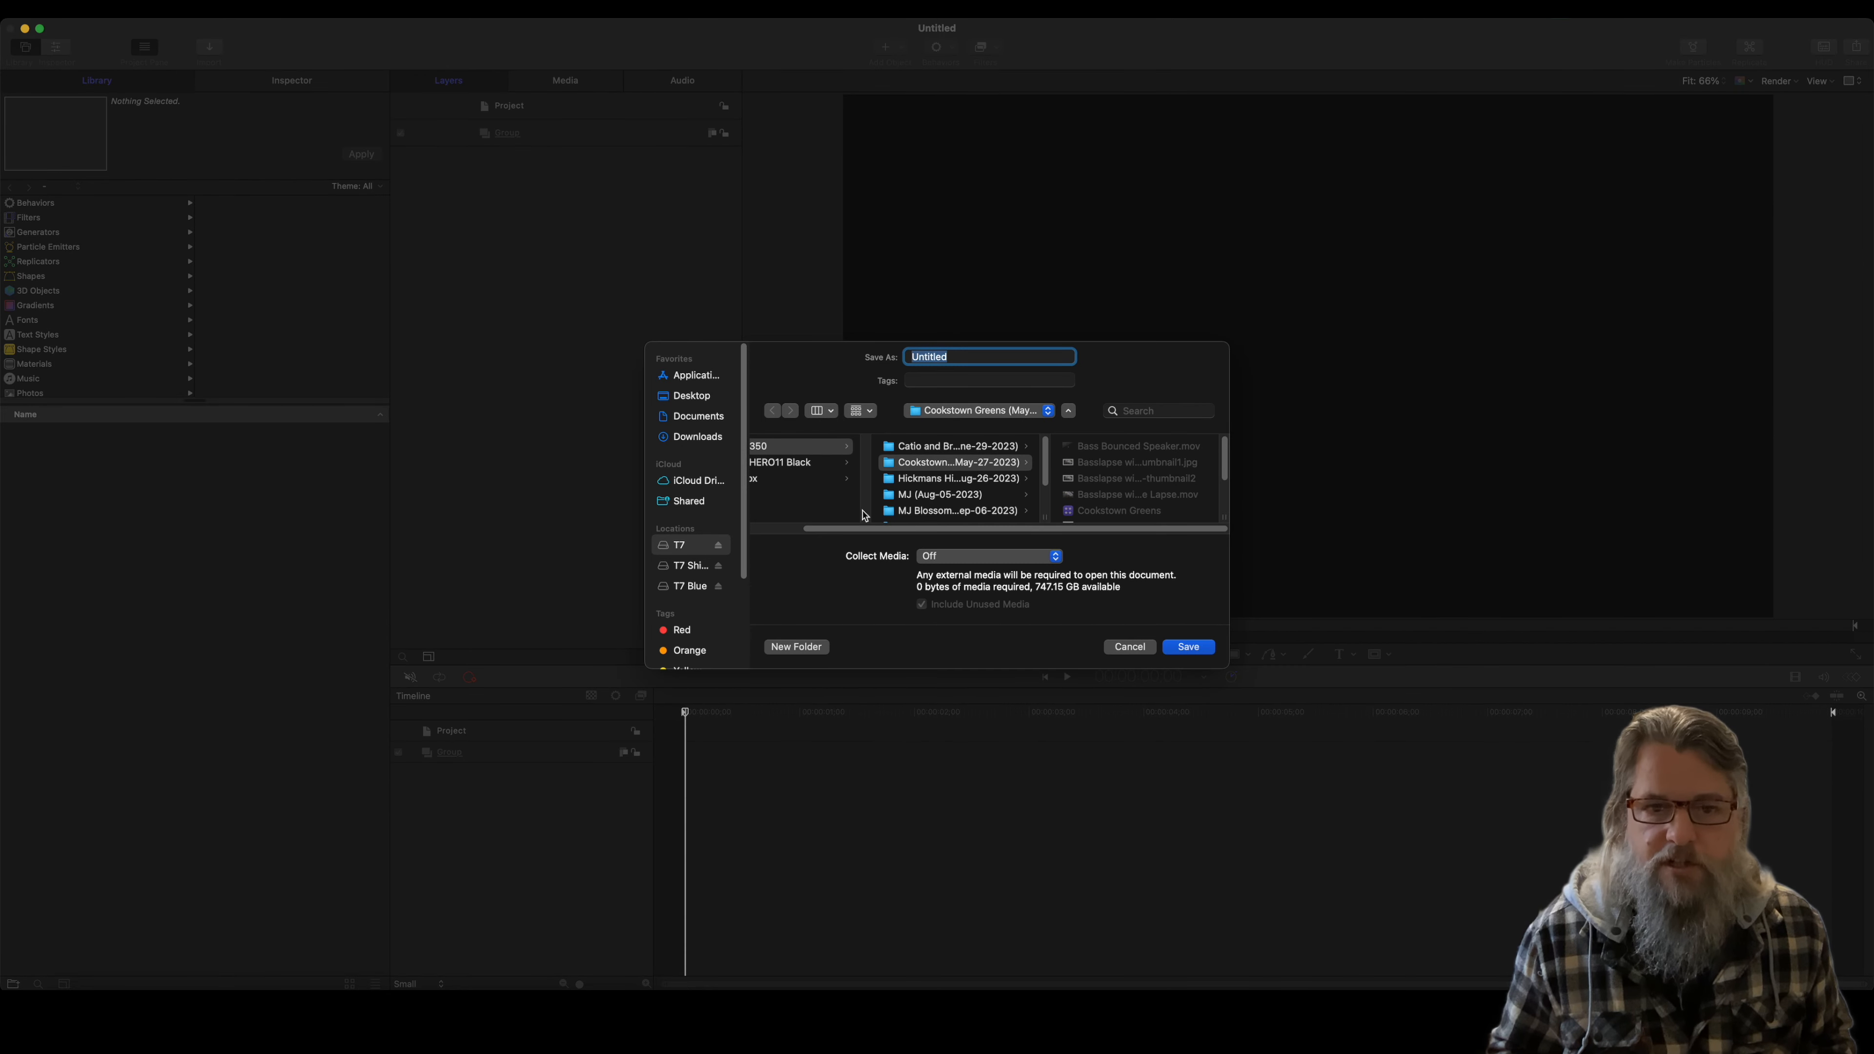
click(696, 590)
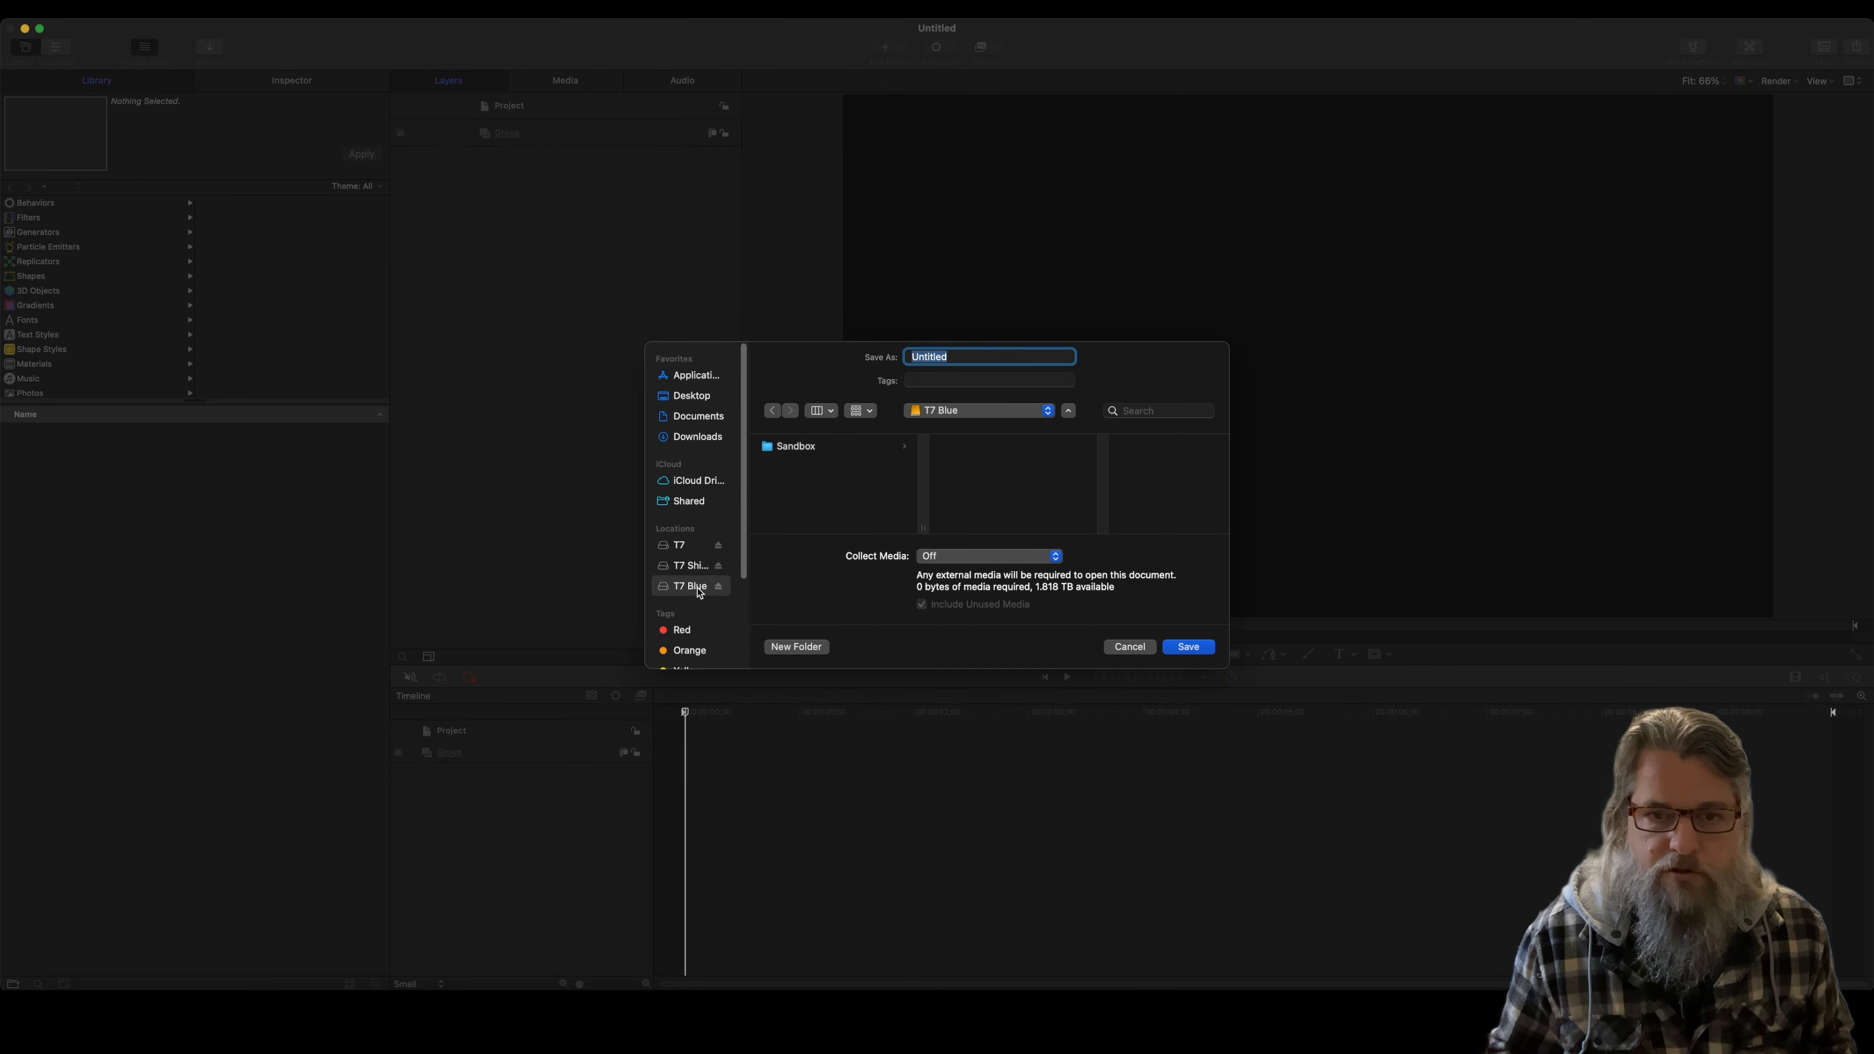
click(807, 451)
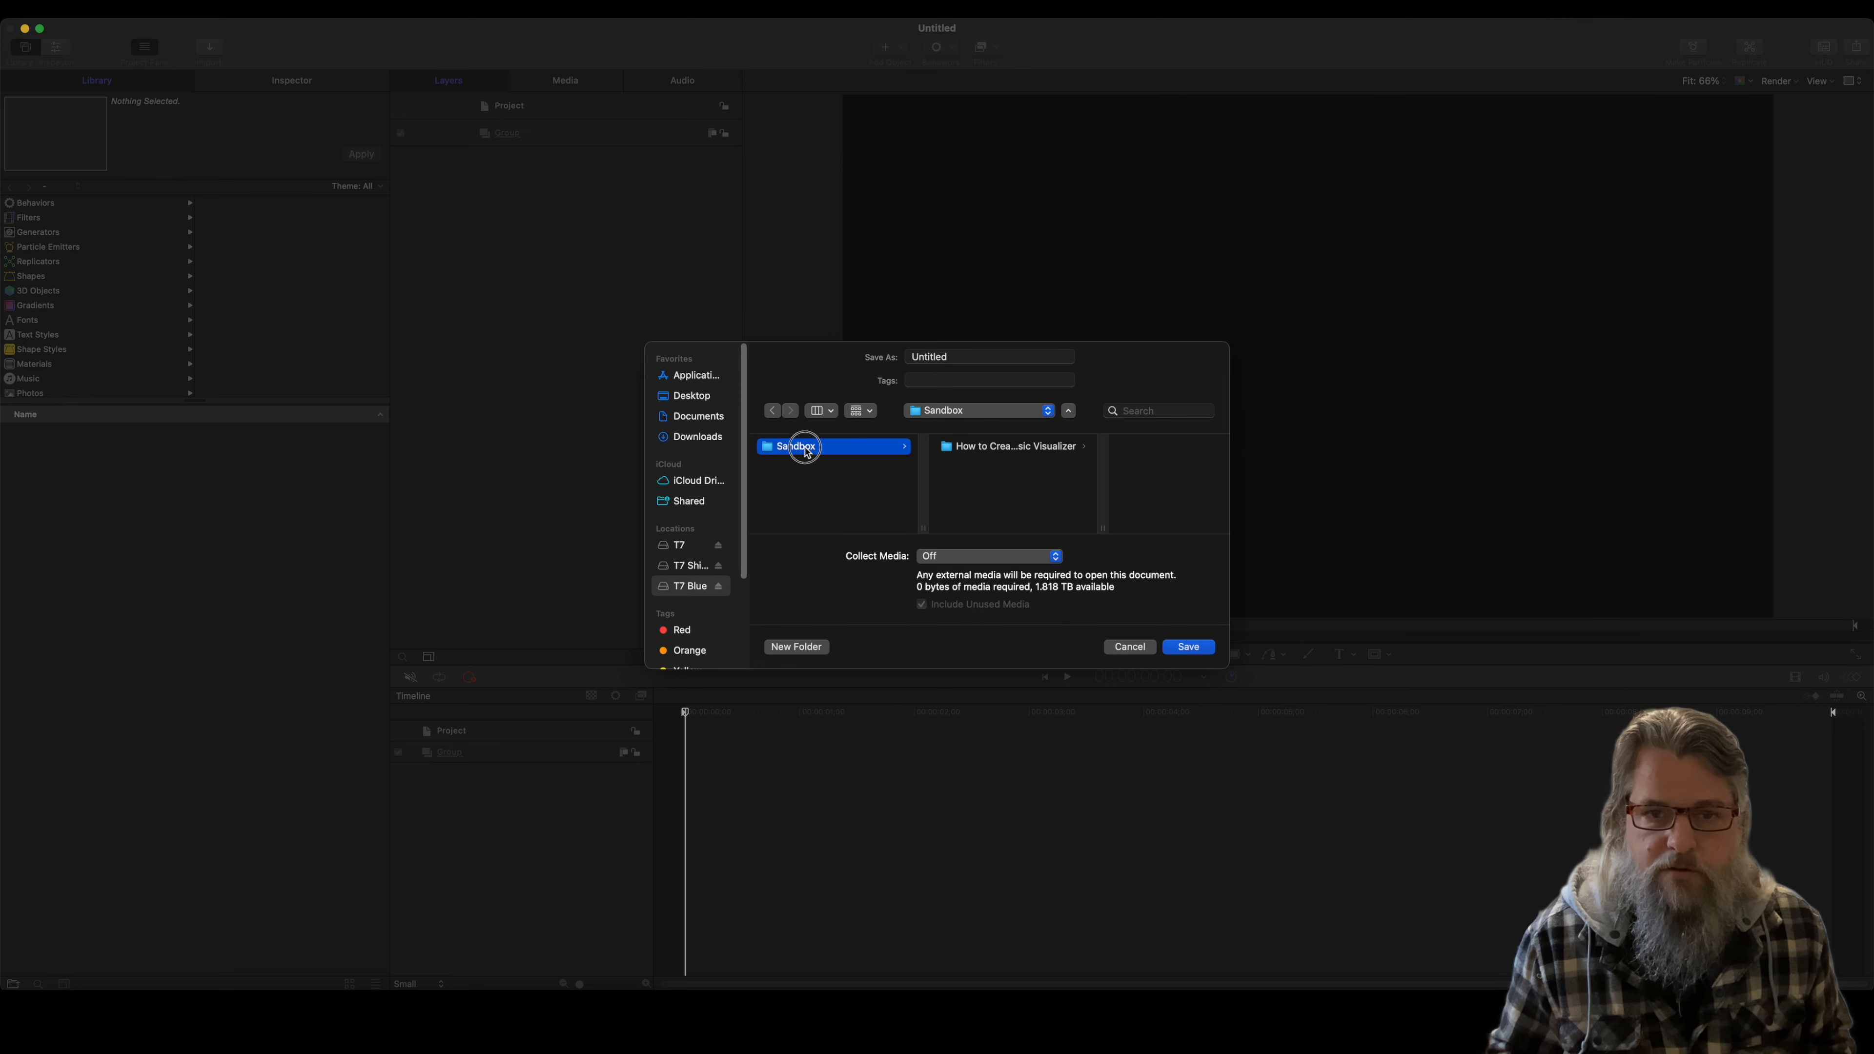
click(996, 452)
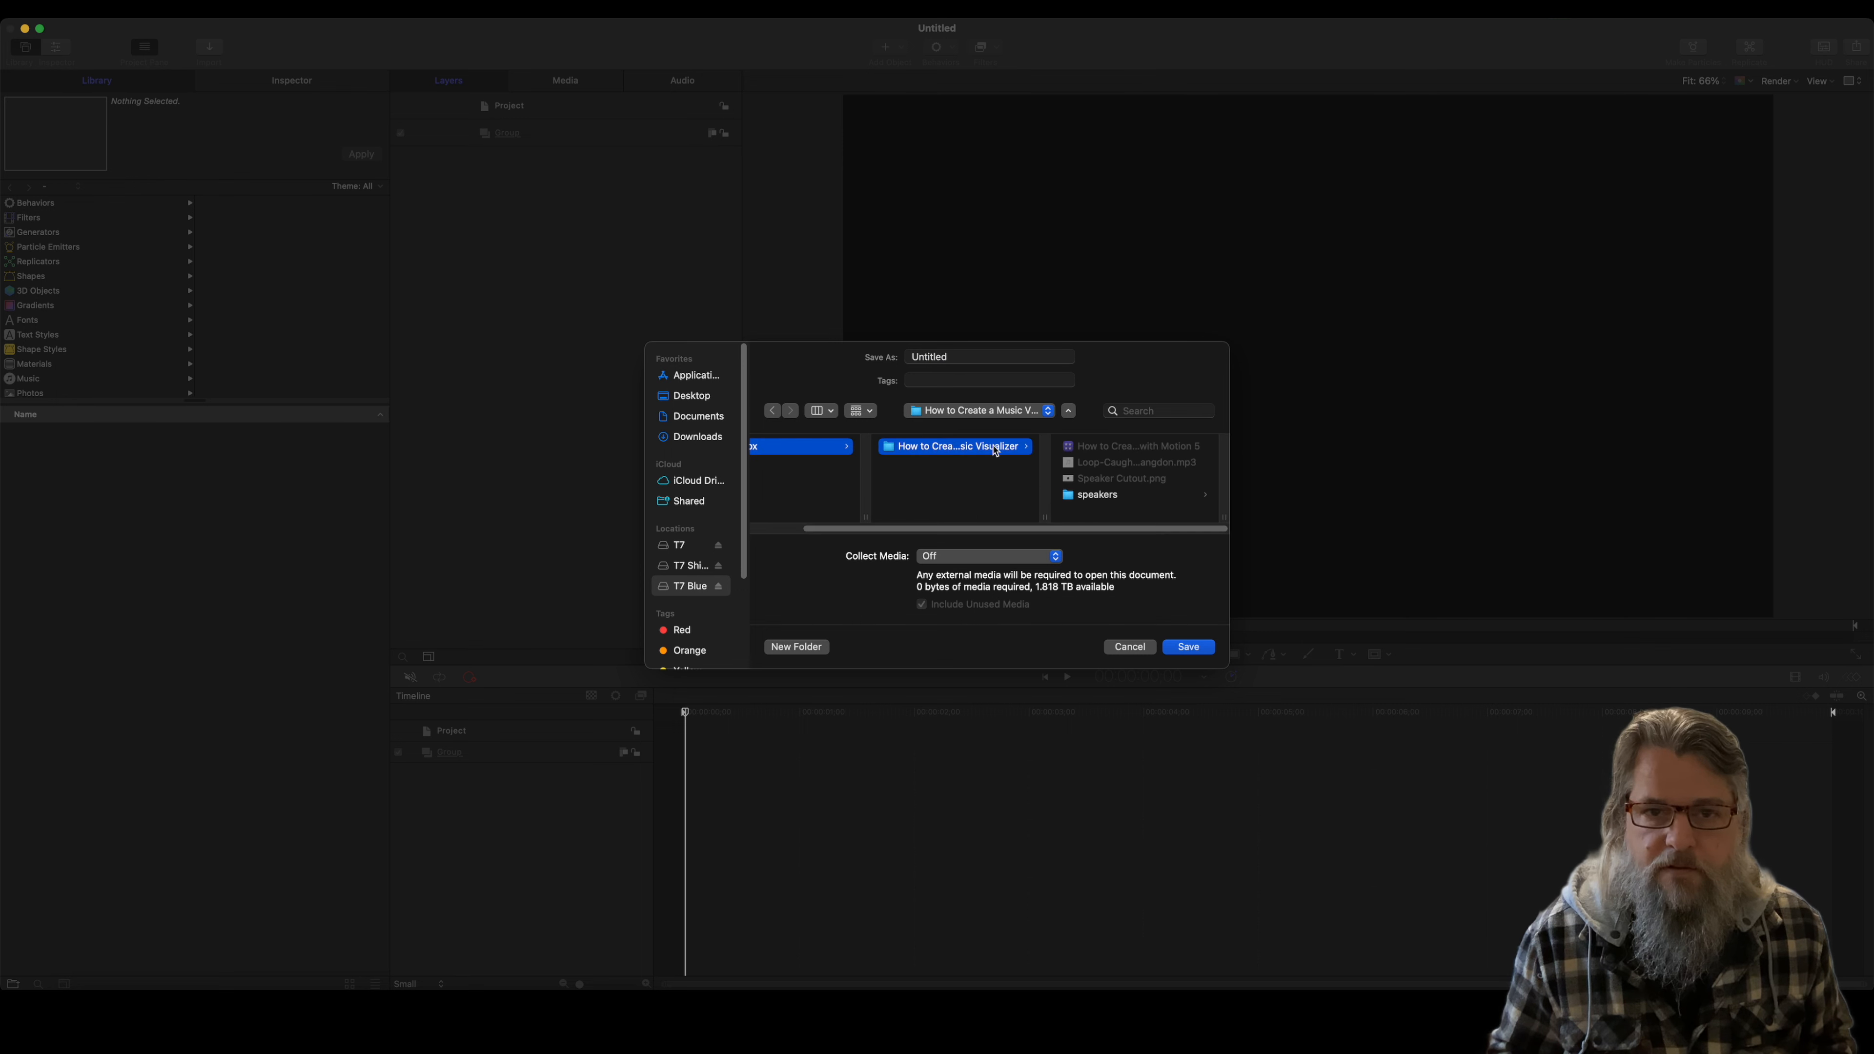
click(889, 353)
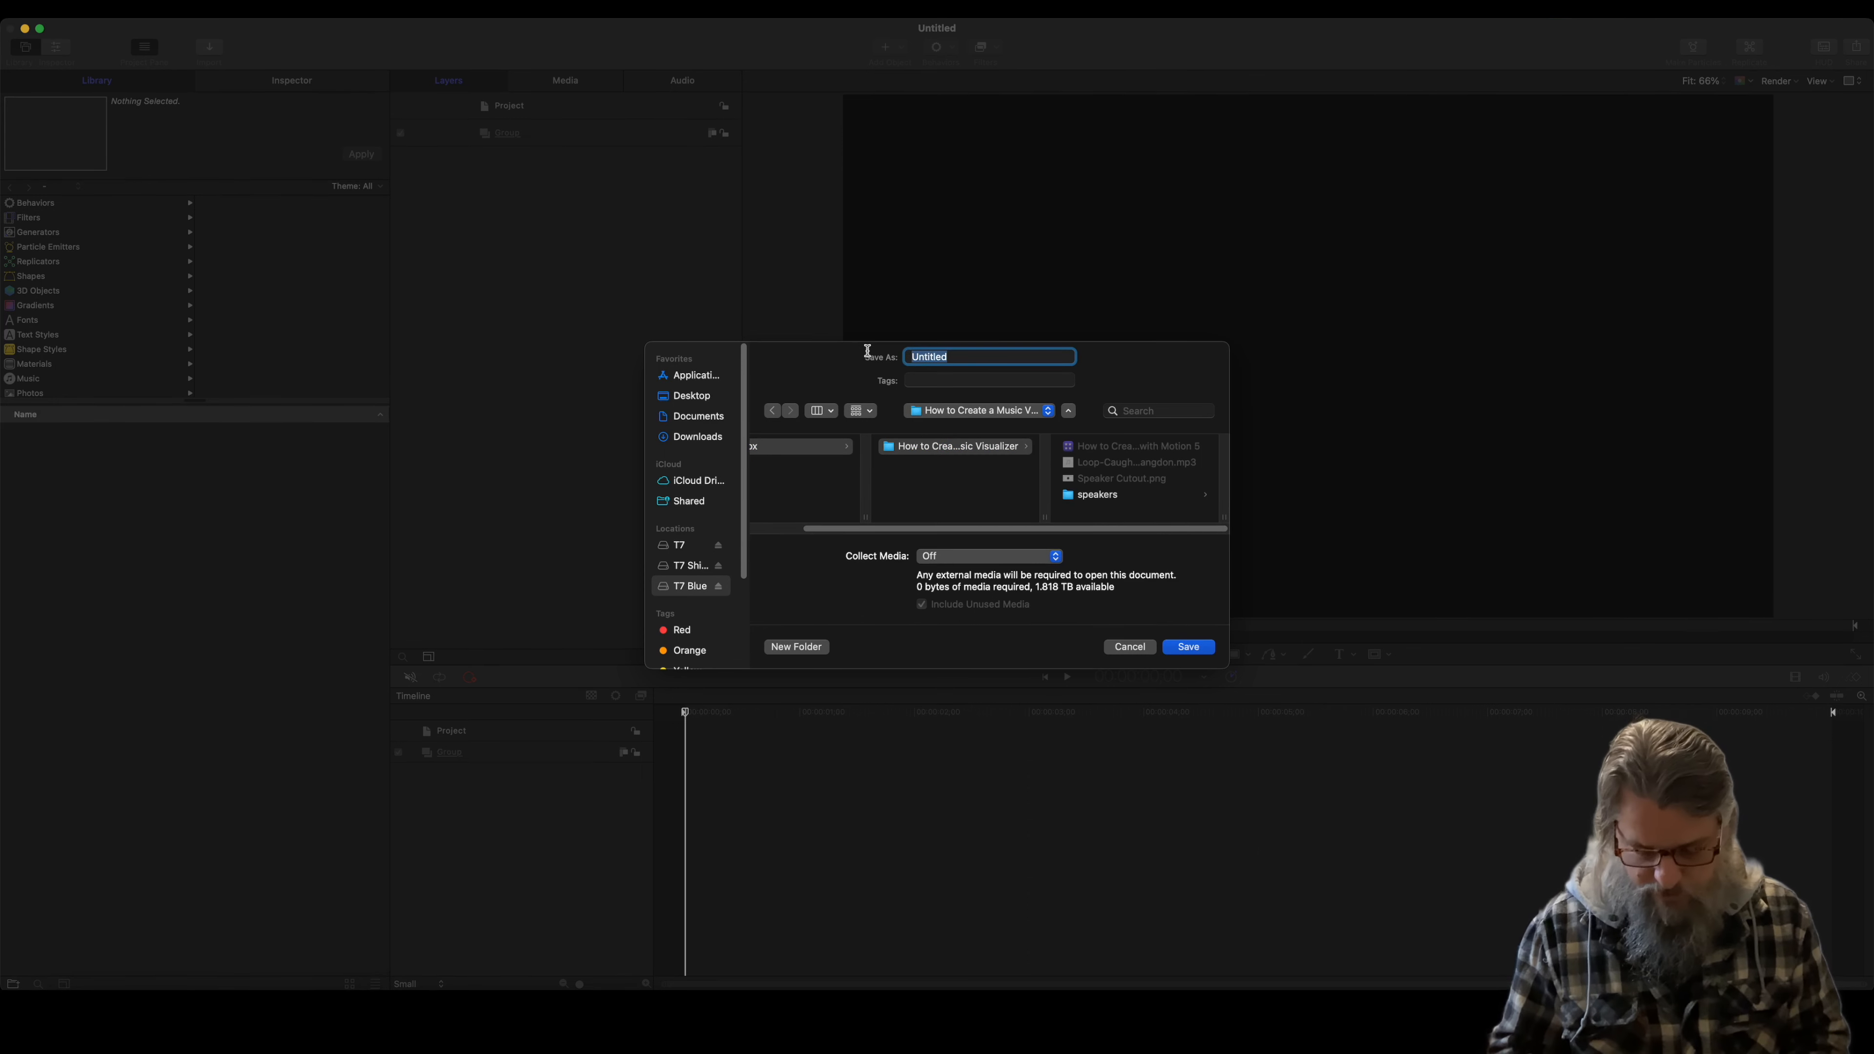
text(j)
key(BackSpace)
text(Speaker Bas)
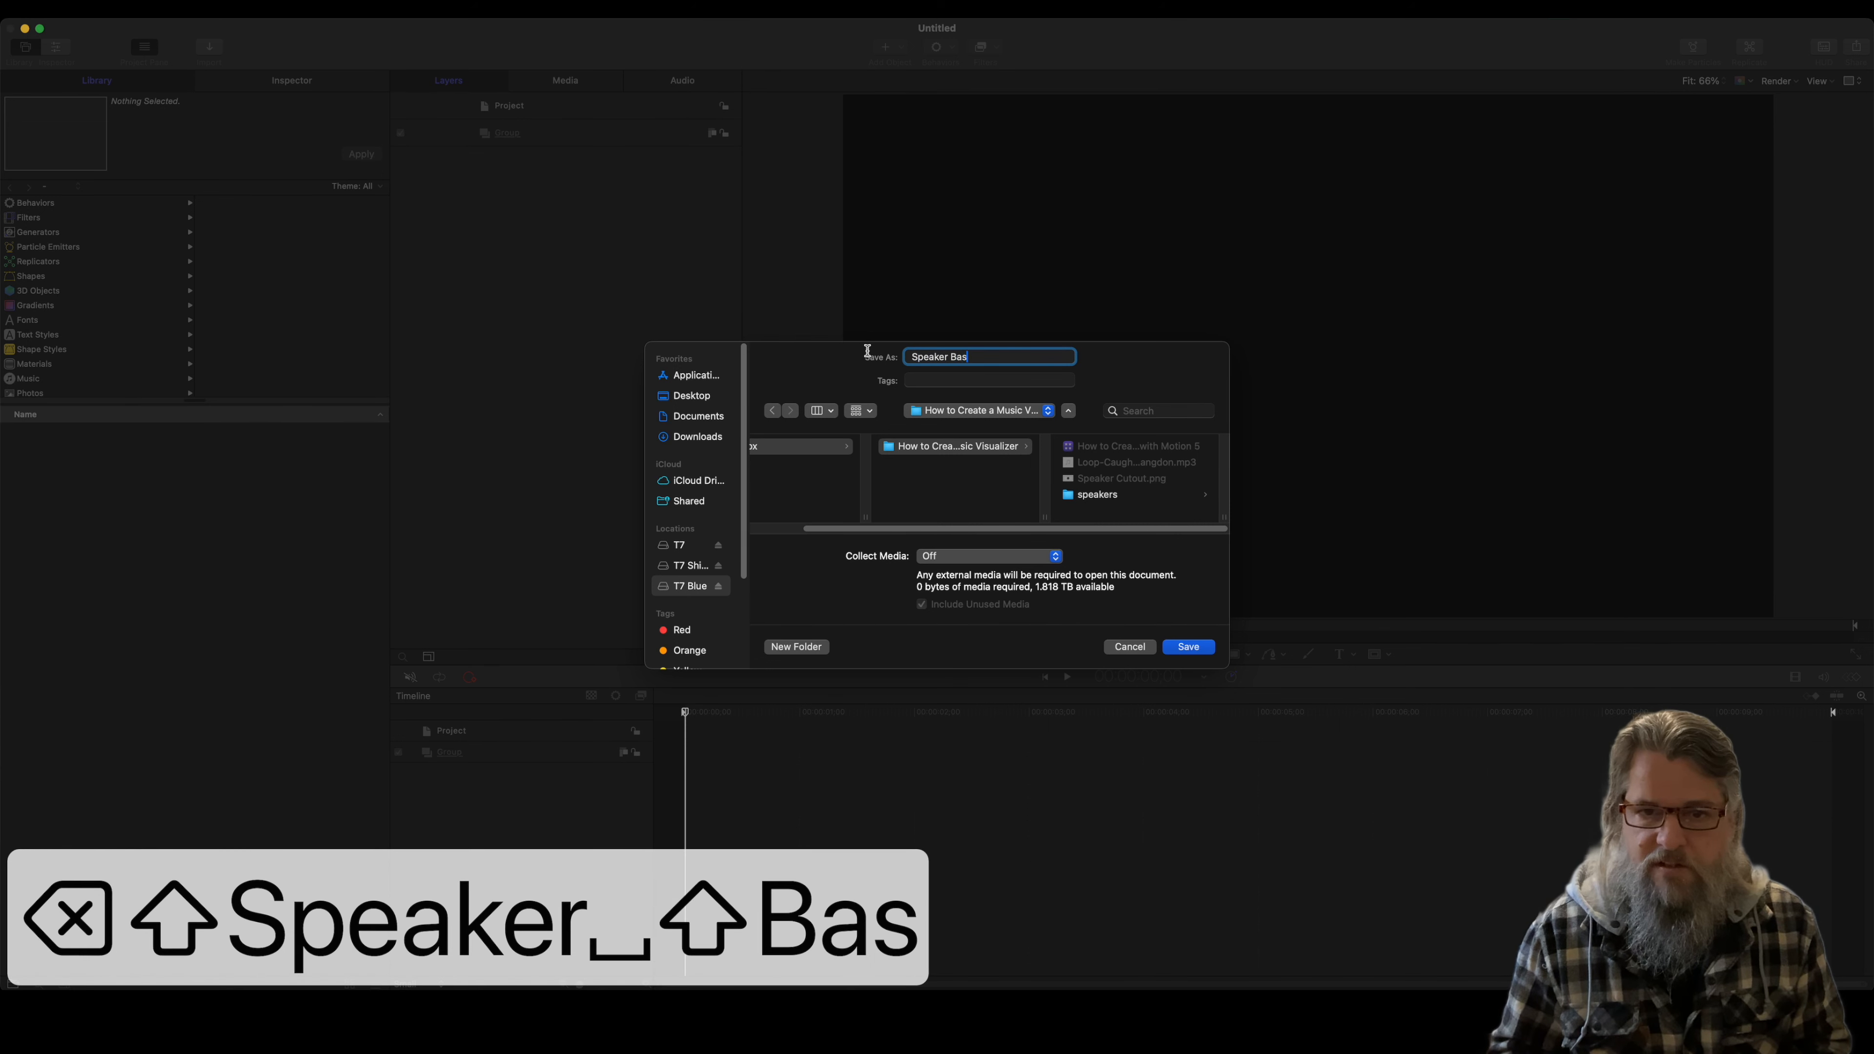
text(s Bounce)
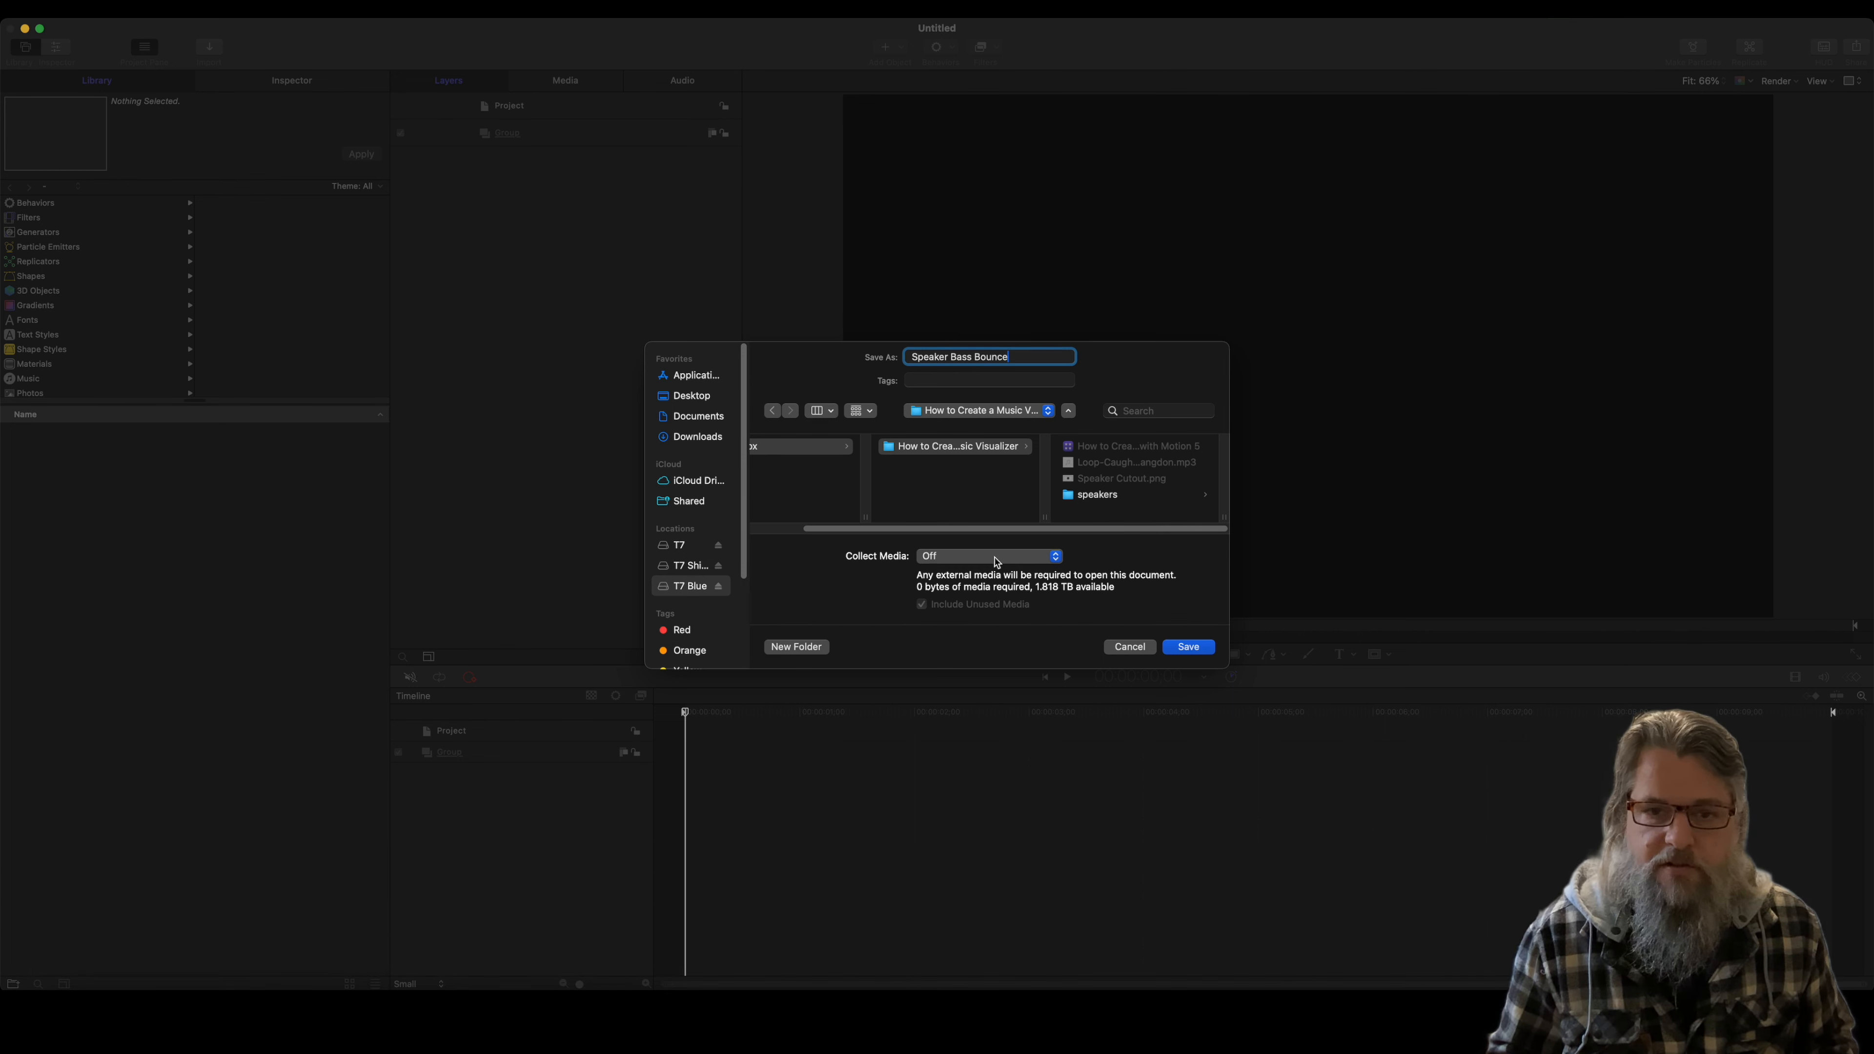
click(1188, 646)
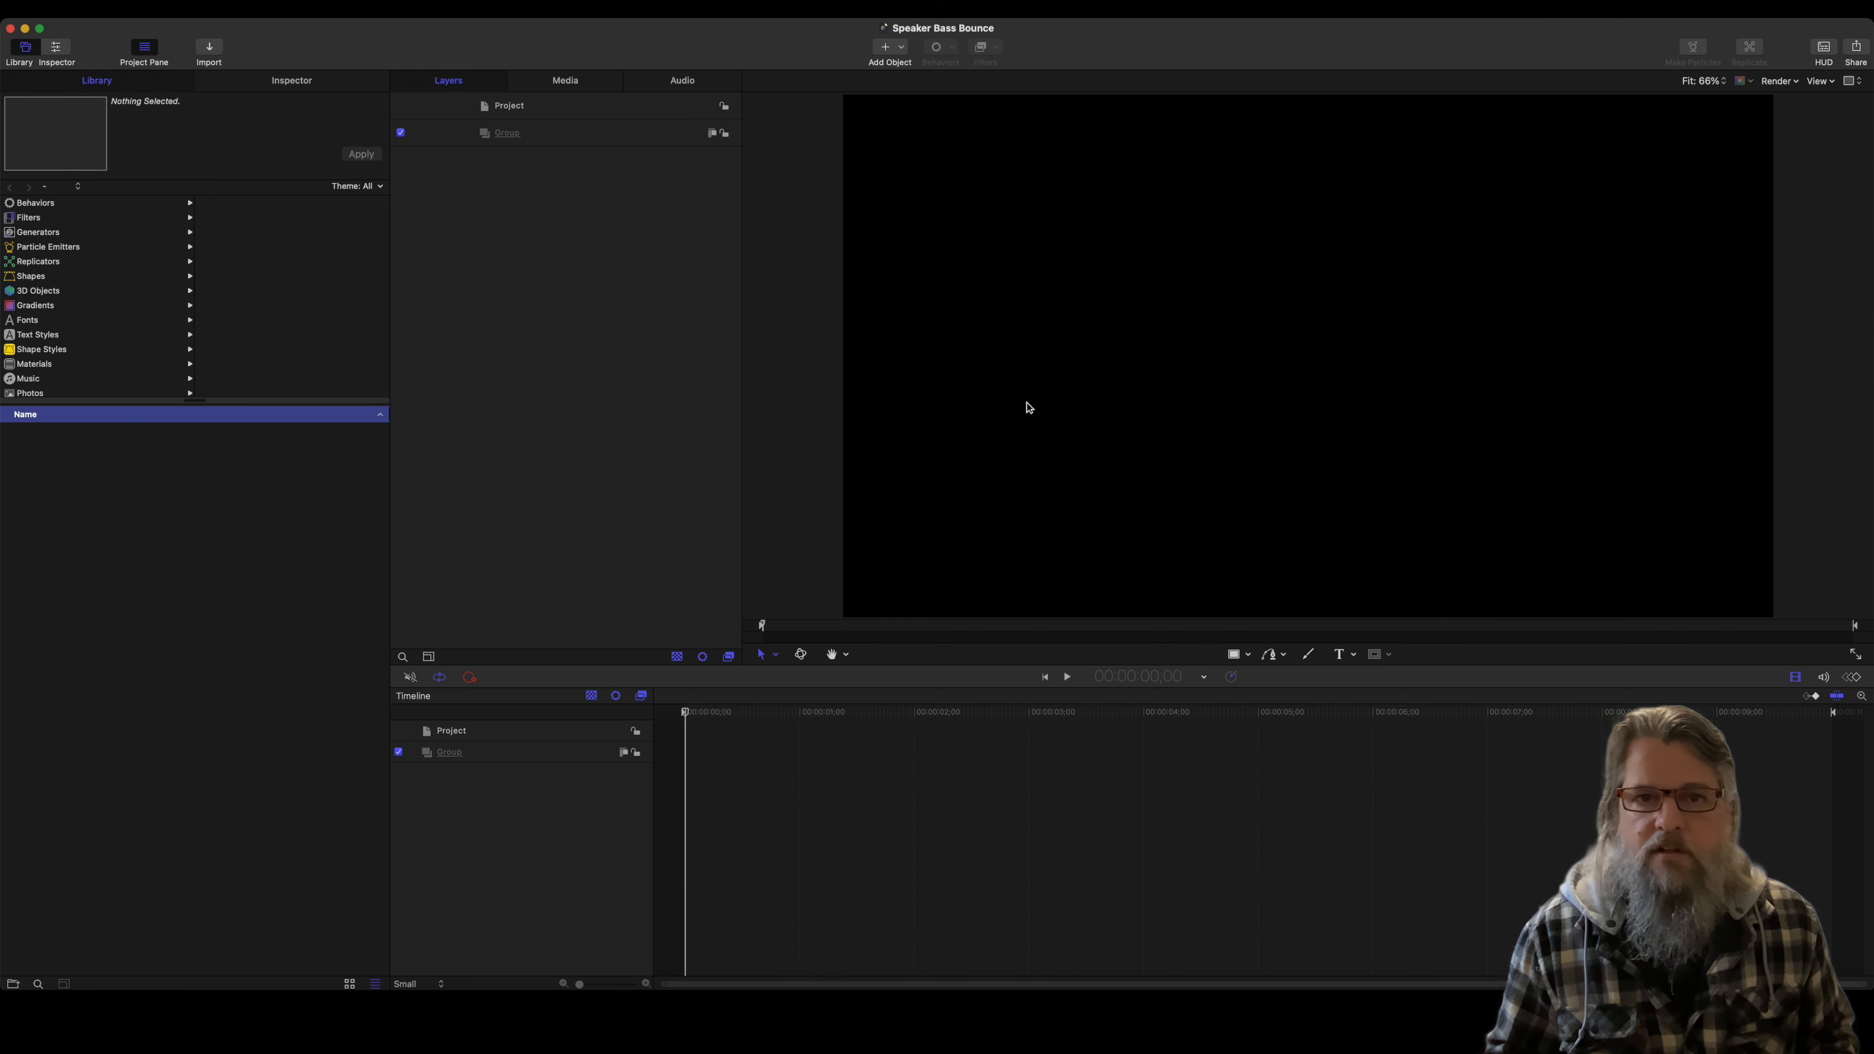
Step: Import Speaker Cutout.png from the How to Create a Music Visualizer folder on the T7 Blue drive into the project
click(218, 54)
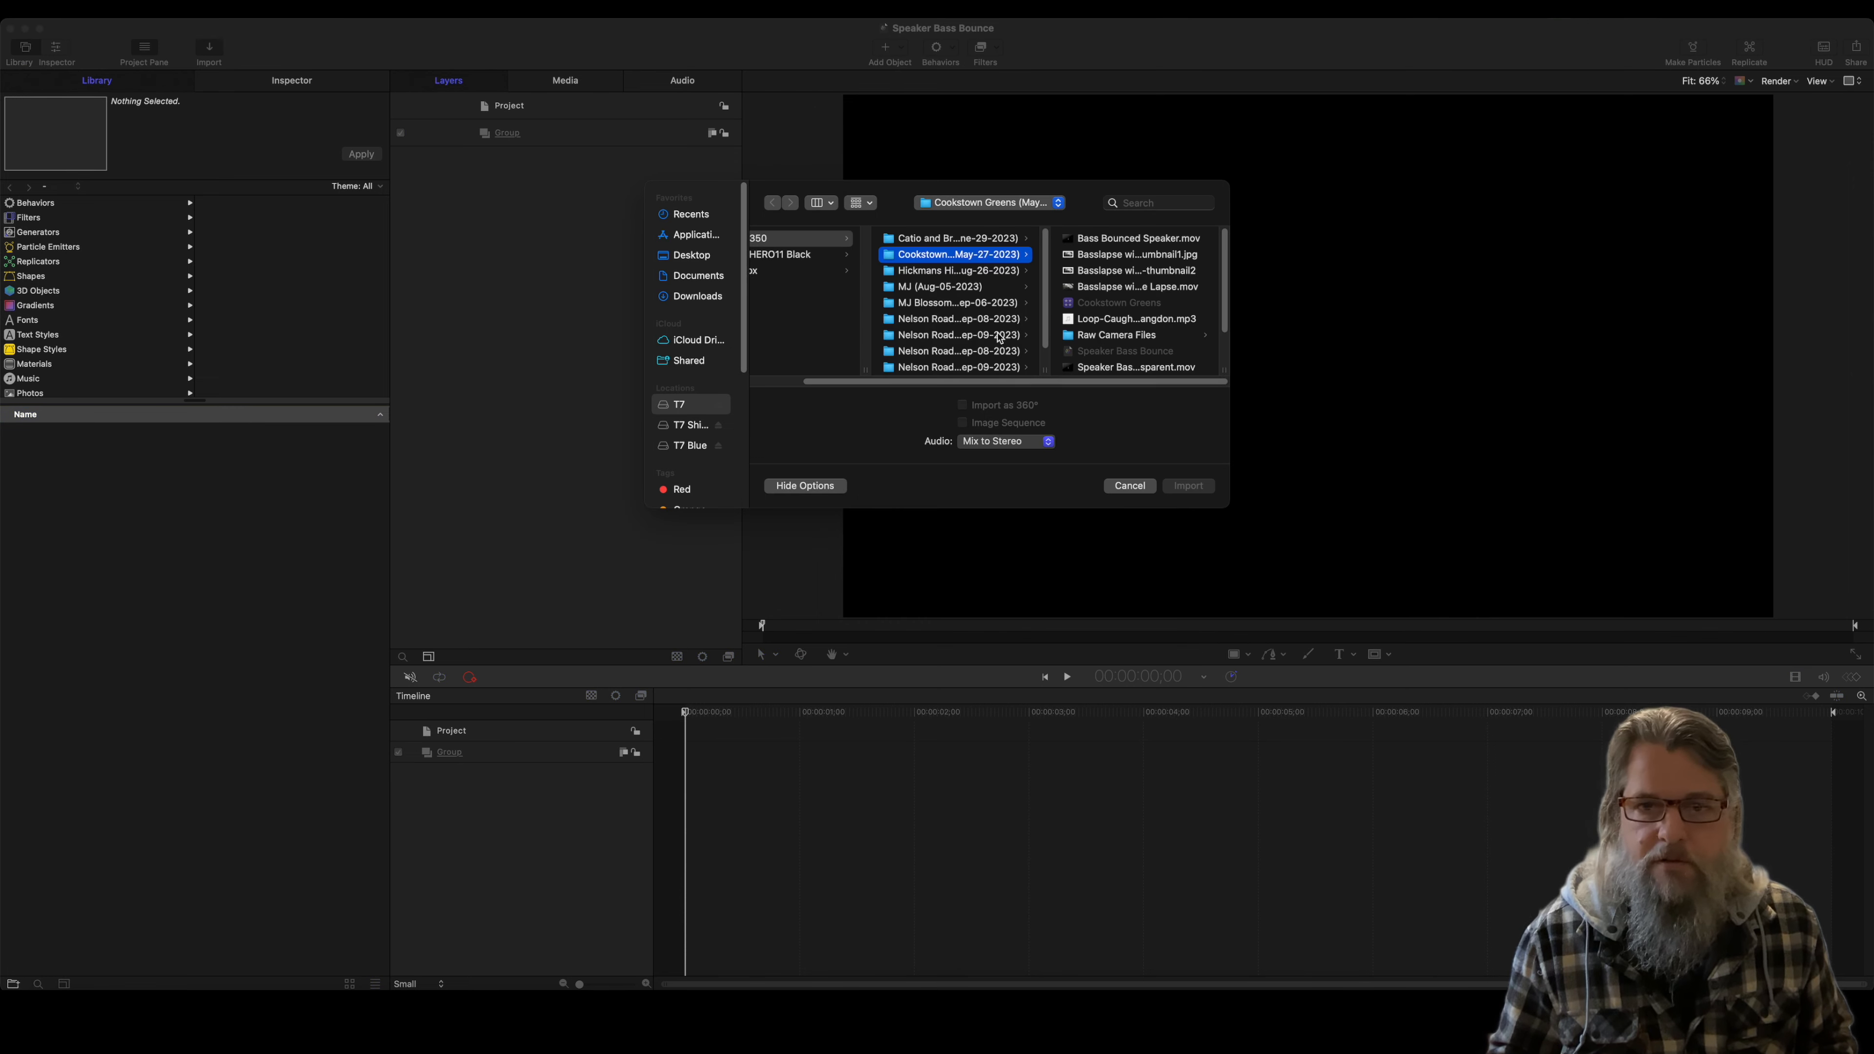
click(693, 446)
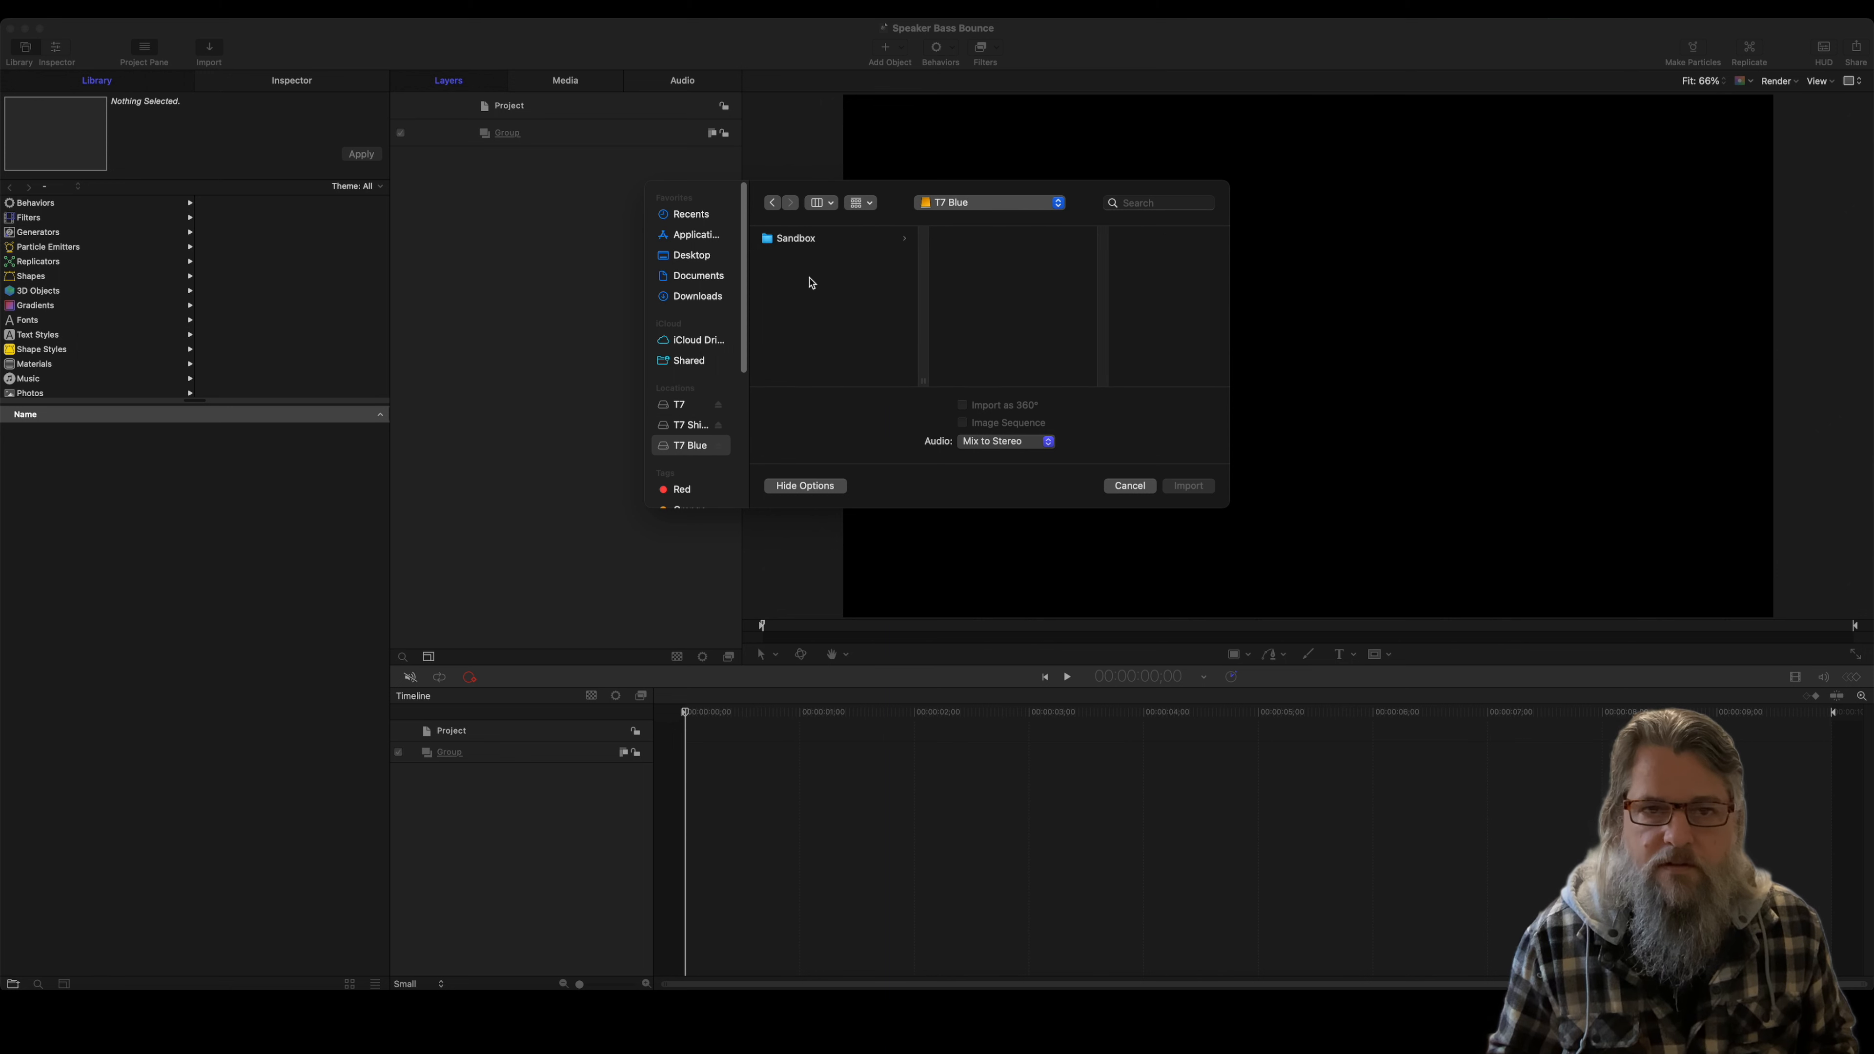
click(795, 239)
click(993, 239)
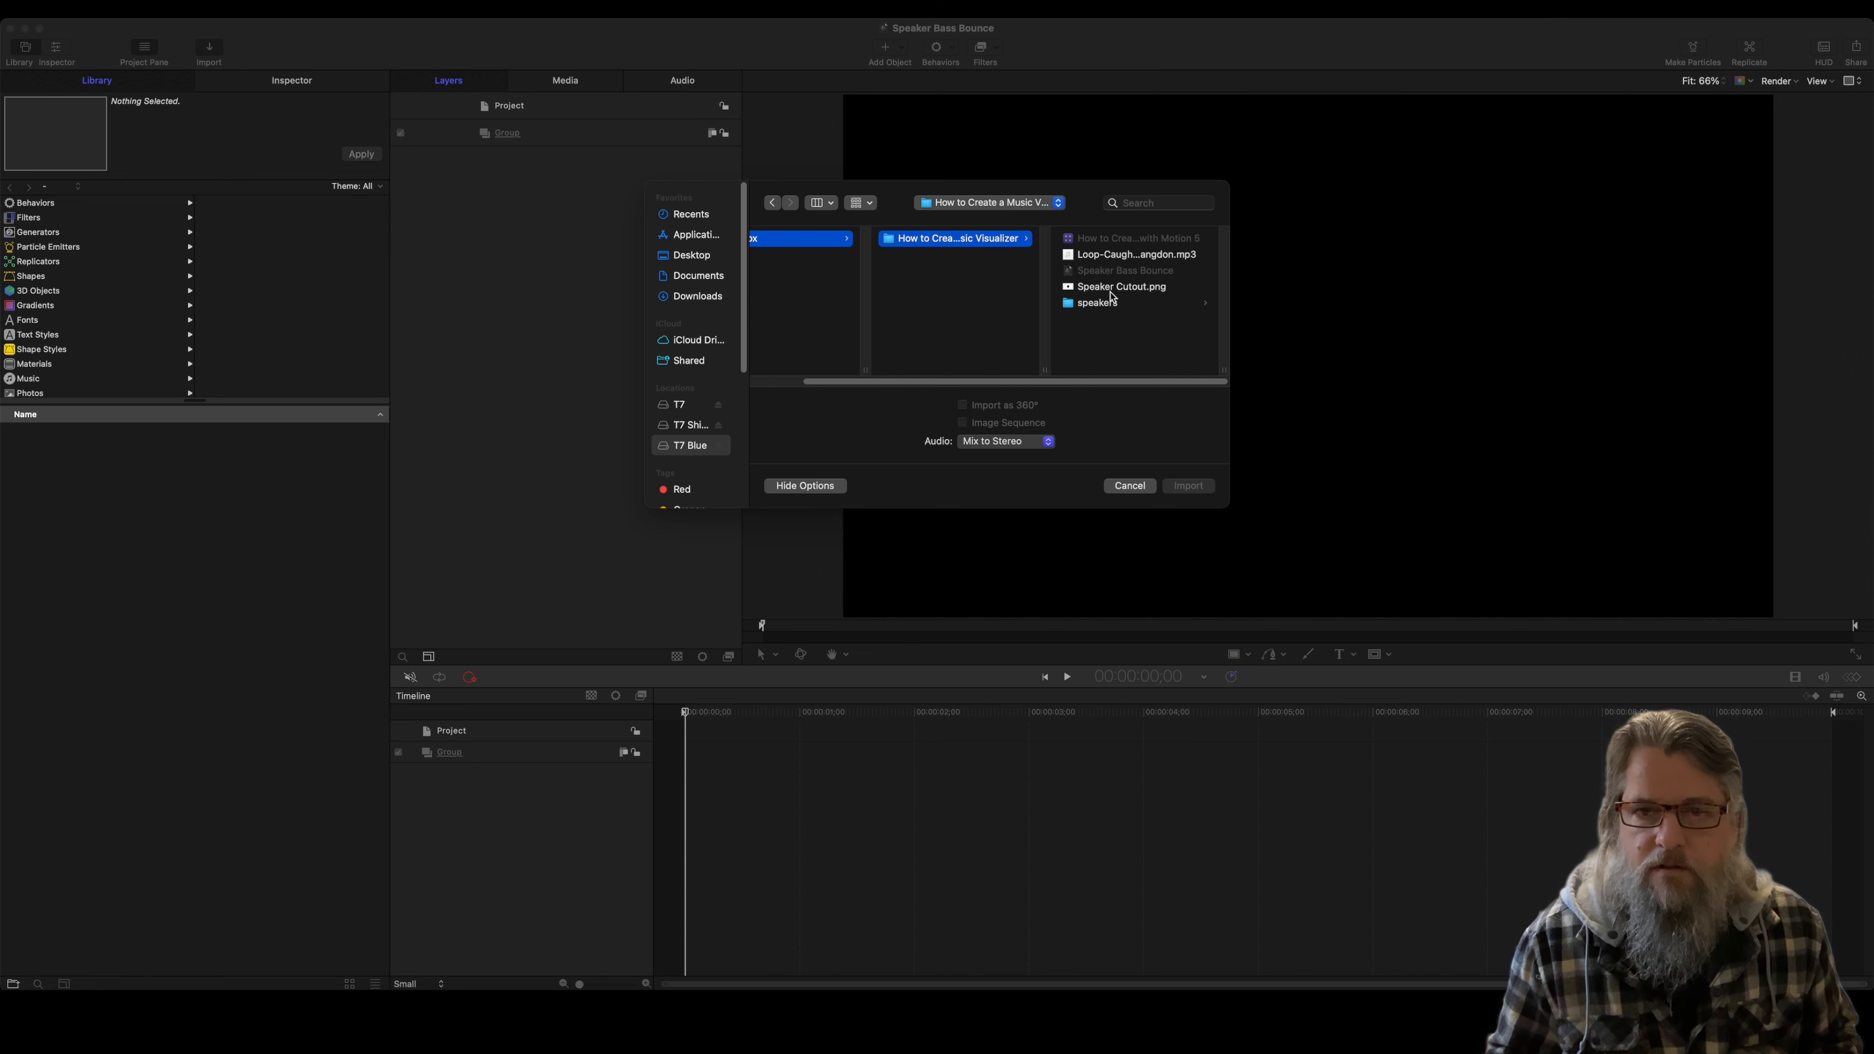
click(1112, 288)
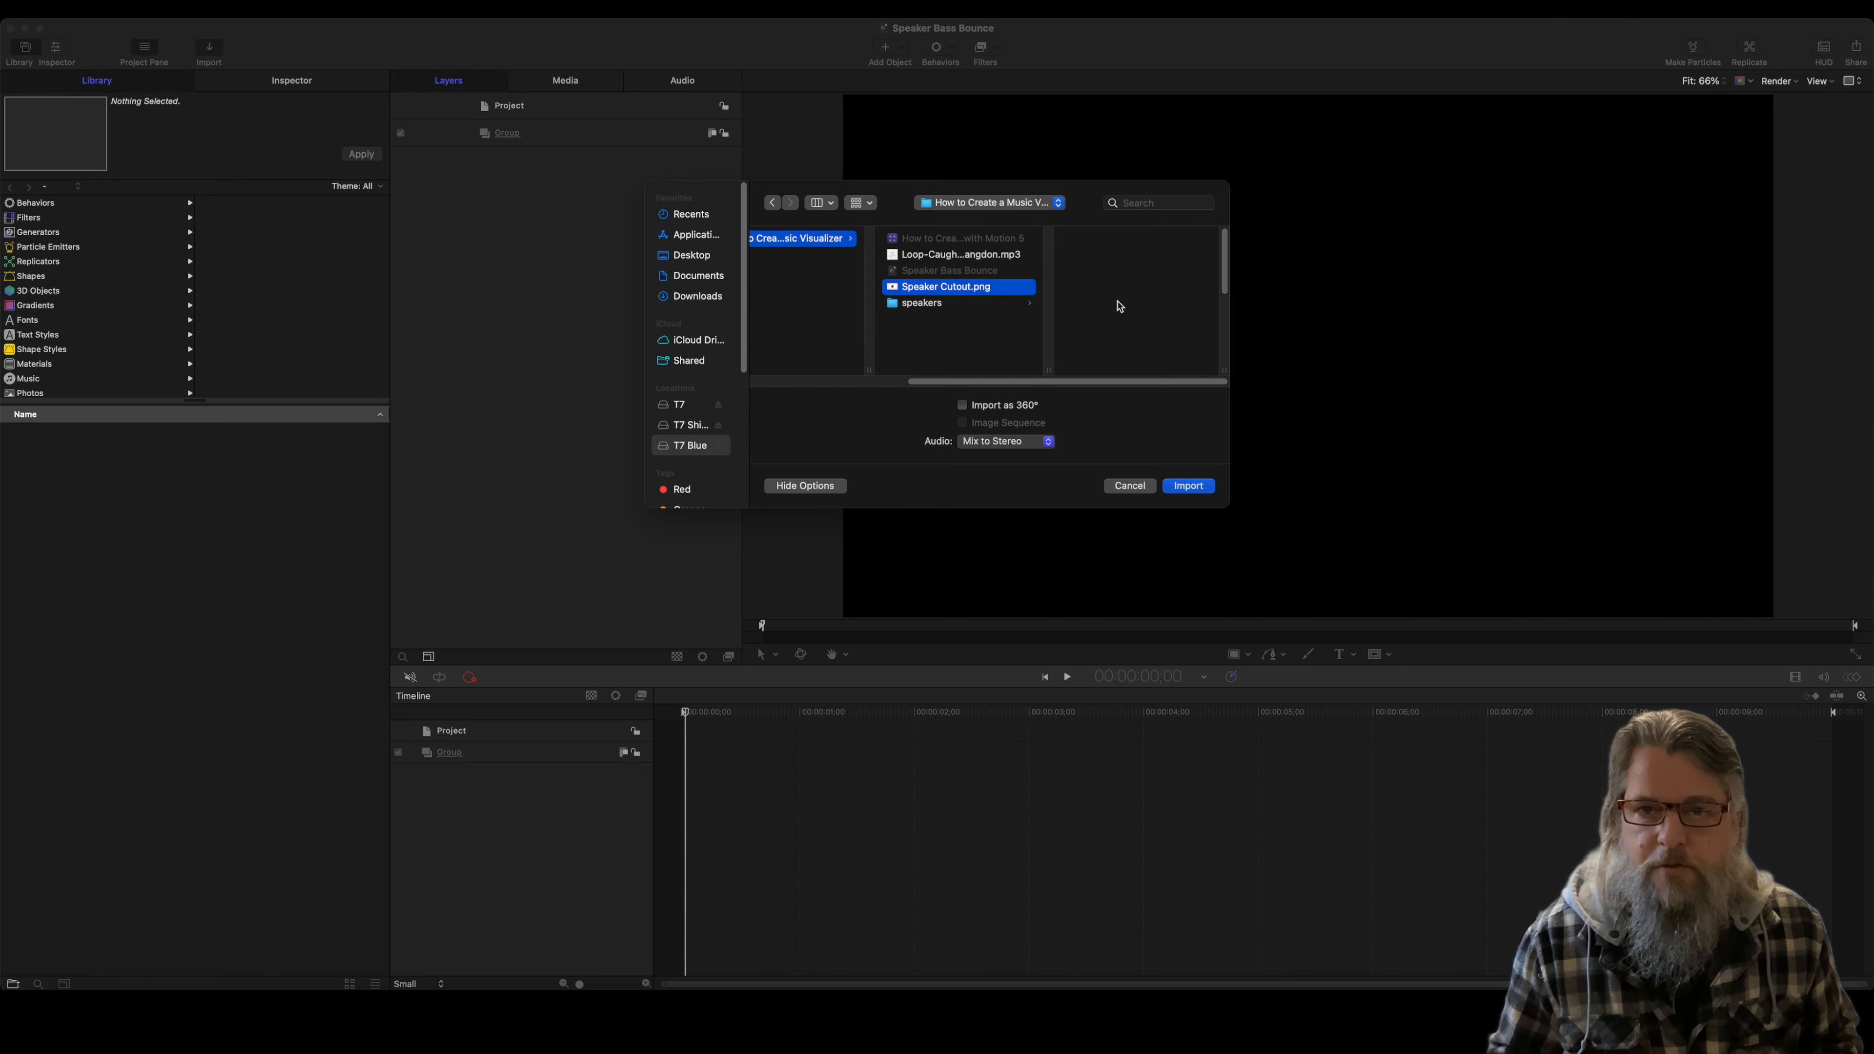
click(1189, 486)
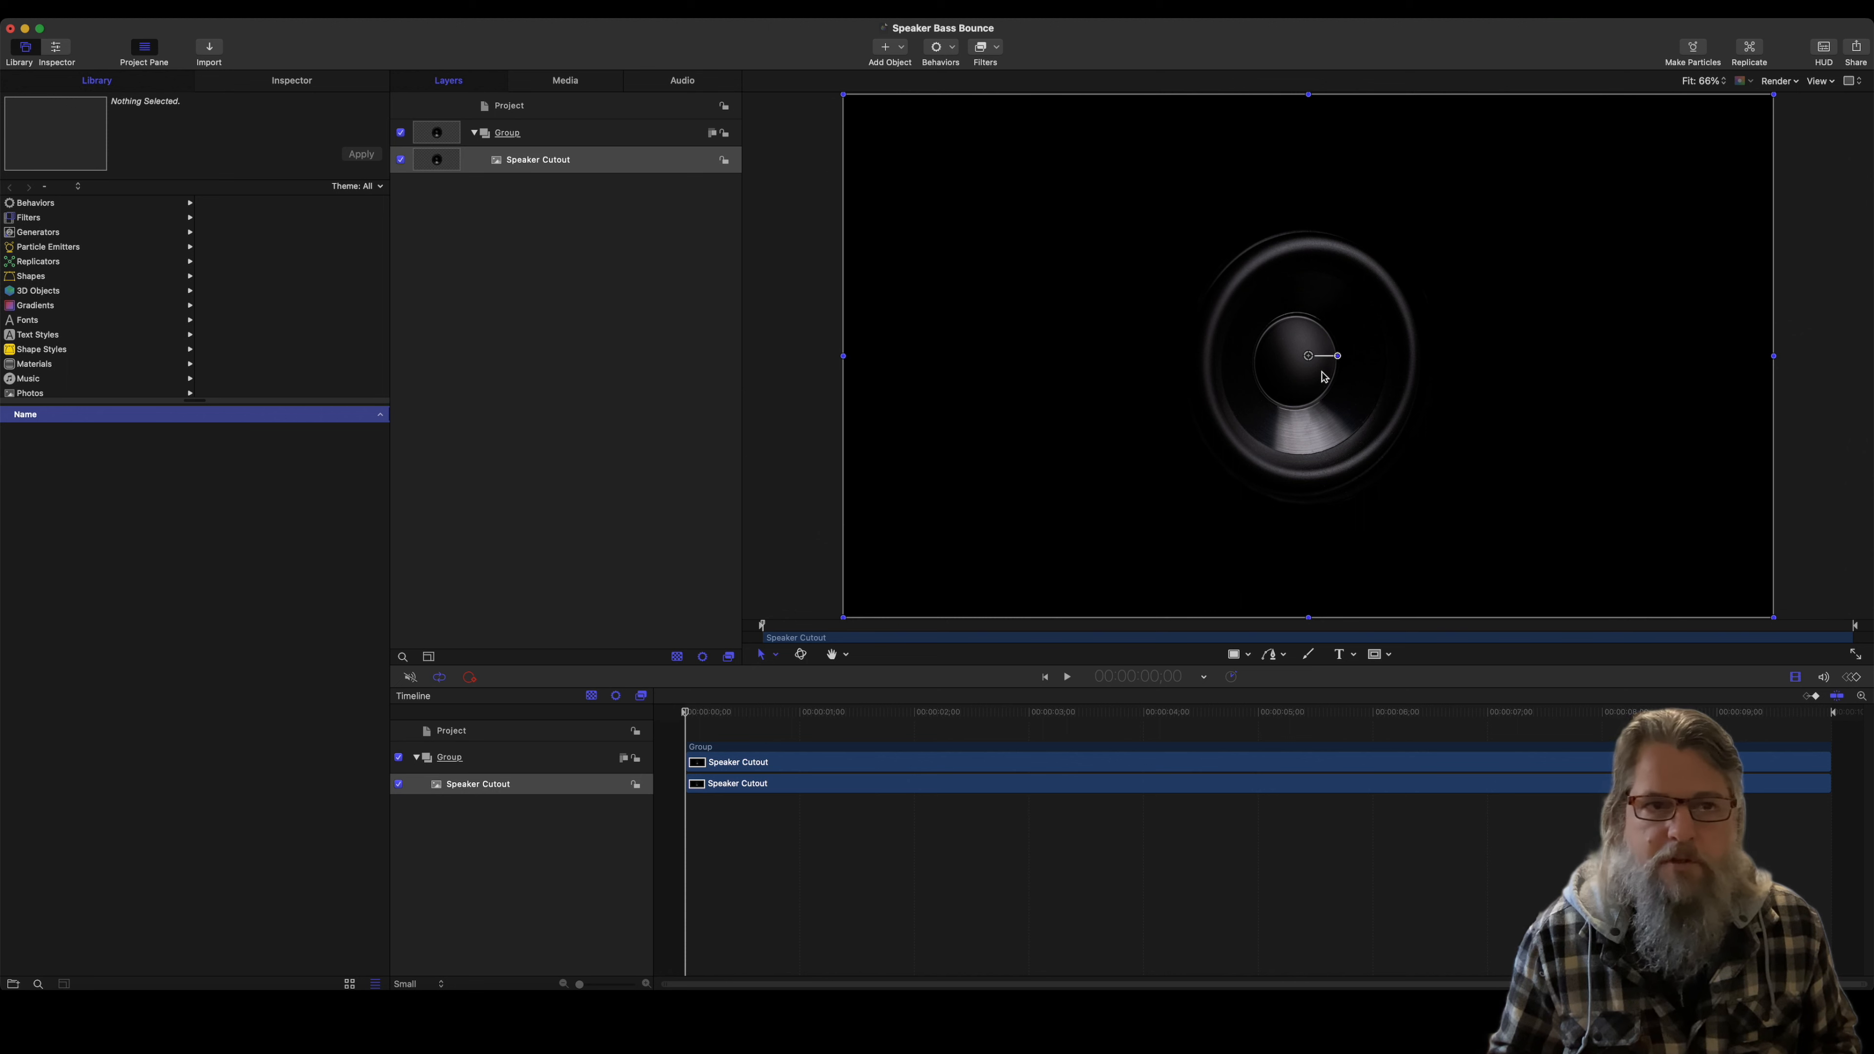
Step: Import the Loop-Caught MP3 into the project with its audio option kept at Mix to Stereo
click(210, 52)
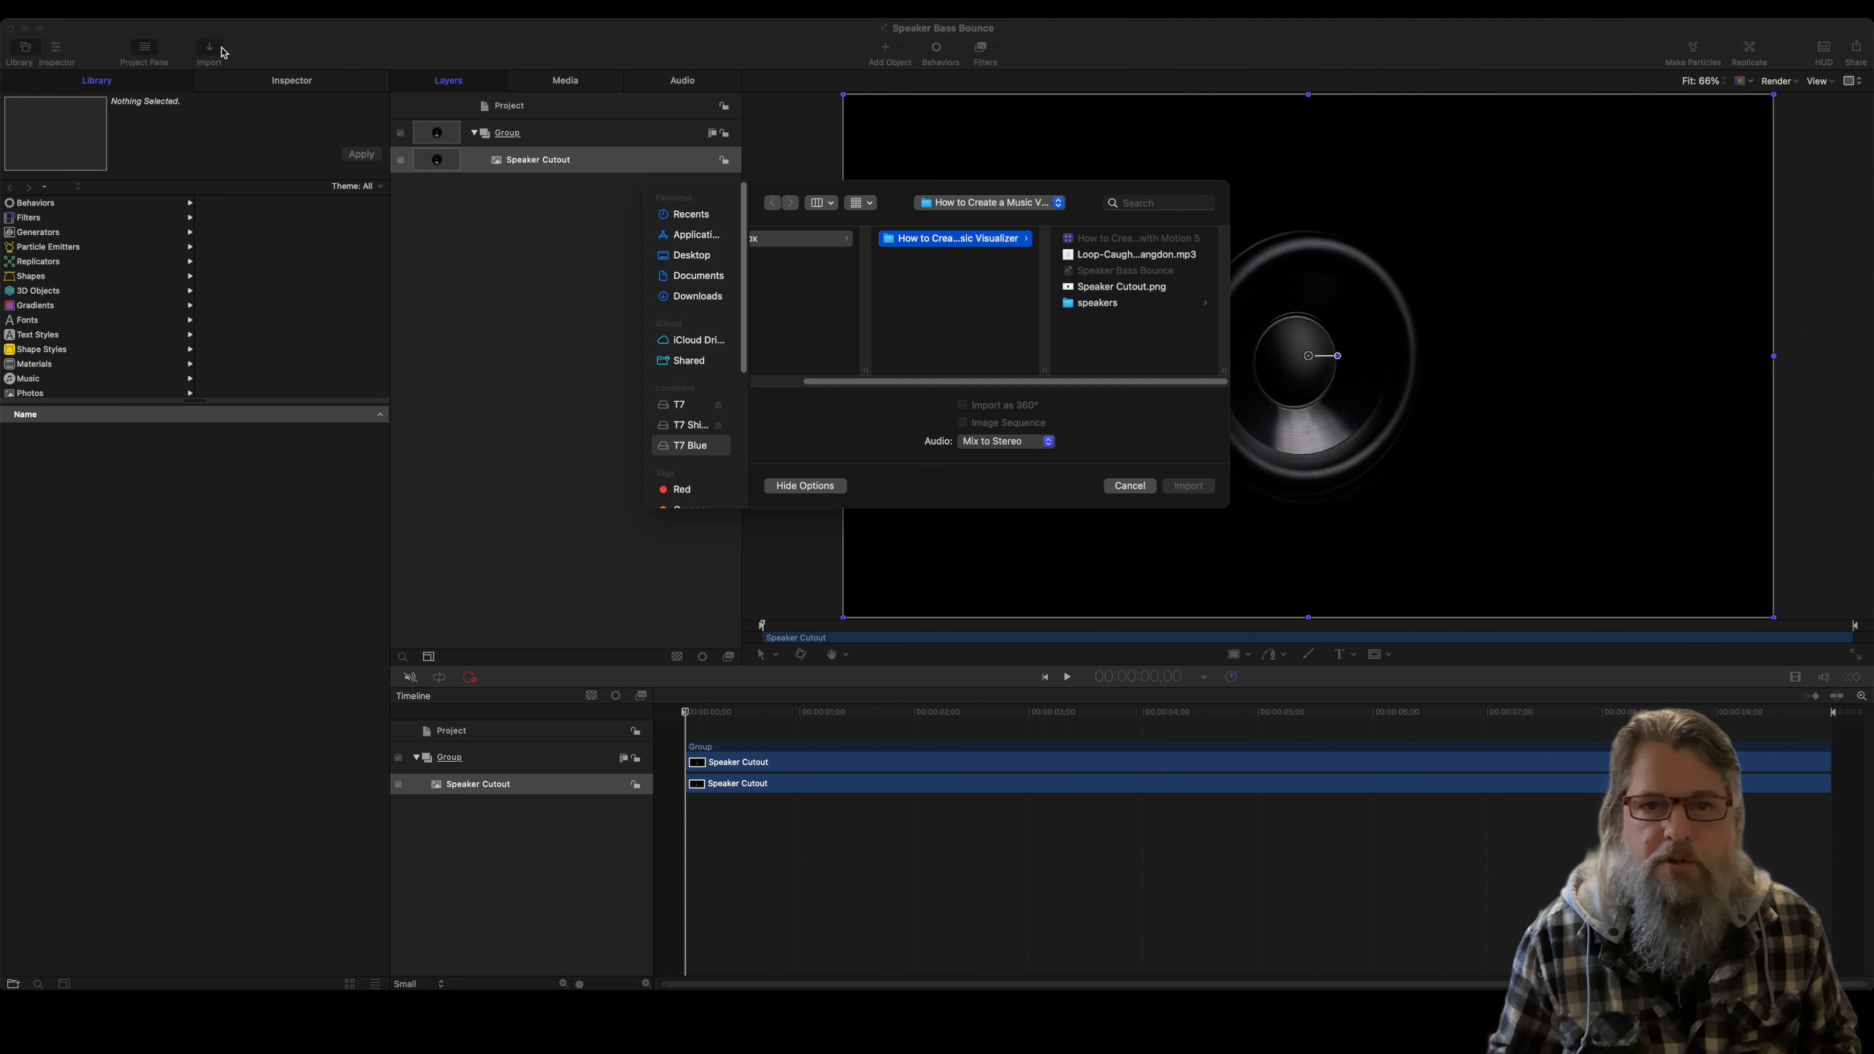
click(1121, 255)
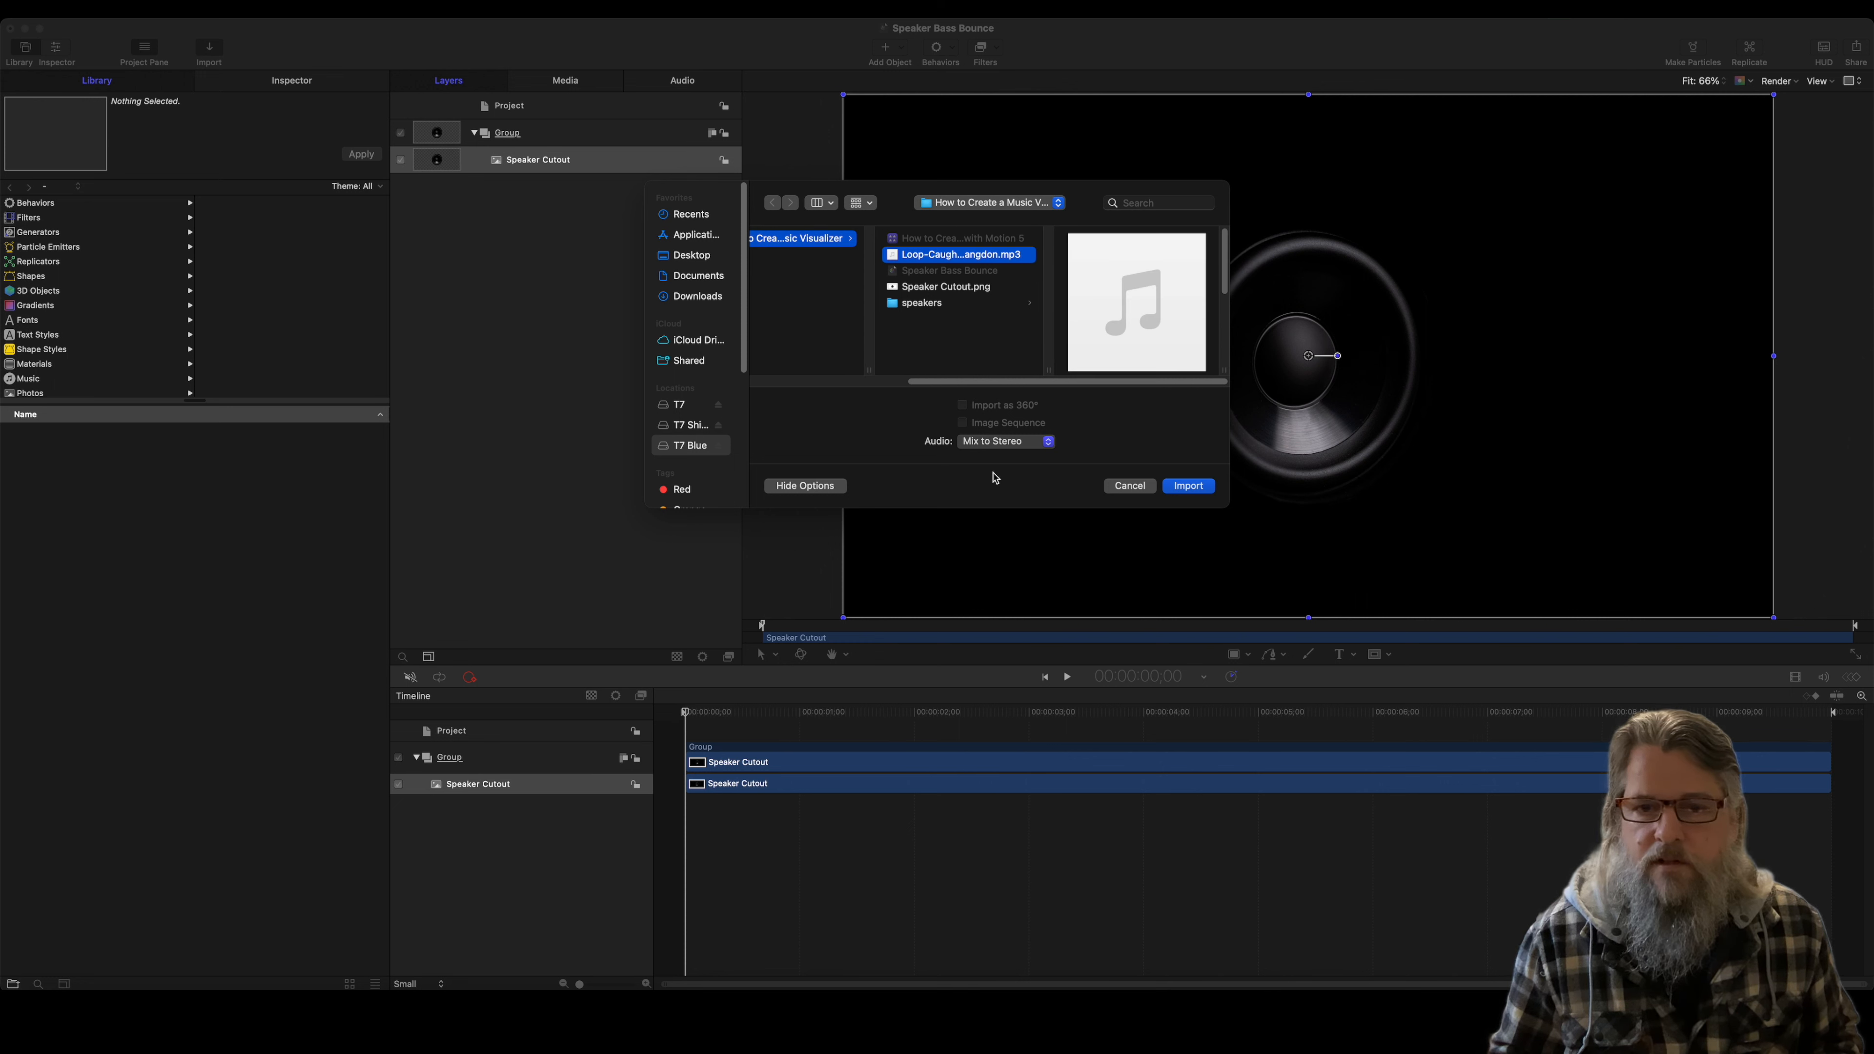
click(1036, 442)
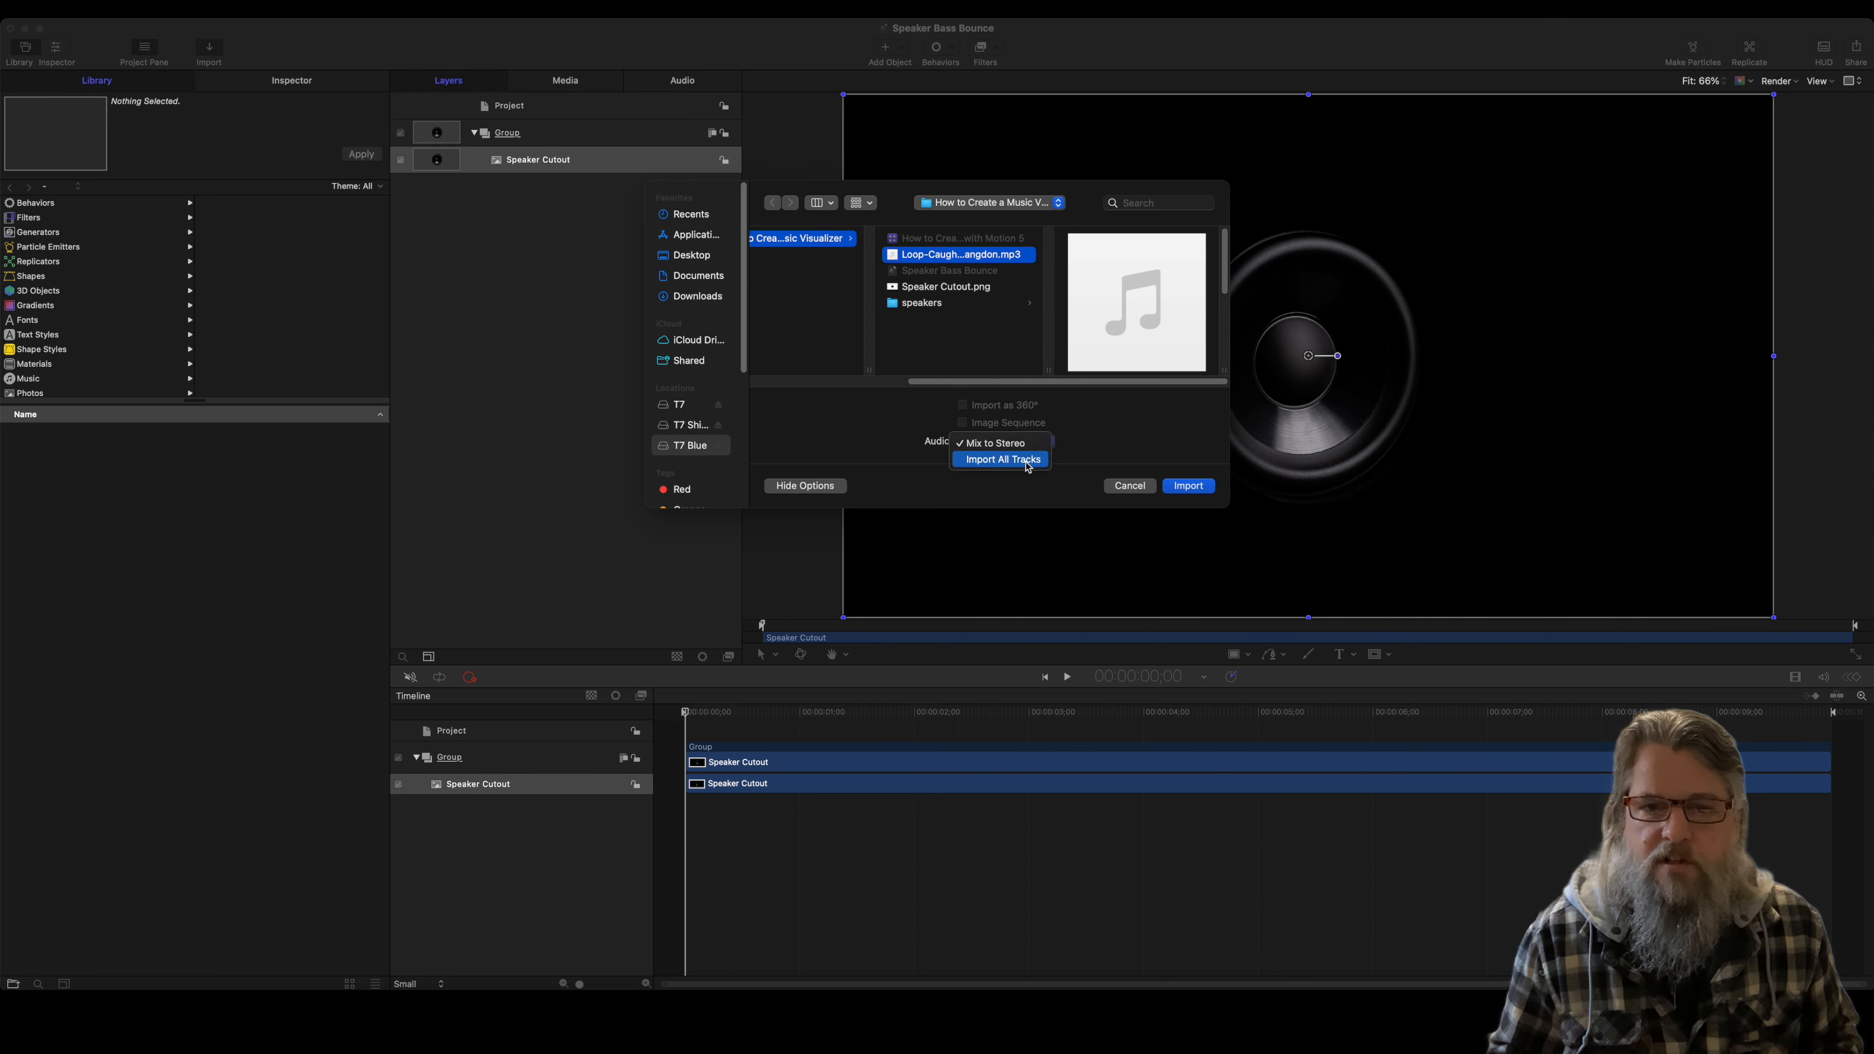
click(1012, 443)
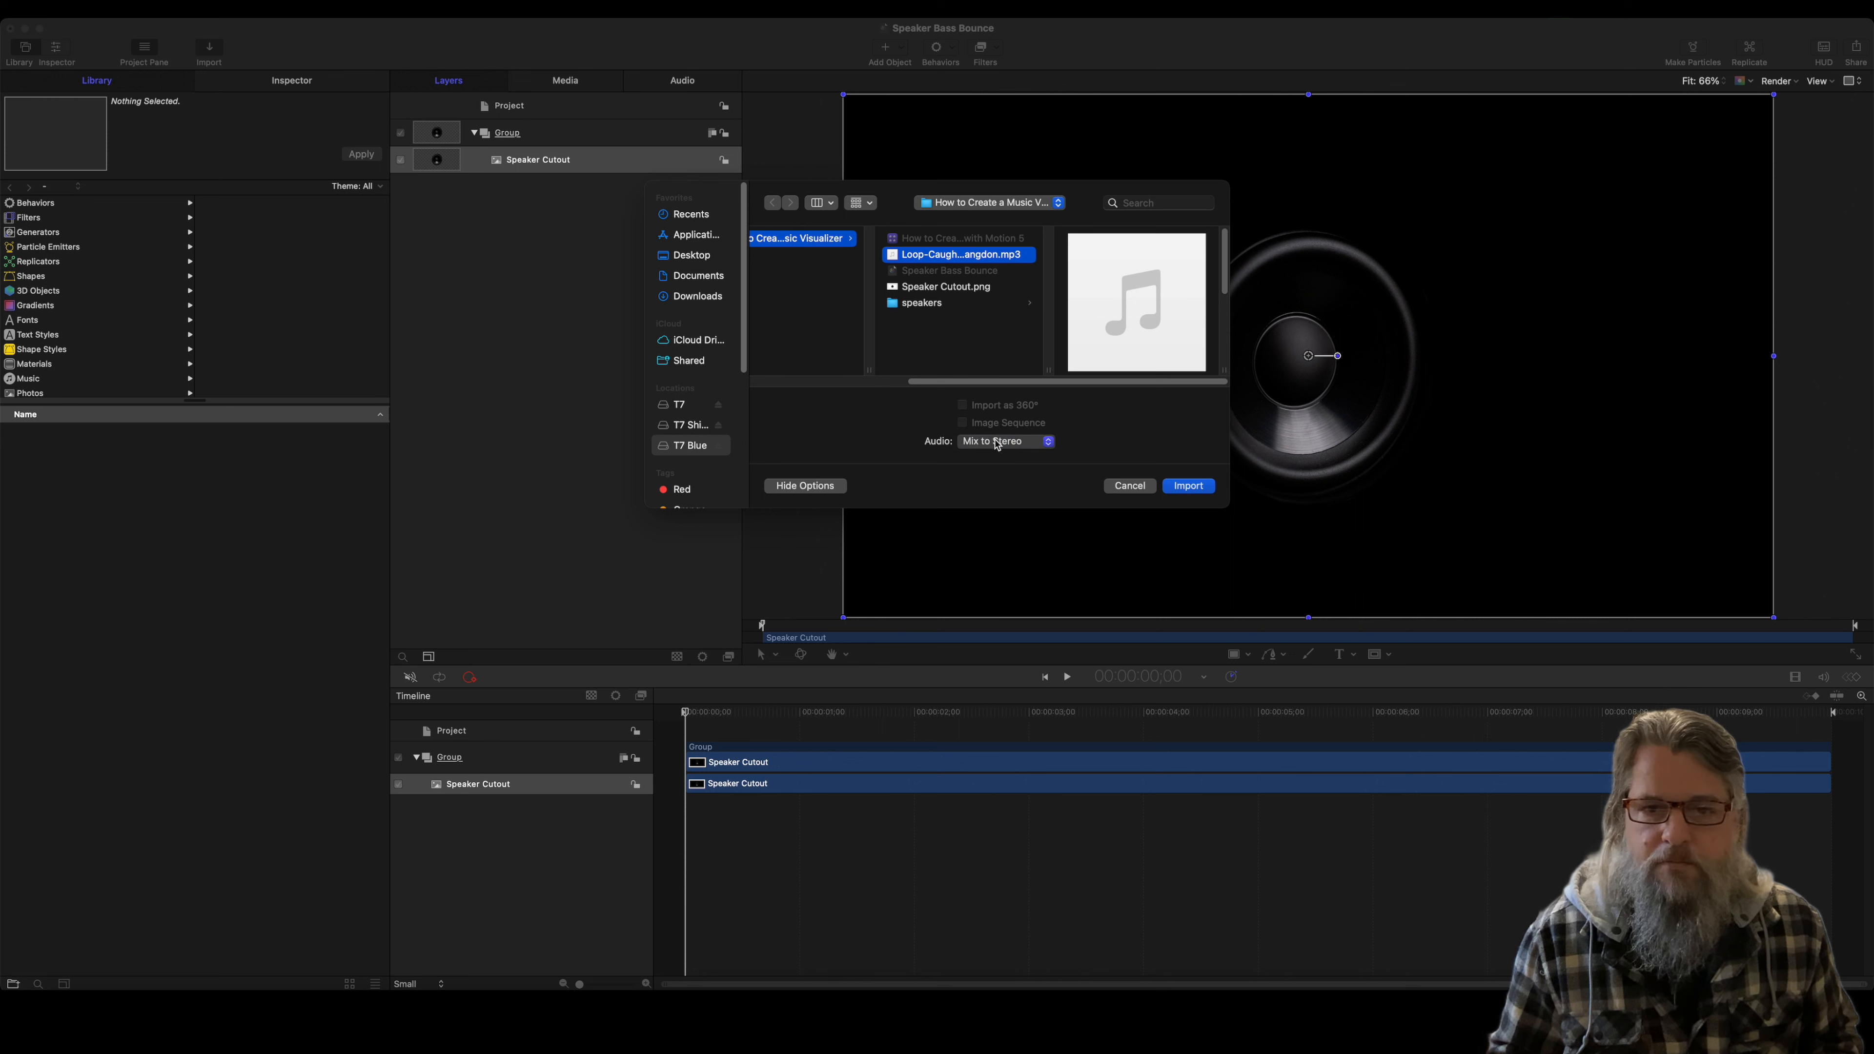
click(1046, 442)
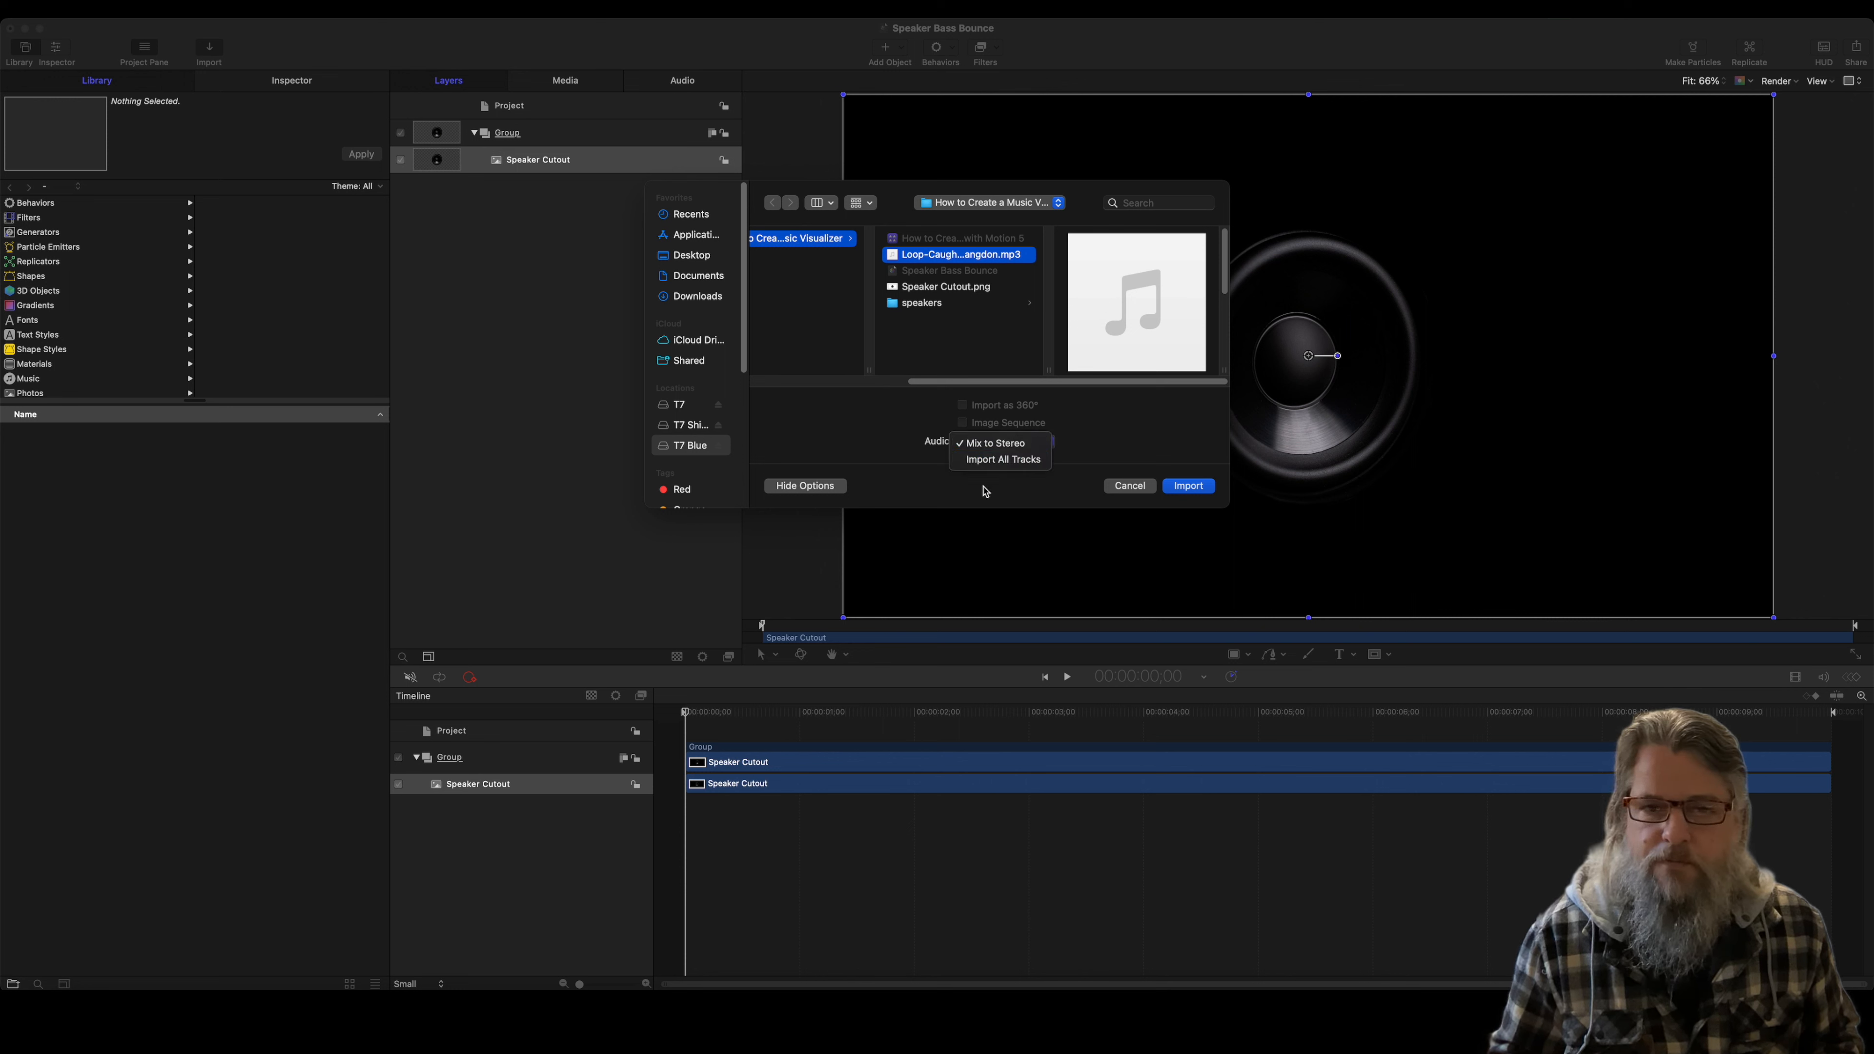
click(989, 444)
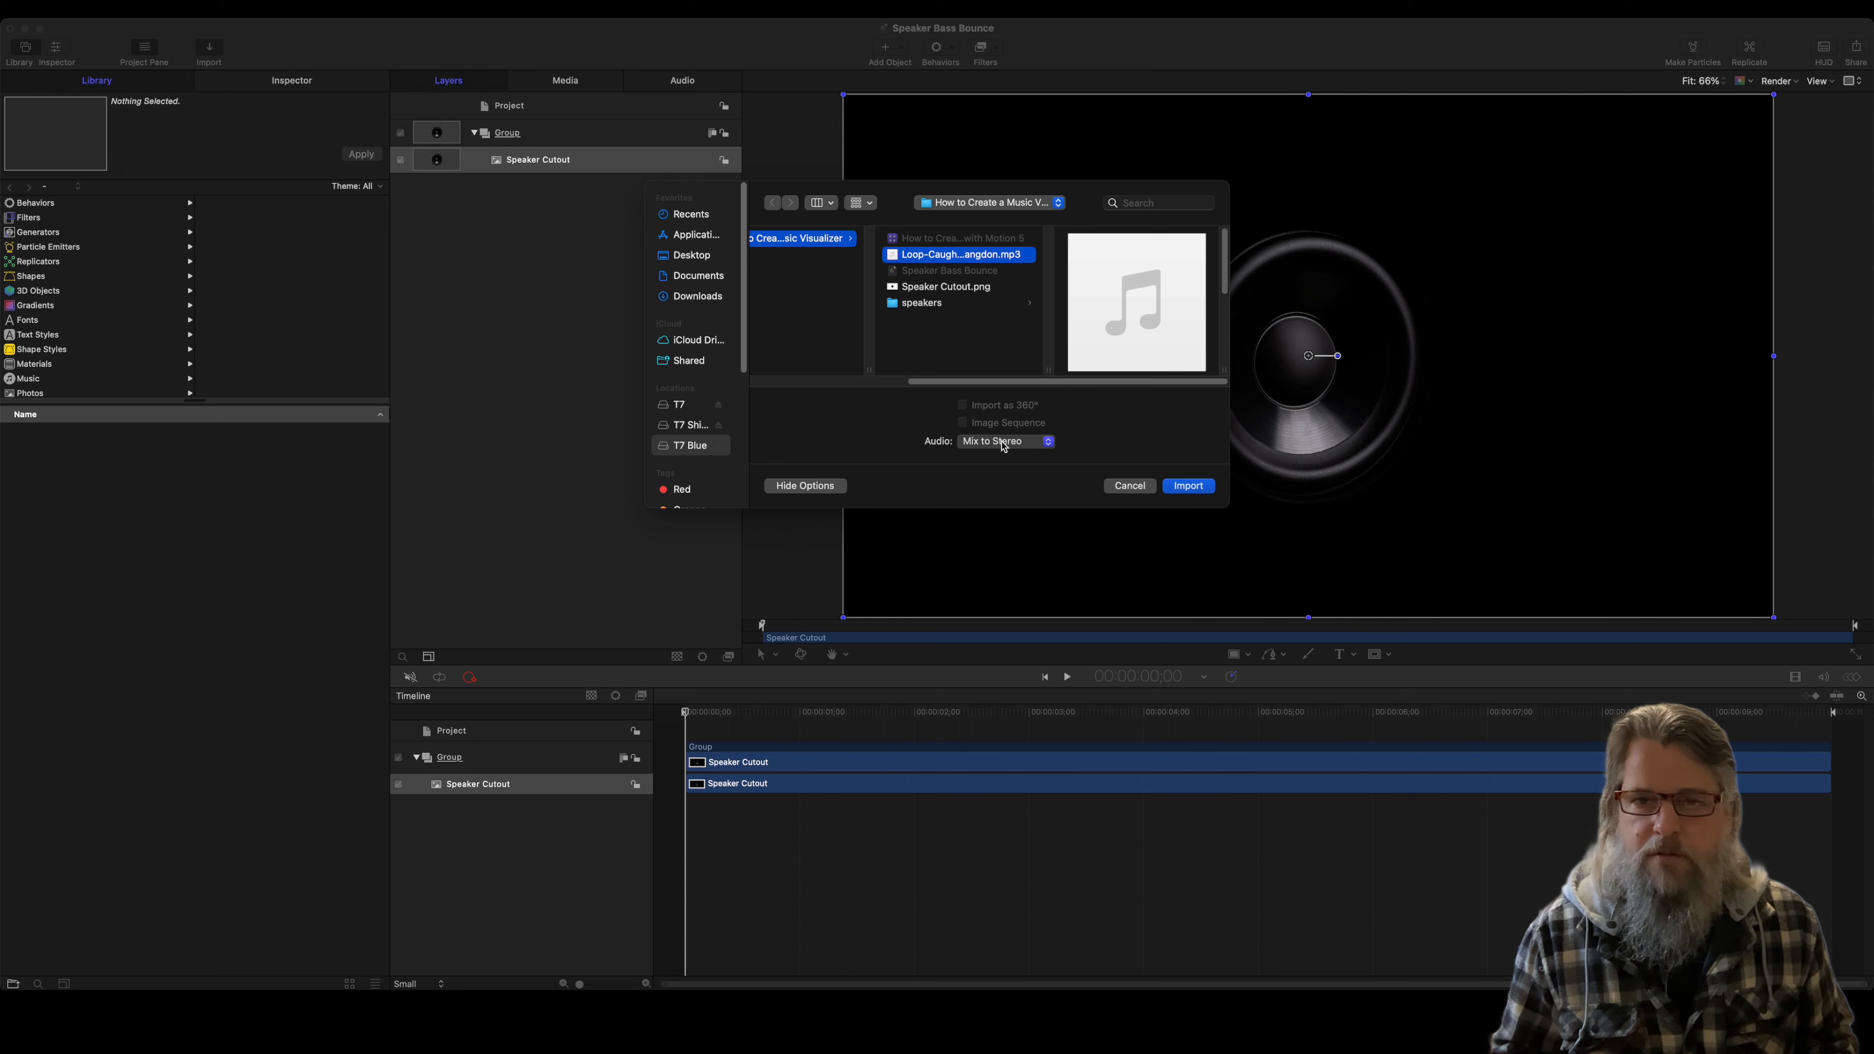
click(1191, 487)
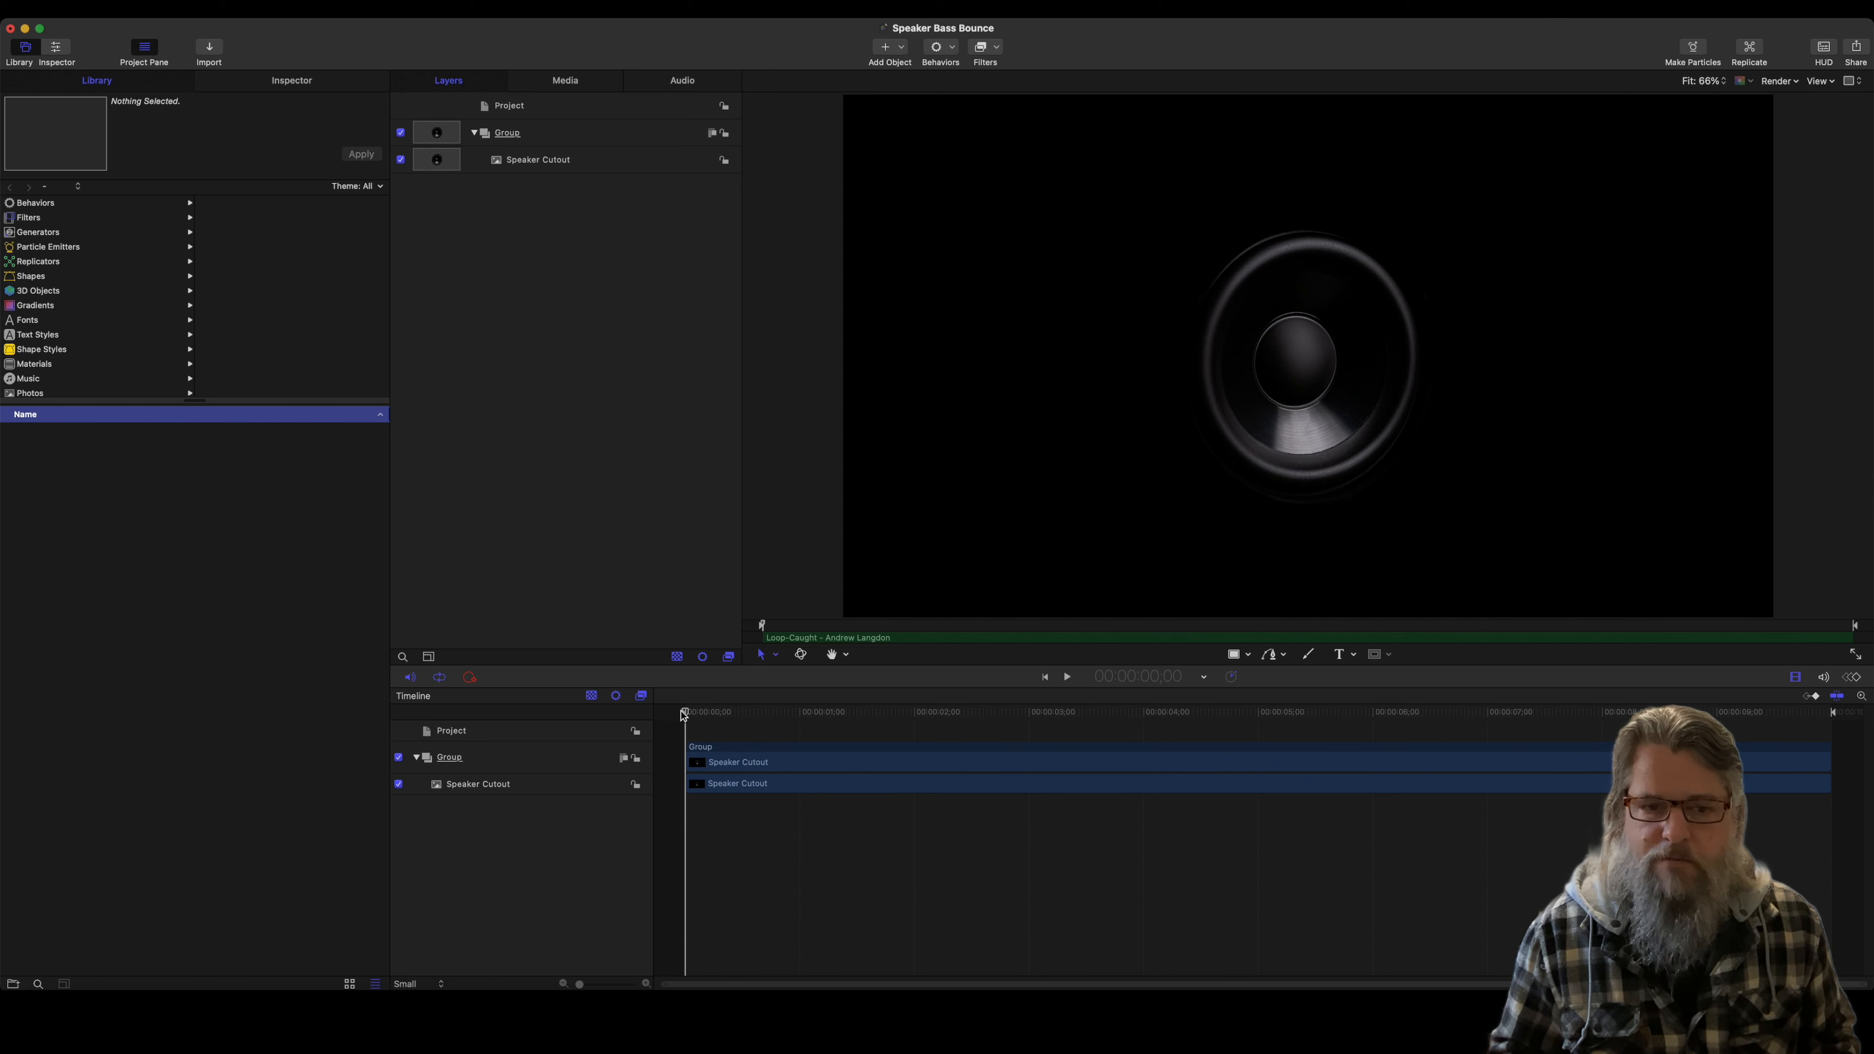
Step: Preview the imported music on the timeline, stop playback, and return the playhead to the start
key(space)
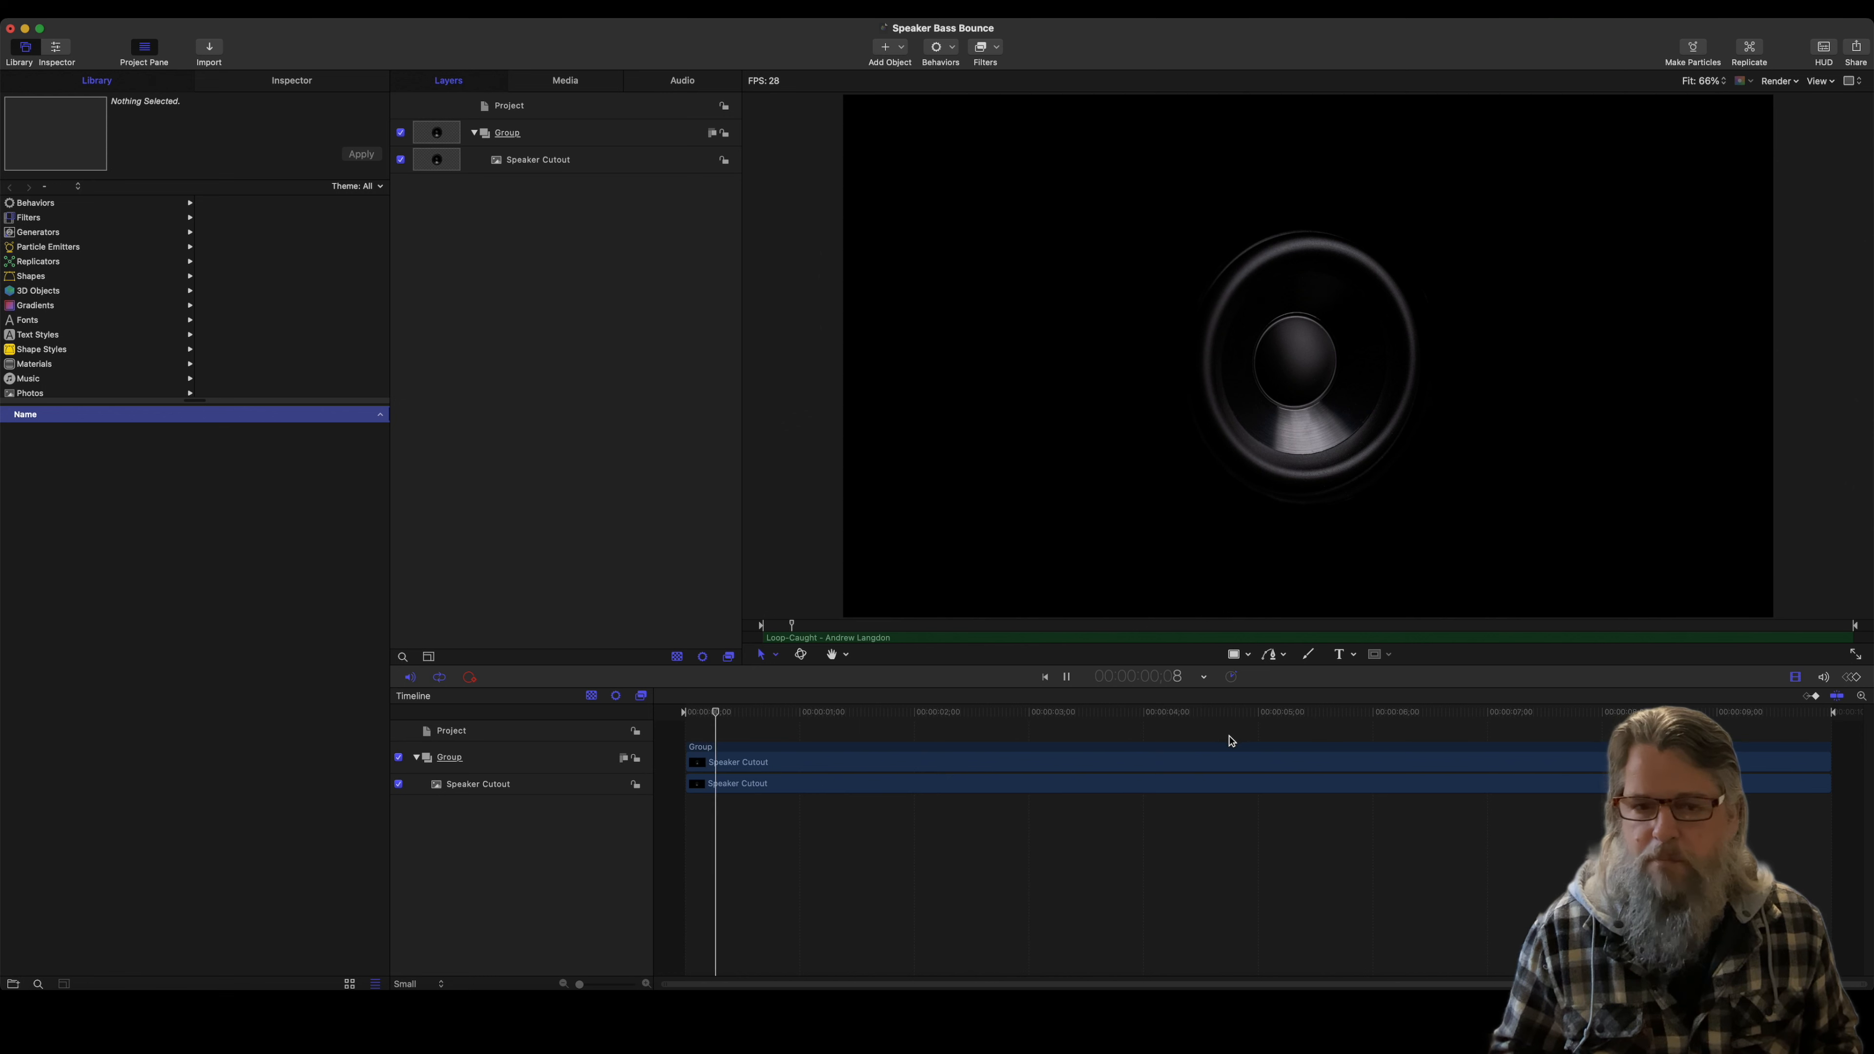
key(space)
drag(822, 711, 662, 735)
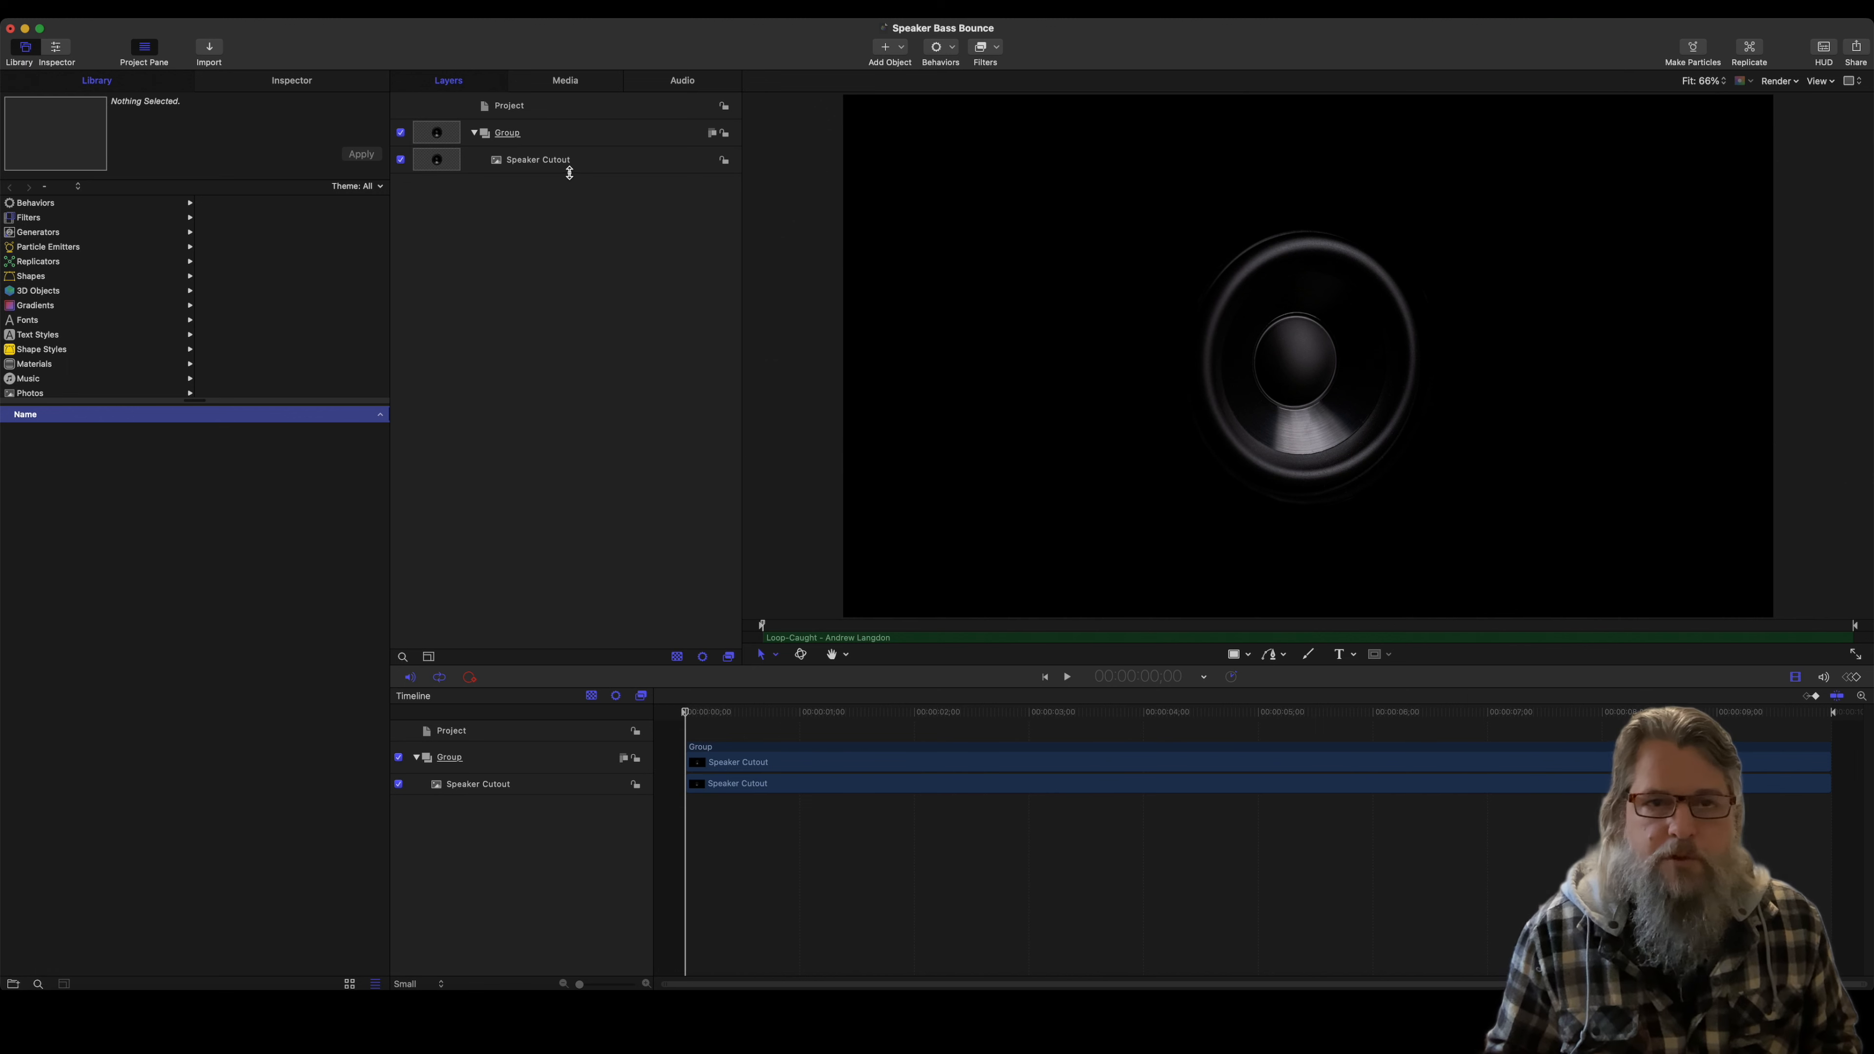
Step: Show the Speaker Cutout layer's transform properties, try a scale of about 115%, and undo the scale change
click(594, 169)
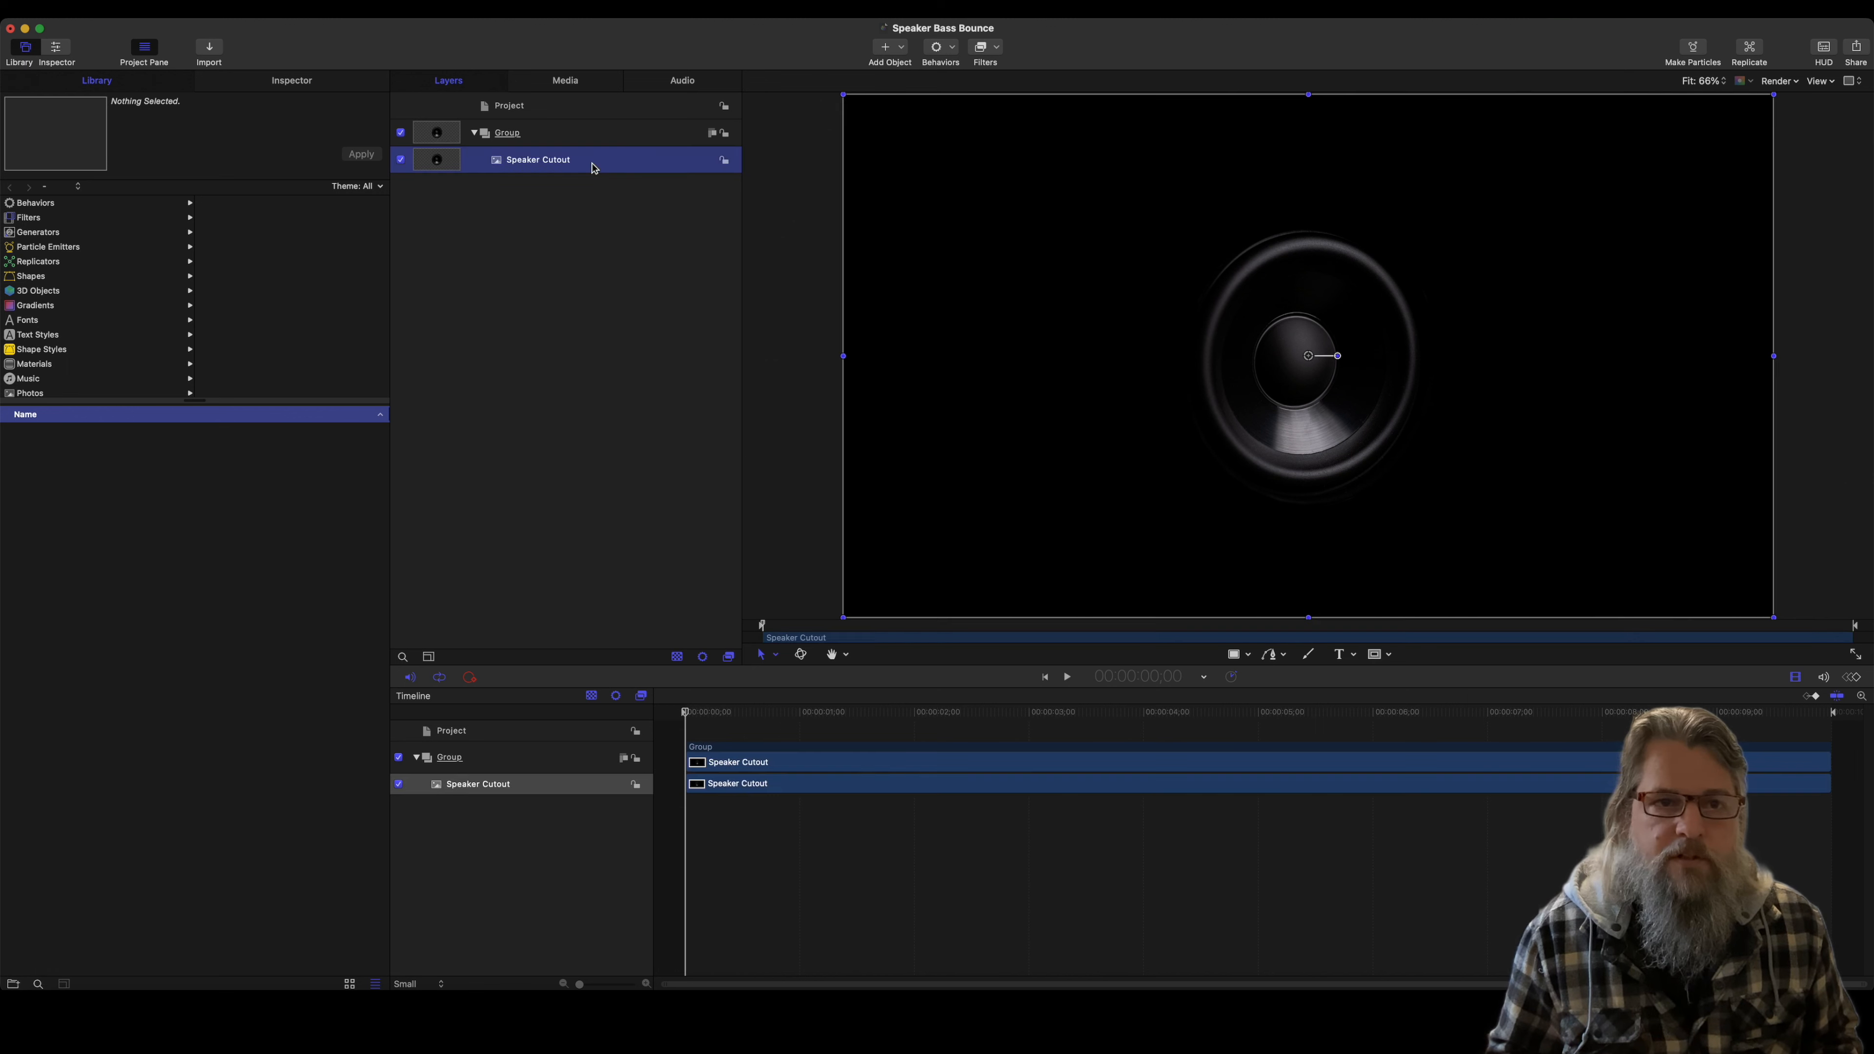
click(292, 81)
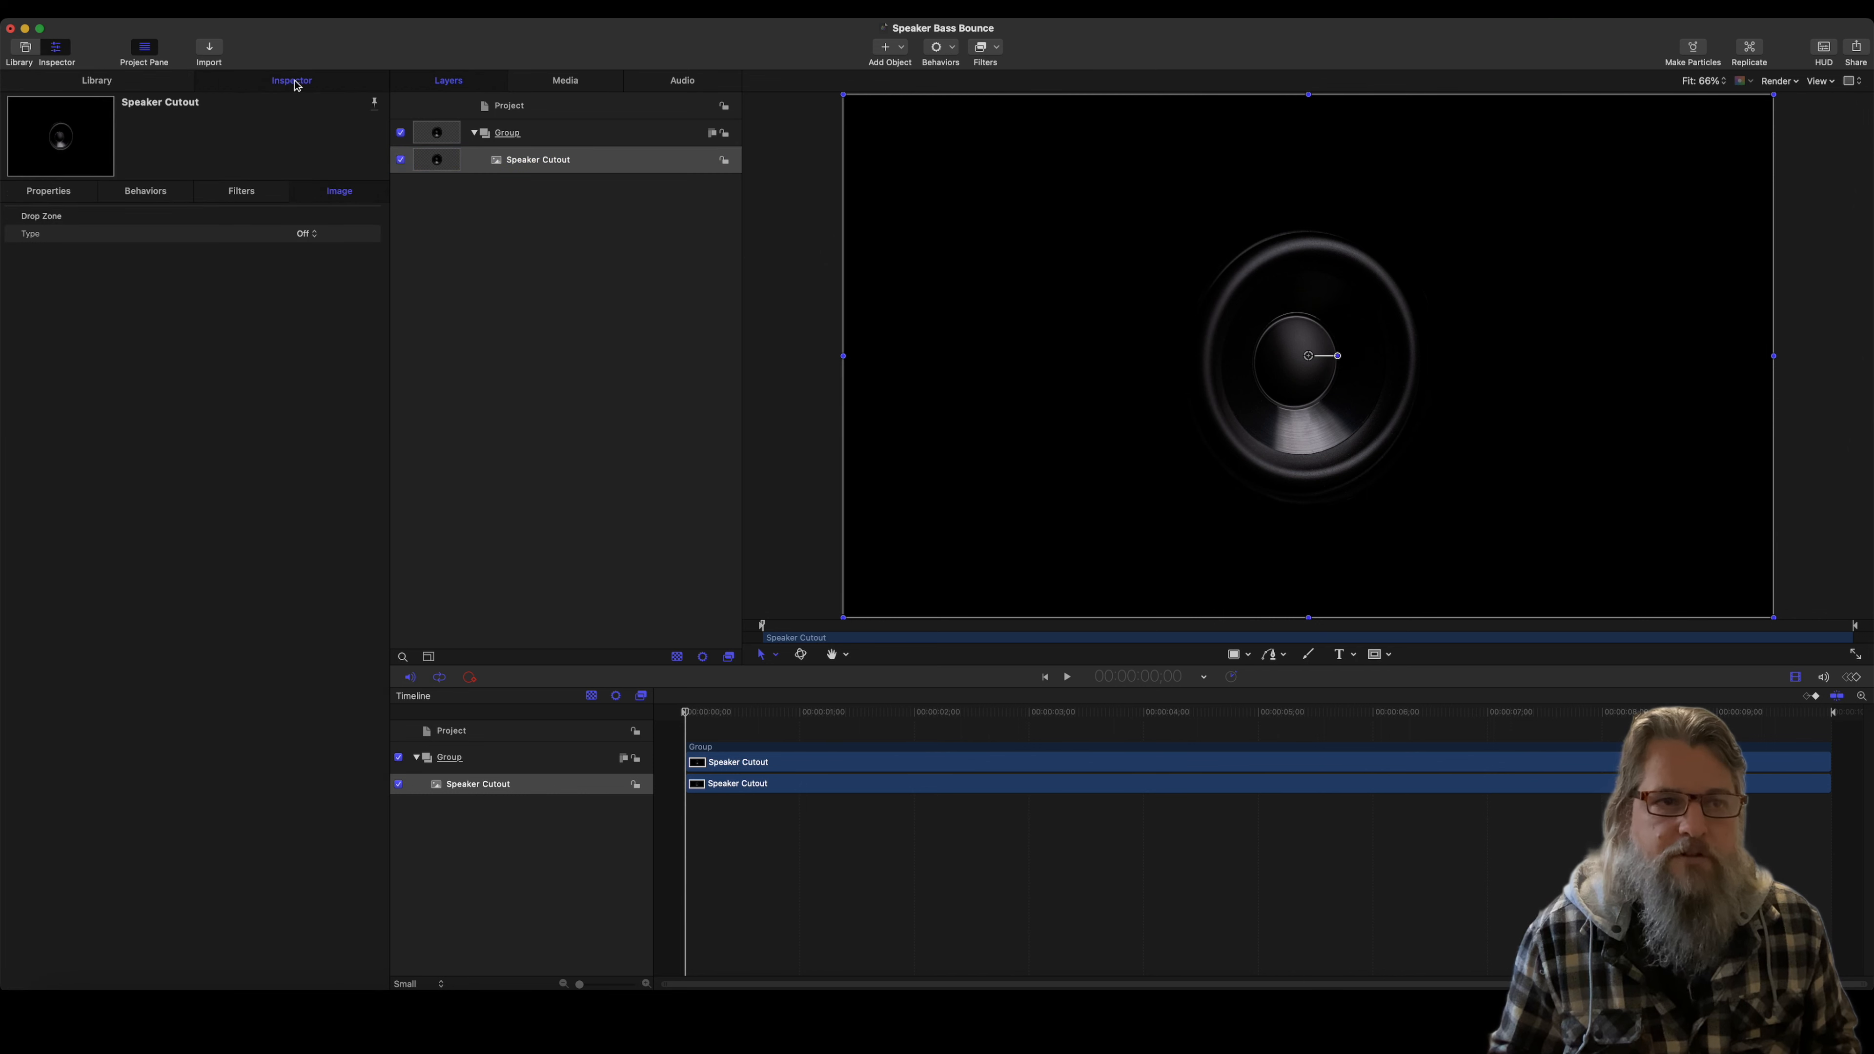
click(52, 193)
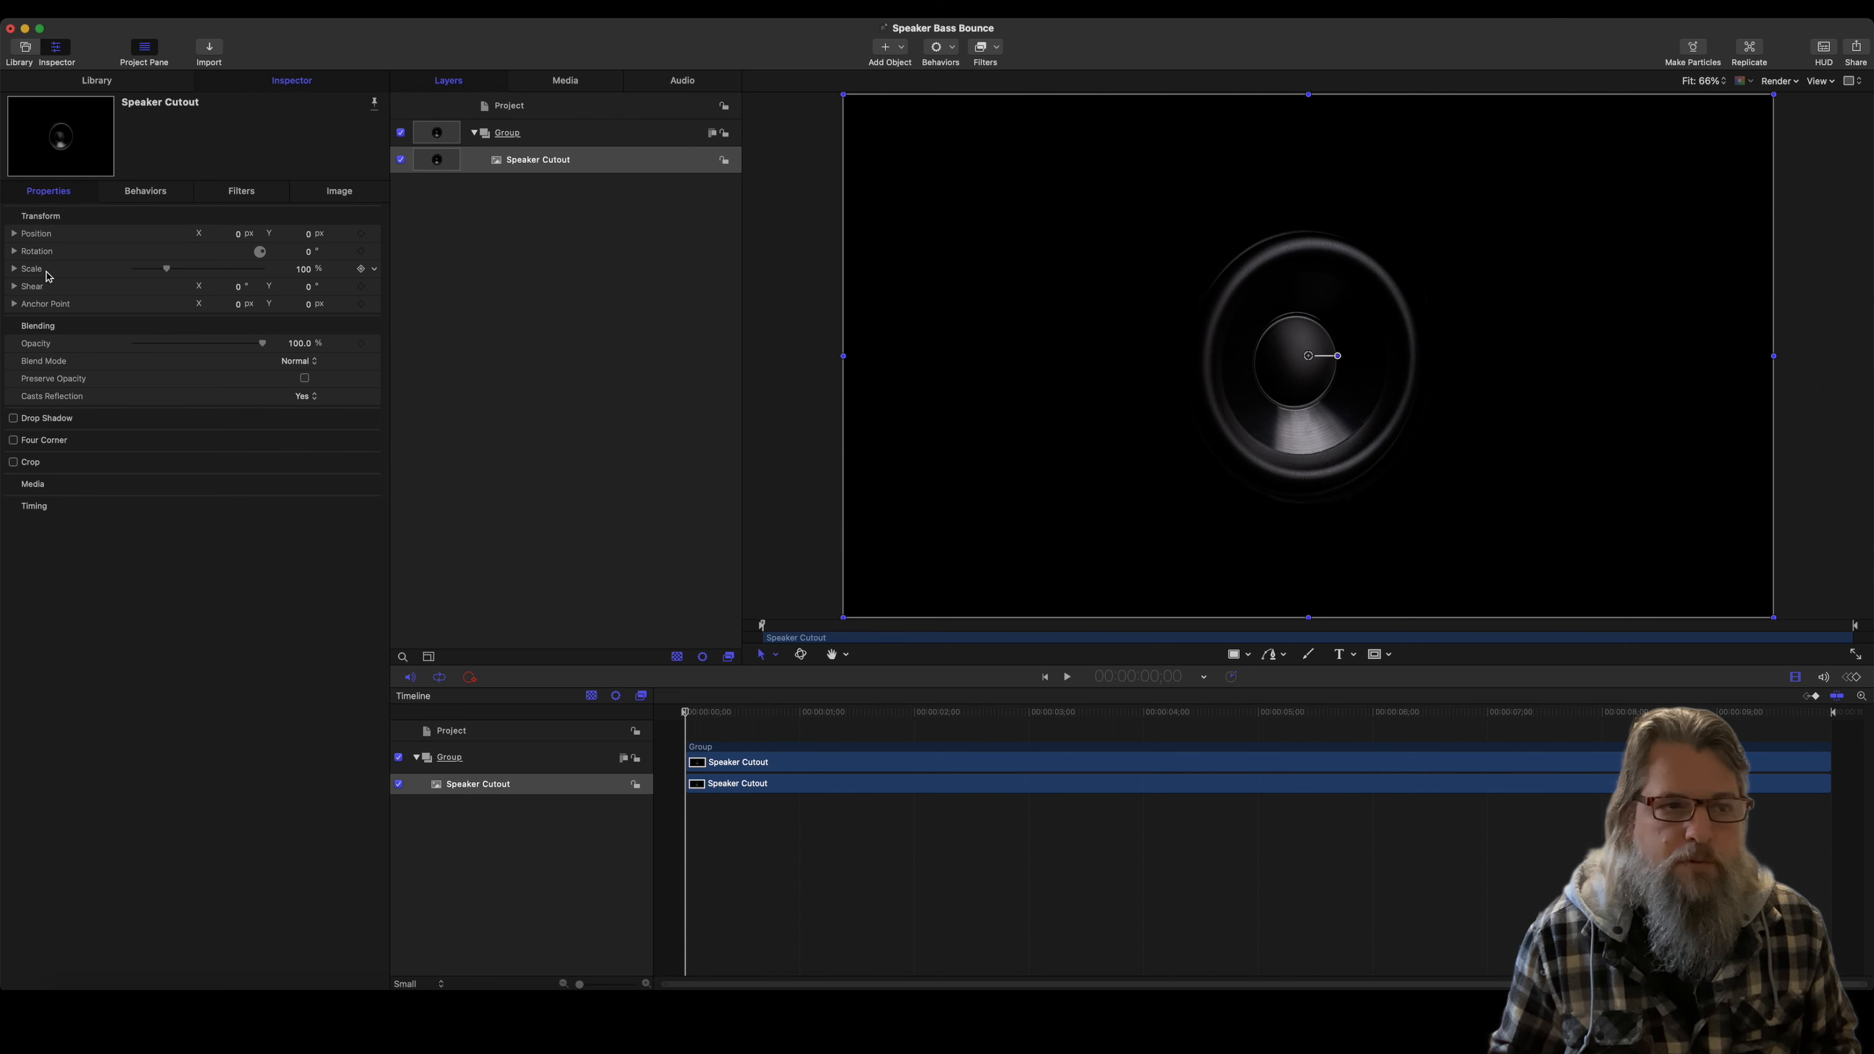
mouse_move(169, 270)
mouse_down()
mouse_move(209, 271)
mouse_move(172, 269)
mouse_up()
key(super+z)
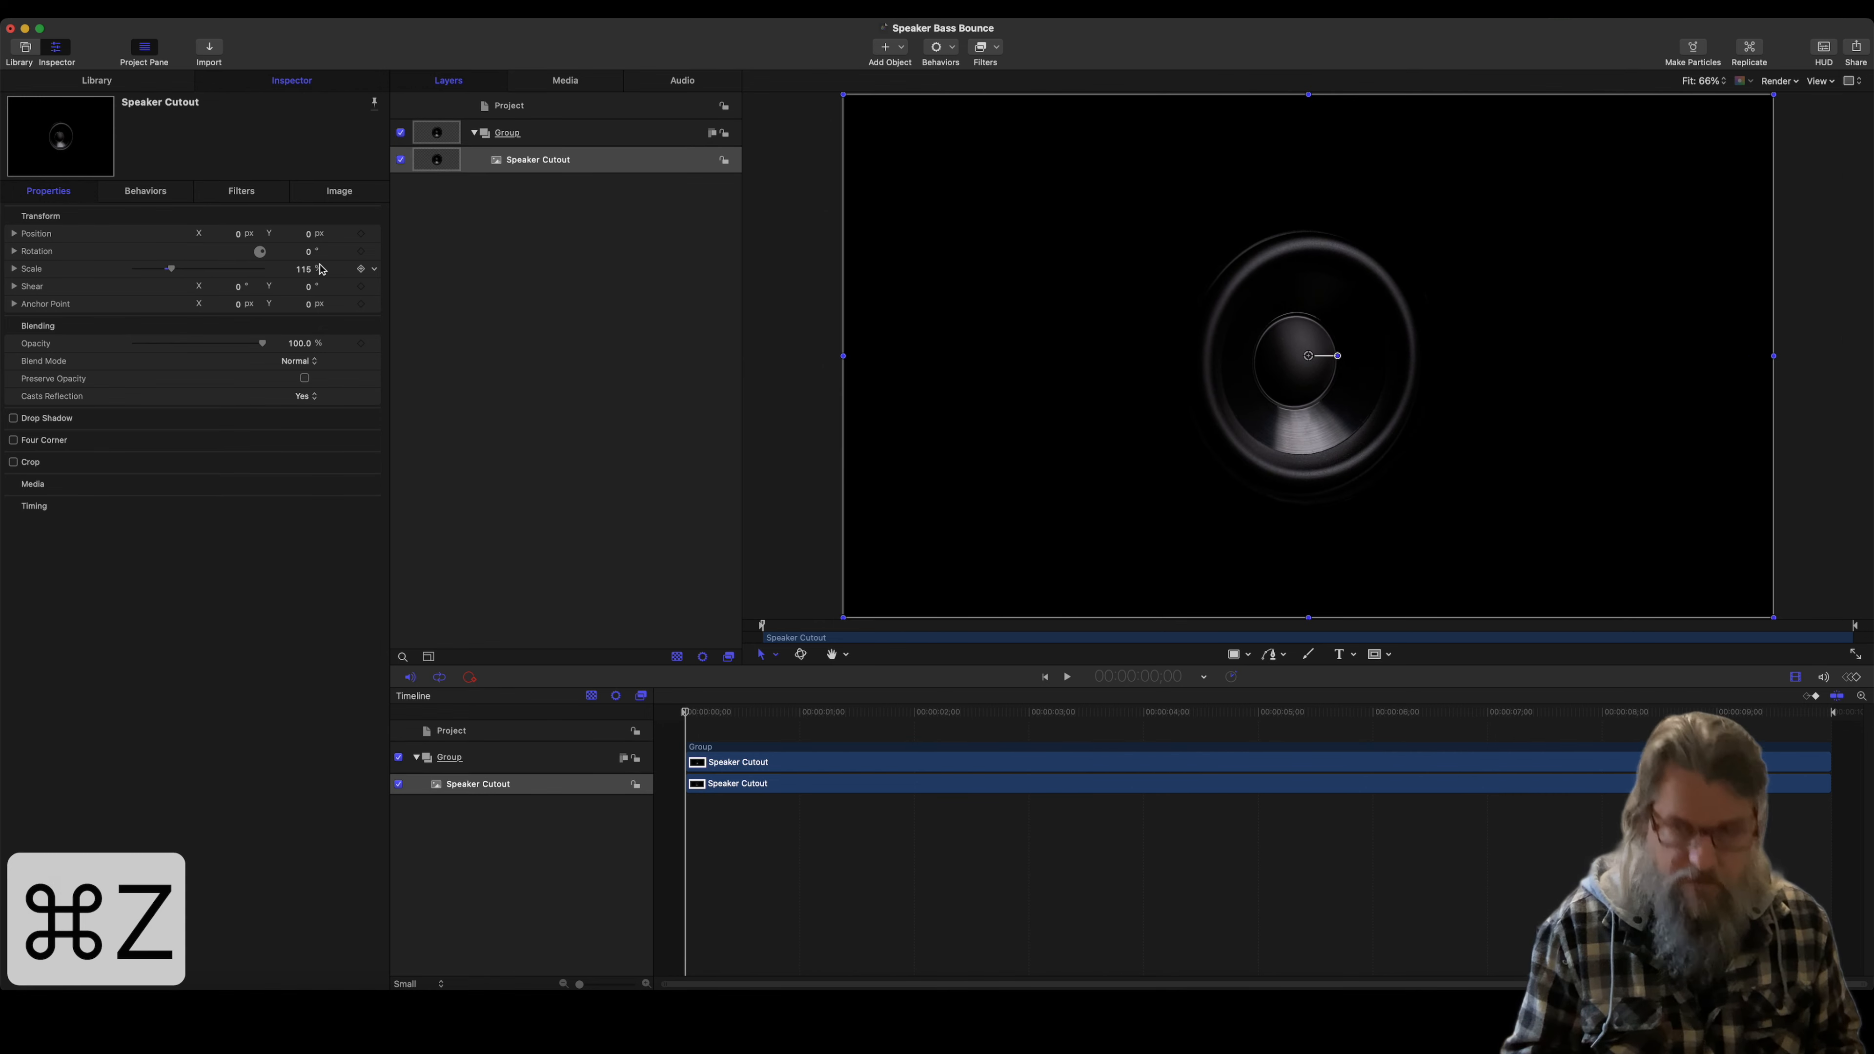
Step: Add an Audio parameter behavior to the Speaker Cutout layer's Scale property
click(370, 267)
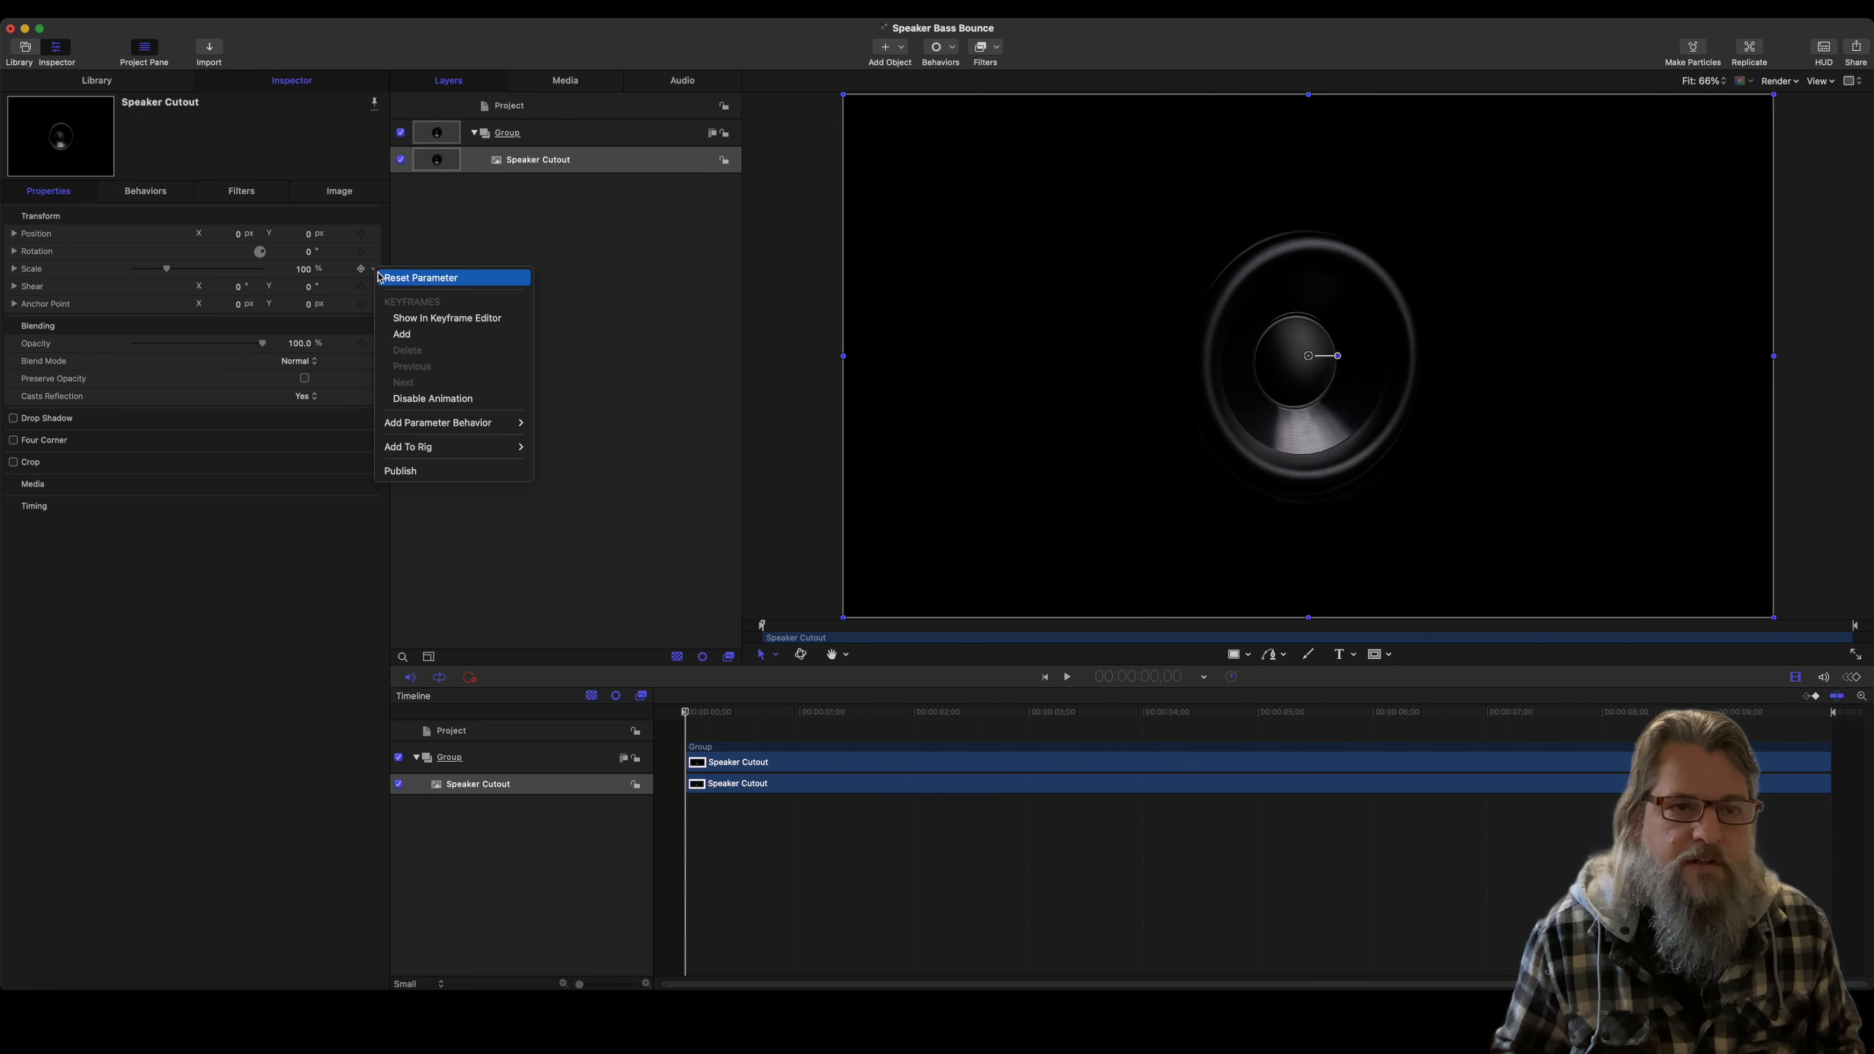
mouse_move(418, 426)
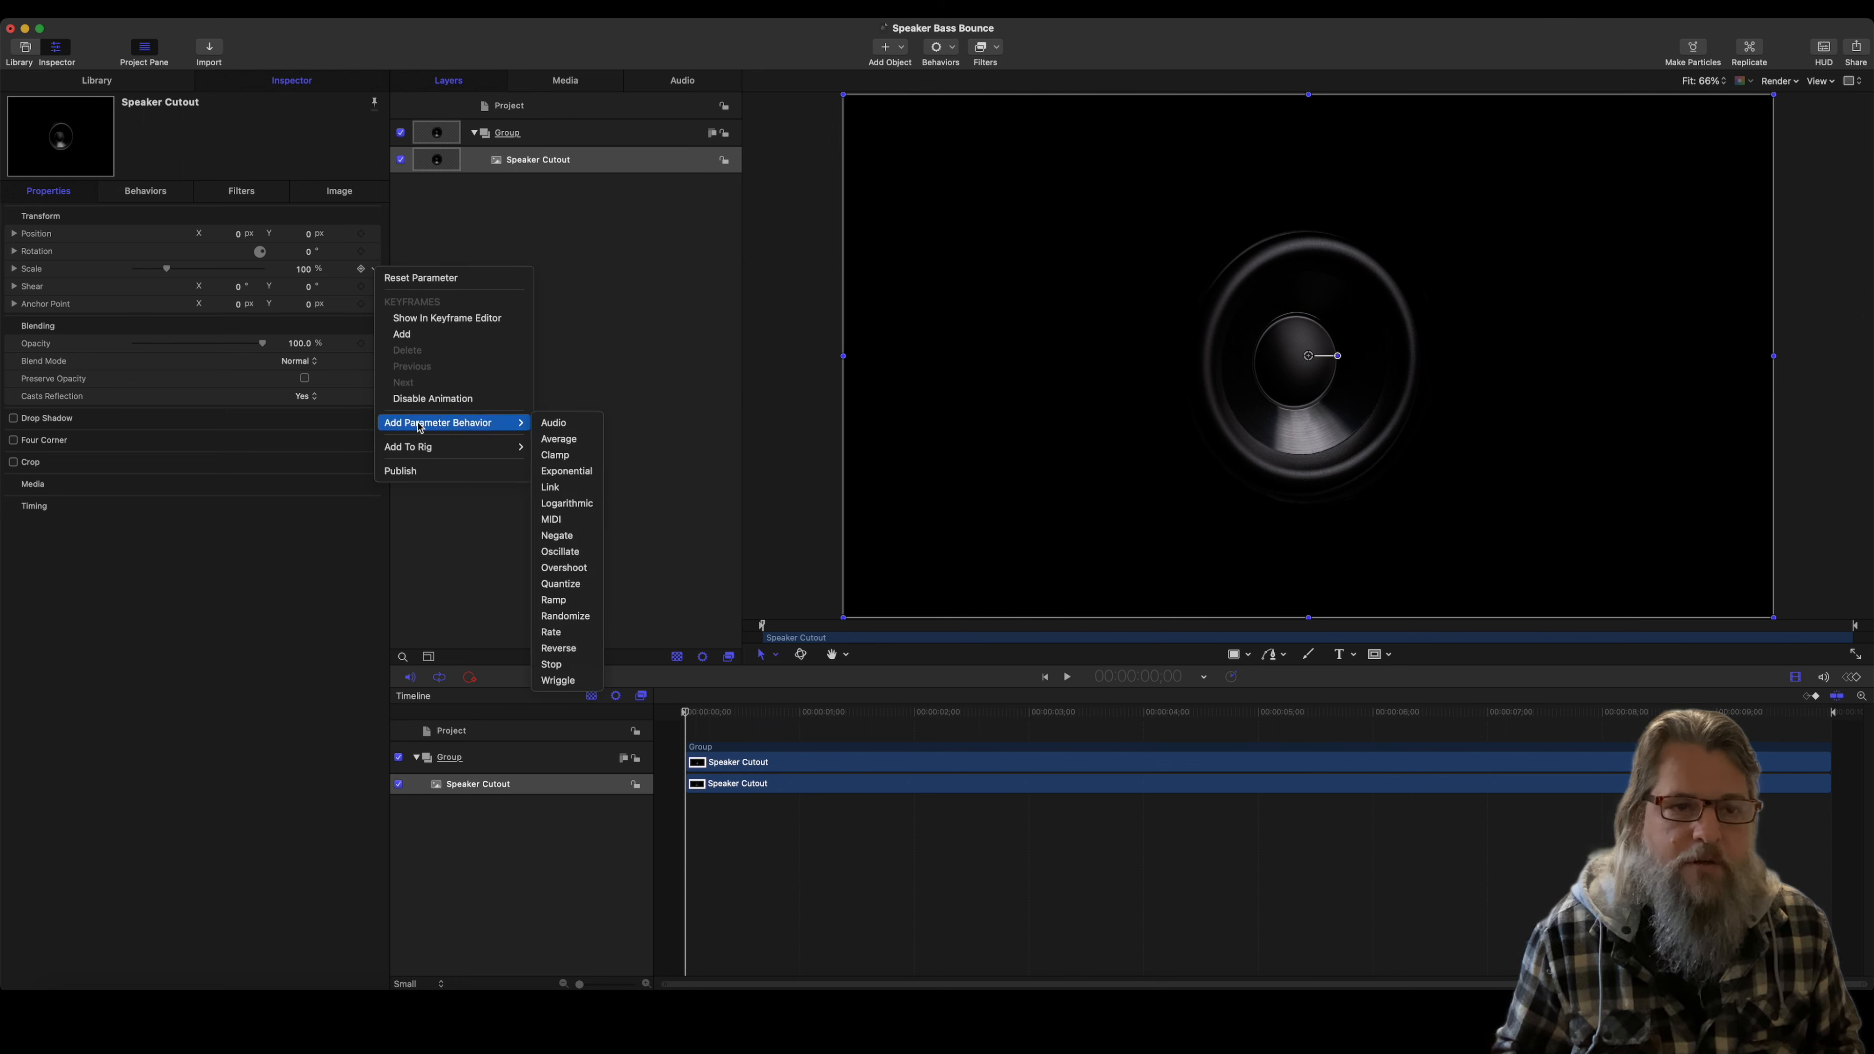
click(565, 426)
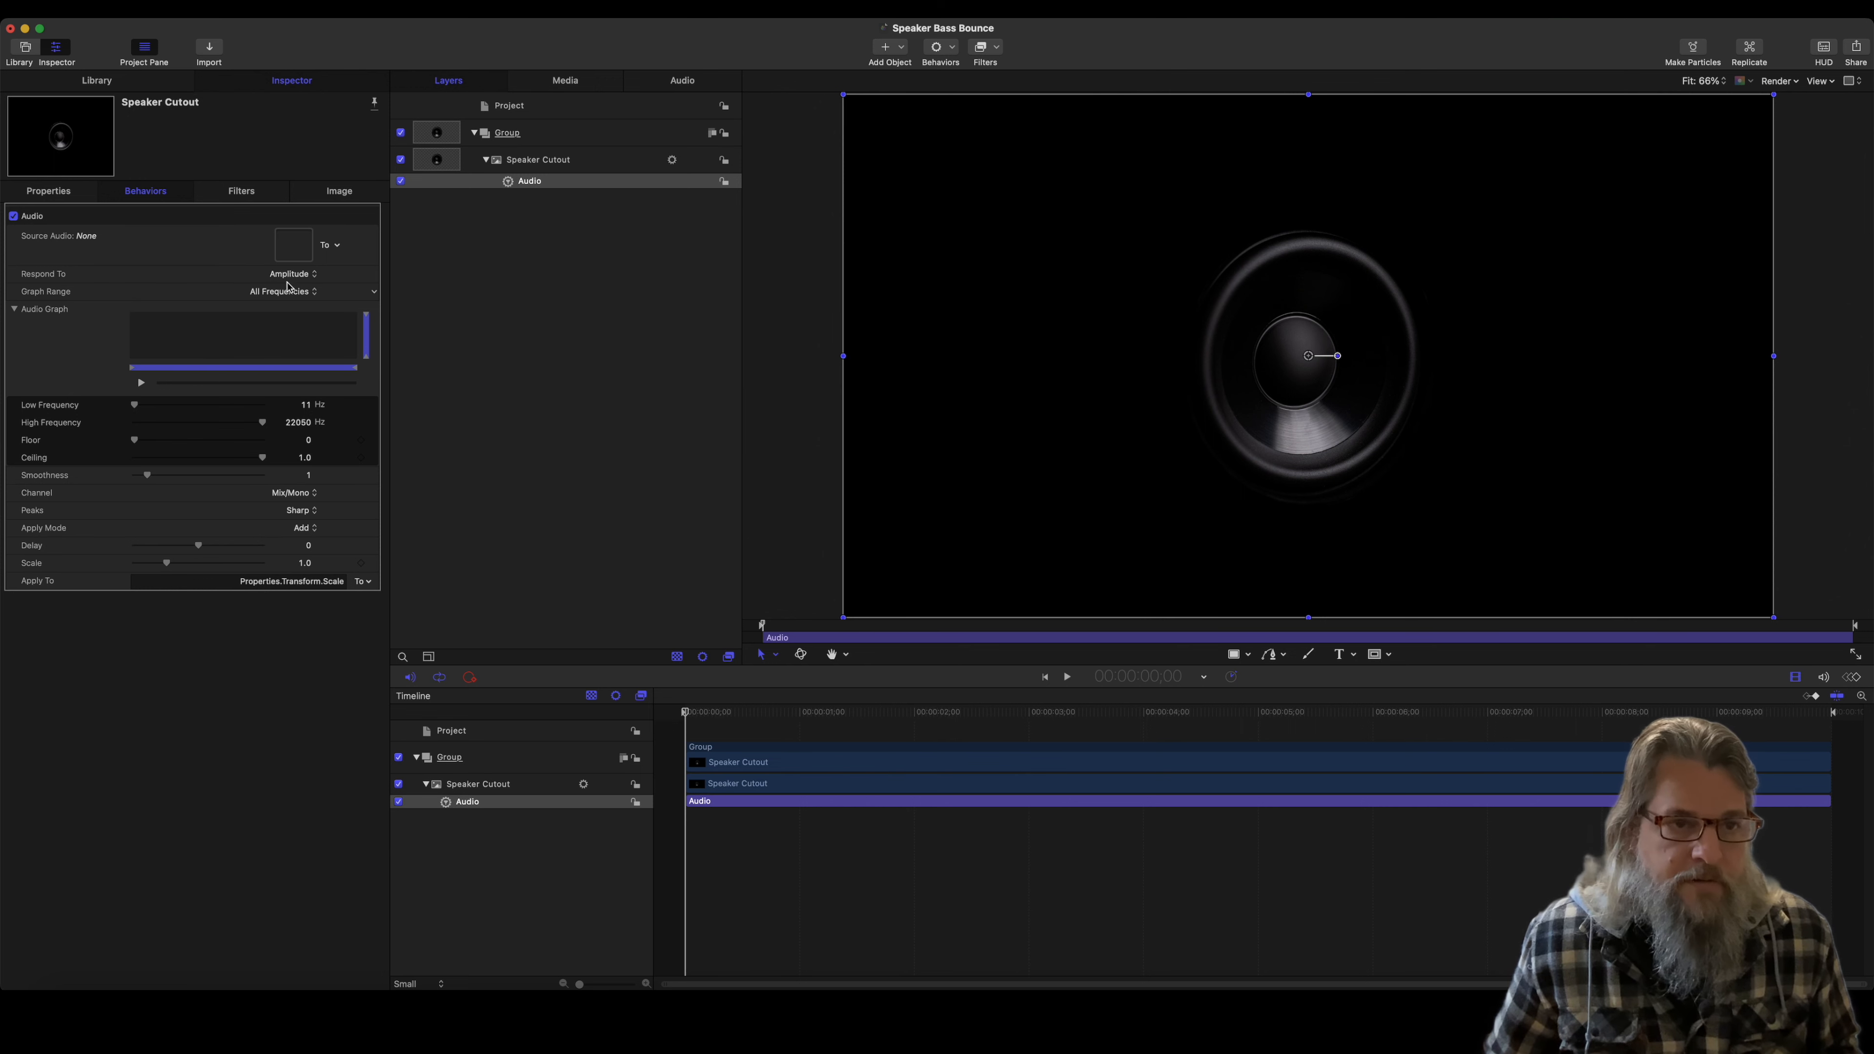
Step: Keep the Audio behavior responding to Amplitude and set its graph range to Bass
click(315, 279)
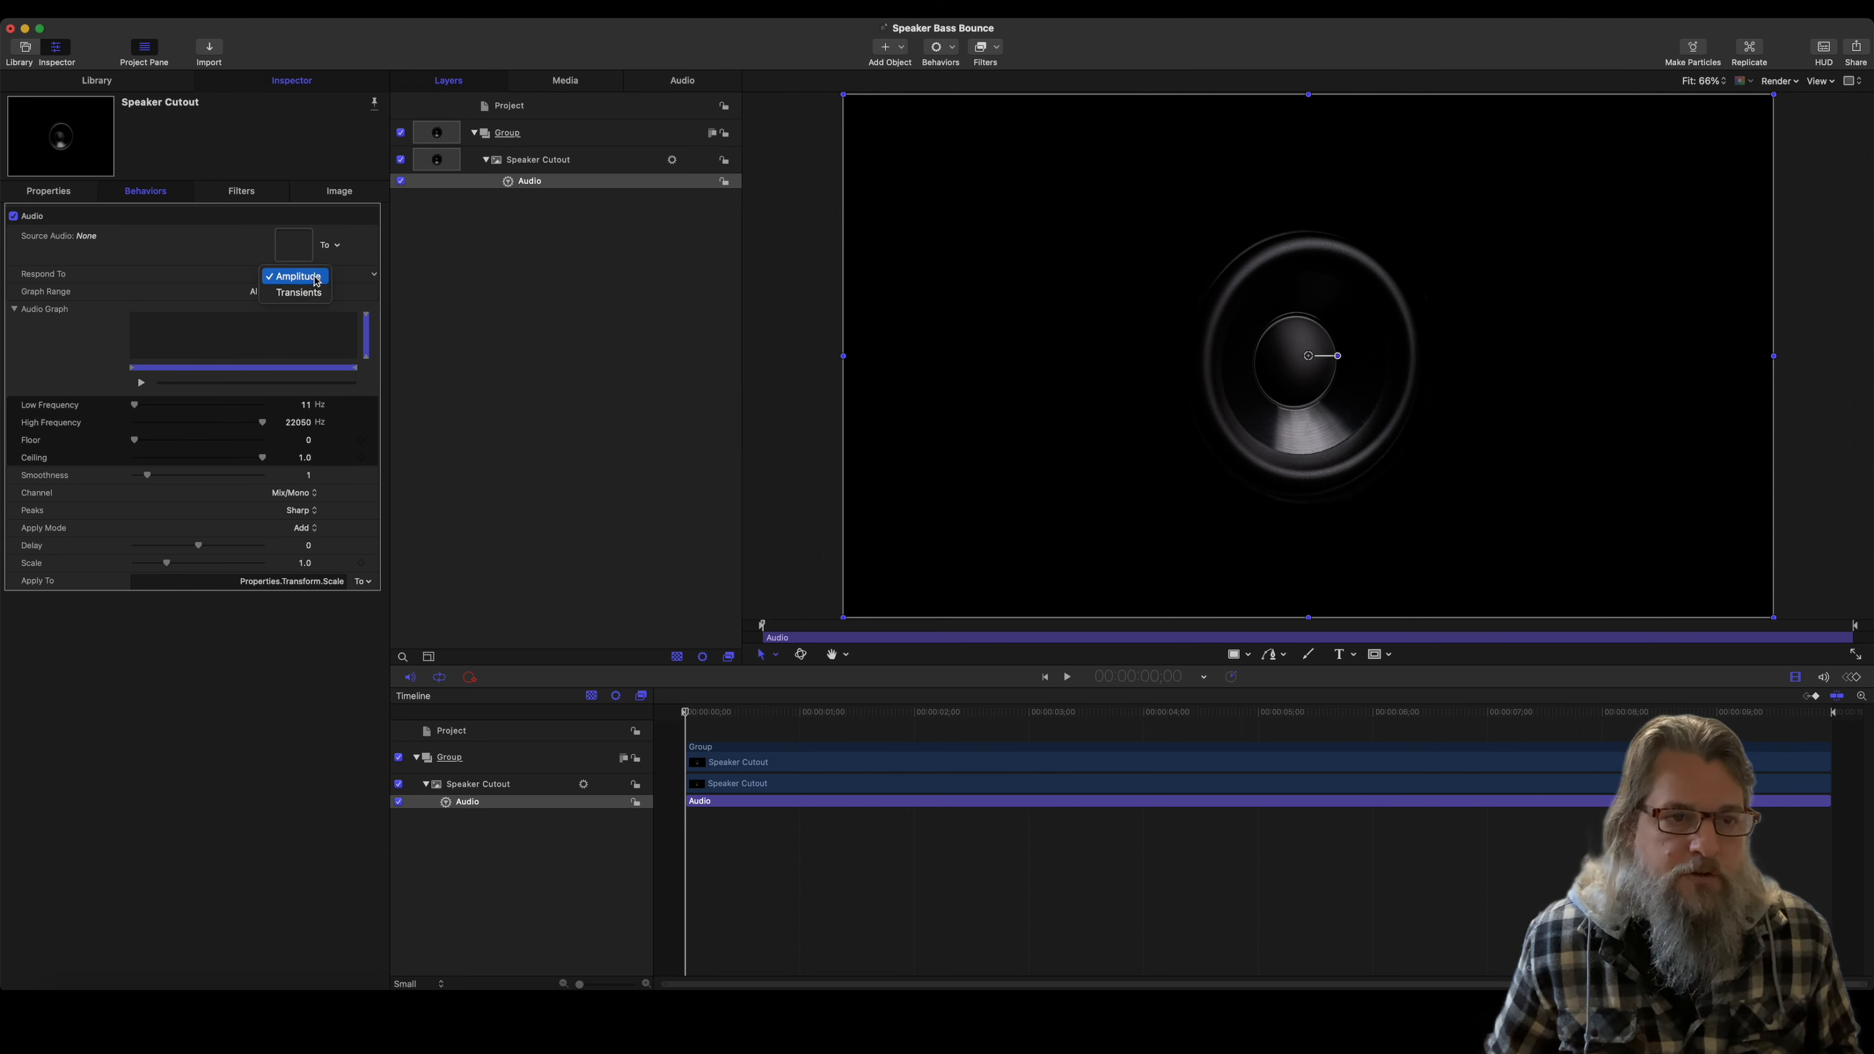
click(316, 279)
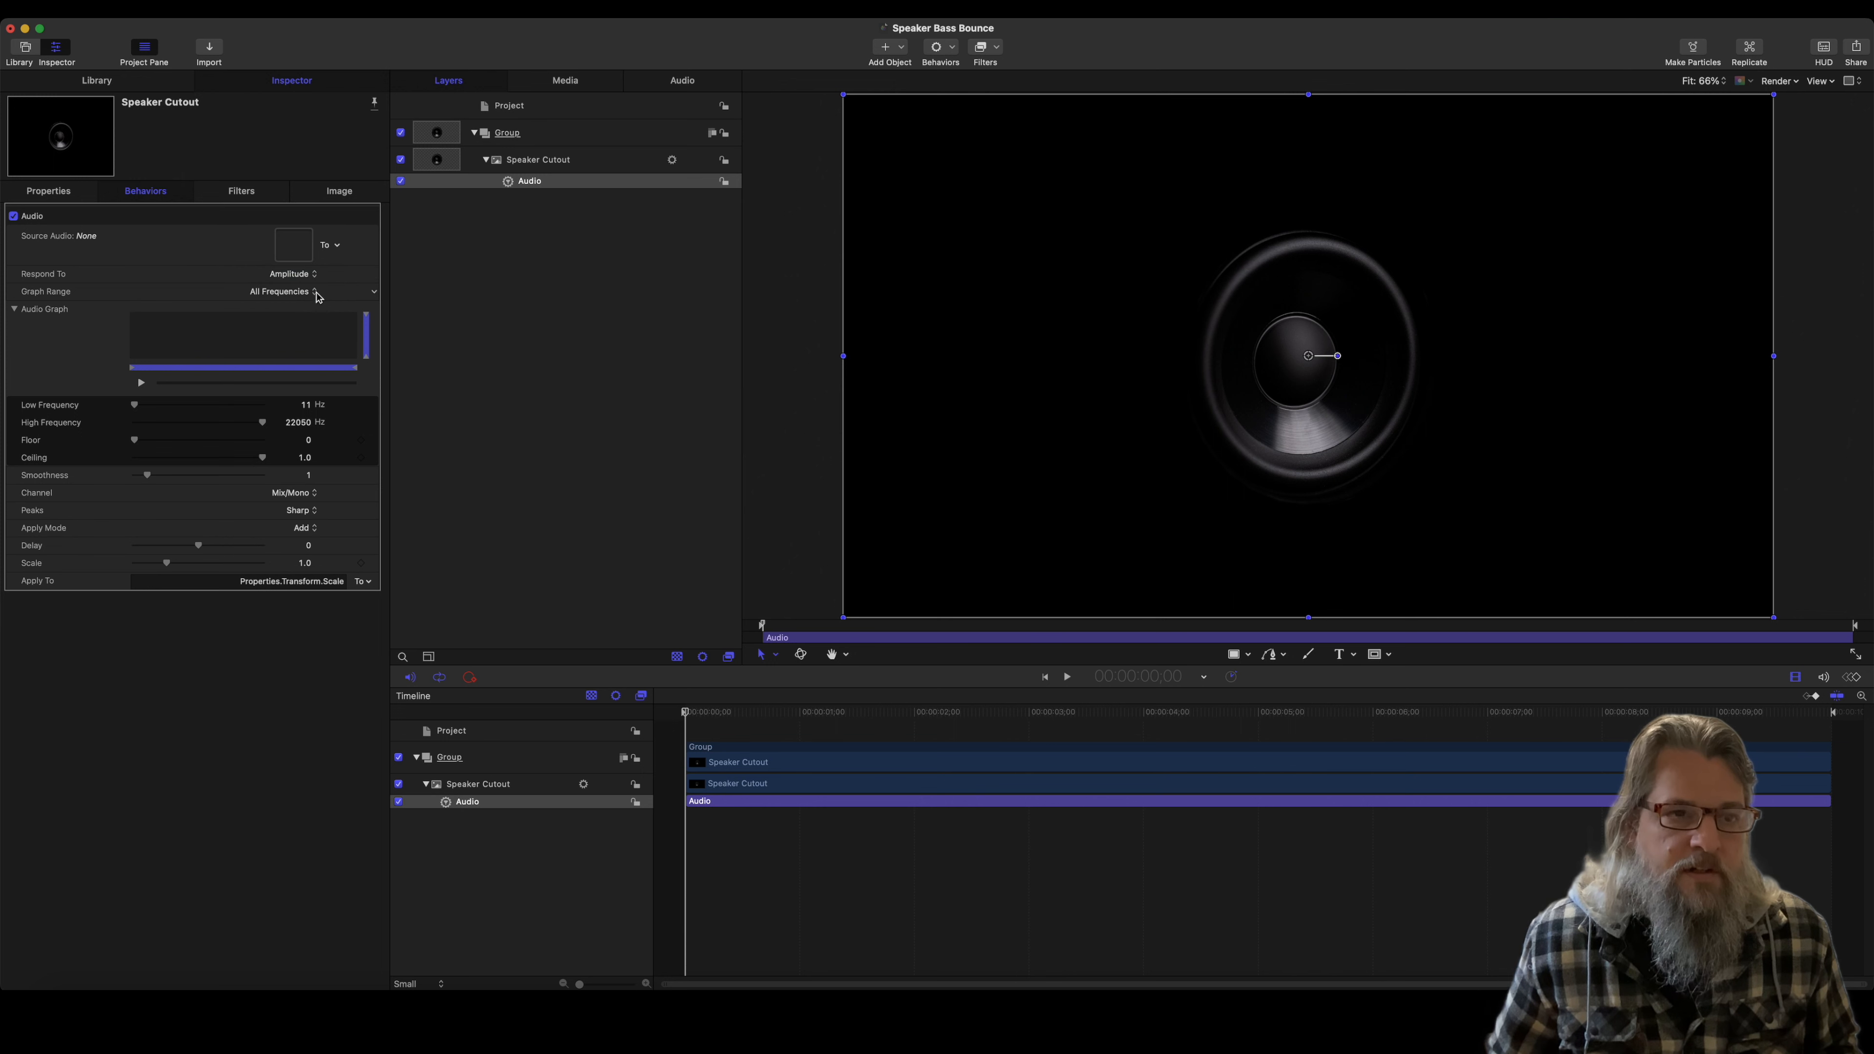
click(316, 295)
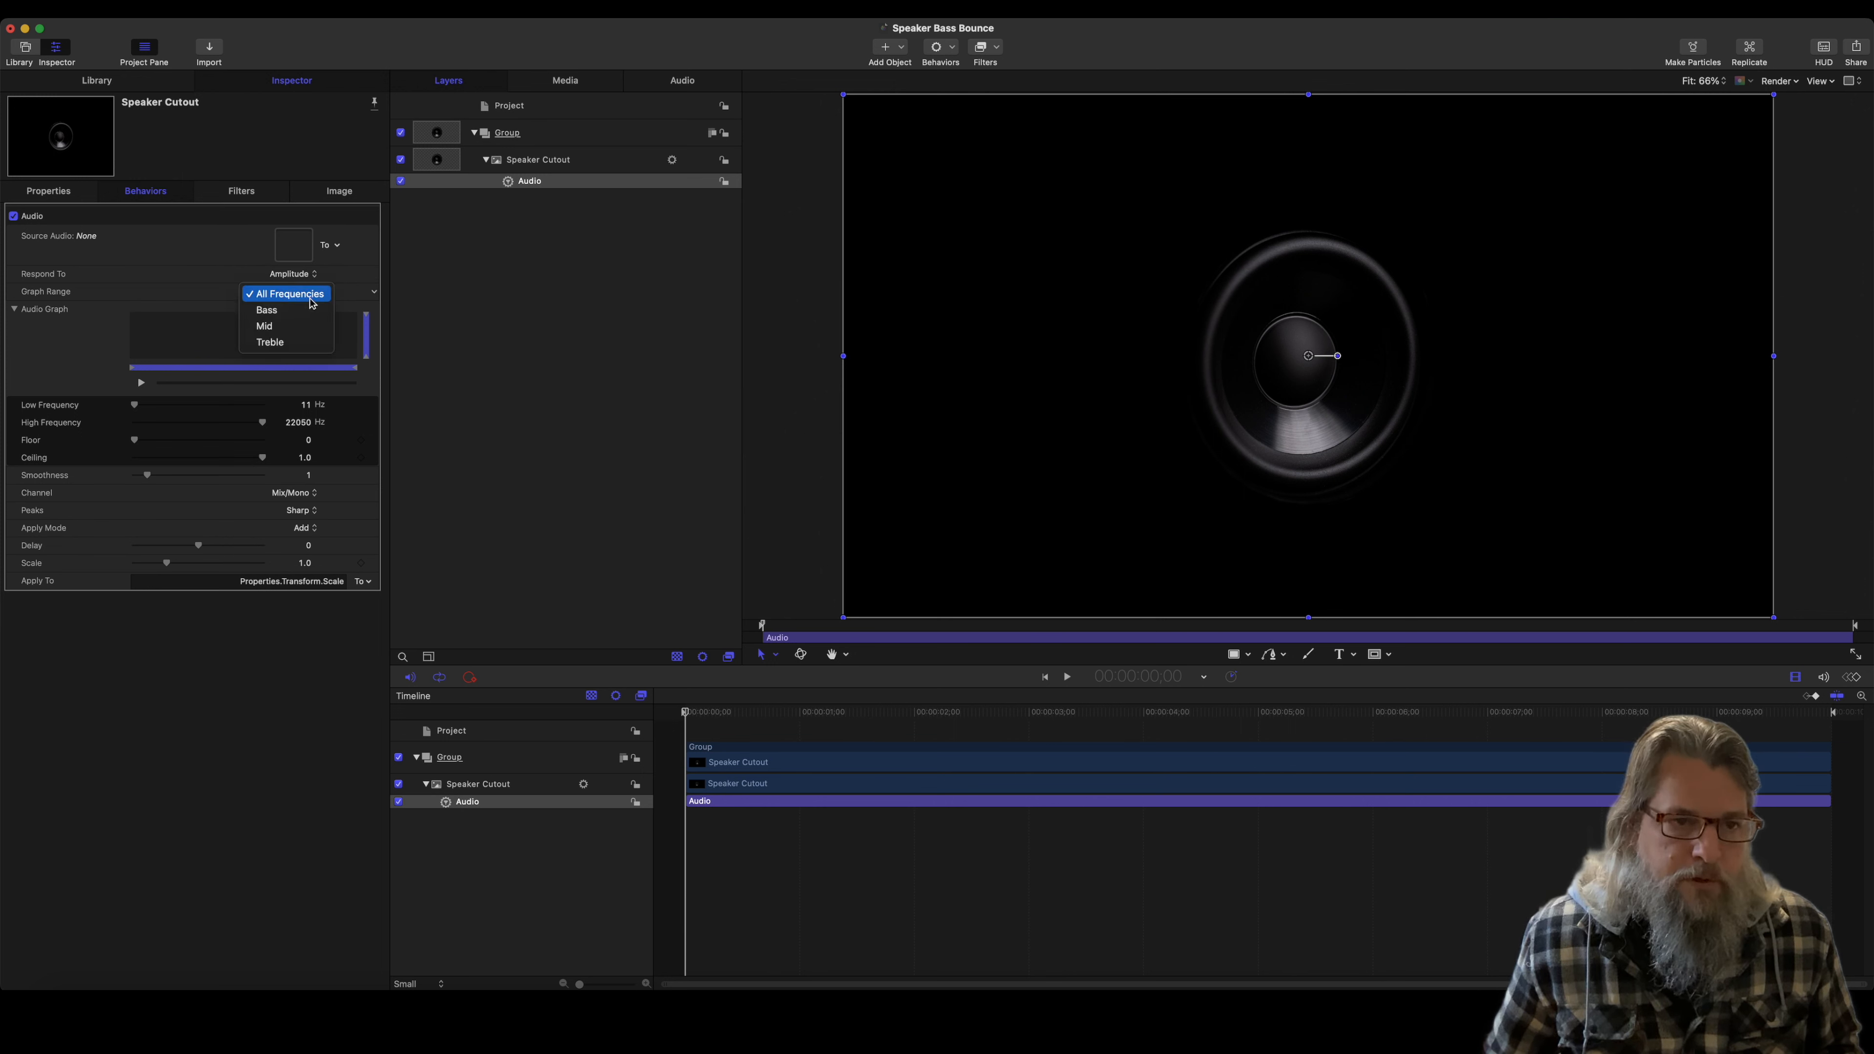
click(304, 311)
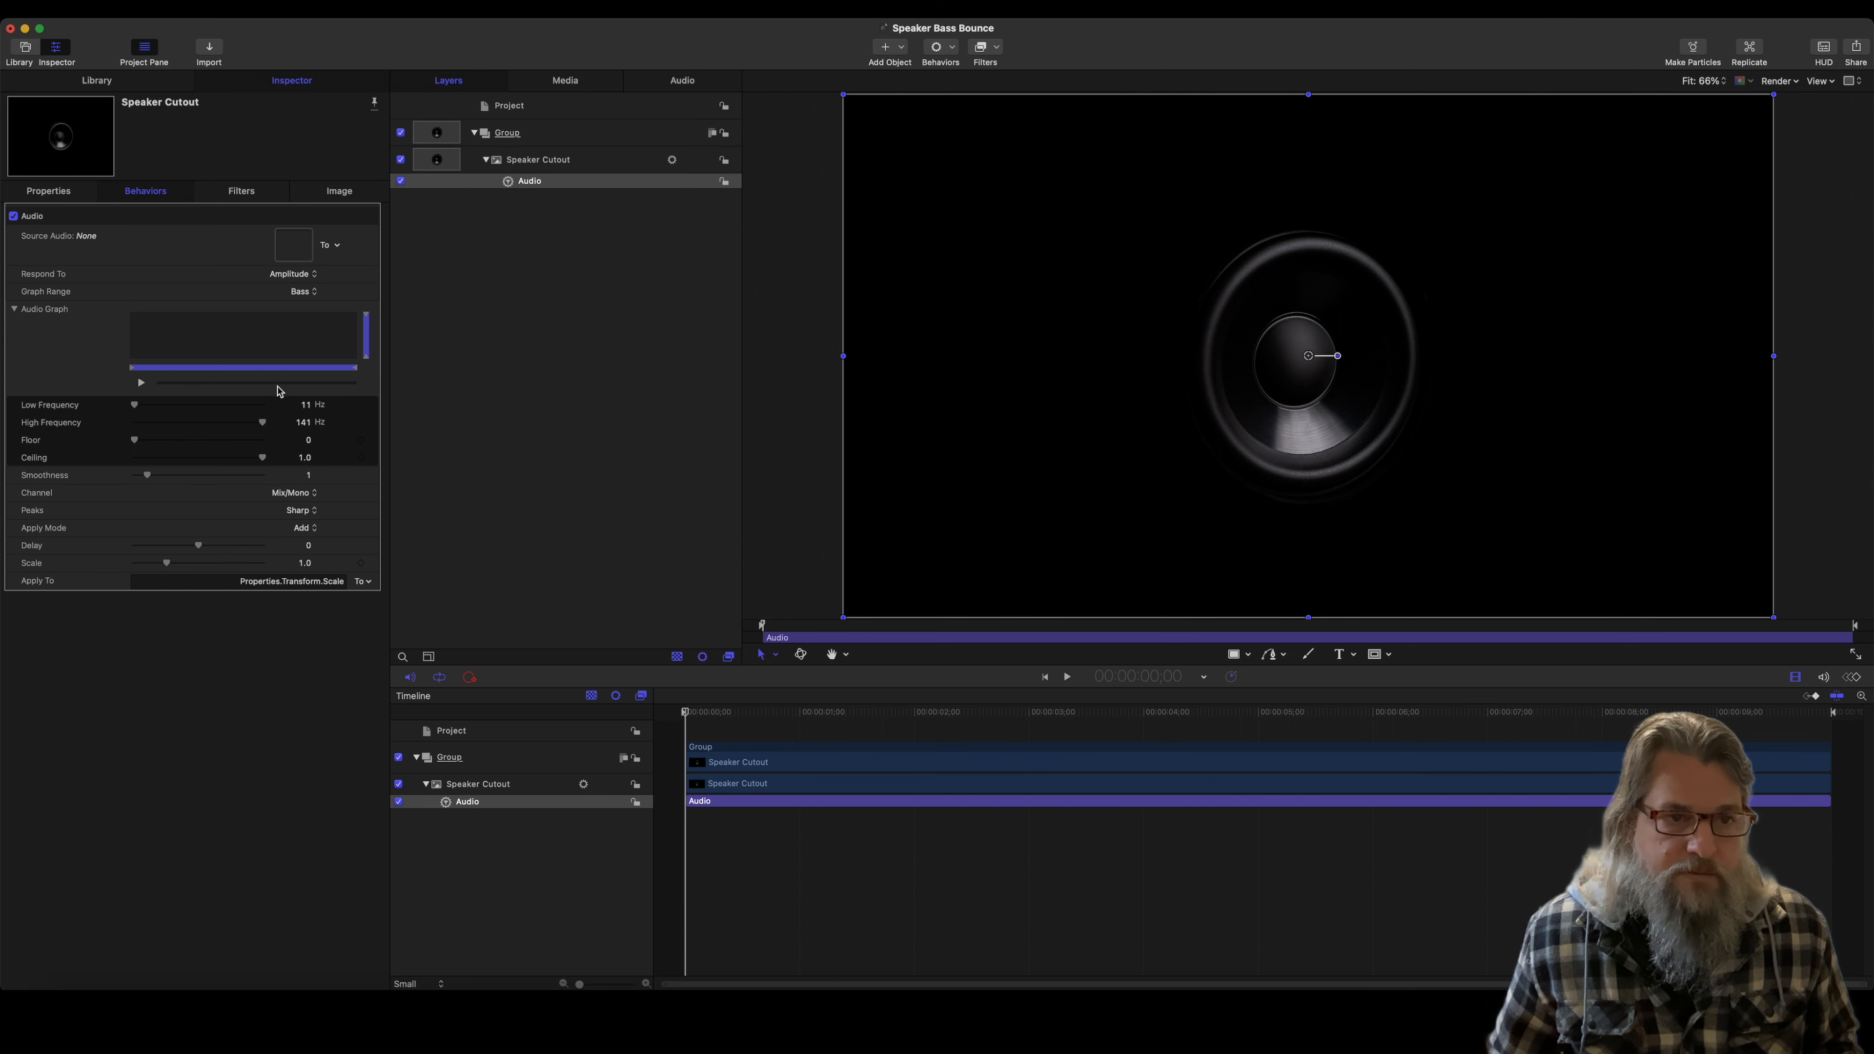
Step: Set the Audio behavior's source audio to the Loop-Caught track and preview the speaker's motion on the timeline
click(338, 246)
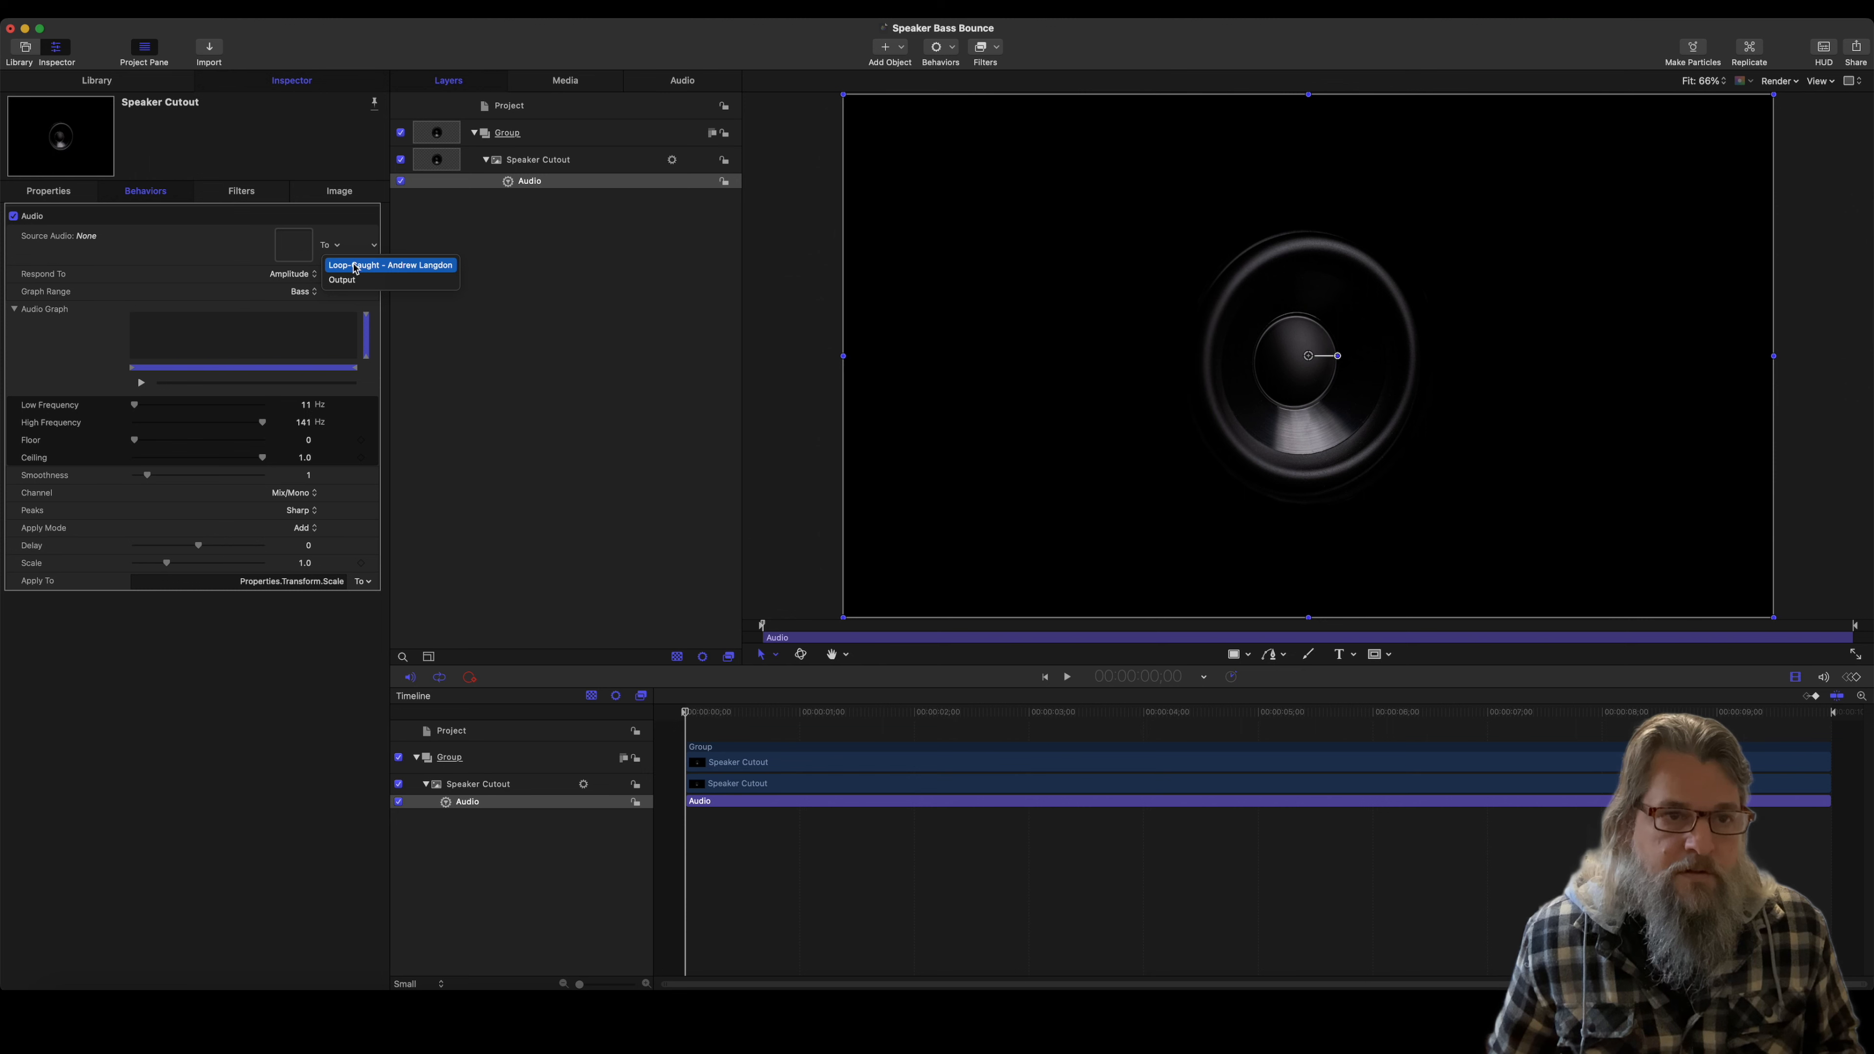
click(373, 267)
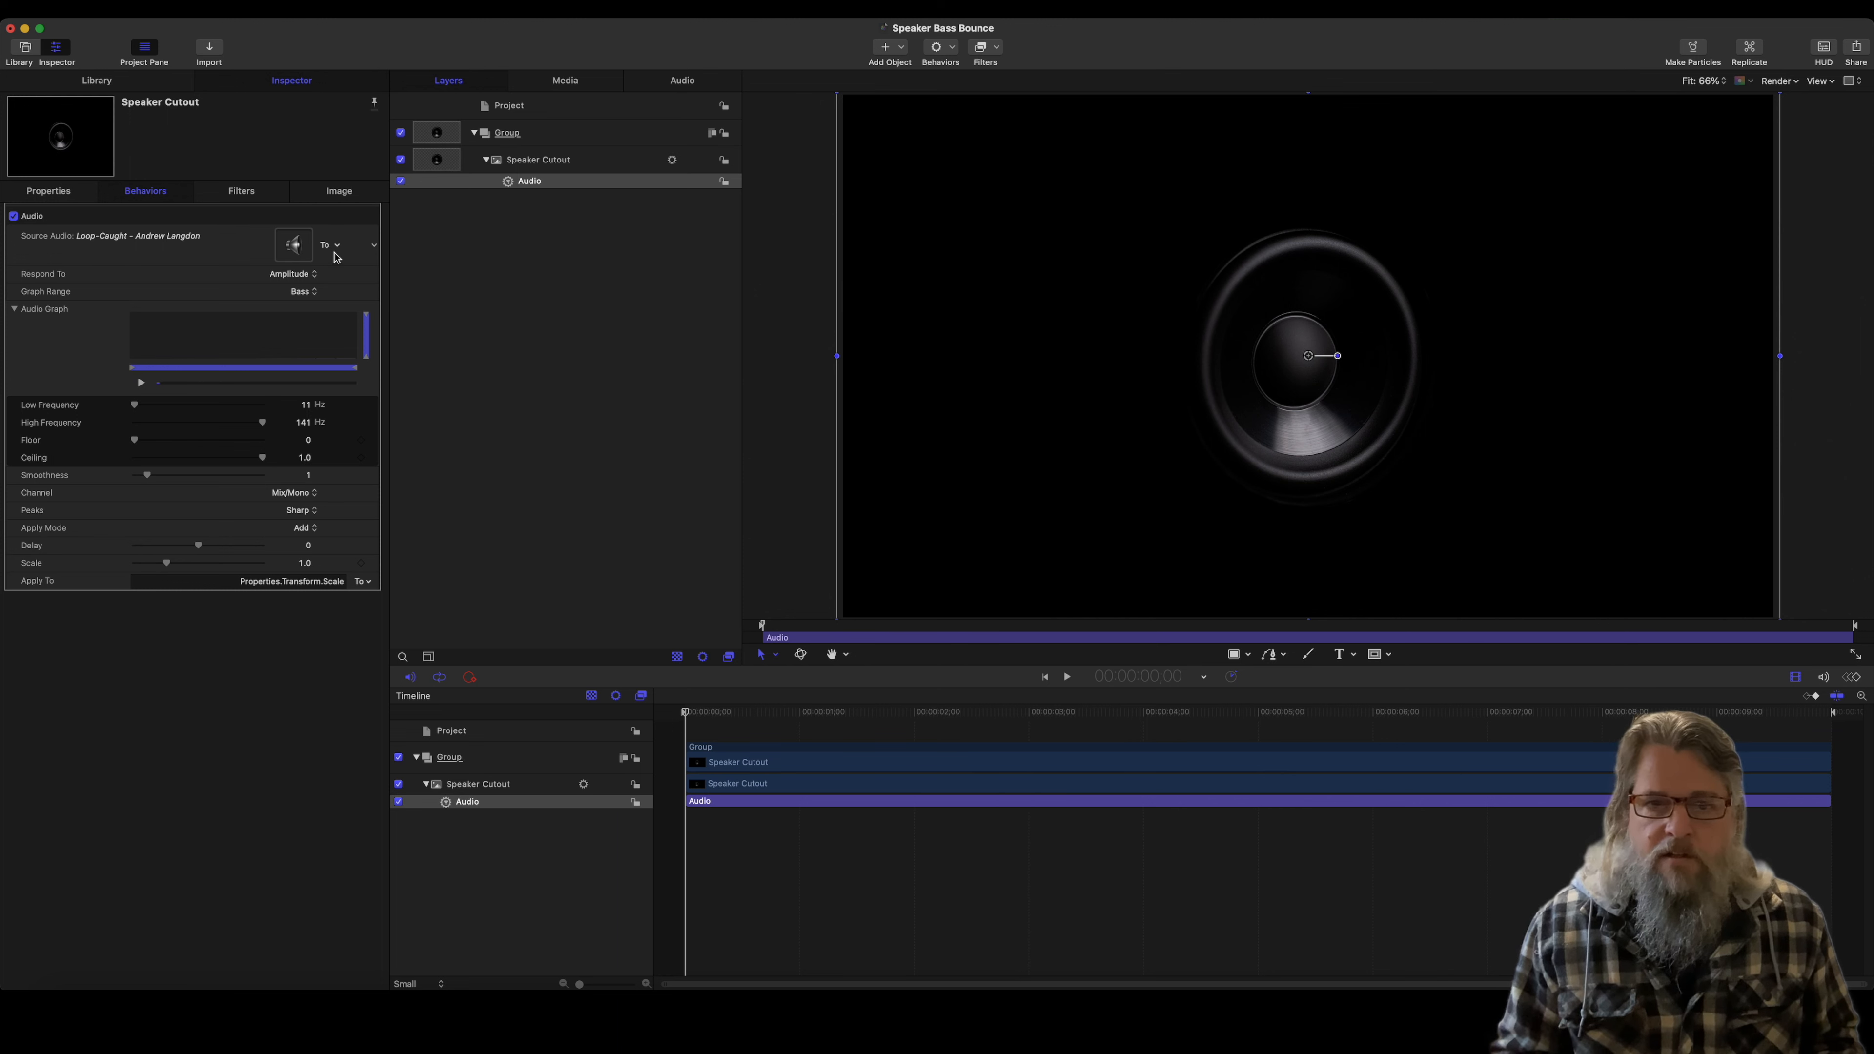
key(space)
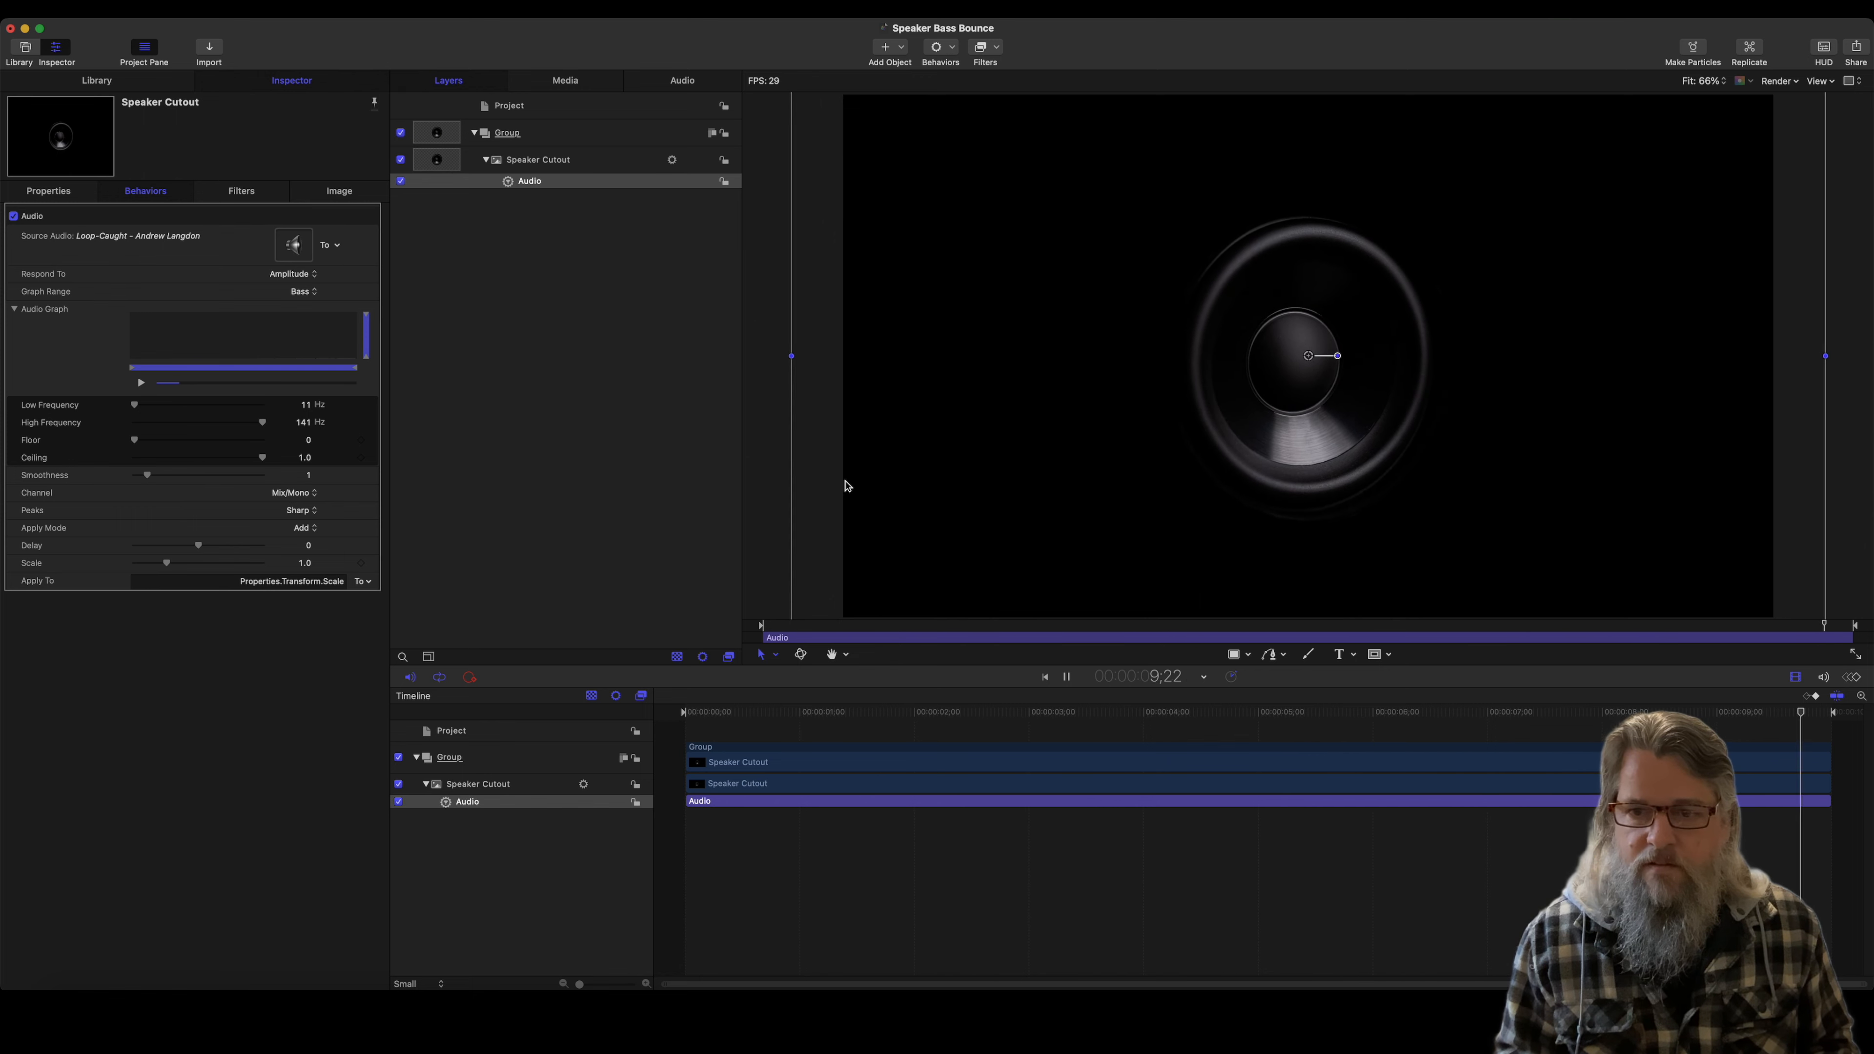
key(space)
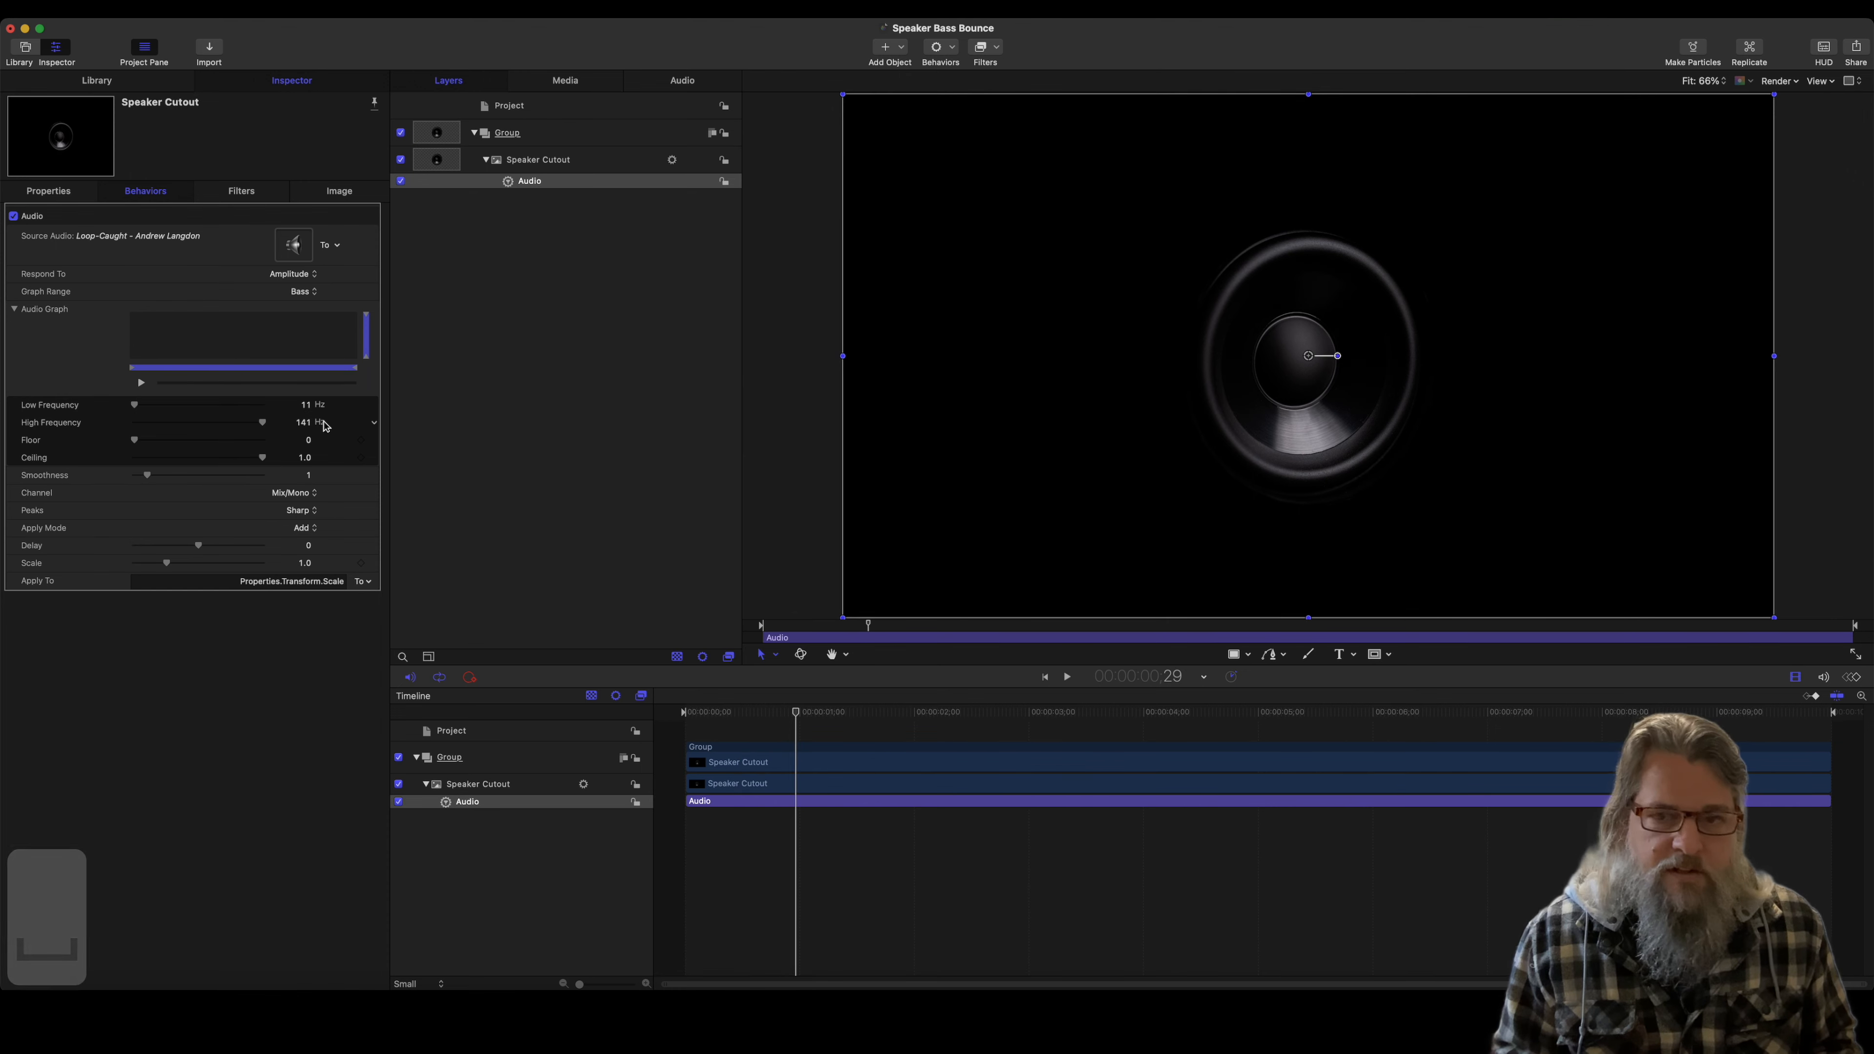
key(space)
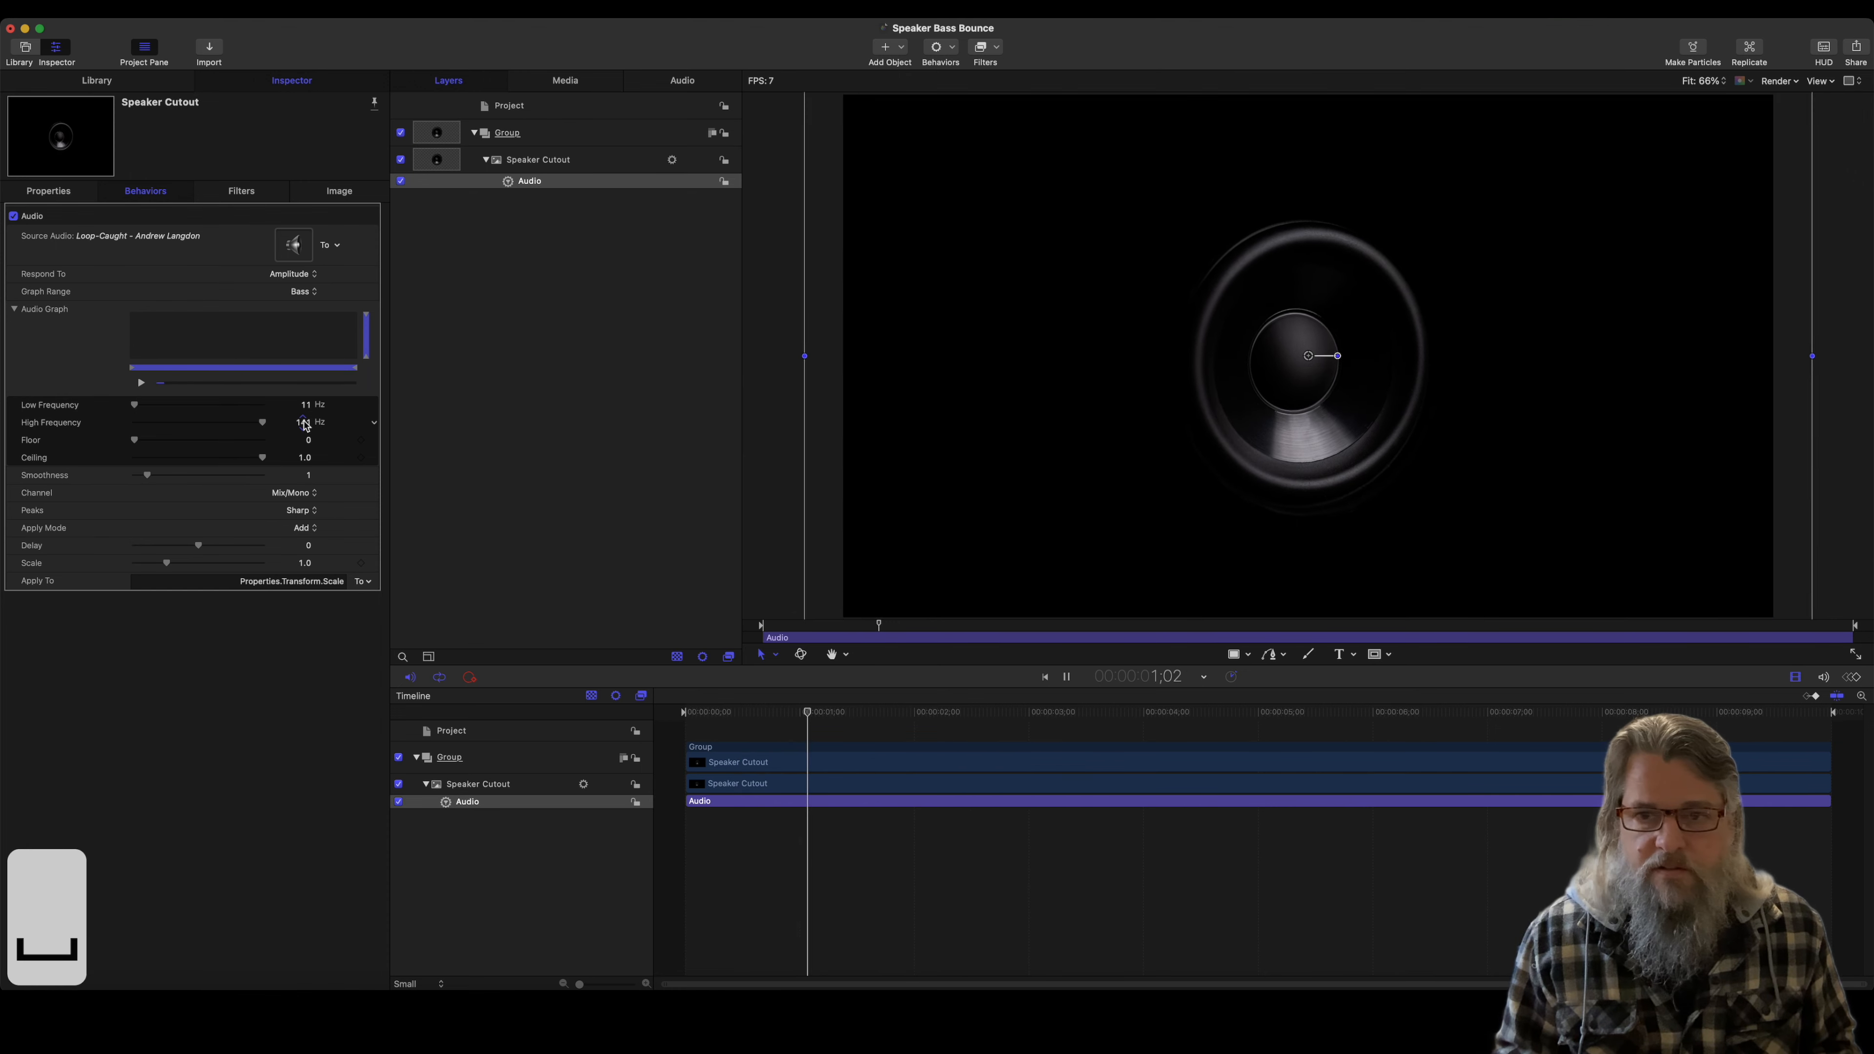
key(space)
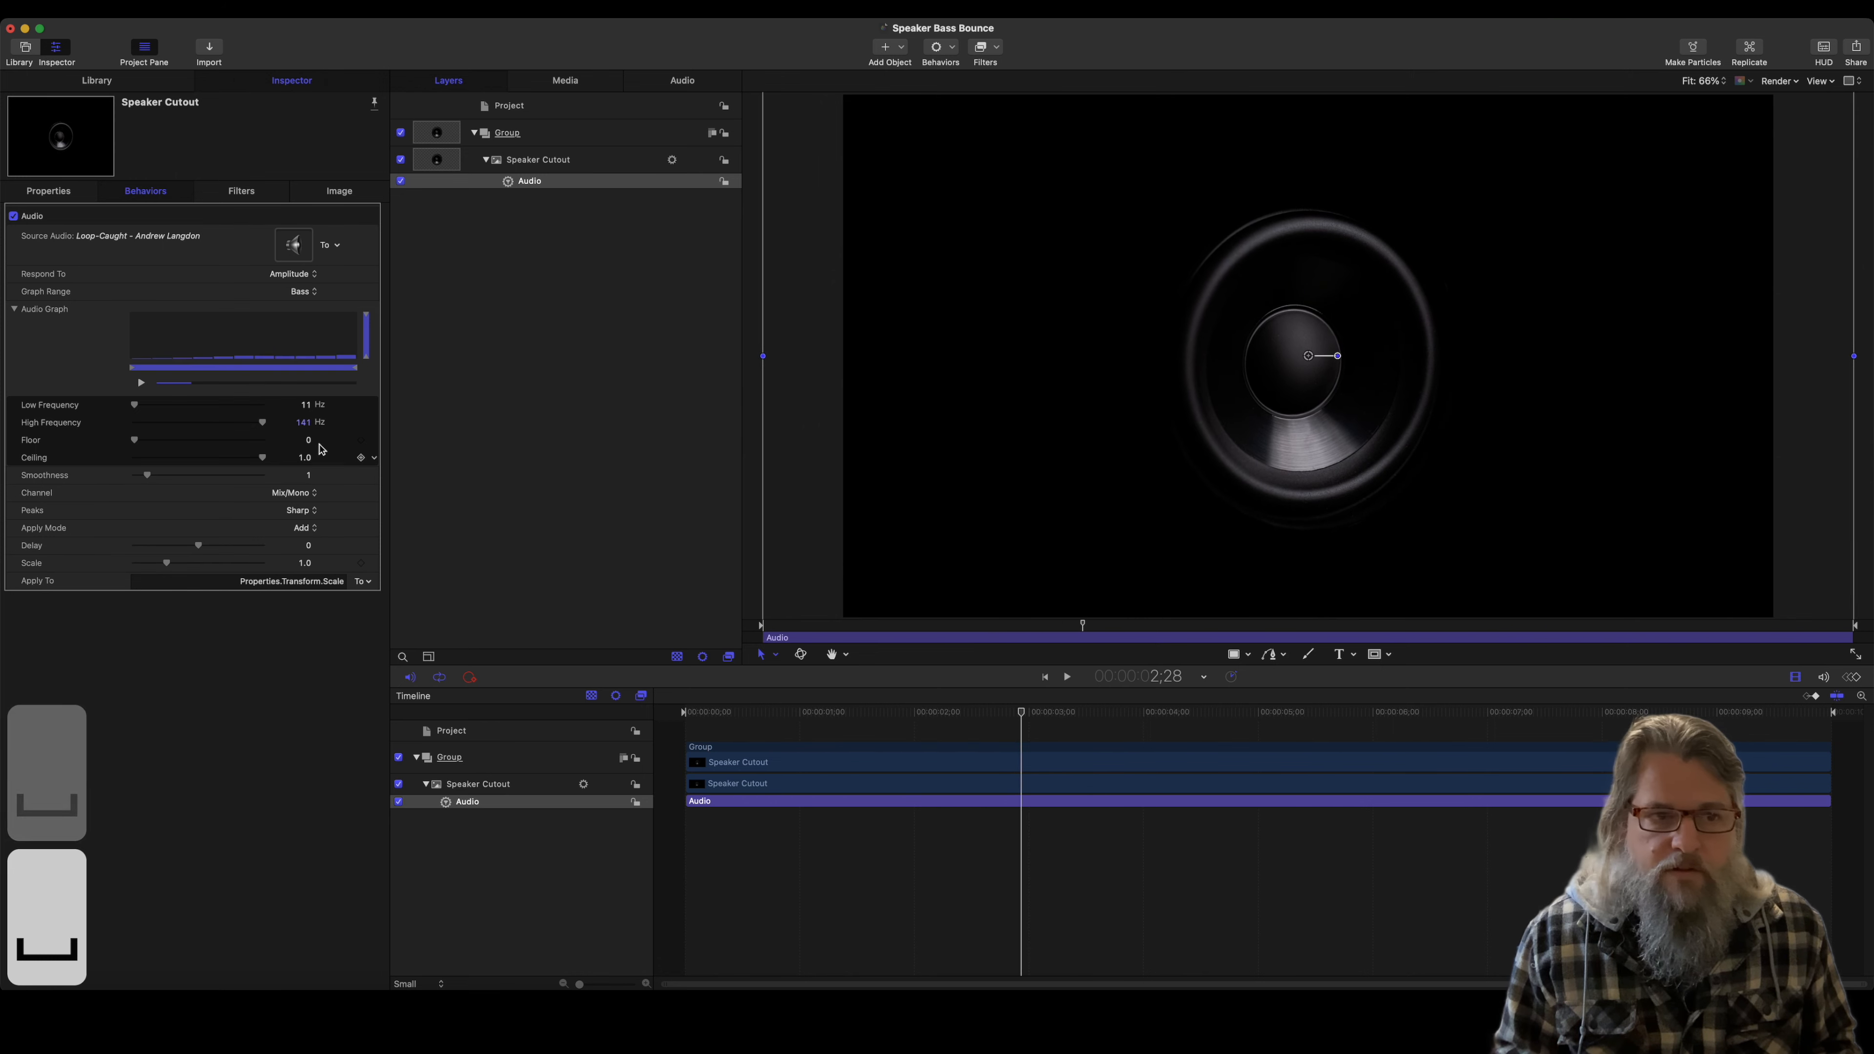
Step: Set the Audio behavior's High Frequency to 55 Hz and play the timeline to preview the bounce
click(303, 427)
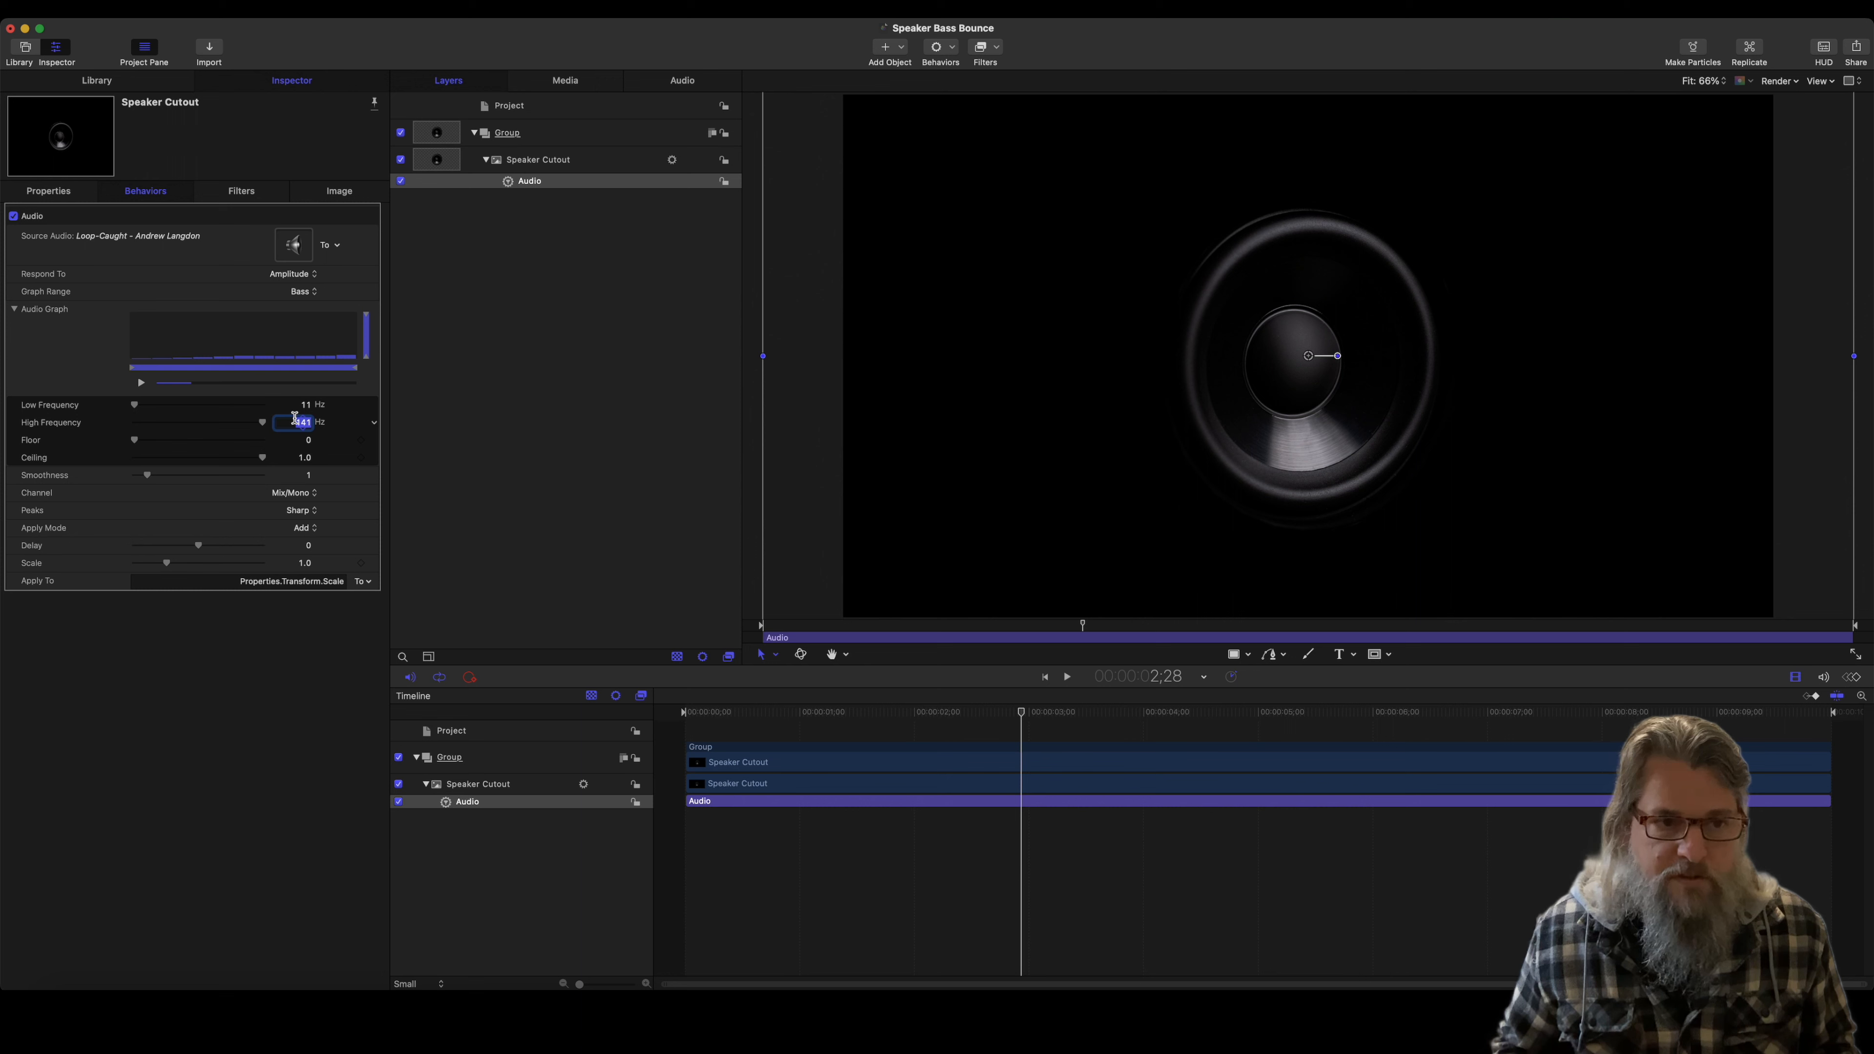
text(55)
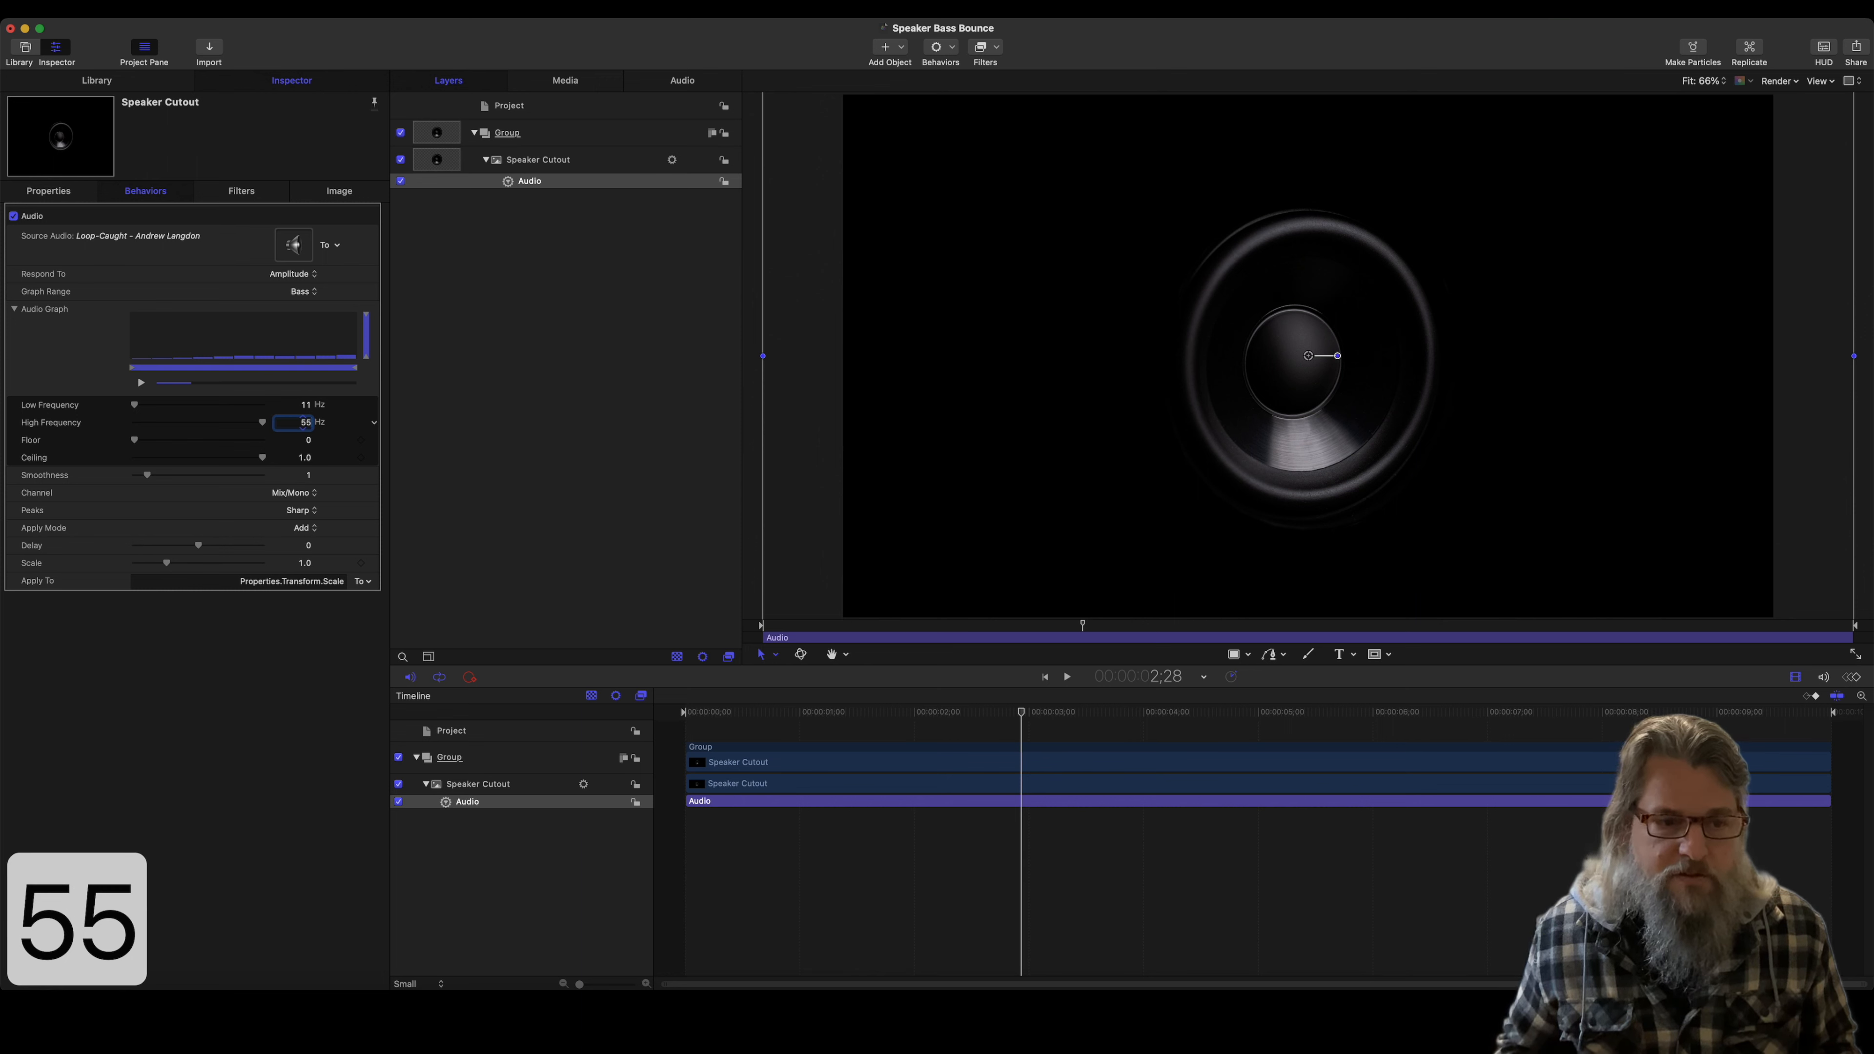
key(Return)
key(space)
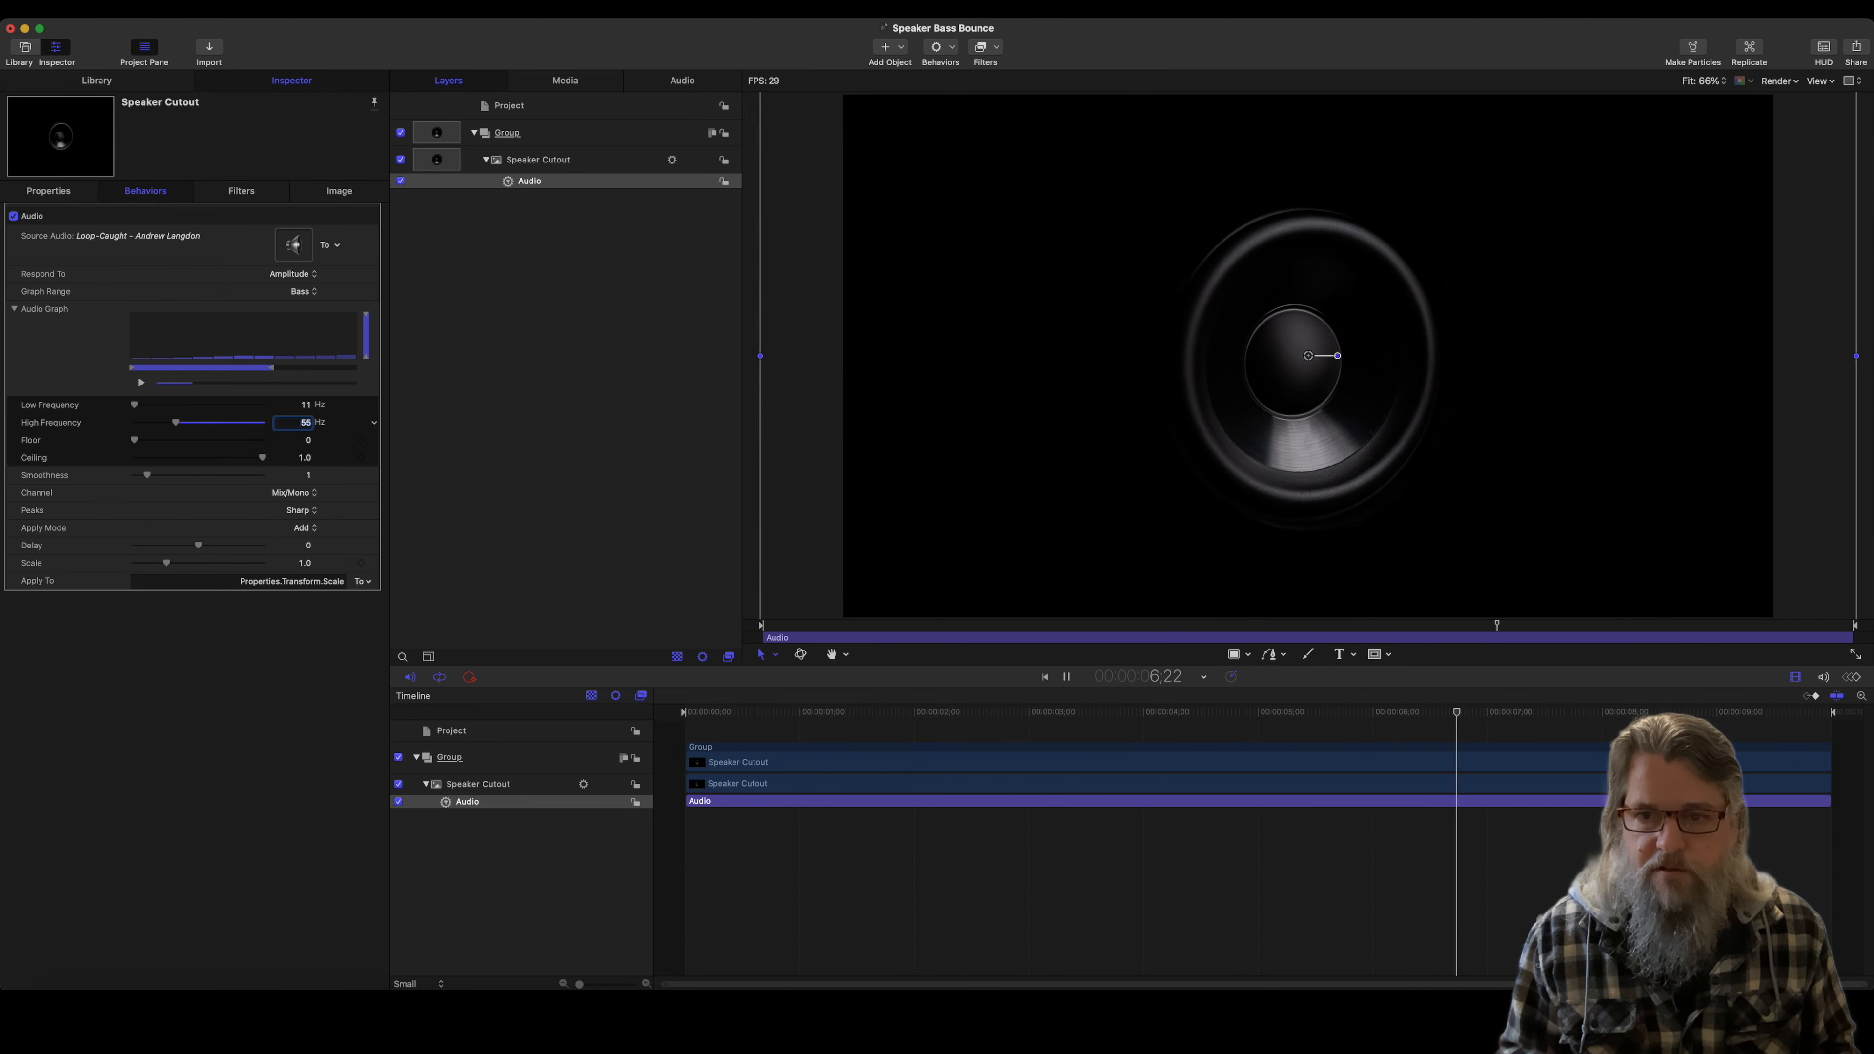
key(space)
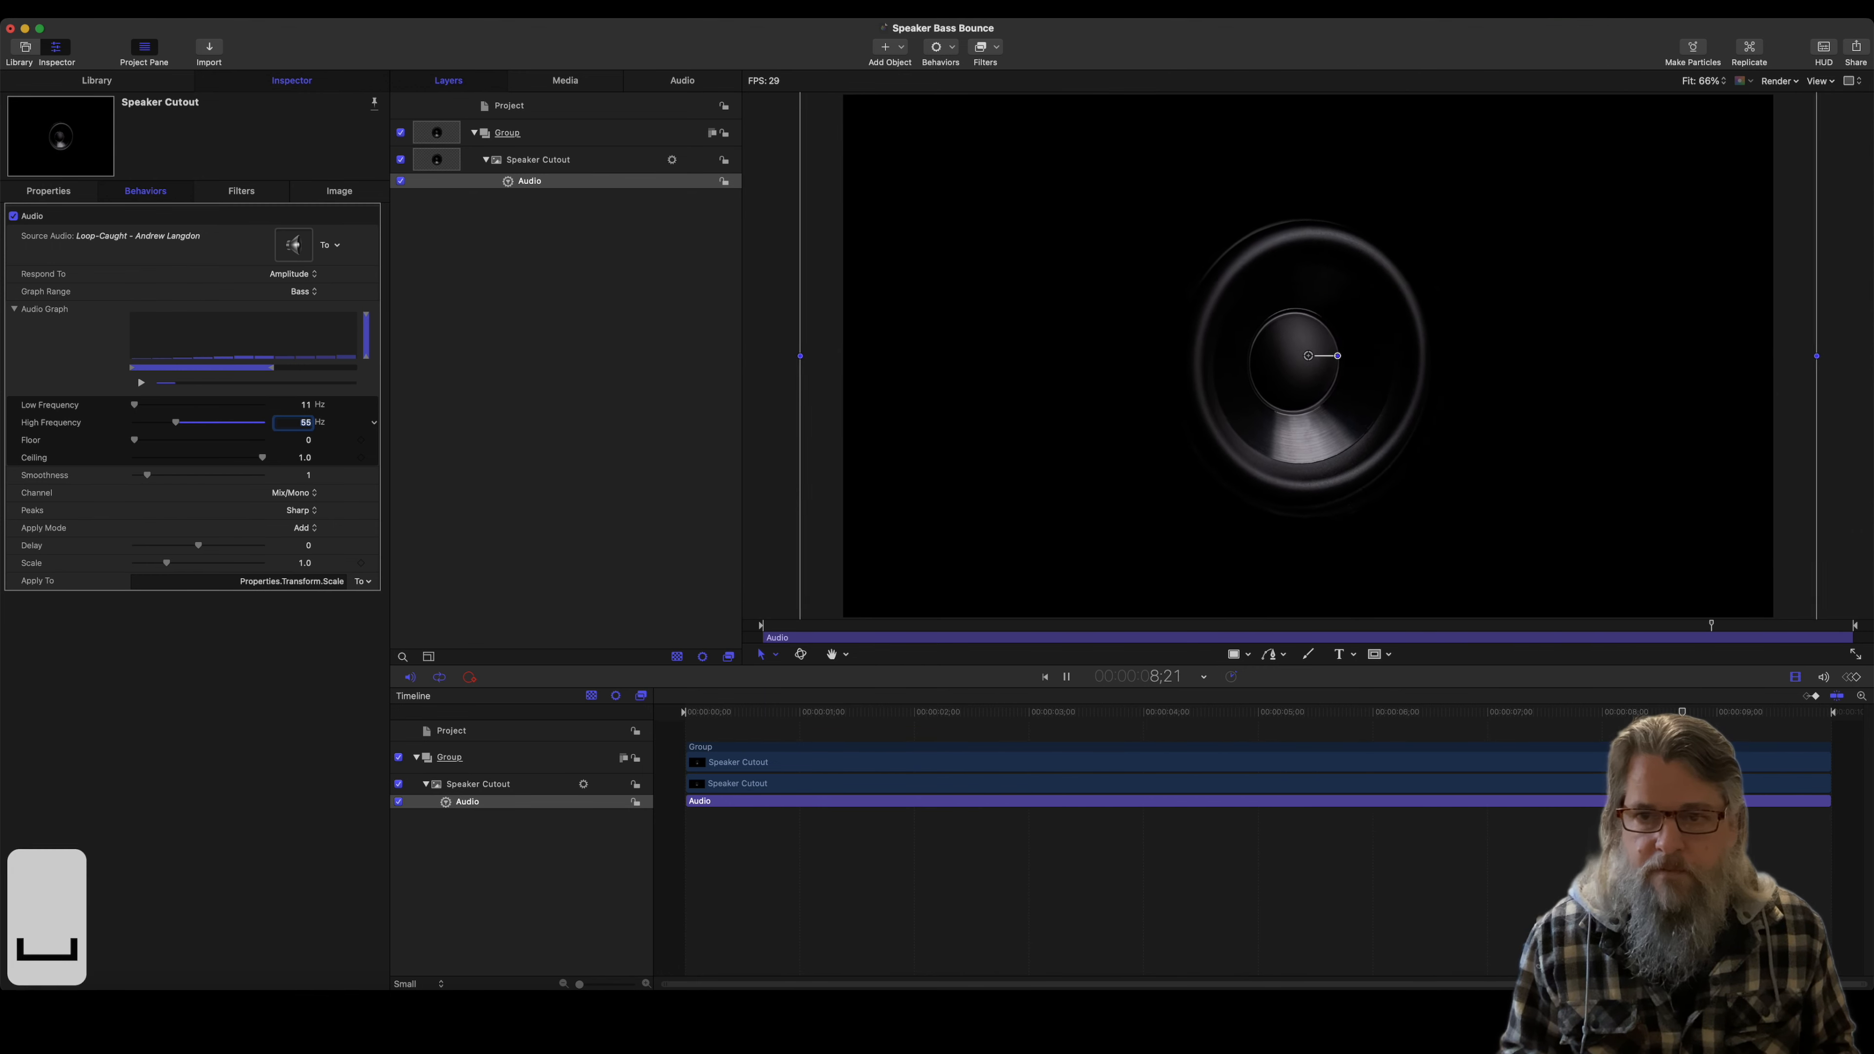
drag(1688, 711, 937, 736)
key(space)
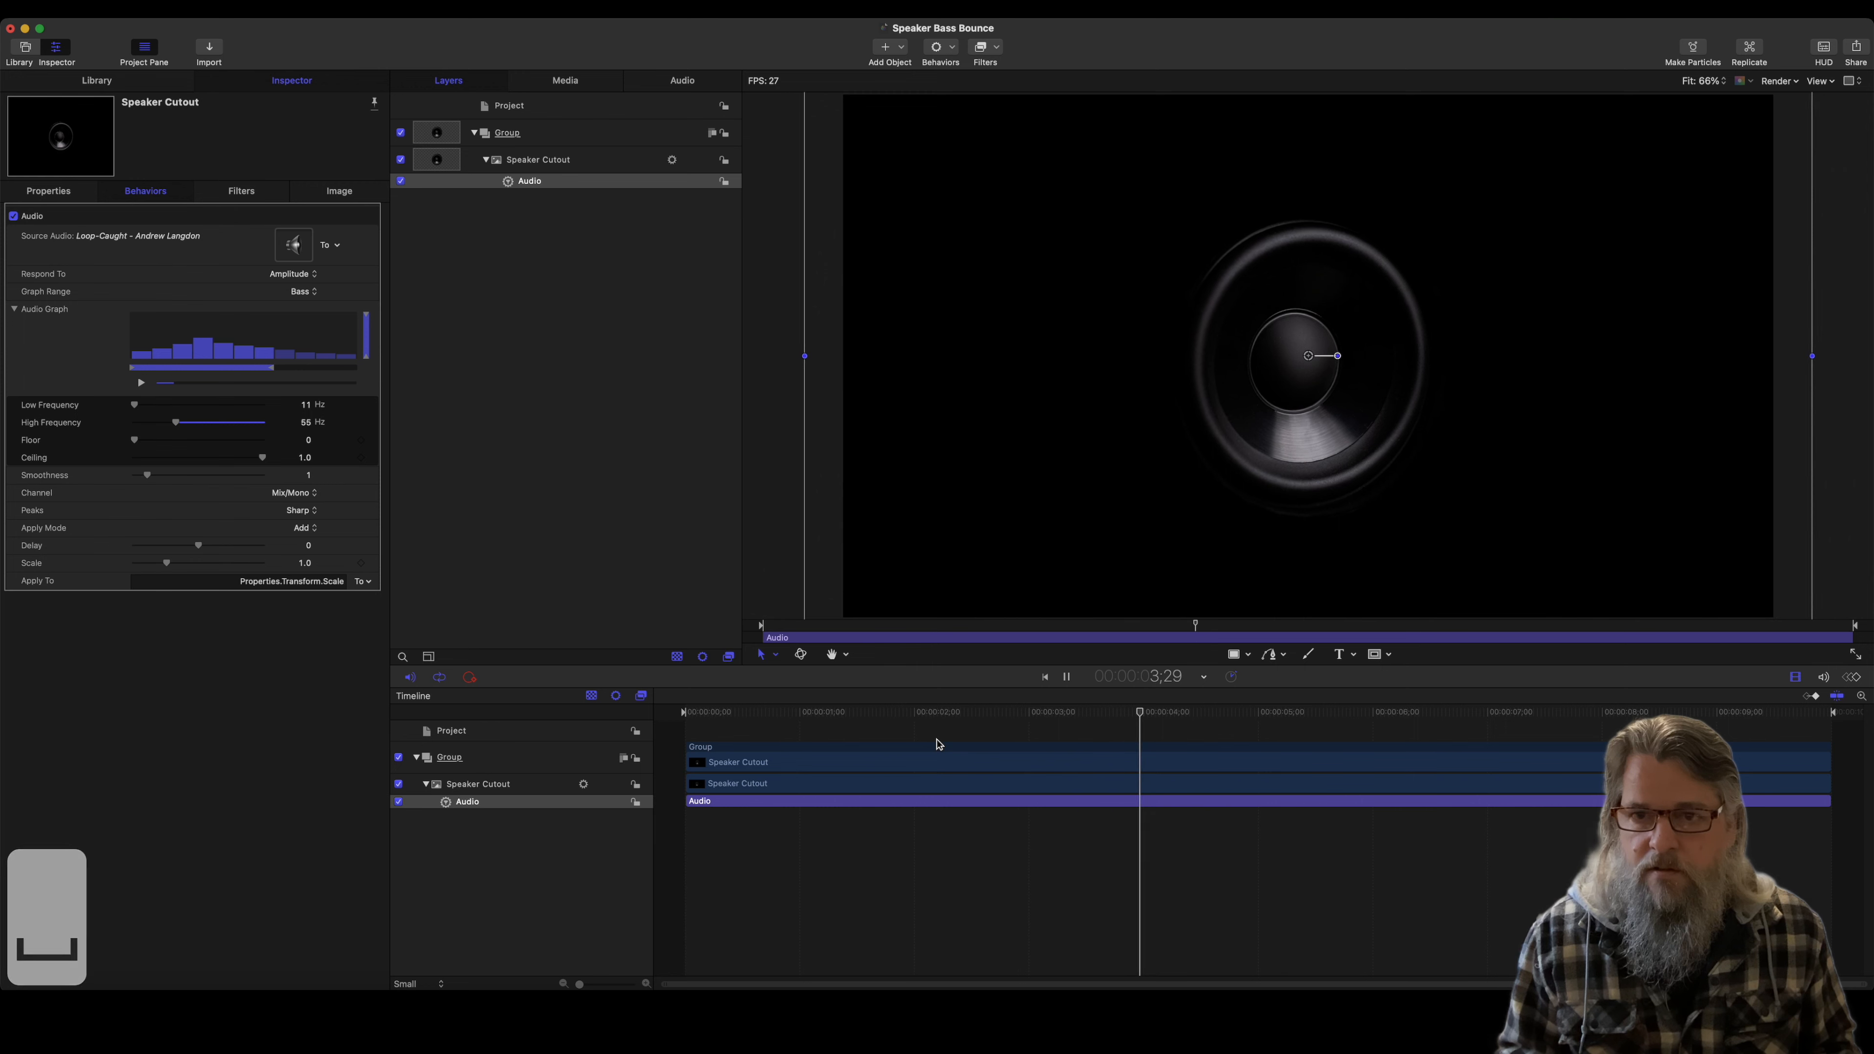
key(space)
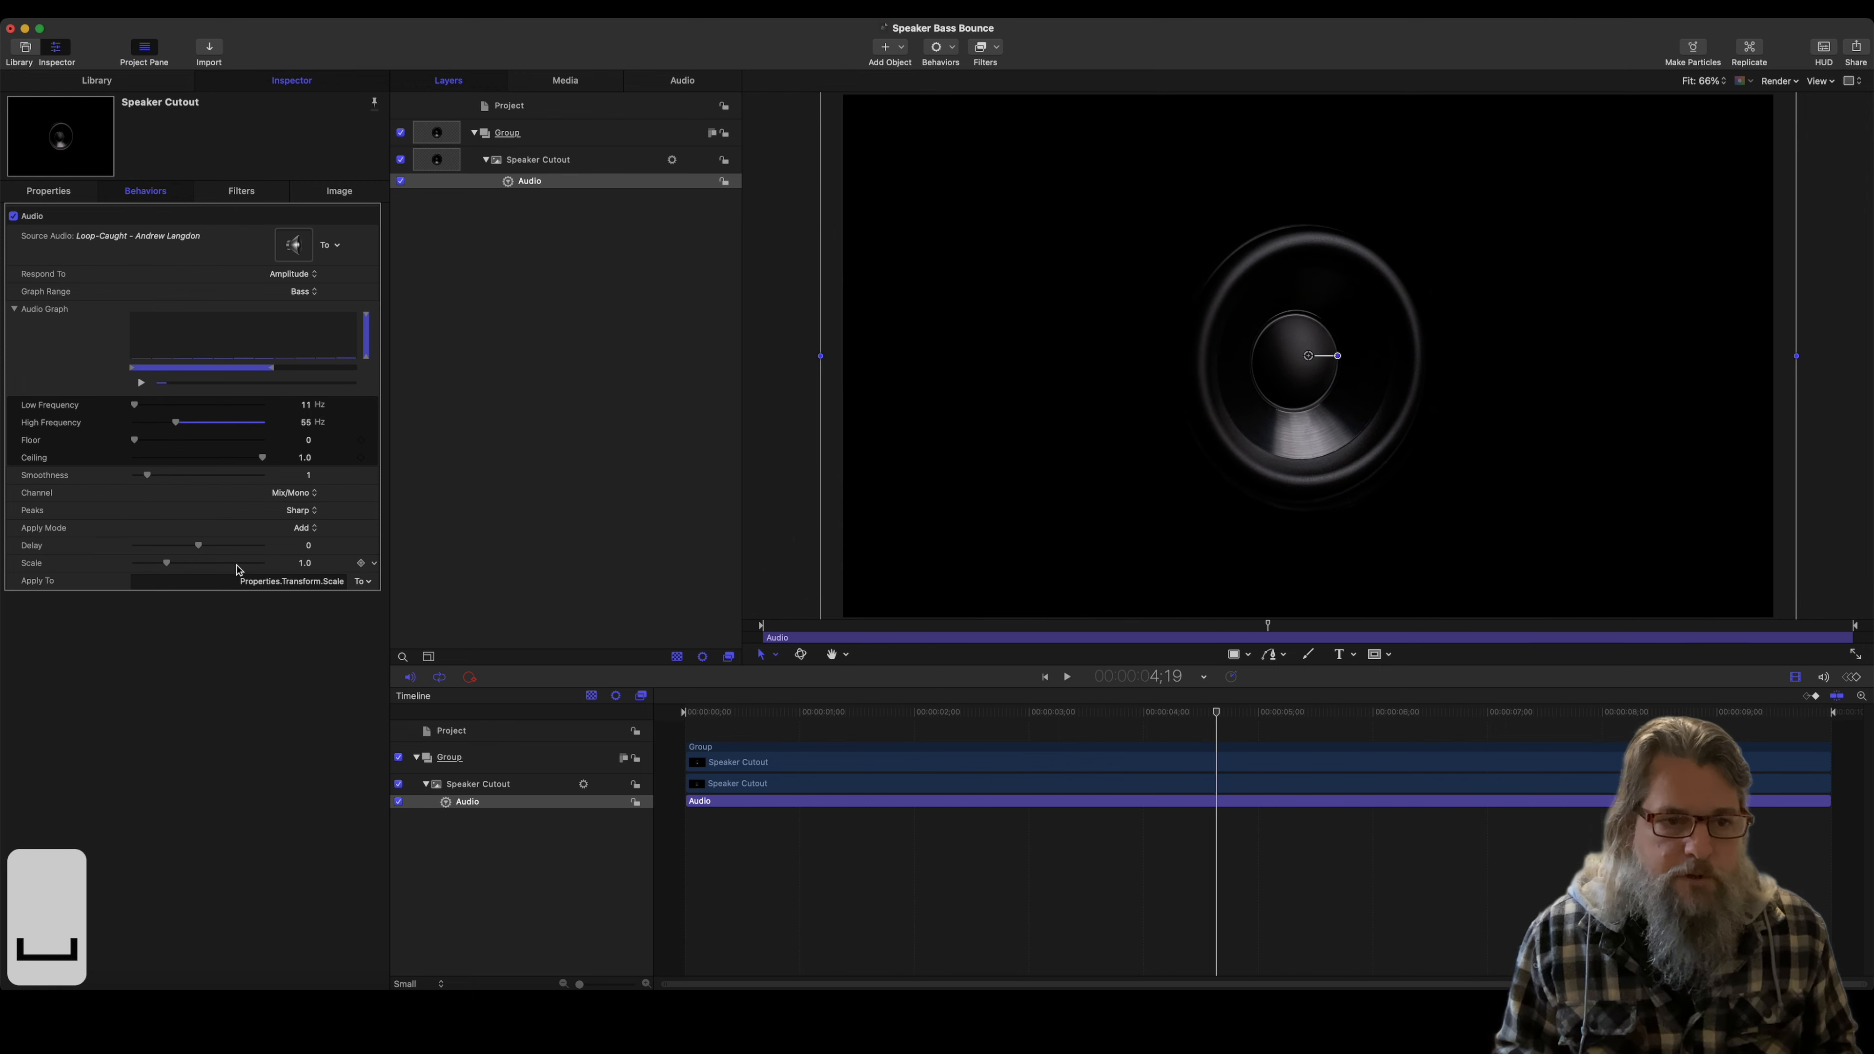
Step: Set the Audio behavior's Scale to 0.5 and replay the animation from near the start of the timeline
click(374, 565)
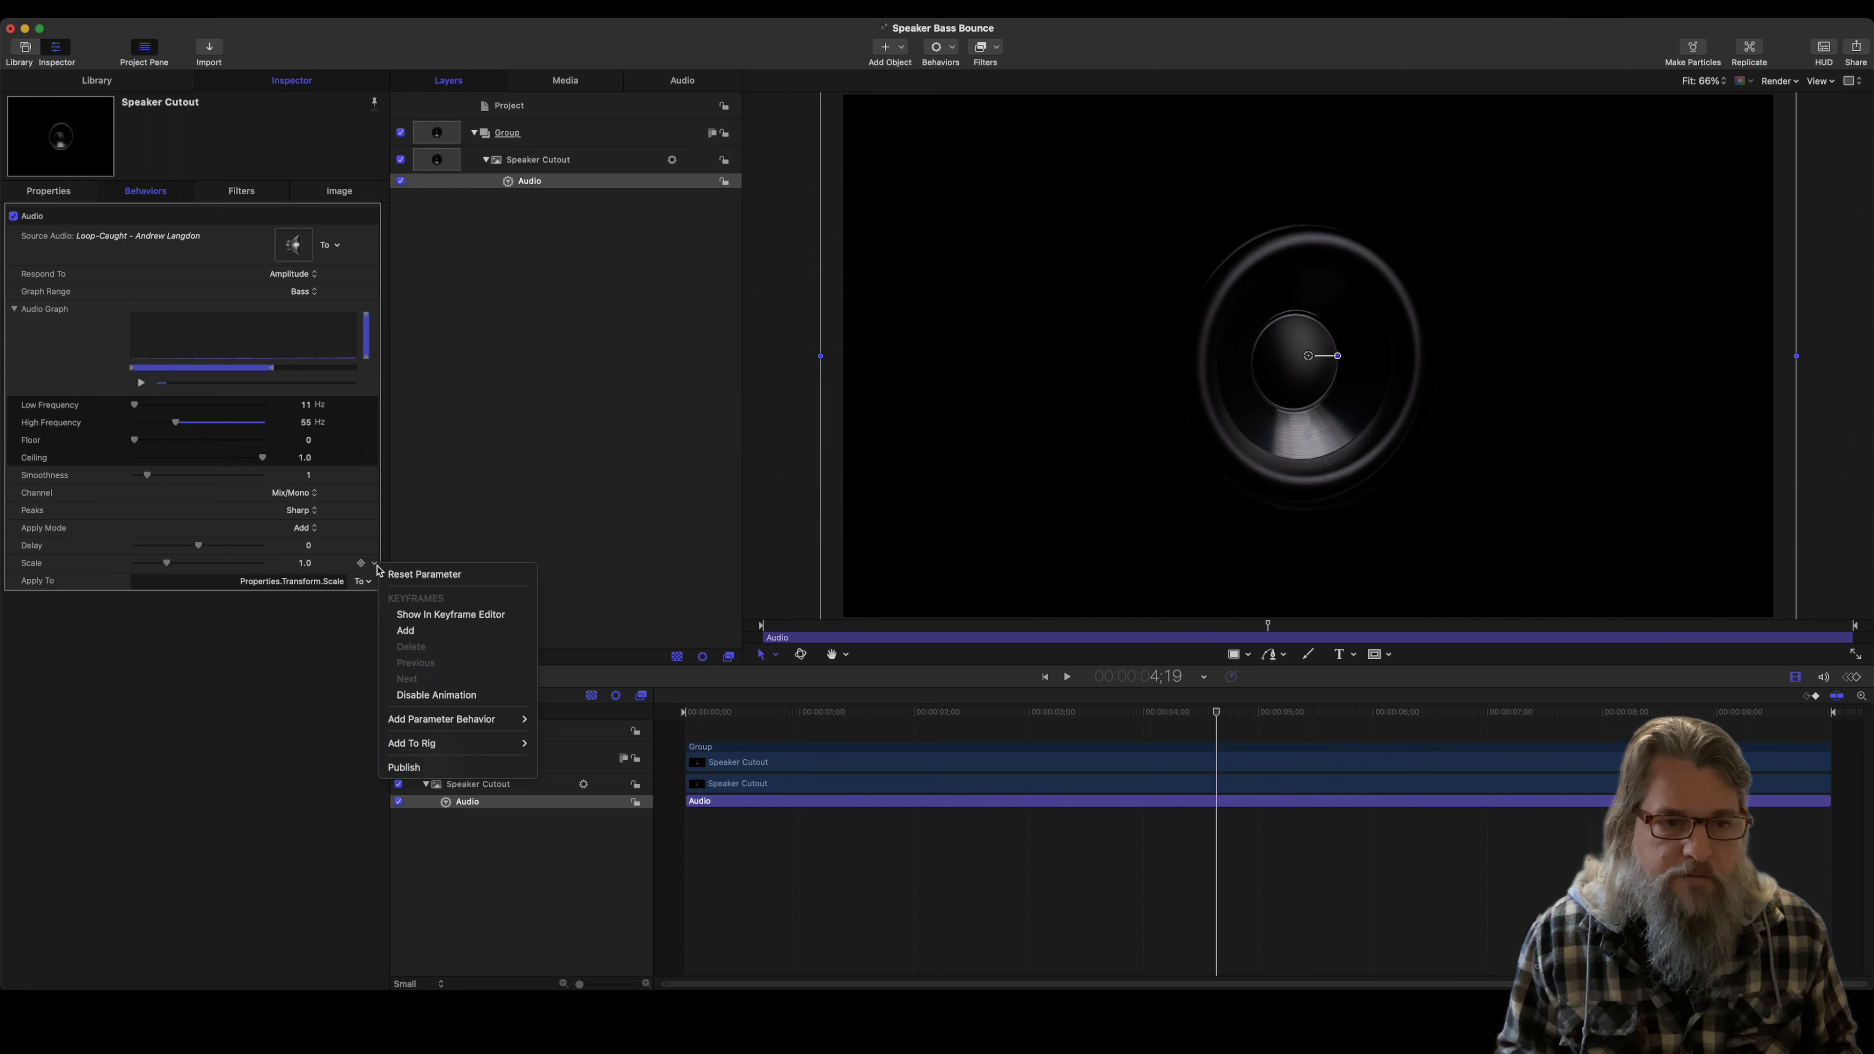
click(309, 567)
click(304, 563)
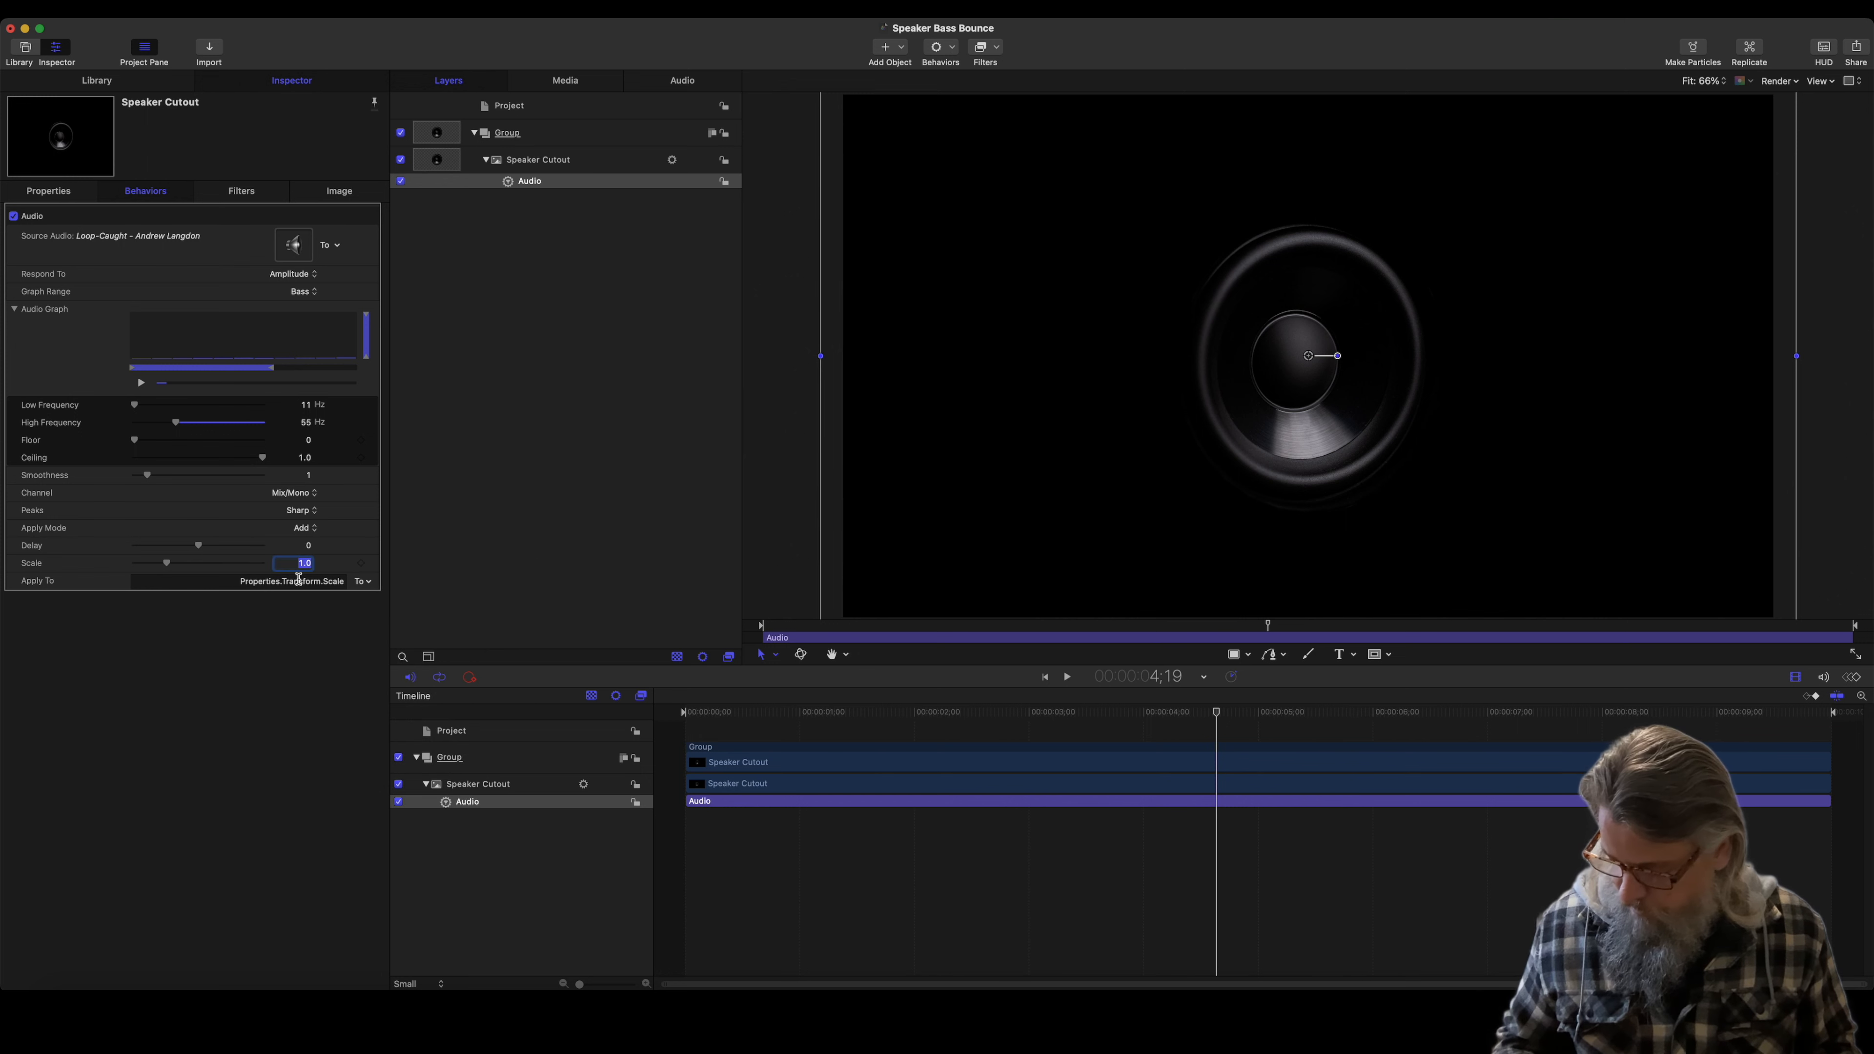
text(.5)
key(Return)
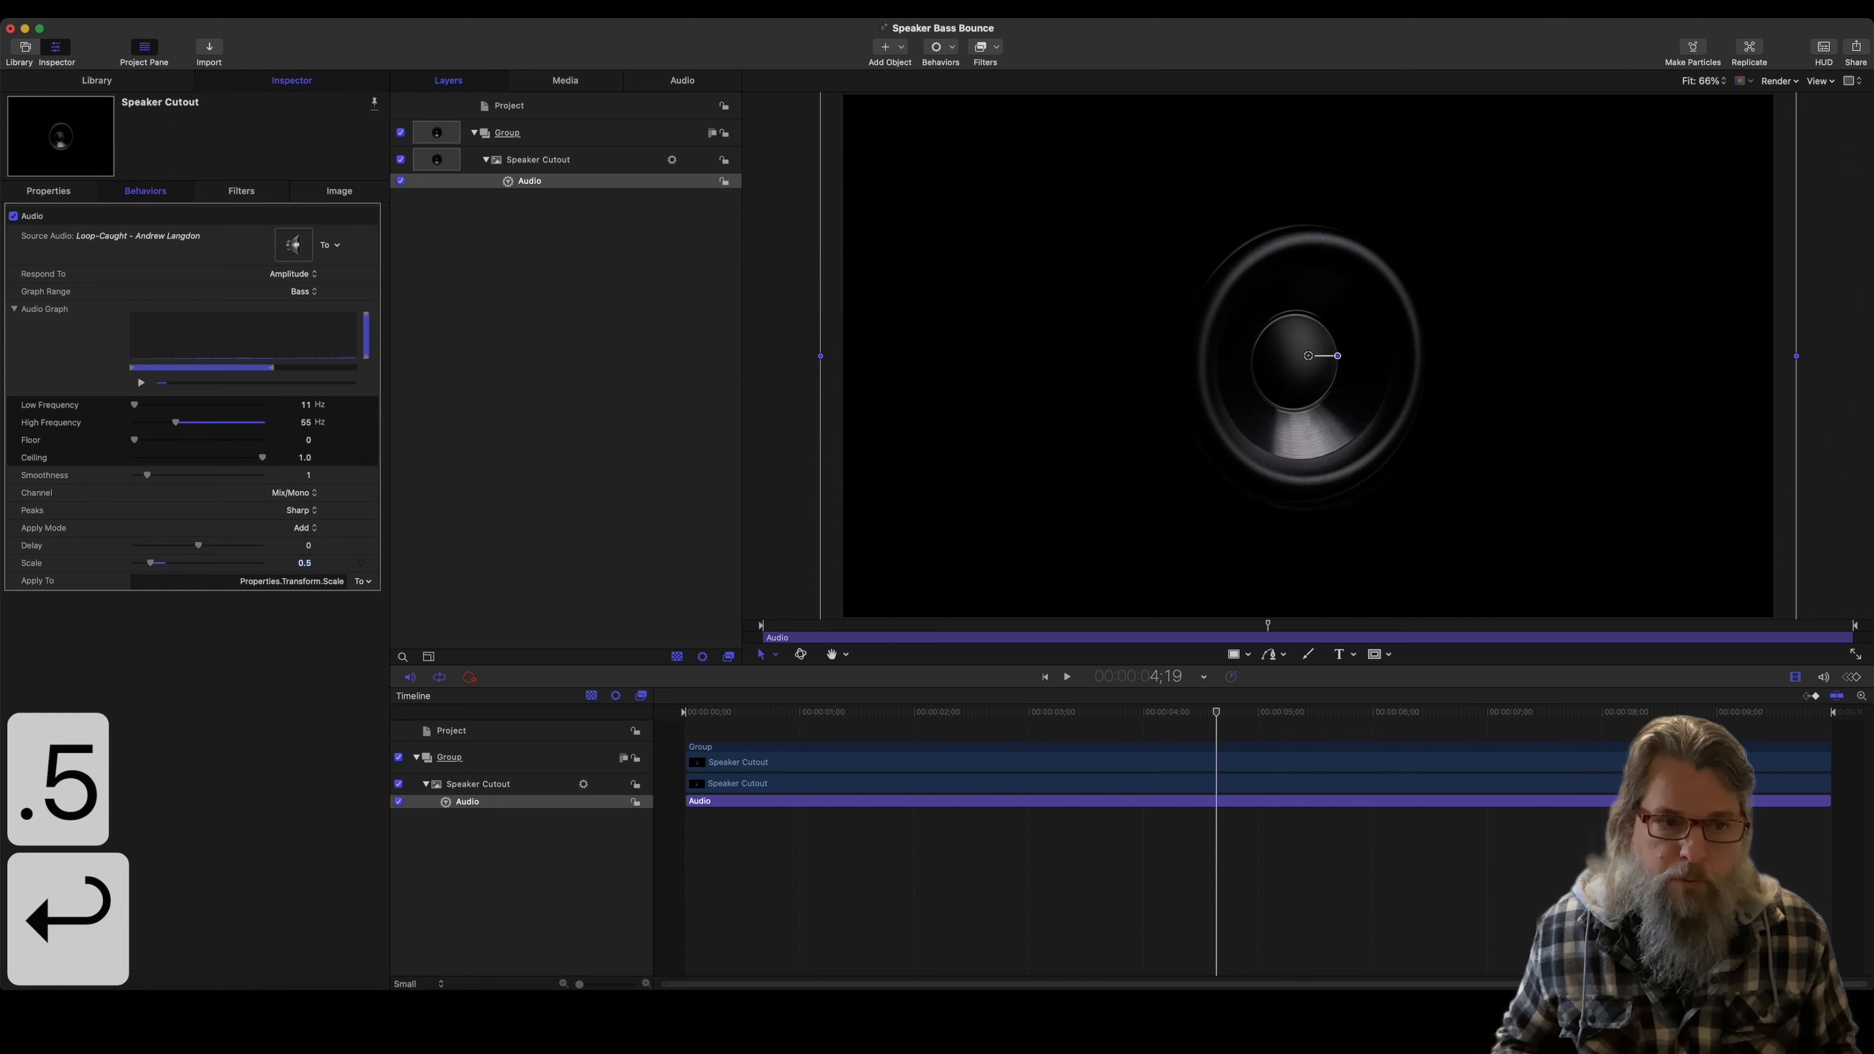
drag(1216, 714, 820, 733)
key(space)
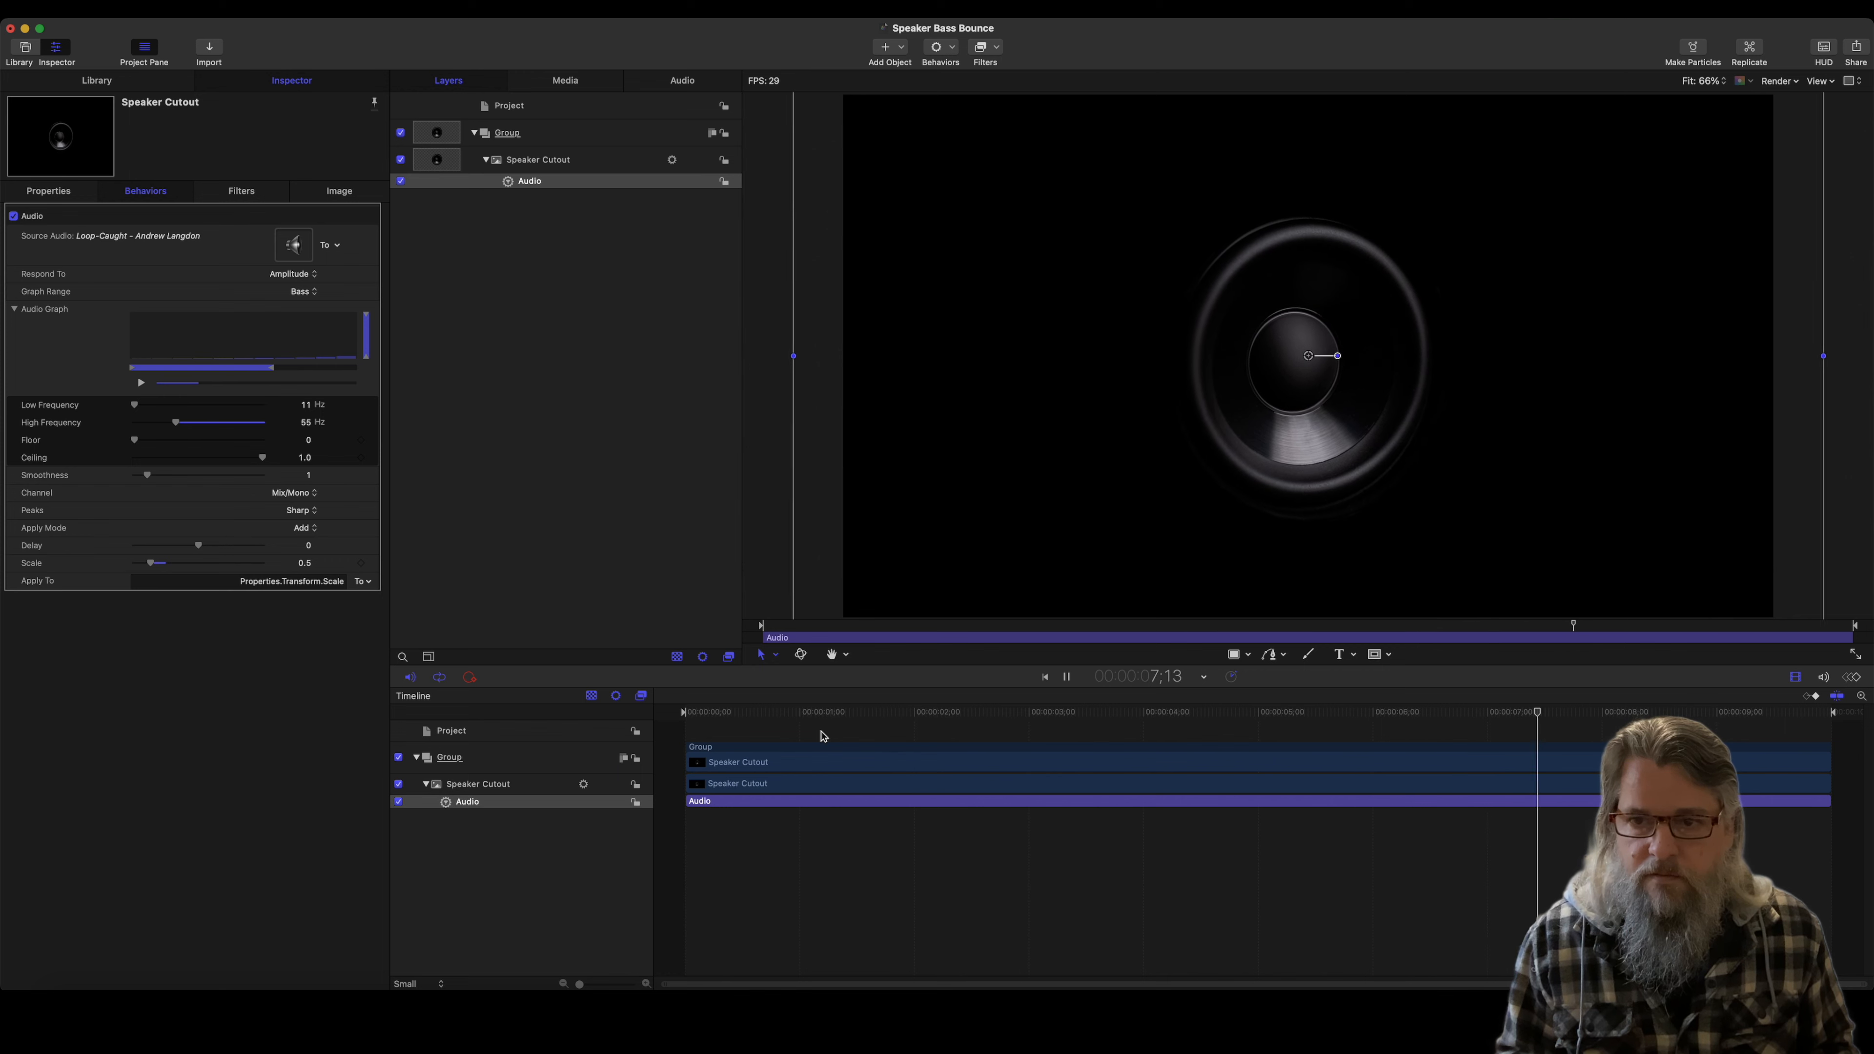
key(space)
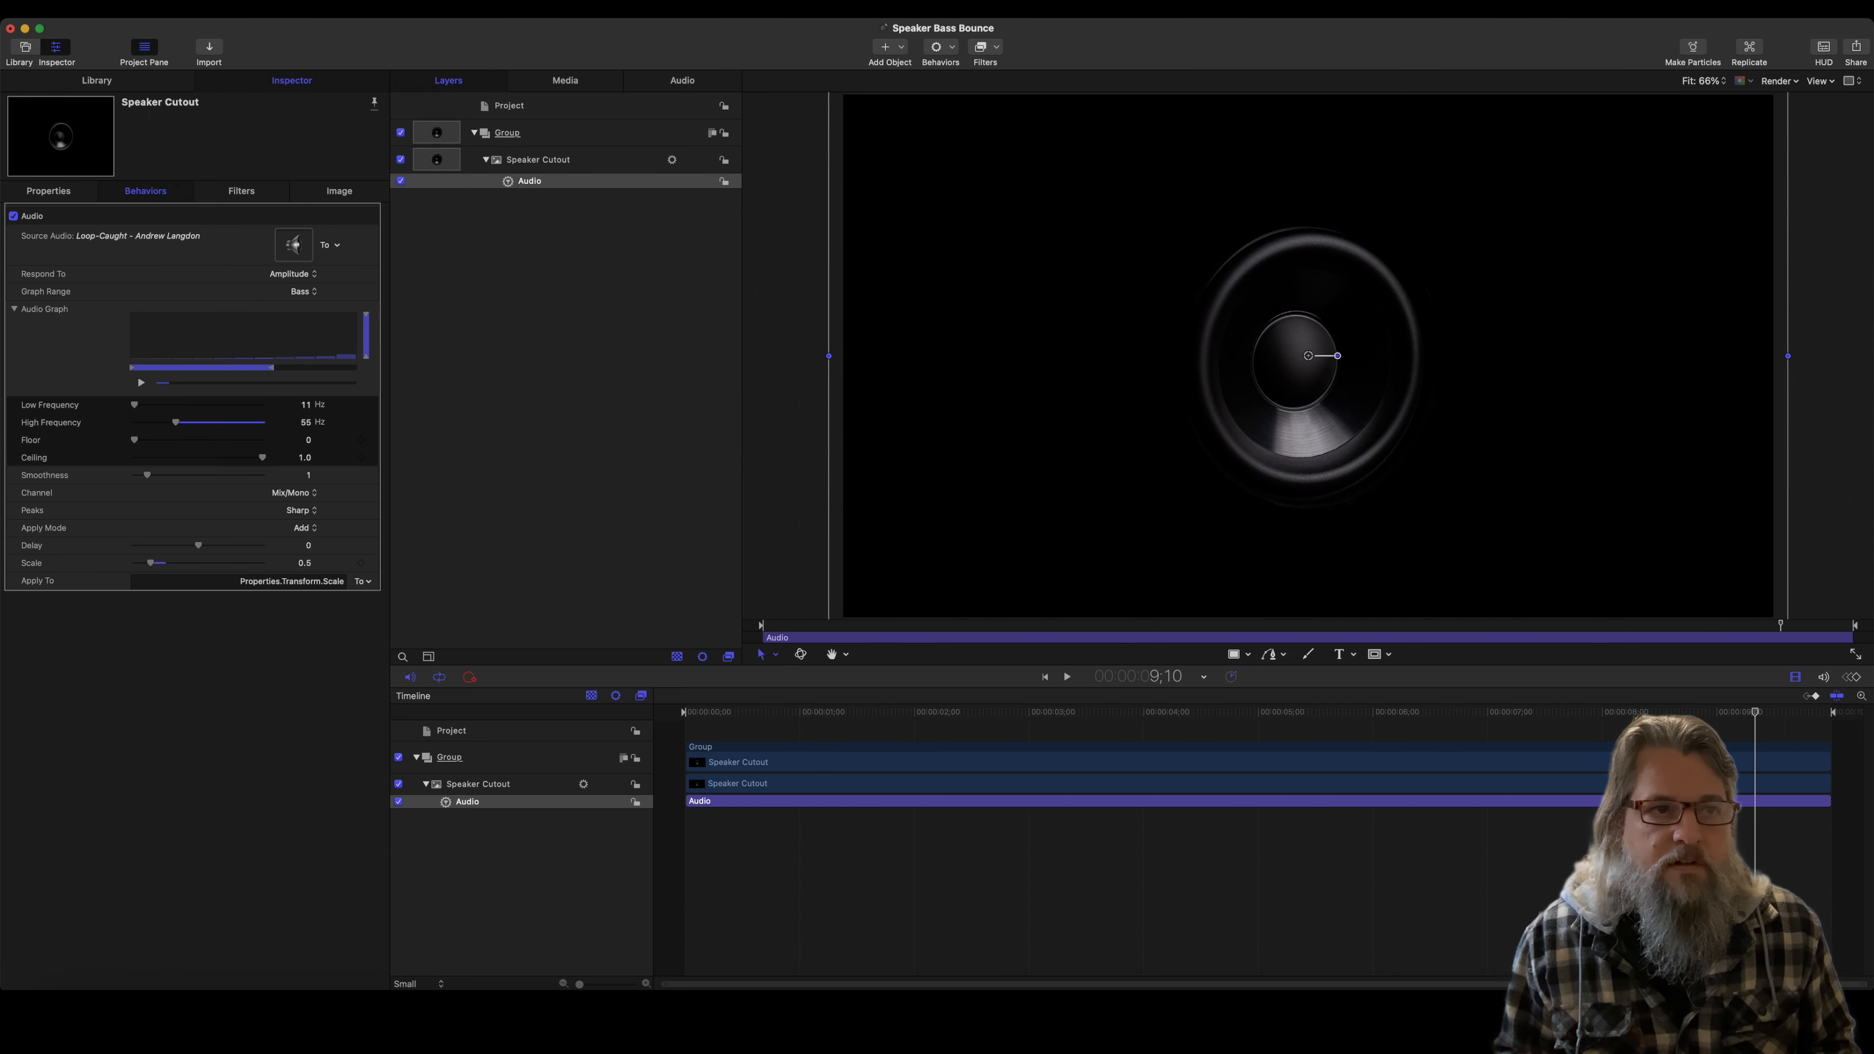
Step: Start a default movie export of the project and add the tag "speaker bass bounce"
click(100, 9)
mouse_move(124, 245)
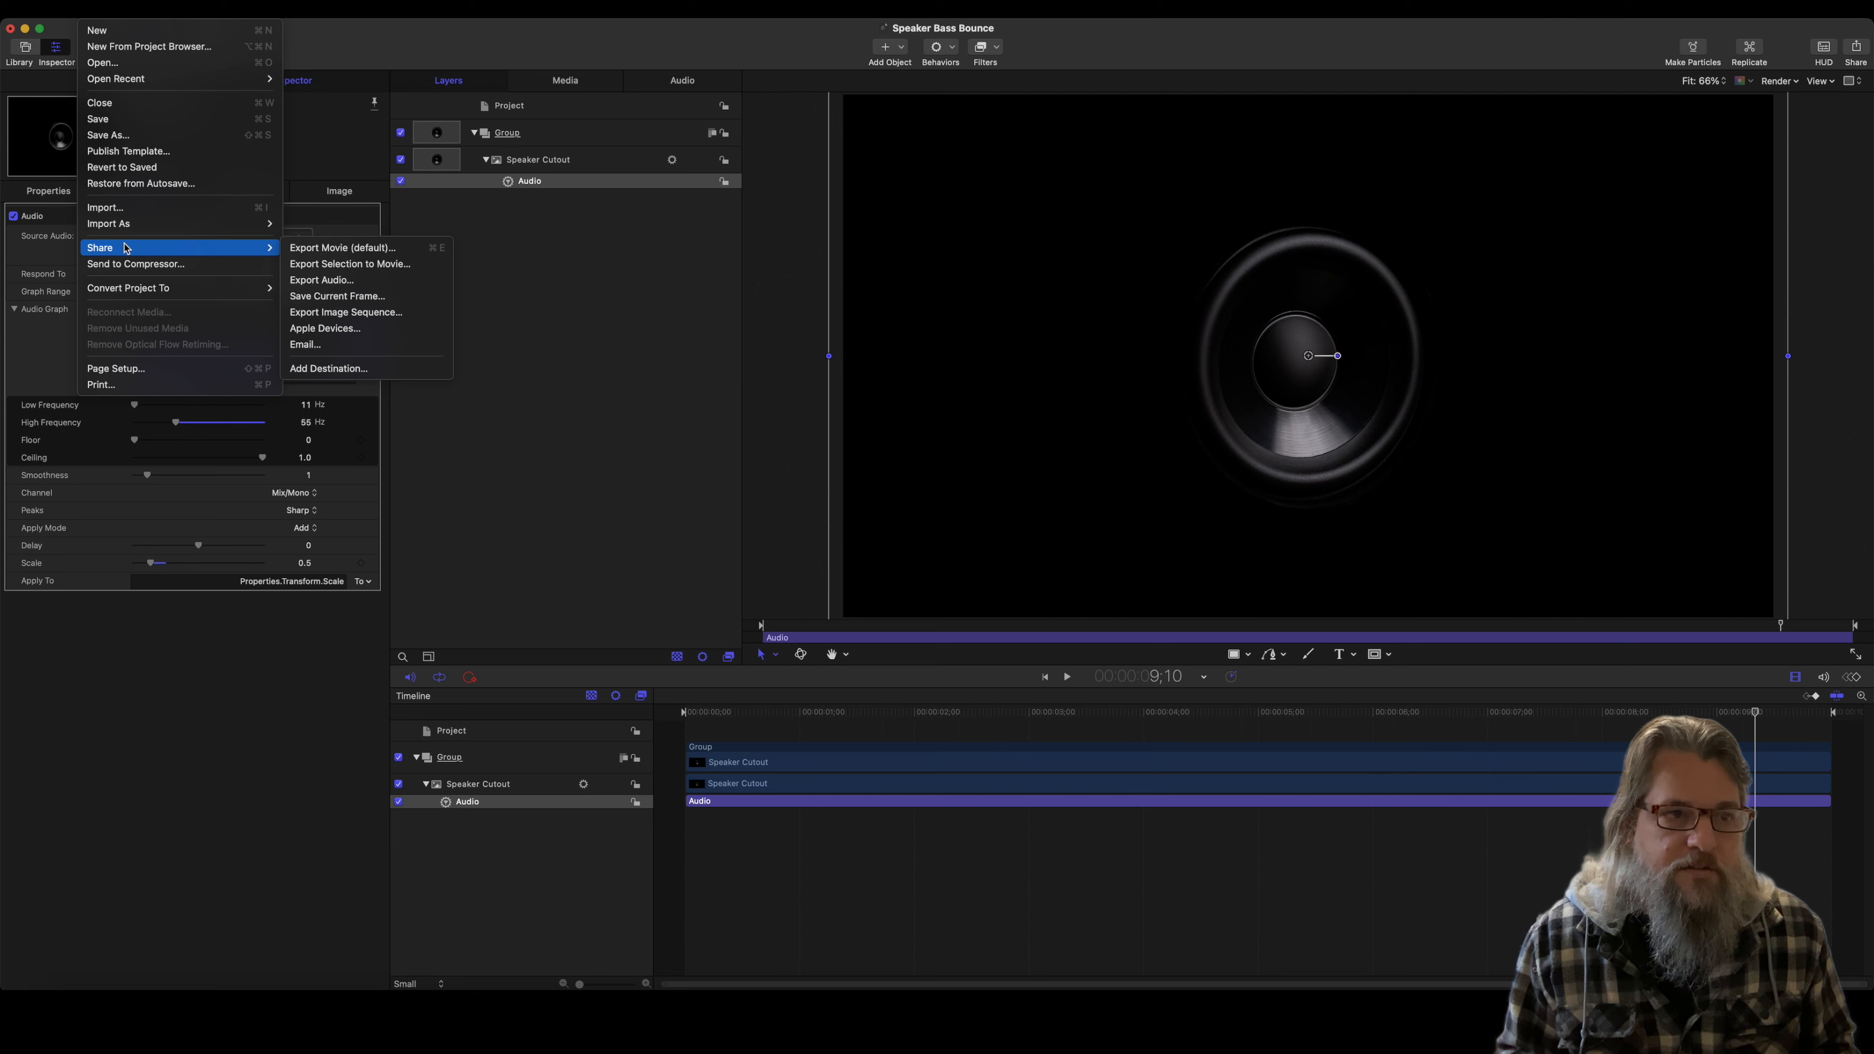
click(342, 249)
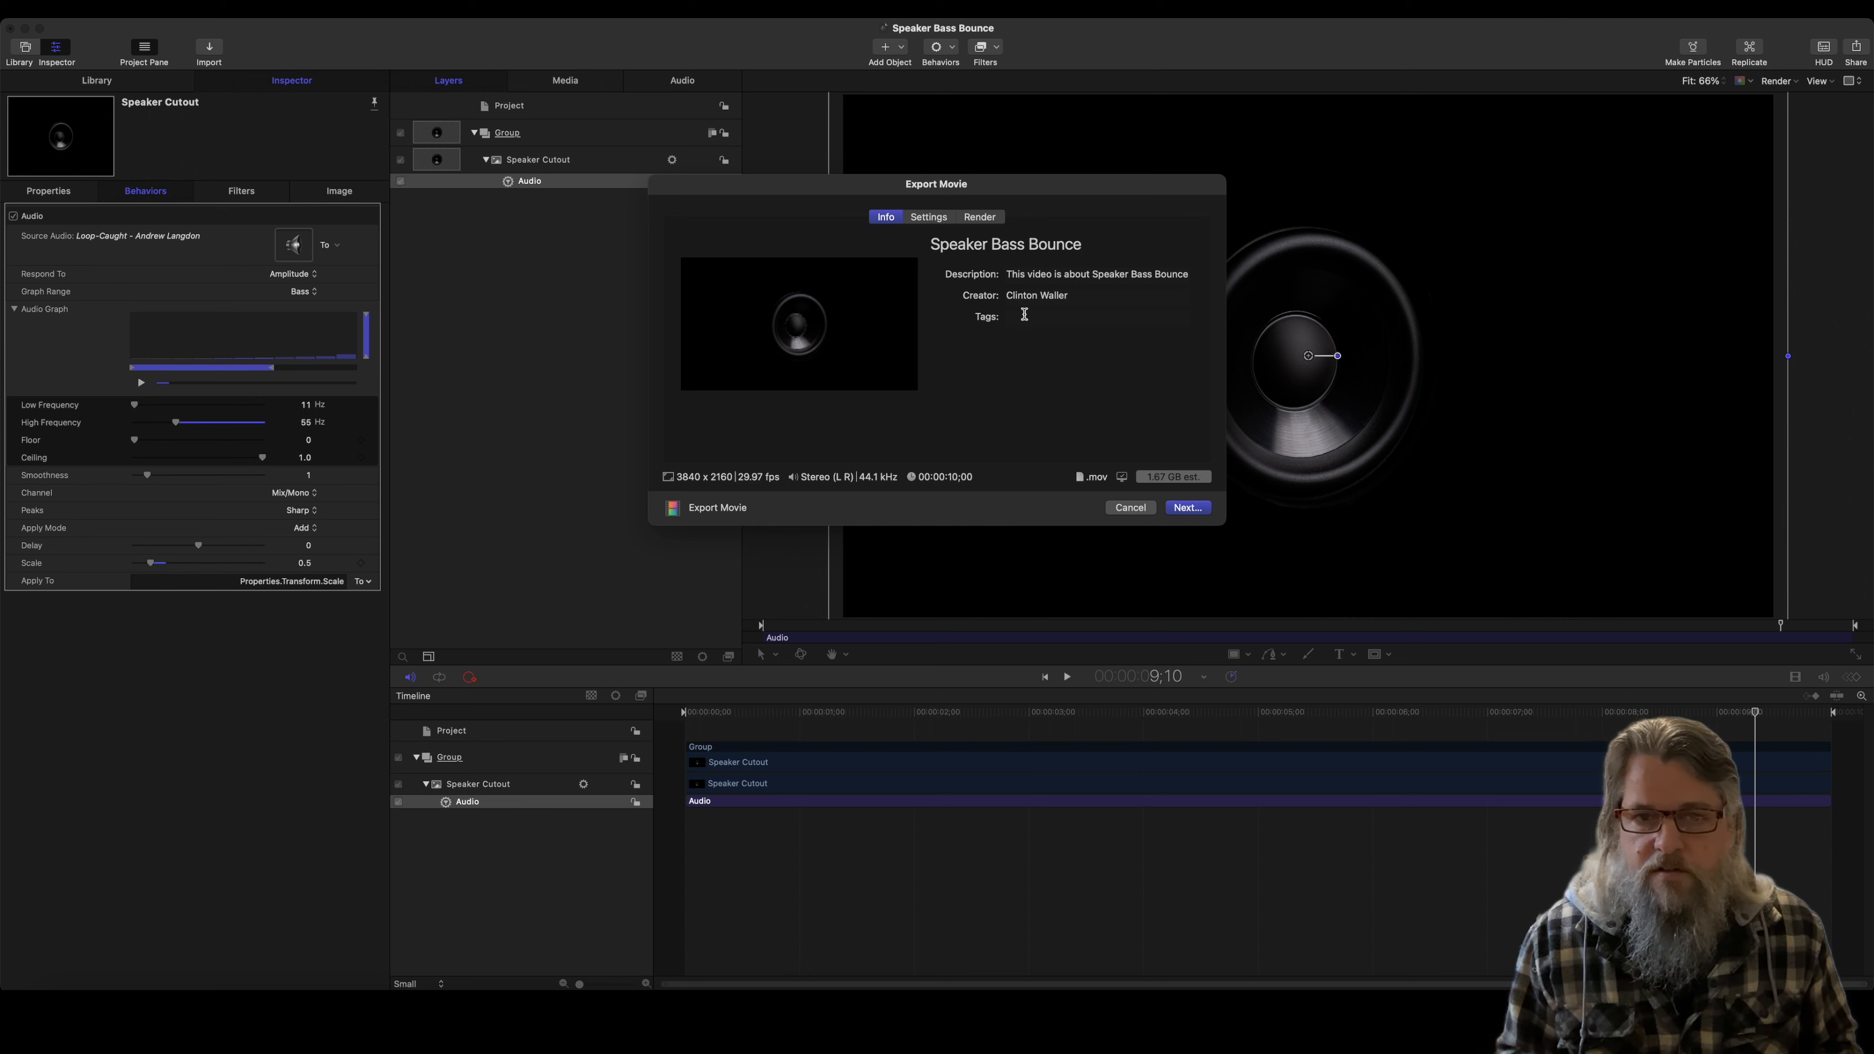
click(1040, 318)
text(sp)
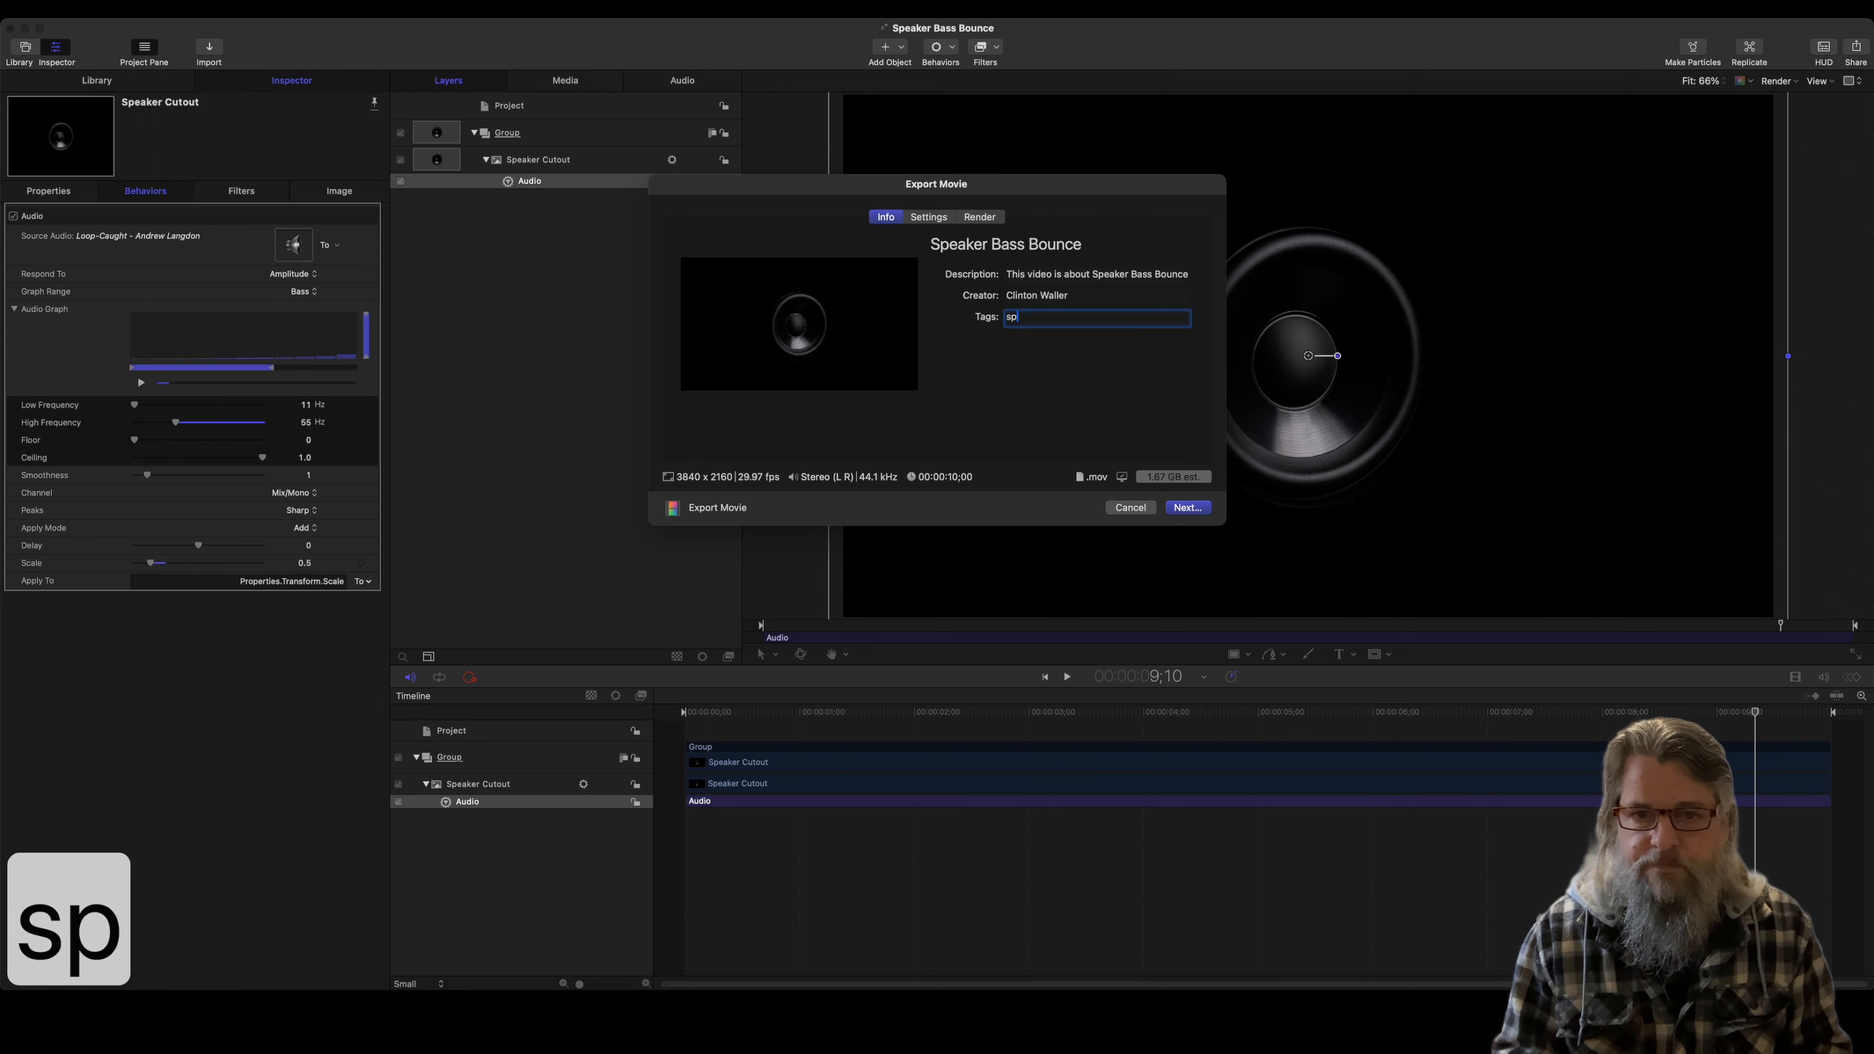
text(eaker bass )
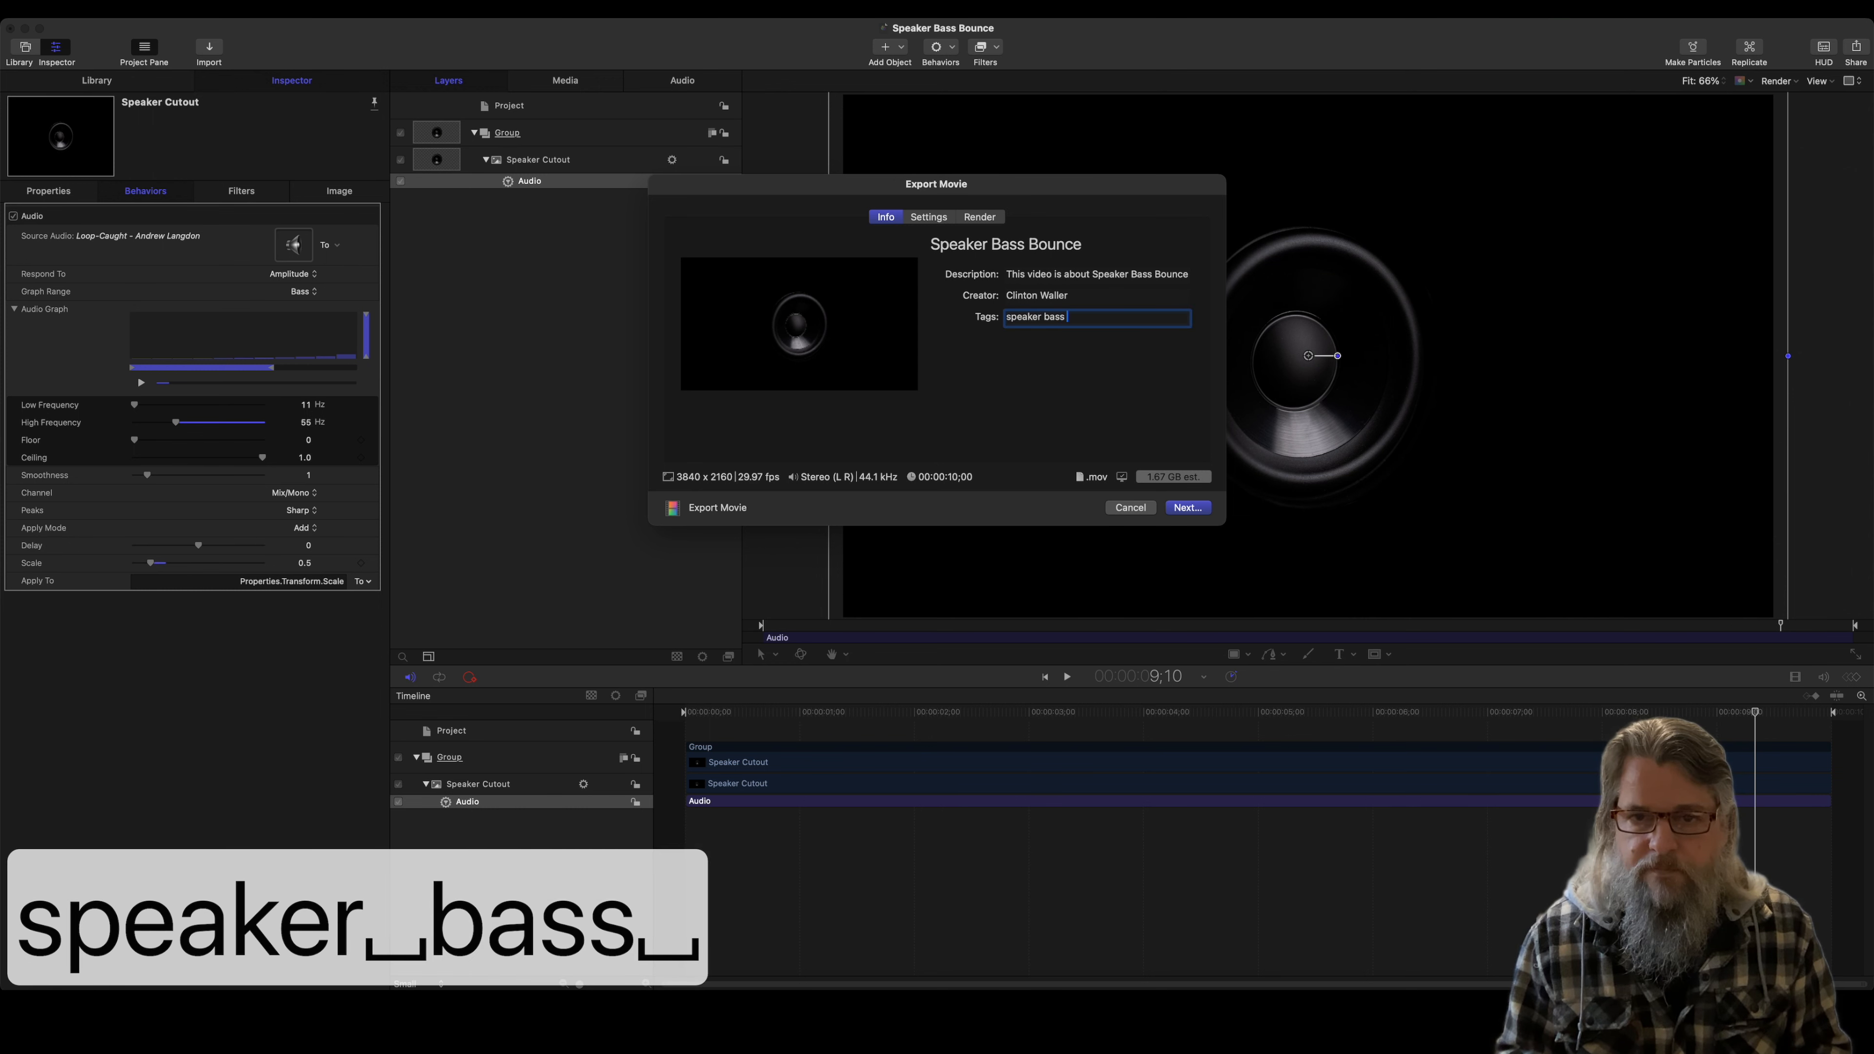
text(bounce,)
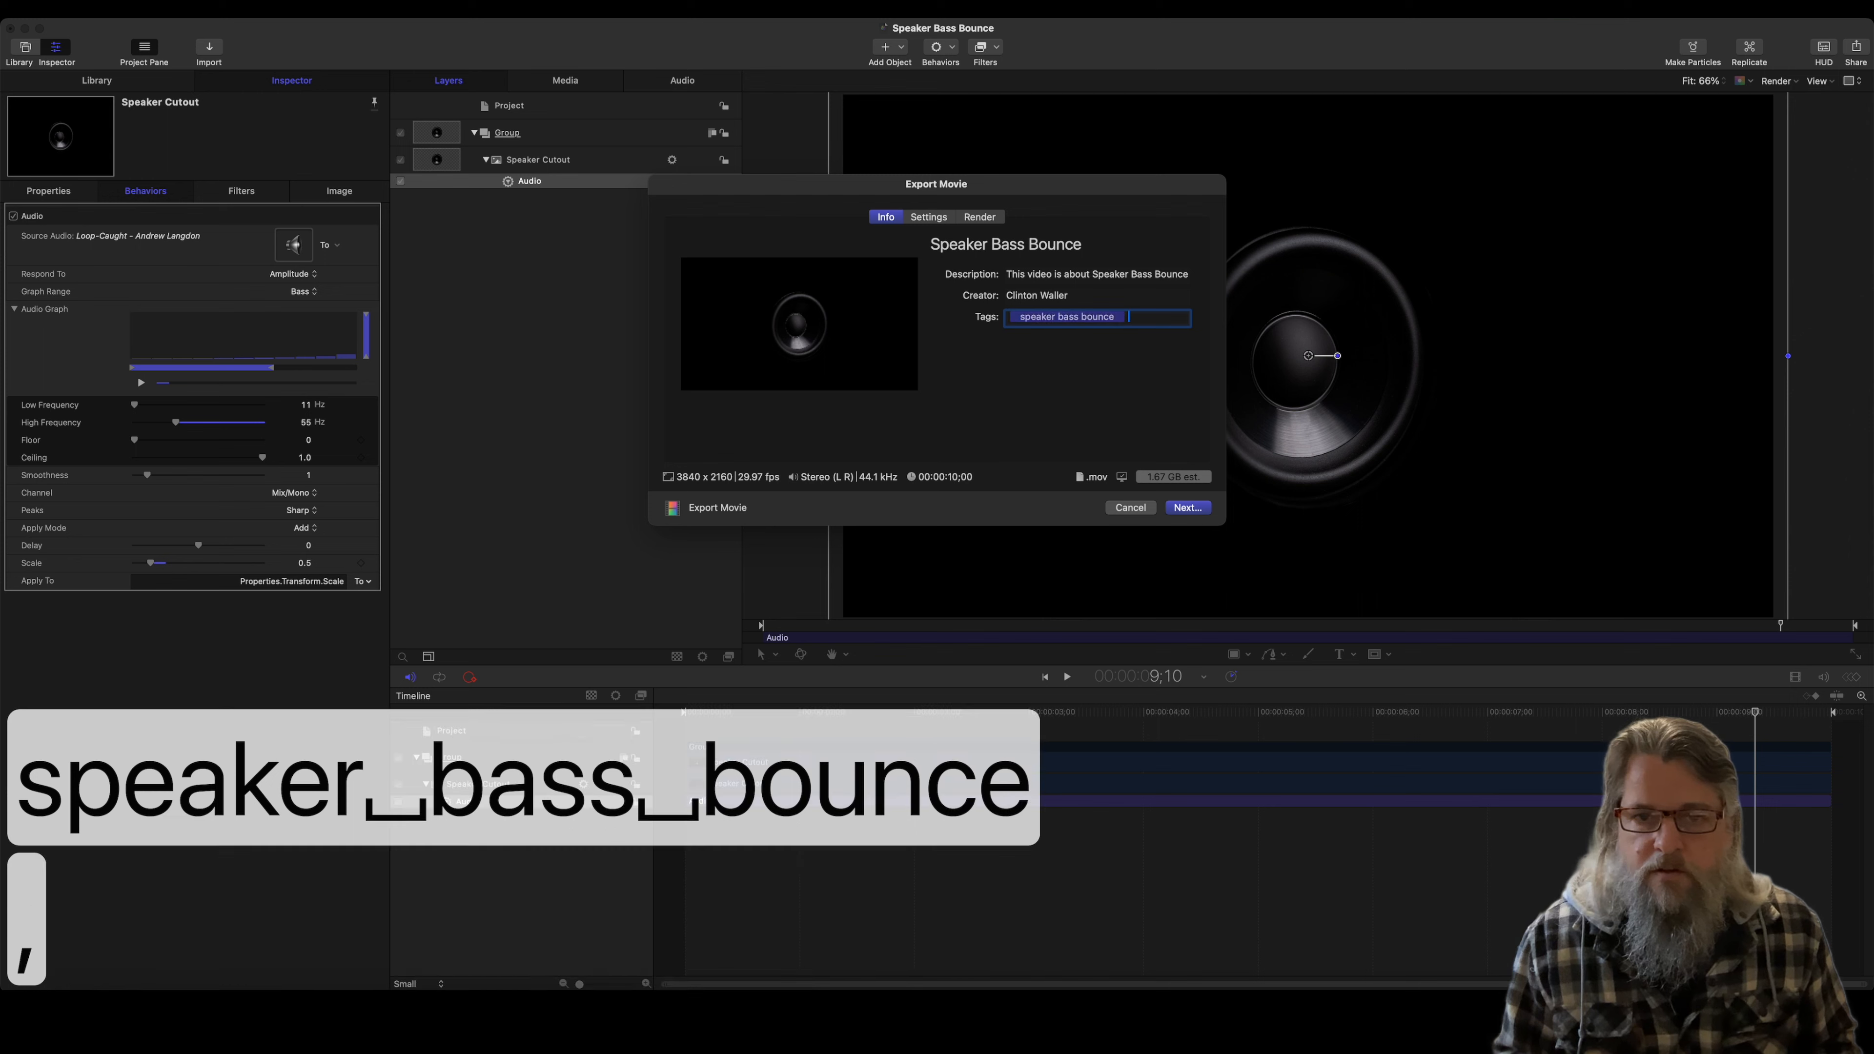
Step: Keep the export's video codec at Same as Source and color channels at Color + Alpha, and check the render options
click(928, 216)
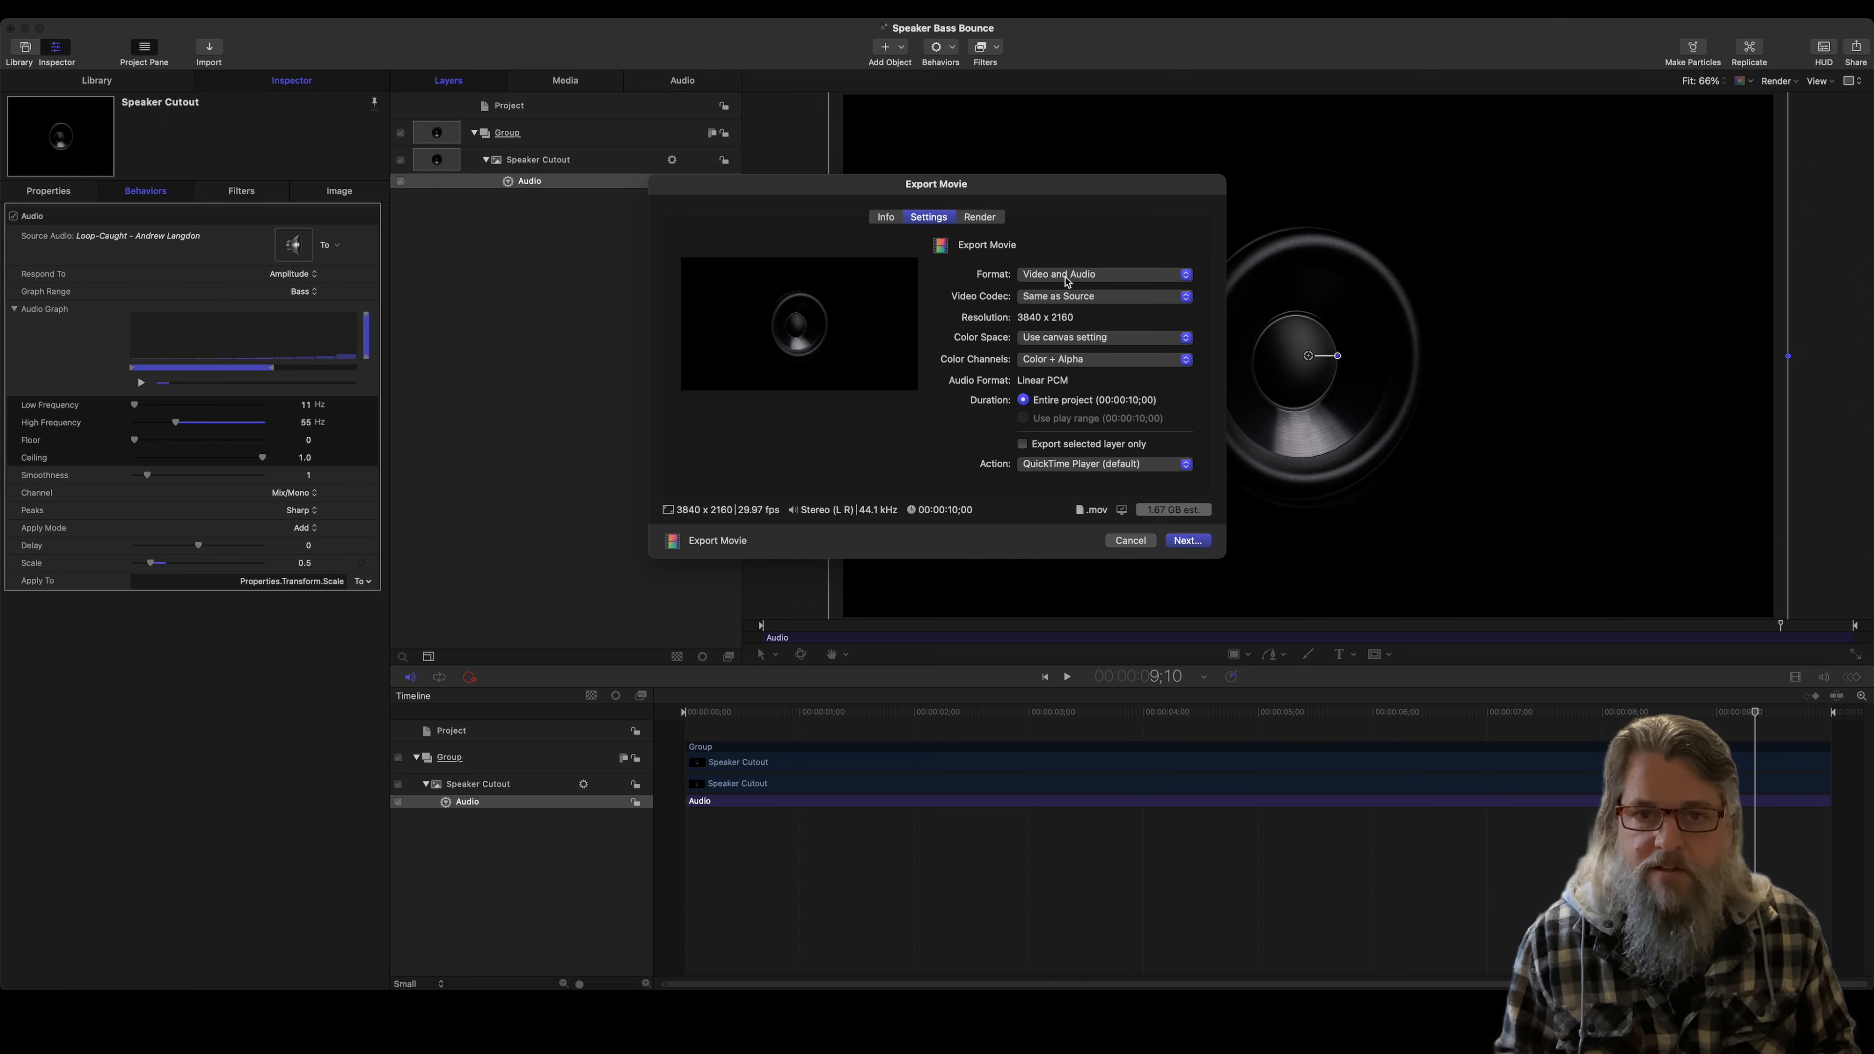
click(1052, 299)
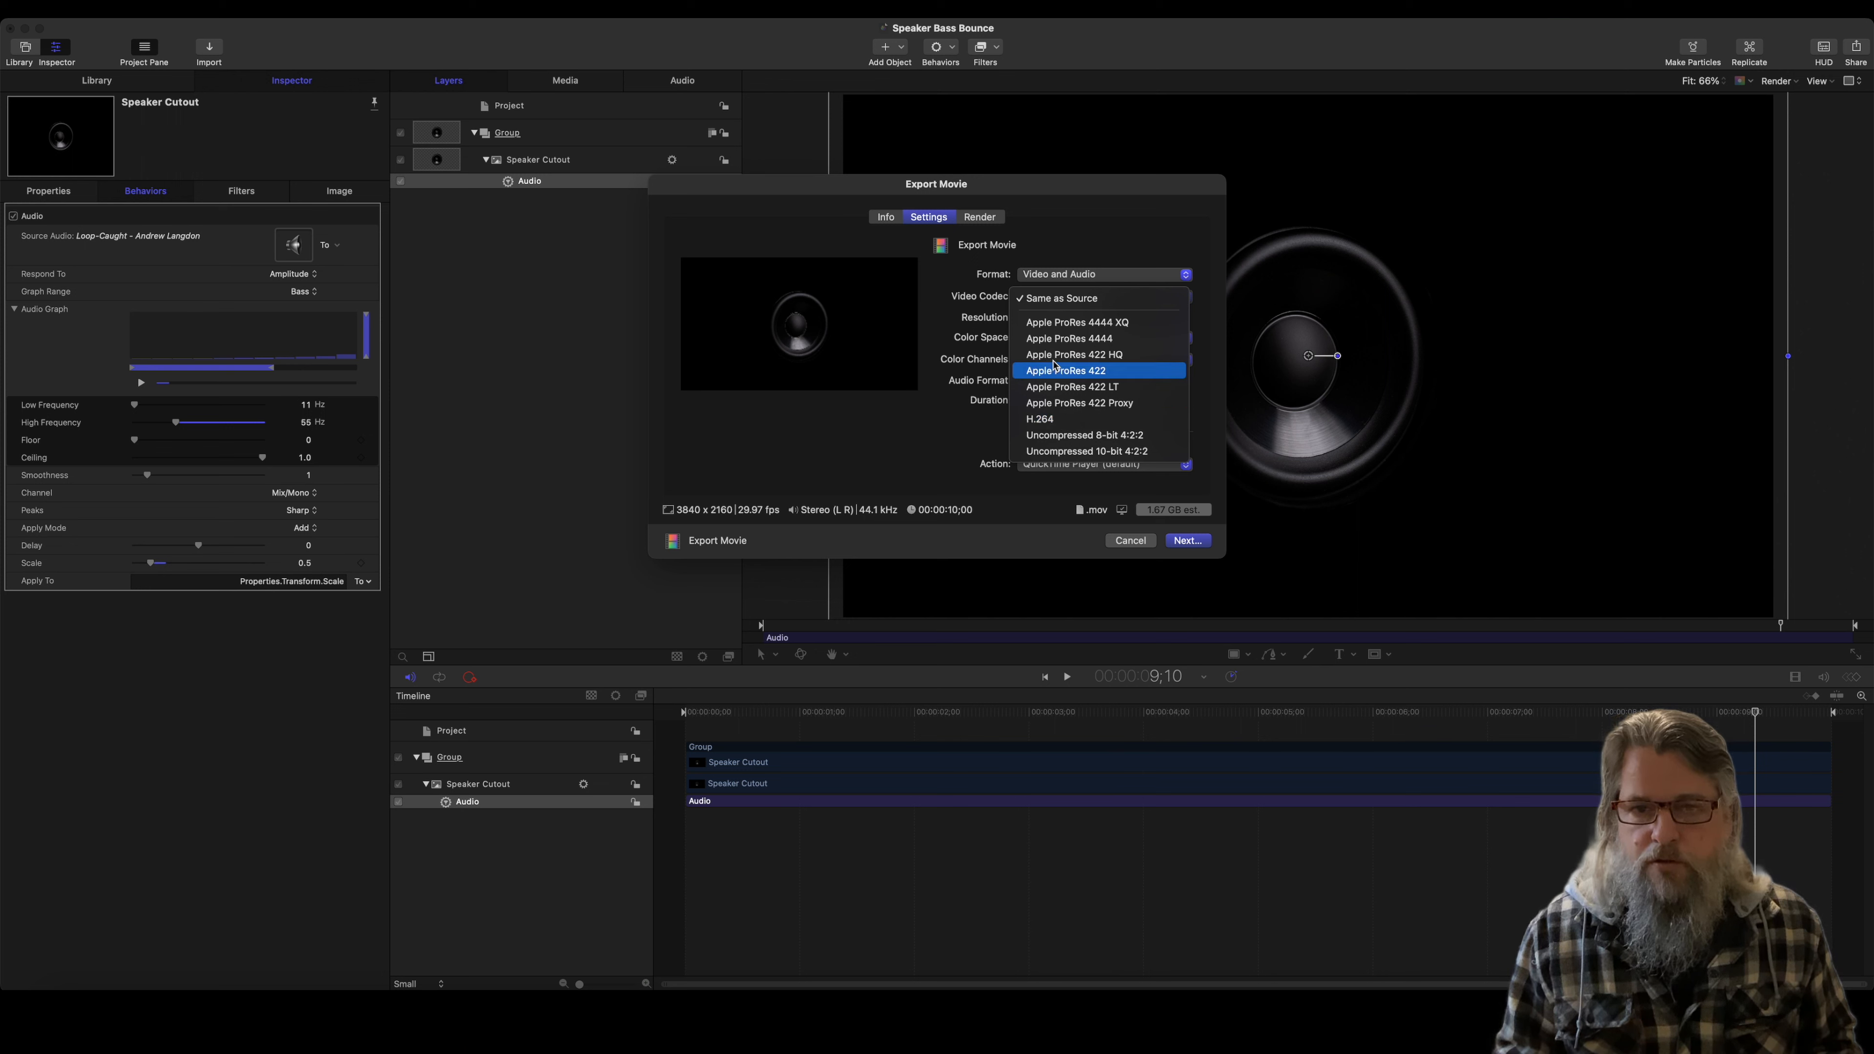
click(1064, 299)
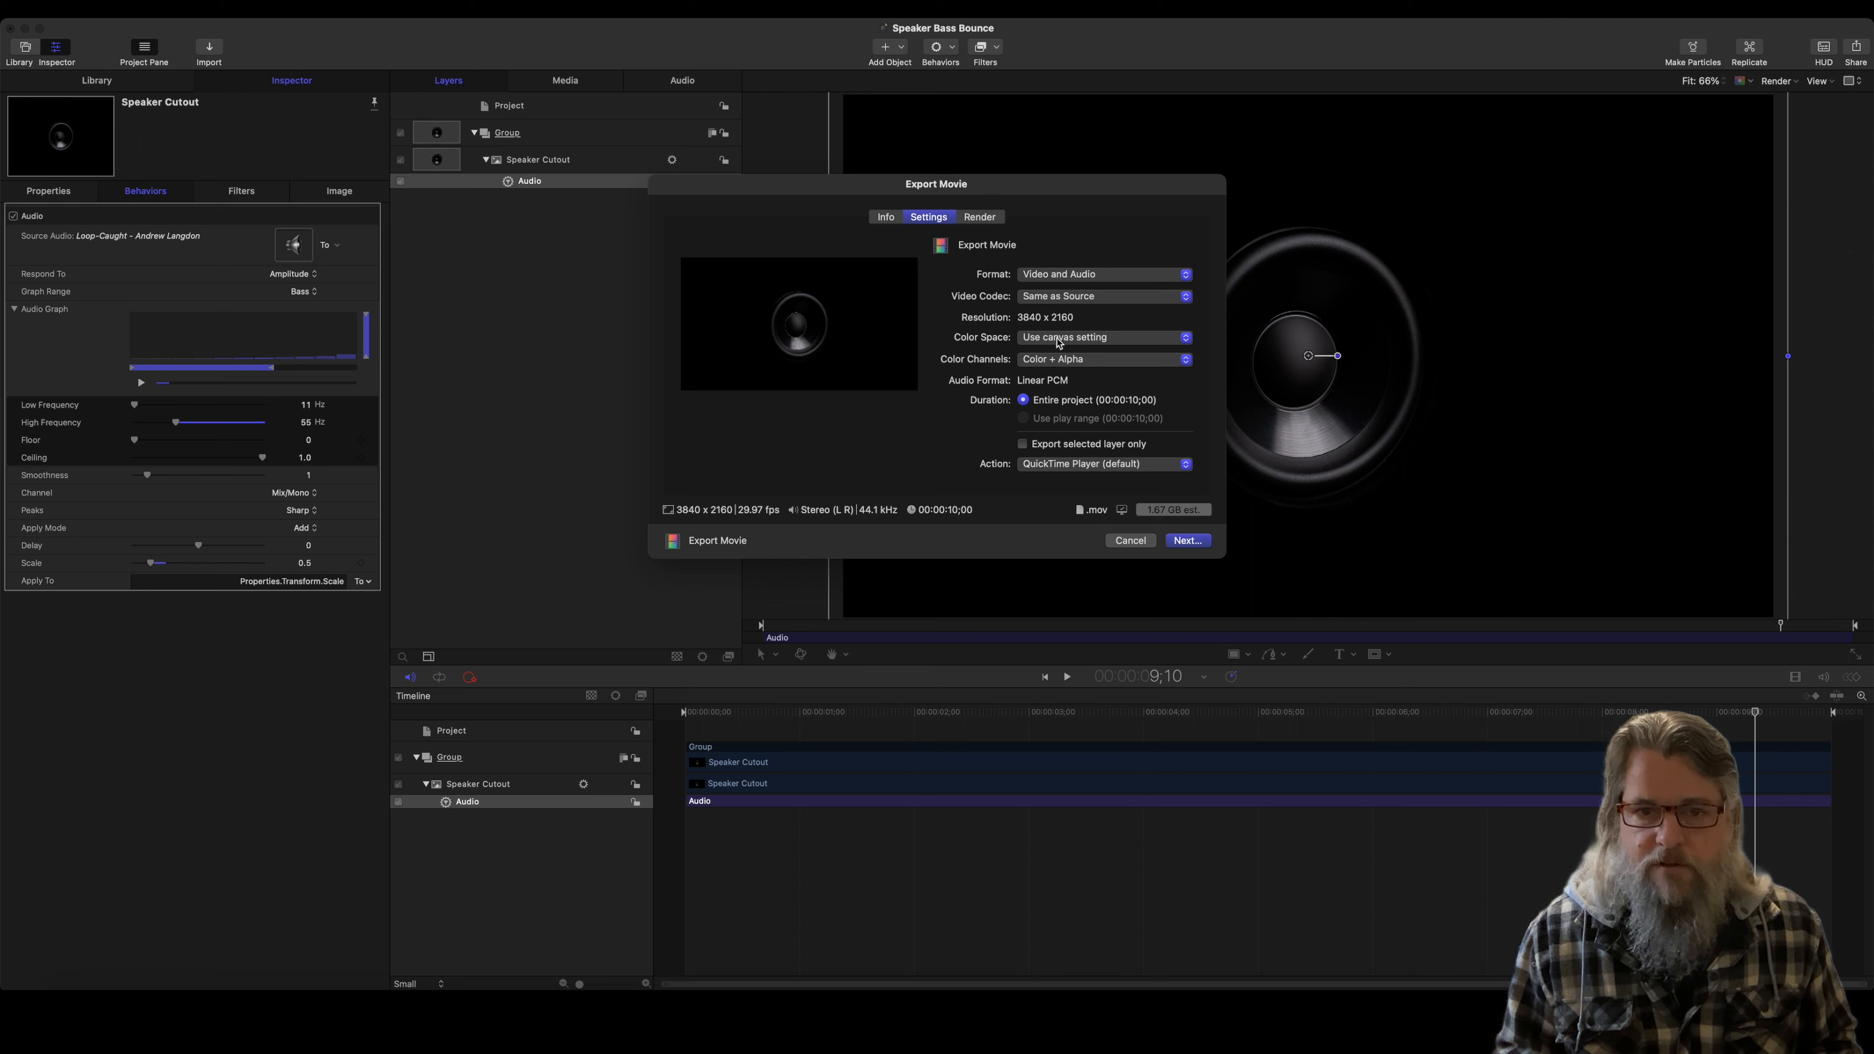
click(1184, 362)
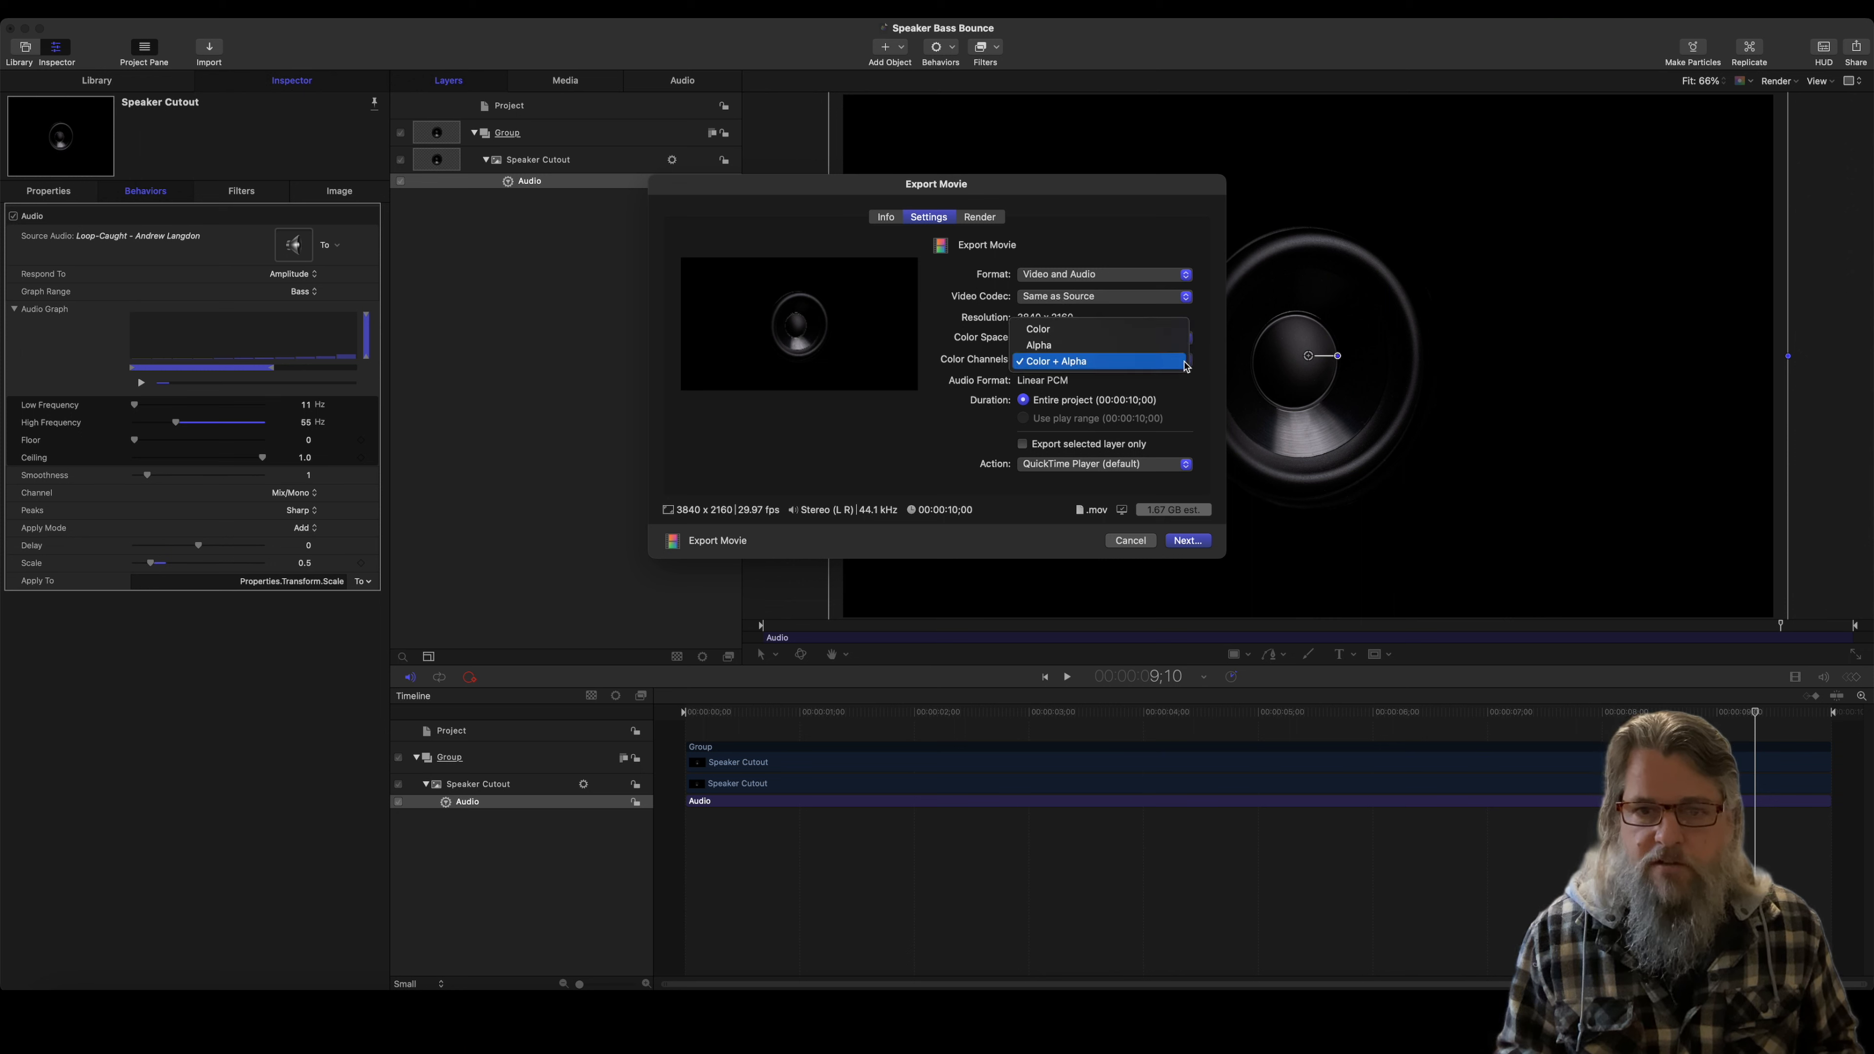
click(1072, 362)
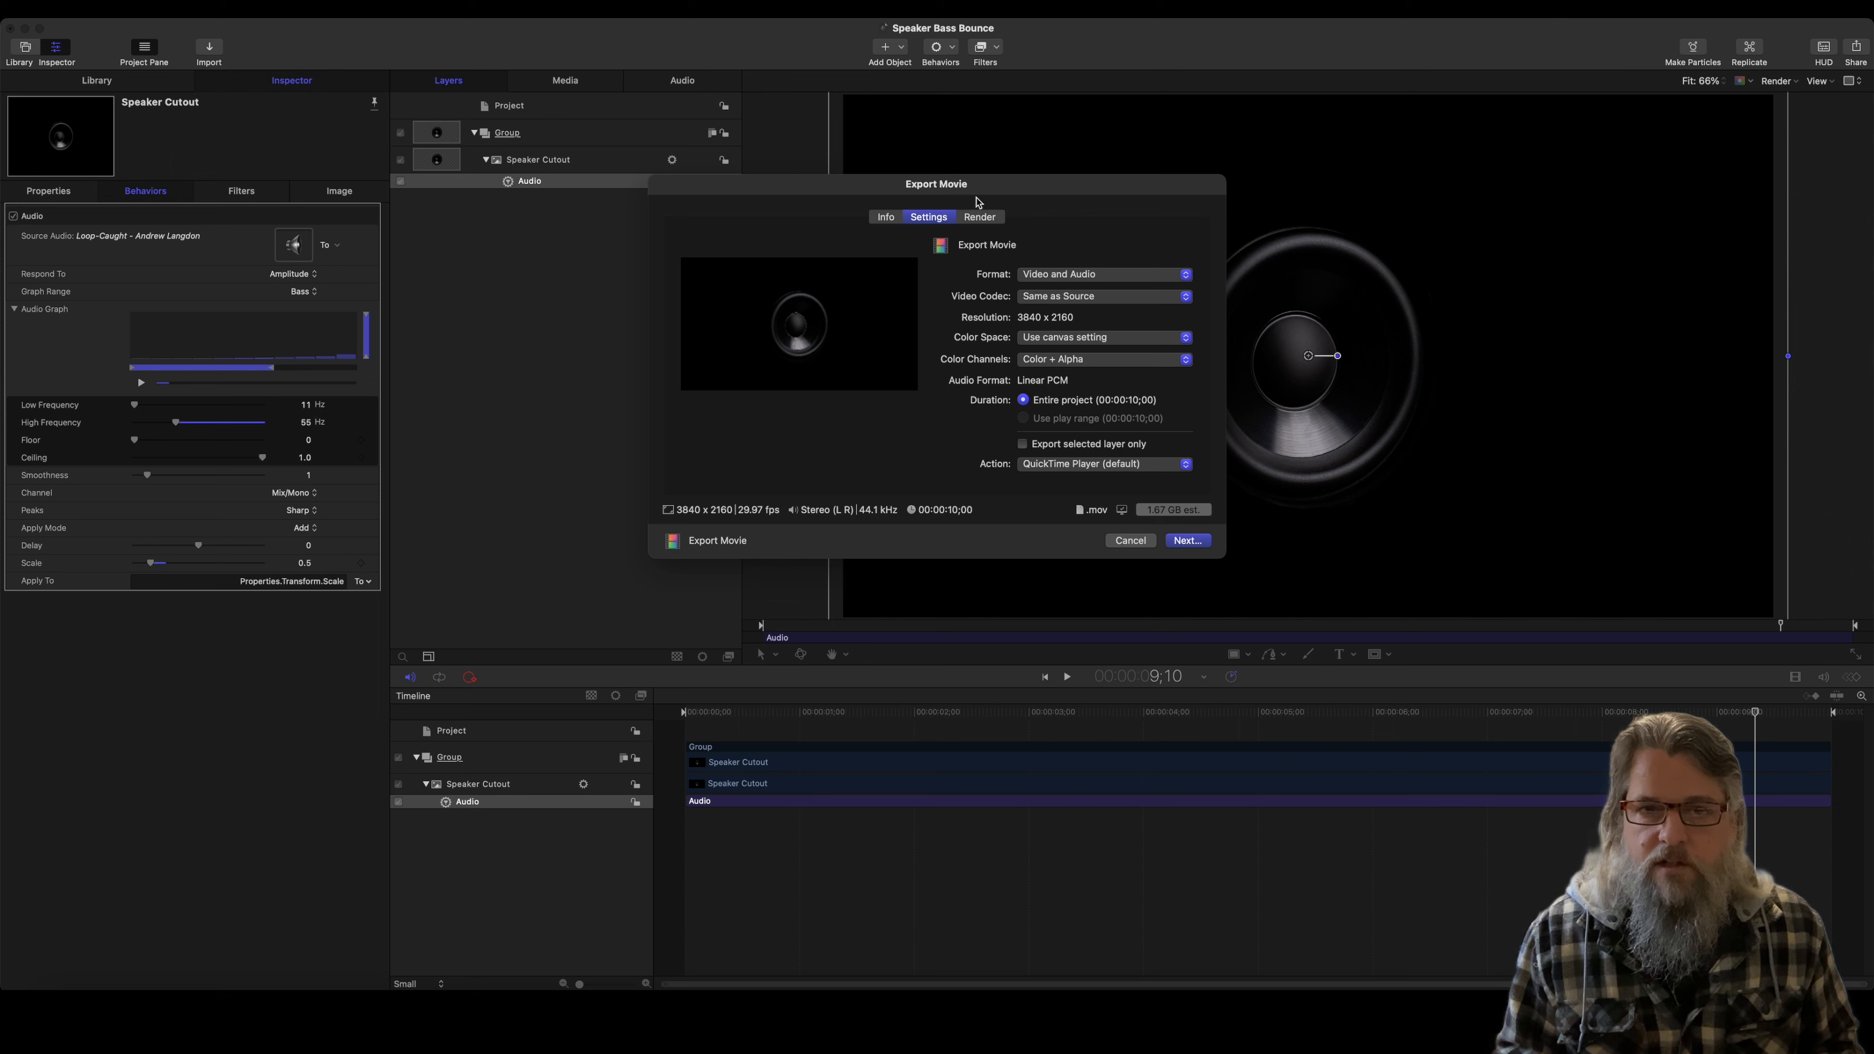
click(995, 218)
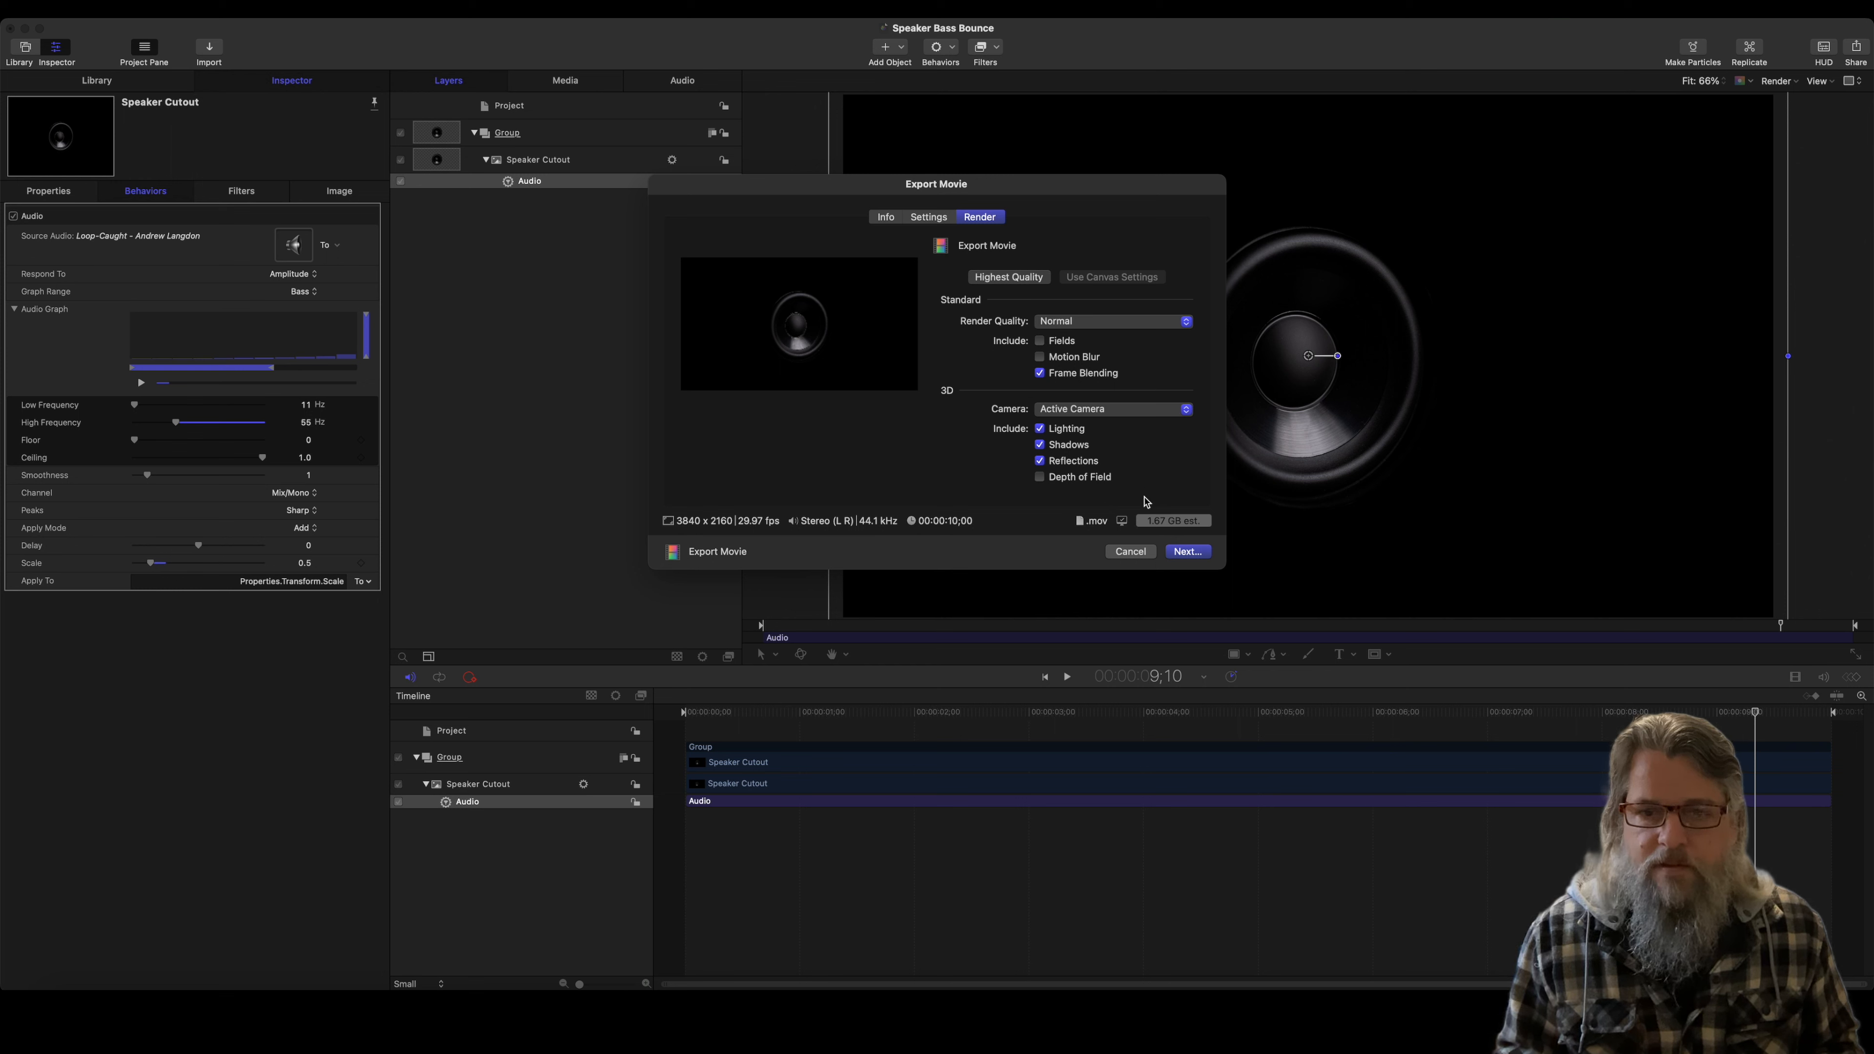
Step: Export the movie as Speaker Bass Bounce into the music visualizer project folder inside Sandbox on the T7 Blue drive
click(1194, 555)
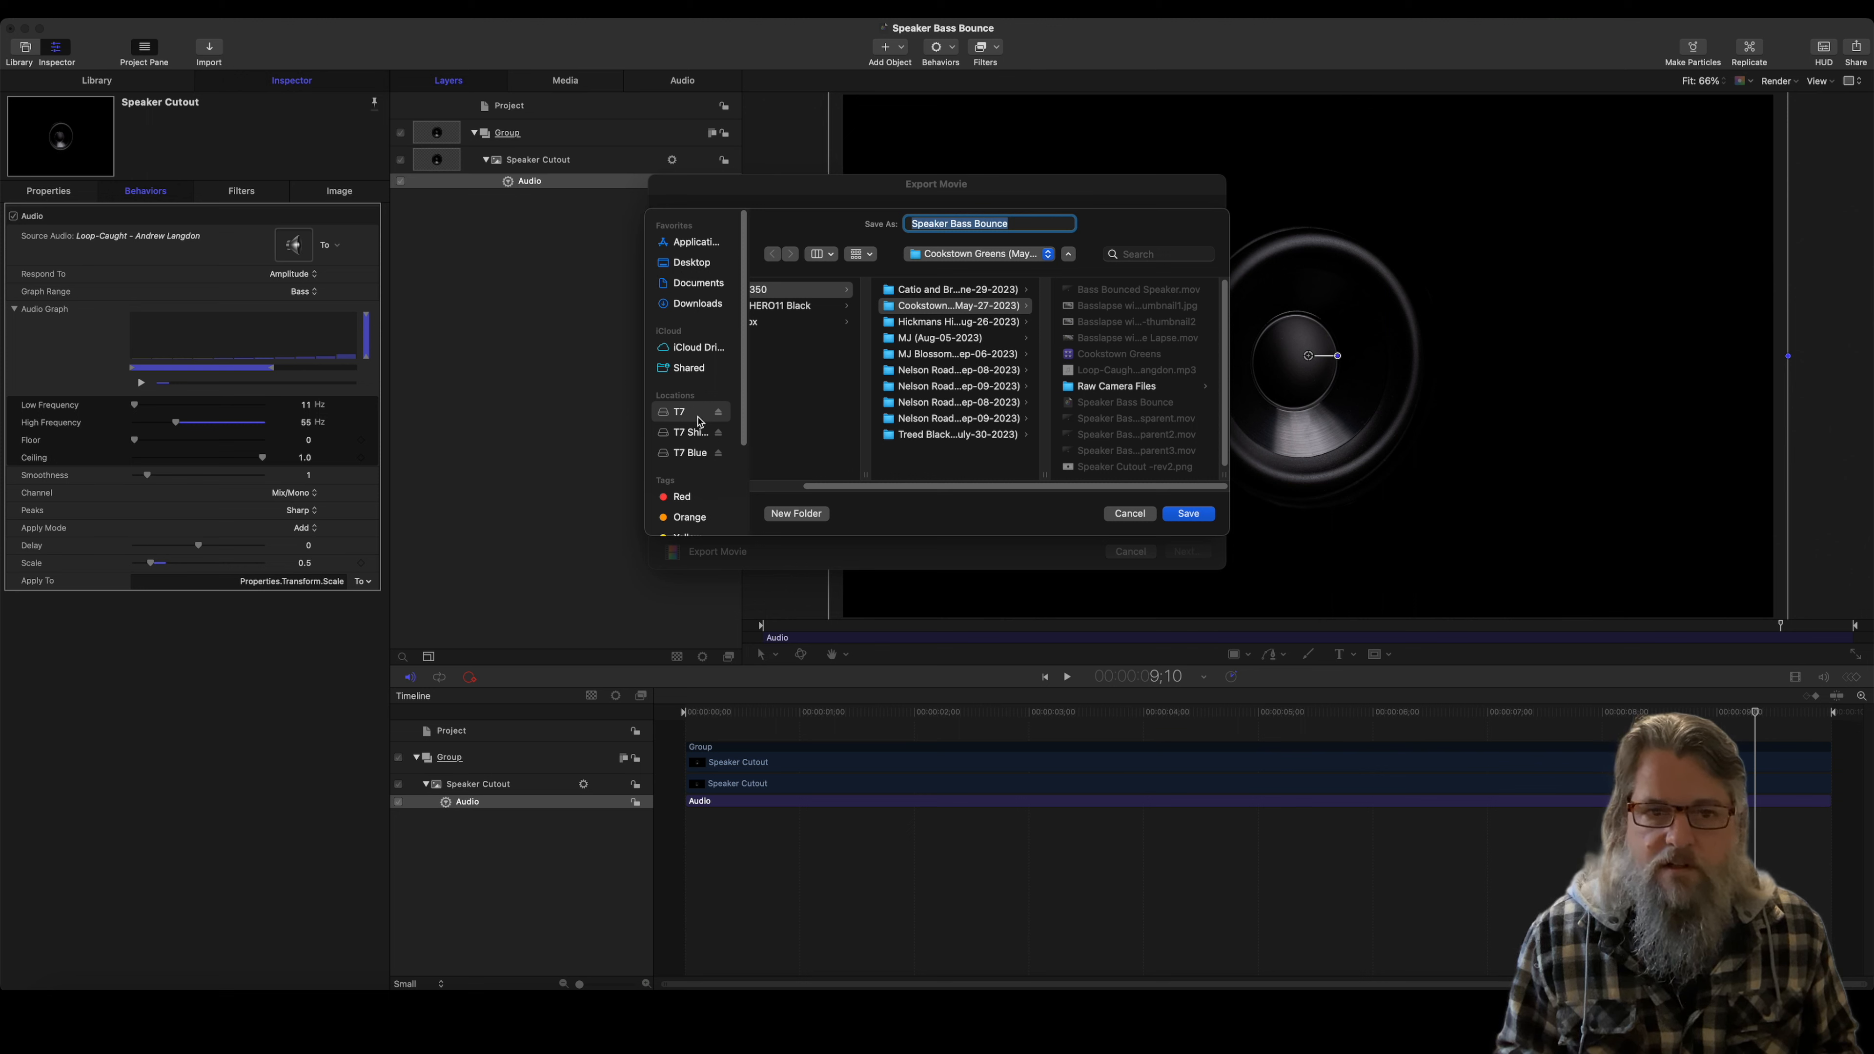
click(697, 458)
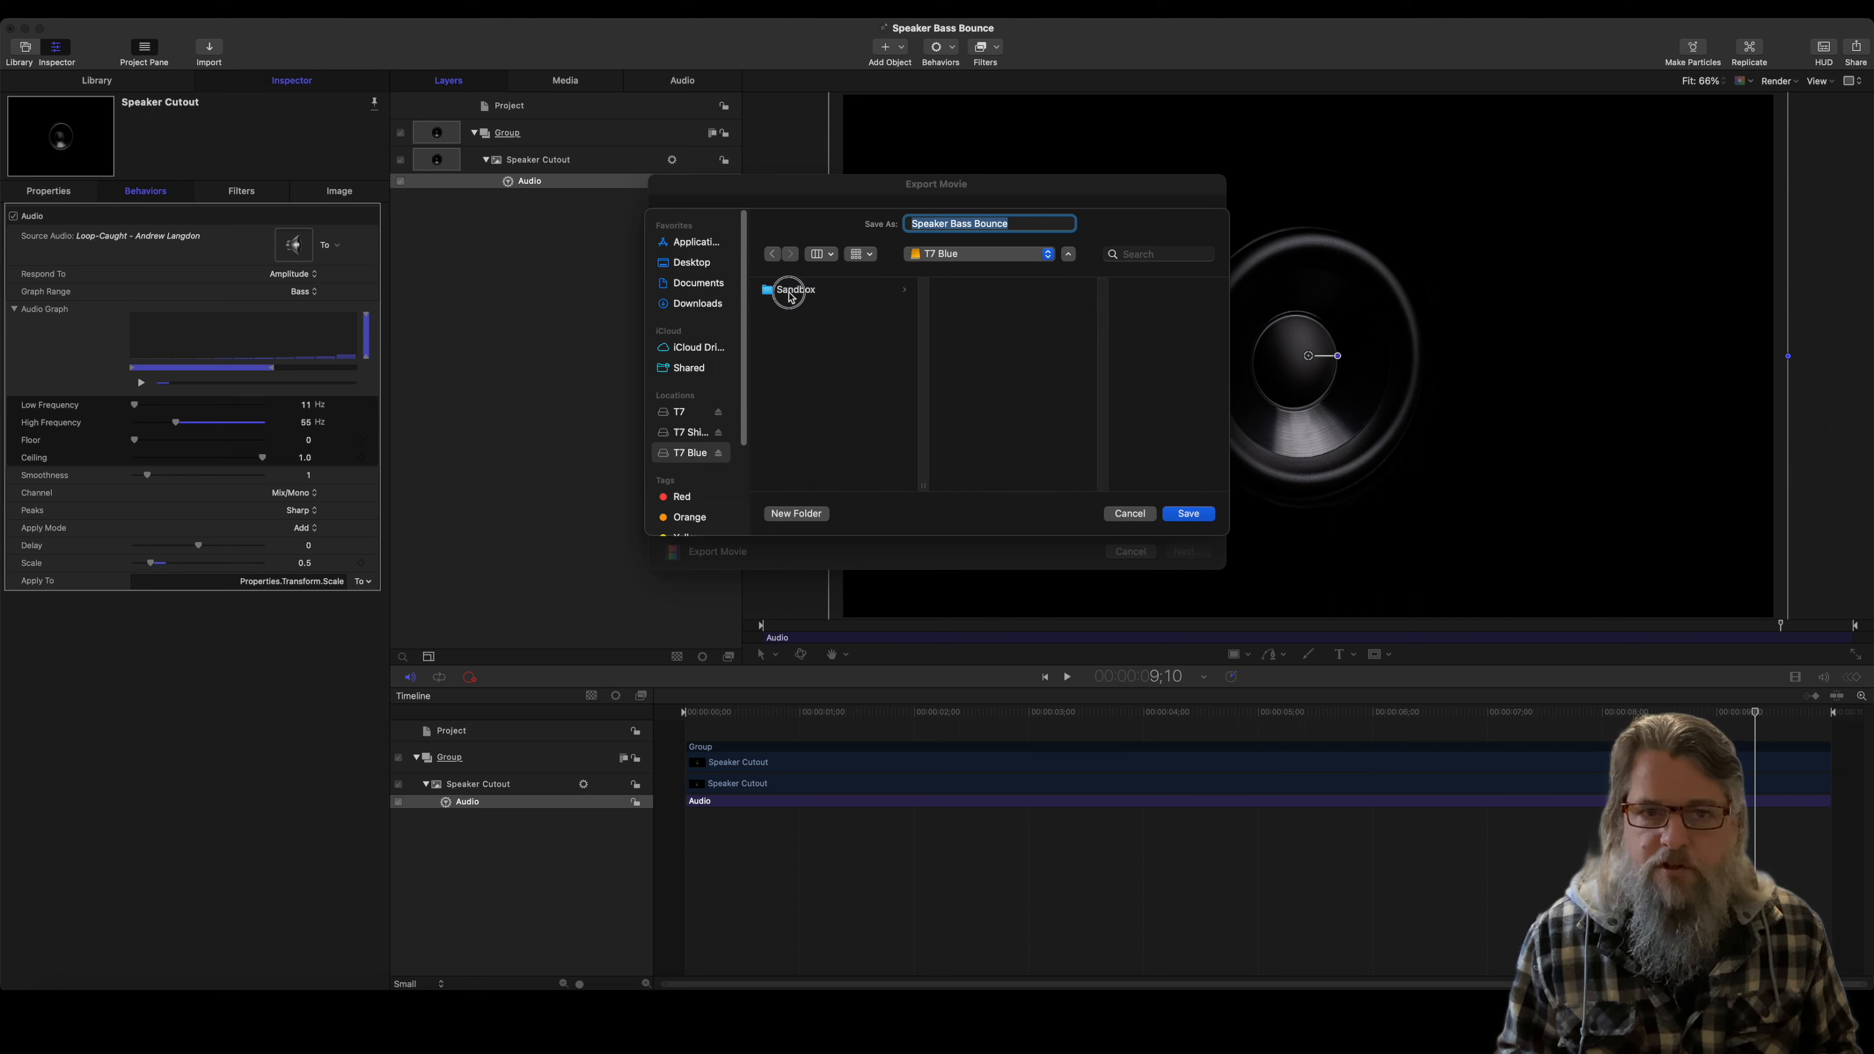
click(819, 290)
click(1000, 290)
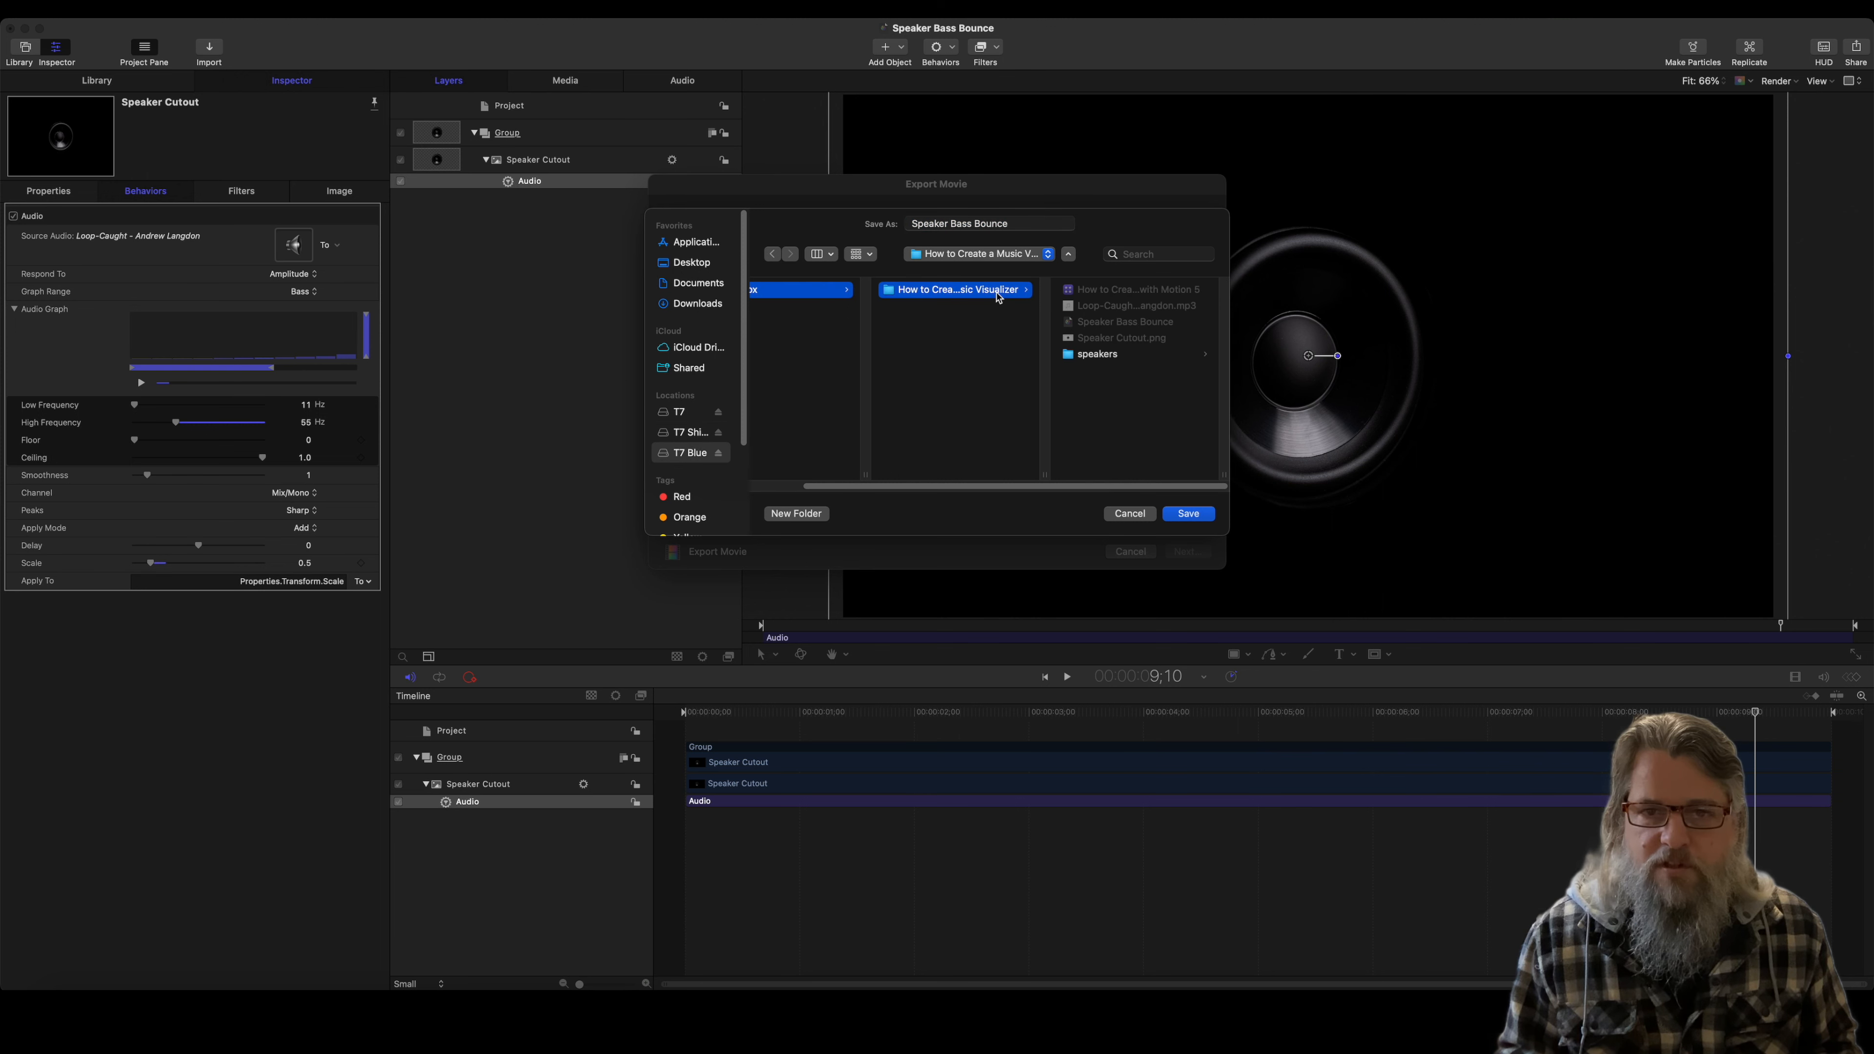
click(1187, 514)
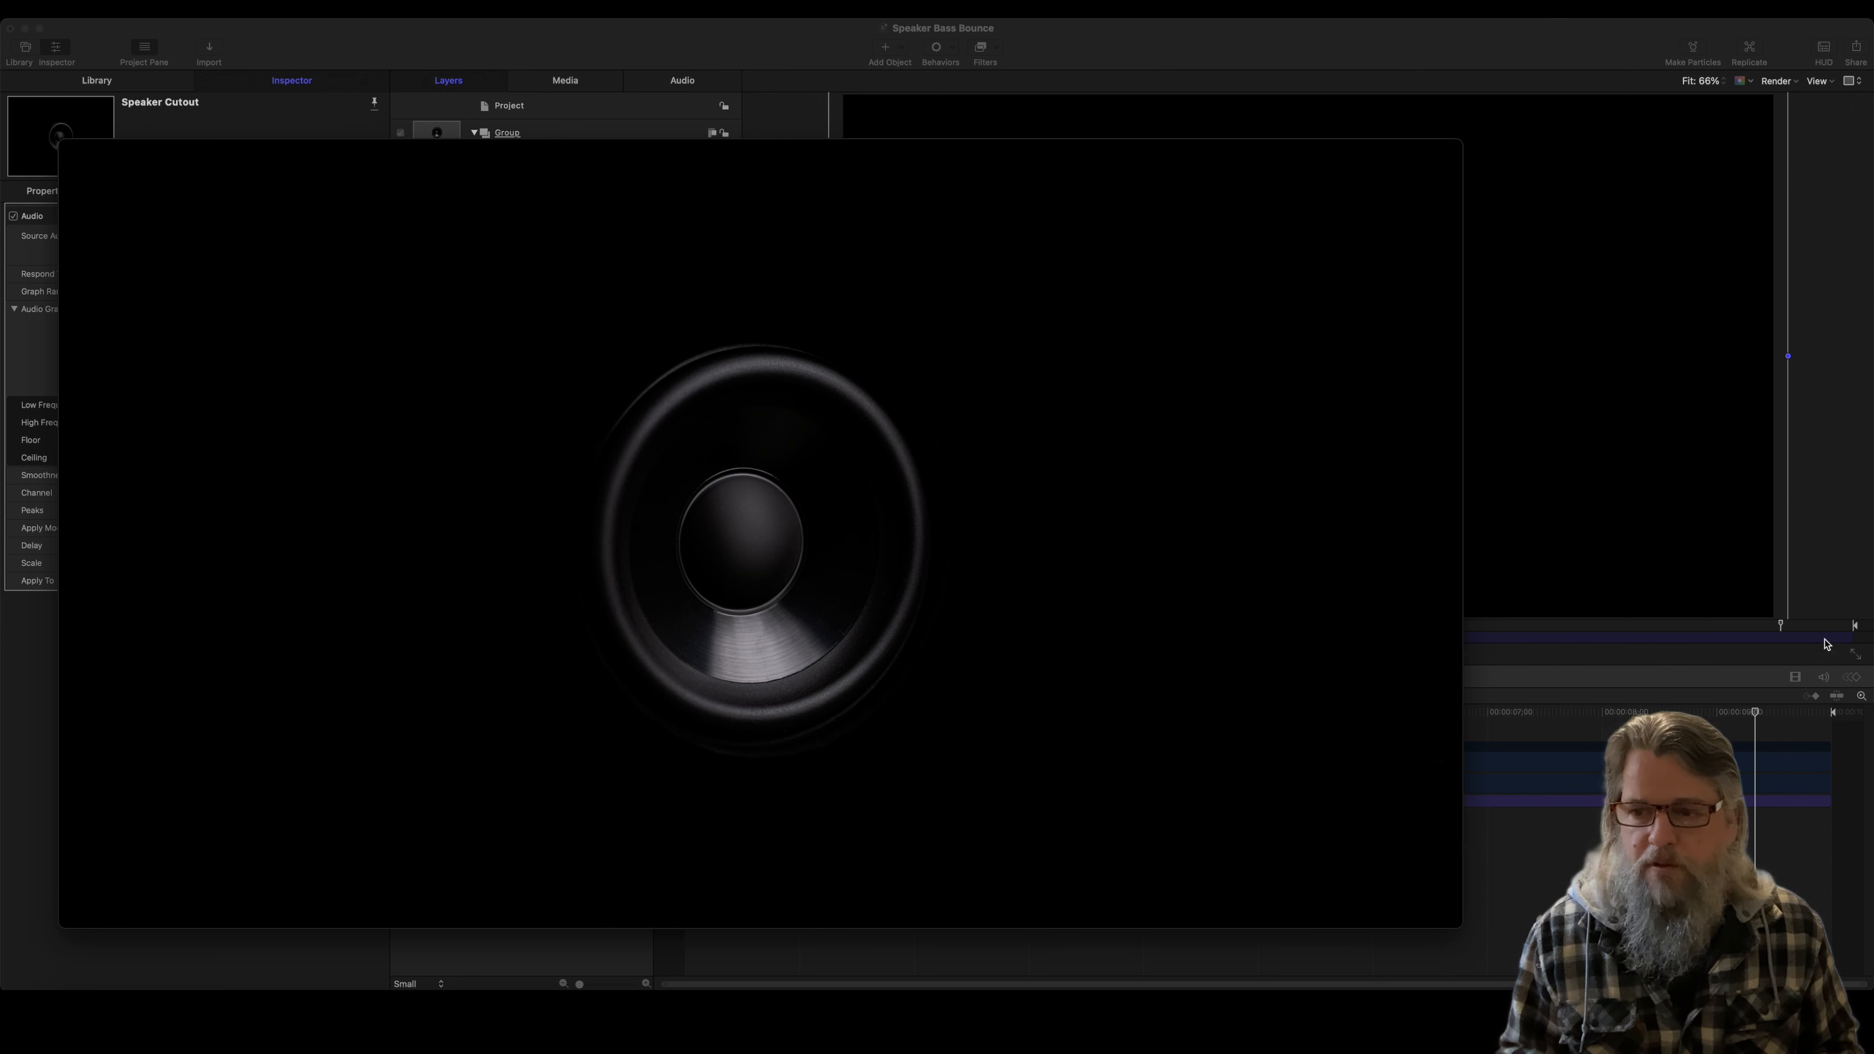
Step: Reposition the exported movie's window in QuickTime Player and play the movie
mouse_move(1004, 514)
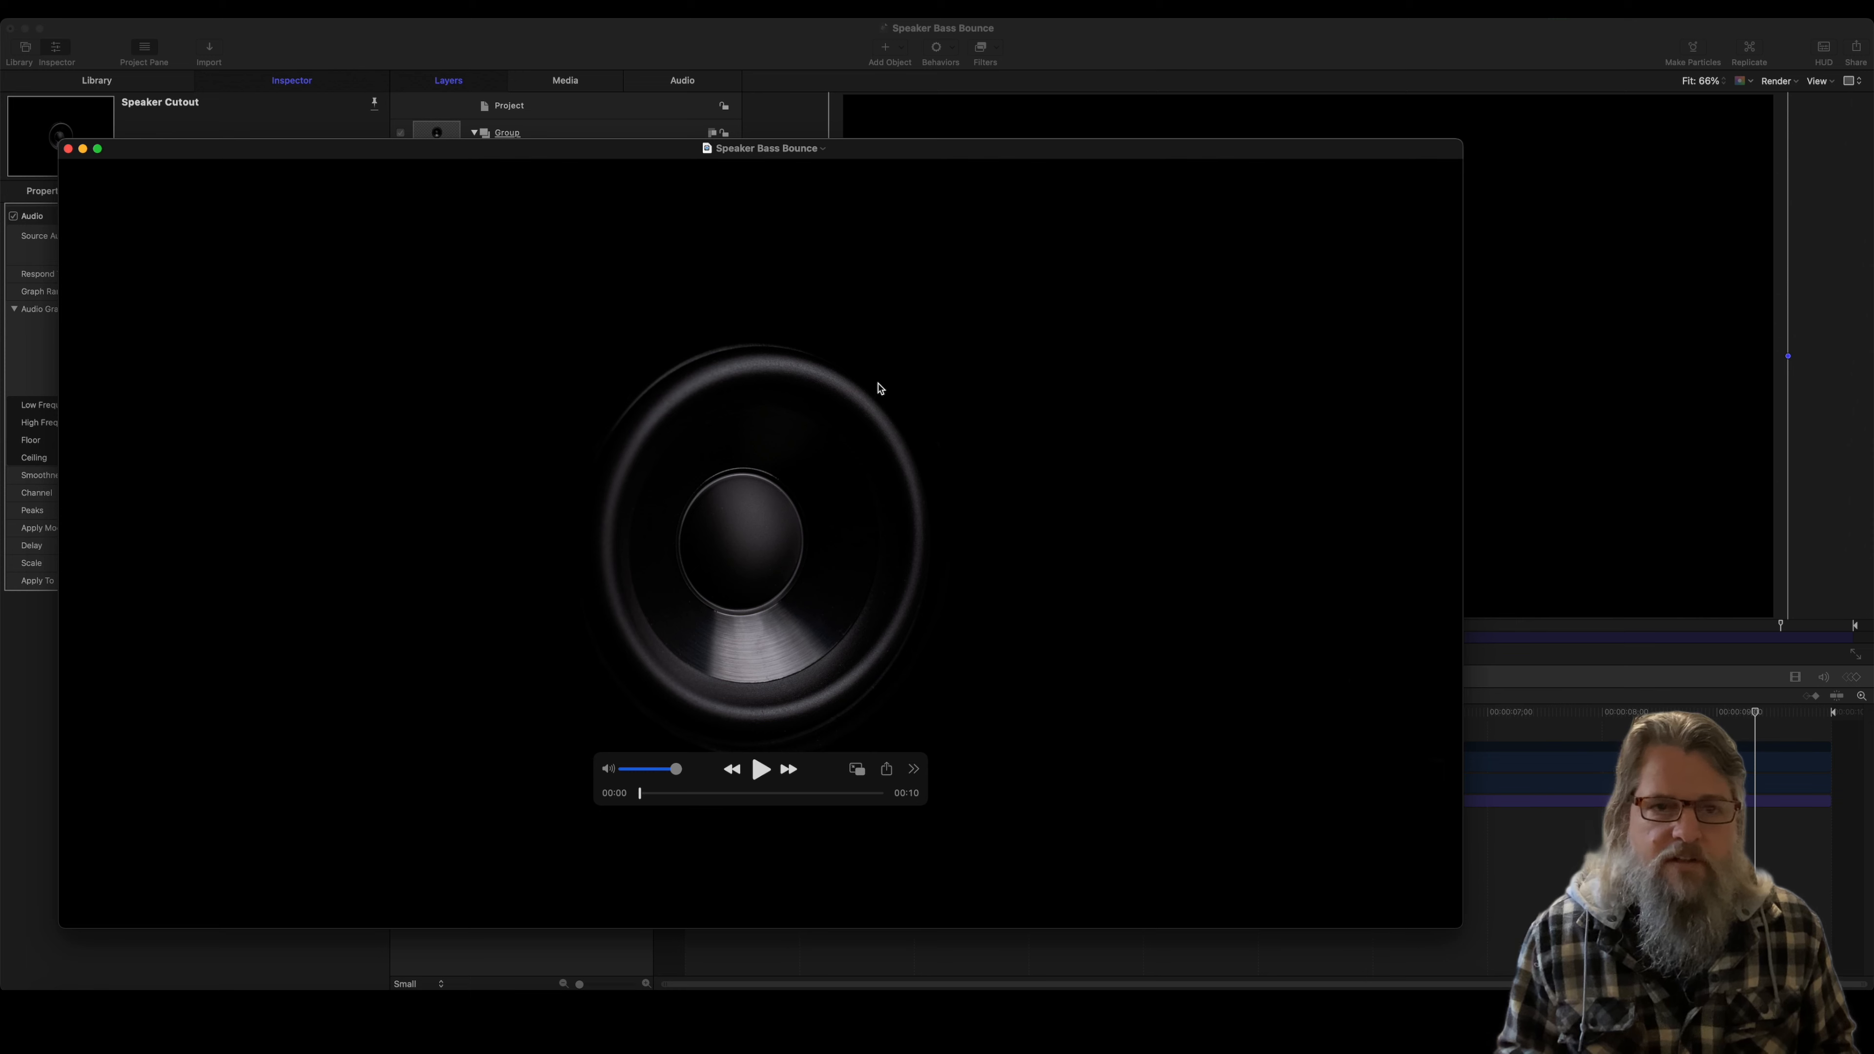
drag(867, 154, 1027, 98)
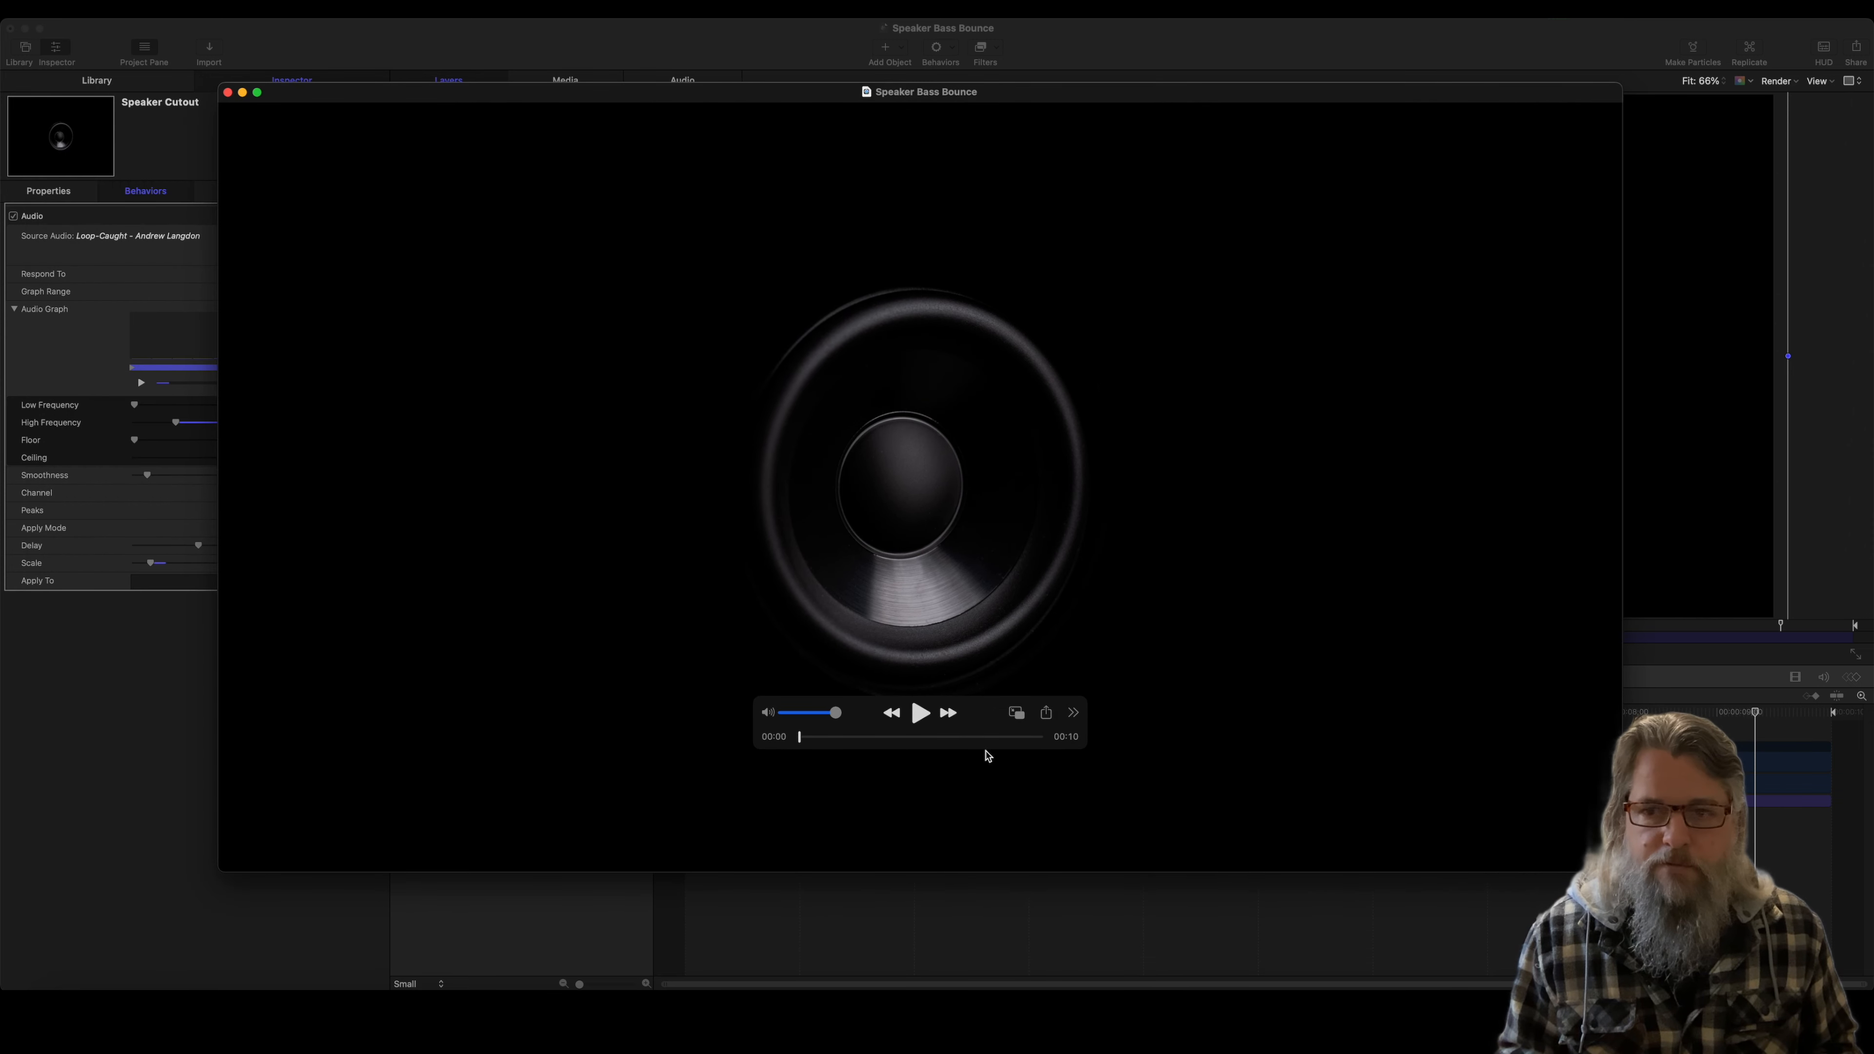
click(920, 713)
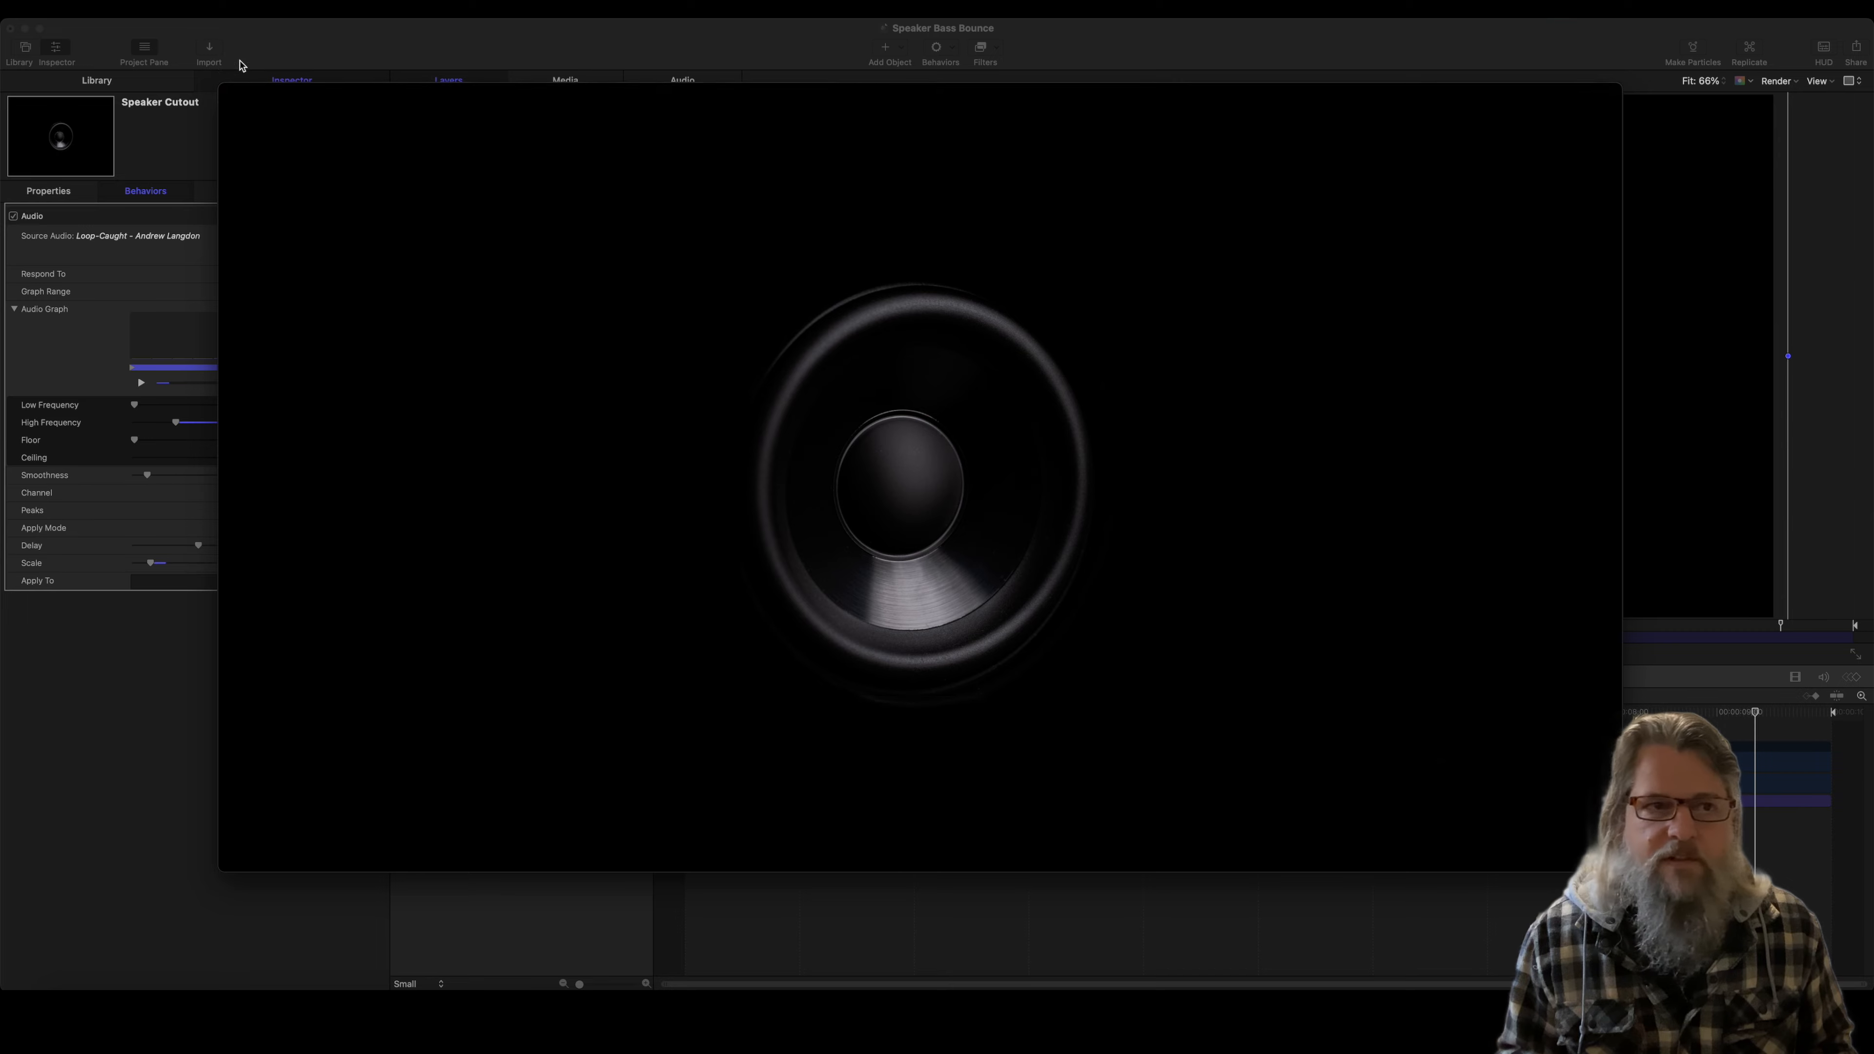
Step: Close the exported movie, minimize Motion, switch to Final Cut Pro and open the How to Create a Music Visualizer Speaker Effect using Motion 5 project
click(227, 93)
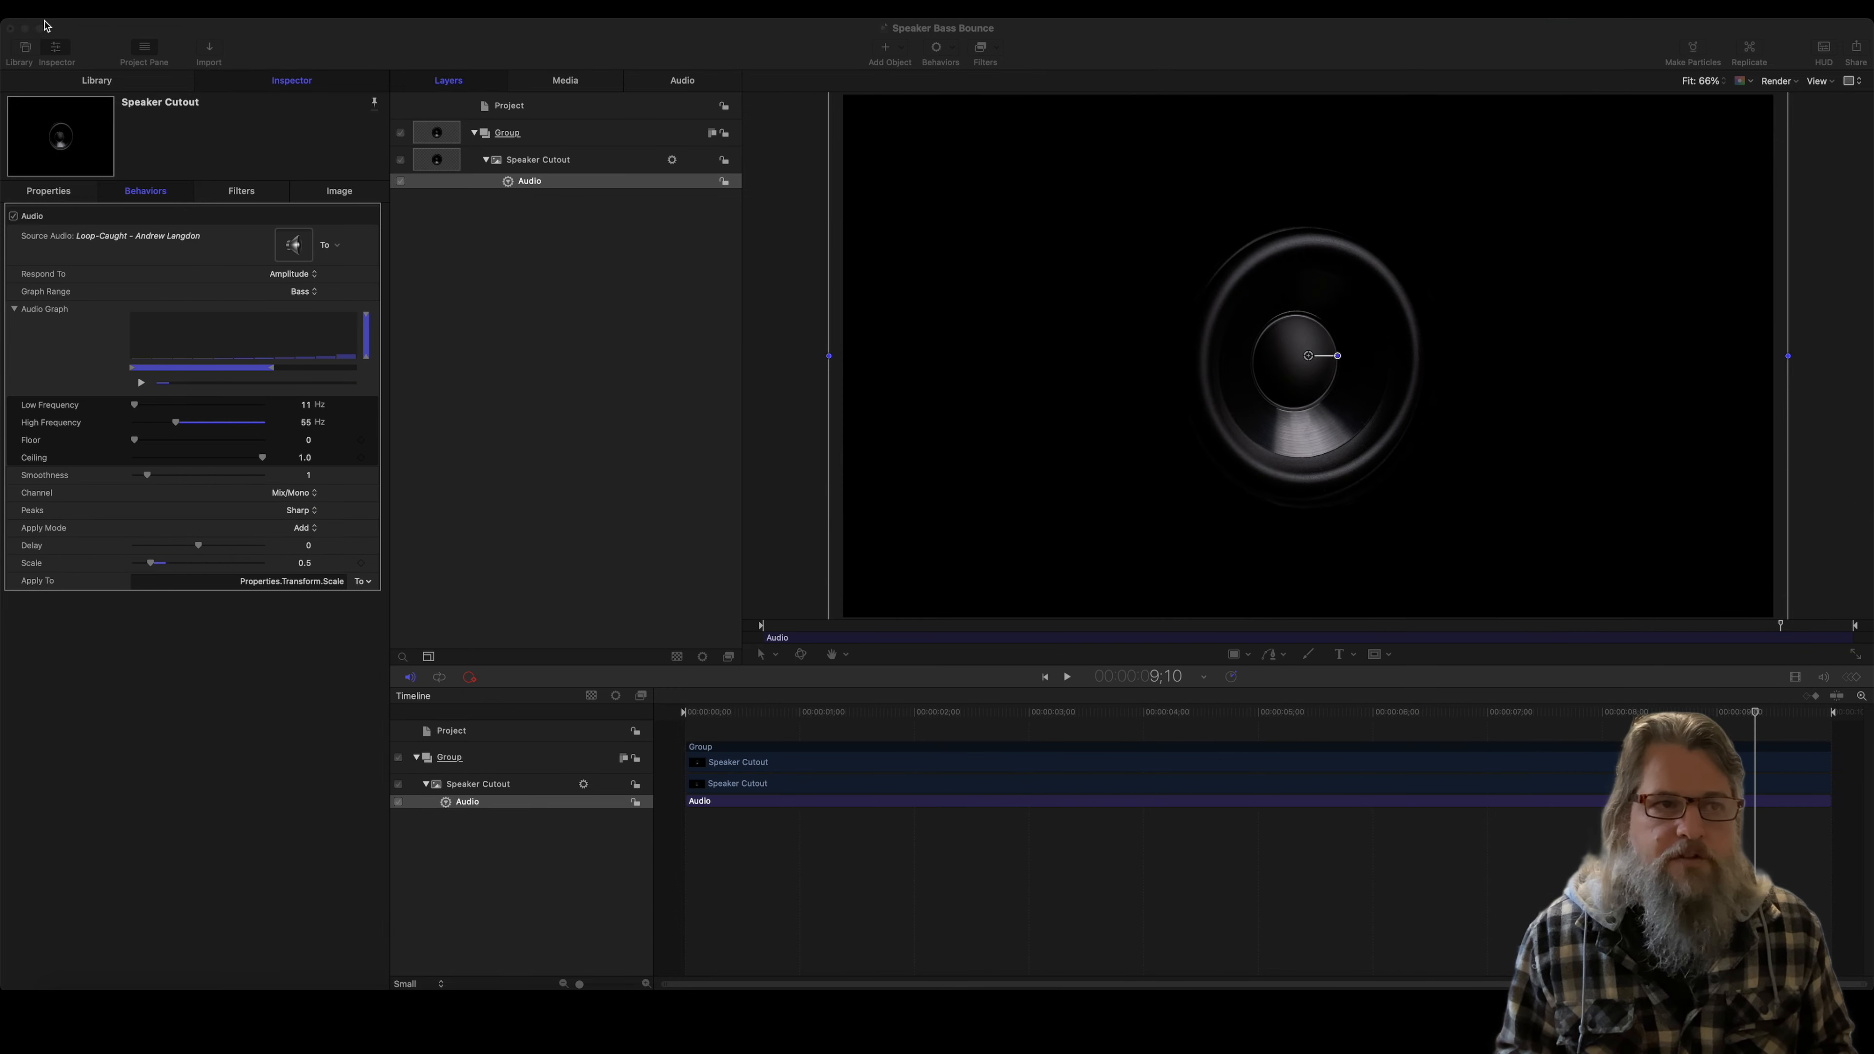
click(38, 37)
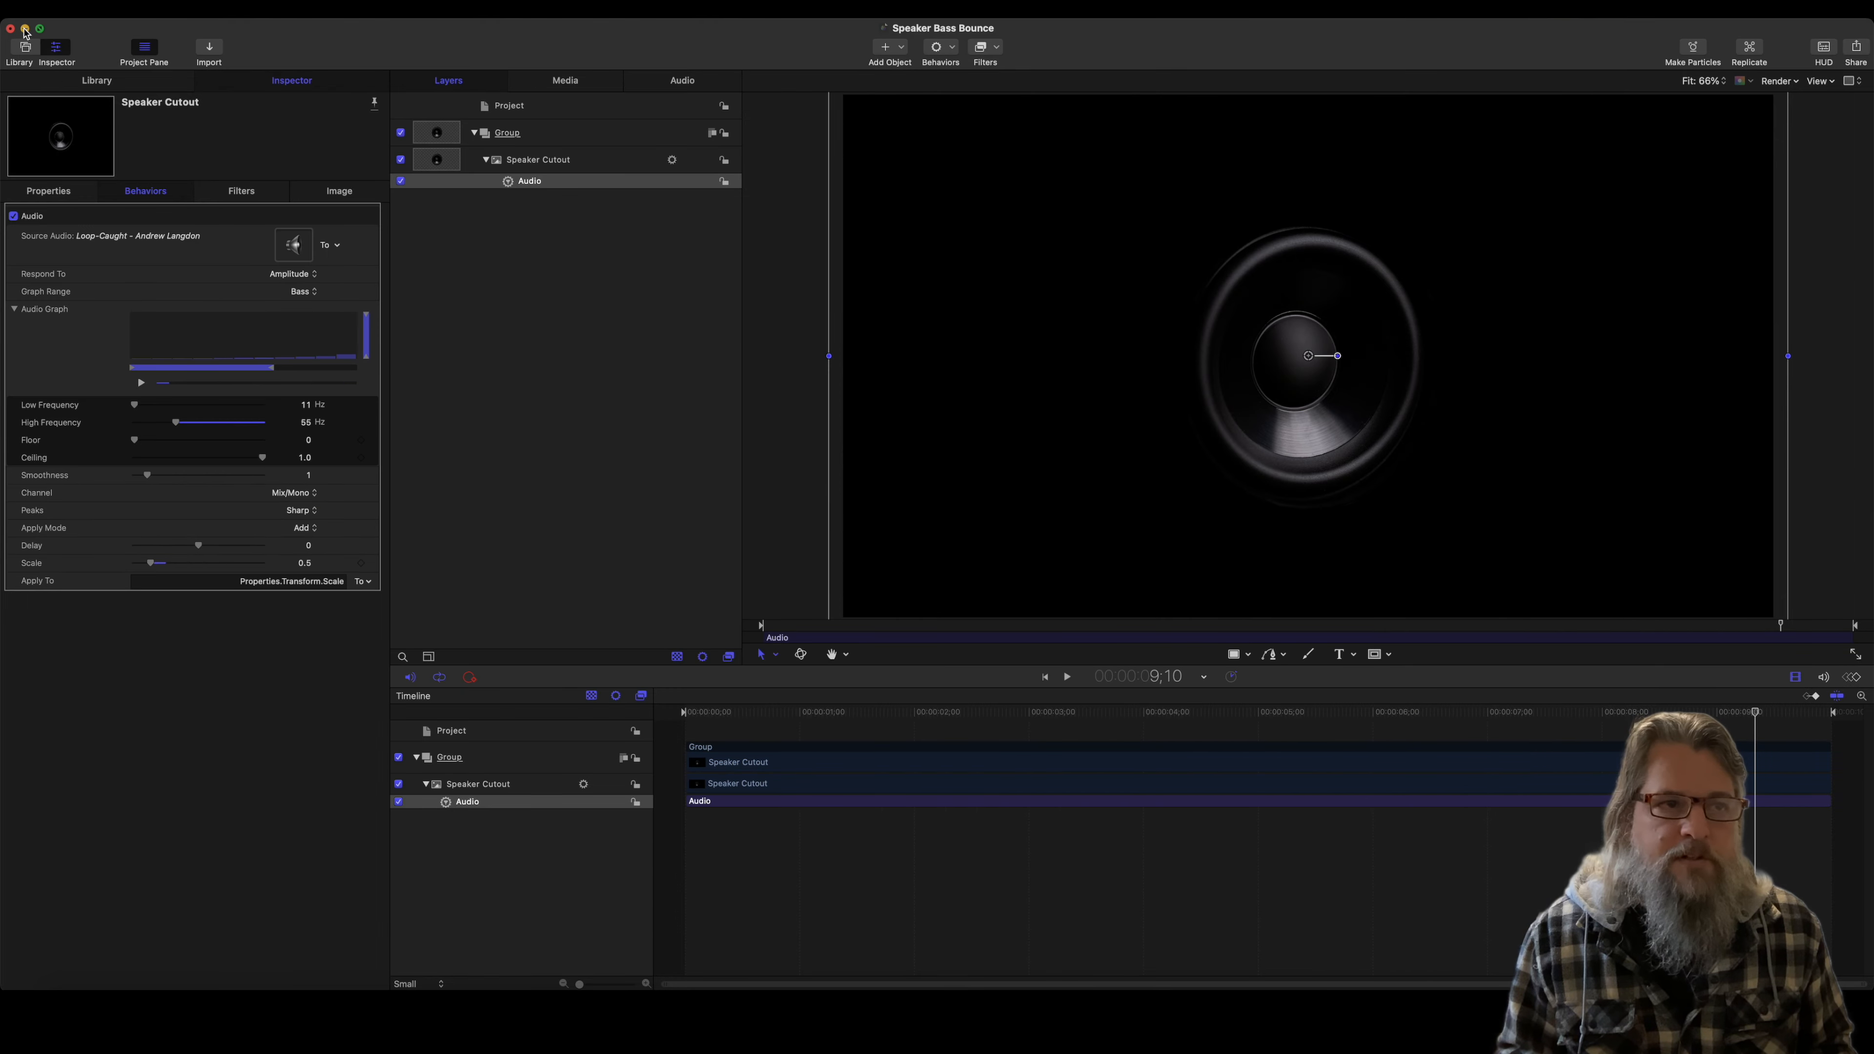
click(25, 29)
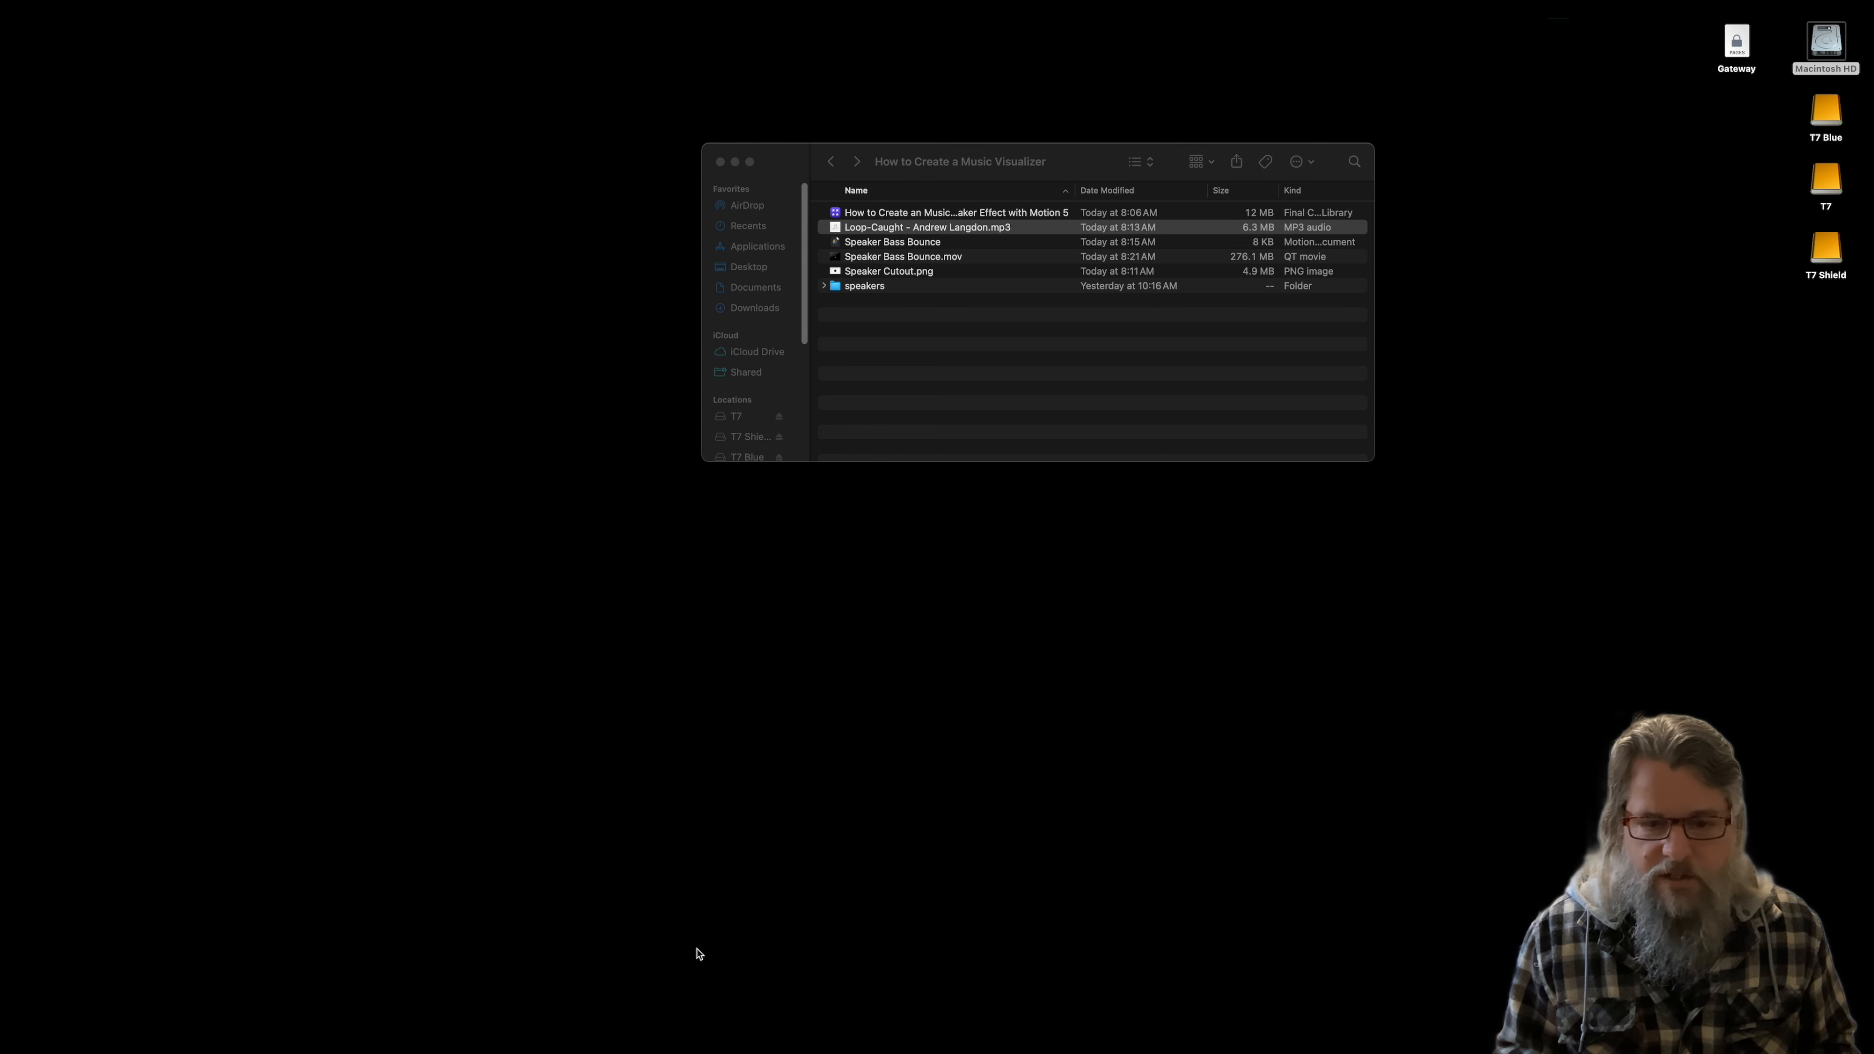
click(915, 1026)
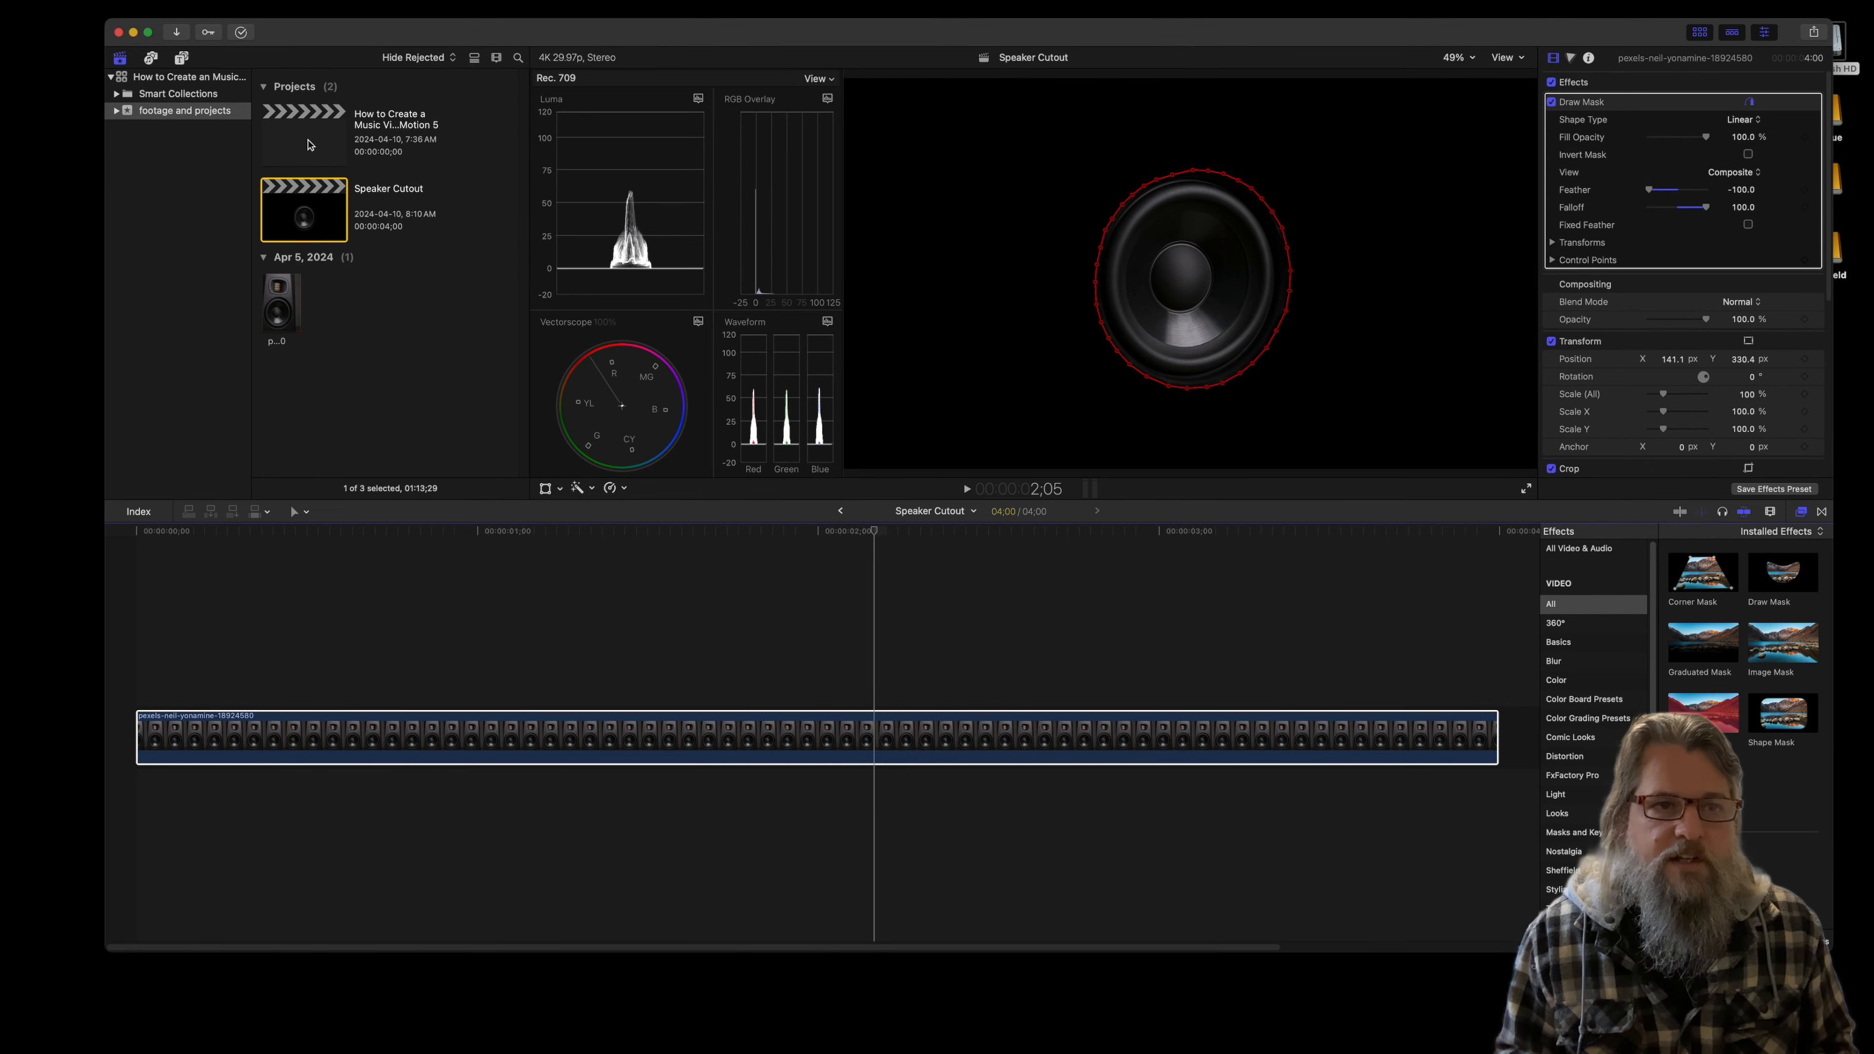
double_click(308, 144)
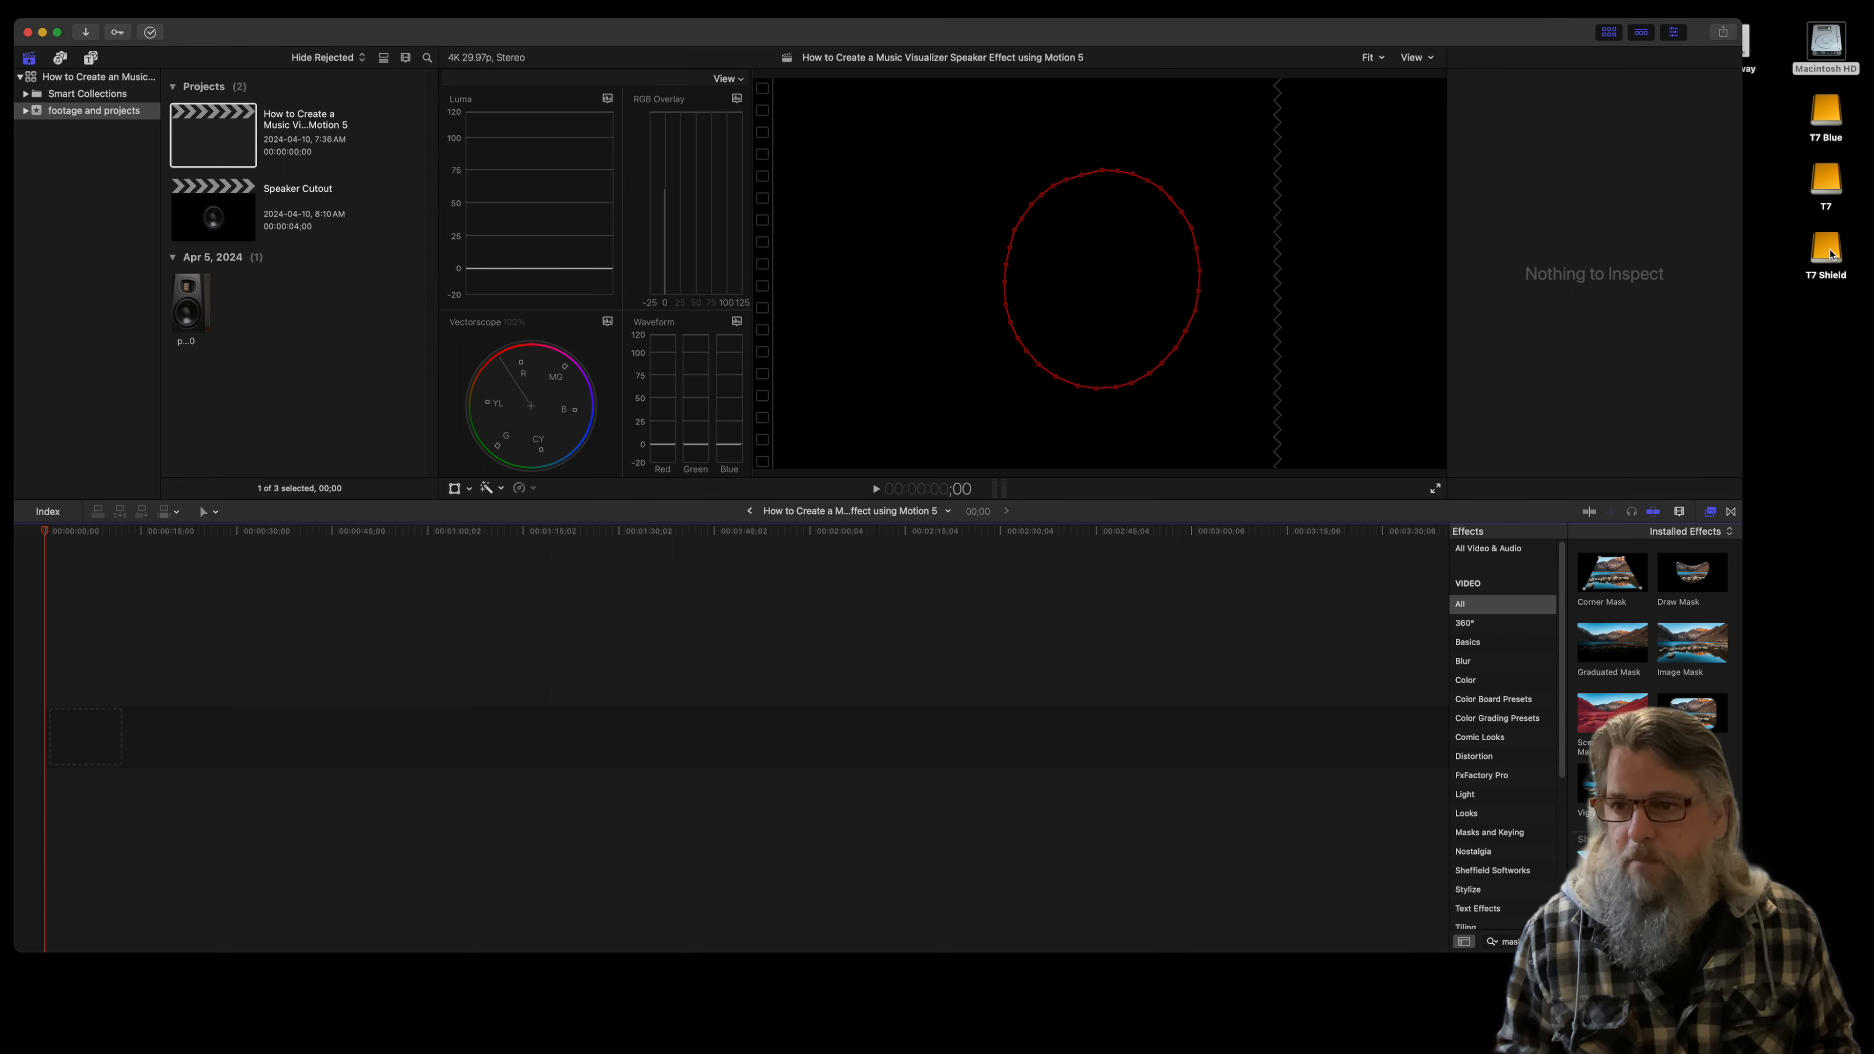
Step: Add GX010322.MP4 from the T7 drive's GoPro HERO11 Black folder, Blue Sky Cloudlapse (Apr-09-2024), to the empty project timeline
double_click(1824, 251)
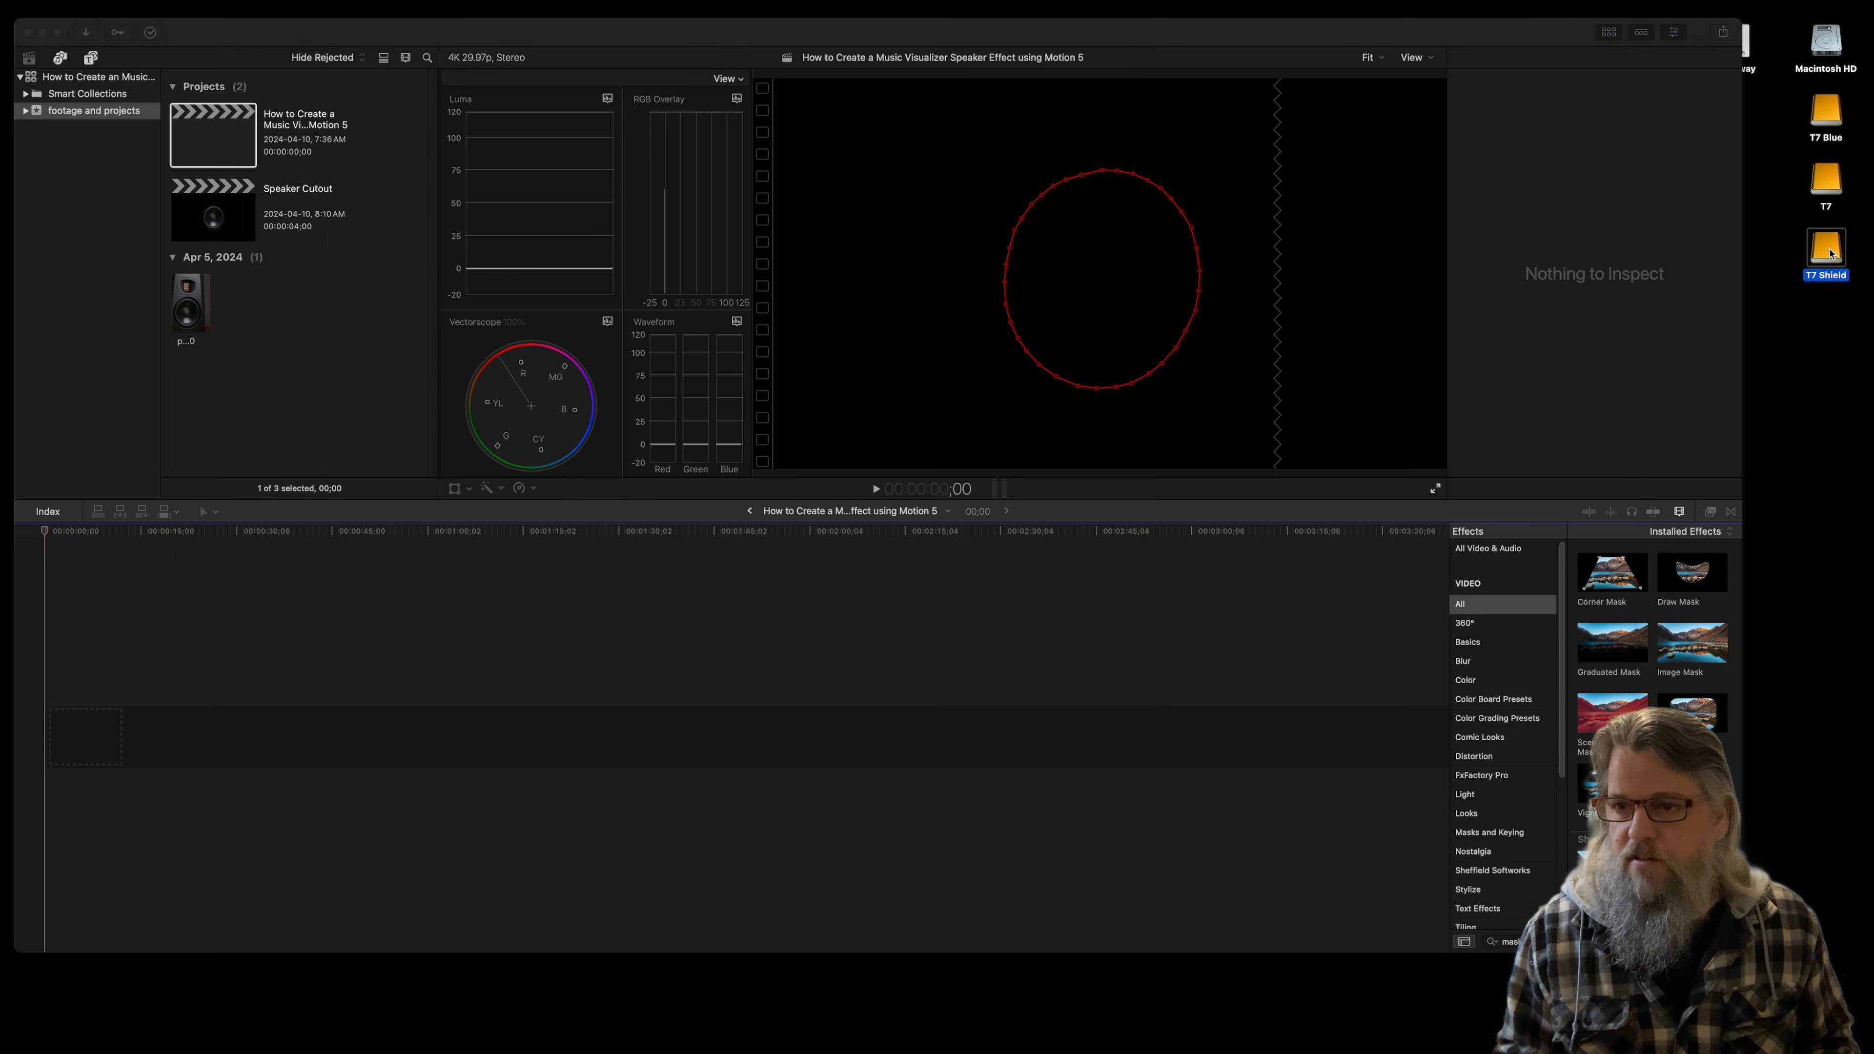
click(874, 558)
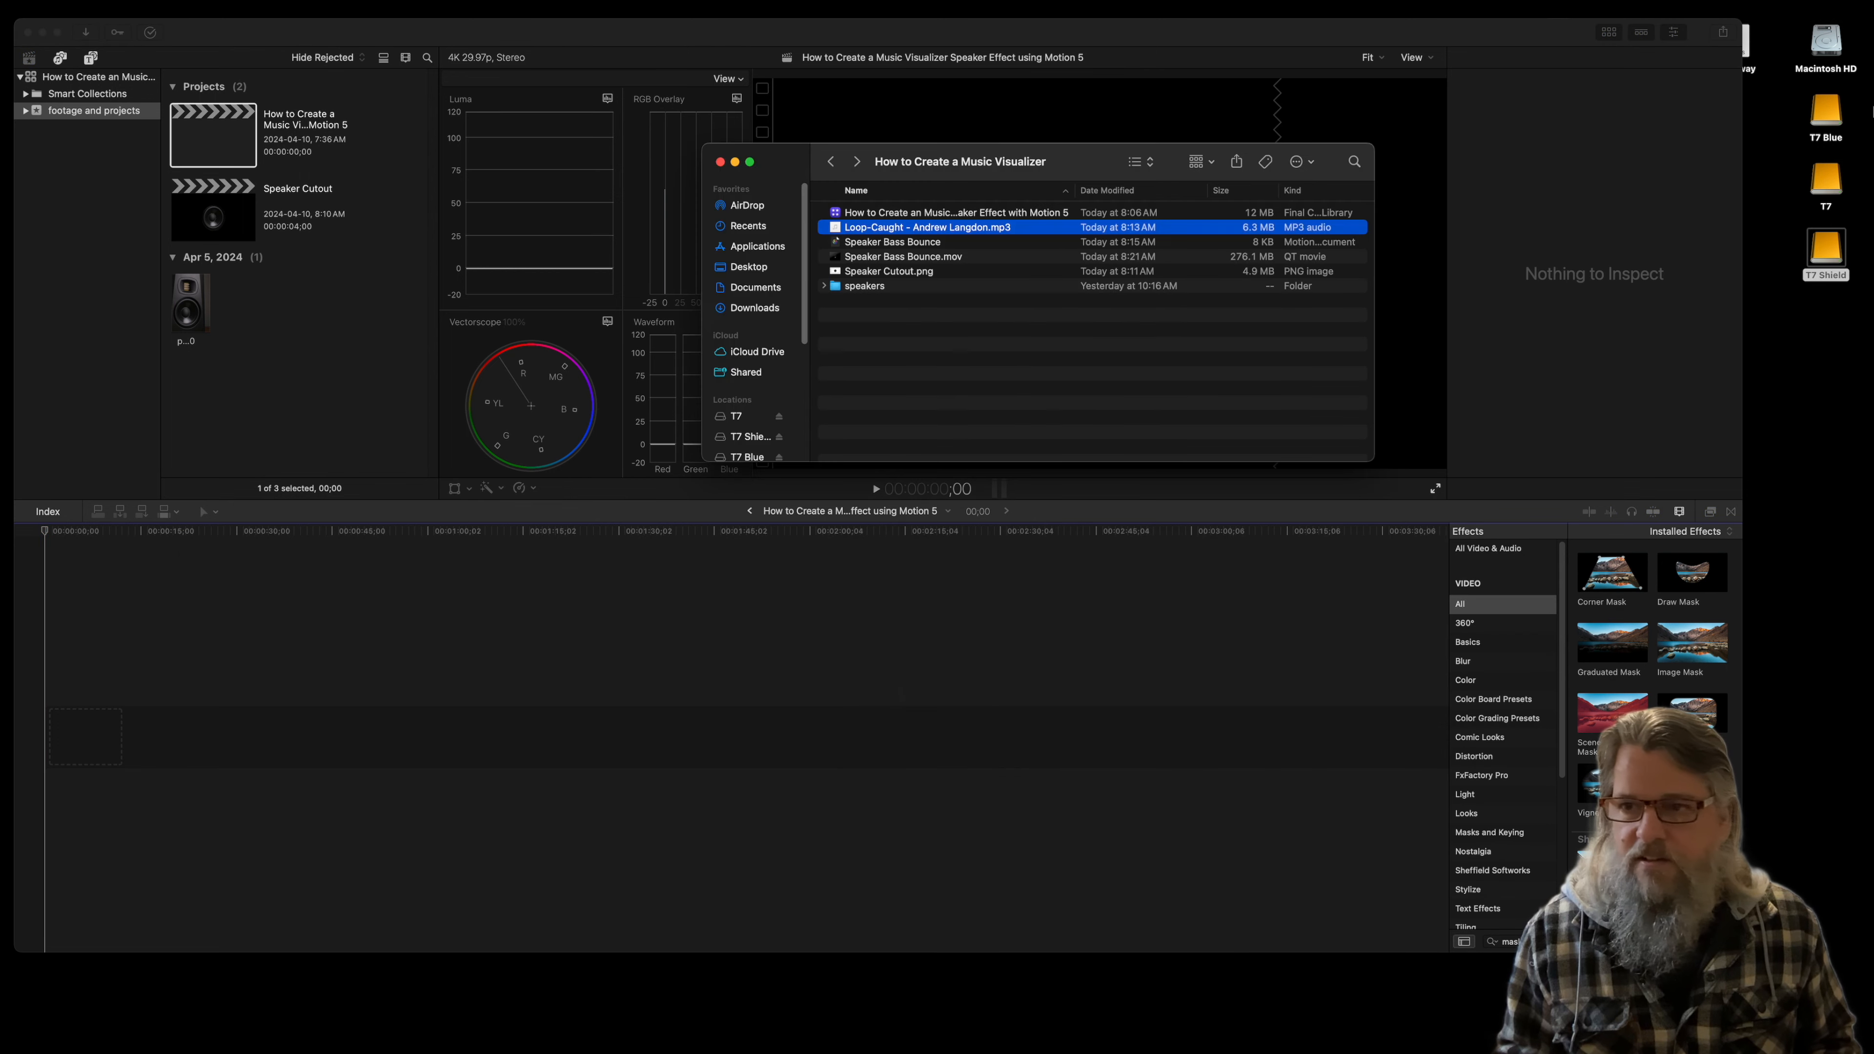
click(1825, 183)
double_click(1825, 183)
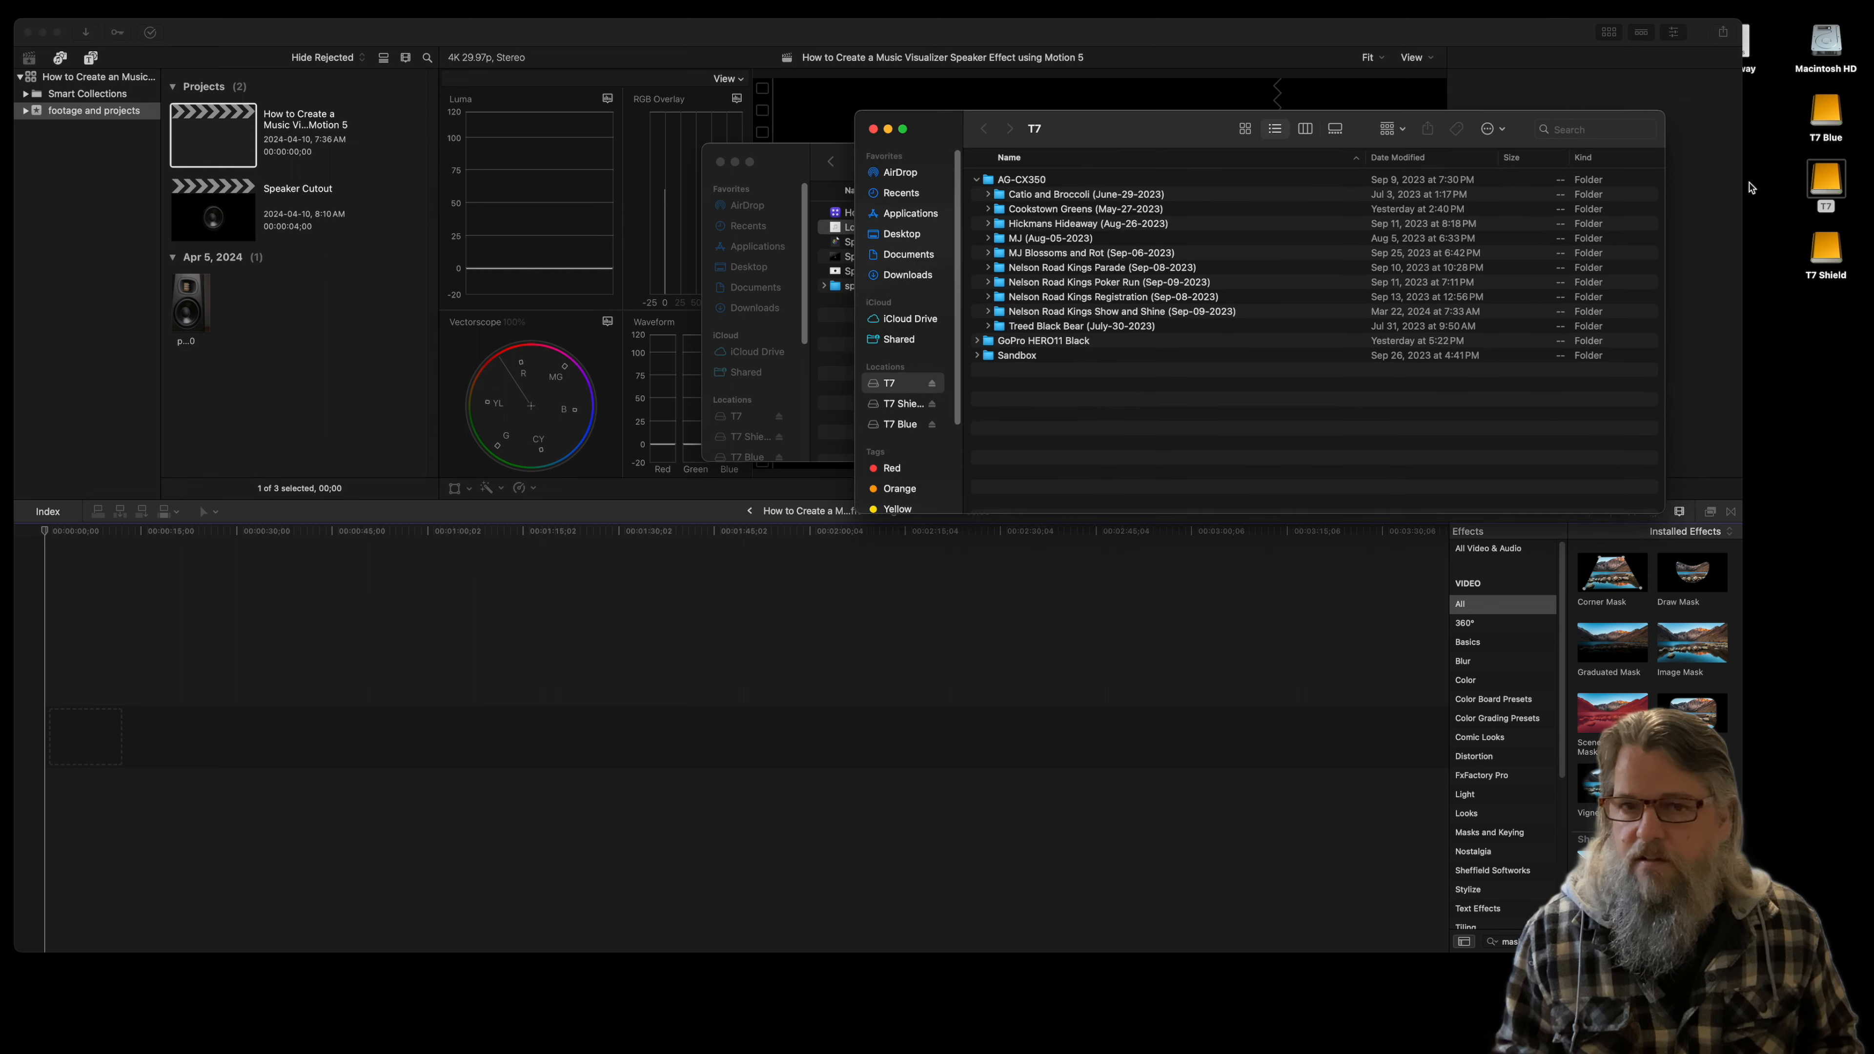
double_click(1022, 341)
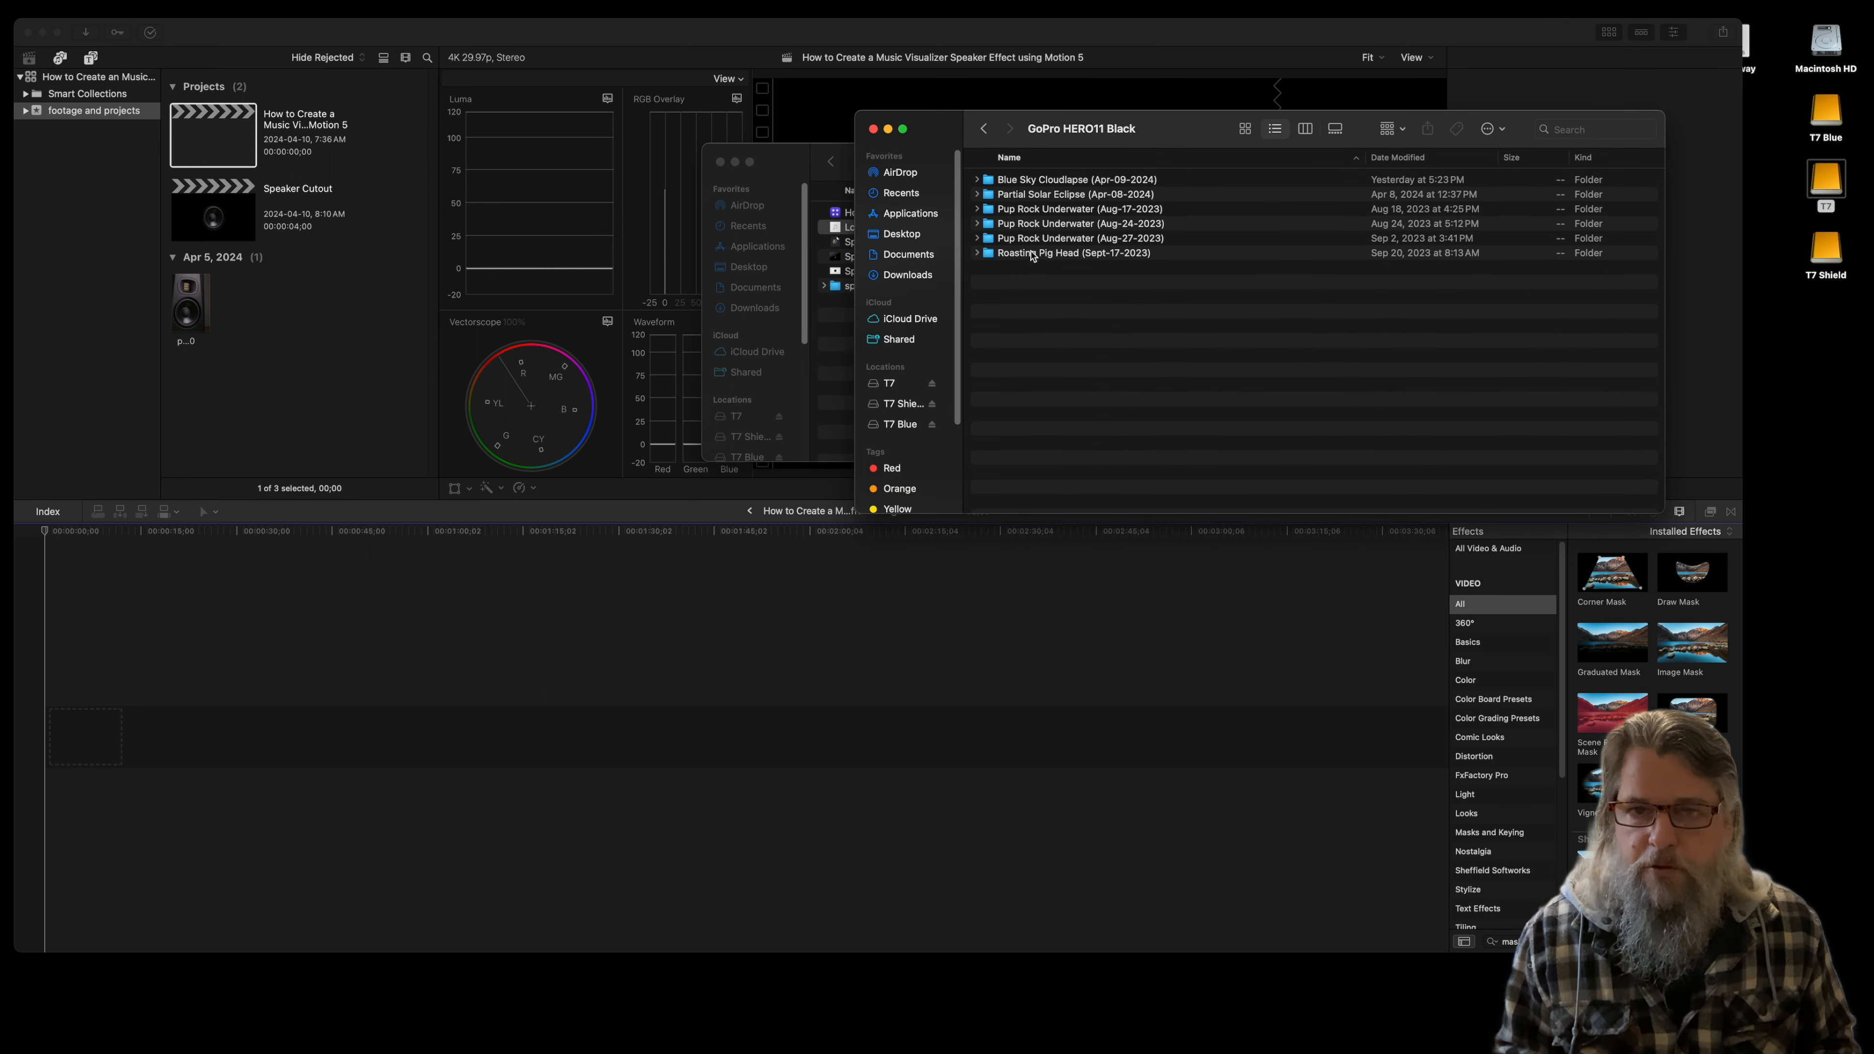
double_click(1022, 180)
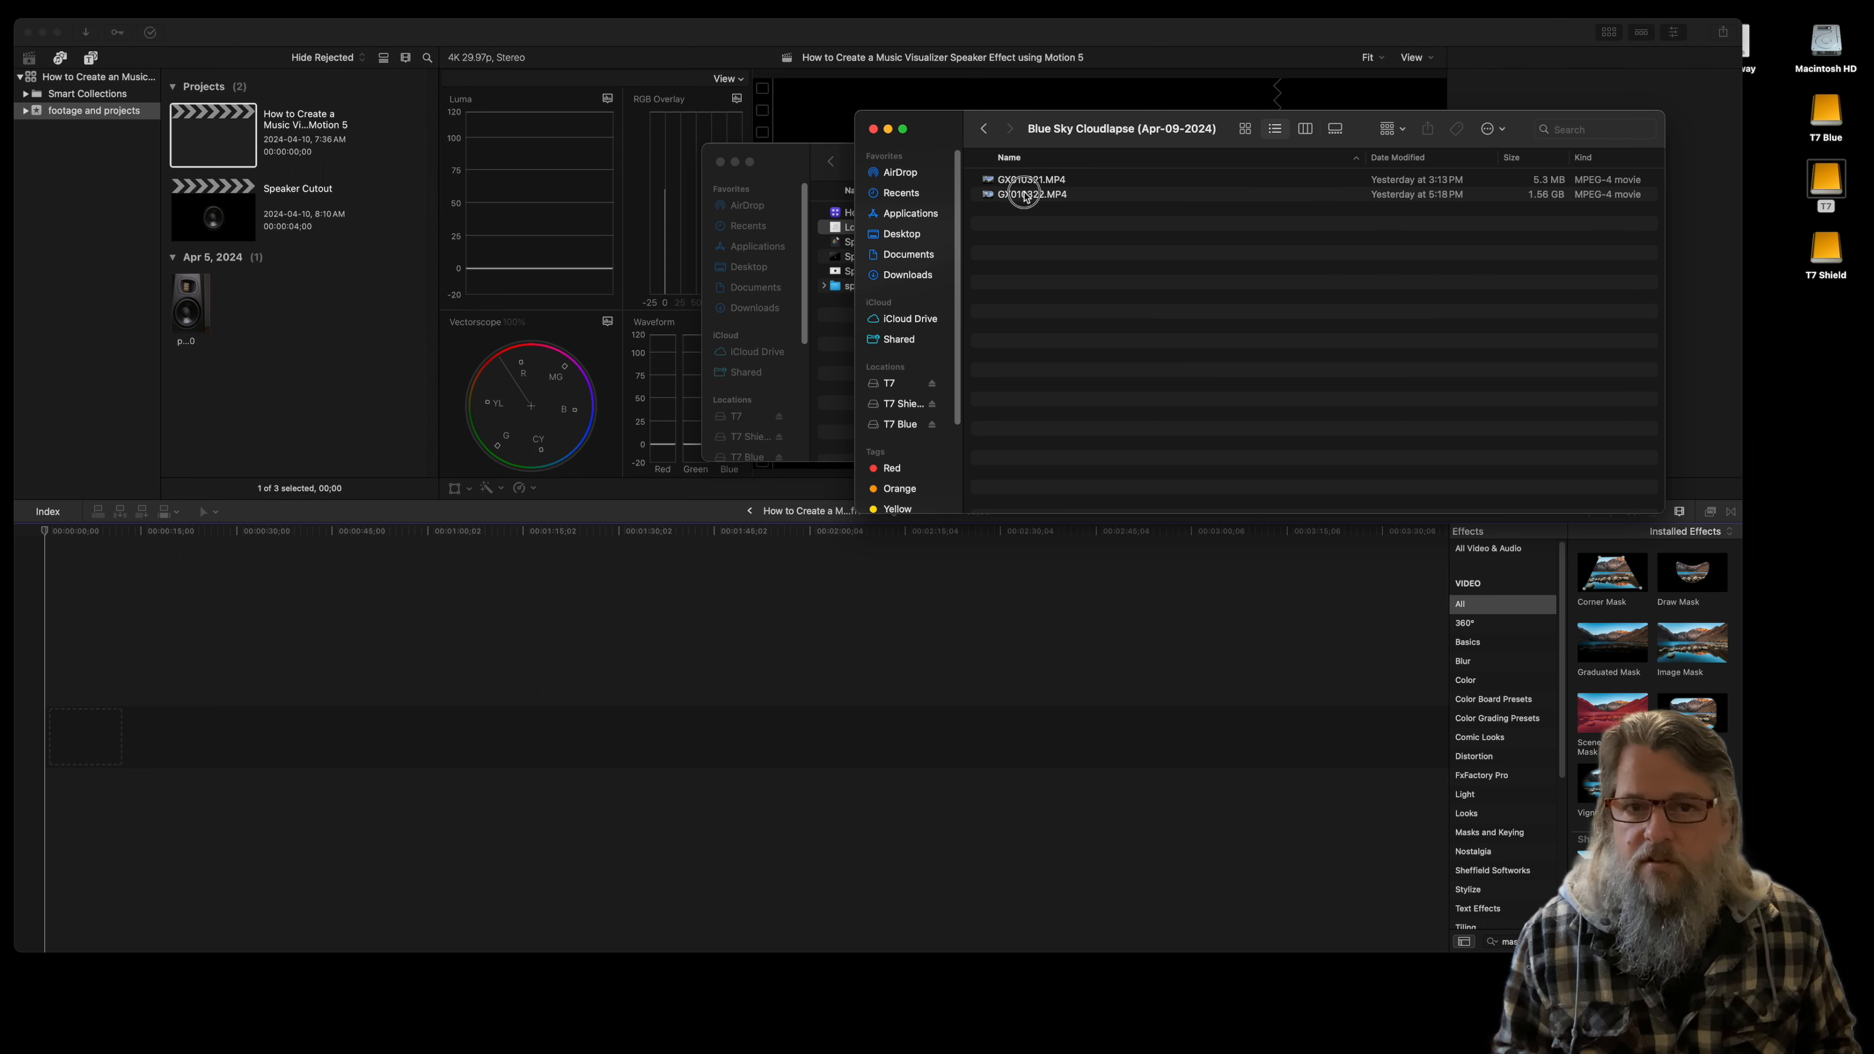
click(1019, 194)
drag(988, 198, 76, 740)
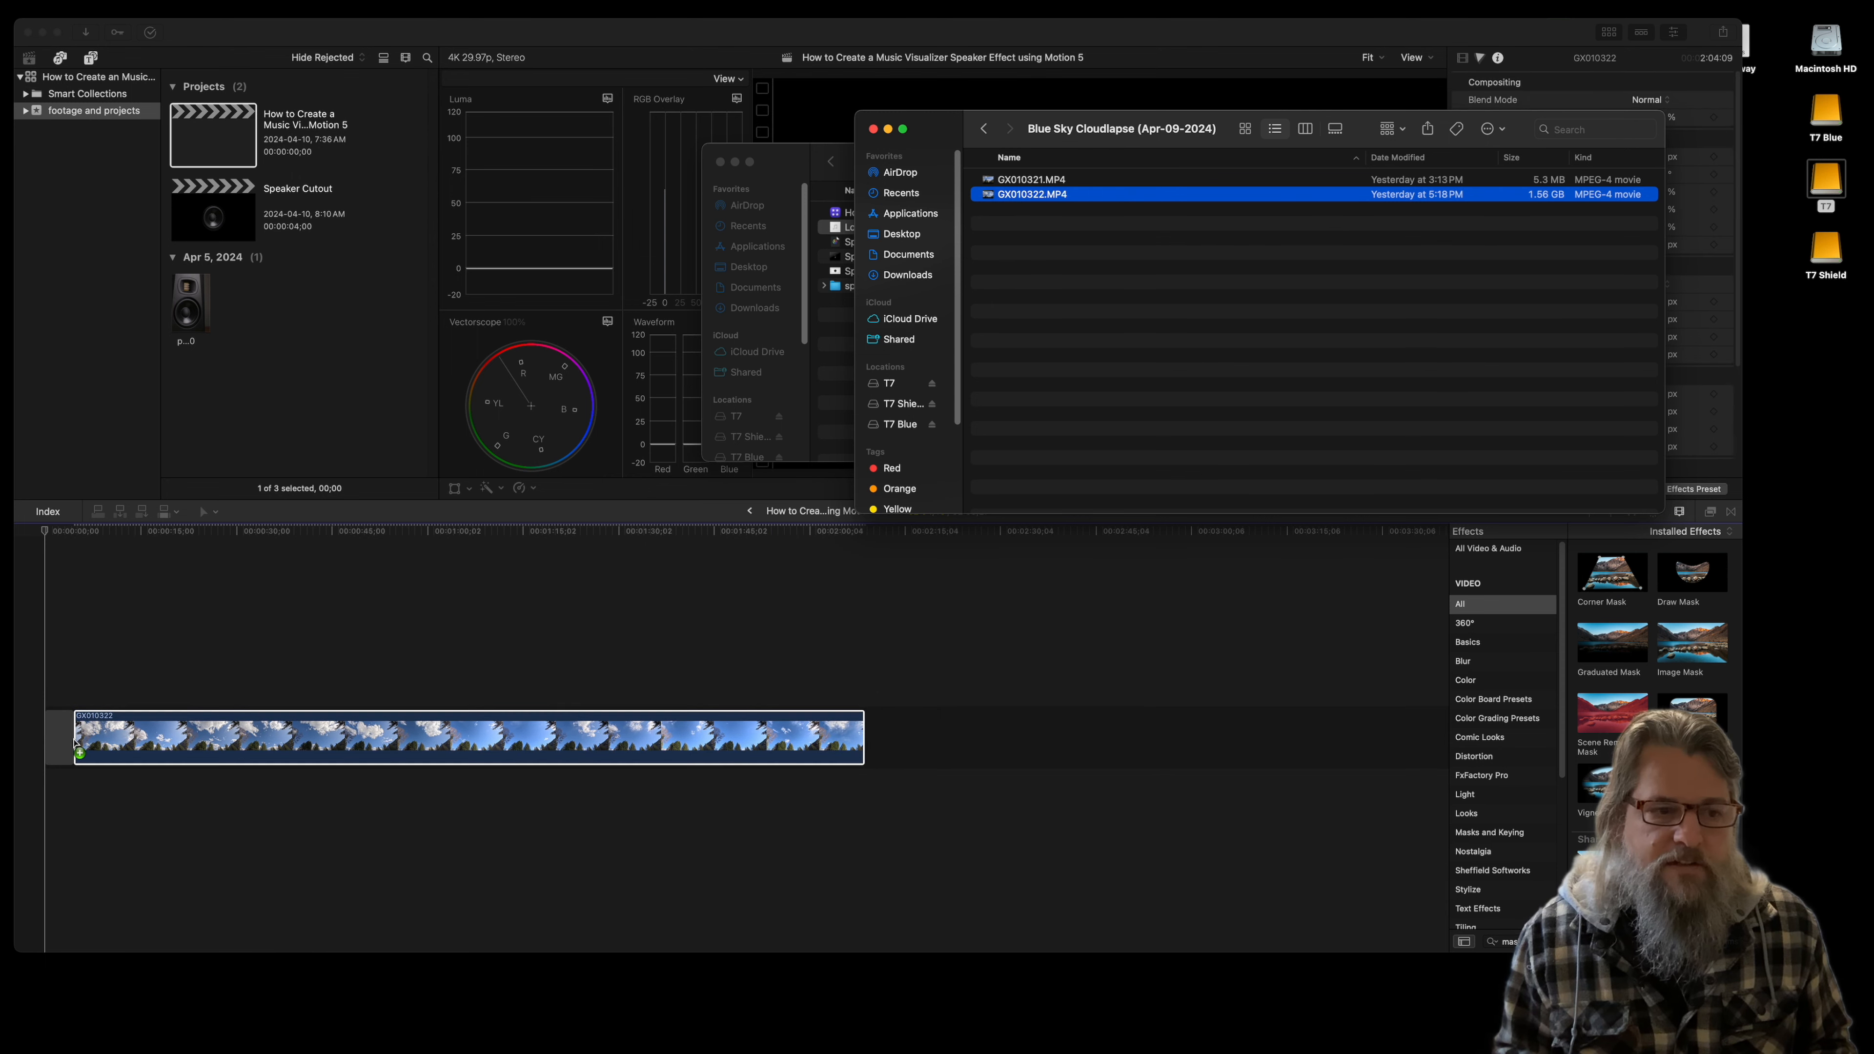
Step: Delete the gap before the sky clip in the timeline and play the first few seconds
drag(631, 32, 732, 32)
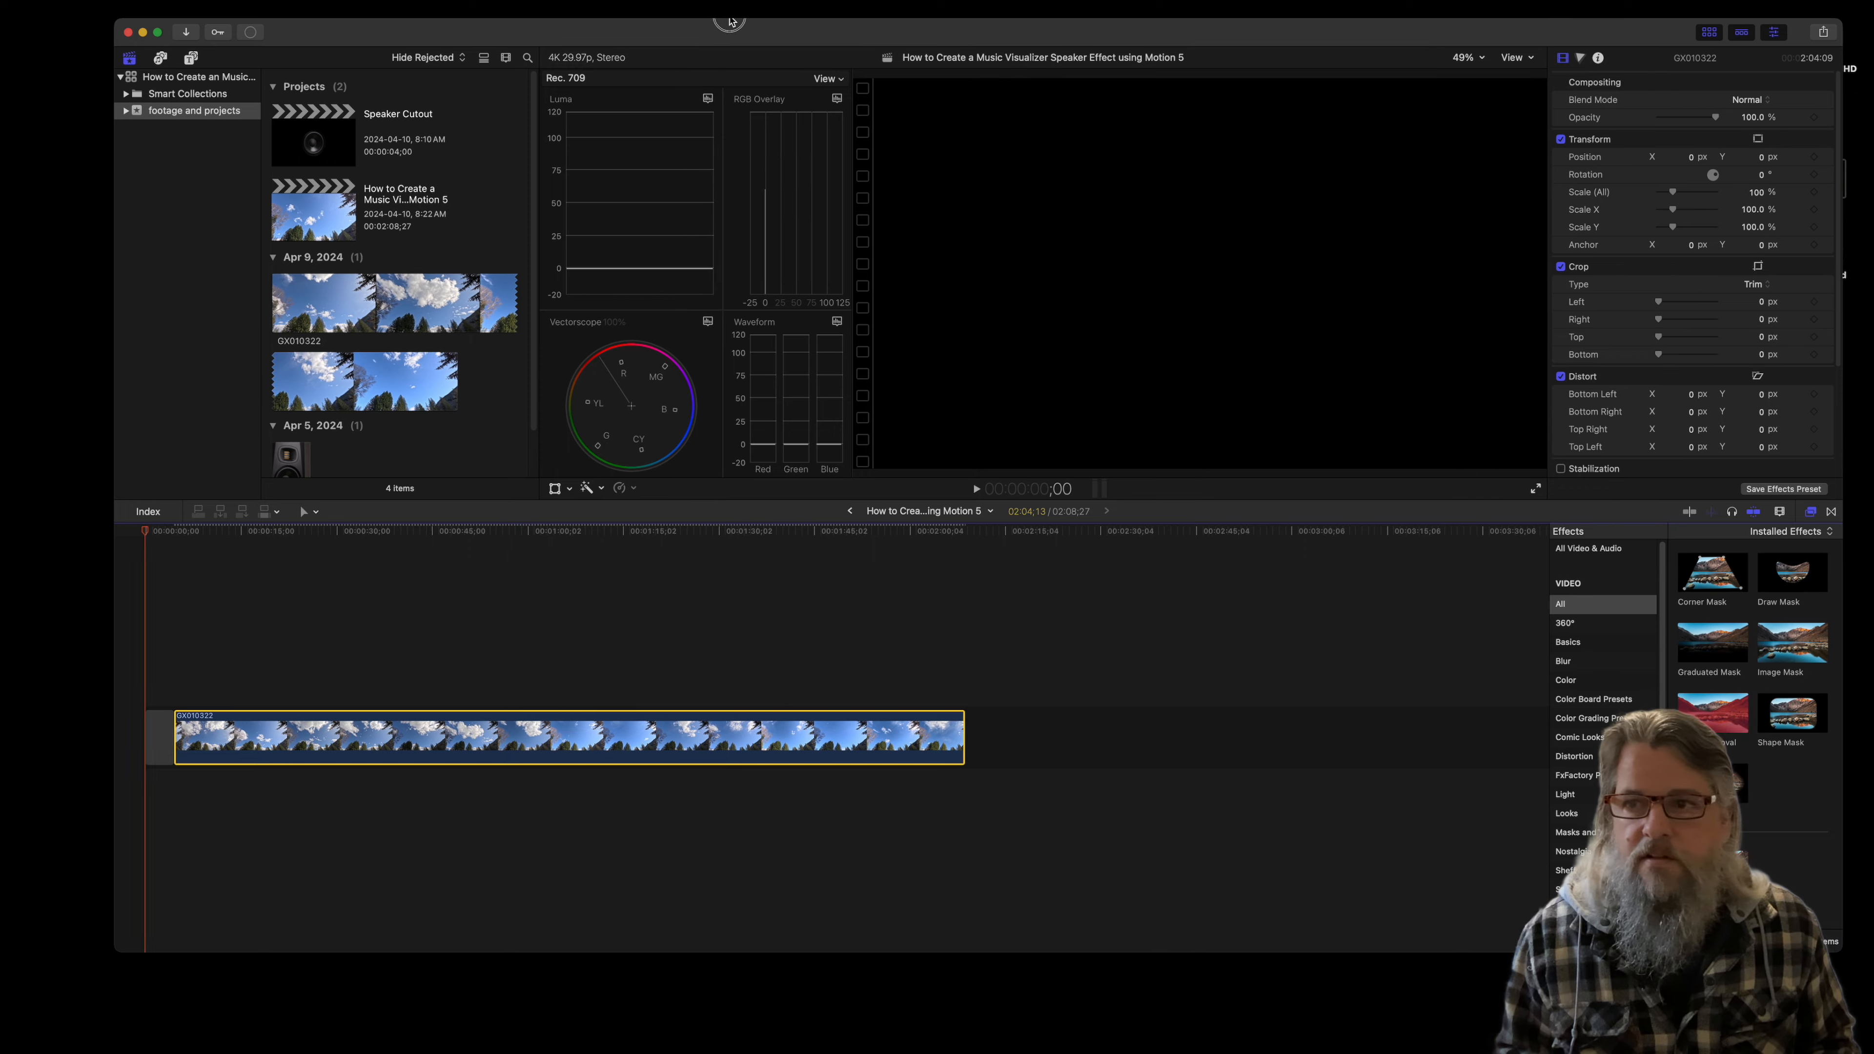
click(155, 751)
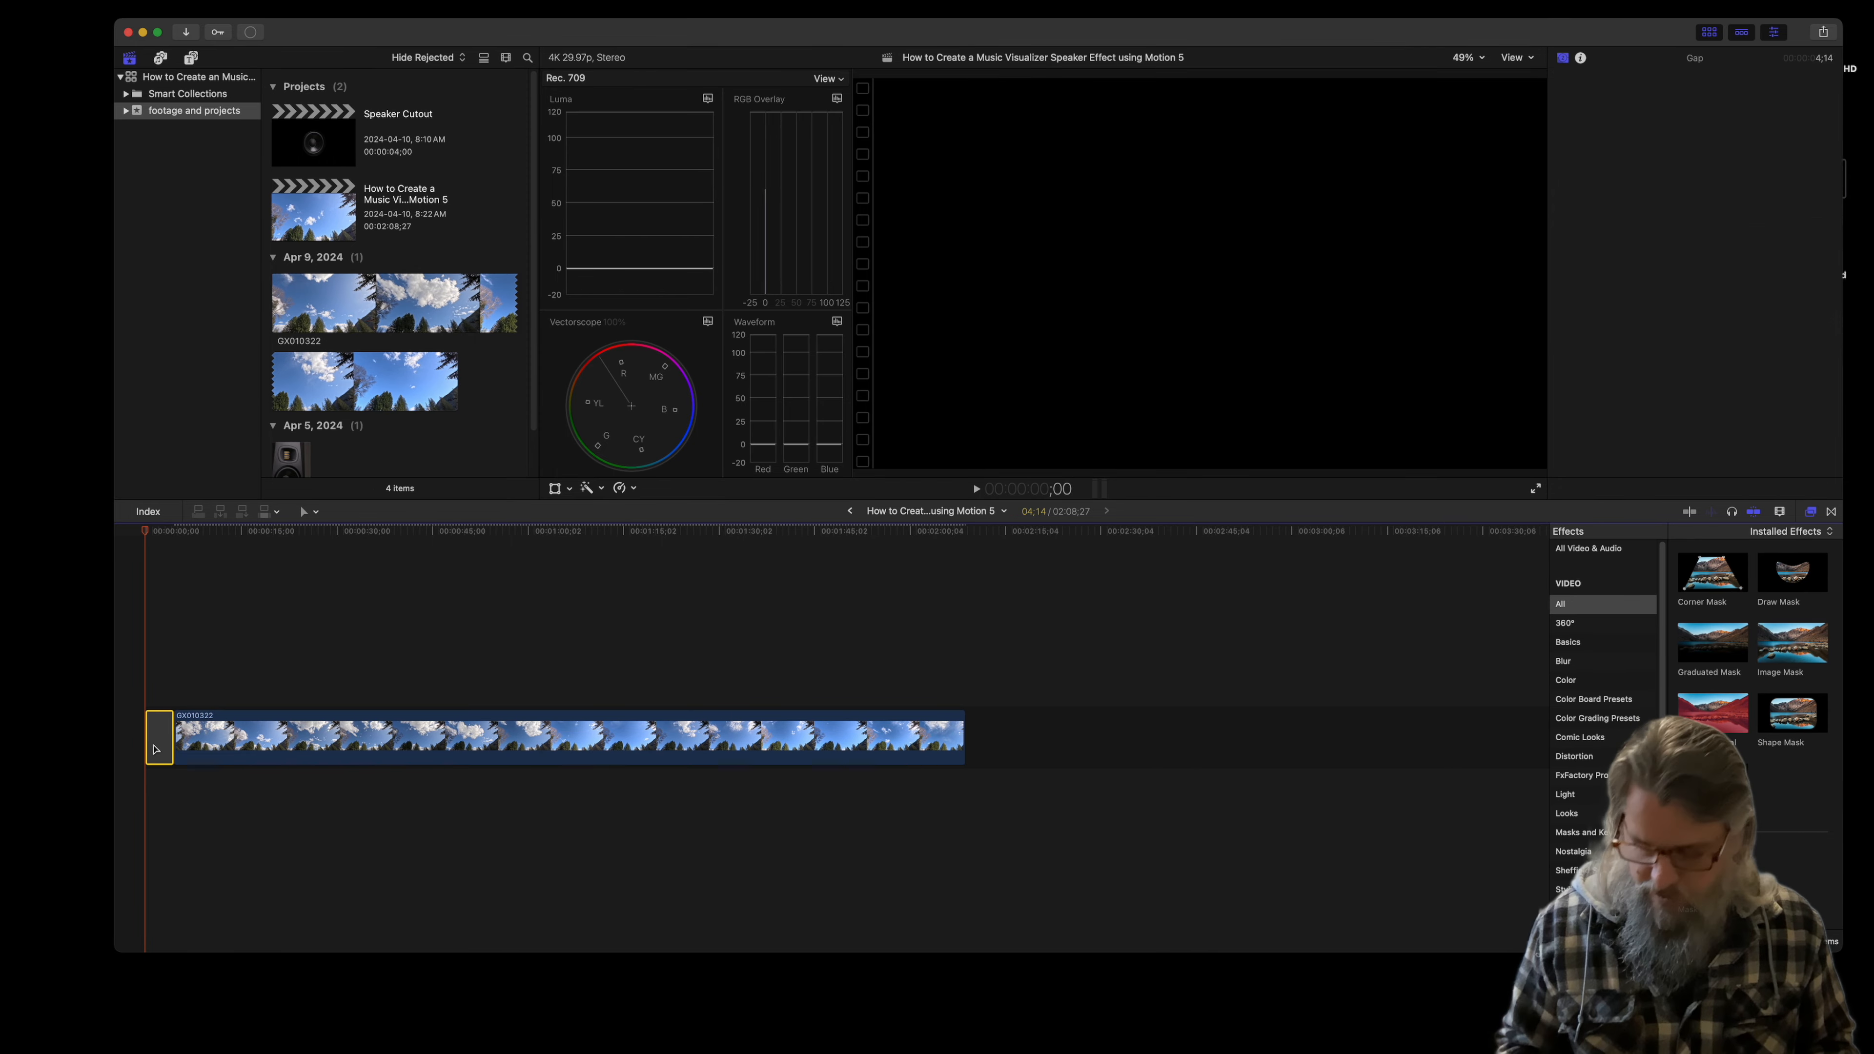
key(BackSpace)
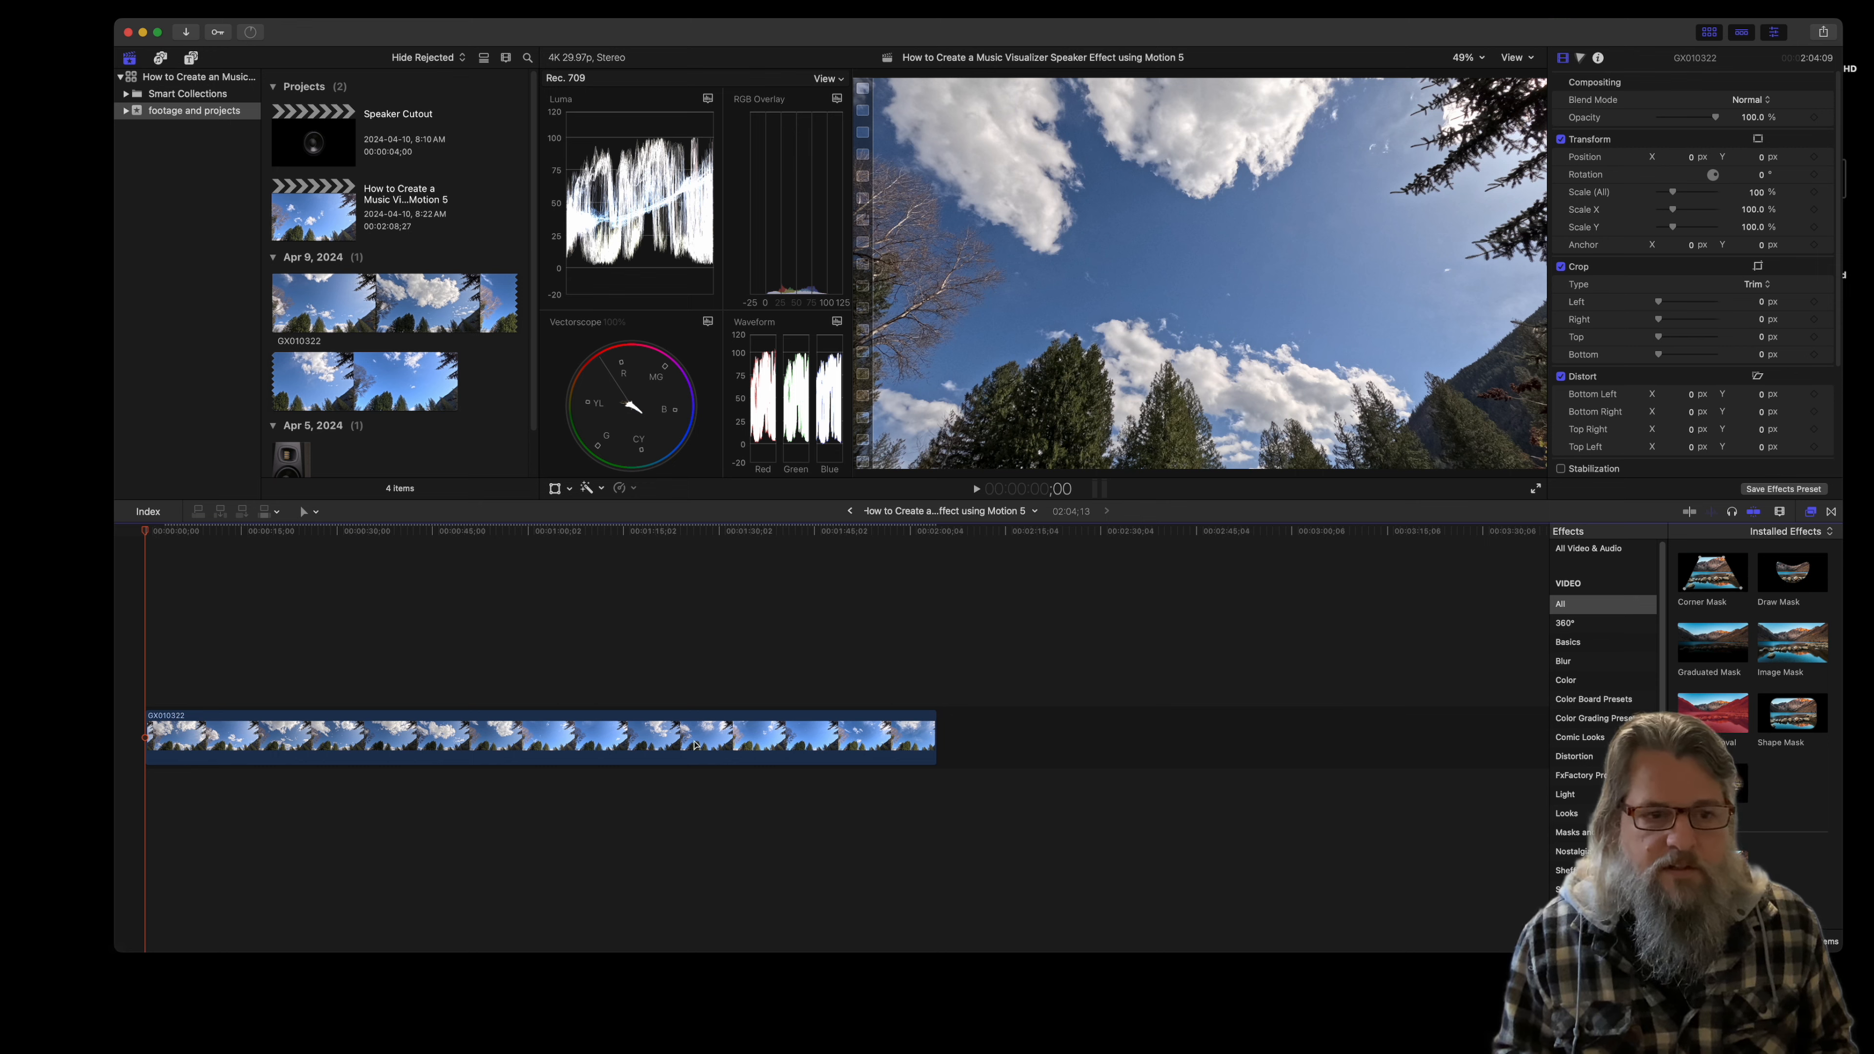
key(space)
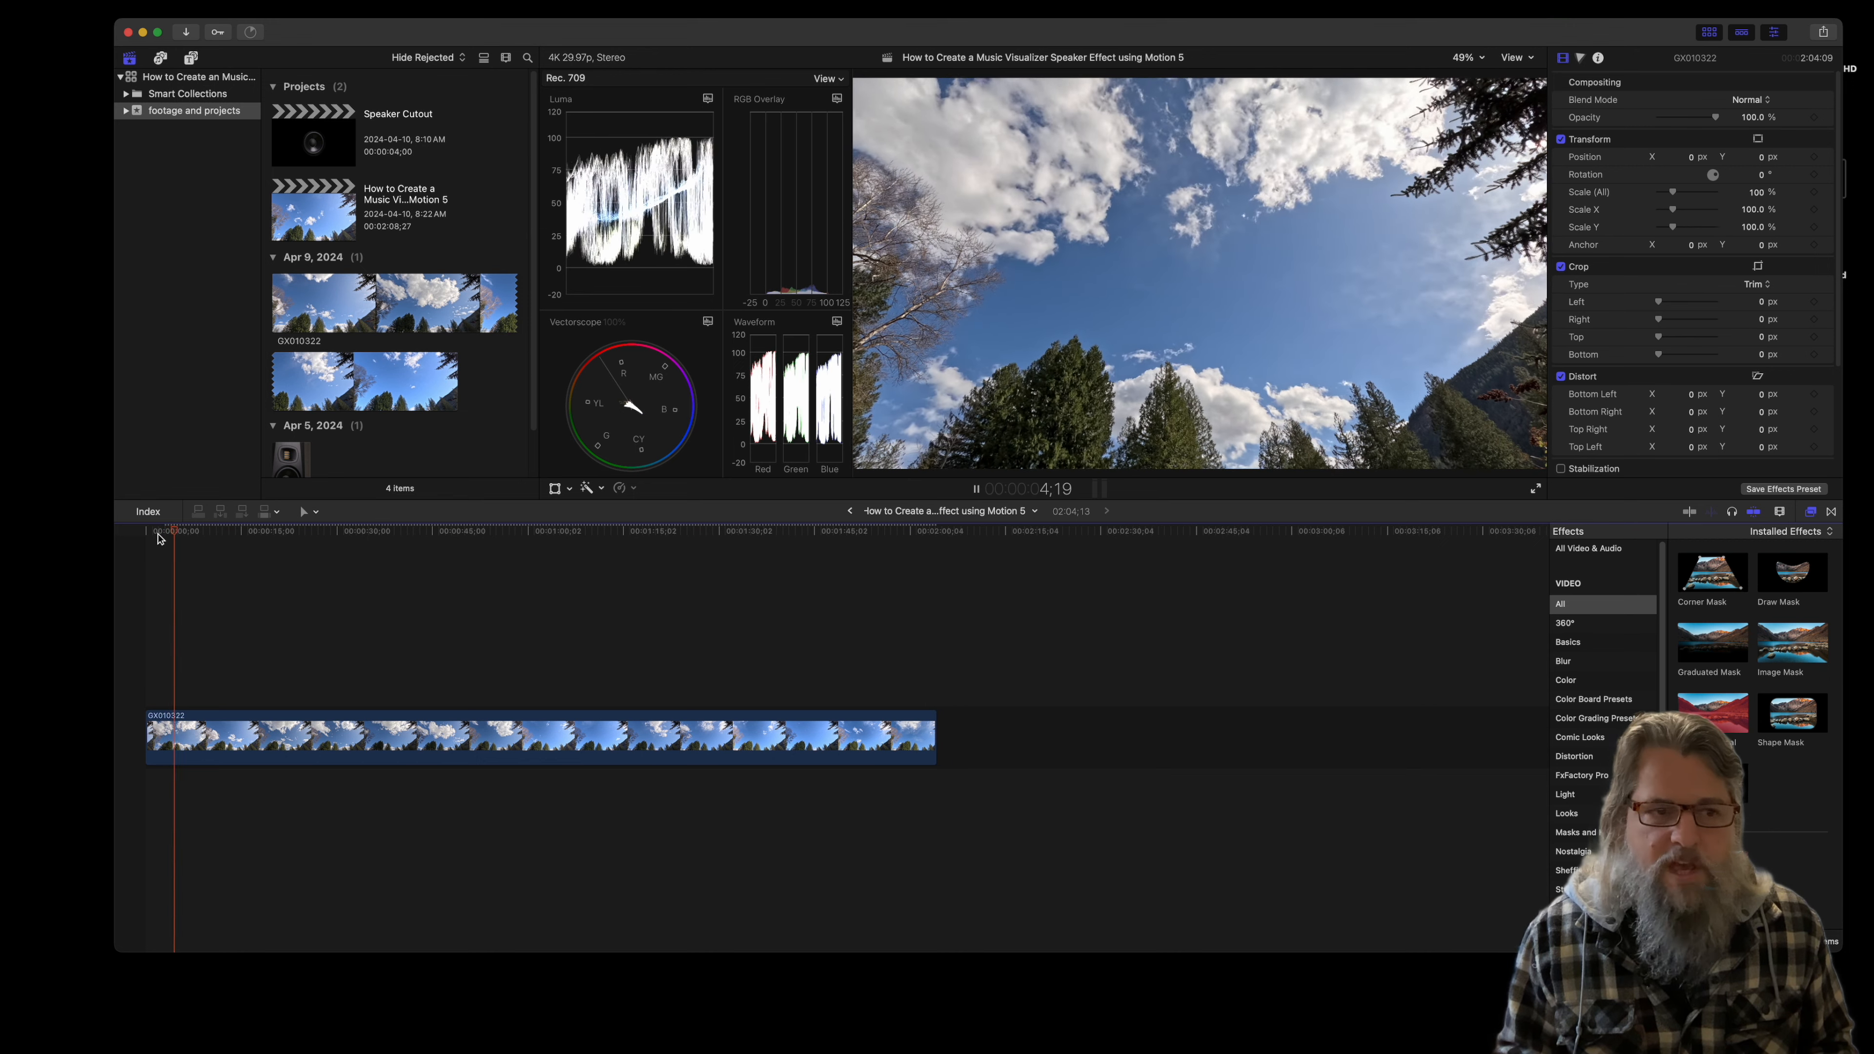
key(space)
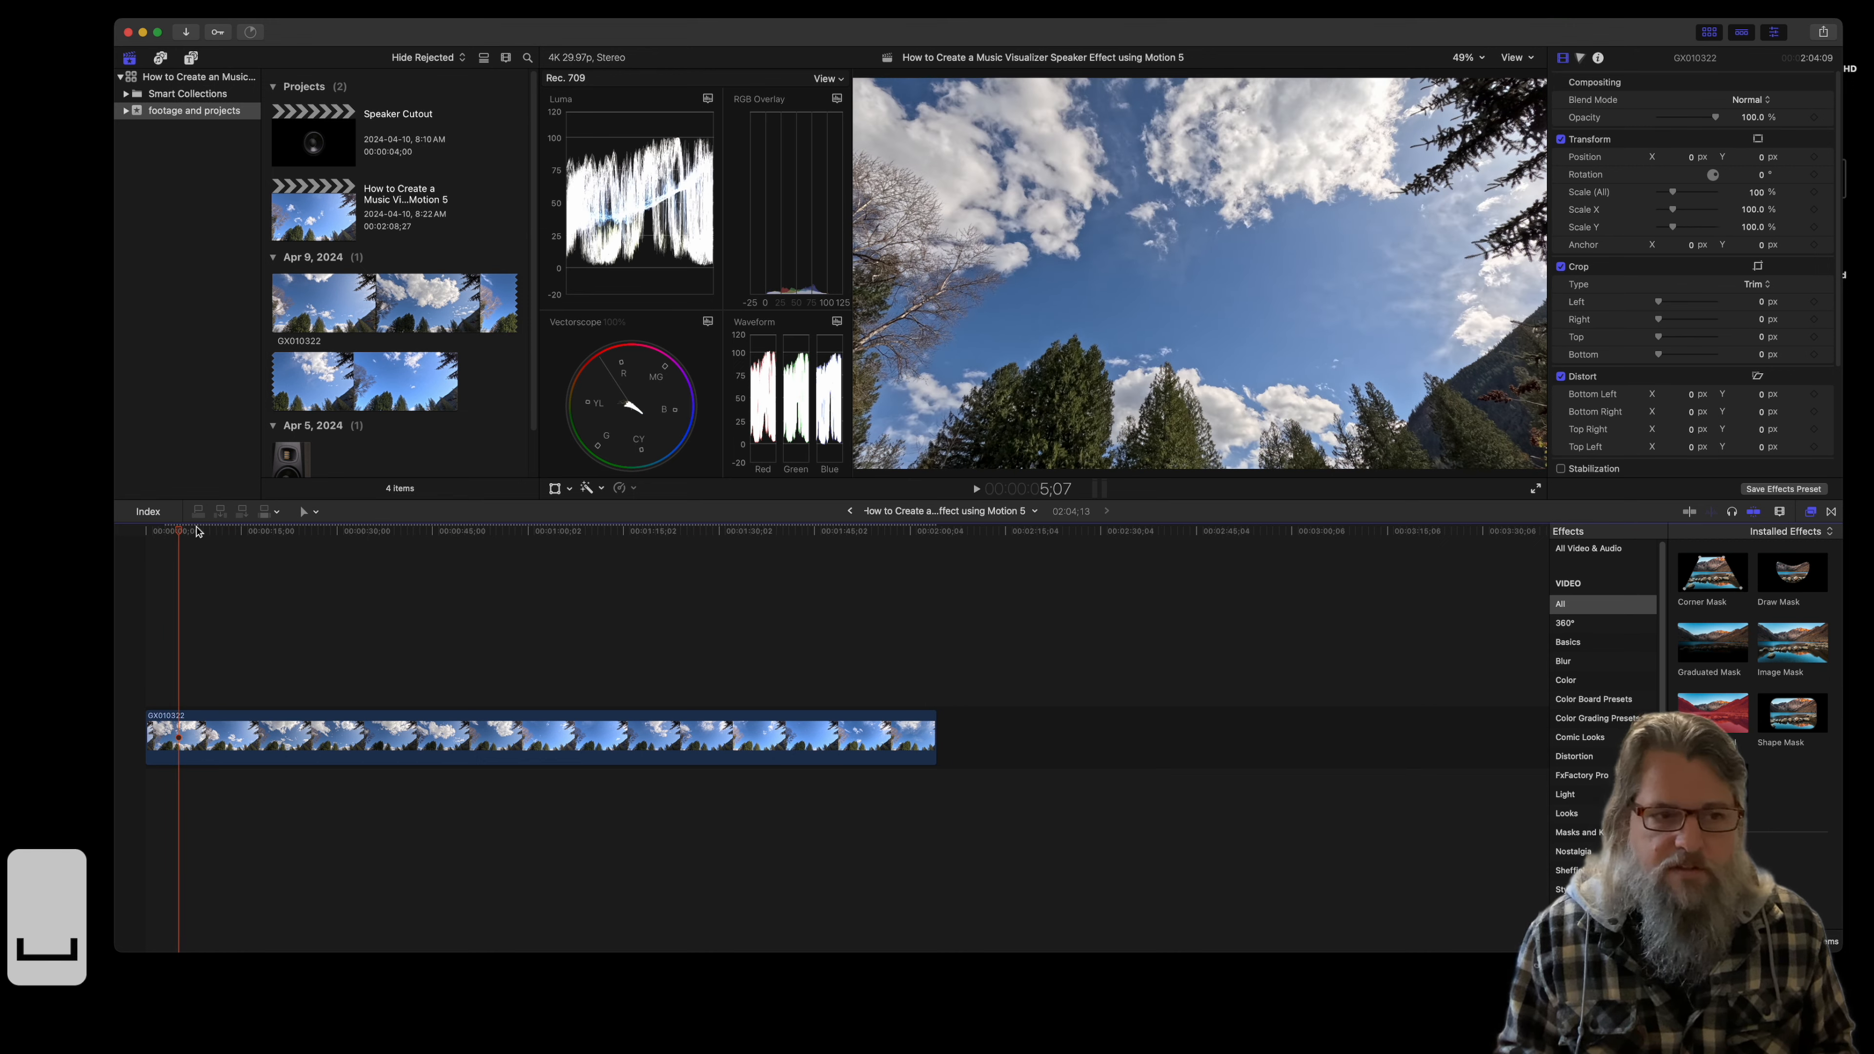
Step: Trim the end of the sky clip so it lasts 10 seconds
click(180, 532)
drag(180, 532, 208, 539)
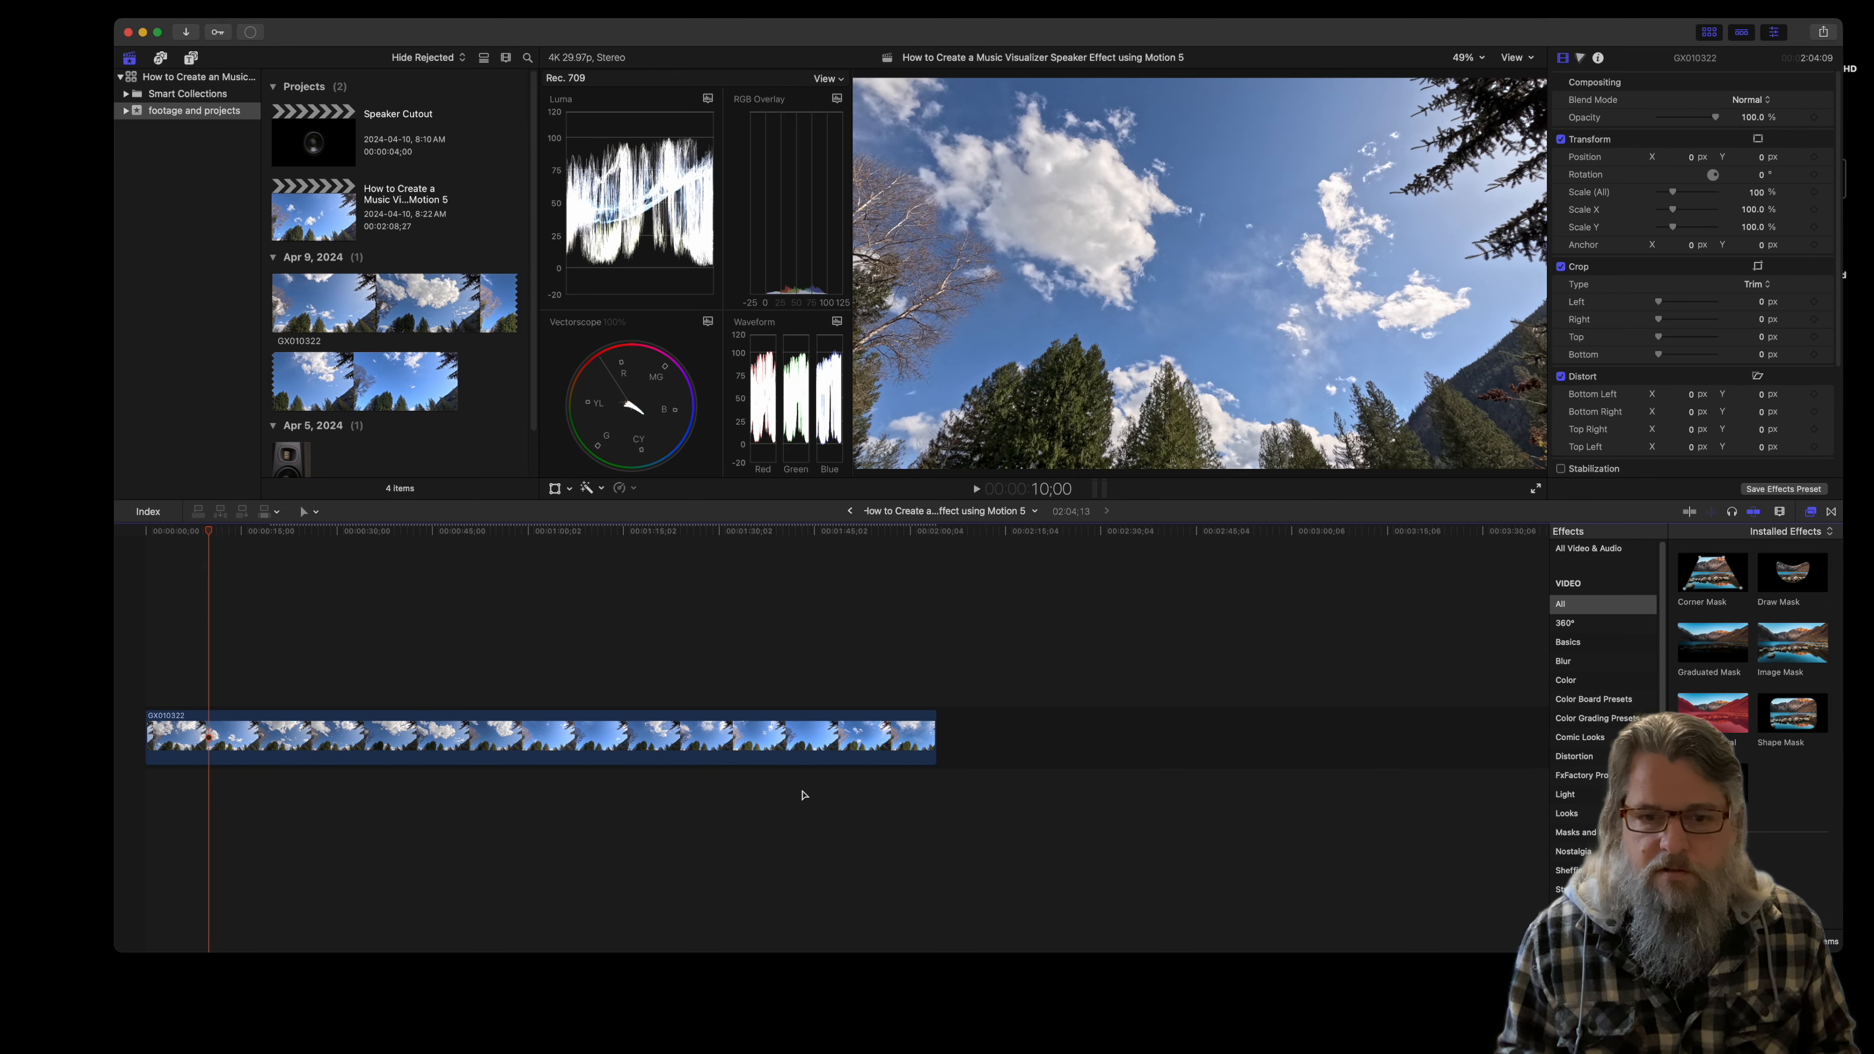
drag(931, 734, 214, 746)
key(super+equal)
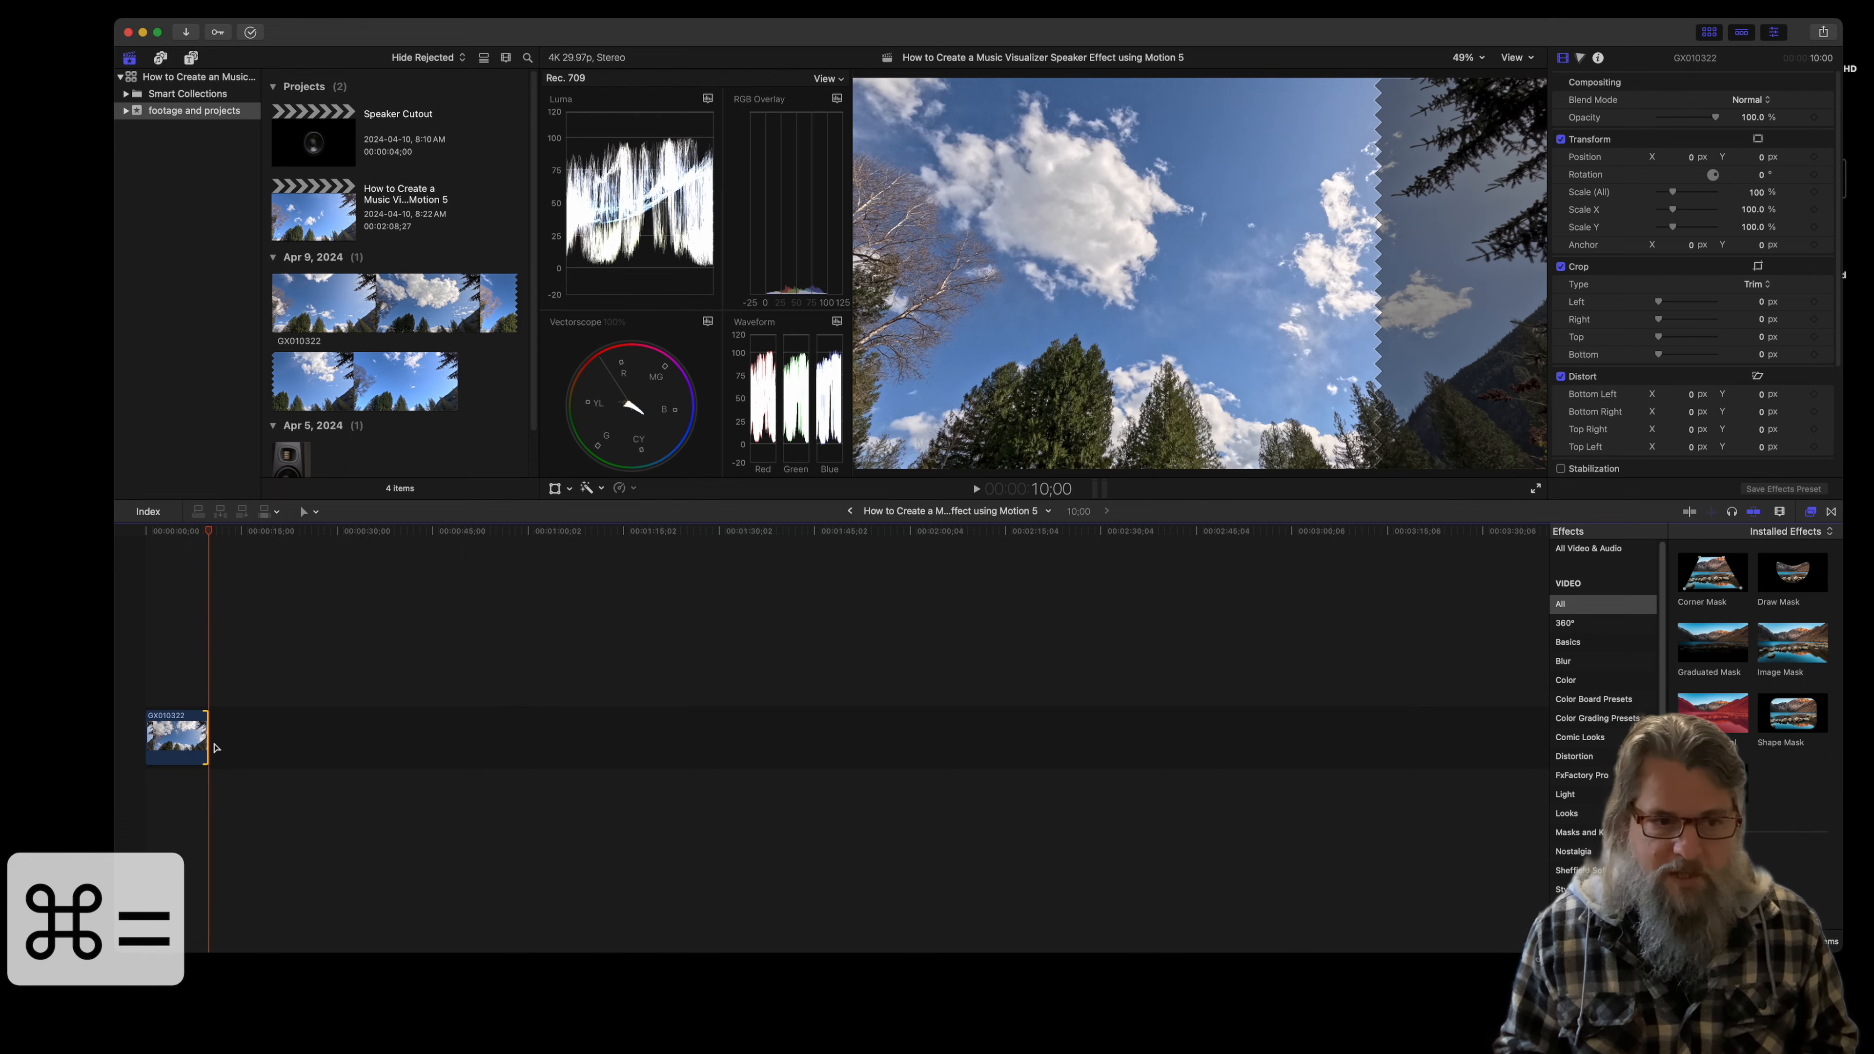
Step: Look at the Speaker Cutout project, return to the visualizer project and play the trimmed sky clip from its start
double_click(300, 151)
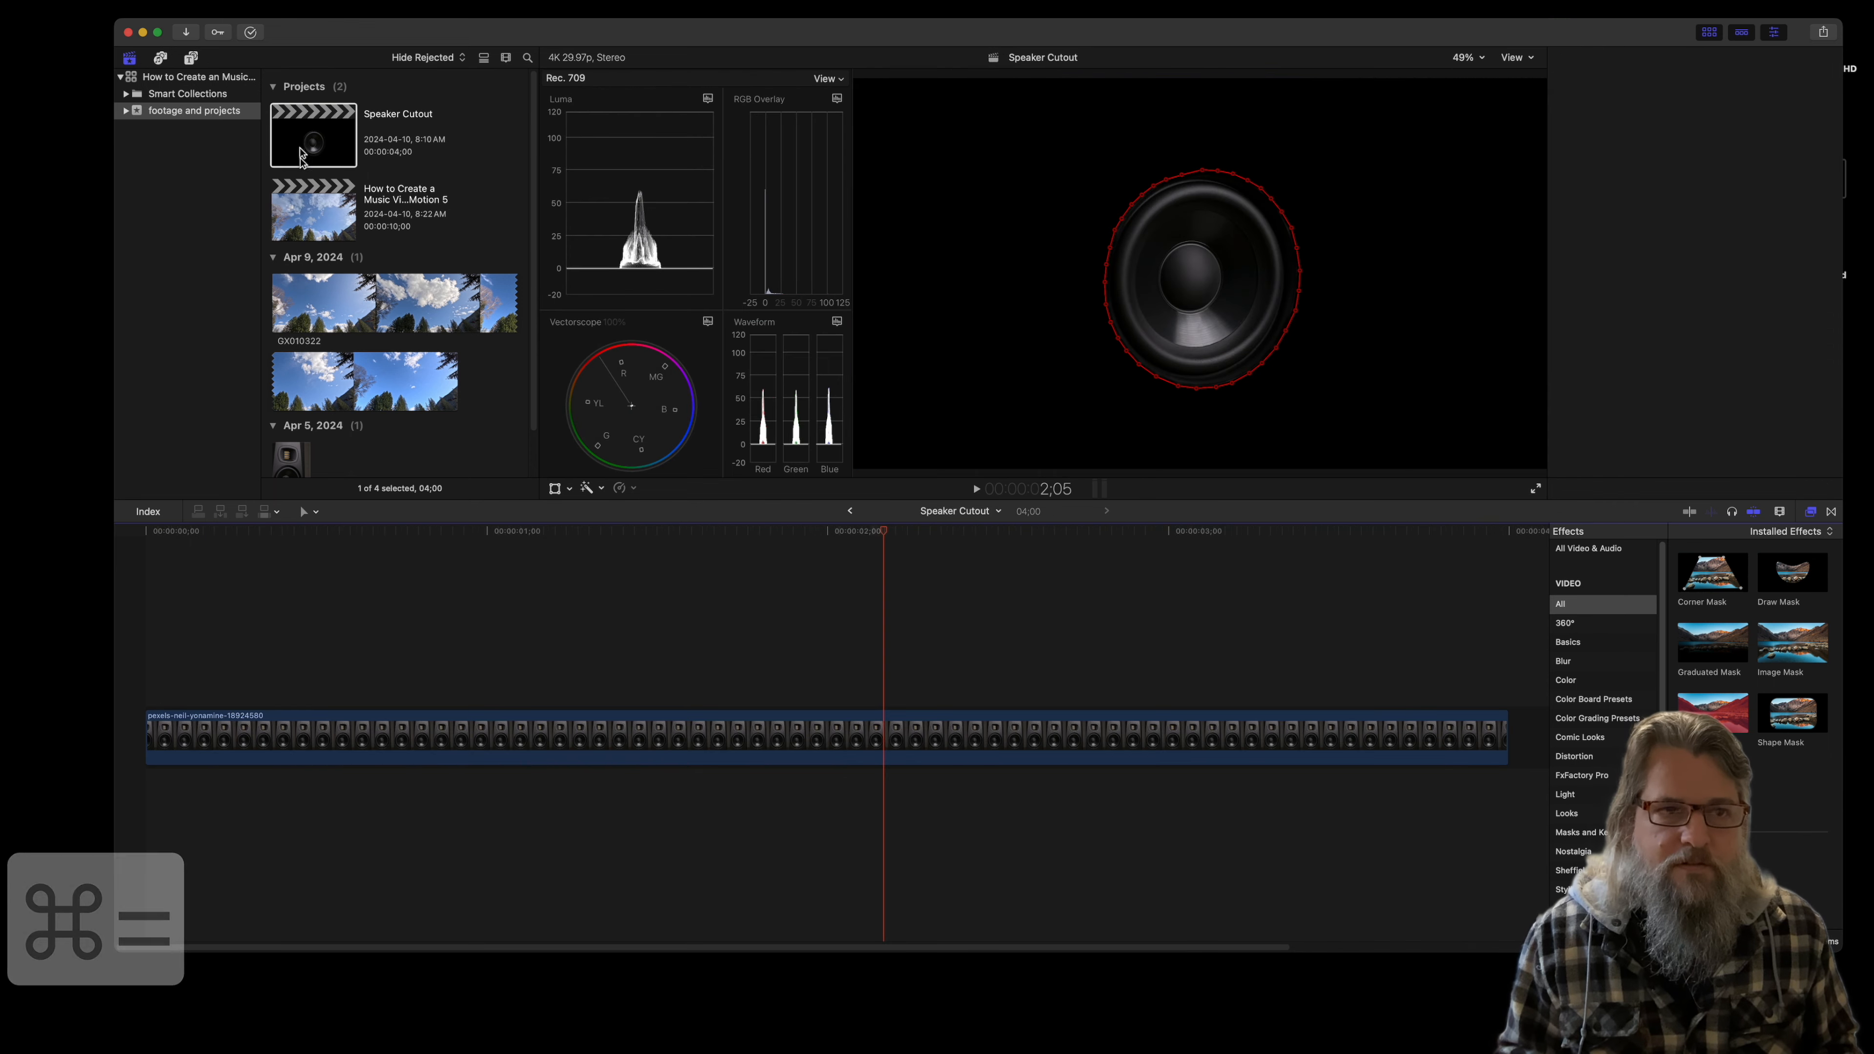
double_click(314, 231)
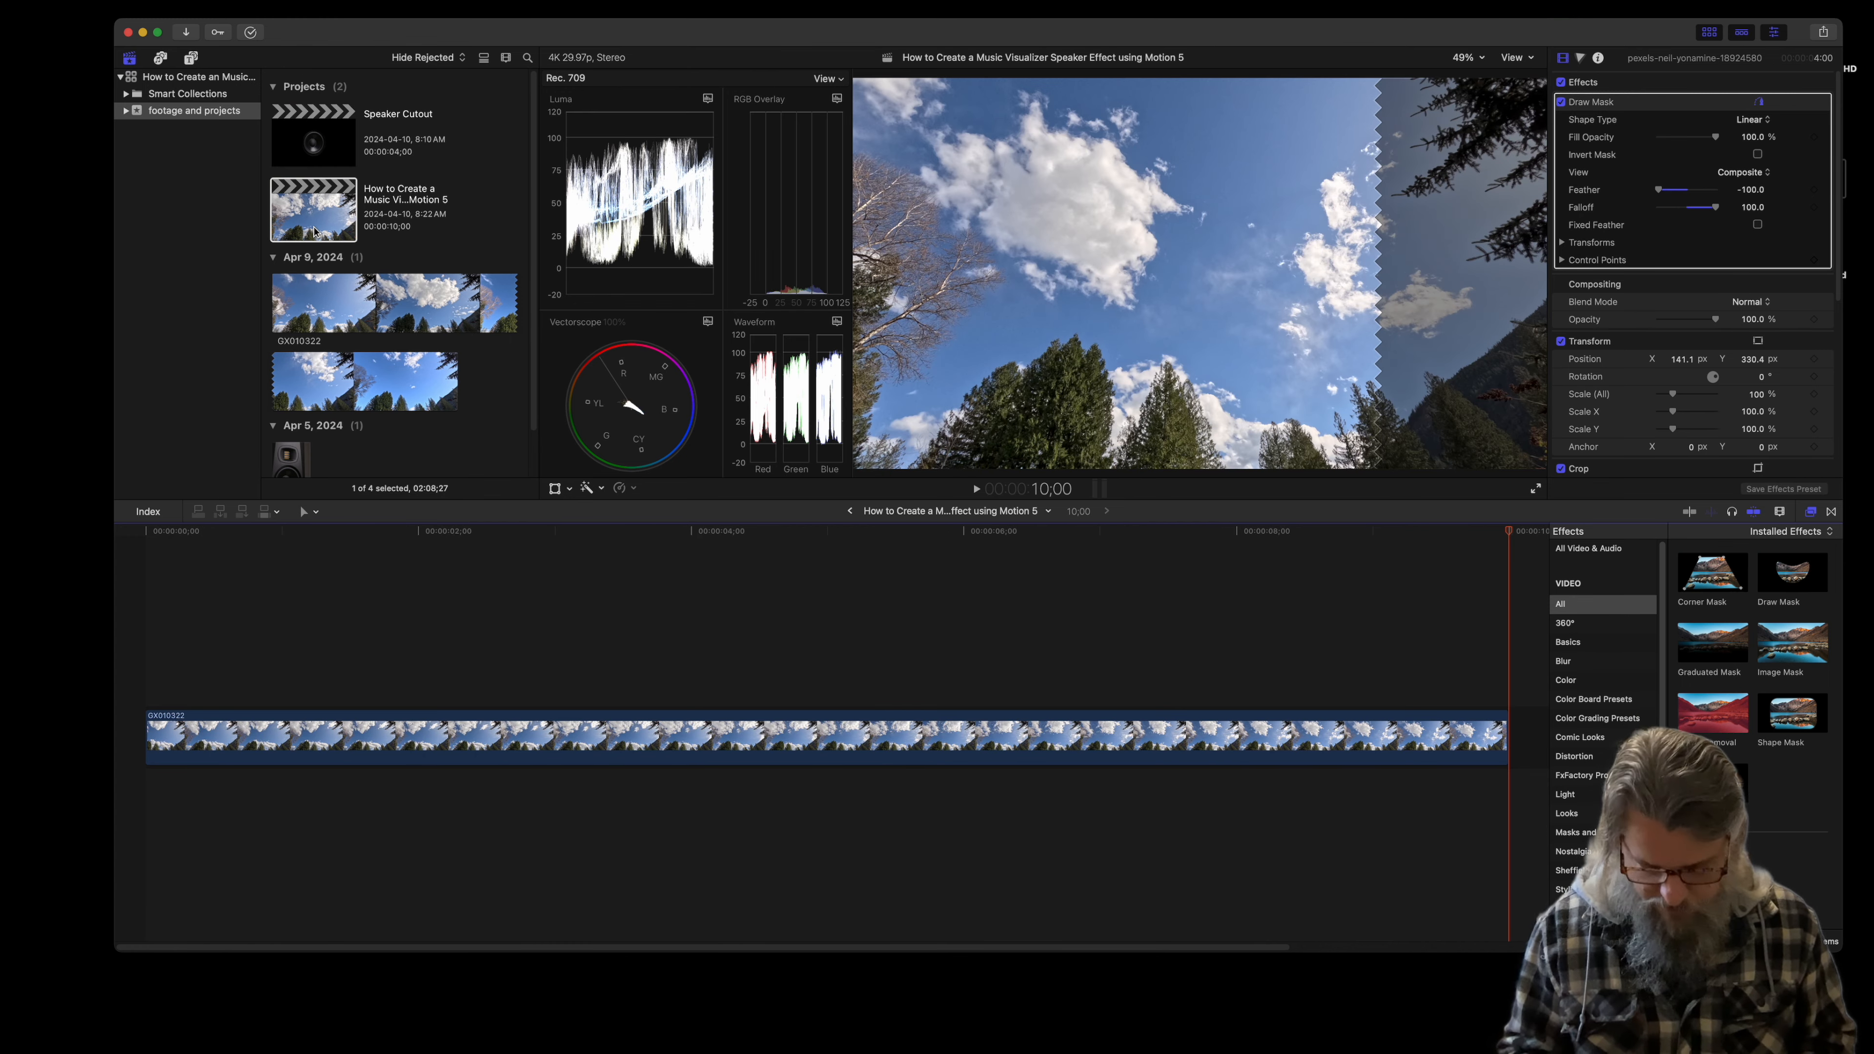
key(super+minus)
key(super+equal)
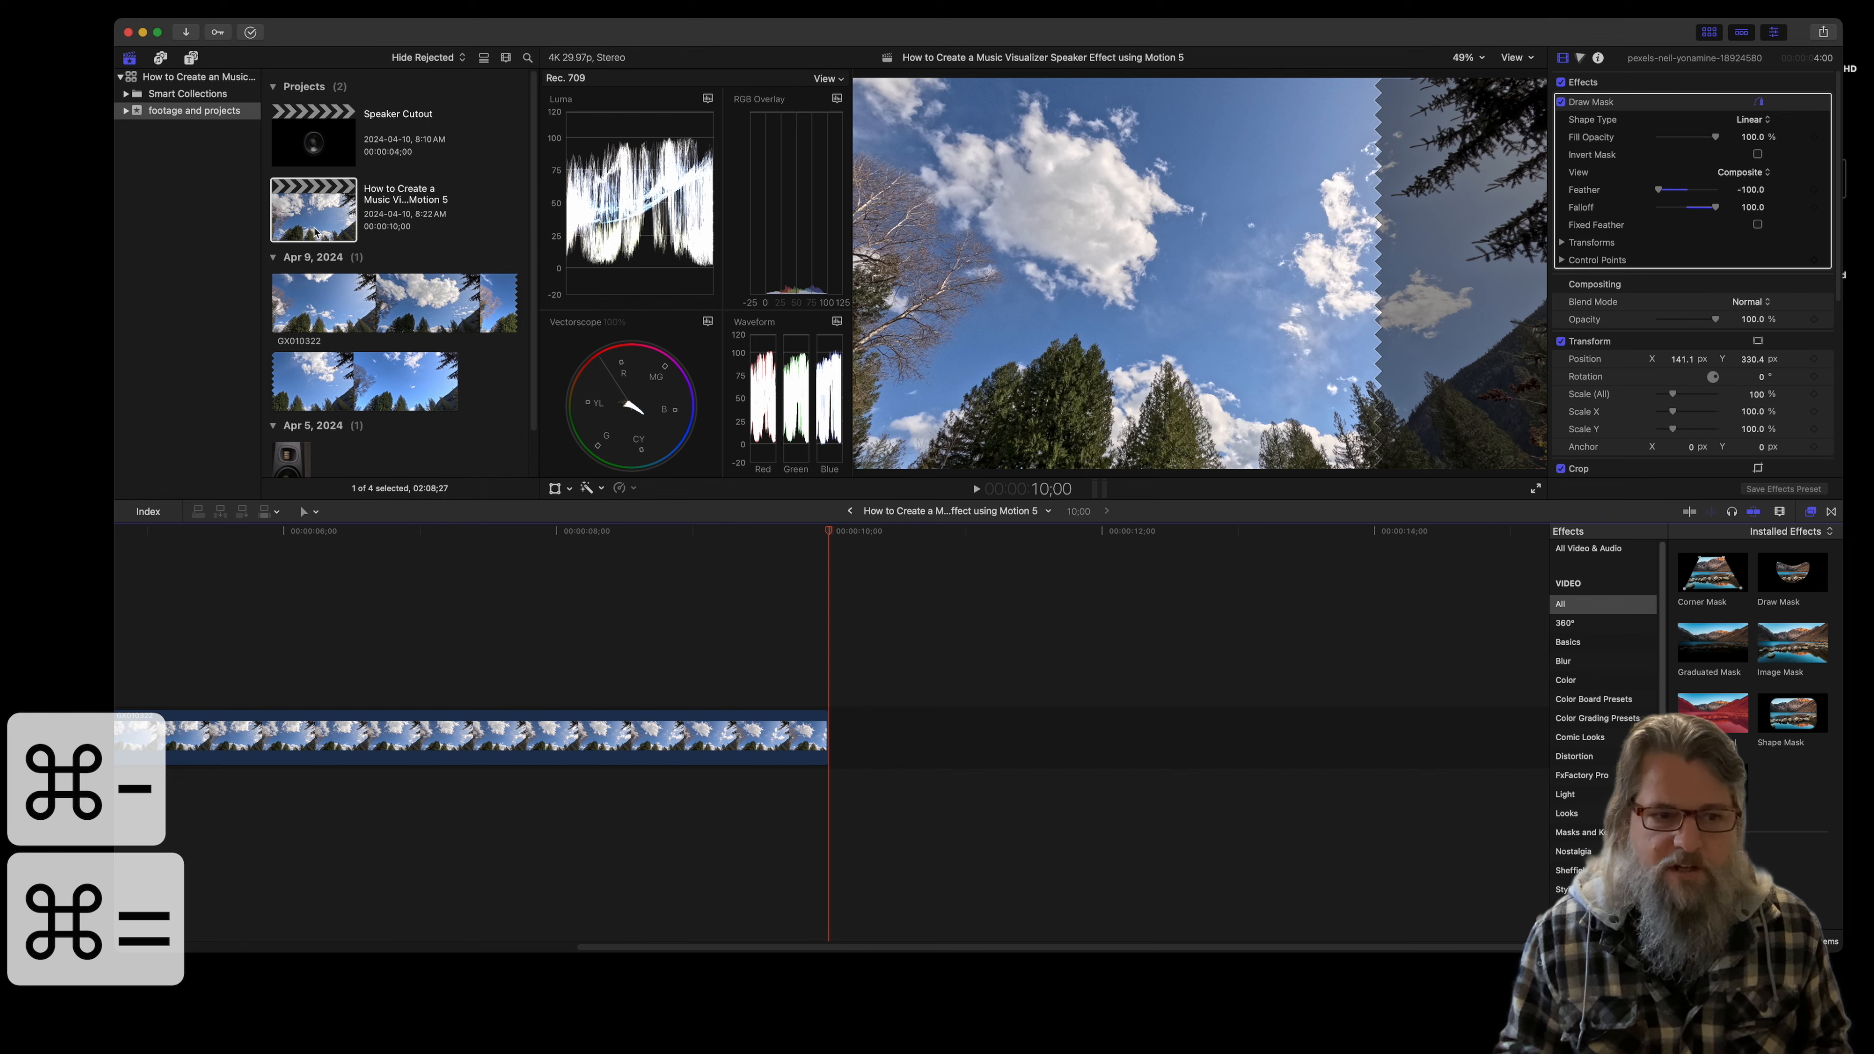
key(Home)
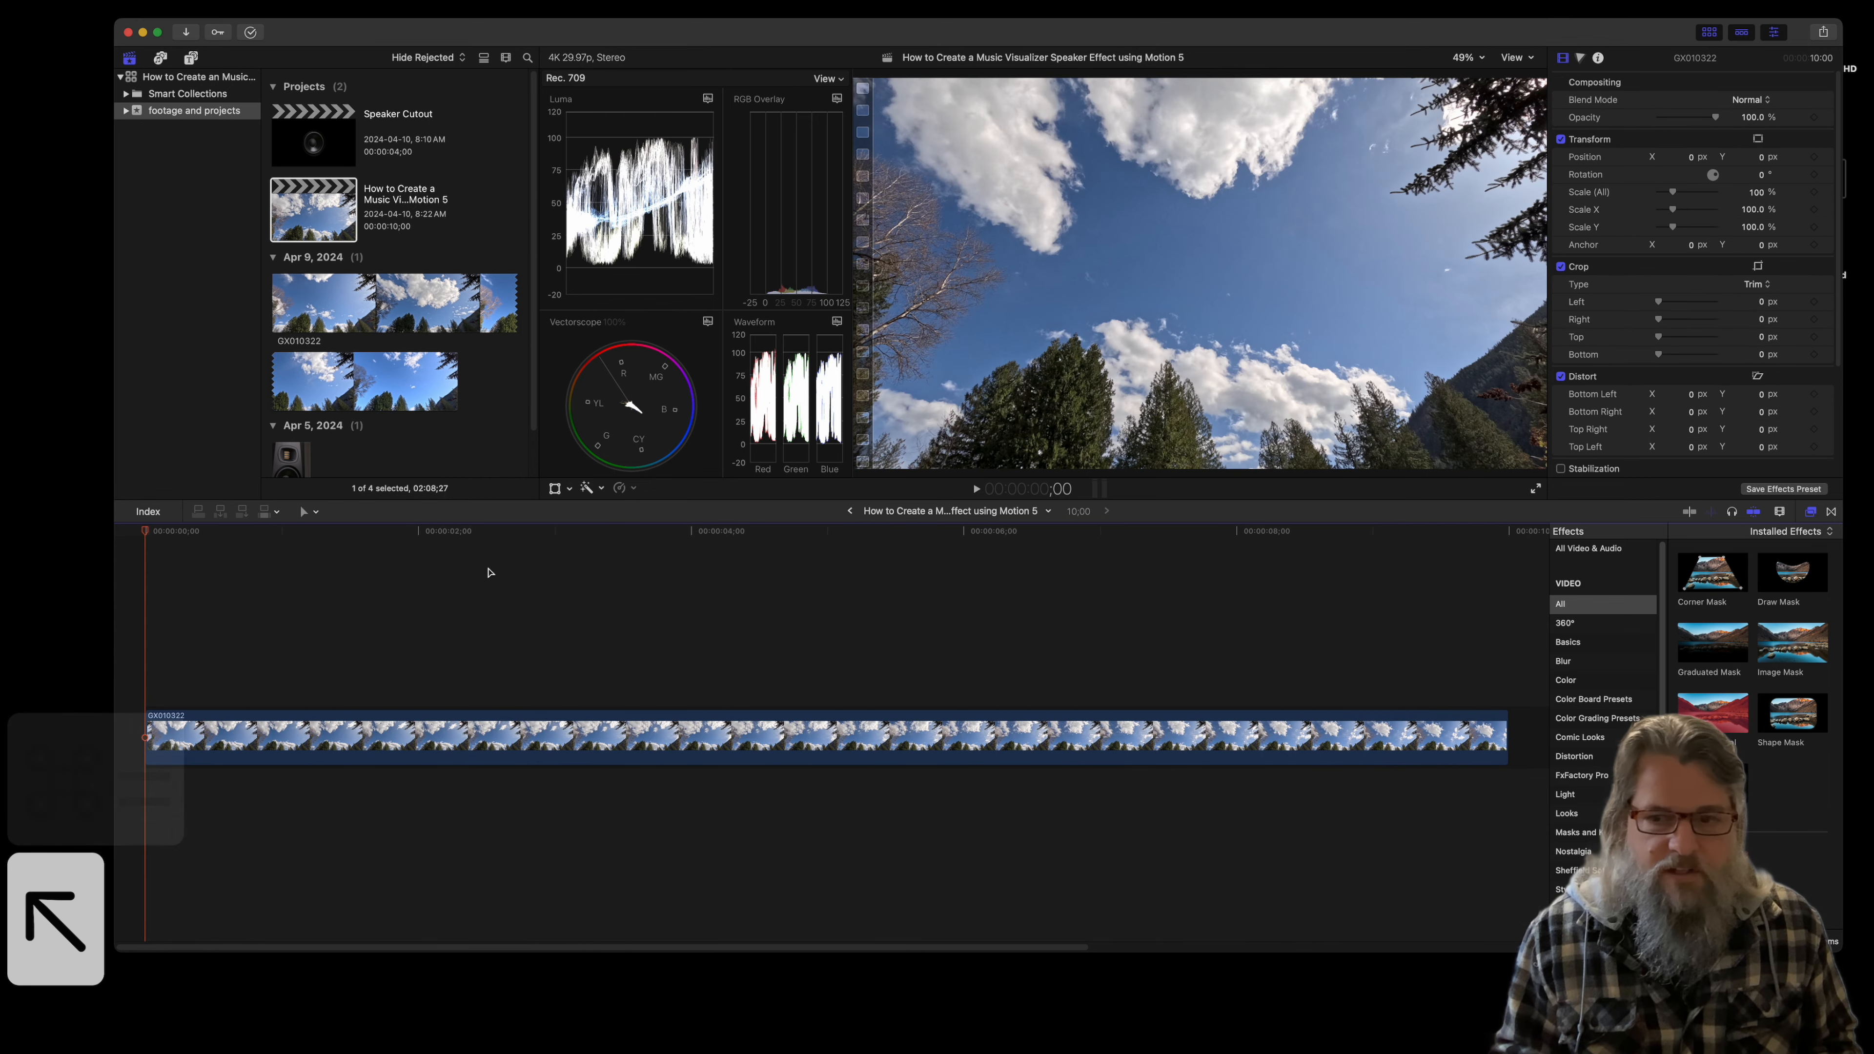
key(space)
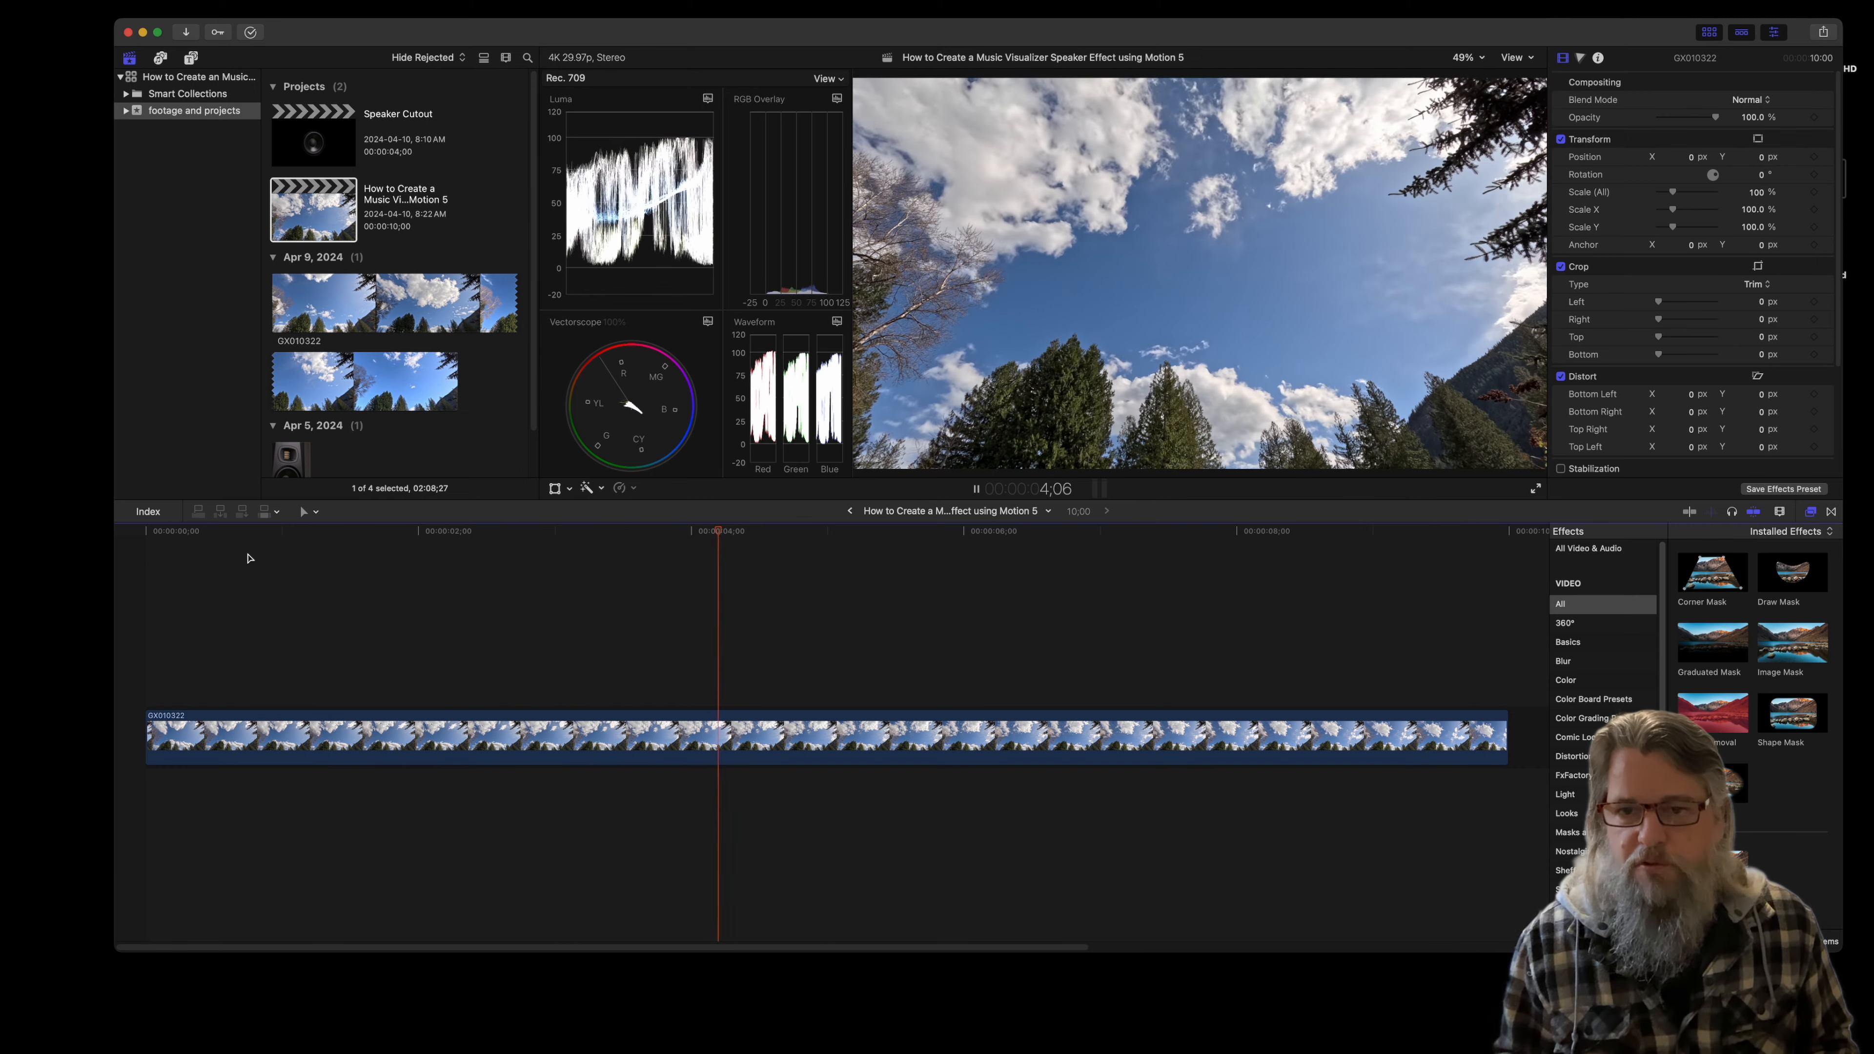
key(space)
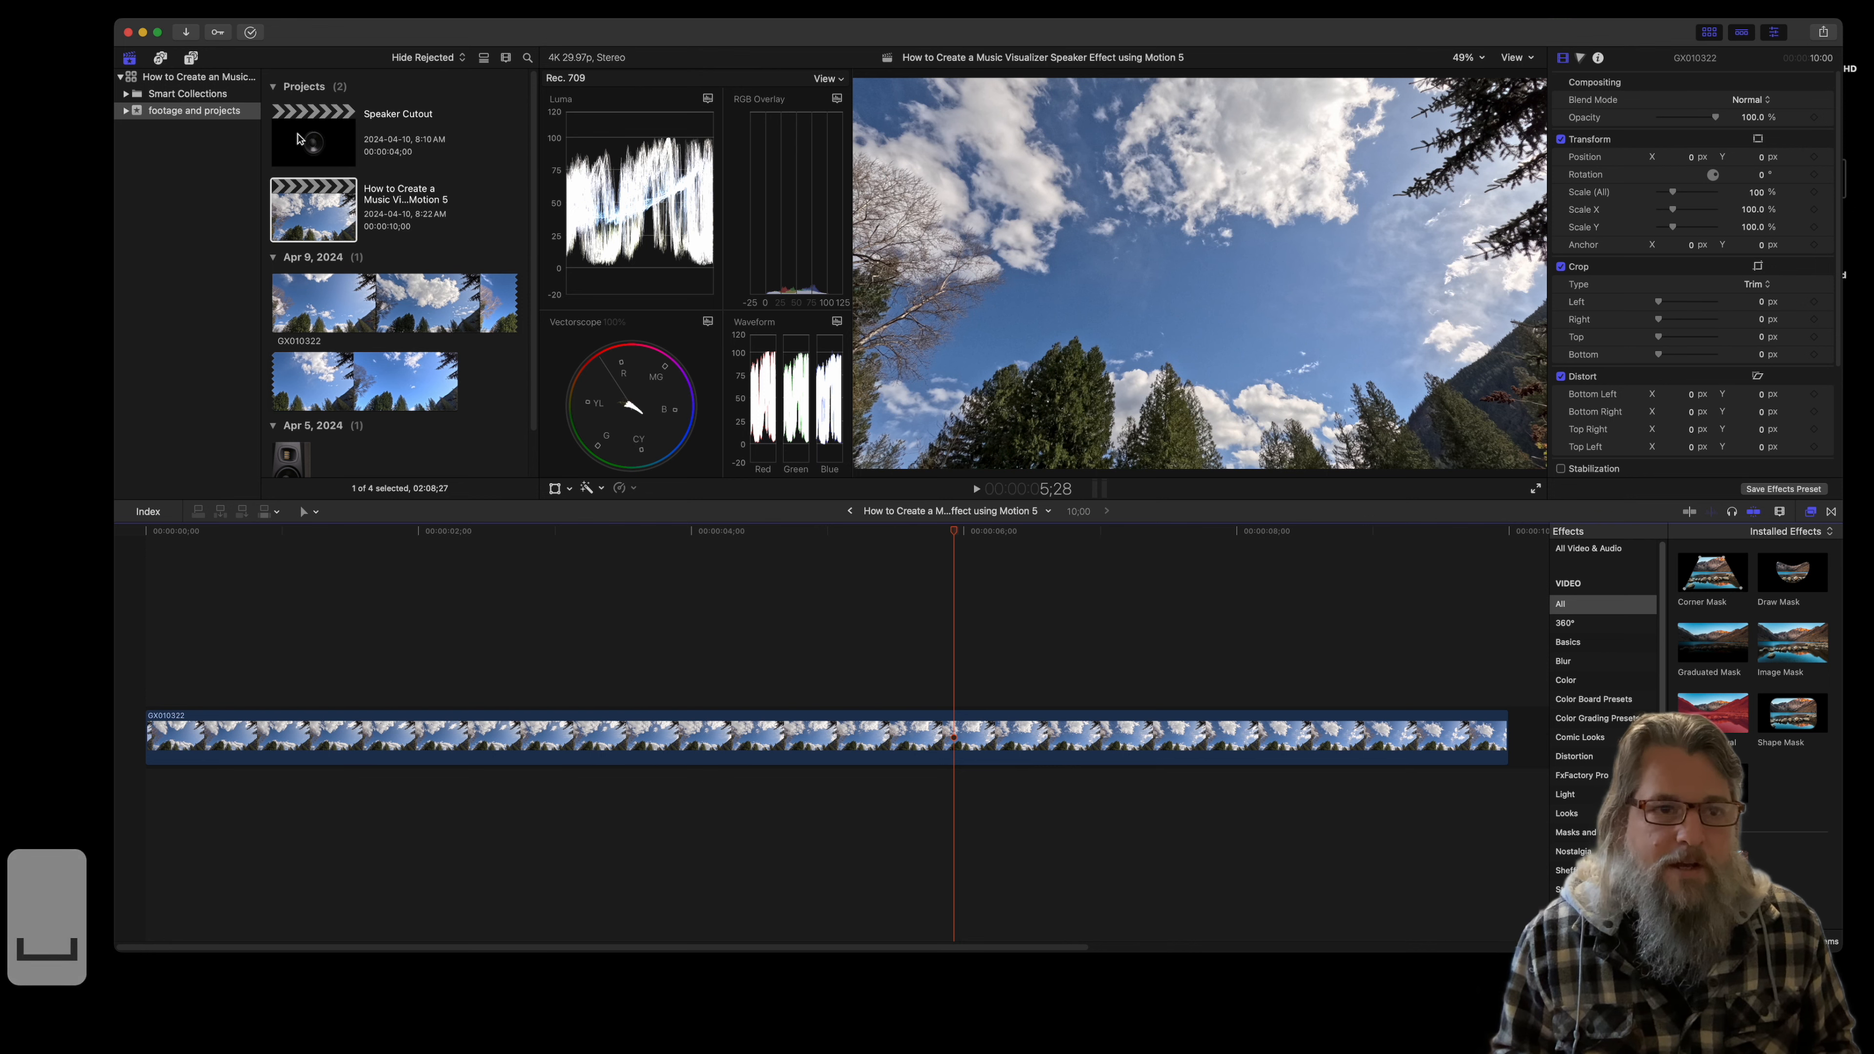
scroll(404, 378, down, 2)
scroll(327, 185, up, 2)
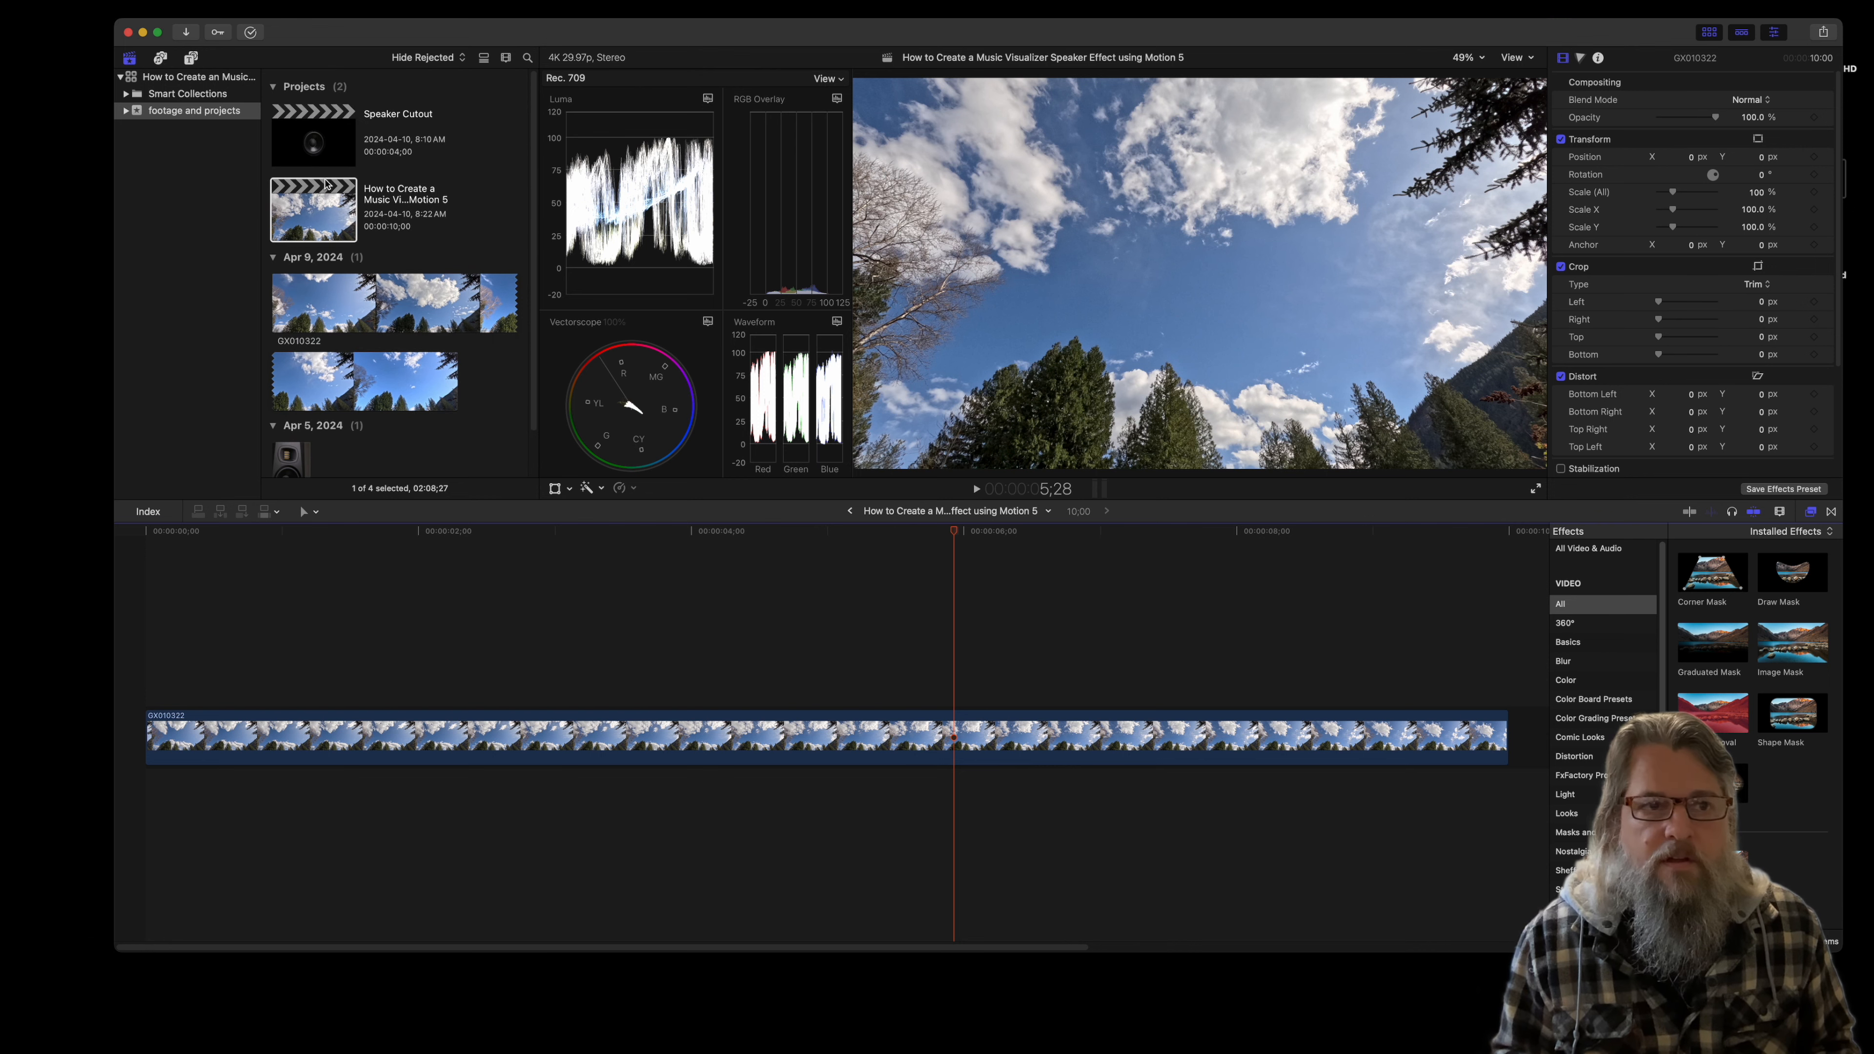
Step: Open Speaker Bass Bounce.mov in QuickTime Player, examine its video details for an alpha channel, and close the movie
drag(899, 32, 579, 256)
click(873, 130)
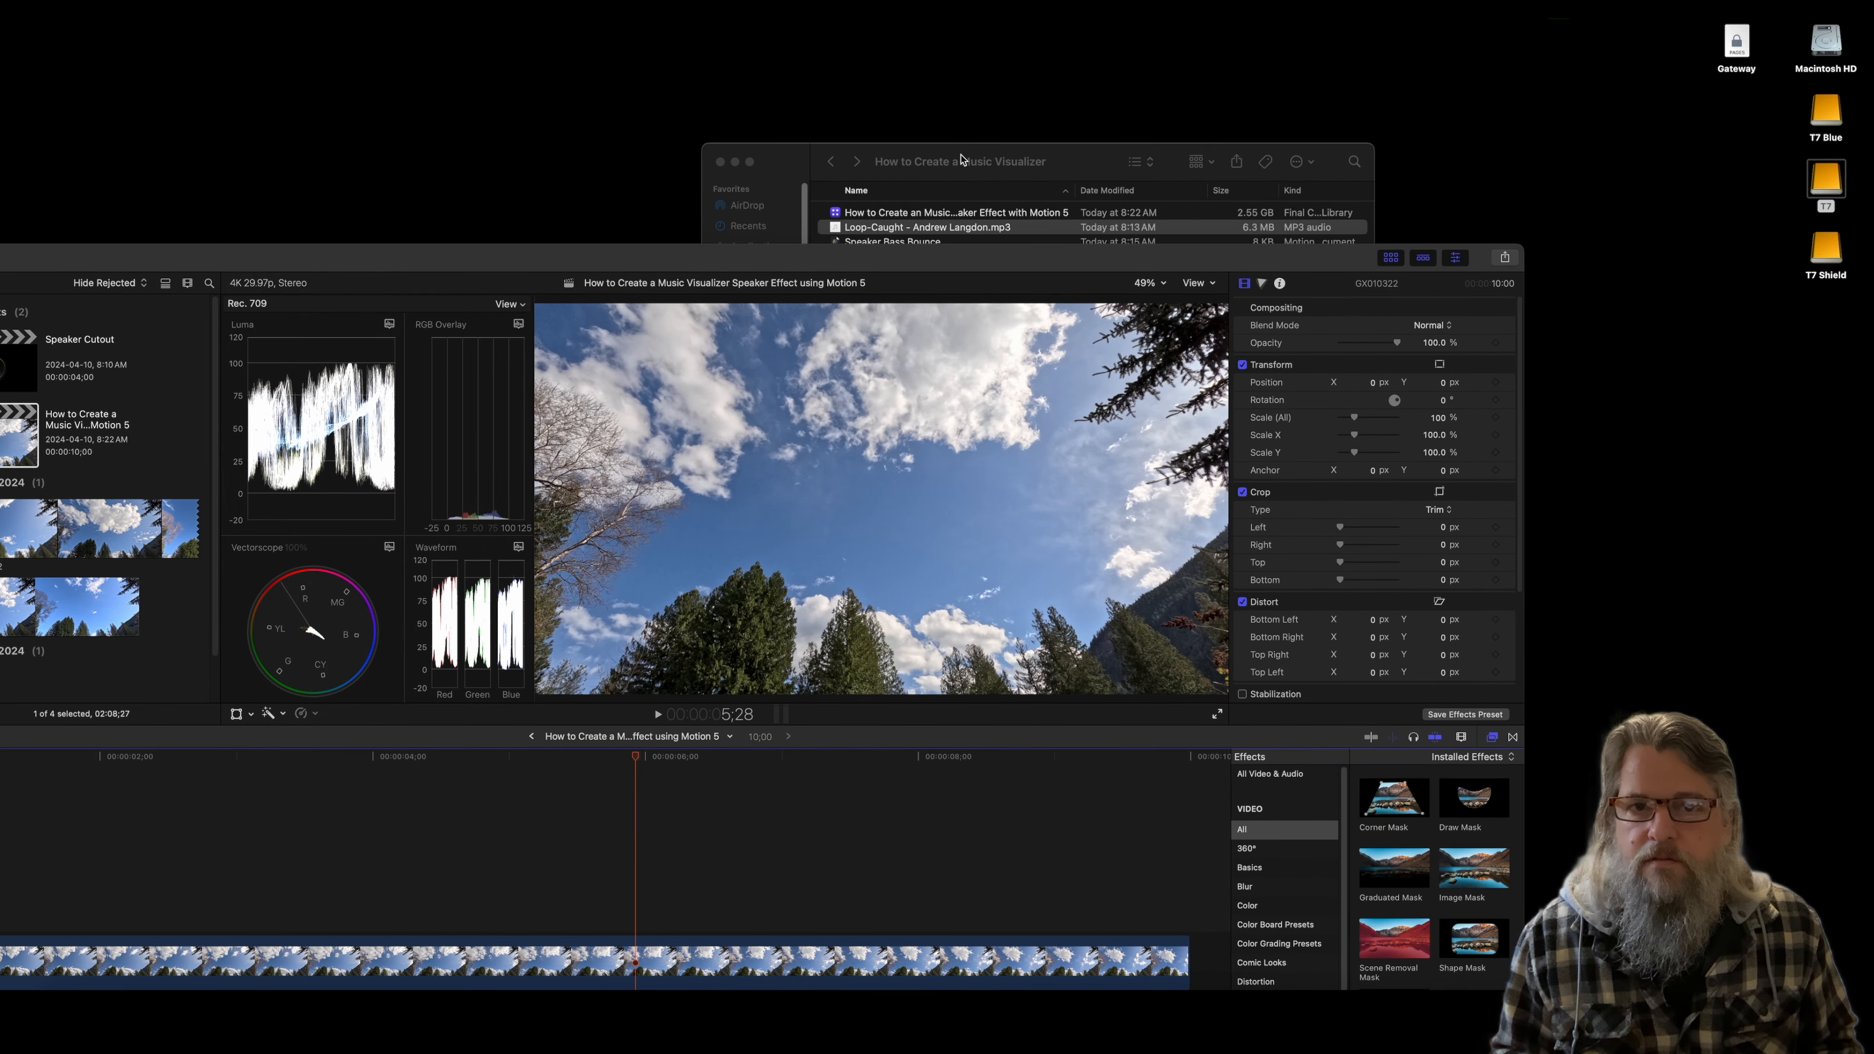
drag(1071, 164, 1378, 71)
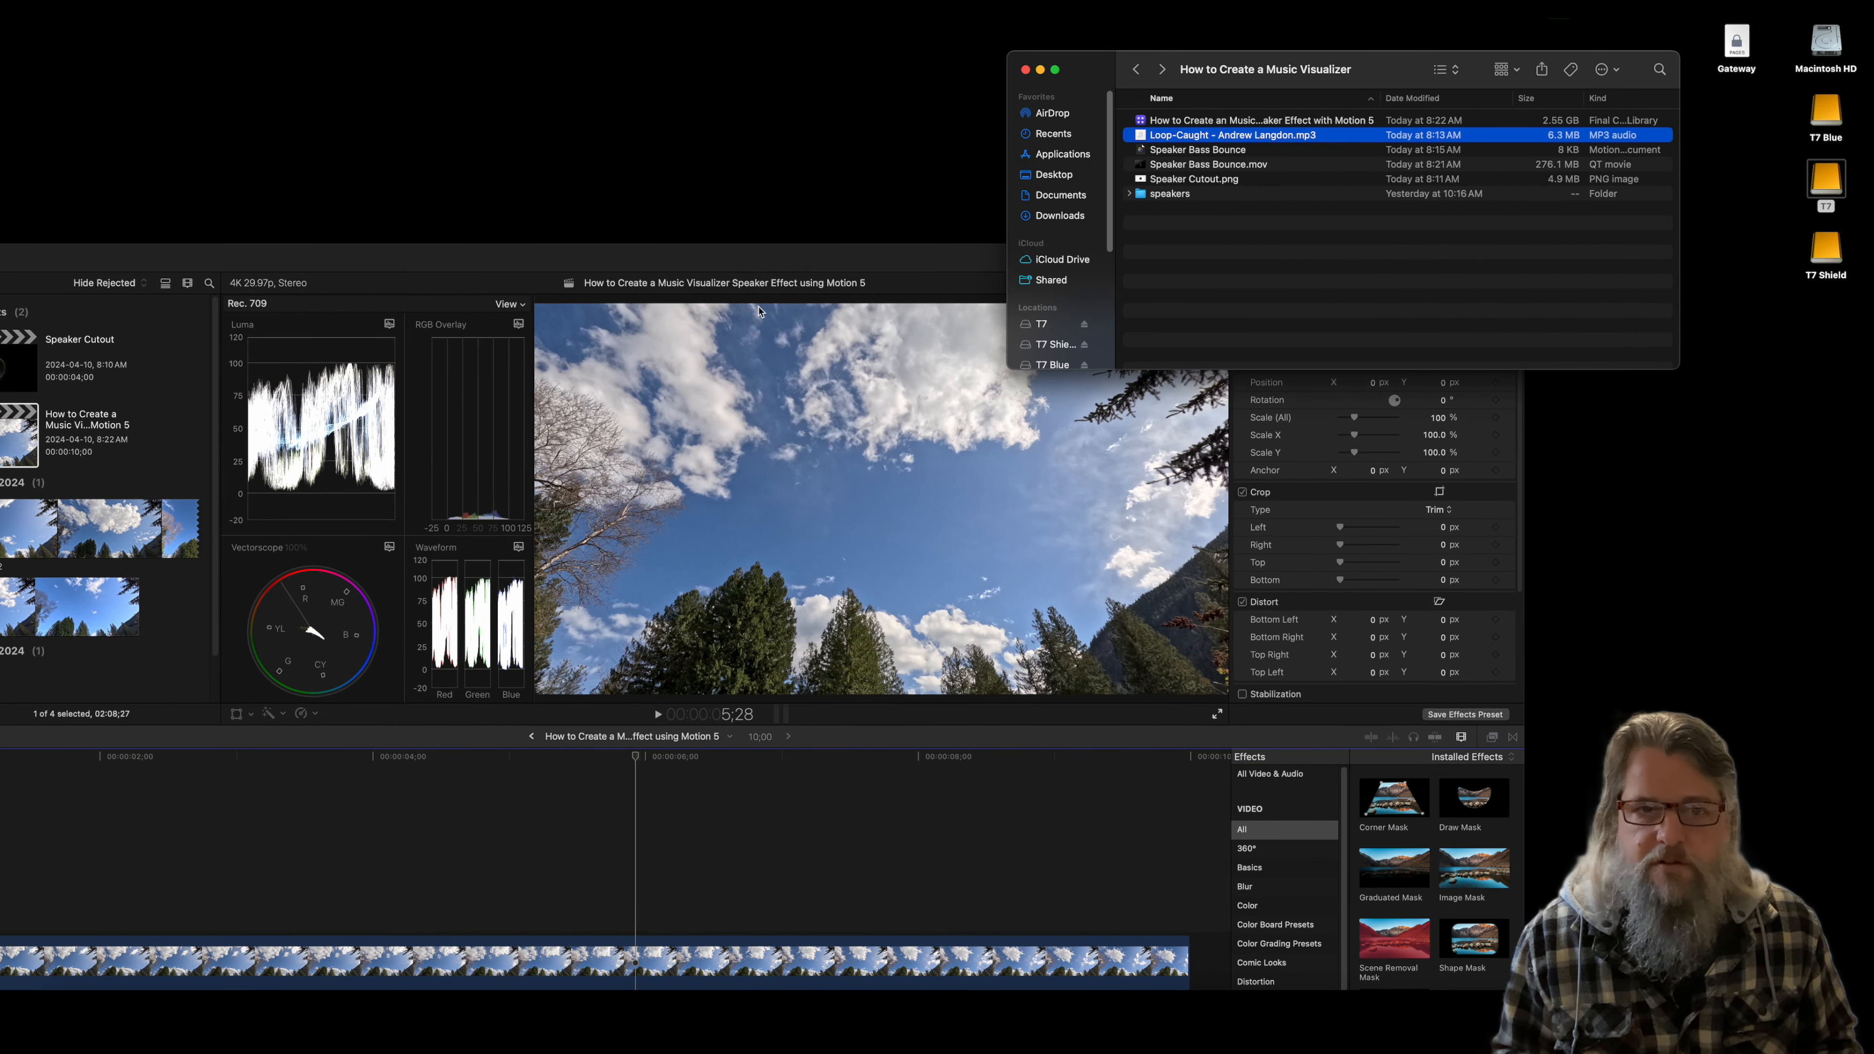
click(1183, 165)
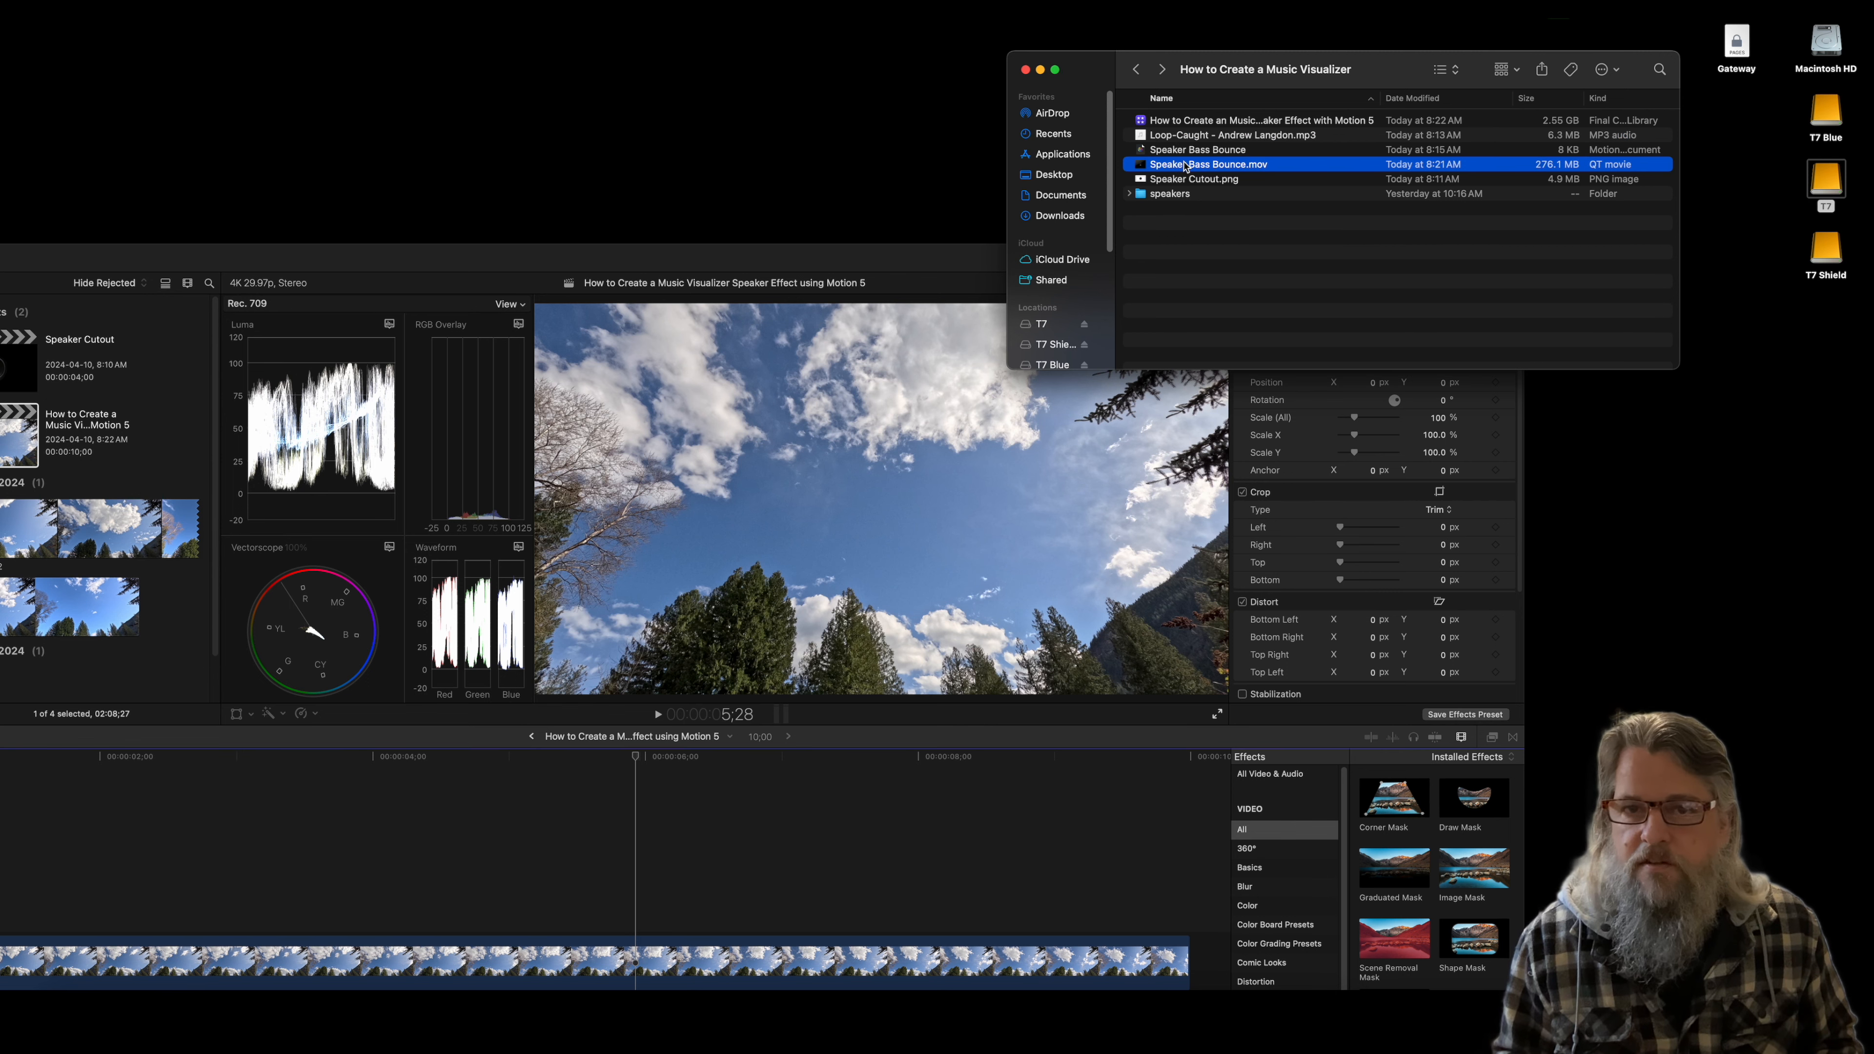
double_click(1183, 166)
key(super+i)
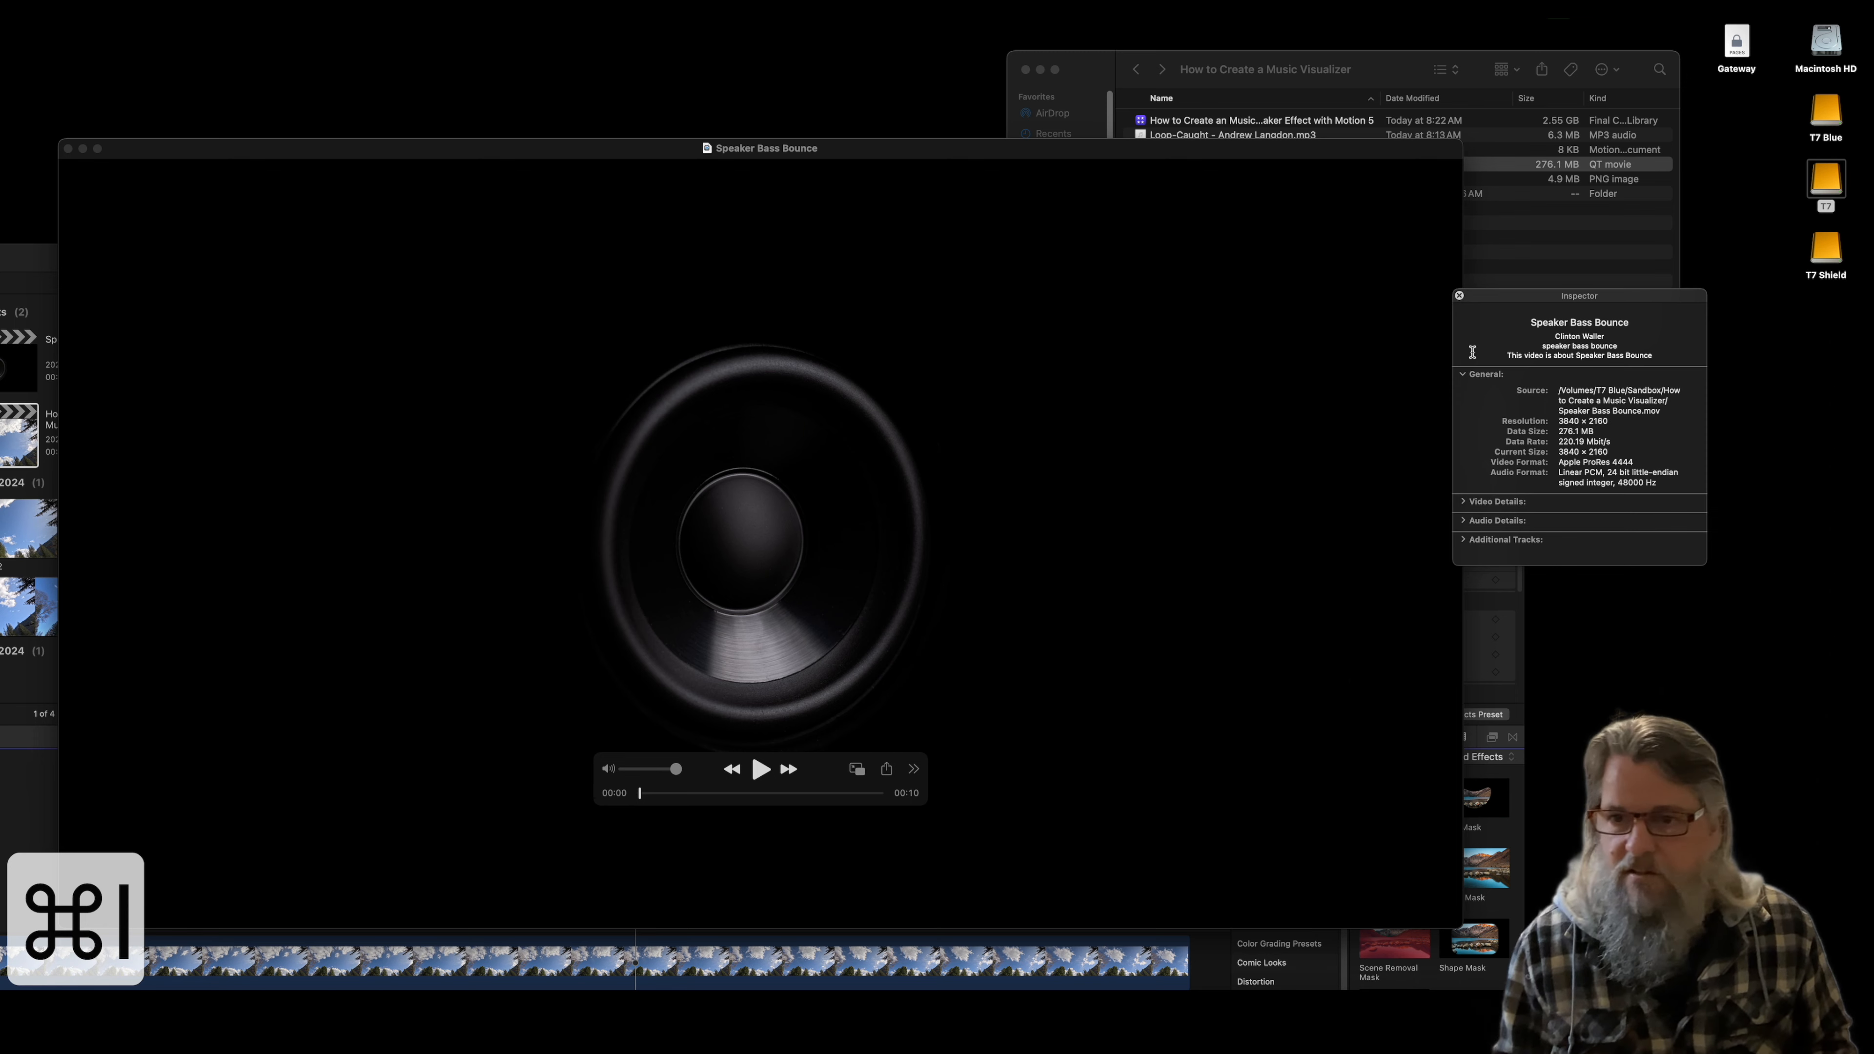
click(1463, 501)
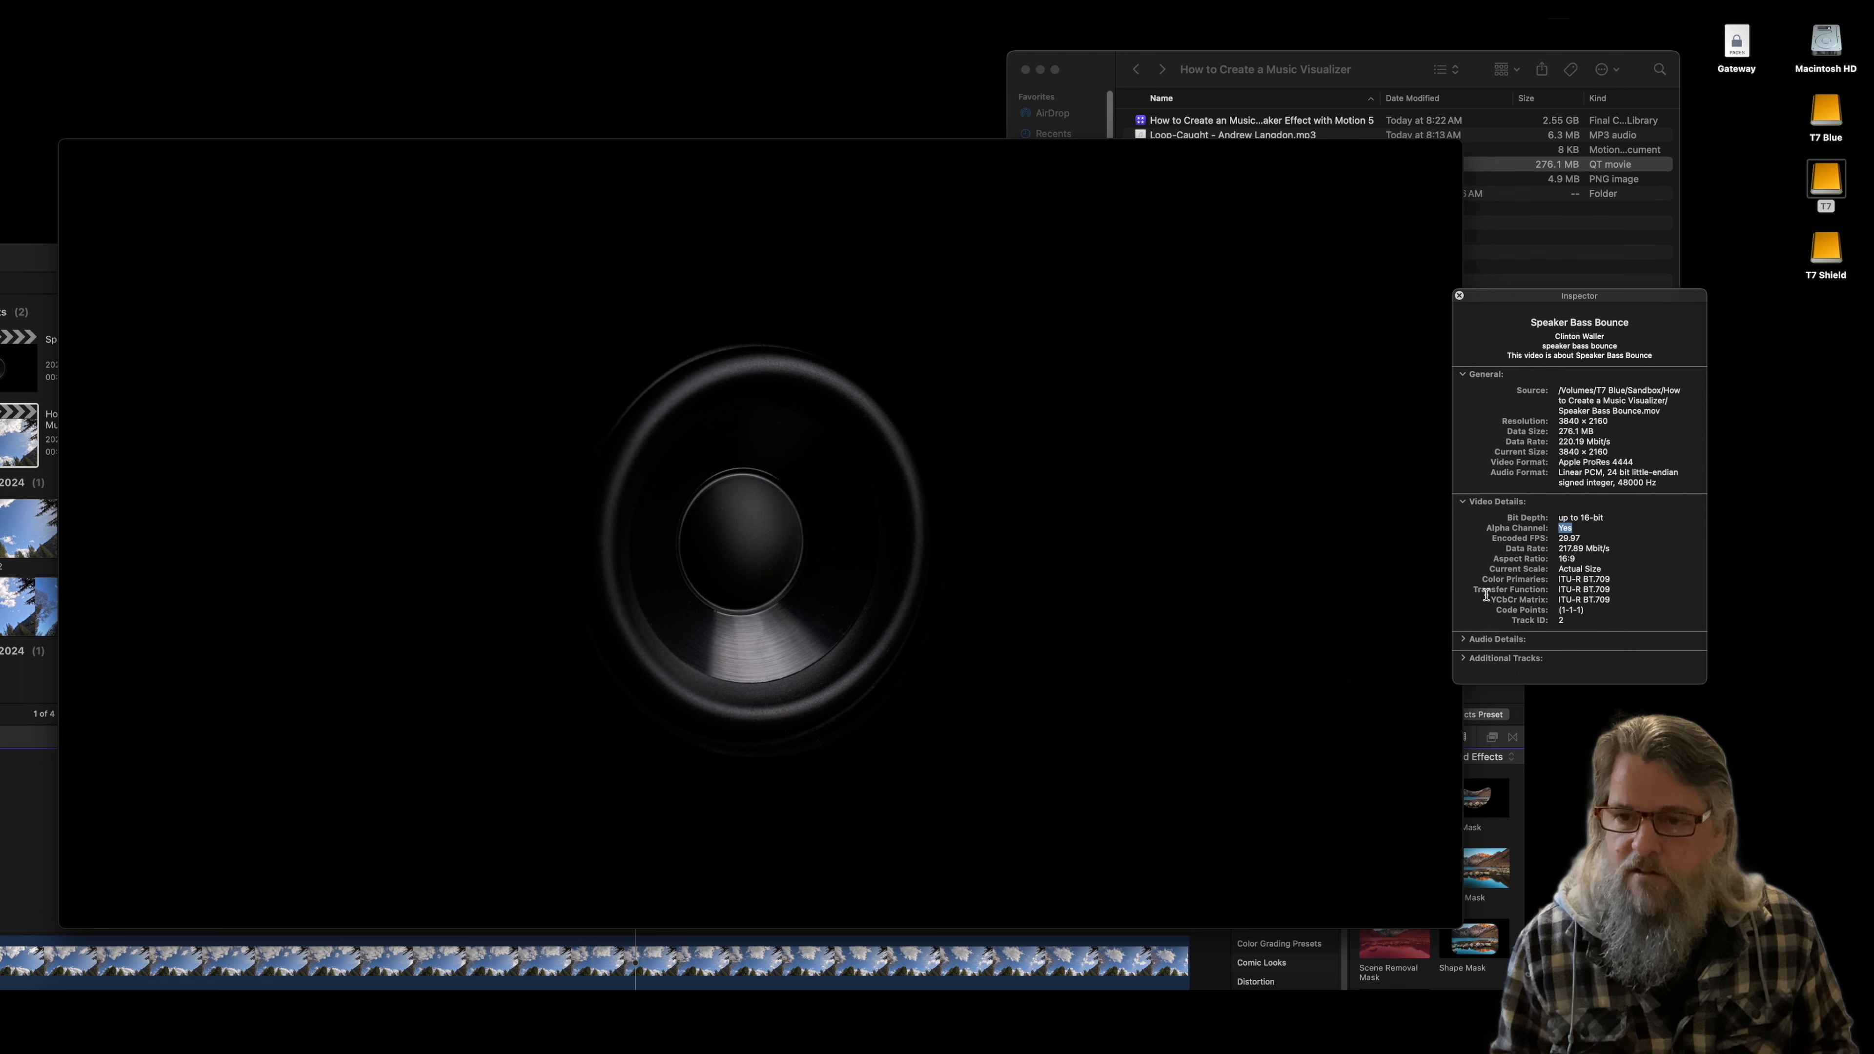
click(1459, 295)
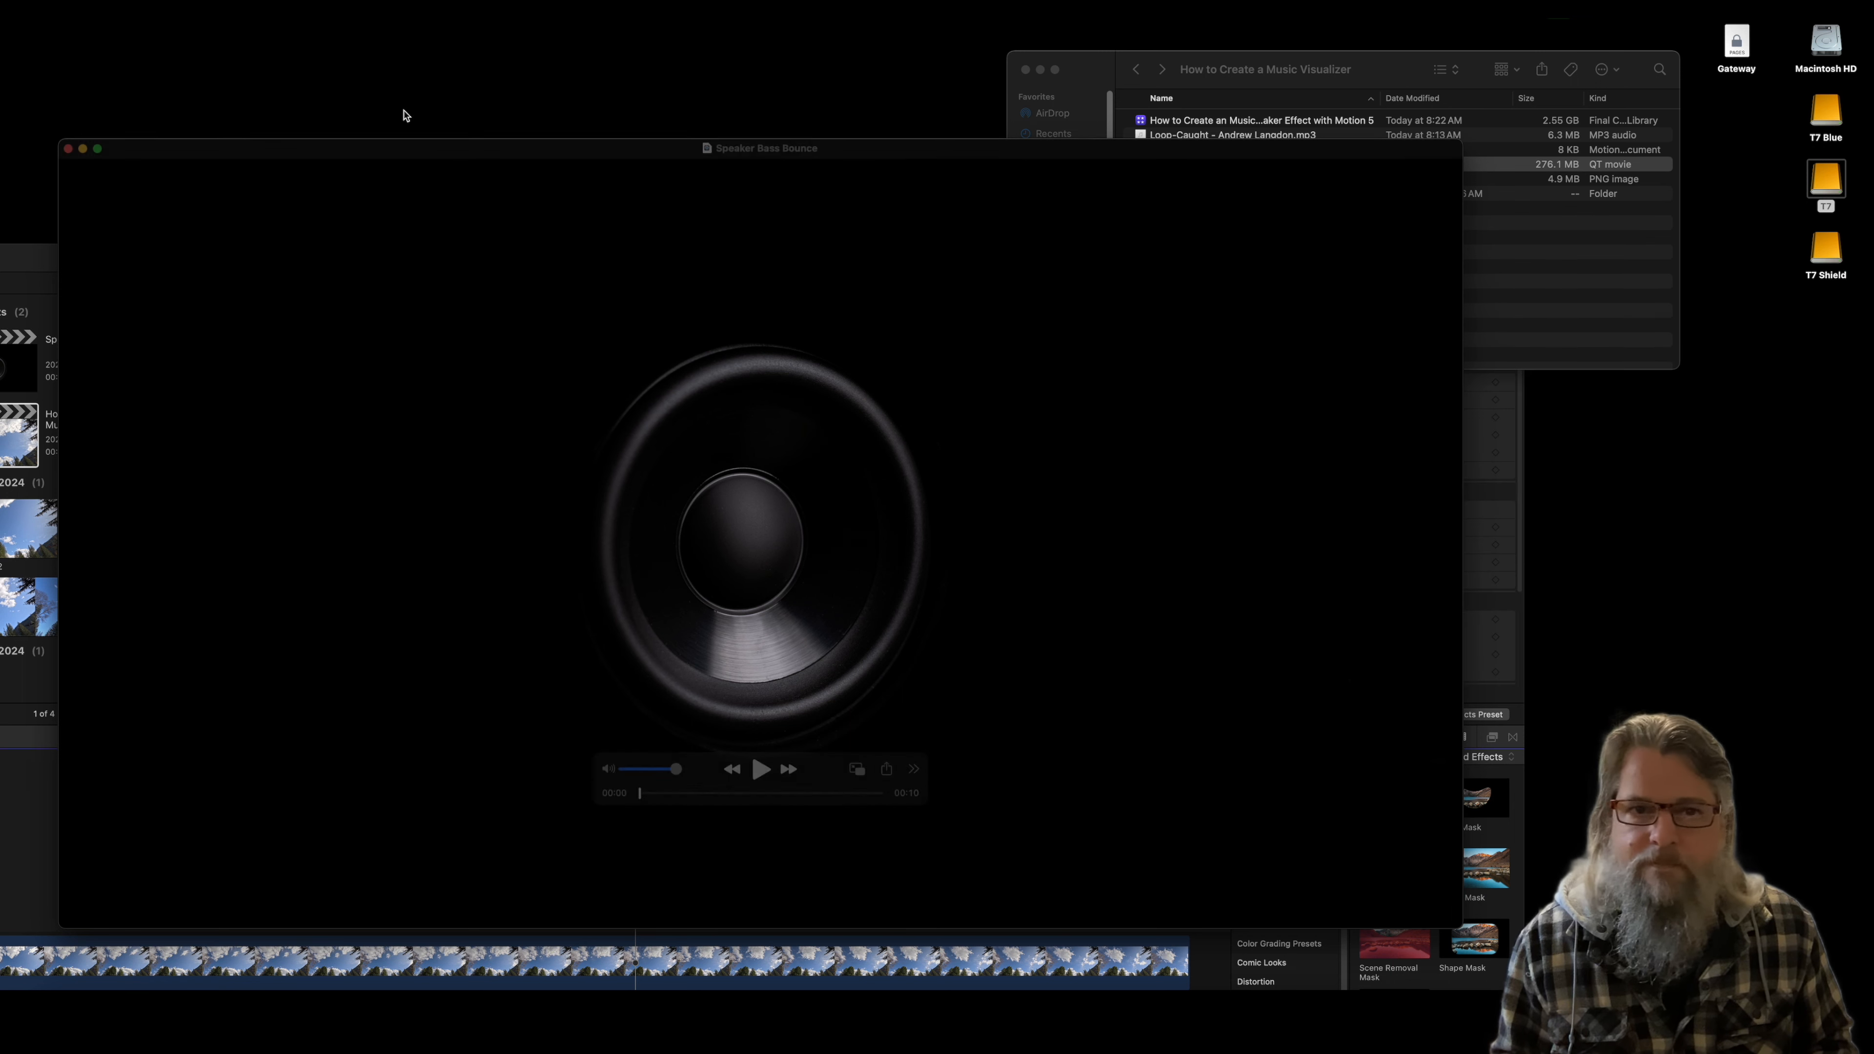
click(68, 149)
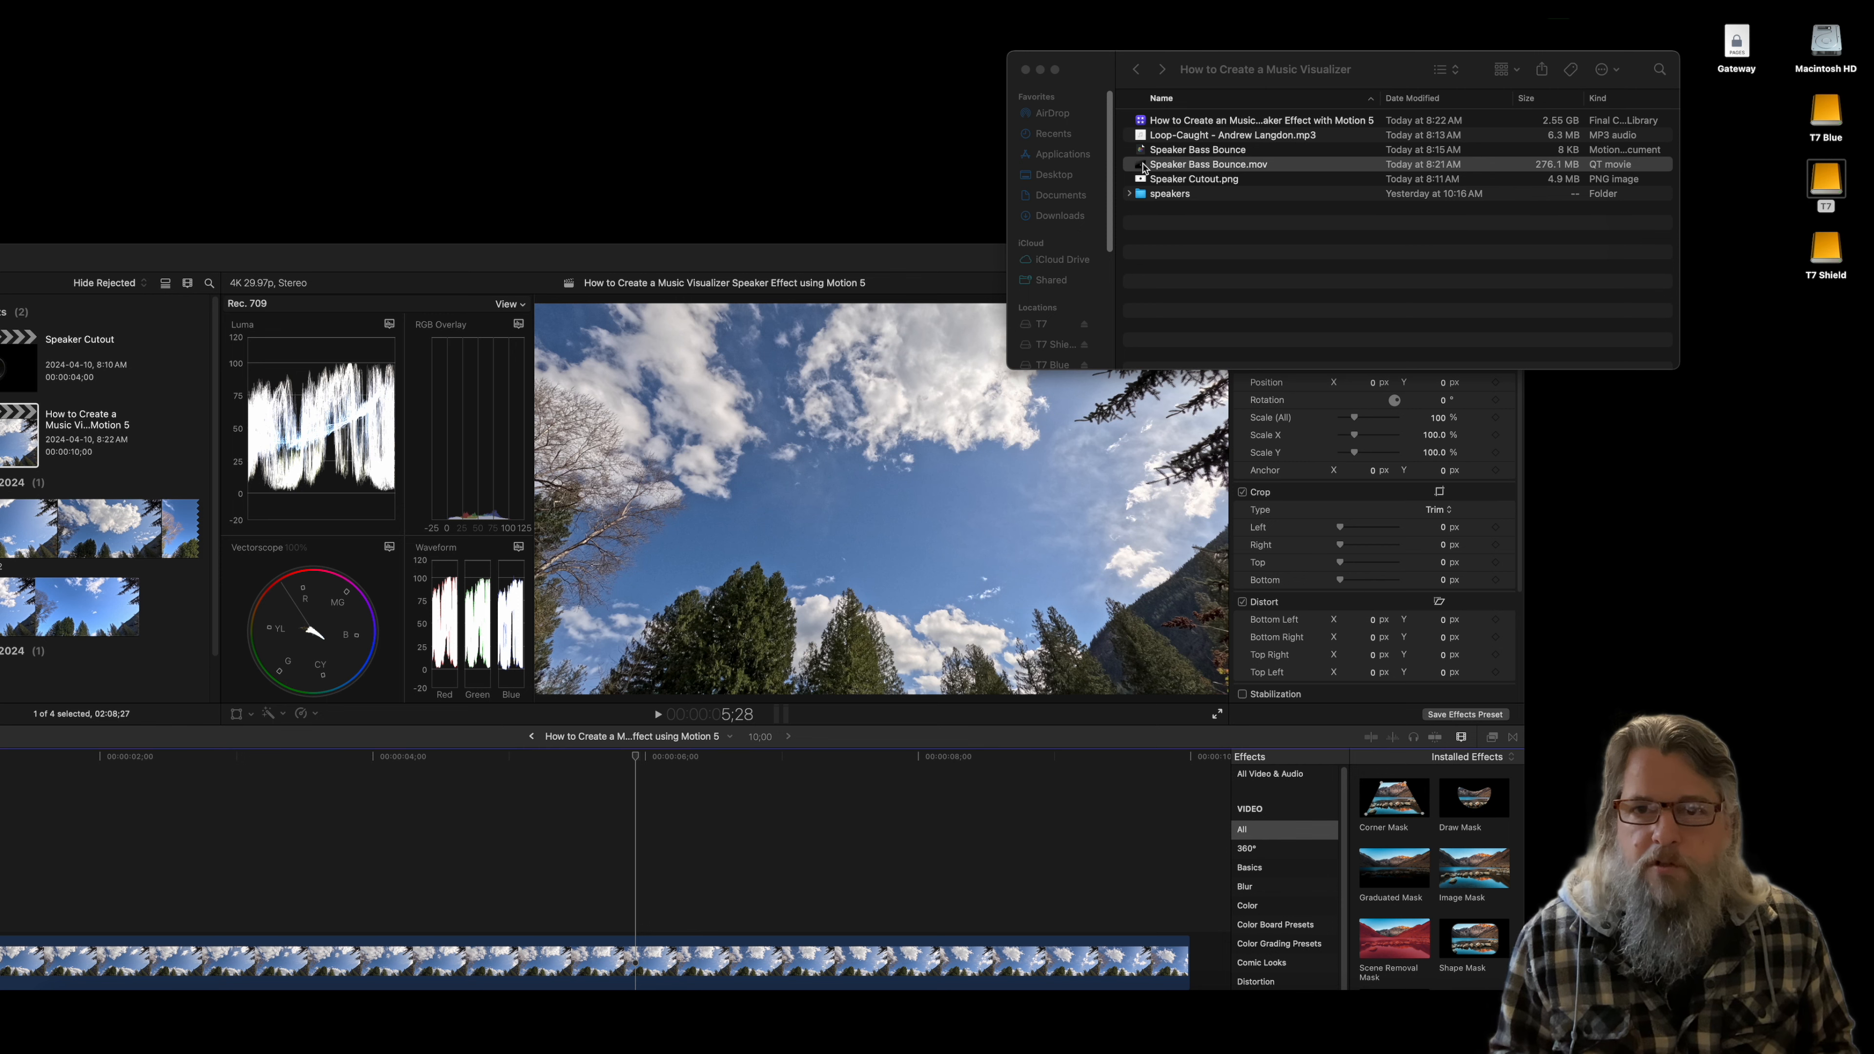
Step: Place Speaker Bass Bounce.mov above the sky clip, align both at the timeline start, and play the composite from the beginning
click(1143, 168)
drag(1142, 168, 180, 845)
drag(585, 266, 897, 40)
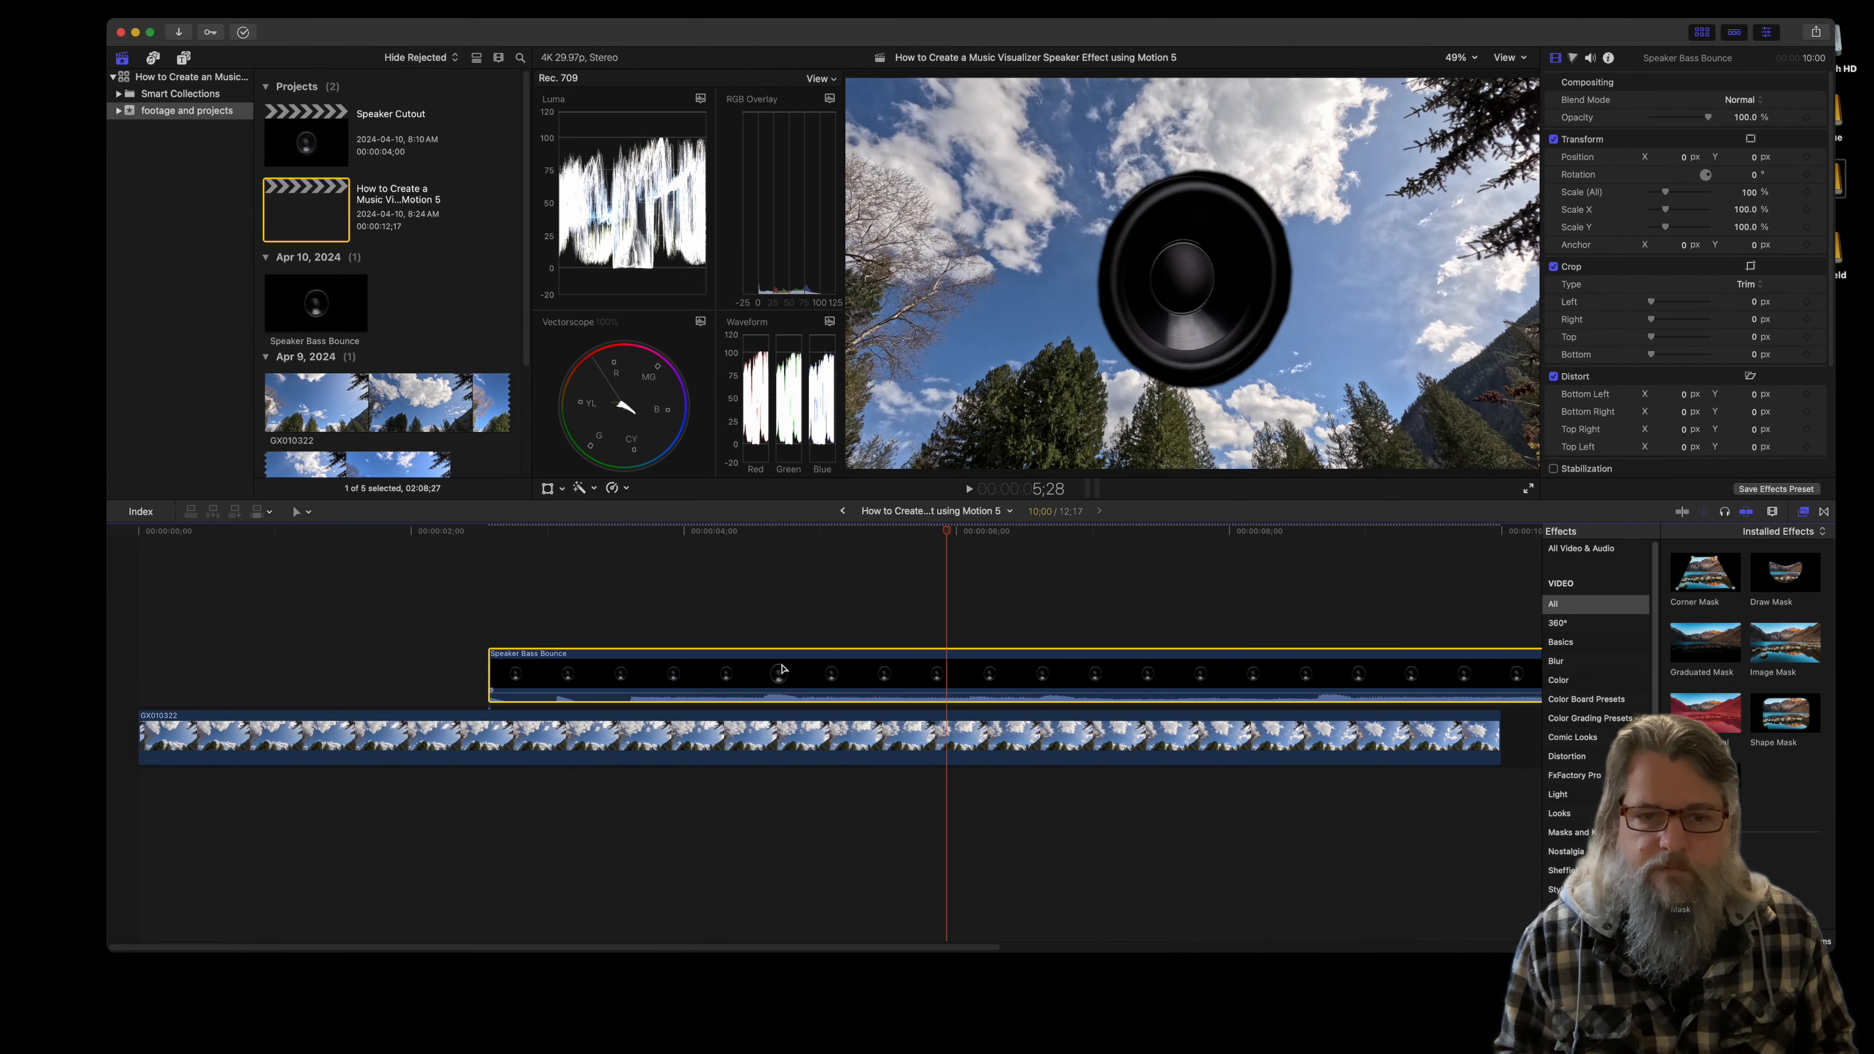
drag(780, 673, 418, 661)
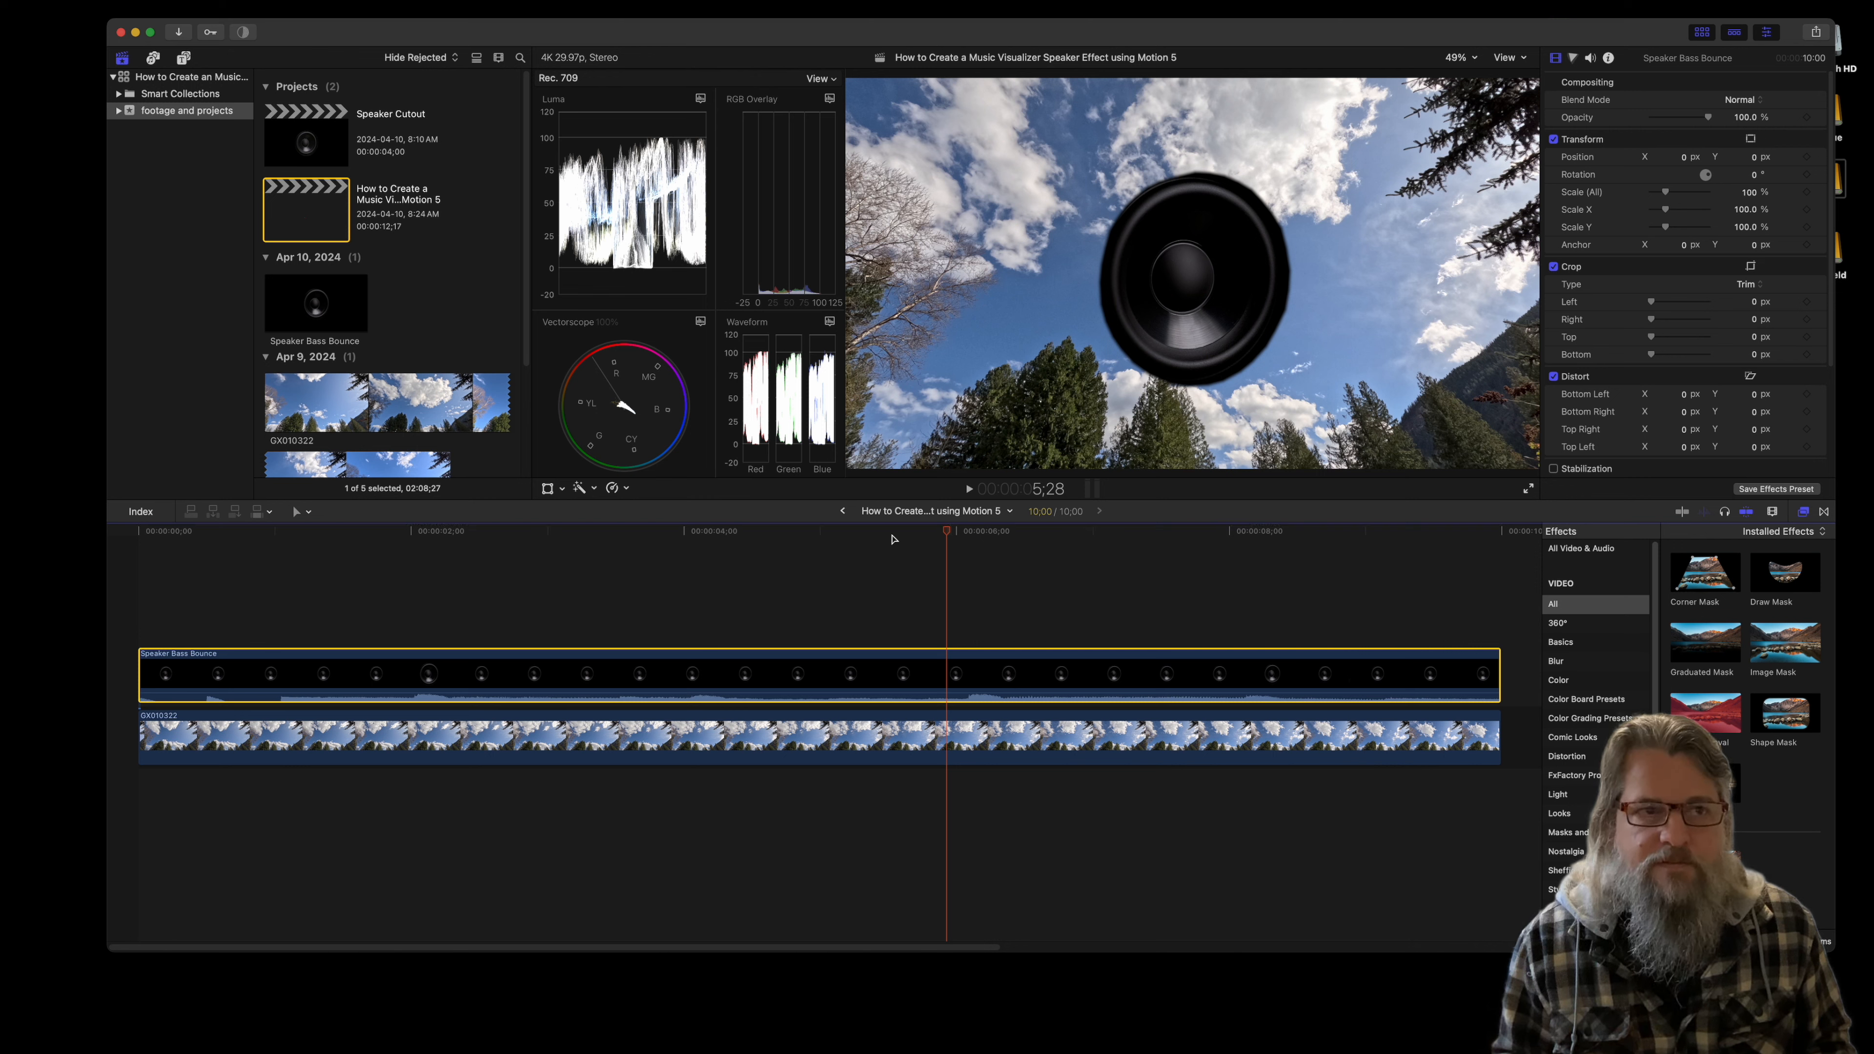
drag(949, 536, 137, 530)
key(space)
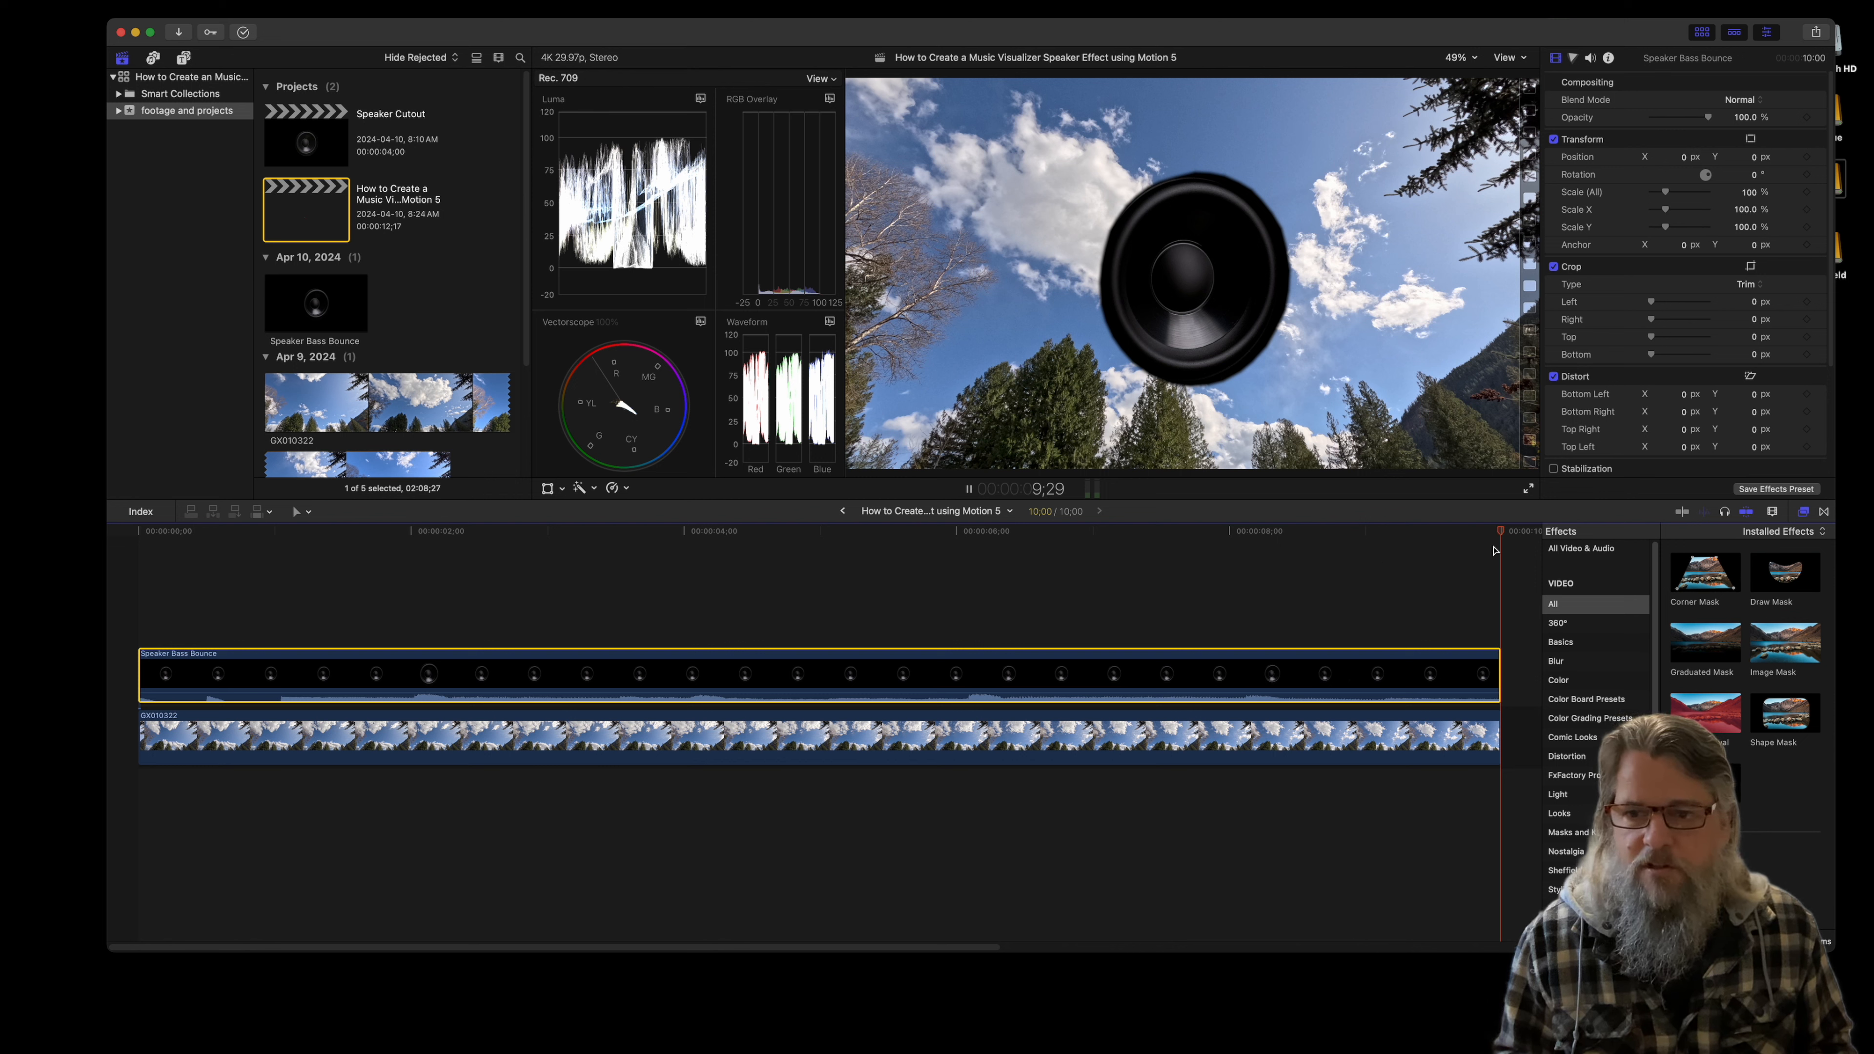
Step: Transform the speaker overlay to about X -1230.8 px, Y -371.2 px over the trees, and play the composite
drag(1498, 535, 330, 612)
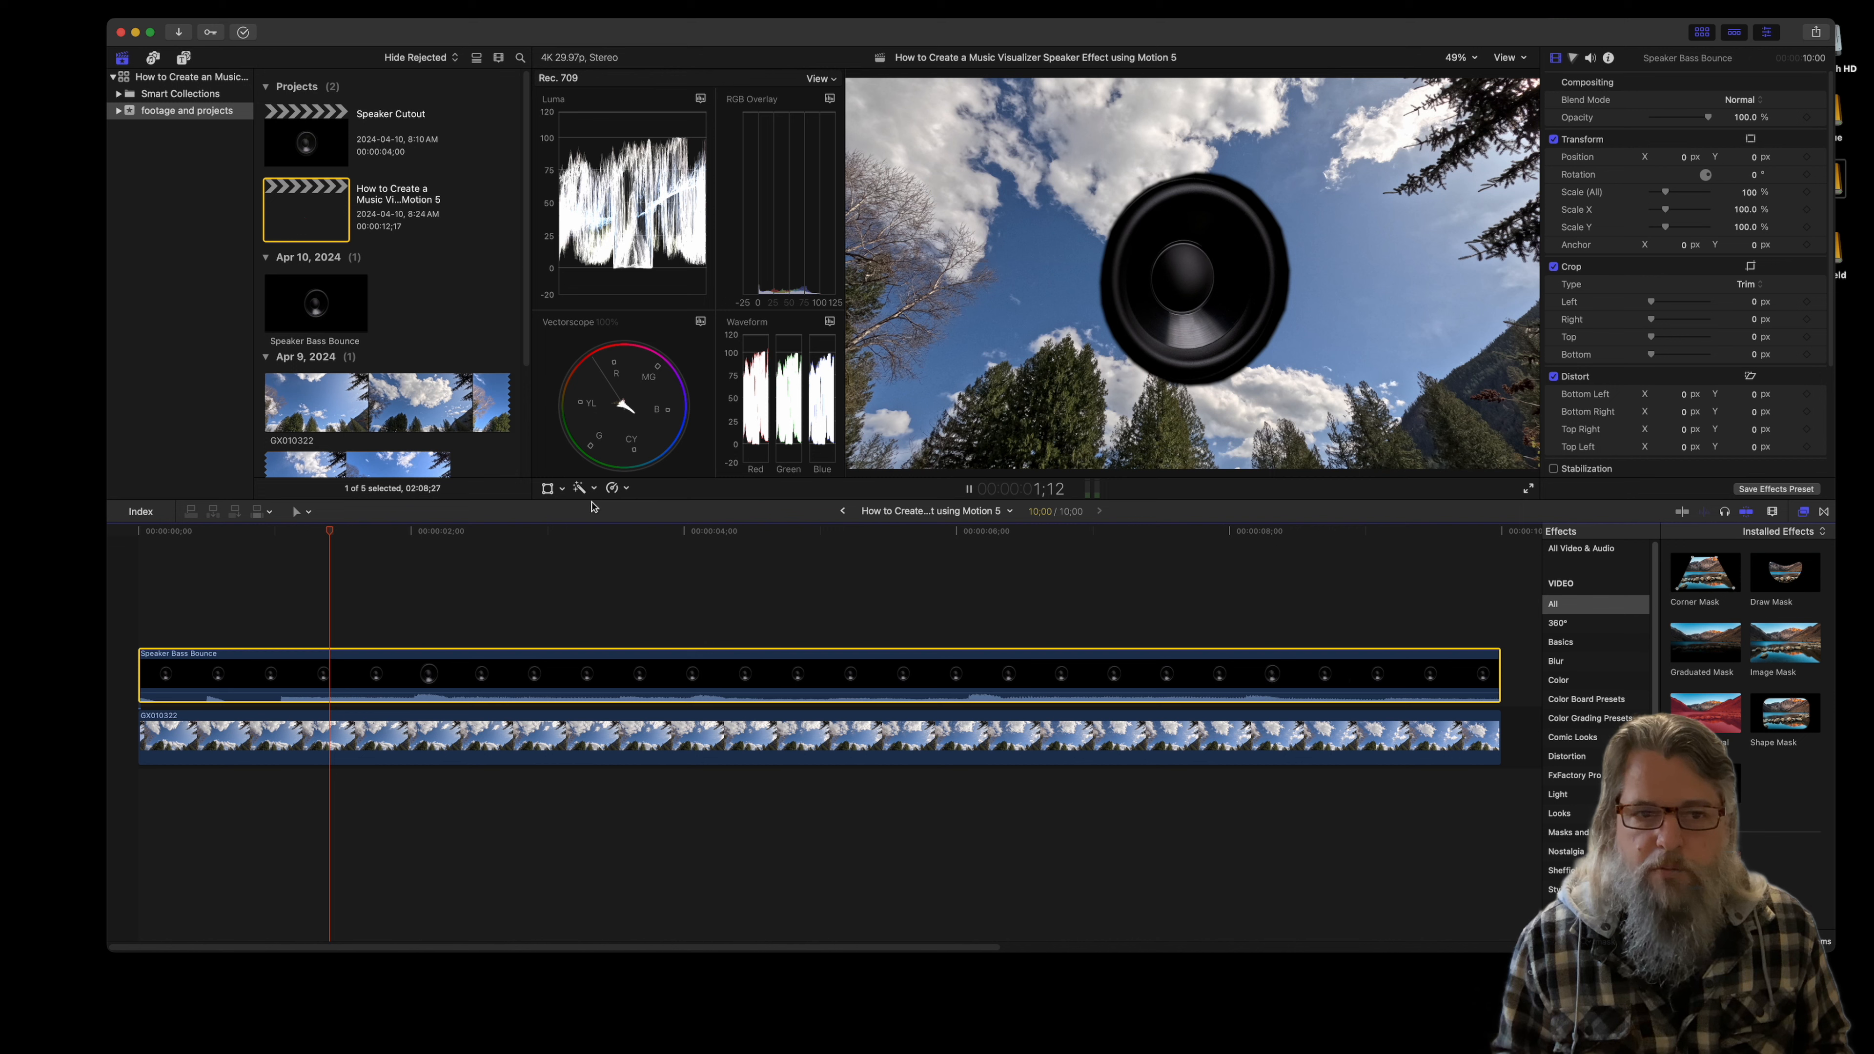
click(546, 488)
drag(1195, 276, 973, 344)
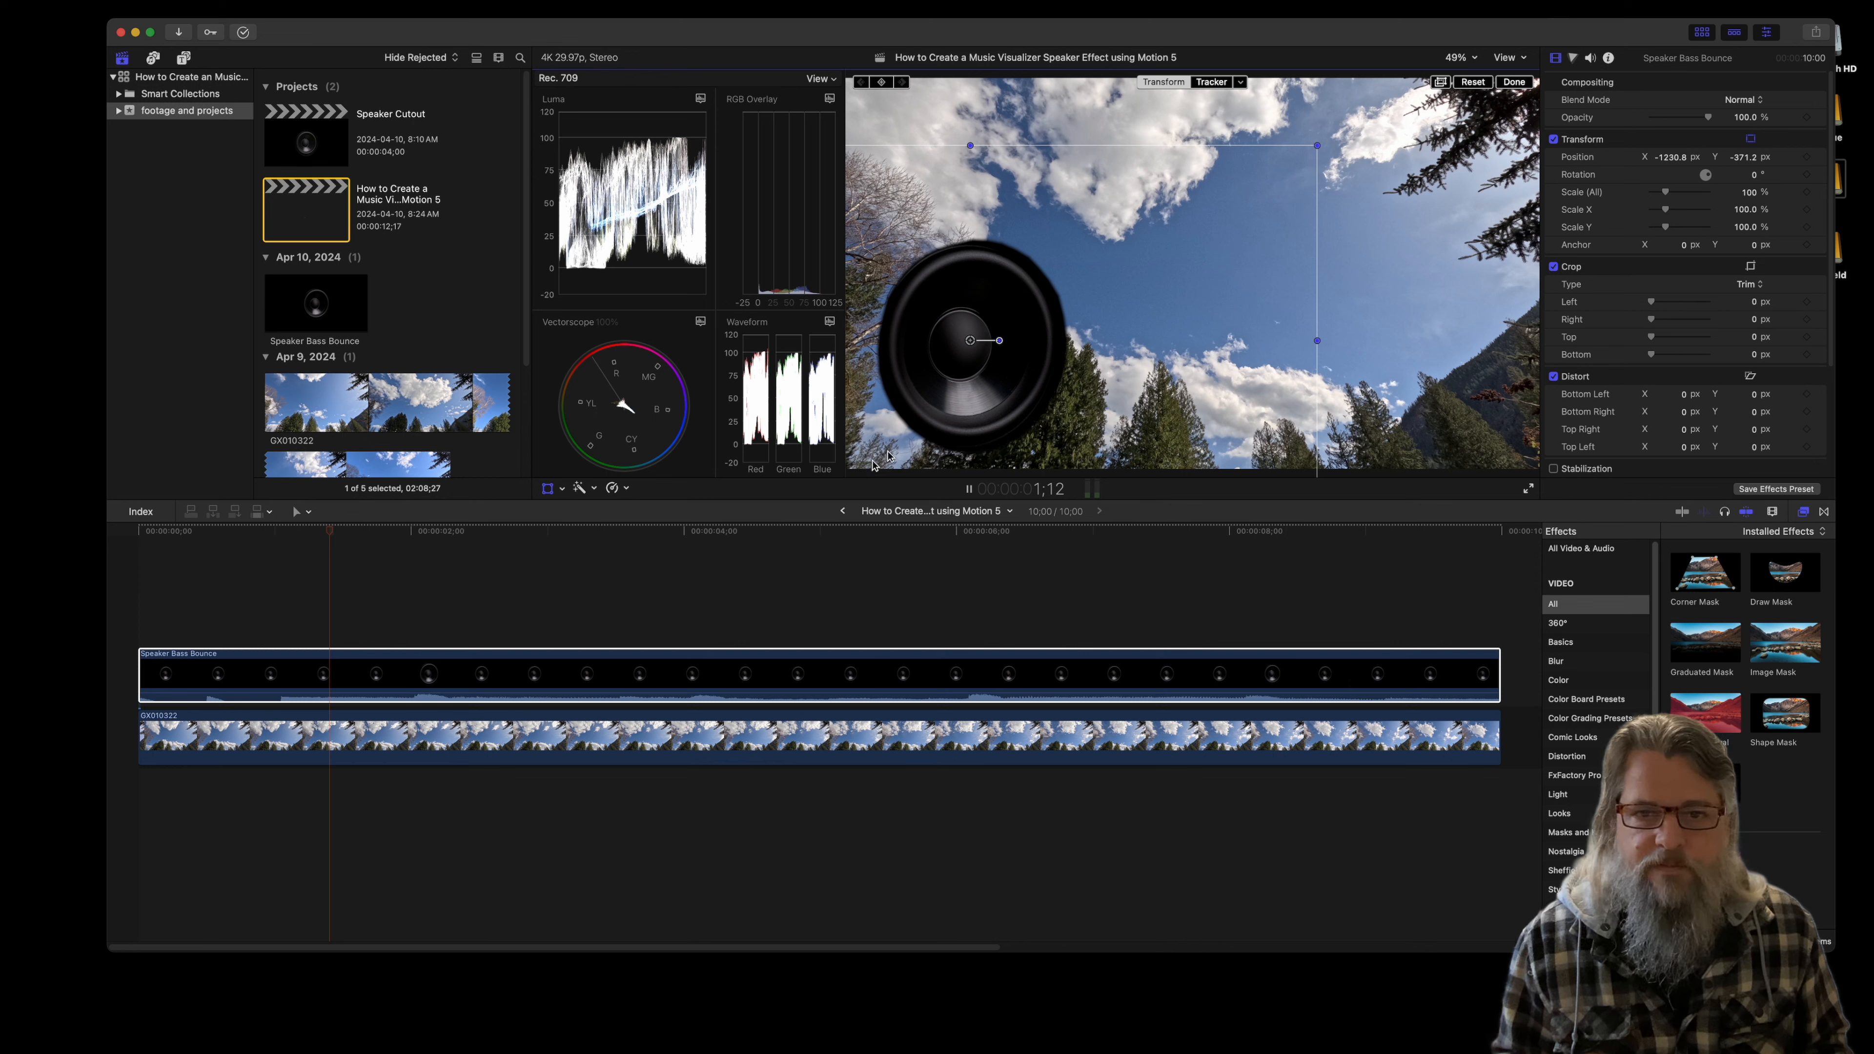
click(546, 489)
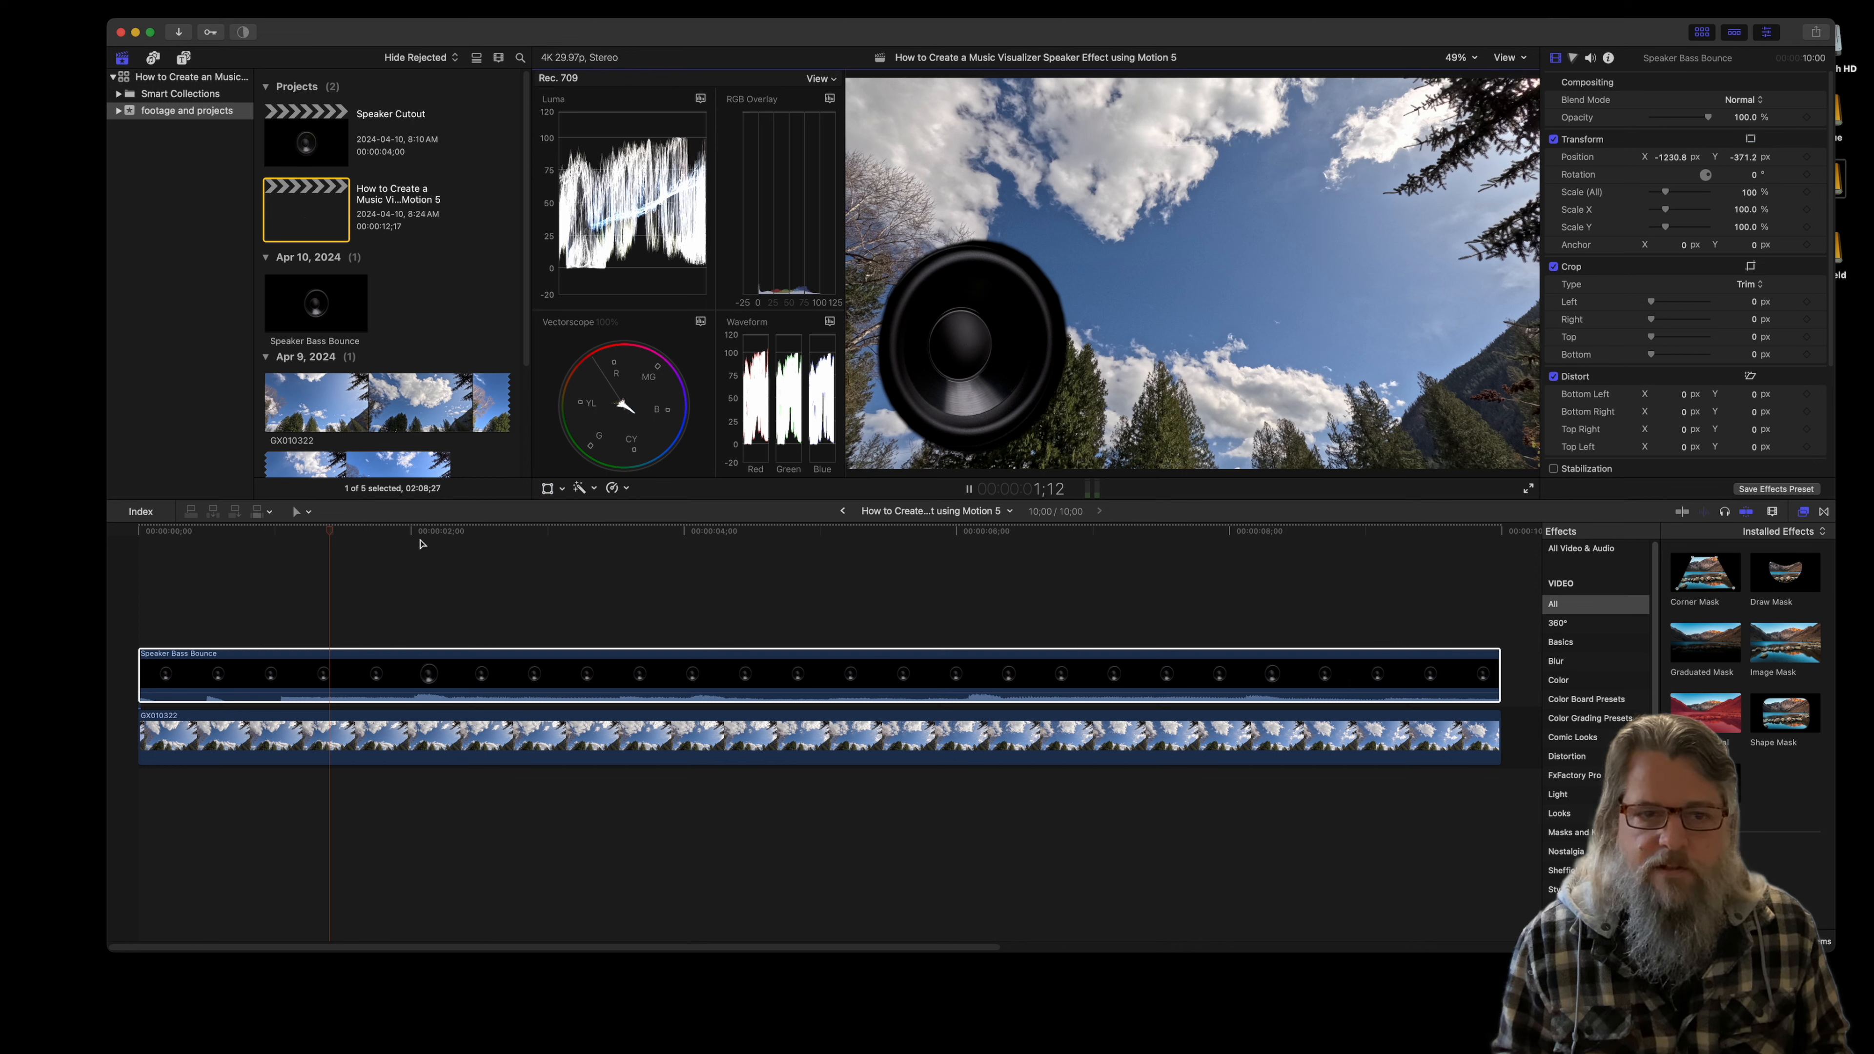
key(space)
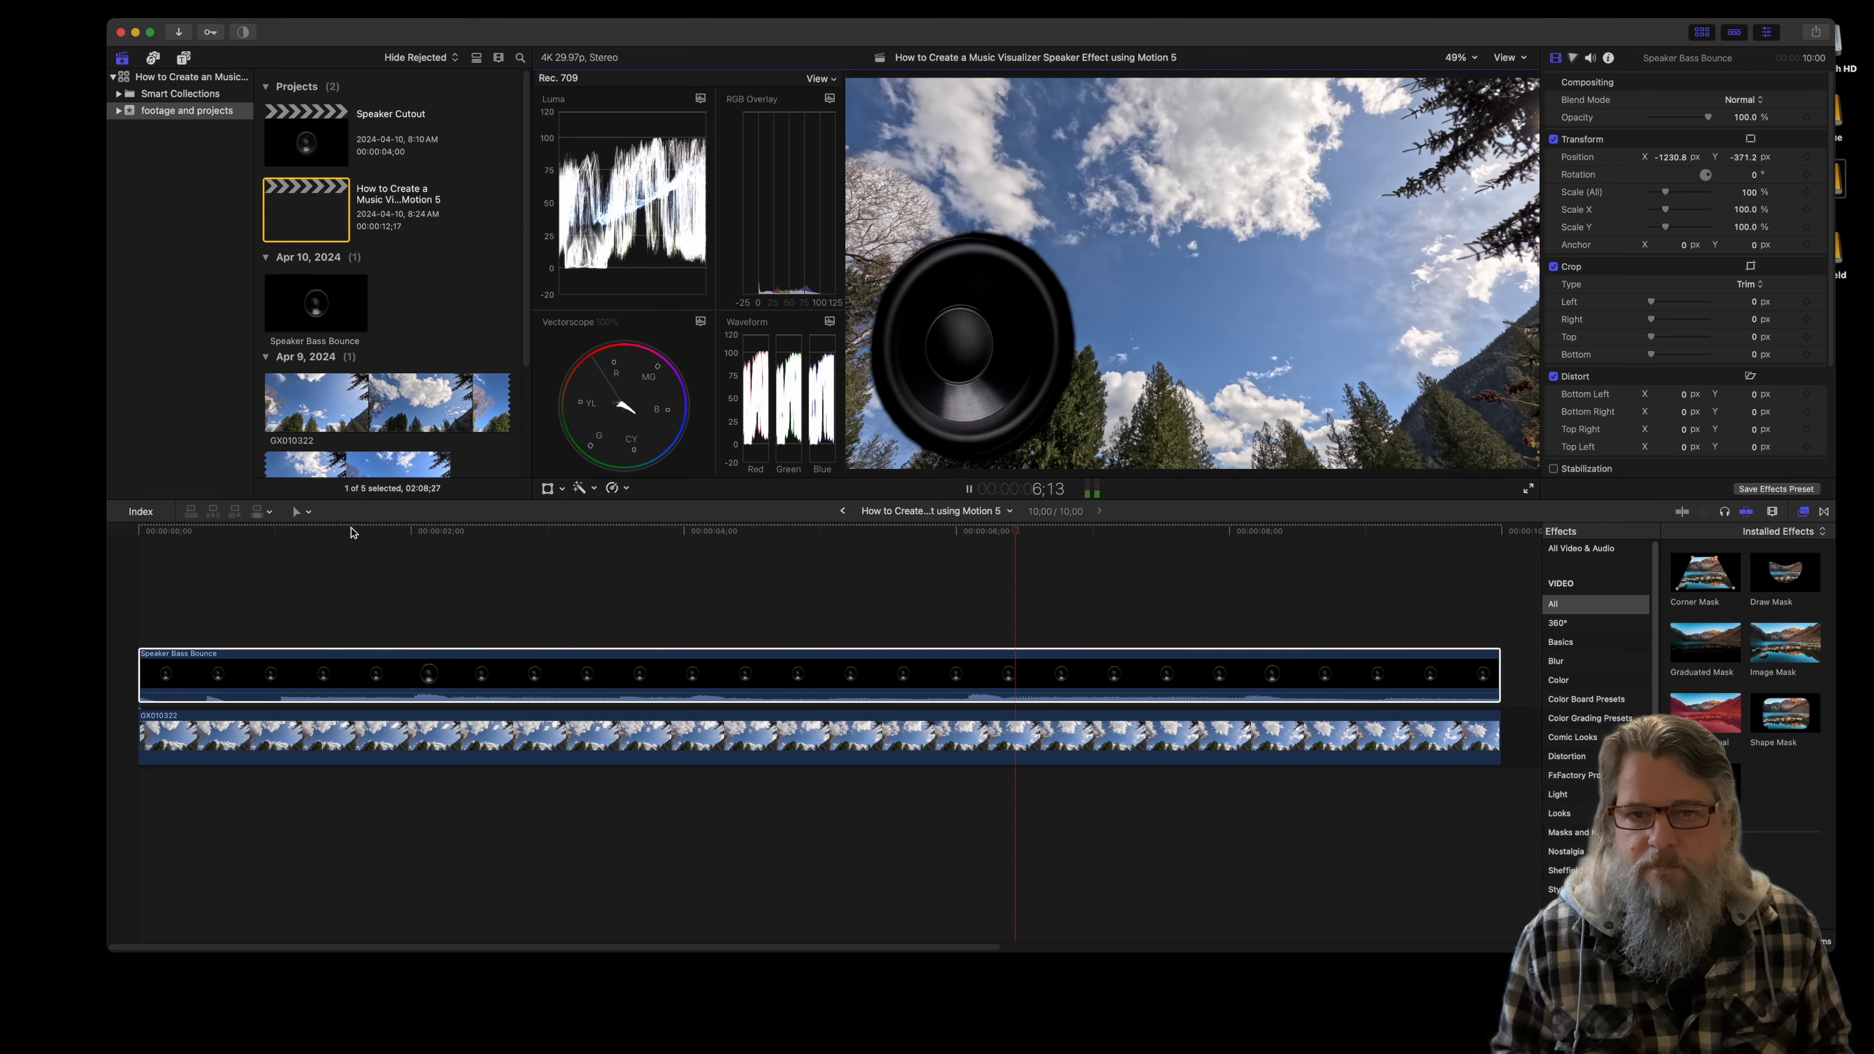
key(space)
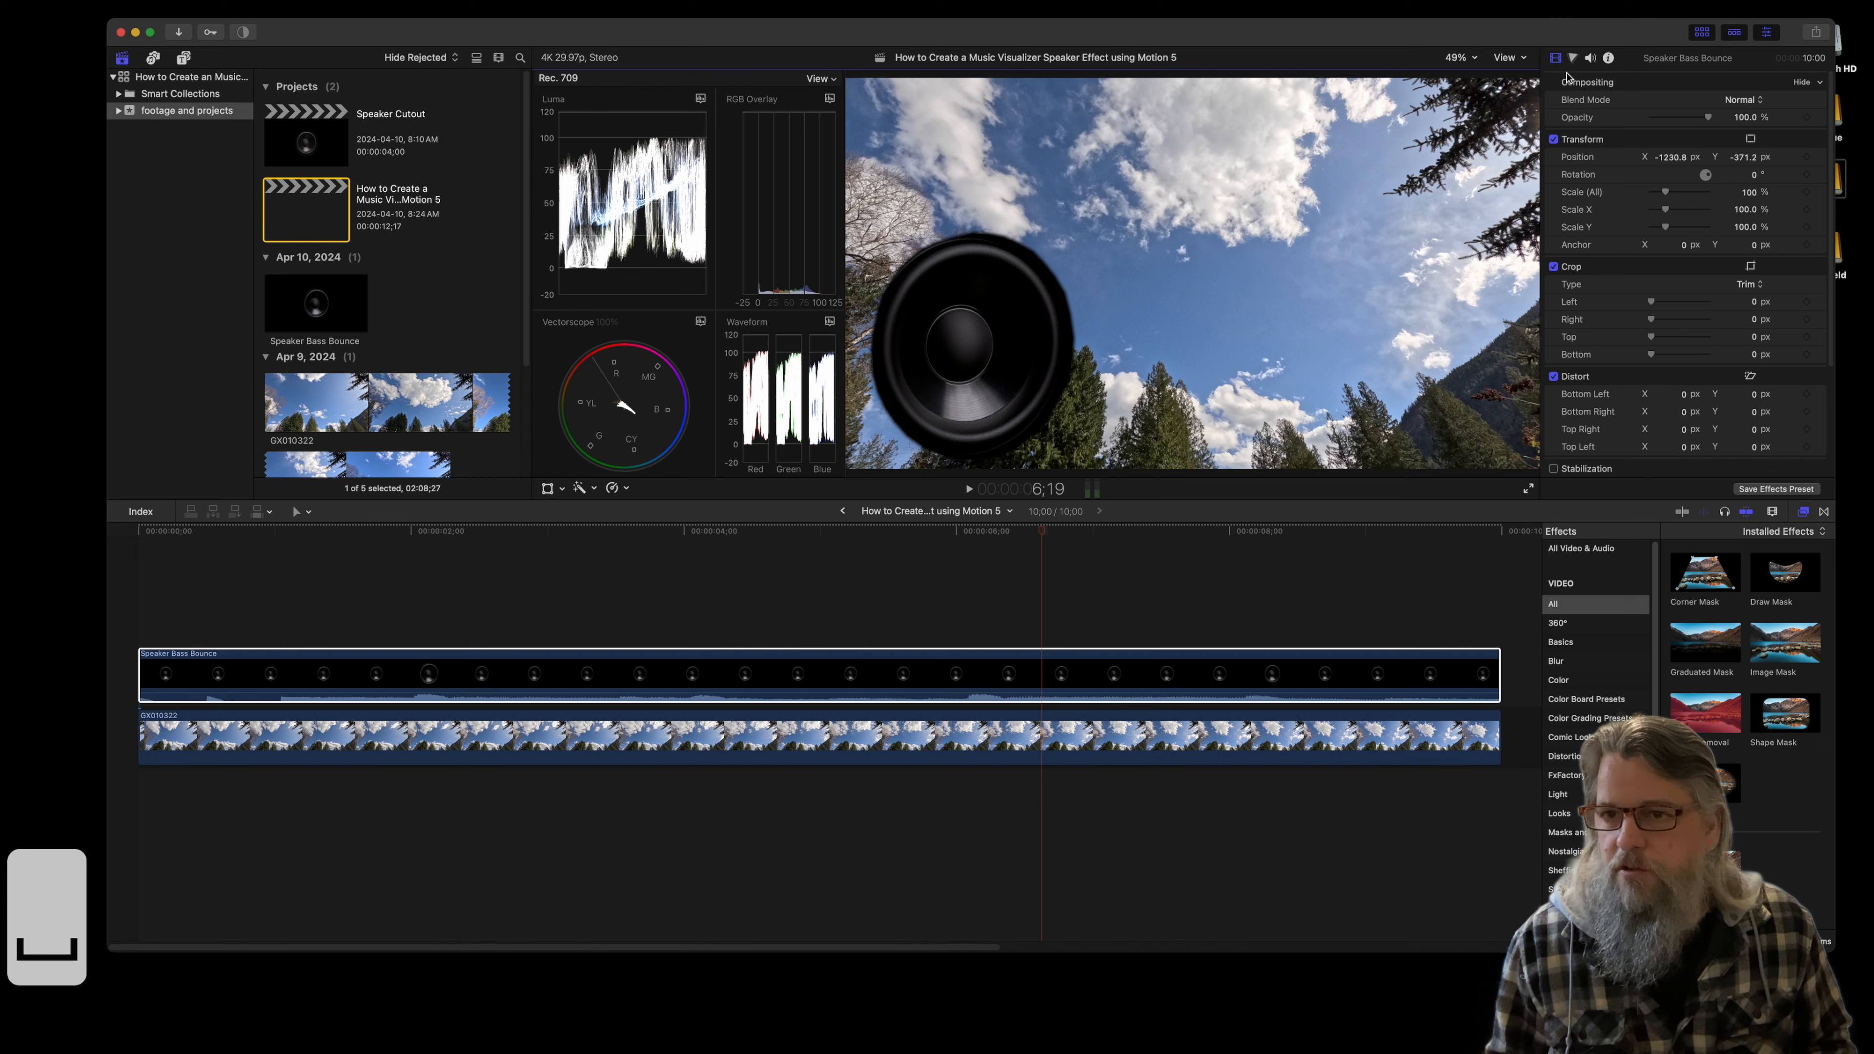
Step: Scale the Speaker Bass Bounce clip to 50% and reposition it to about X -1416.6 px, Y -580.3 px in the frame's lower-left corner
click(954, 664)
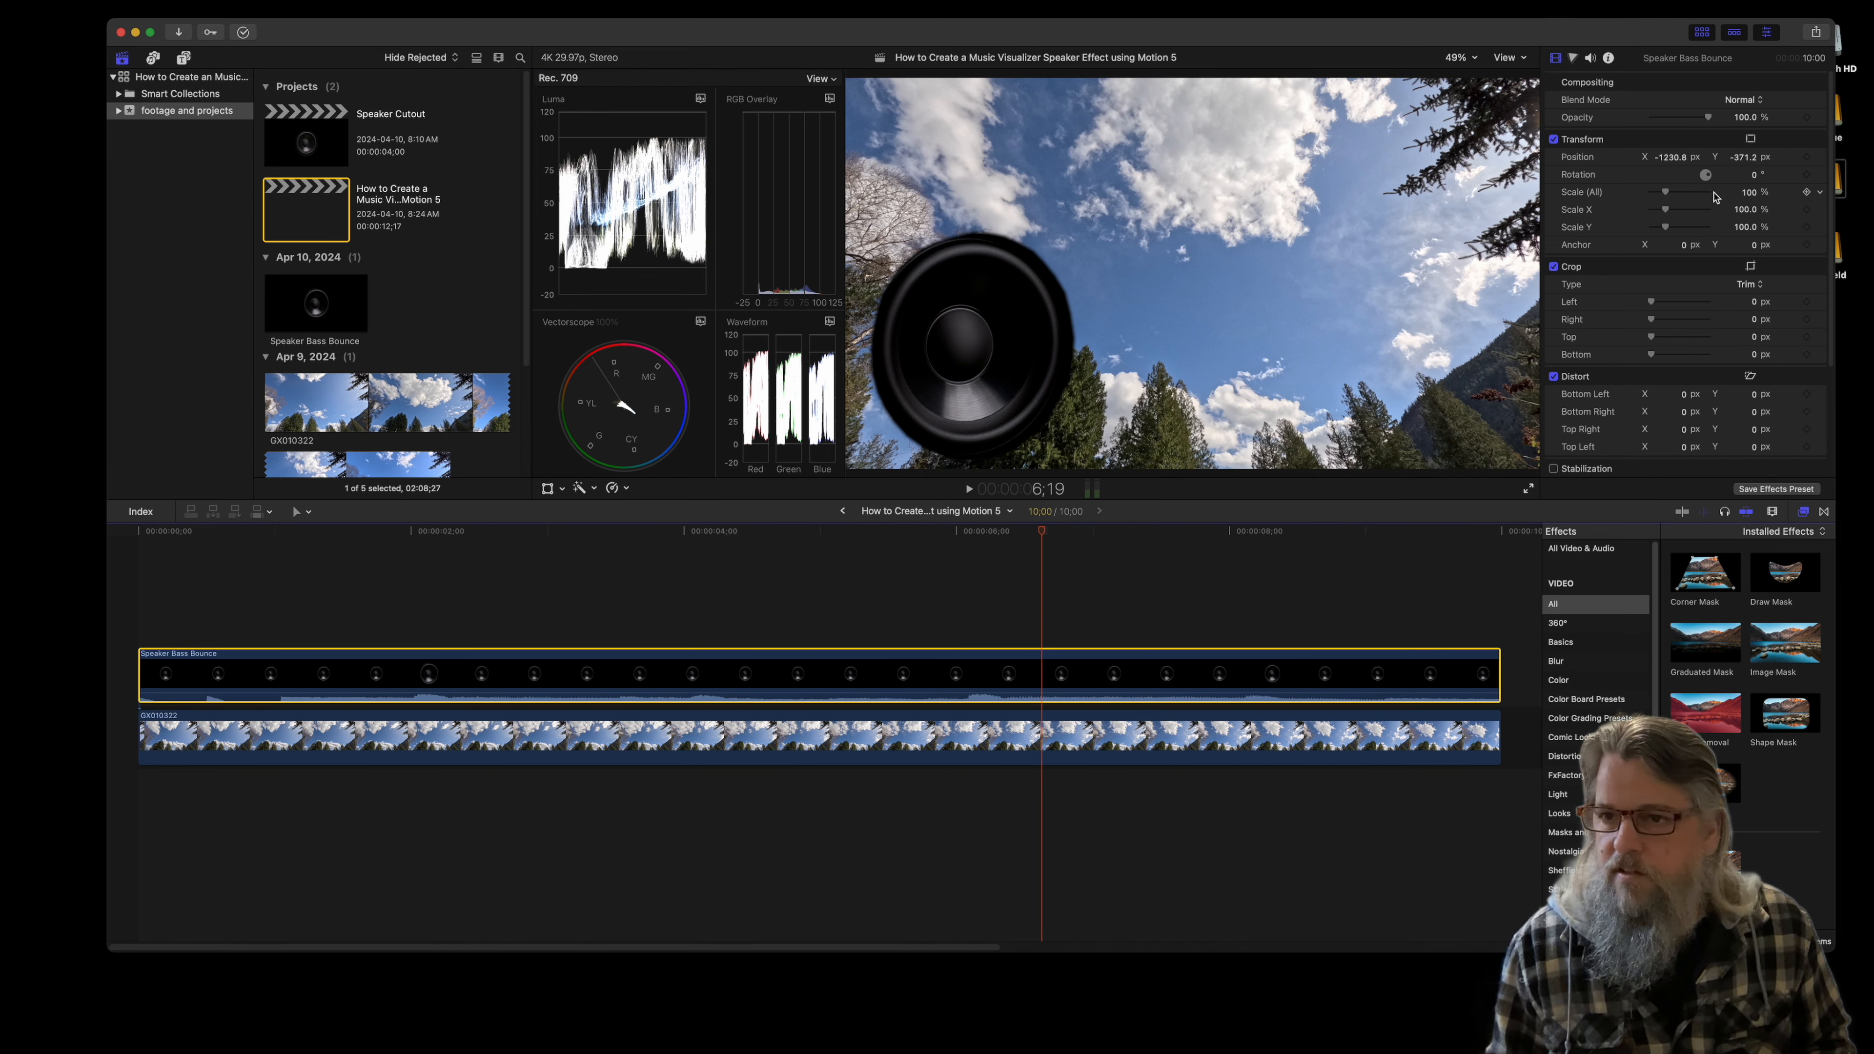
click(1749, 193)
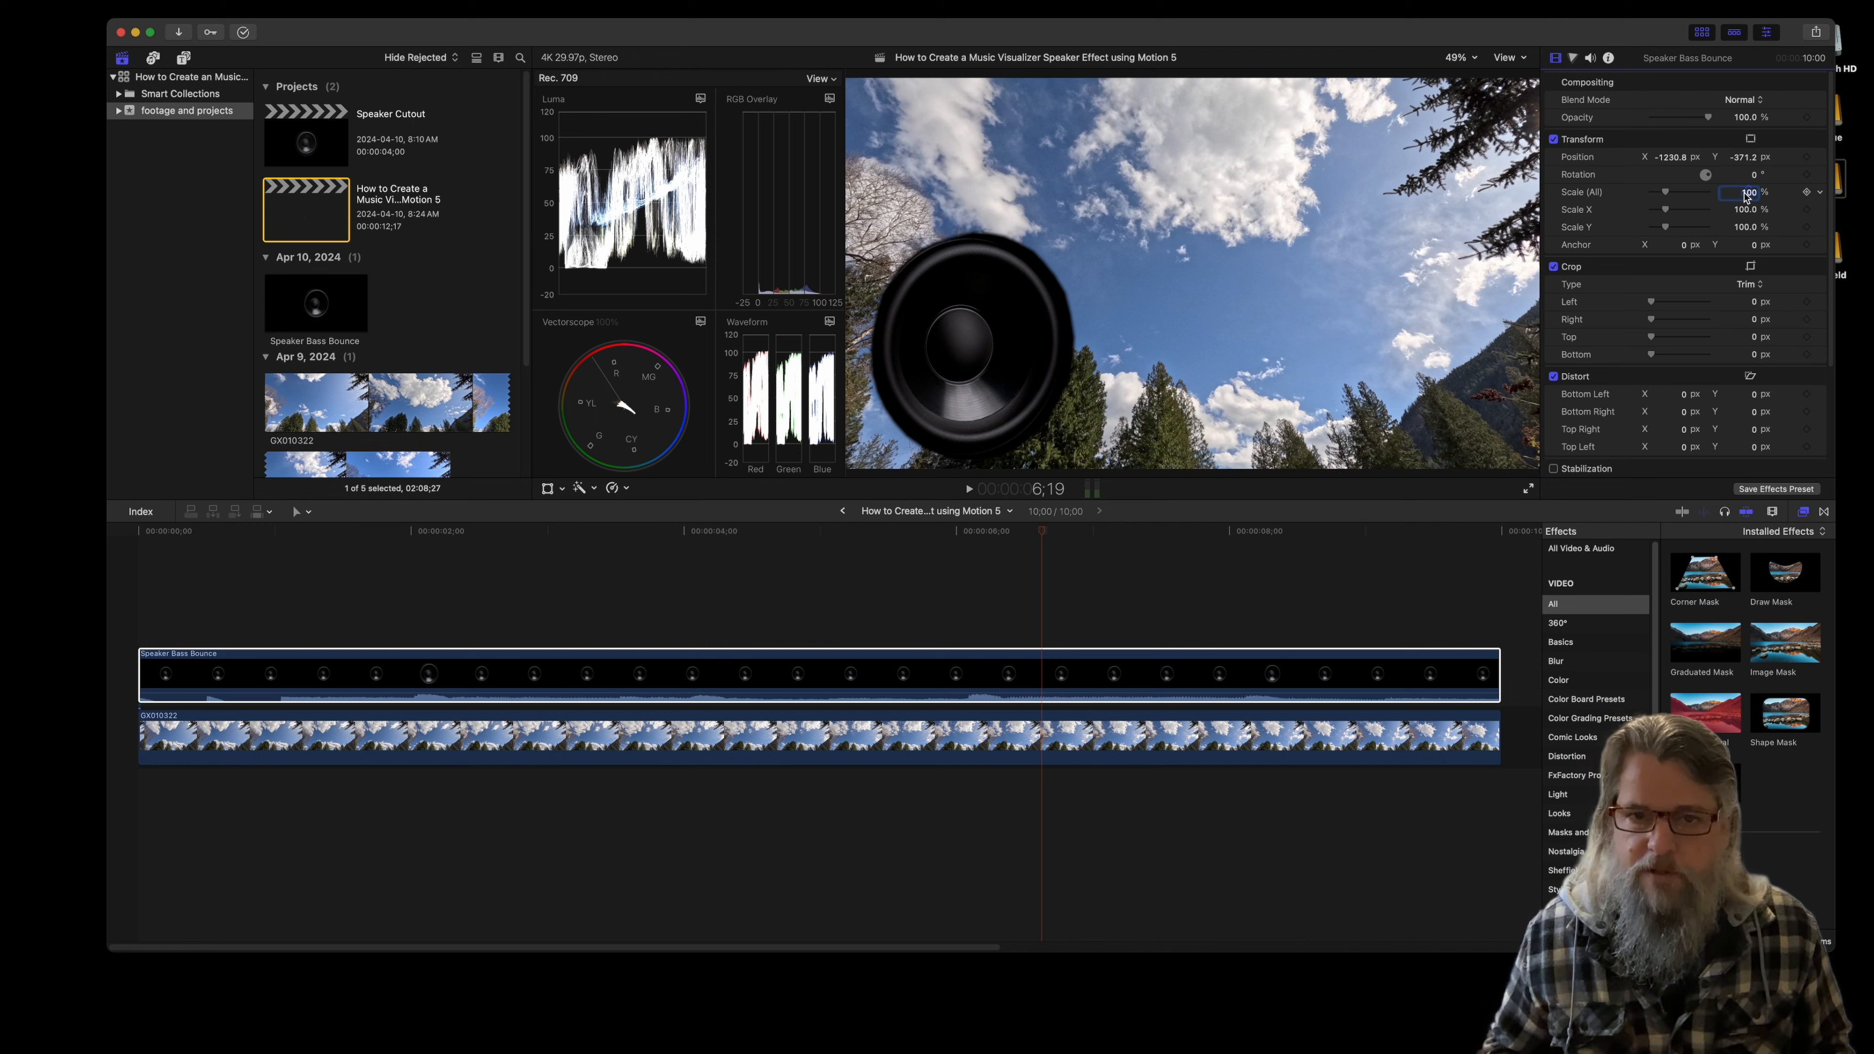
text(50)
key(Return)
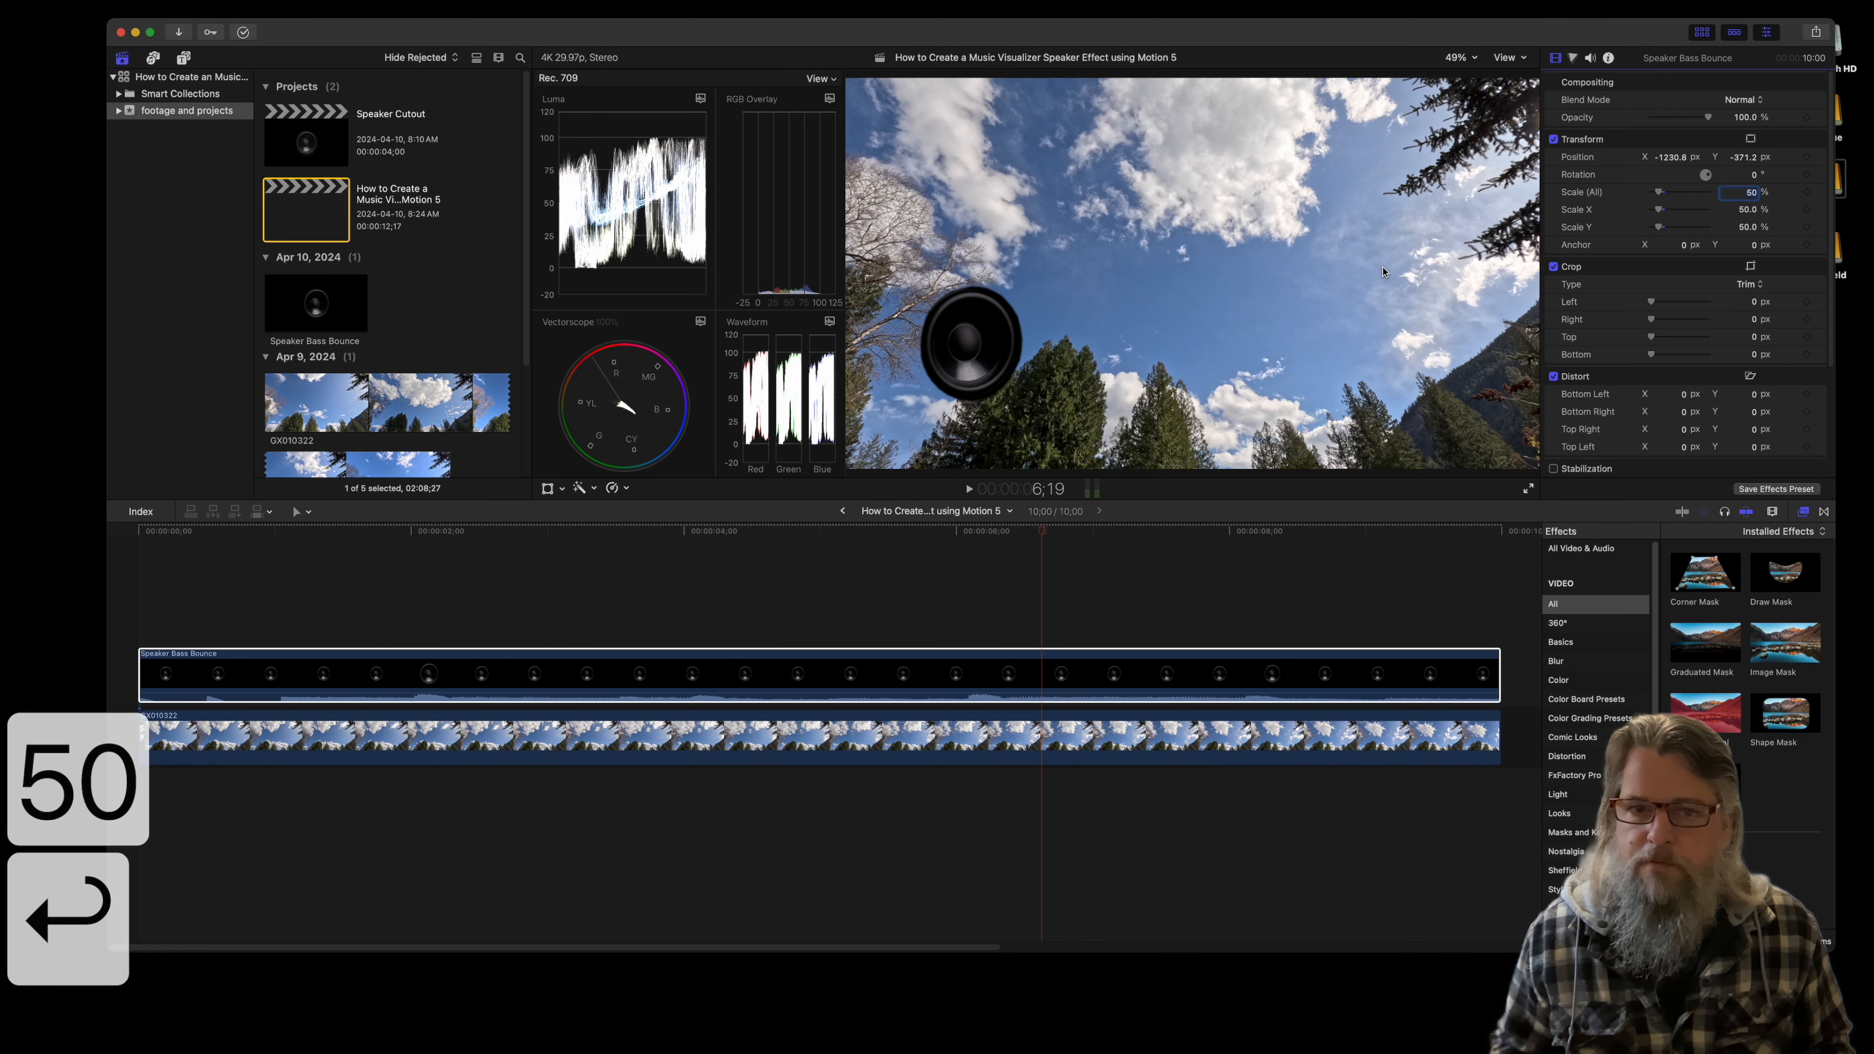
click(889, 671)
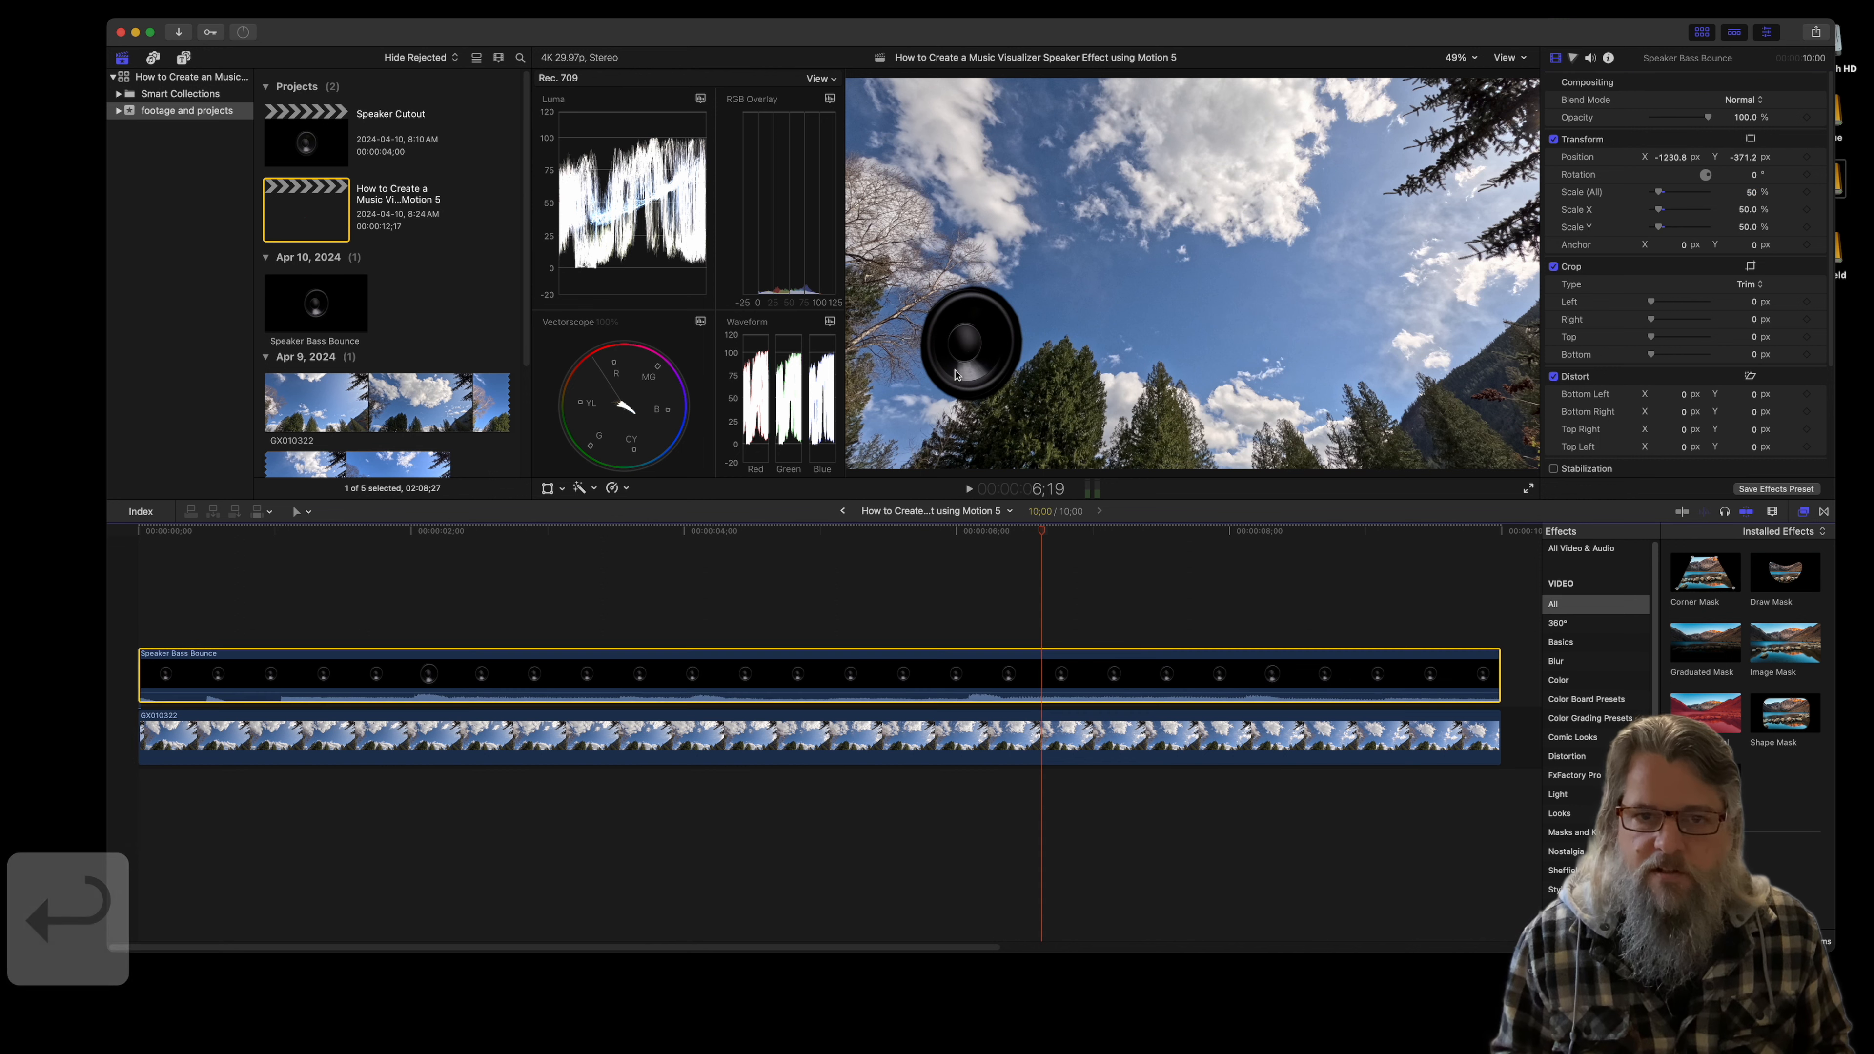
click(546, 488)
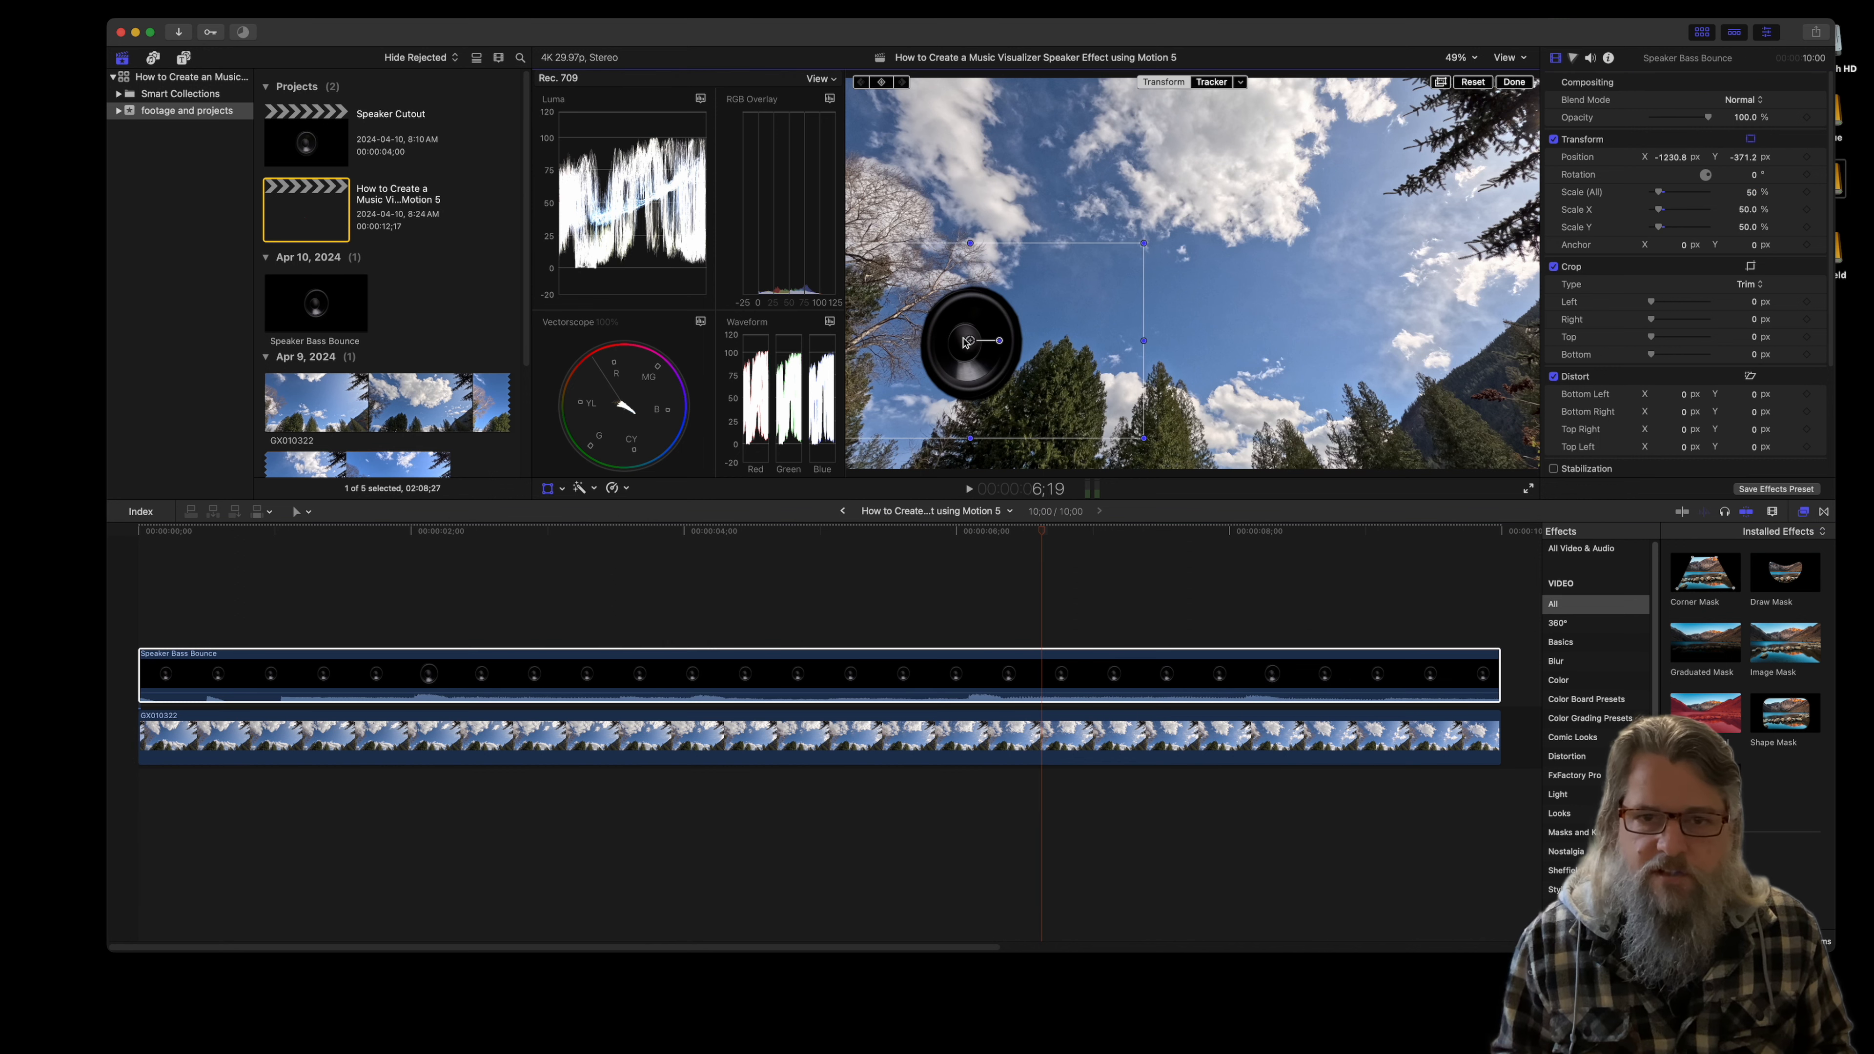
drag(971, 342, 933, 379)
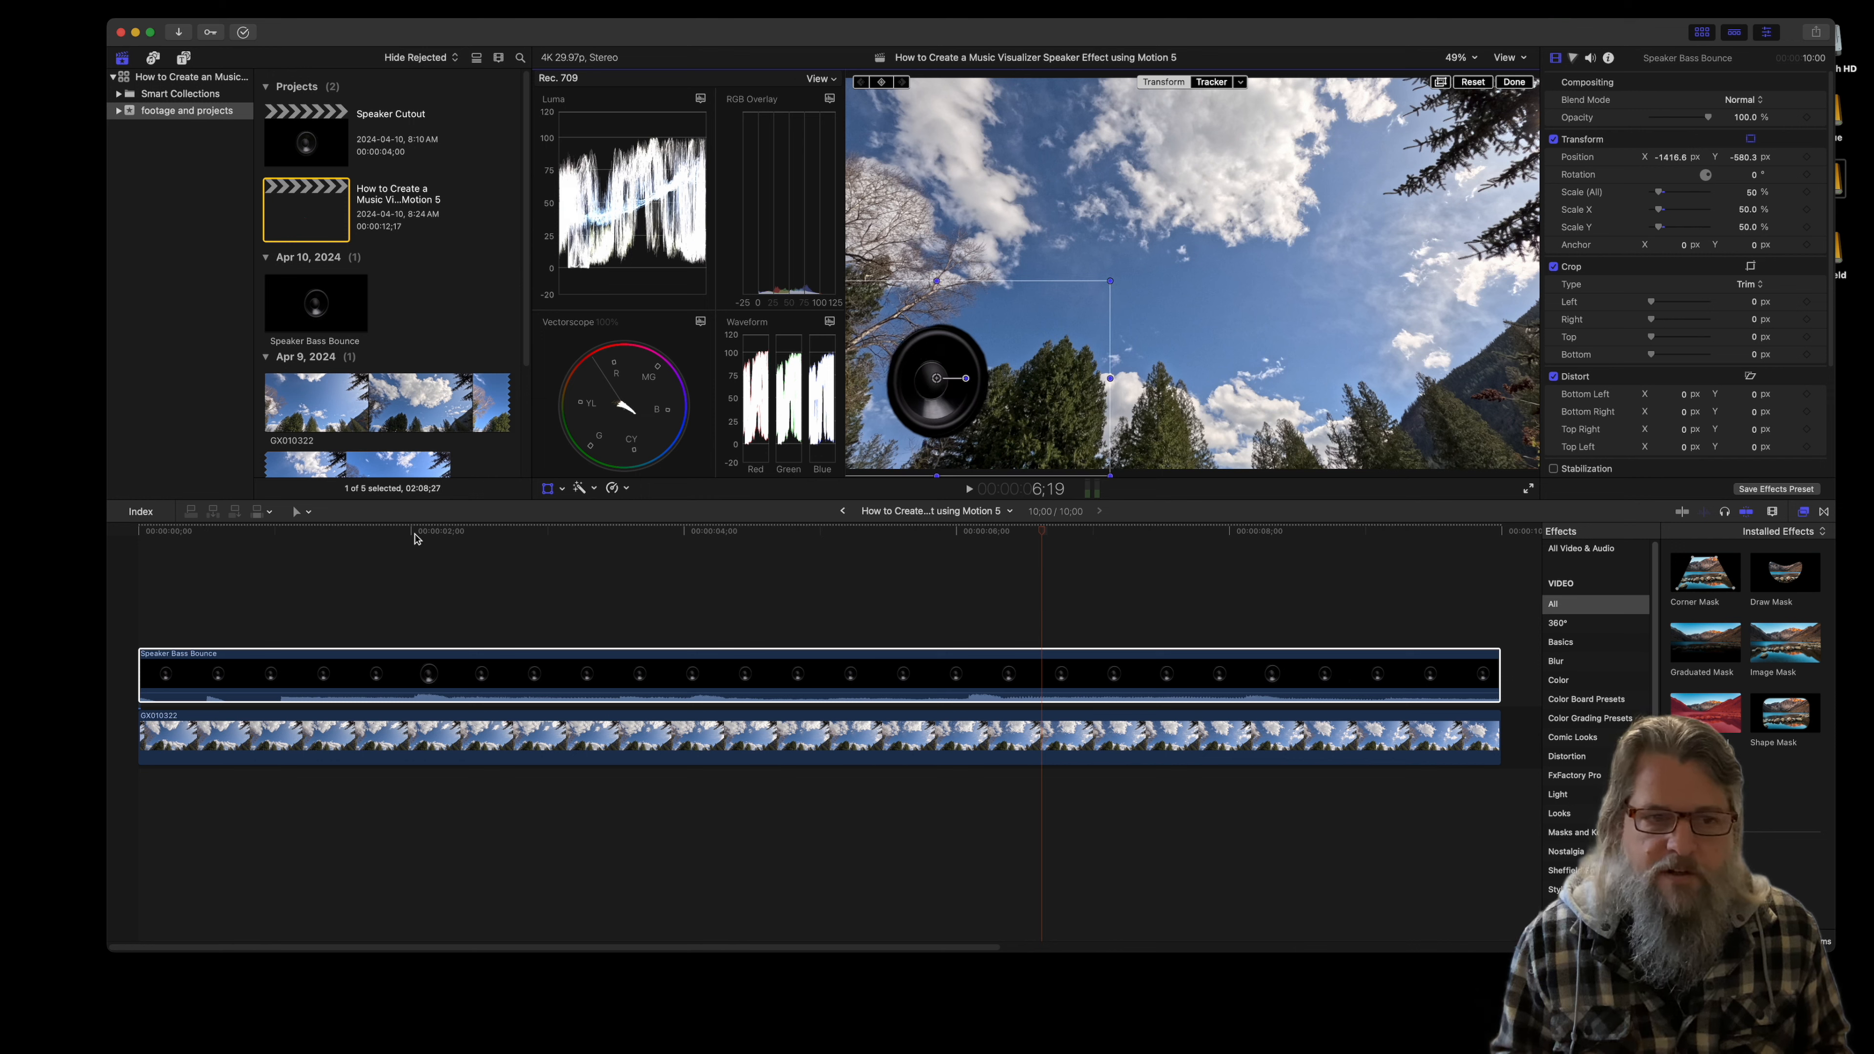
Step: Play the composite from the timeline start to check the smaller speaker's bounce over the sky footage
click(413, 533)
drag(405, 537, 101, 552)
key(space)
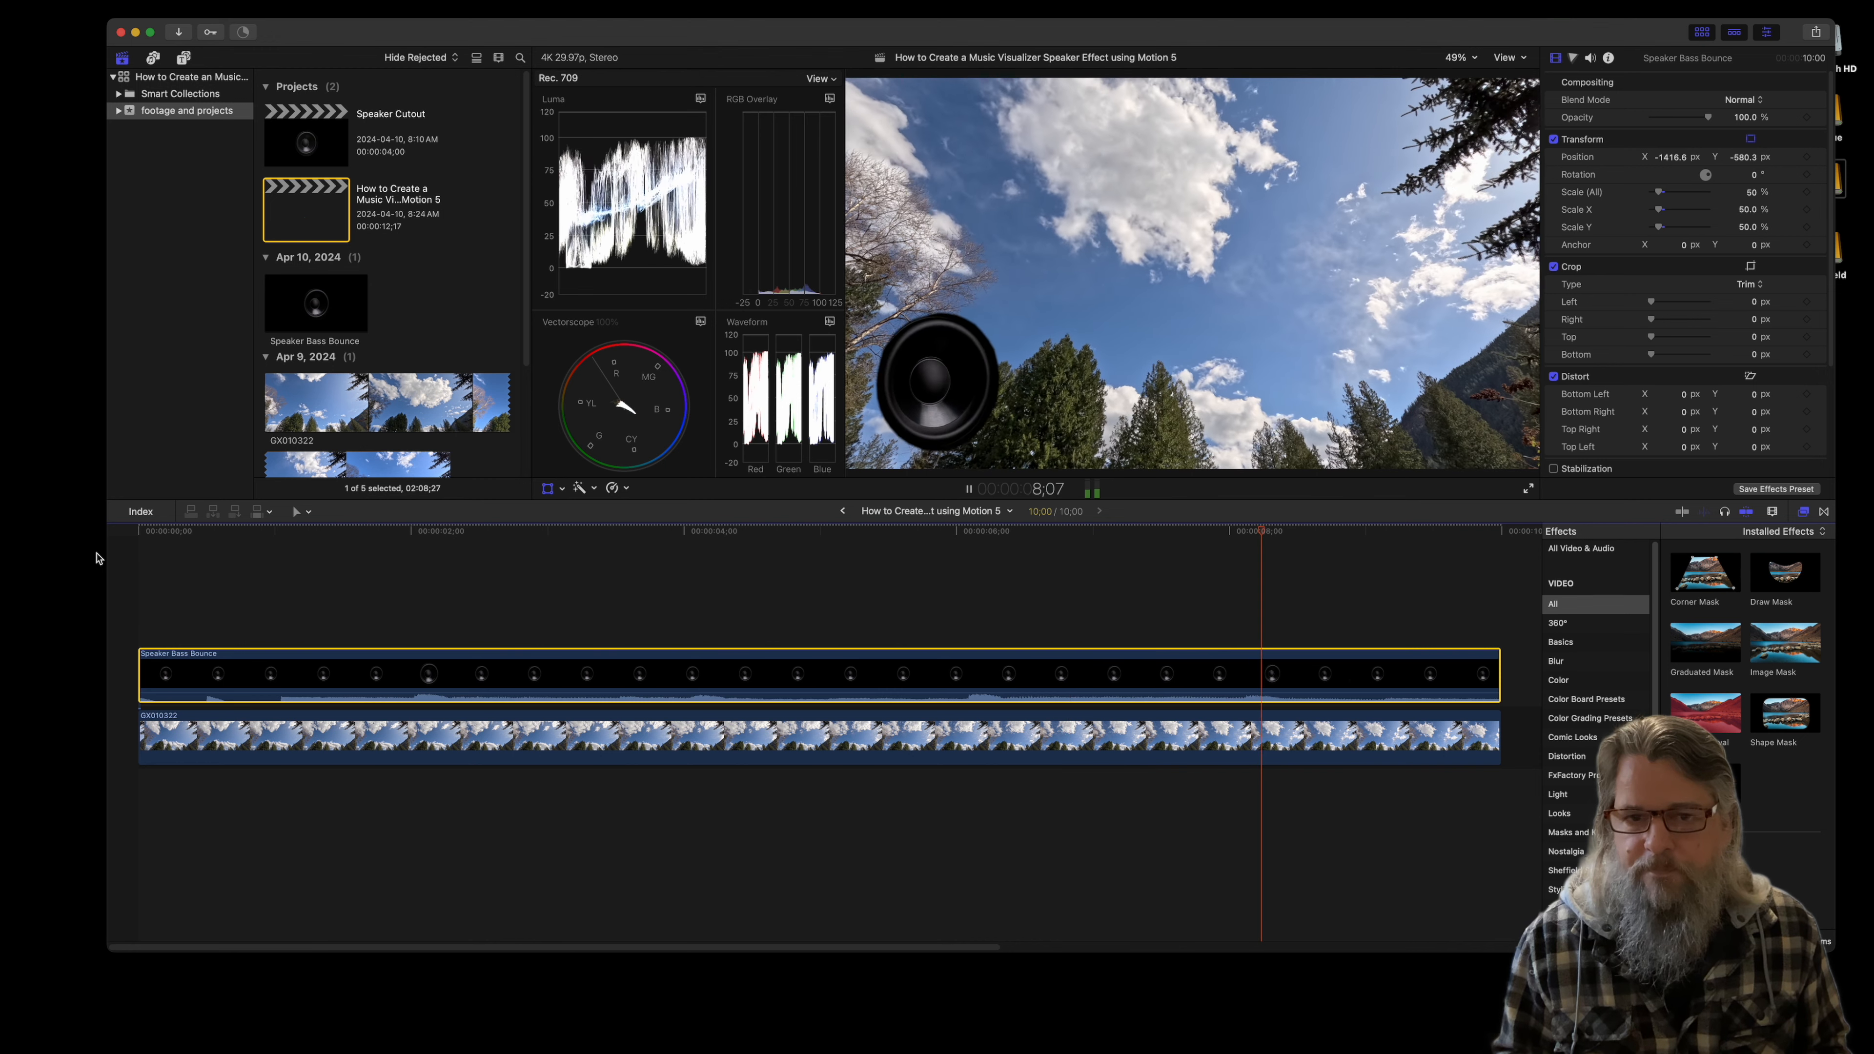
key(space)
Step: With the playhead around the six-second mark, lower the Speaker Bass Bounce clip's opacity to about 87.35%
drag(1324, 531, 985, 533)
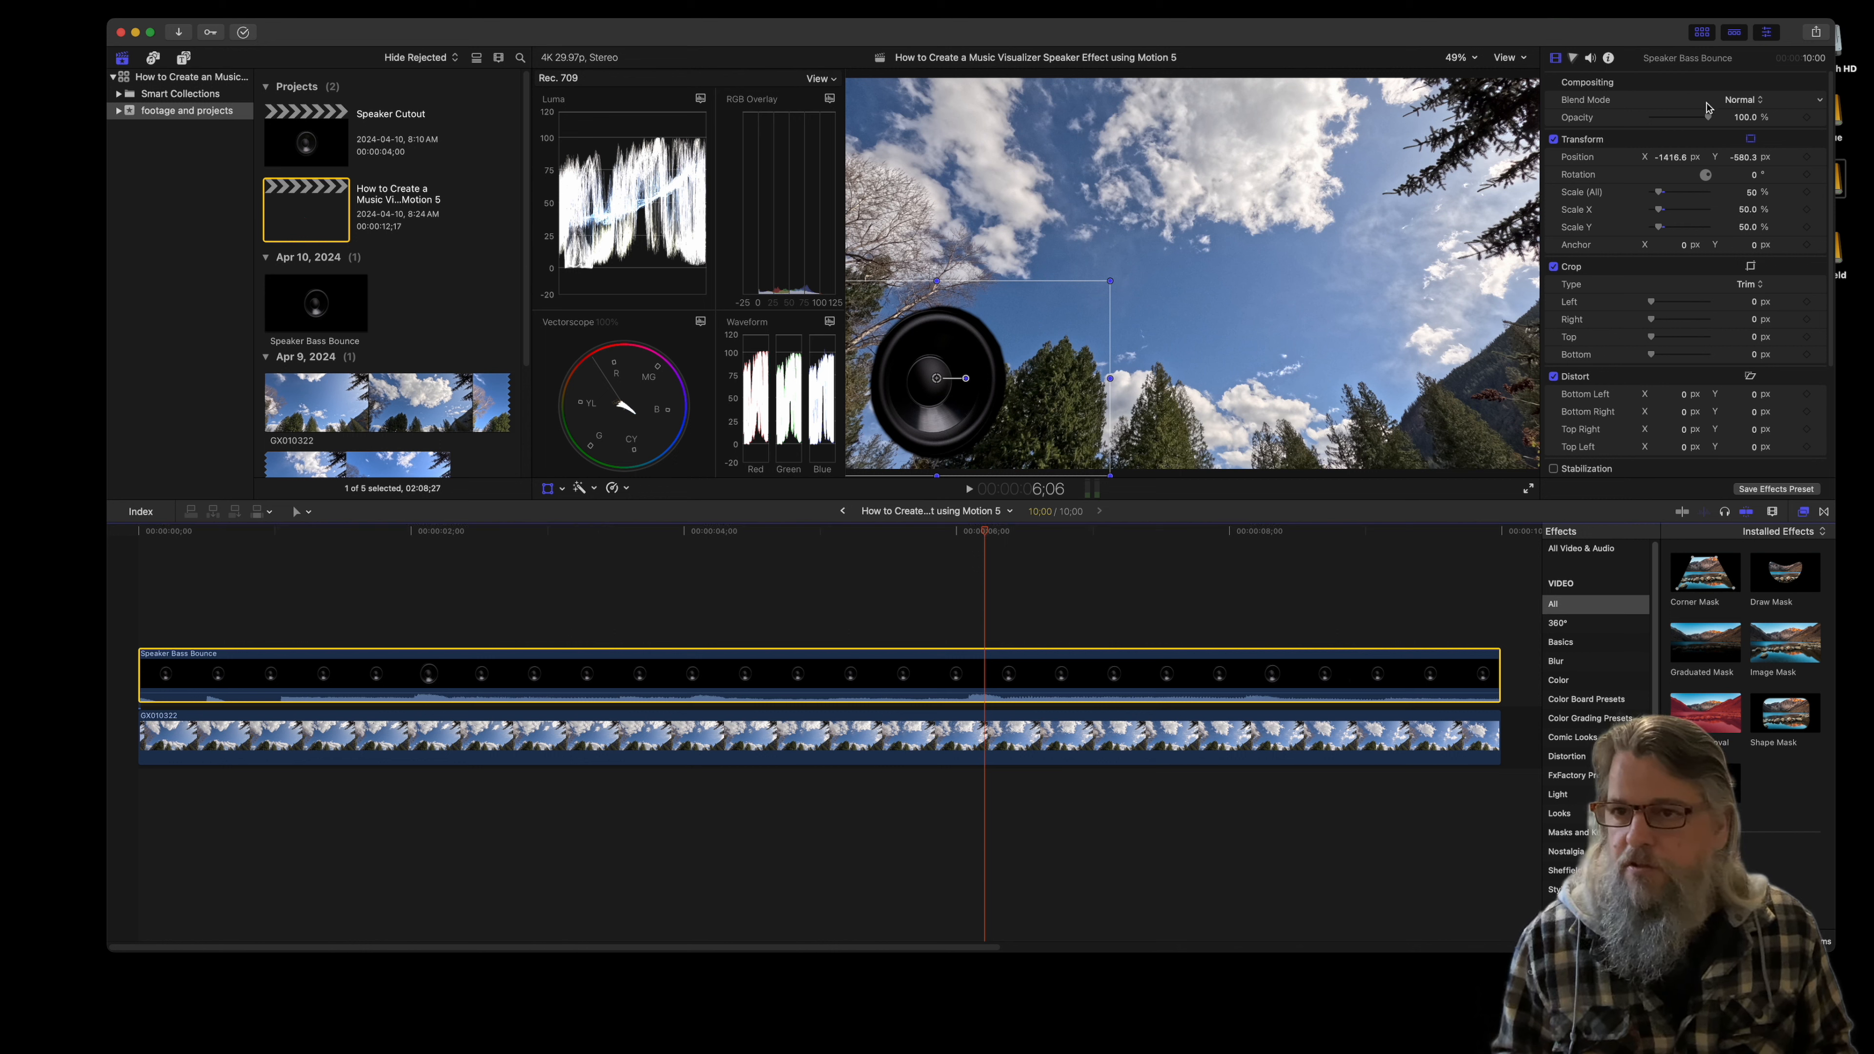
click(1708, 118)
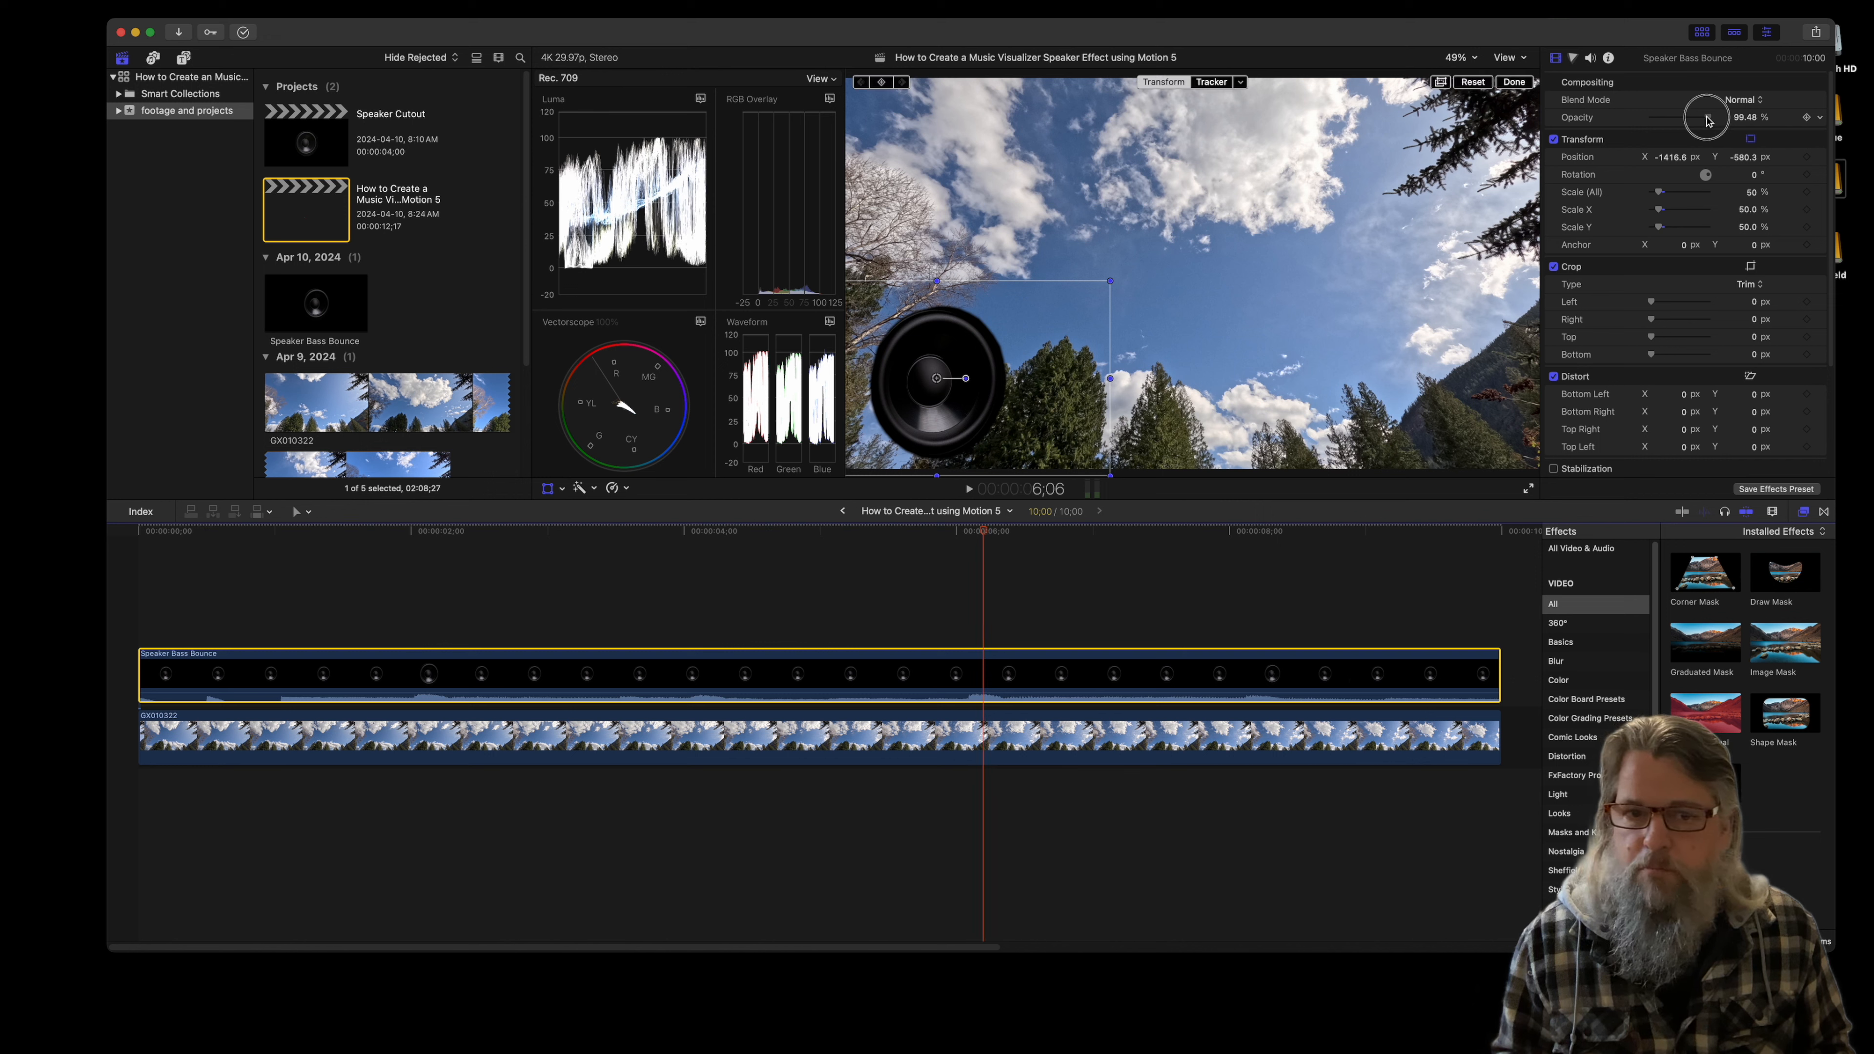
mouse_move(1702, 122)
mouse_down()
mouse_move(1654, 121)
mouse_move(1703, 122)
mouse_up()
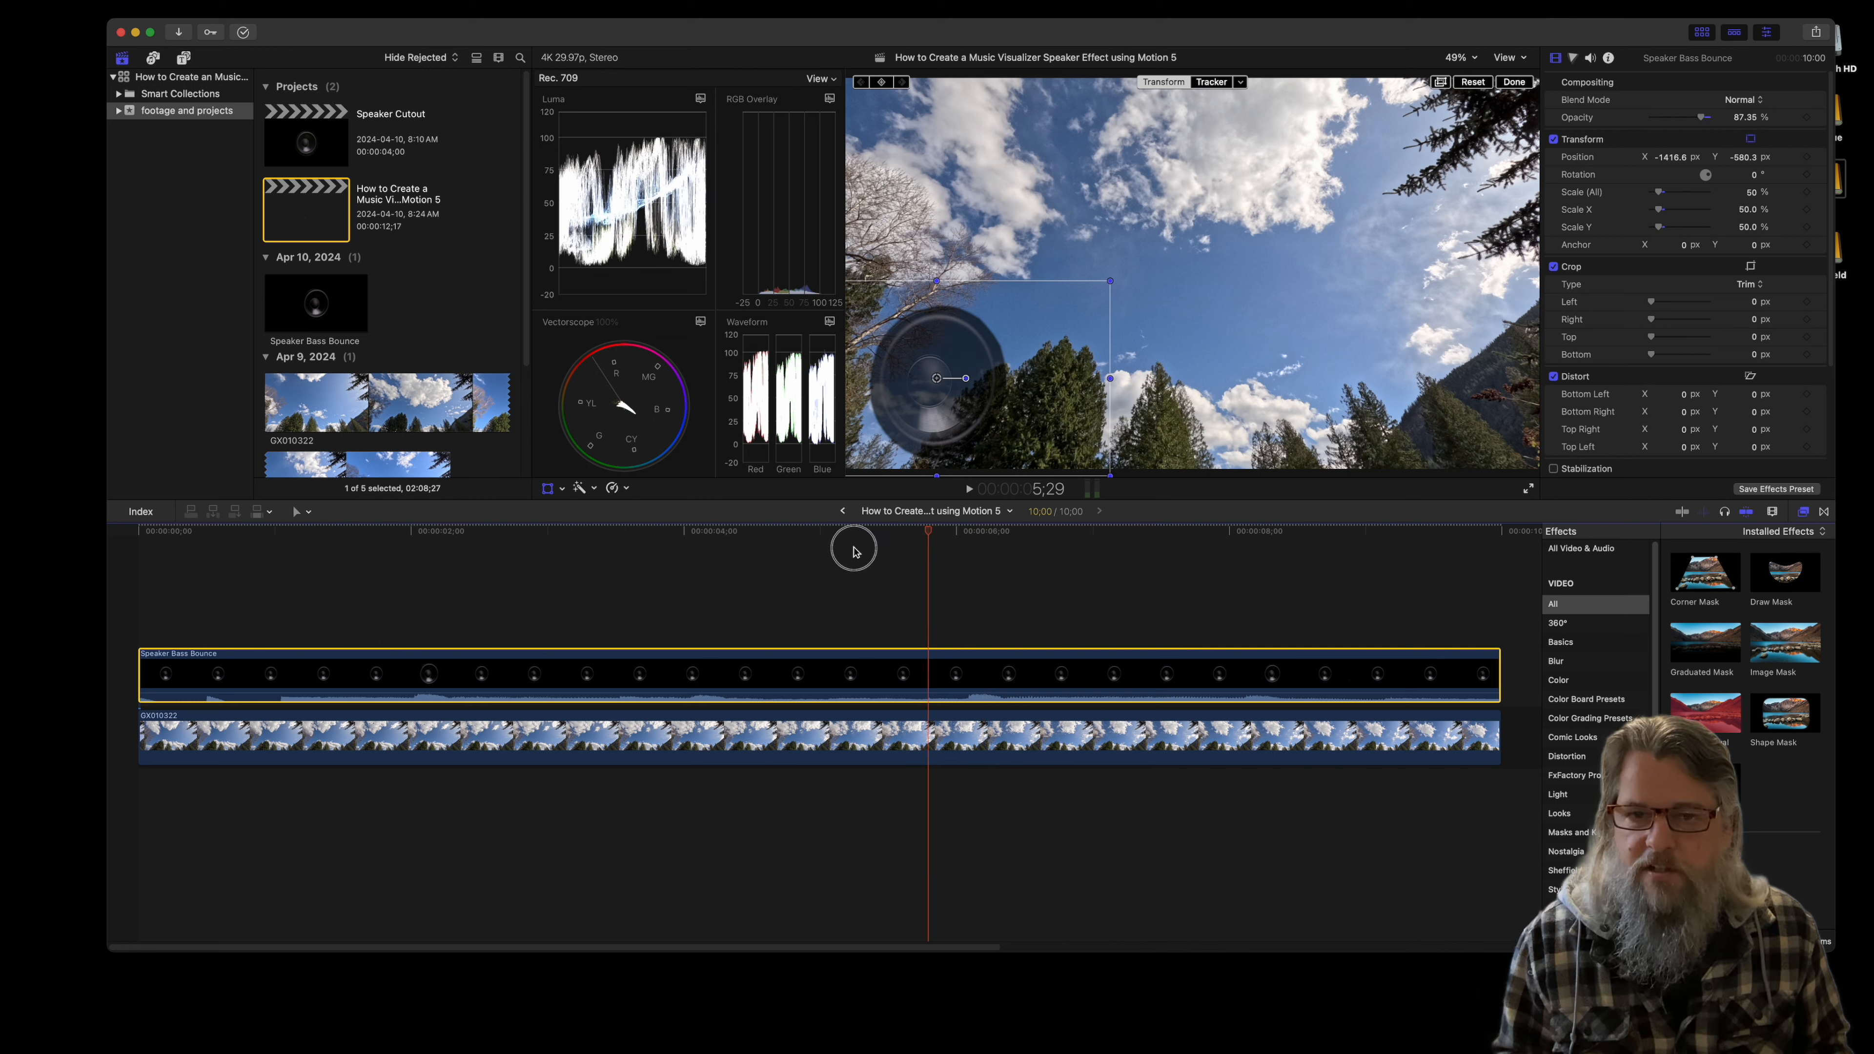
Step: Play the composite to review the semi-transparent speaker, and return the playhead to the start of the timeline
drag(901, 544, 666, 558)
key(space)
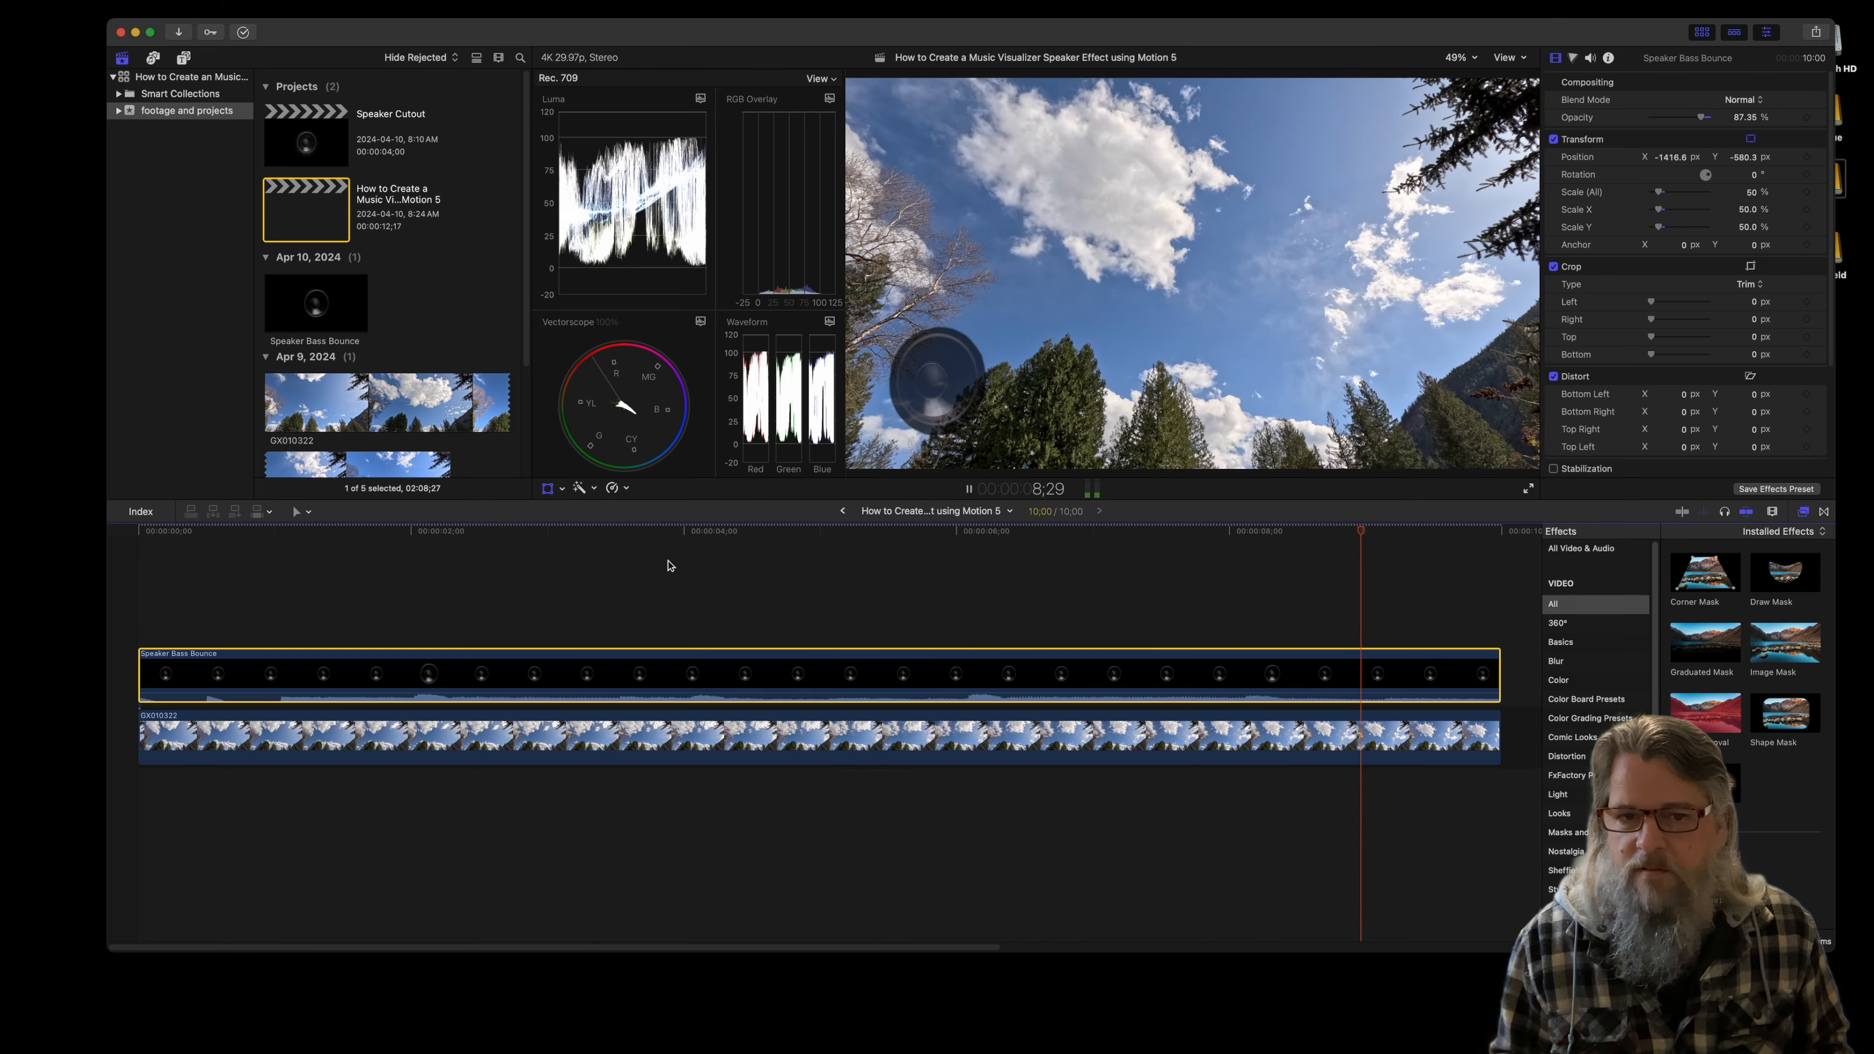
key(shift+t)
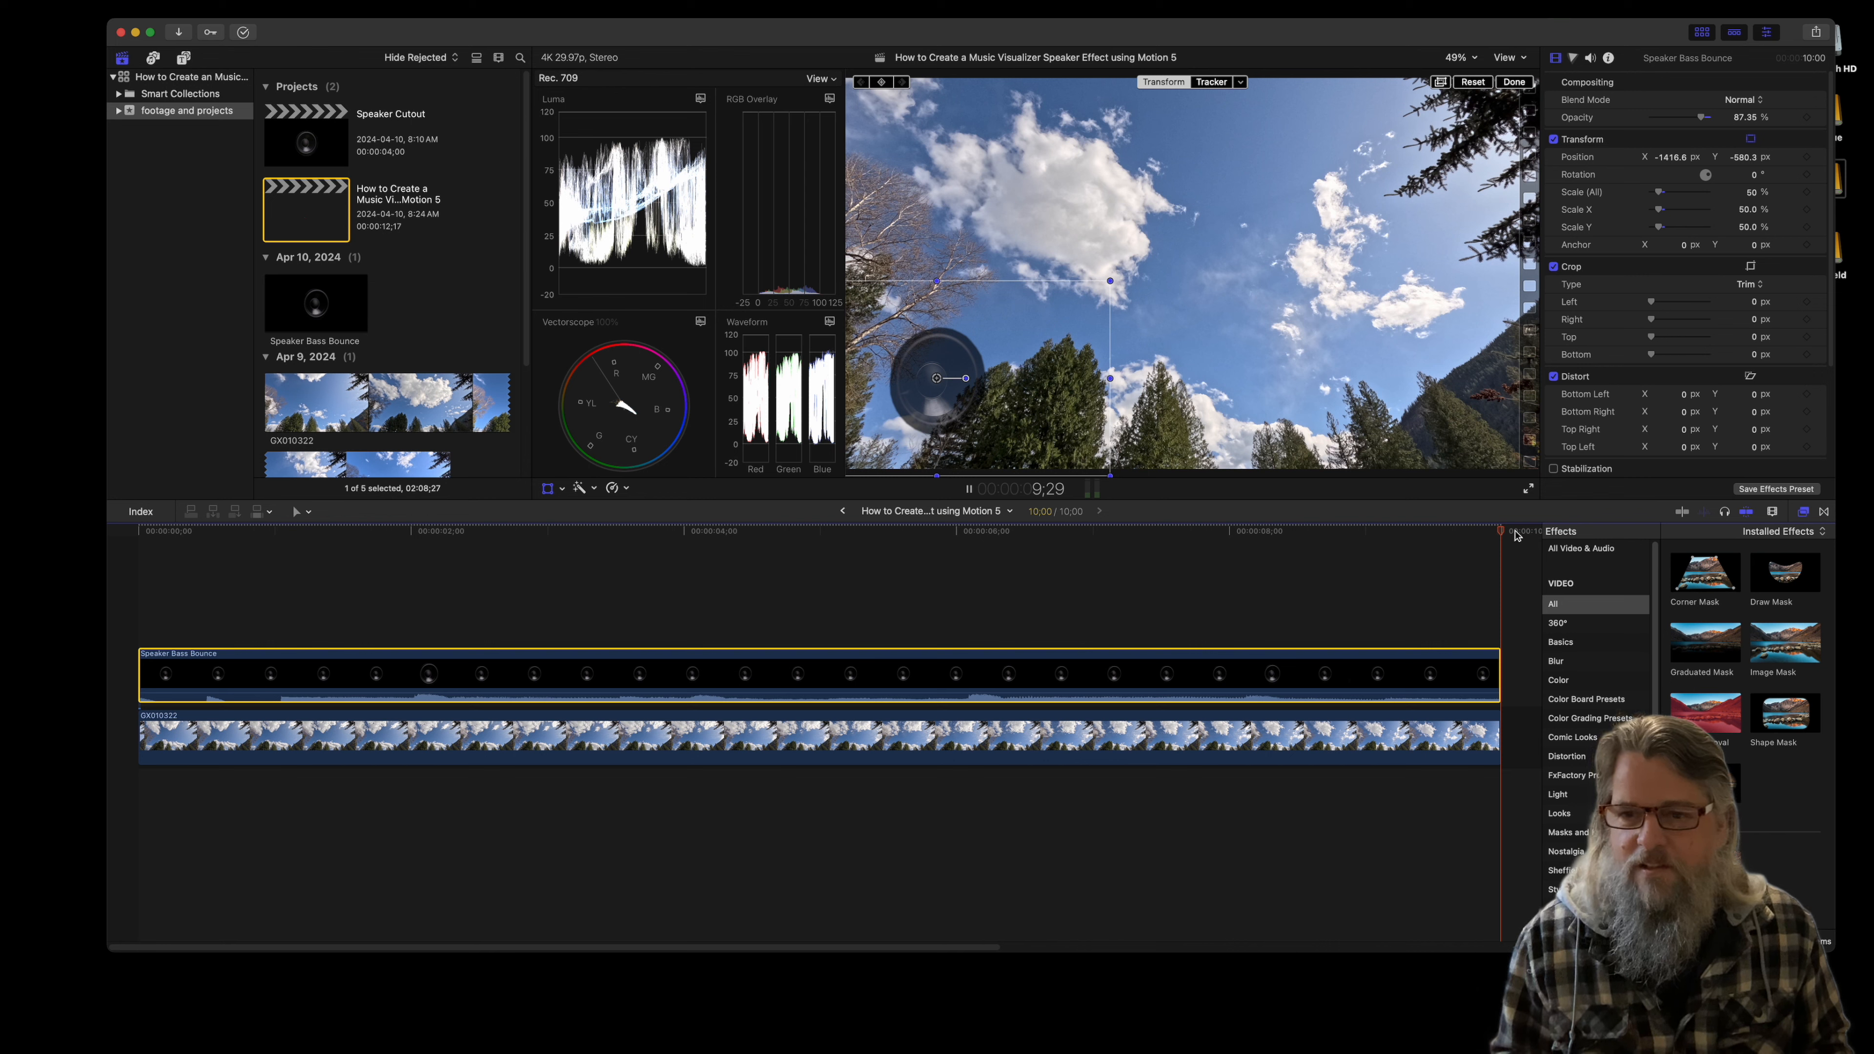
drag(1502, 533, 147, 609)
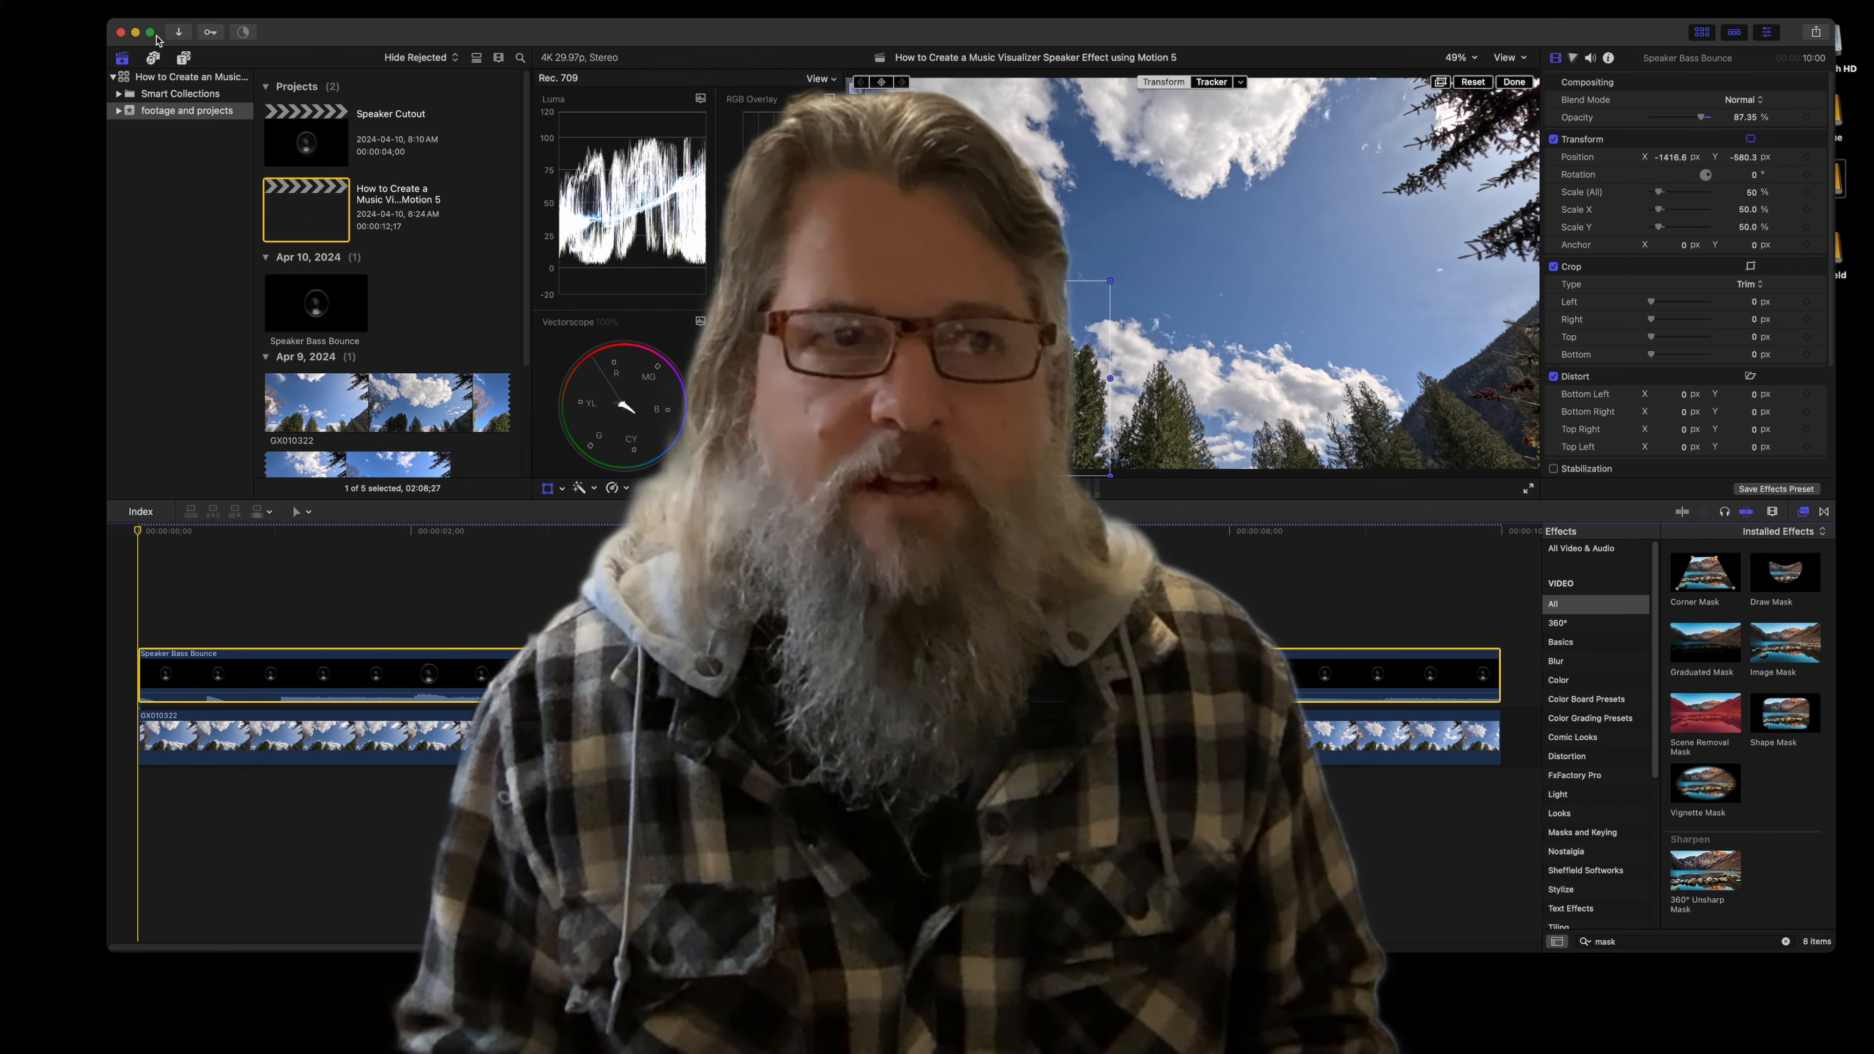